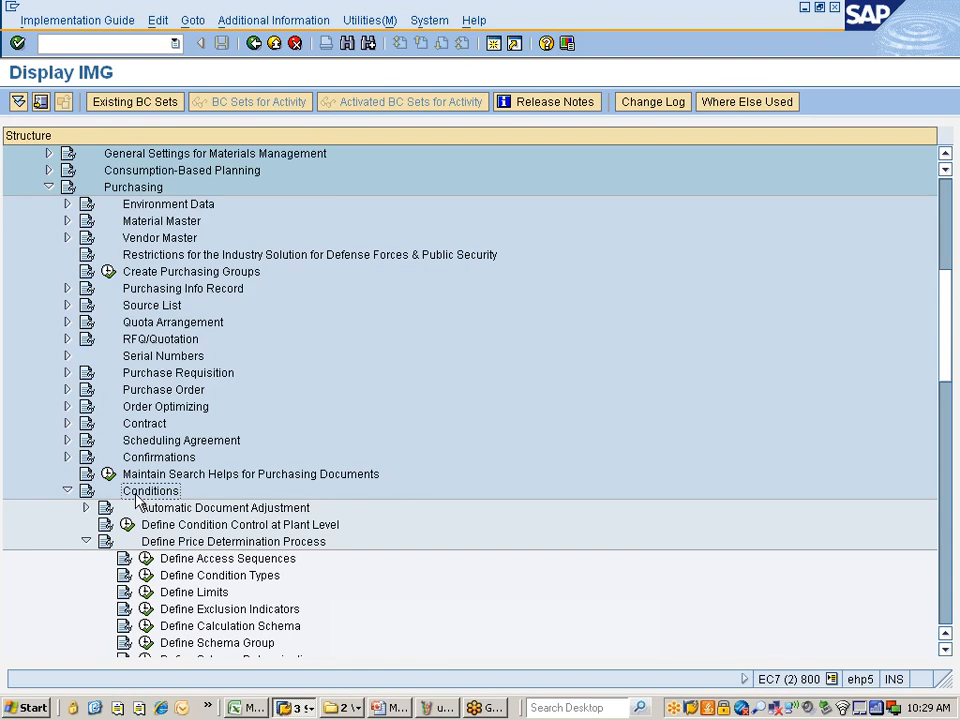
Step: Open the Define Calculation Schema activity under Purchasing > Conditions > Define Price Determination Process
{"action": "scroll", "coordinate": [243, 516], "scroll_direction": "down", "scroll_amount": 3}
{"action": "scroll", "coordinate": [241, 519], "scroll_direction": "down", "scroll_amount": 2}
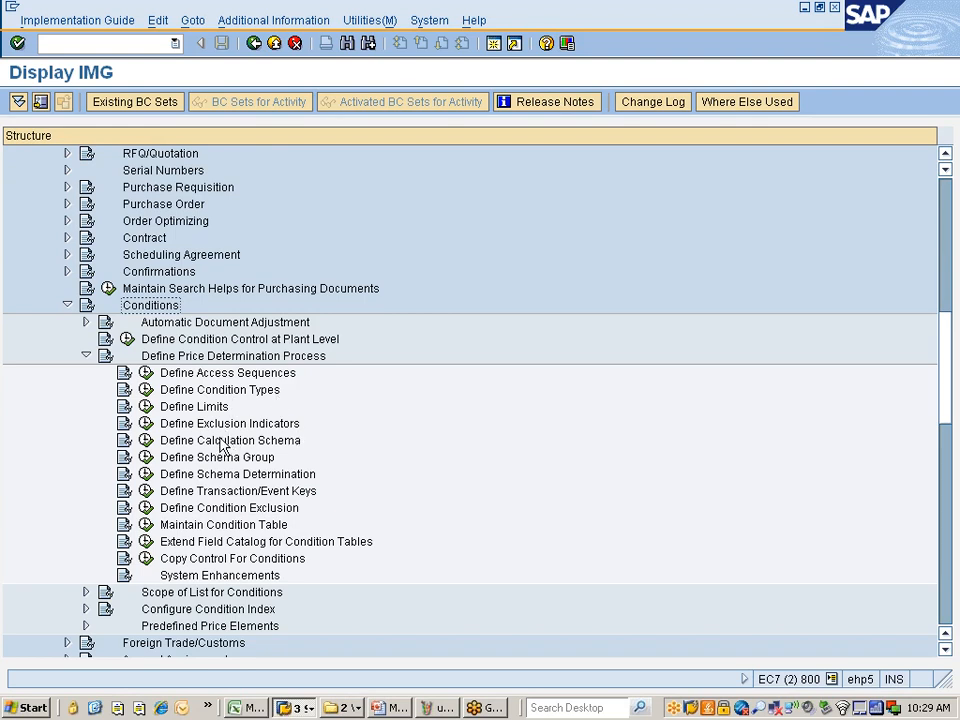
{"action": "scroll", "coordinate": [267, 420], "scroll_direction": "down", "scroll_amount": 3}
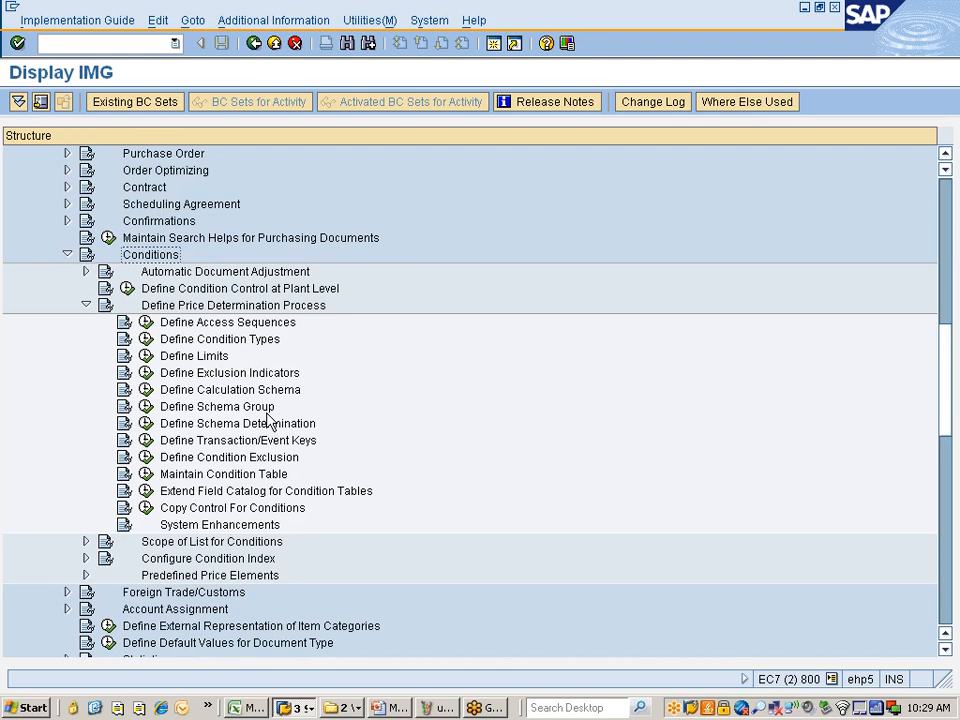
{"action": "scroll", "coordinate": [267, 420], "scroll_direction": "down", "scroll_amount": 1}
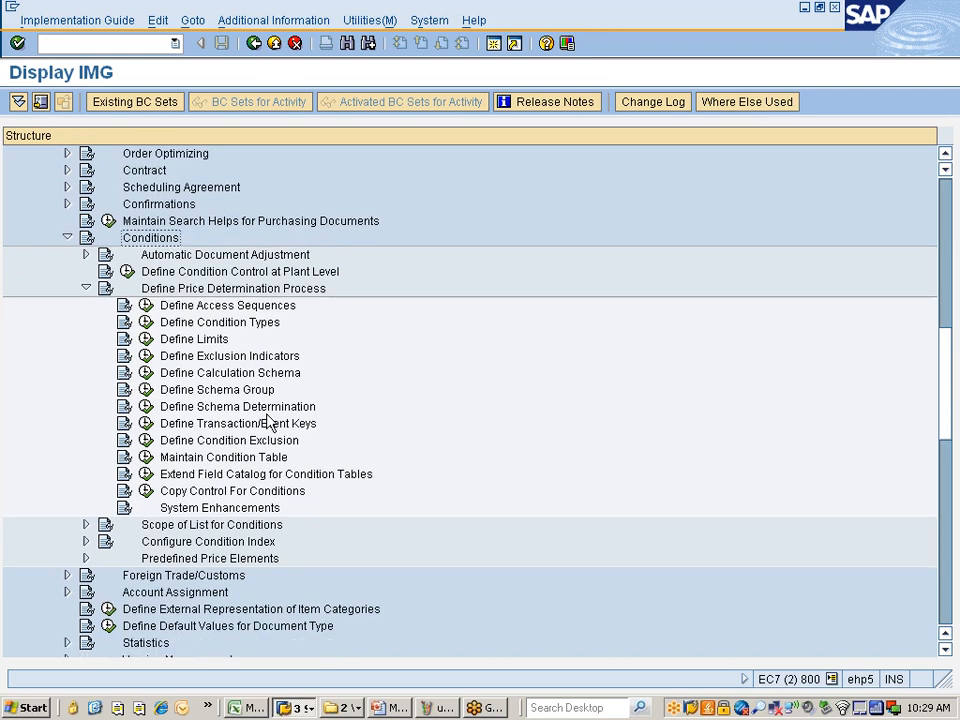
{"action": "left_click", "coordinate": [195, 376]}
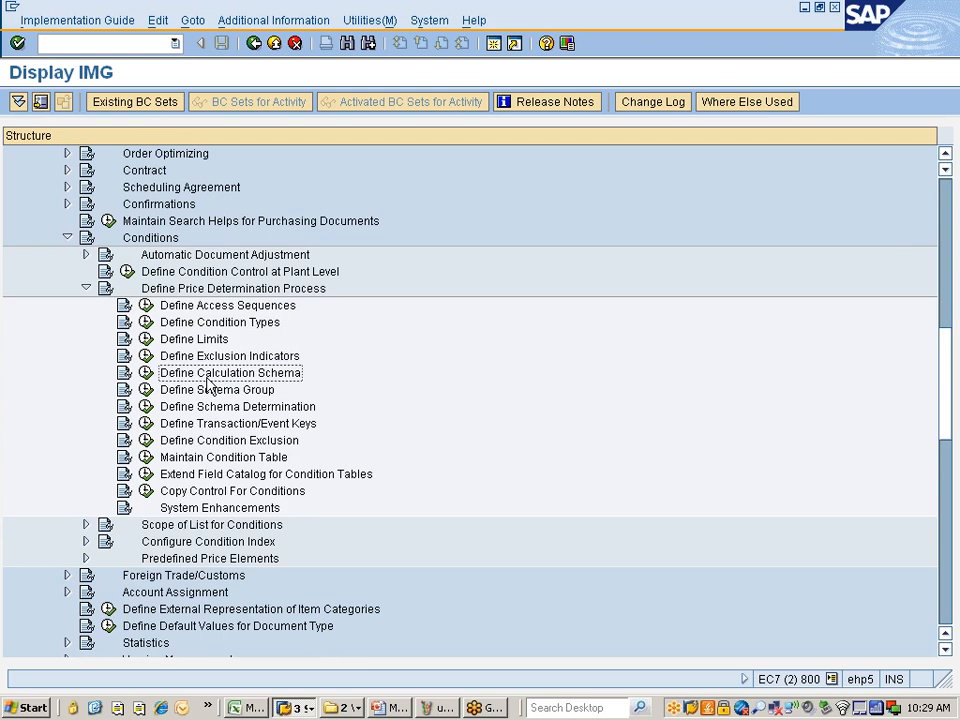
{"action": "left_click", "coordinate": [147, 372]}
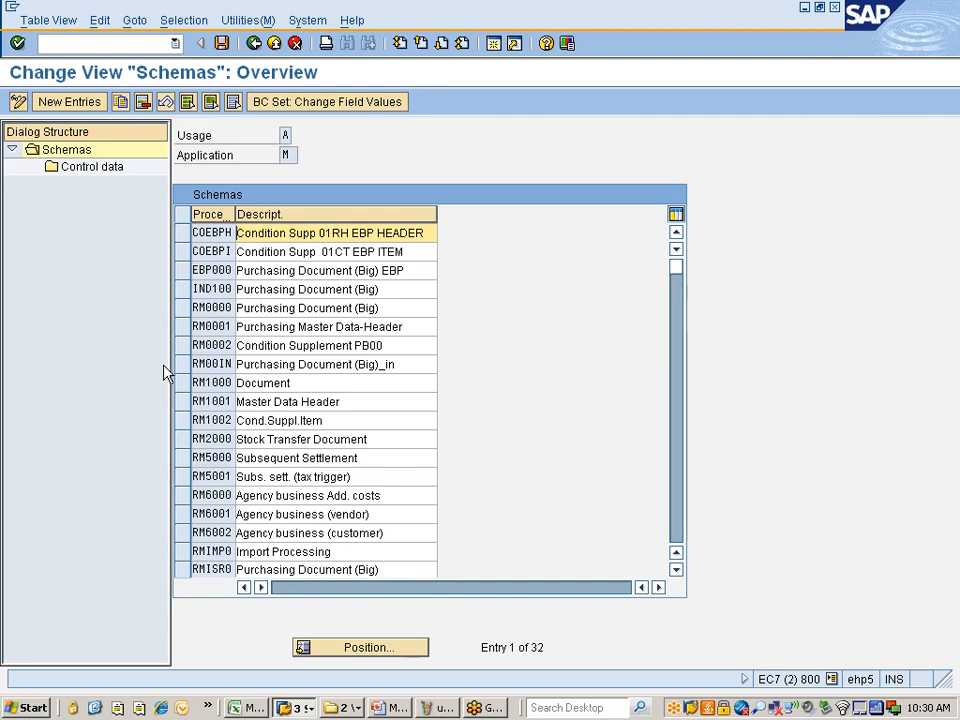
Step: Start a copy of schema RM0000 and change the copy's procedure code to ZNIS00
{"action": "left_click", "coordinate": [180, 312]}
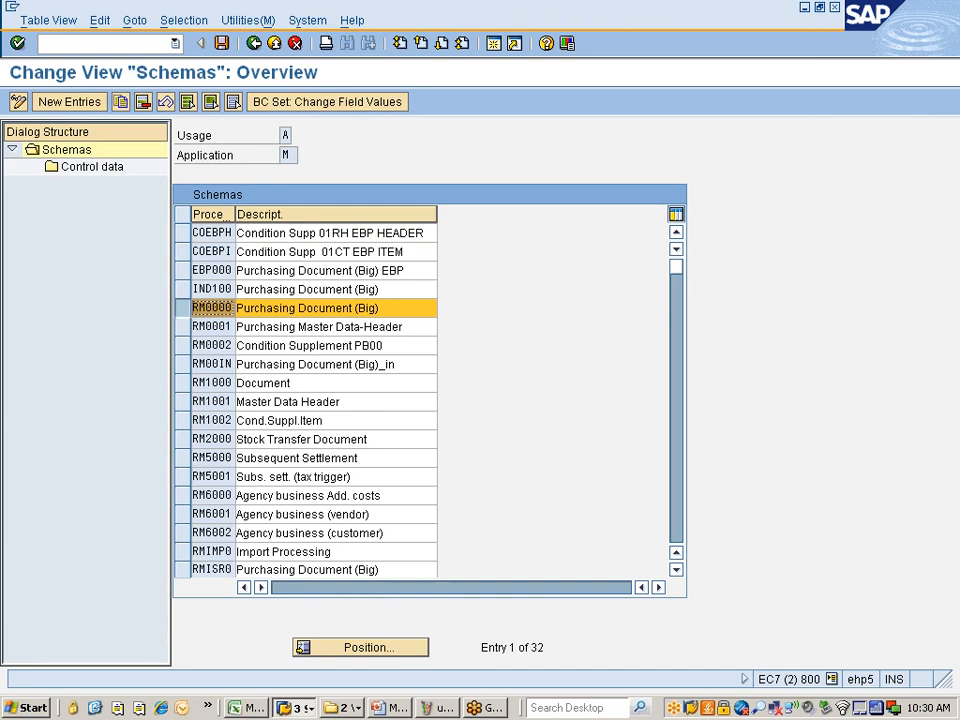
{"action": "left_click", "coordinate": [121, 103]}
{"action": "key", "text": "shift+Right"}
{"action": "key", "text": "shift+Right"}
{"action": "key", "text": "shift+Right"}
{"action": "key", "text": "shift+Right"}
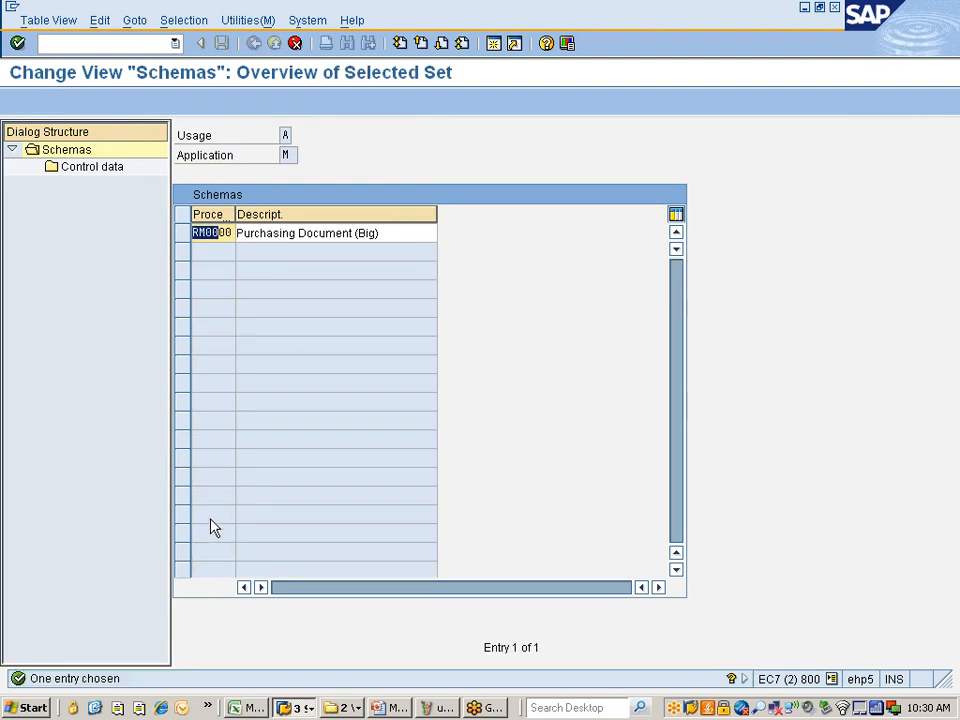
{"action": "type", "text": "ZNIS"}
Step: Replace the copied schema's description with "Pric Proc for NIssan POs" and confirm the entry
{"action": "left_click", "coordinate": [394, 239]}
{"action": "key", "text": "ctrl+shift+Left"}
{"action": "key", "text": "ctrl+shift+Left"}
{"action": "key", "text": "shift+Tab"}
{"action": "key", "text": "Tab"}
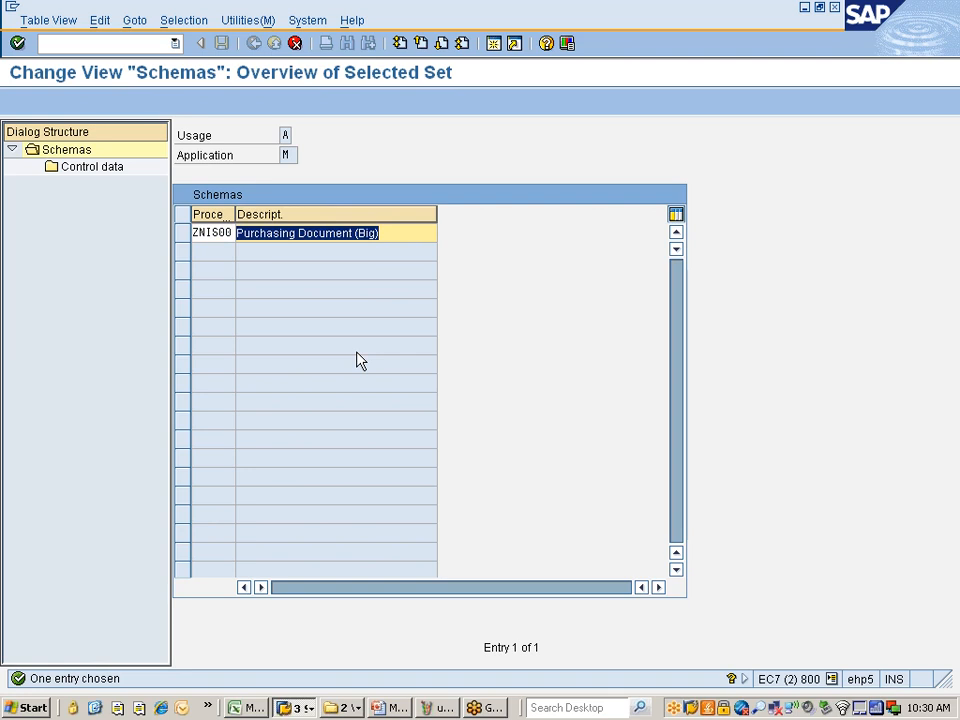
{"action": "type", "text": "Pric Proc for NIssan"}
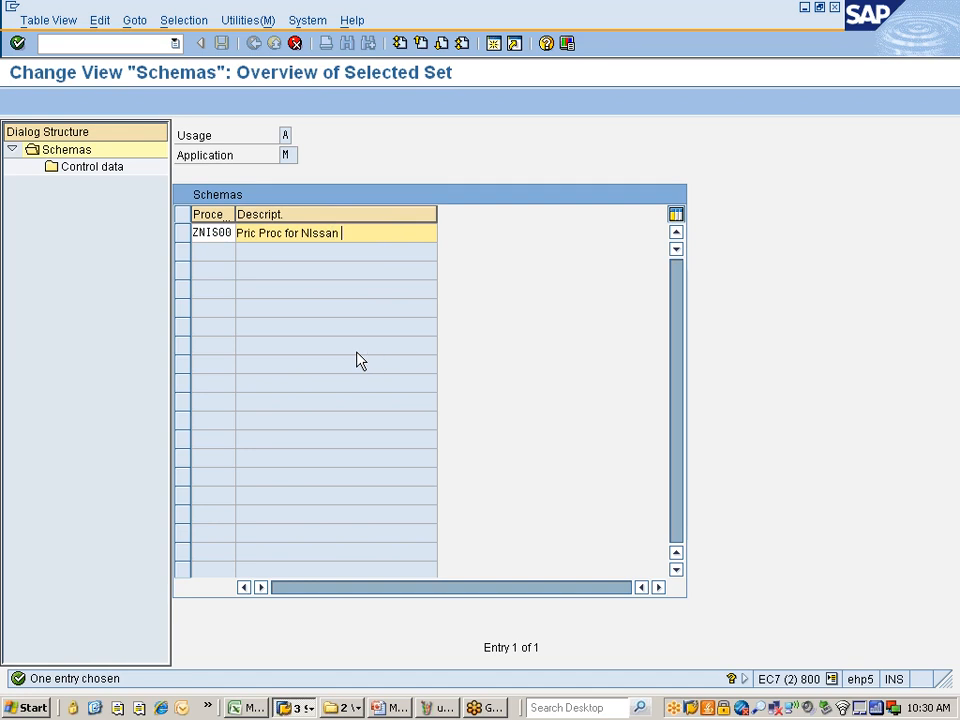
{"action": "type", "text": " POs"}
{"action": "key", "text": "Return"}
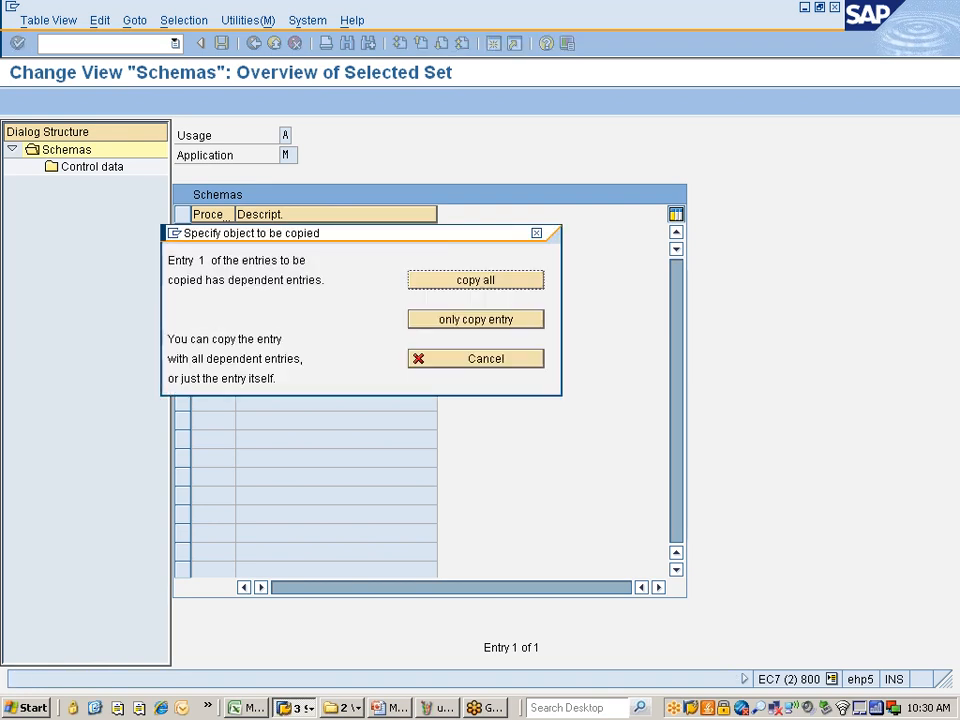
Step: Copy schema ZNIS00 with all dependent entries and save it in the "Nissan changes" customizing request
{"action": "left_click", "coordinate": [479, 280]}
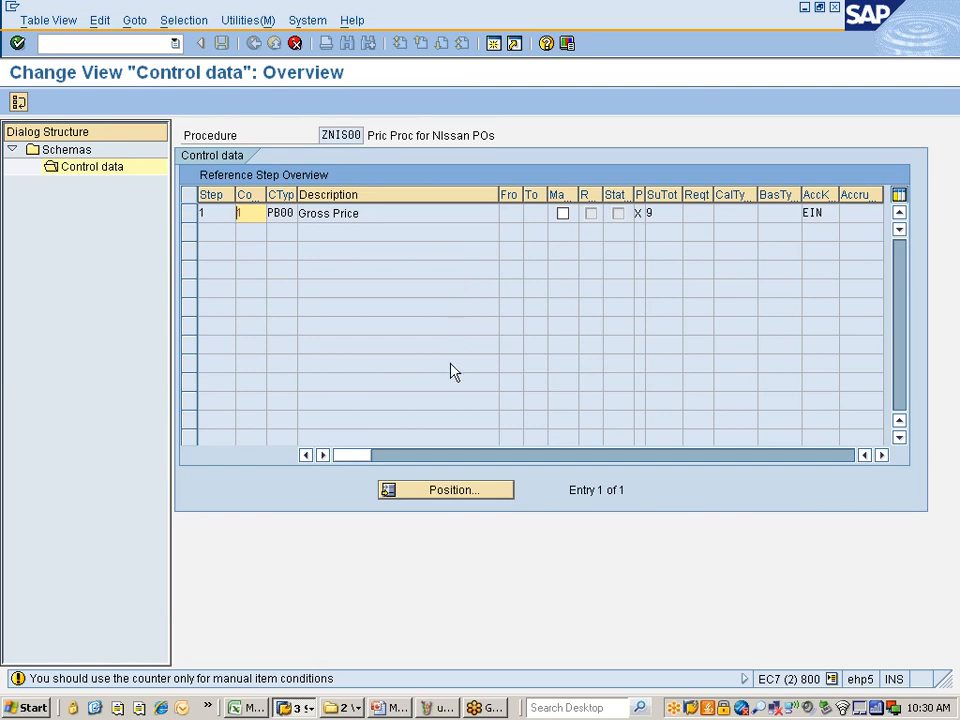
{"action": "scroll", "coordinate": [450, 372], "scroll_direction": "down", "scroll_amount": 2}
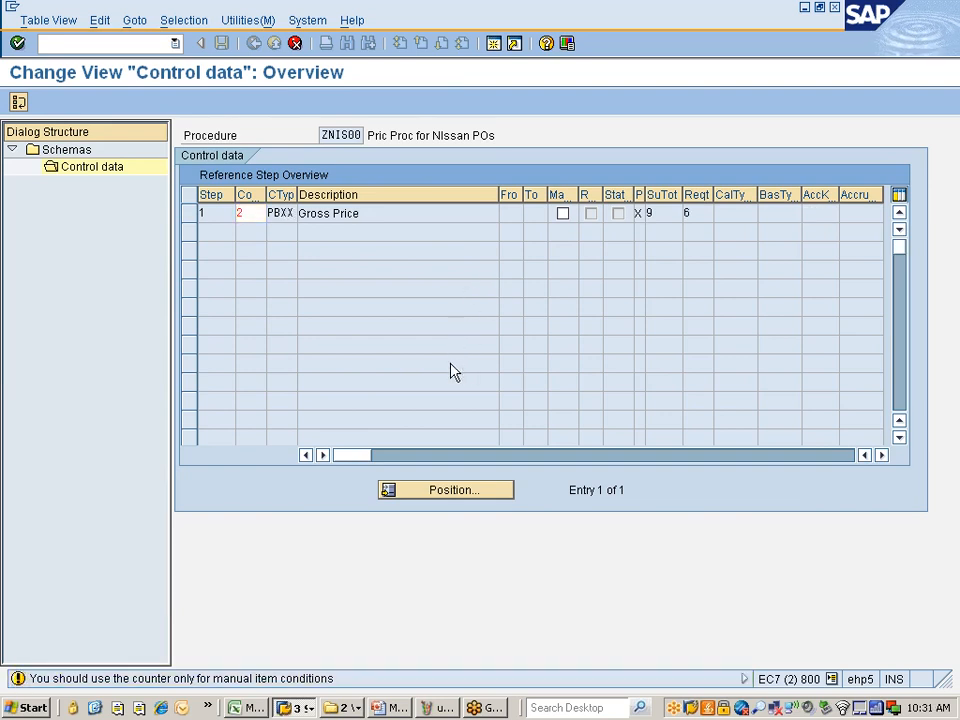
{"action": "scroll", "coordinate": [450, 372], "scroll_direction": "down", "scroll_amount": 3}
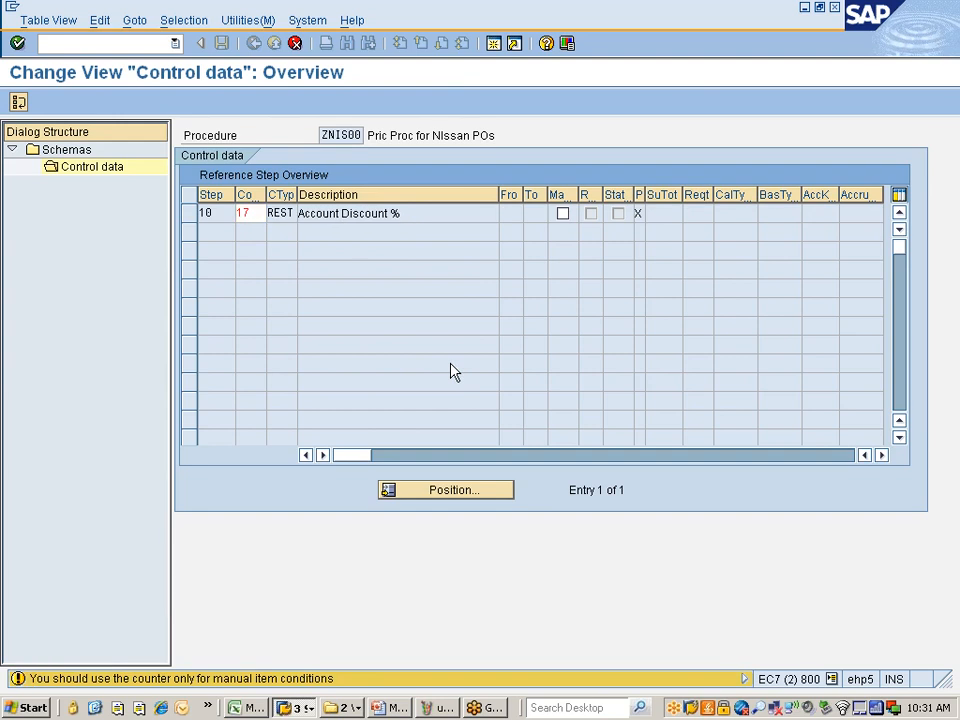
{"action": "scroll", "coordinate": [450, 372], "scroll_direction": "down", "scroll_amount": 1}
{"action": "key", "text": "F3"}
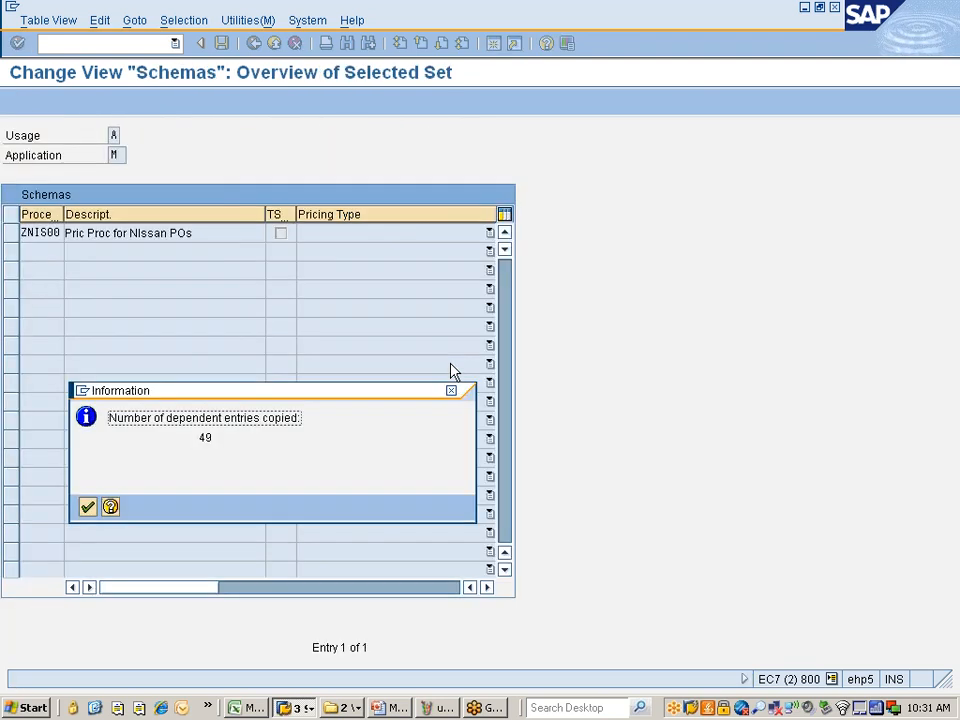
{"action": "key", "text": "Return"}
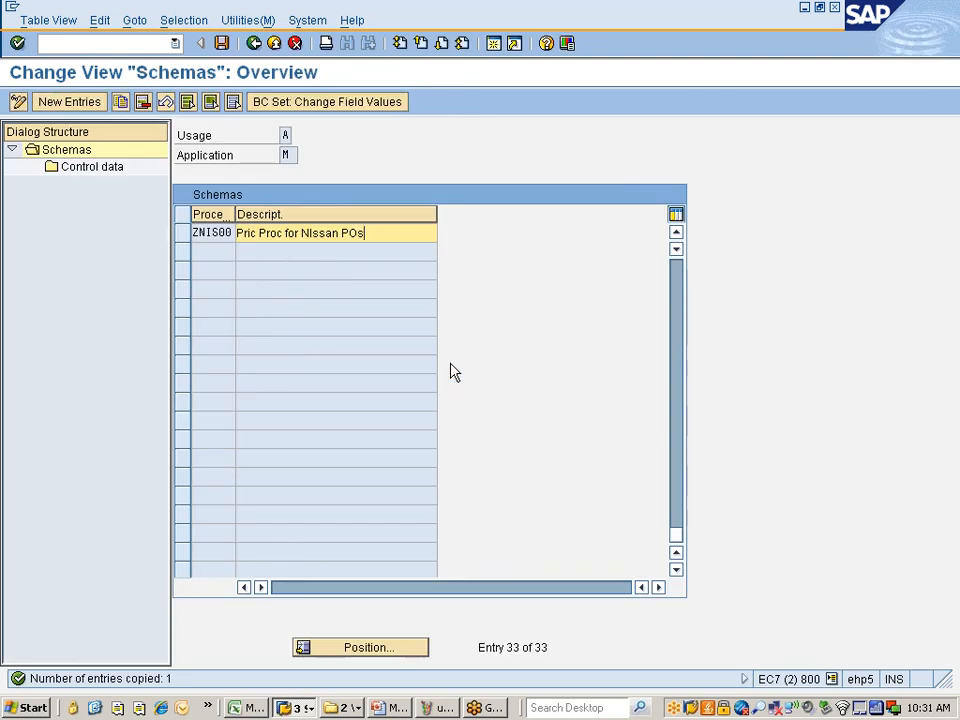
{"action": "key", "text": "ctrl+s"}
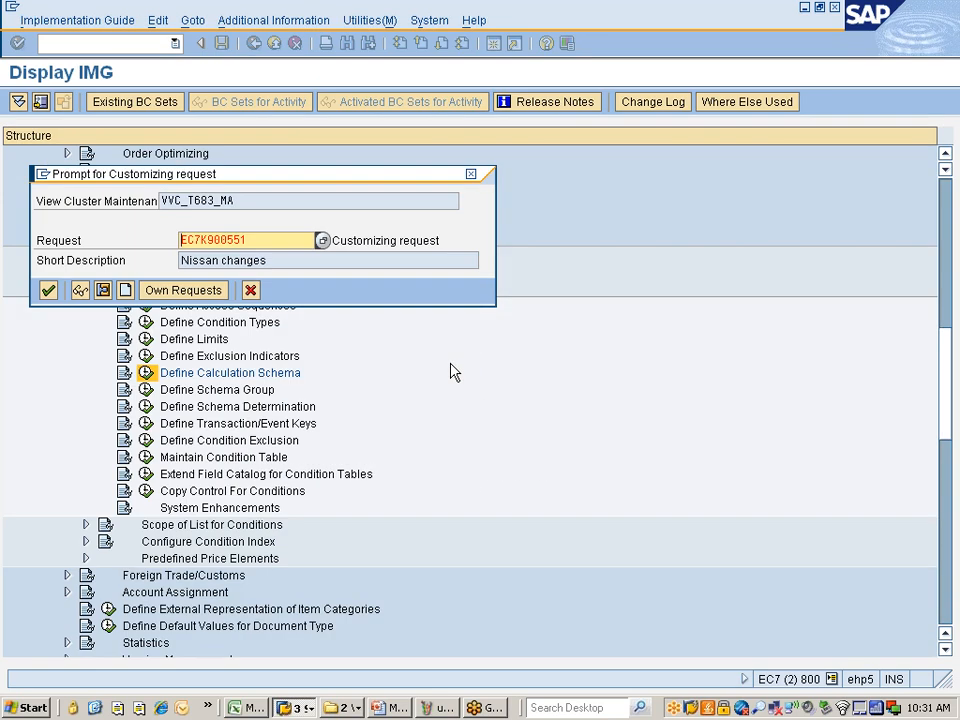
{"action": "key", "text": "Return"}
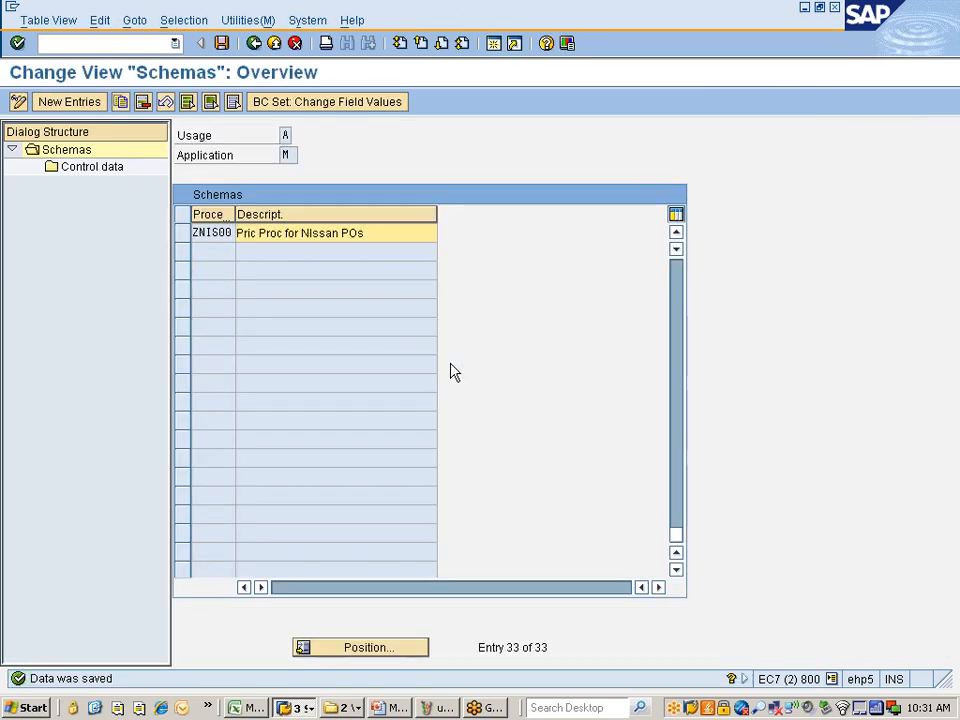
Step: Open the control data of schema ZNIS00, narrow the Description column and widen the Counter column
{"action": "left_click", "coordinate": [181, 233]}
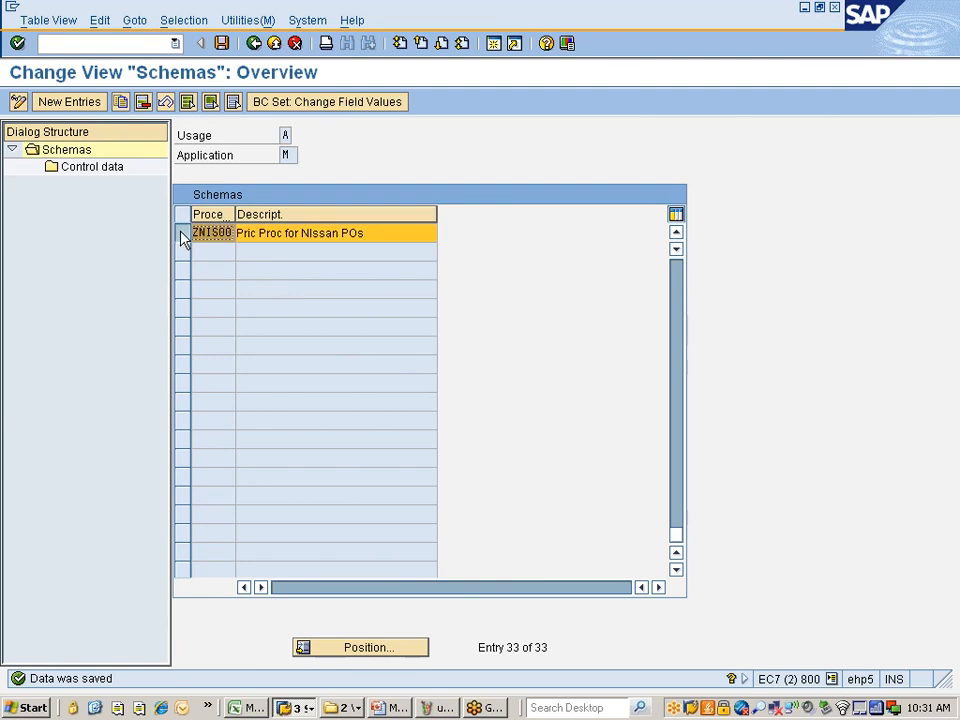
{"action": "left_click", "coordinate": [90, 170]}
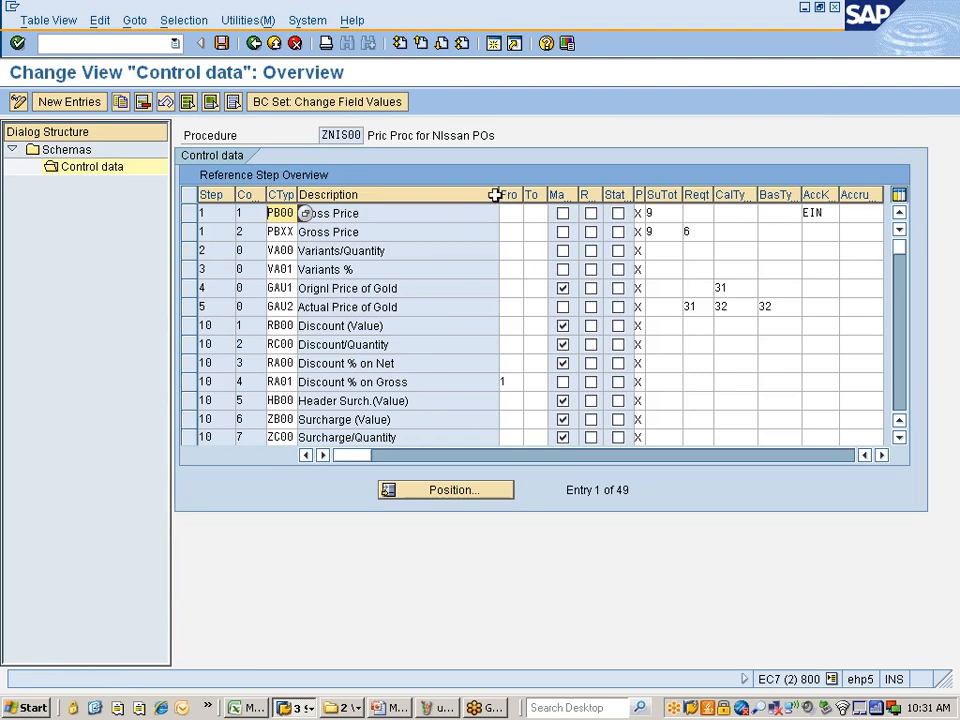
{"action": "left_click_drag", "start_coordinate": [495, 196], "coordinate": [428, 198]}
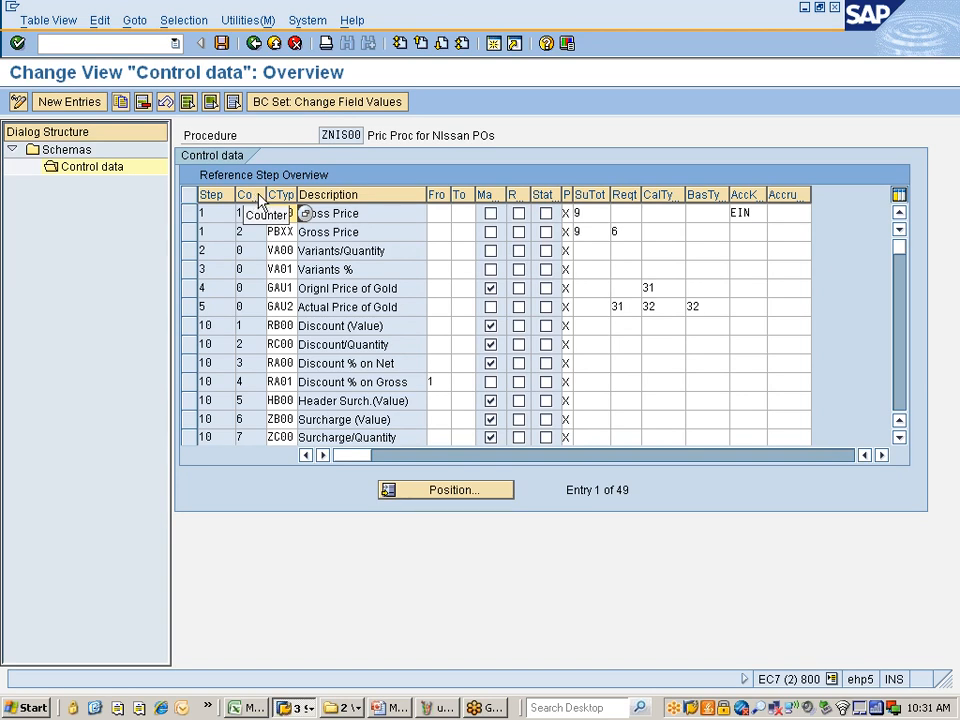
{"action": "left_click_drag", "start_coordinate": [265, 195], "coordinate": [287, 194]}
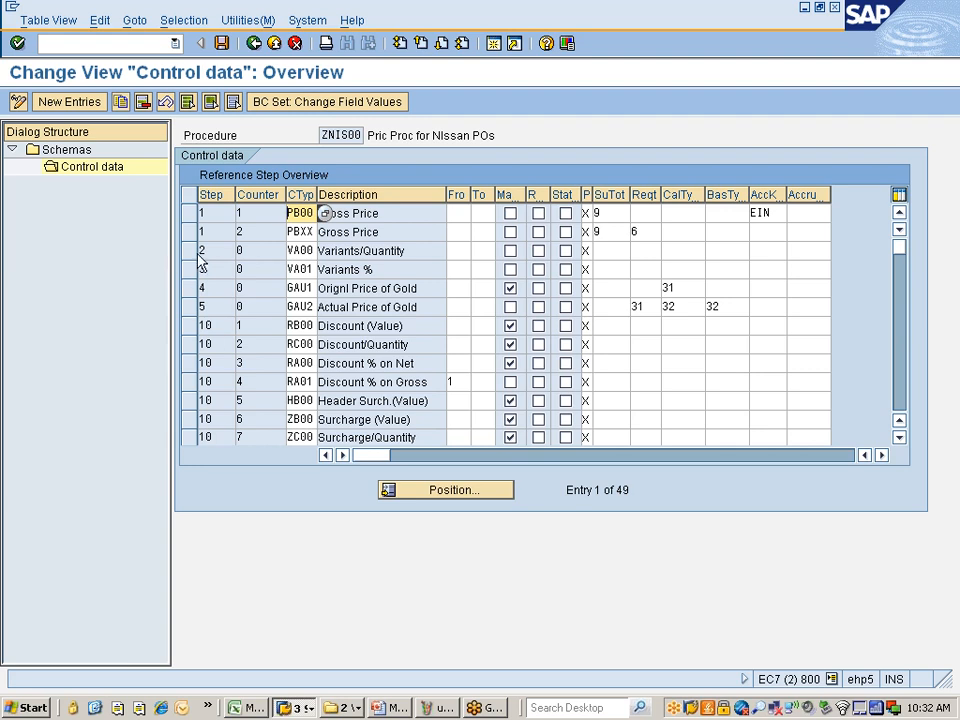
Step: Select both step 1 rows and the step 10 rows with counters 1 to 7 in the control data
{"action": "left_click", "coordinate": [190, 214]}
{"action": "left_click", "coordinate": [190, 232]}
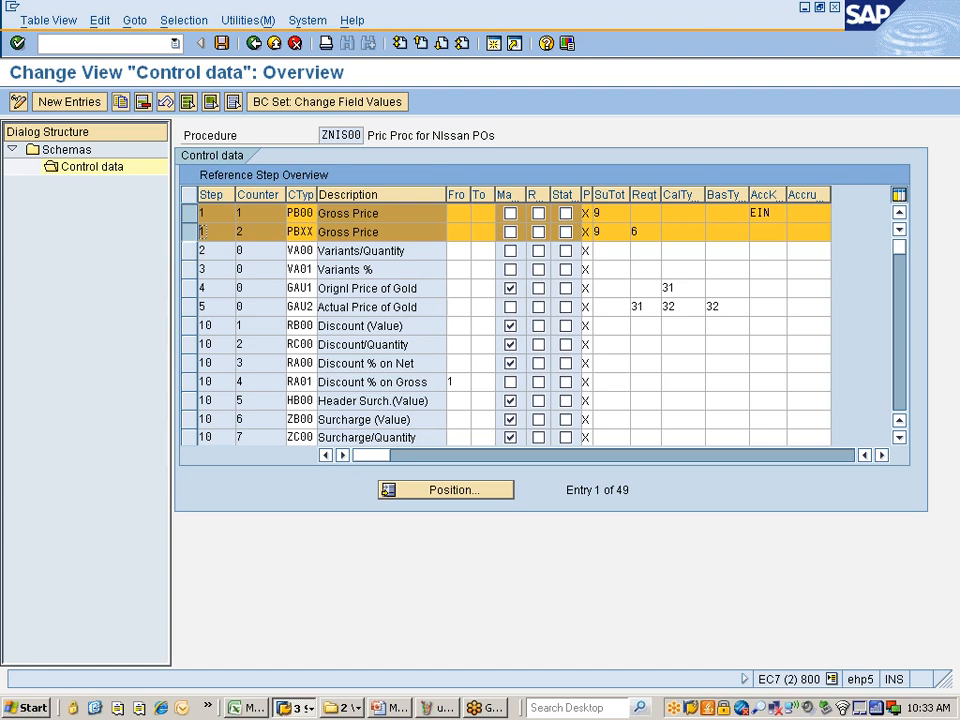
{"action": "left_click", "coordinate": [189, 326]}
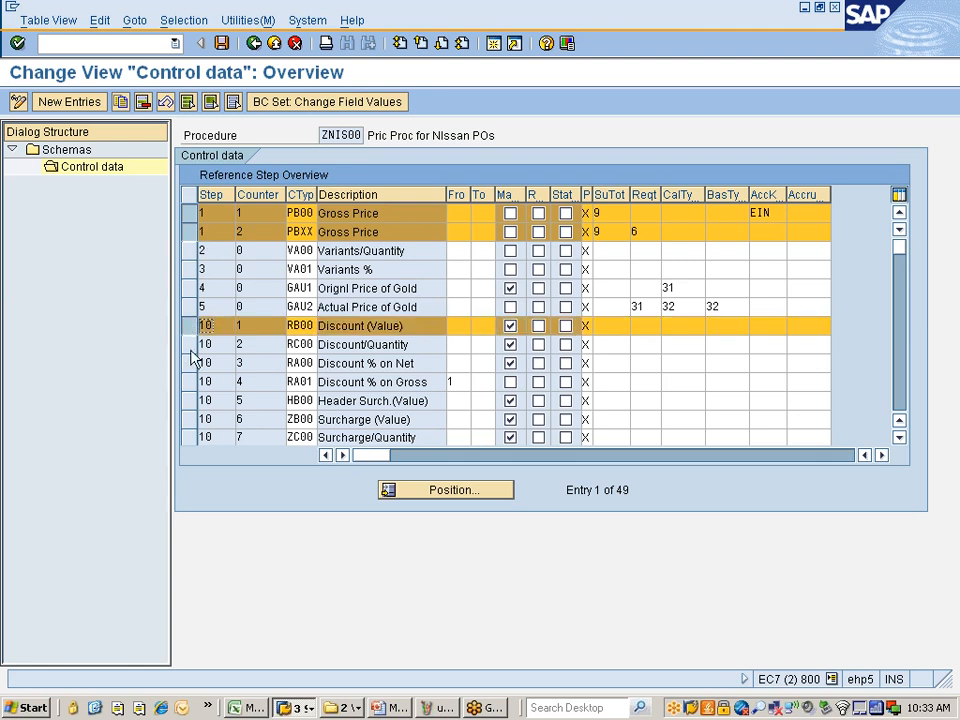
{"action": "left_click", "coordinate": [188, 345]}
{"action": "left_click", "coordinate": [189, 363]}
{"action": "left_click", "coordinate": [189, 382]}
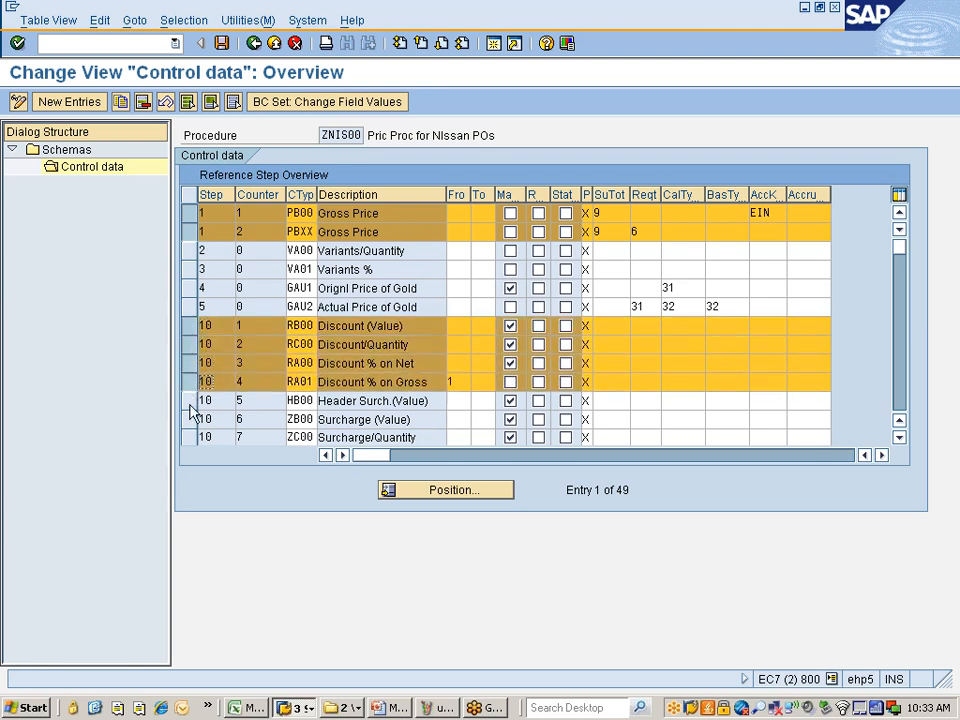
{"action": "left_click", "coordinate": [192, 400]}
{"action": "left_click", "coordinate": [190, 419]}
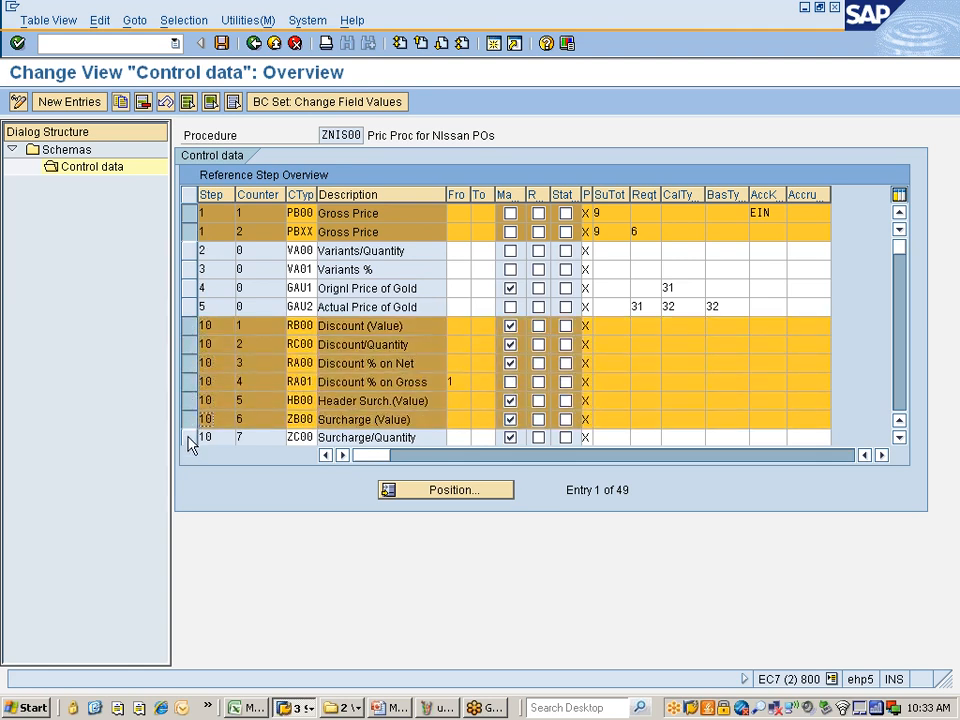
{"action": "left_click", "coordinate": [190, 437]}
Step: Extend the selection to the remaining step 10 rows, counters 8 to 17, and review the selected block
{"action": "scroll", "coordinate": [196, 437], "scroll_direction": "down", "scroll_amount": 1}
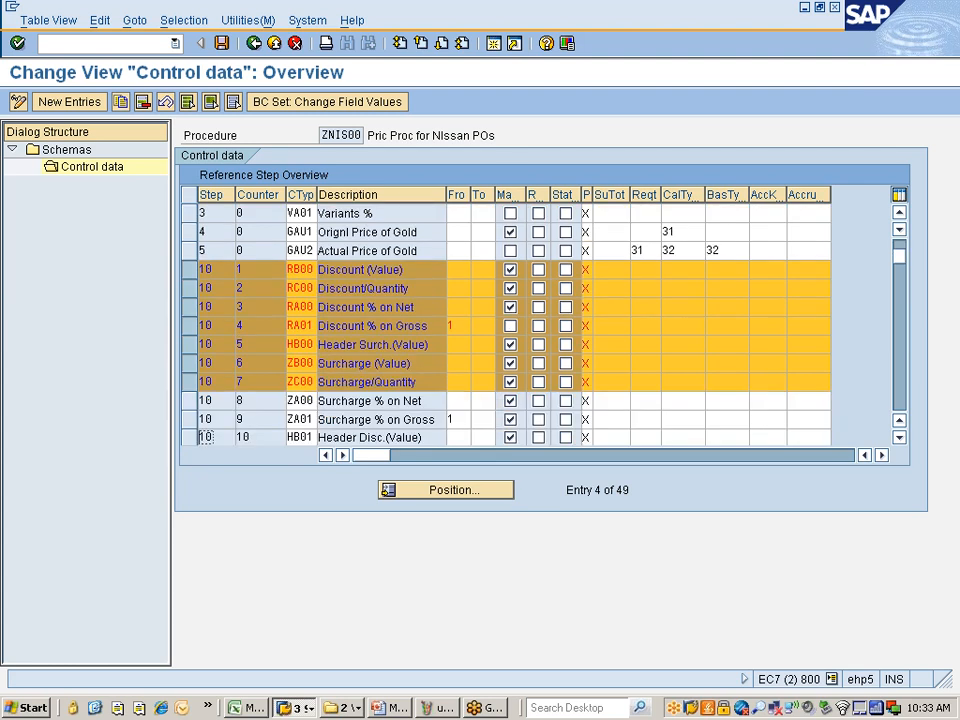
{"action": "left_click", "coordinate": [193, 403]}
{"action": "left_click", "coordinate": [191, 419]}
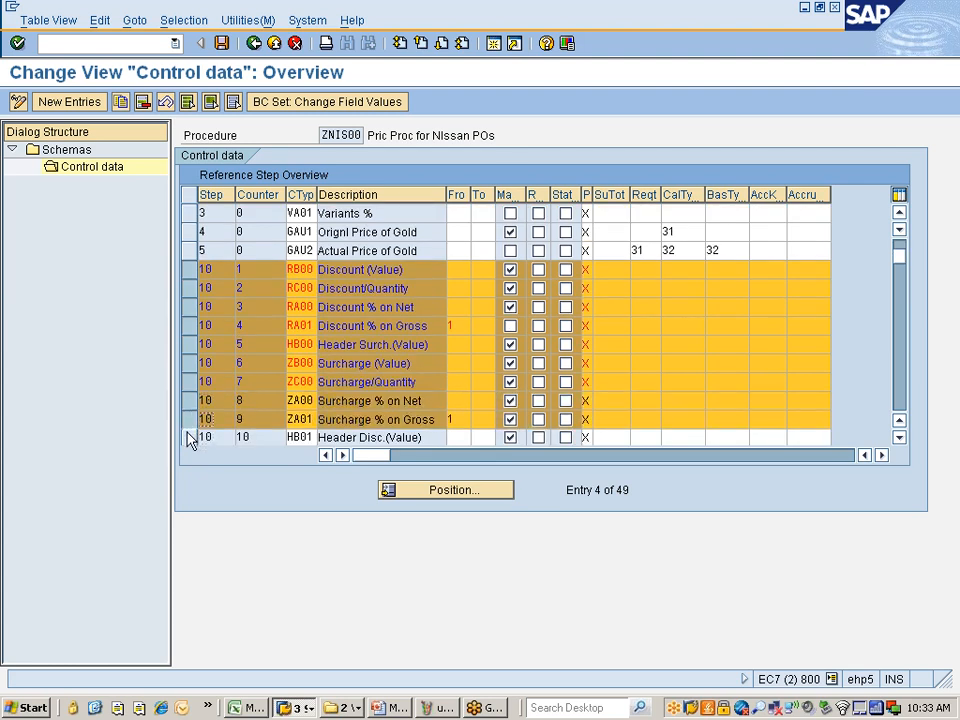
{"action": "left_click", "coordinate": [192, 437]}
{"action": "scroll", "coordinate": [200, 400], "scroll_direction": "down", "scroll_amount": 2}
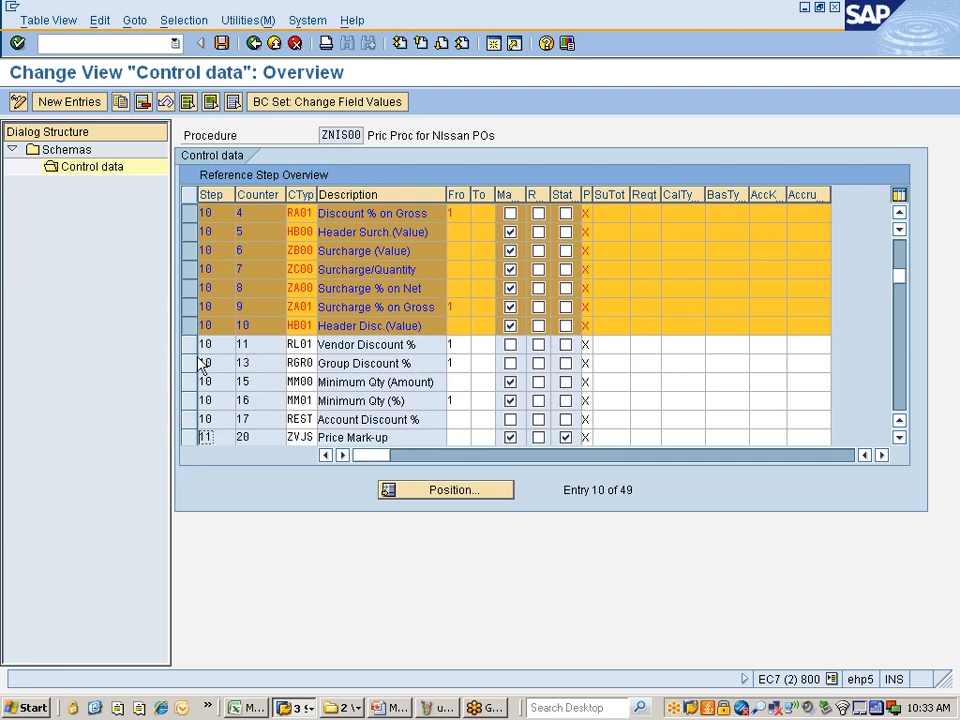
{"action": "left_click", "coordinate": [191, 419]}
{"action": "left_click", "coordinate": [190, 402]}
{"action": "left_click", "coordinate": [190, 382]}
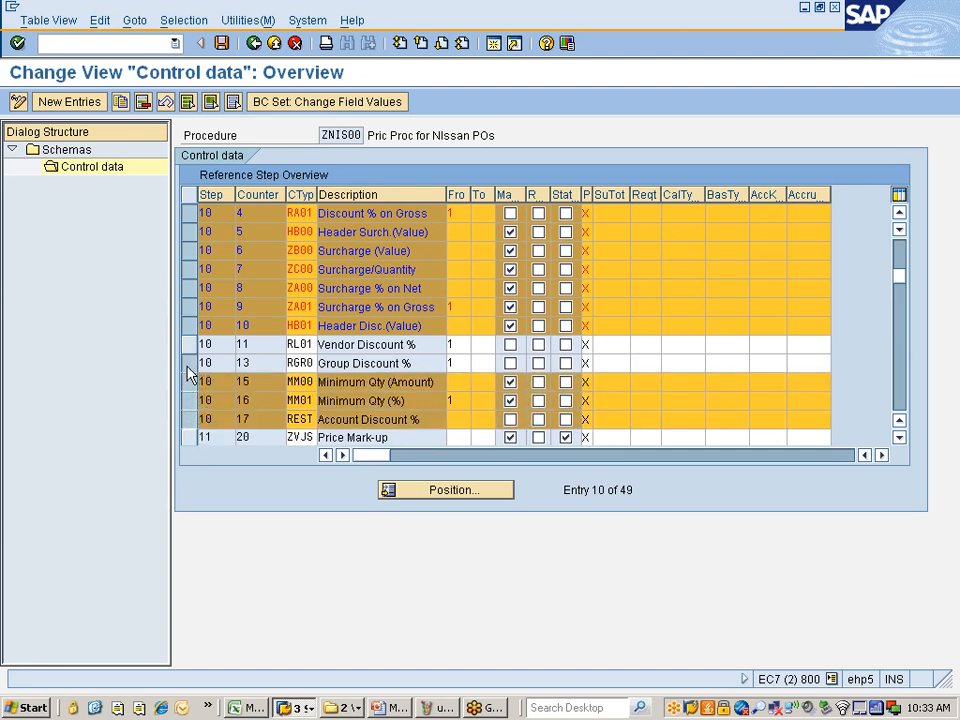
{"action": "left_click", "coordinate": [190, 363]}
{"action": "left_click", "coordinate": [192, 344]}
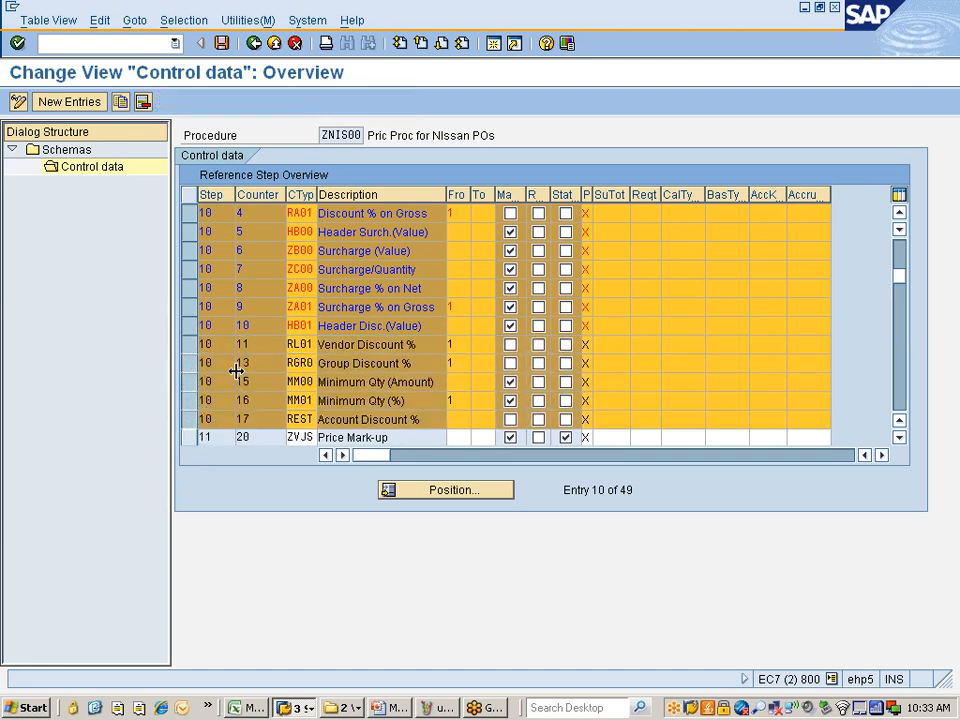
{"action": "scroll", "coordinate": [236, 366], "scroll_direction": "down", "scroll_amount": 1}
{"action": "scroll", "coordinate": [205, 344], "scroll_direction": "up", "scroll_amount": 2}
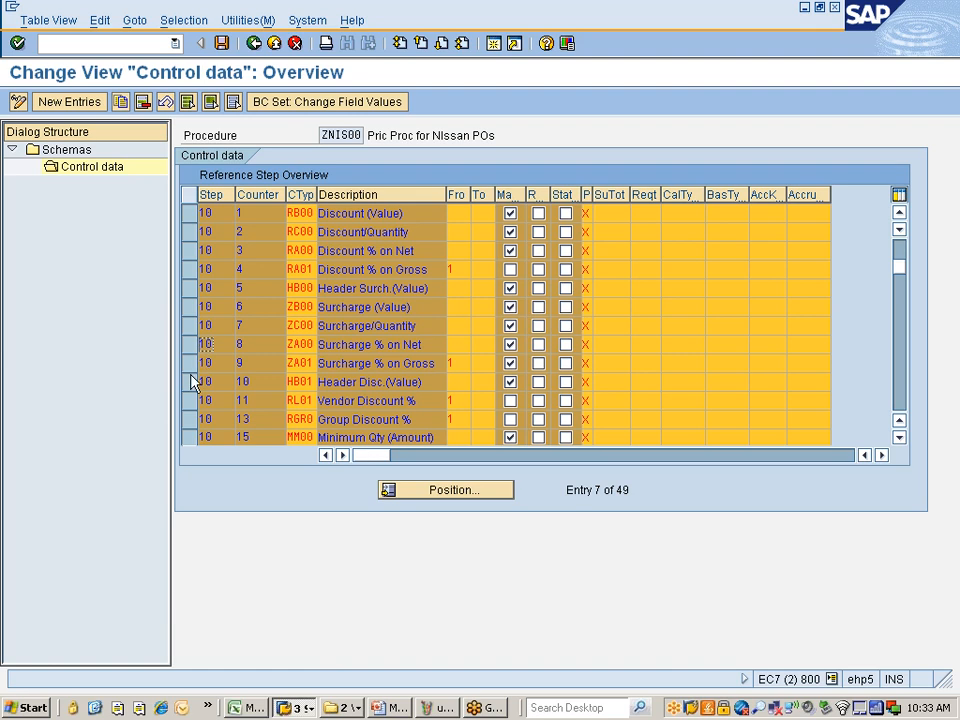
Step: Switch to the file explorer window and go back from the 08_Purchasing Day 2 folder up to Study_Matl
{"action": "left_click", "coordinate": [347, 709]}
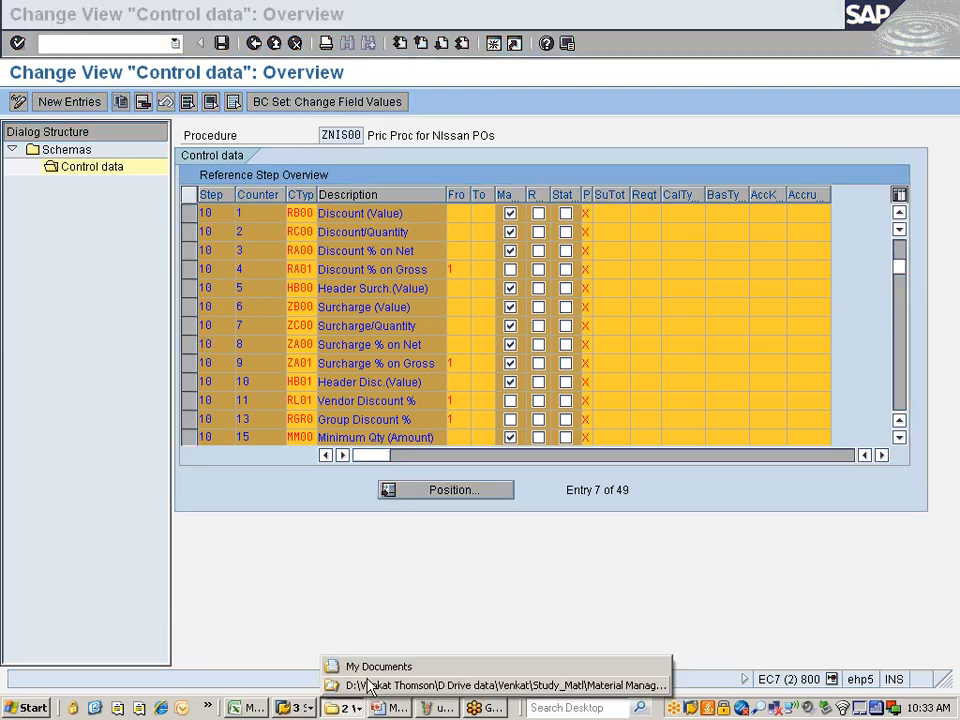
{"action": "left_click", "coordinate": [360, 684]}
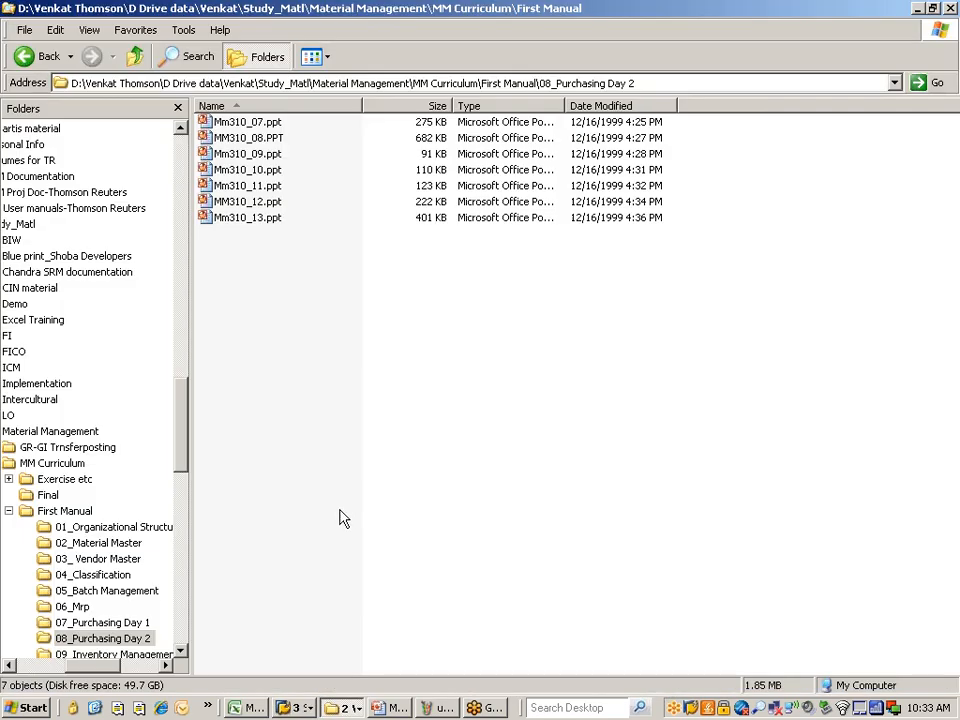
{"action": "left_click", "coordinate": [44, 58]}
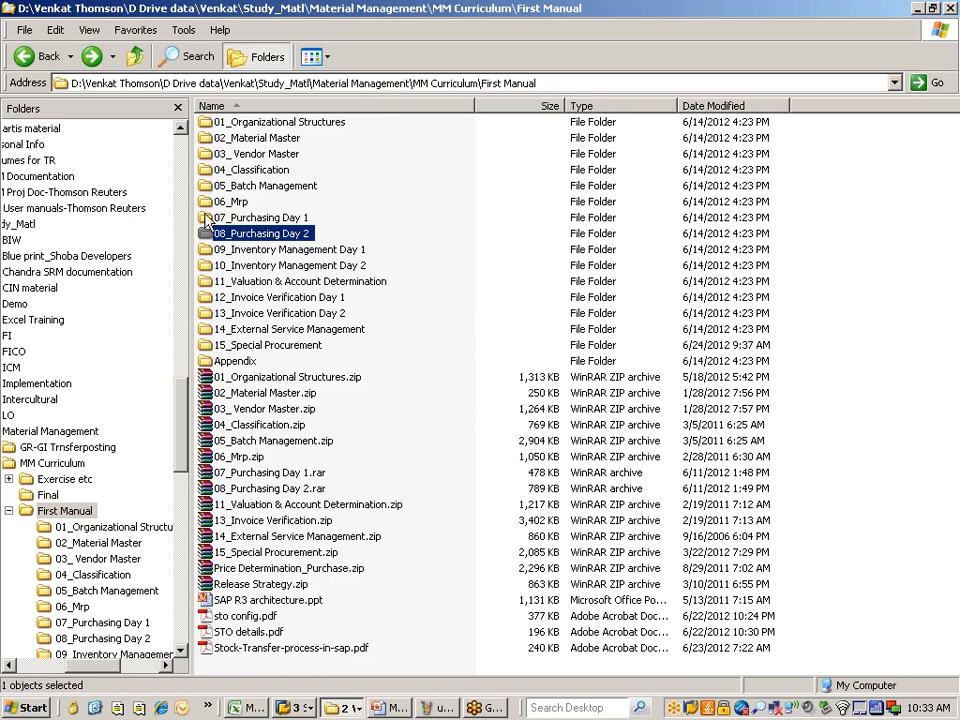
{"action": "left_click", "coordinate": [35, 58]}
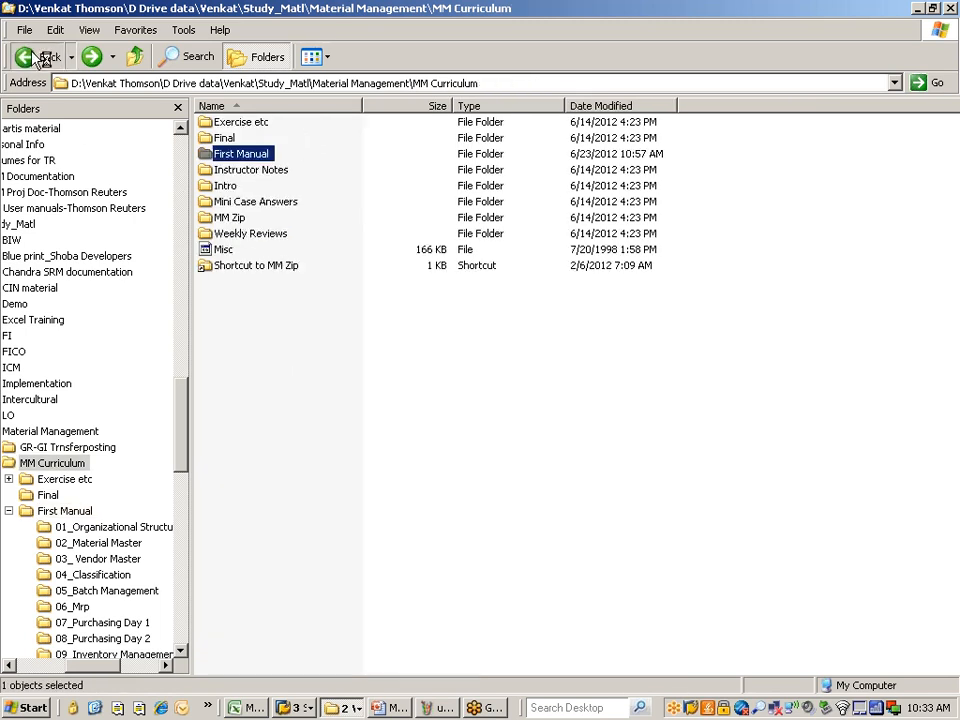
{"action": "left_click", "coordinate": [35, 58]}
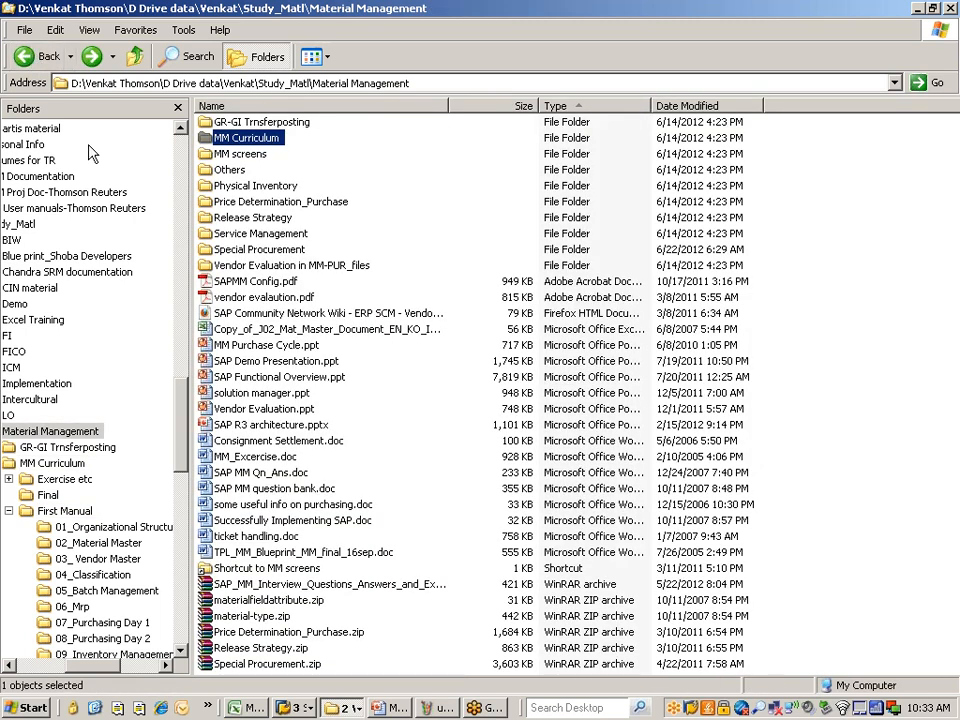
{"action": "left_click", "coordinate": [35, 58]}
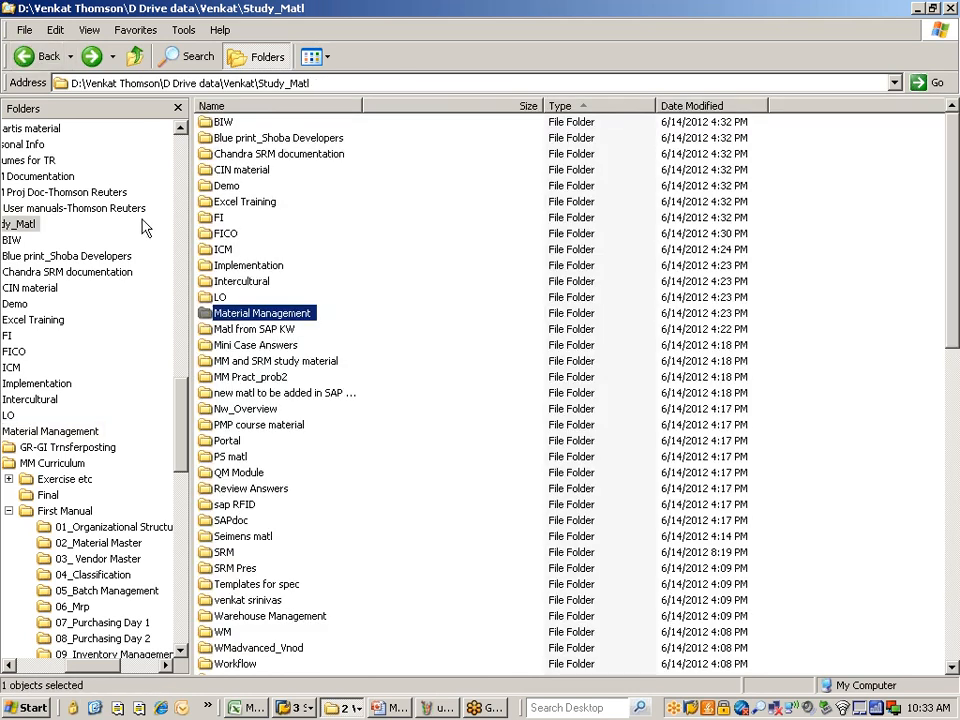
Step: Open the SRM folder in Study_Matl, look through its contents and open the E-Sourcing subfolder
{"action": "key", "text": "s"}
{"action": "key", "text": "s"}
{"action": "key", "text": "s"}
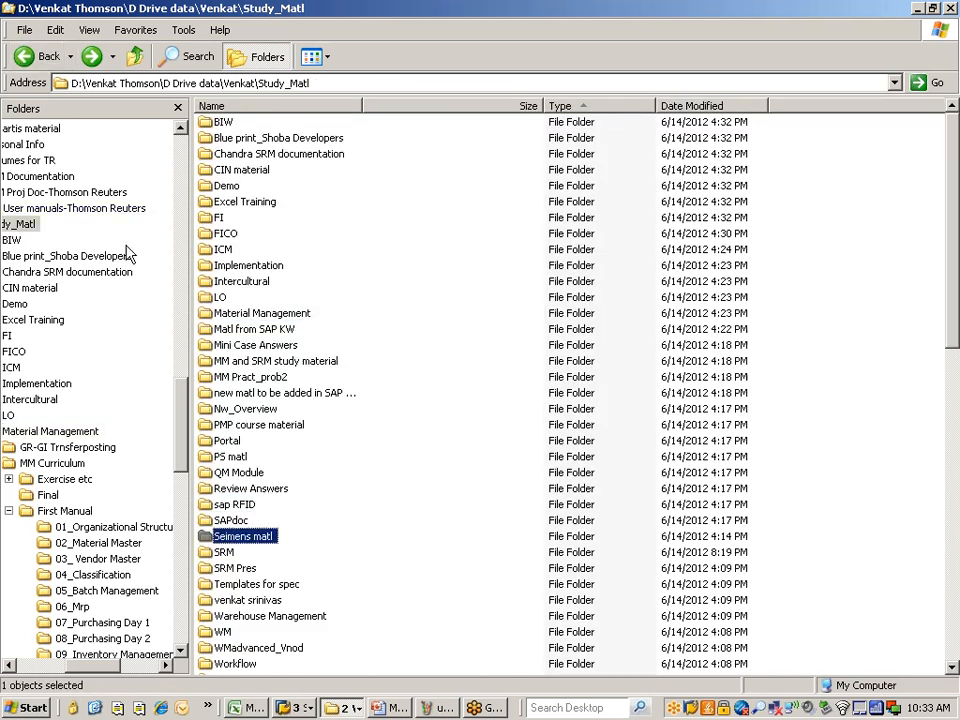
{"action": "key", "text": "s"}
{"action": "key", "text": "Return"}
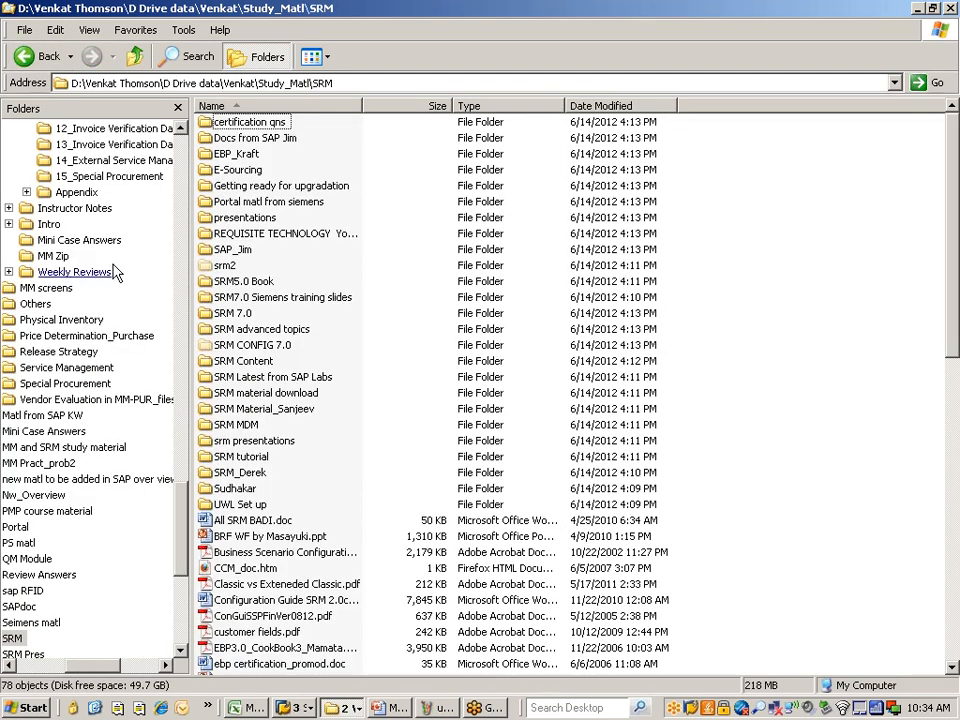
{"action": "scroll", "coordinate": [375, 508], "scroll_direction": "down", "scroll_amount": 9}
{"action": "scroll", "coordinate": [375, 508], "scroll_direction": "up", "scroll_amount": 9}
{"action": "double_click", "coordinate": [225, 170]}
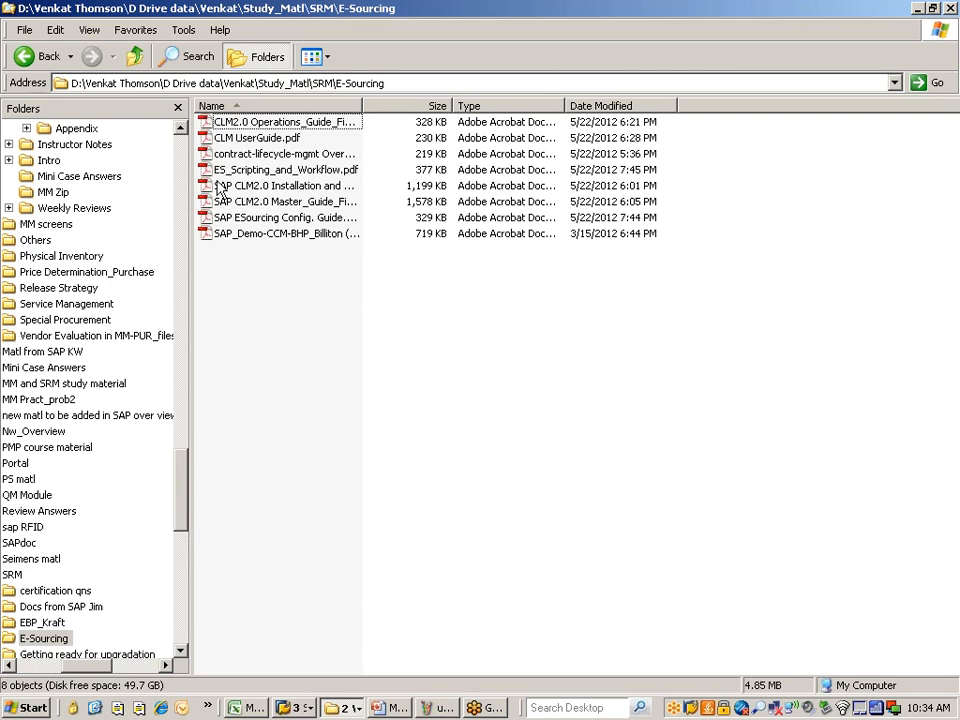
Step: Open CLM2.0 Operations_Guide_Final.pdf and go to its Contents page to examine the chapter and subsection numbering
{"action": "left_click", "coordinate": [241, 124]}
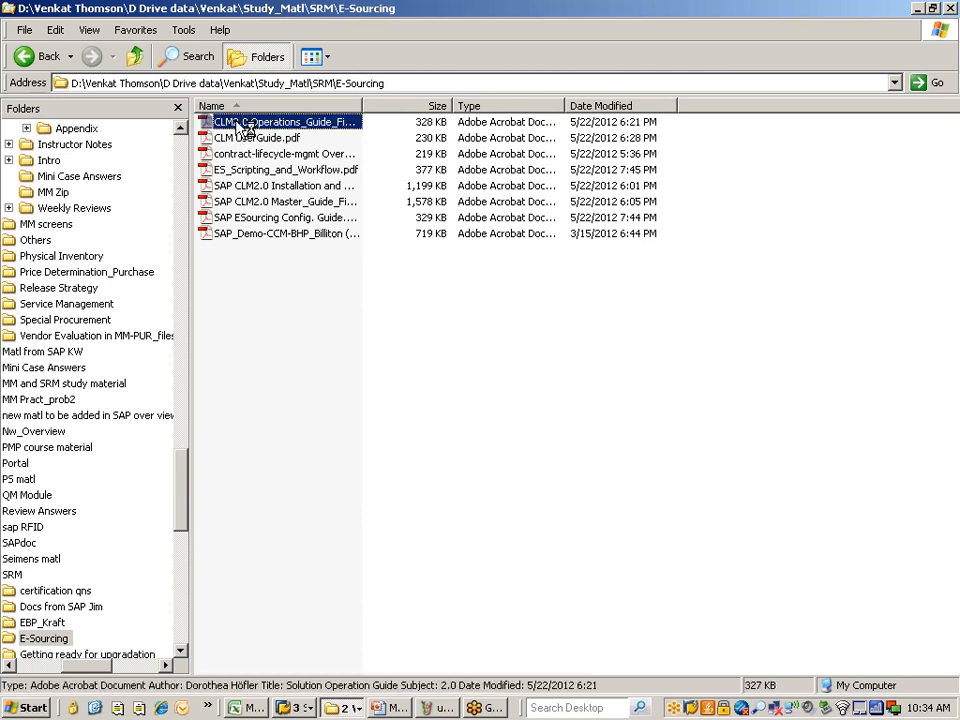
{"action": "double_click", "coordinate": [243, 128]}
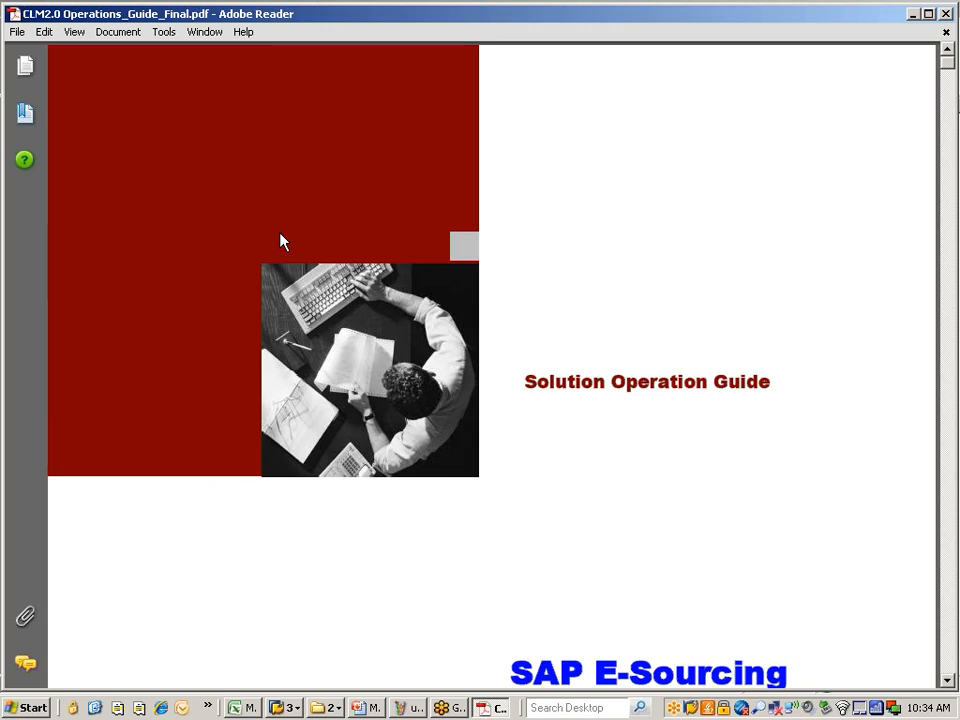
{"action": "scroll", "coordinate": [280, 241], "scroll_direction": "down", "scroll_amount": 15}
{"action": "scroll", "coordinate": [280, 270], "scroll_direction": "down", "scroll_amount": 15}
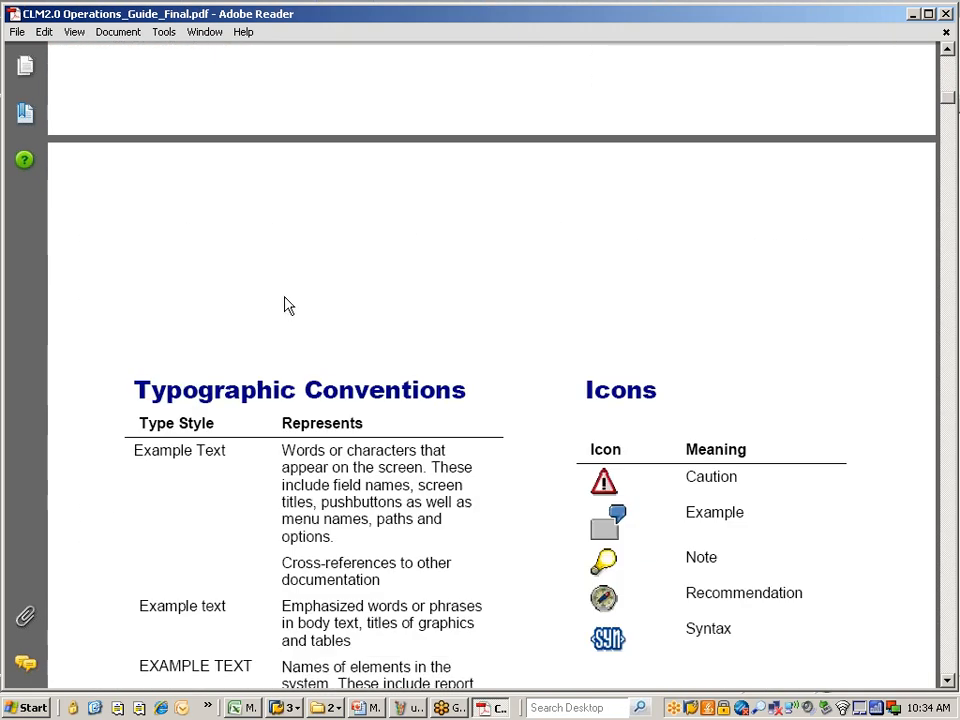
{"action": "scroll", "coordinate": [288, 305], "scroll_direction": "down", "scroll_amount": 15}
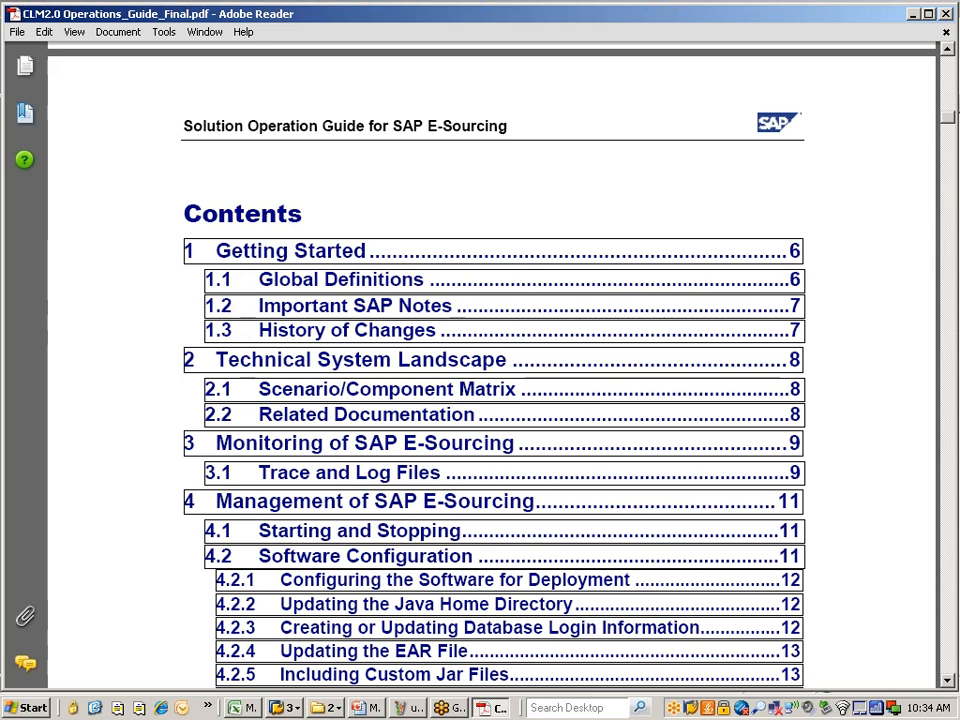
Step: Switch back to the SAP control data overview of schema ZNIS00 and deselect all rows
{"action": "left_click", "coordinate": [242, 708]}
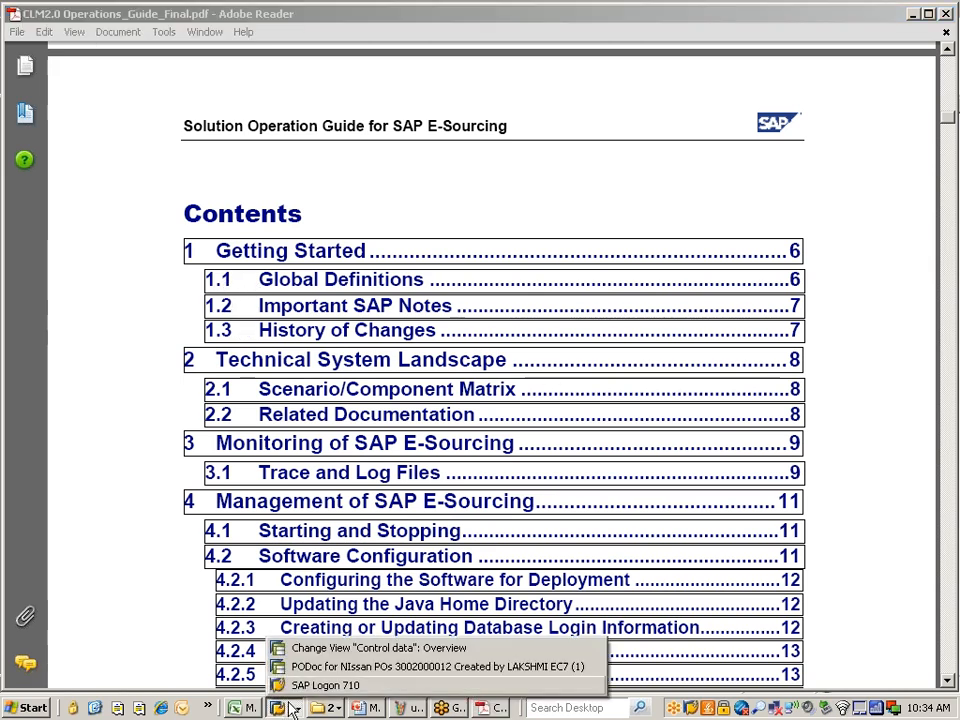
{"action": "left_click", "coordinate": [313, 648]}
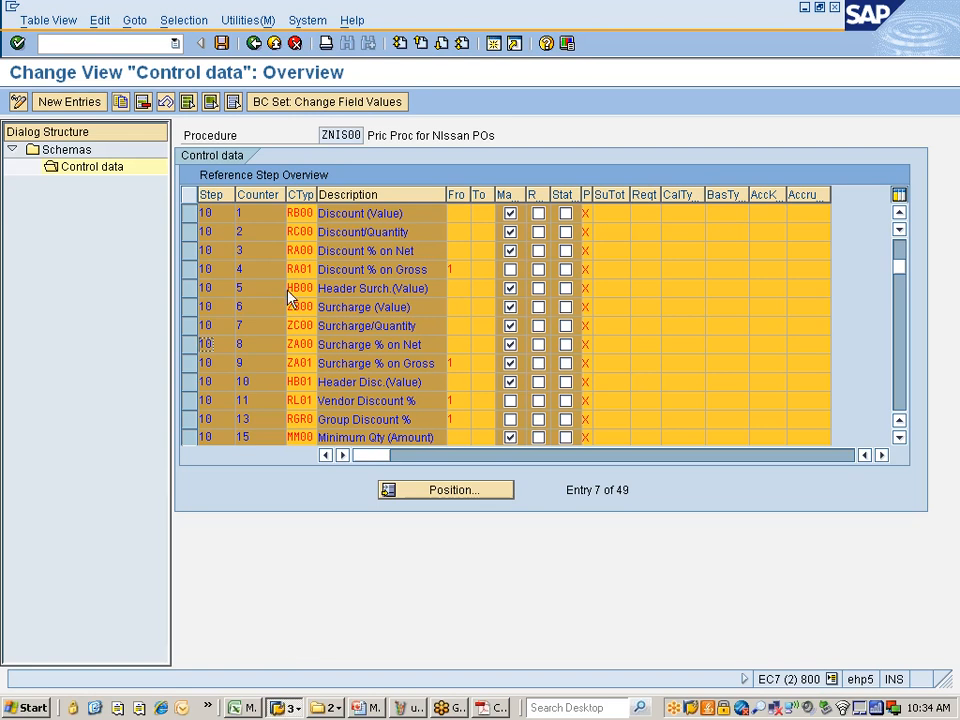
{"action": "left_click", "coordinate": [233, 102]}
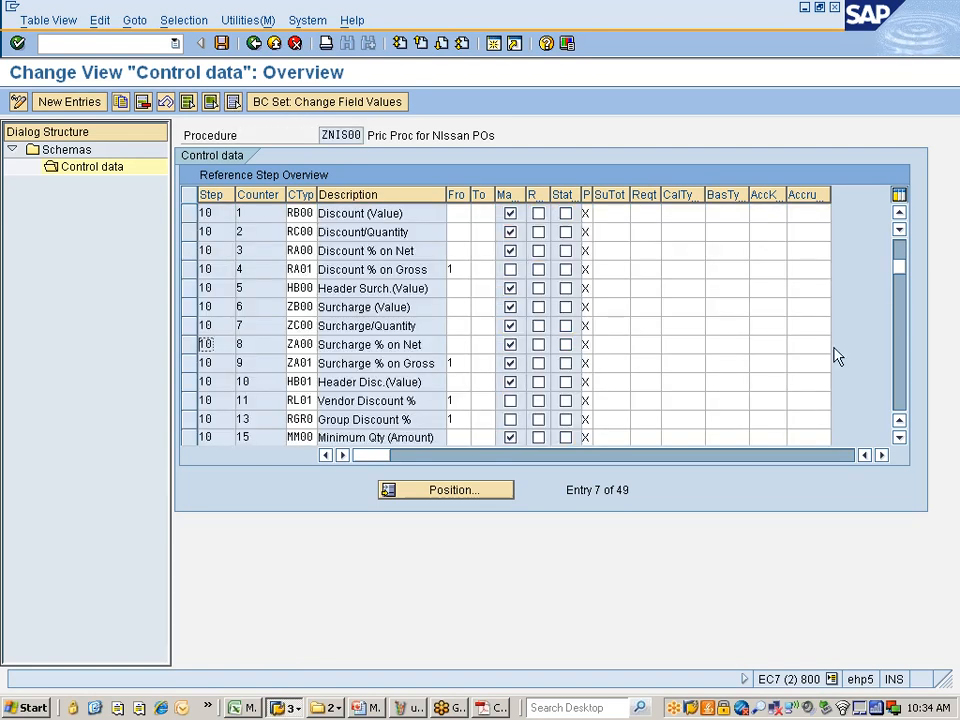
Step: Examine the step and counter numbers of the two Gross Price rows, PB00 and PBXX, and the rows below them
{"action": "scroll", "coordinate": [864, 242], "scroll_direction": "up", "scroll_amount": 2}
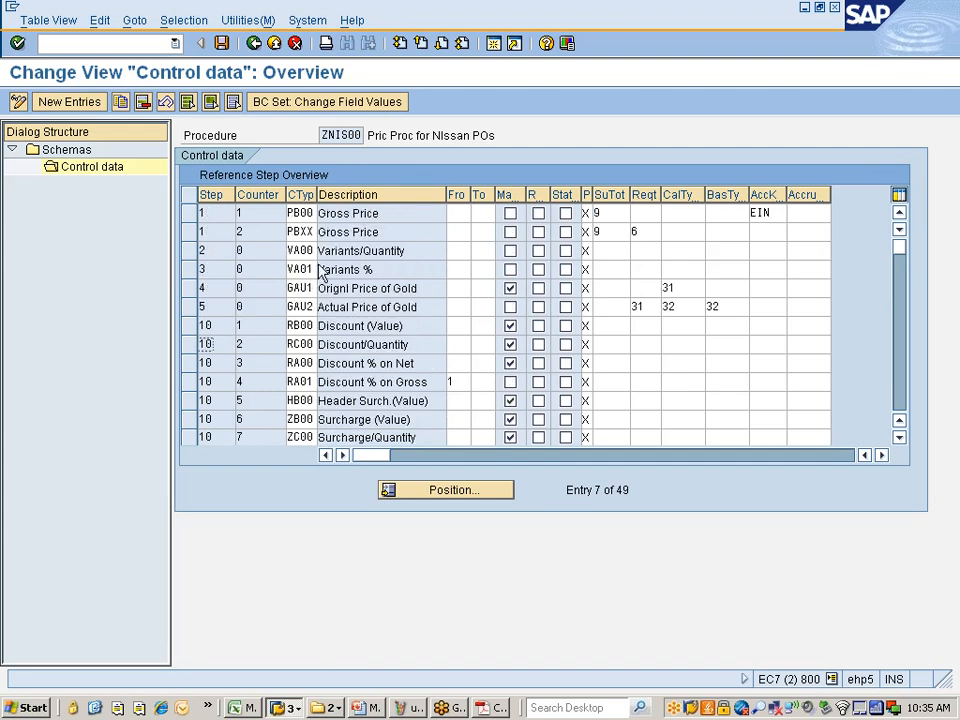
{"action": "left_click", "coordinate": [203, 214]}
{"action": "left_click", "coordinate": [204, 232]}
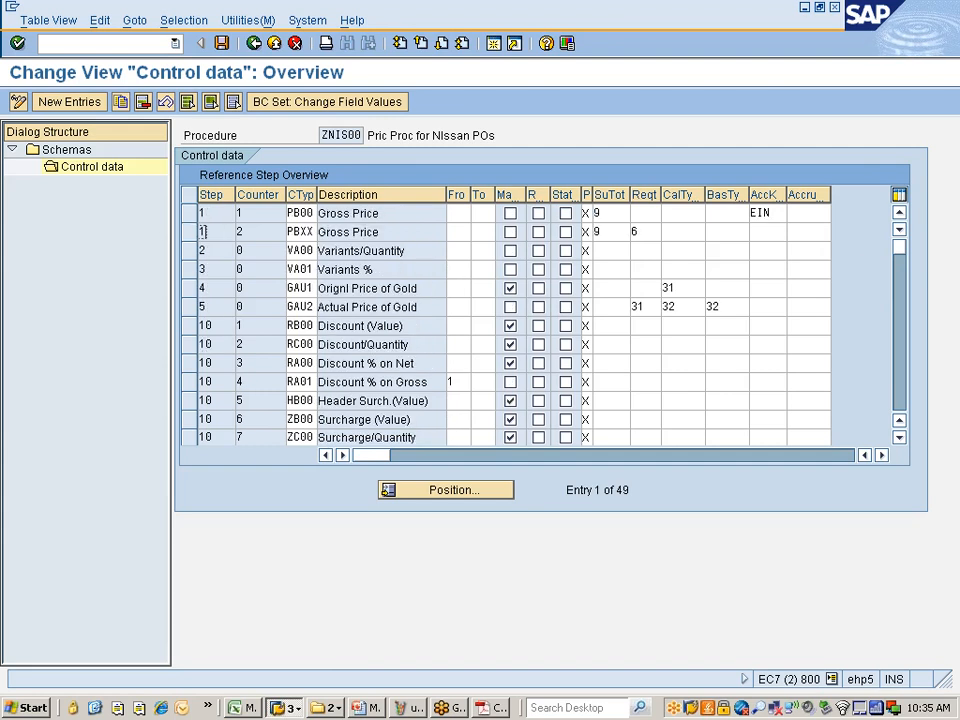
{"action": "left_click", "coordinate": [240, 213]}
{"action": "scroll", "coordinate": [210, 318], "scroll_direction": "down", "scroll_amount": 1}
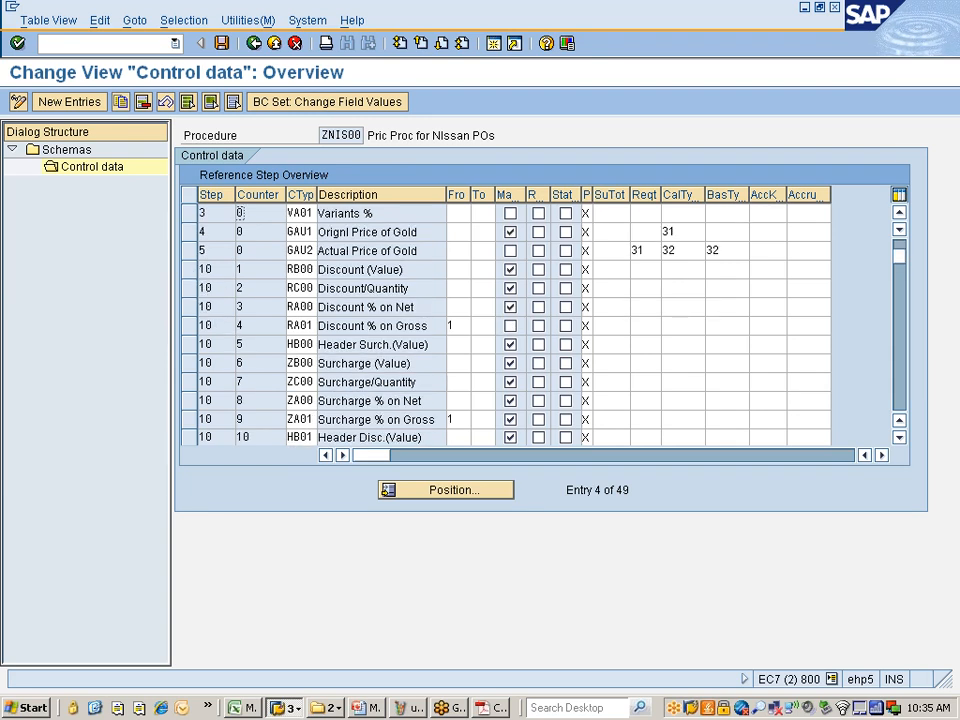
Step: Mark the step 10 rows Discount (Value) and Discount % on Gross to examine their counters, and clear the marking
{"action": "left_click", "coordinate": [189, 270]}
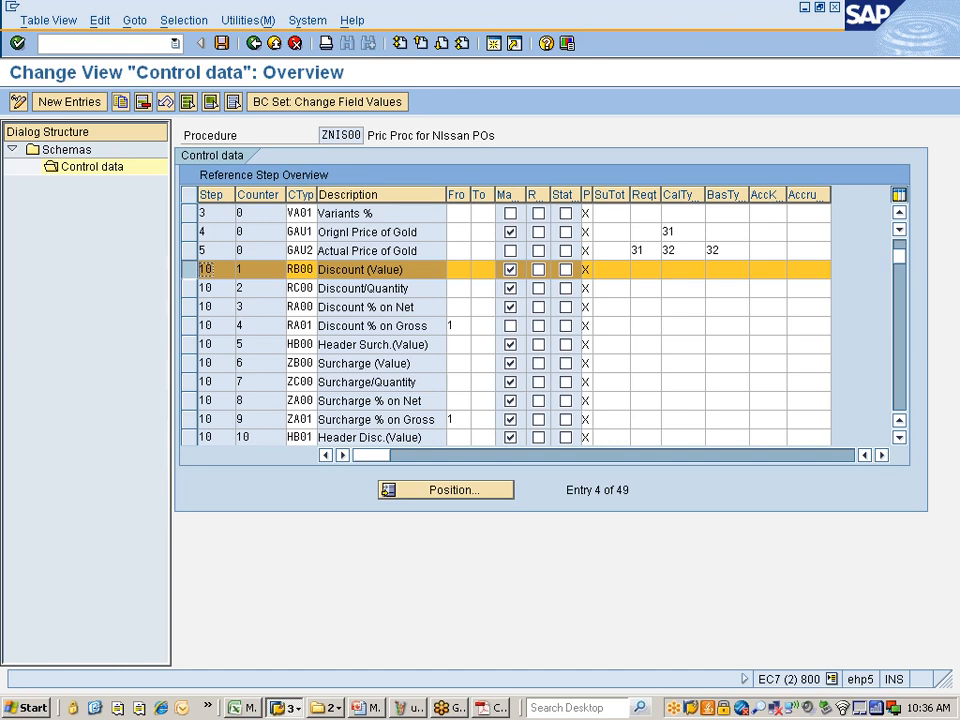
{"action": "left_click", "coordinate": [188, 325]}
{"action": "left_click", "coordinate": [190, 270]}
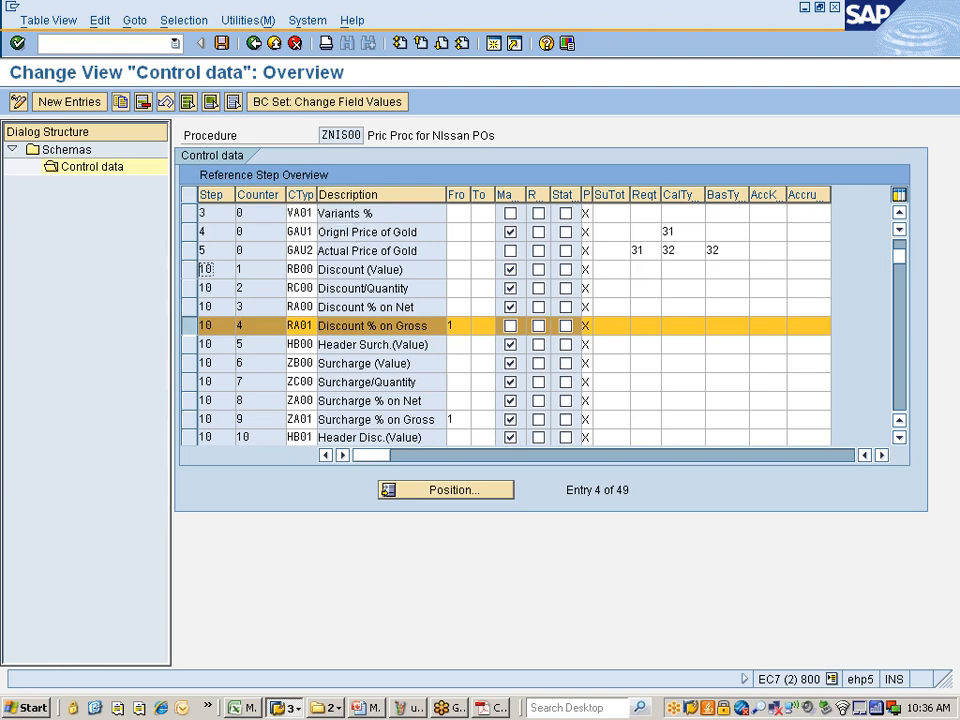
{"action": "left_click_drag", "start_coordinate": [567, 490], "coordinate": [631, 490]}
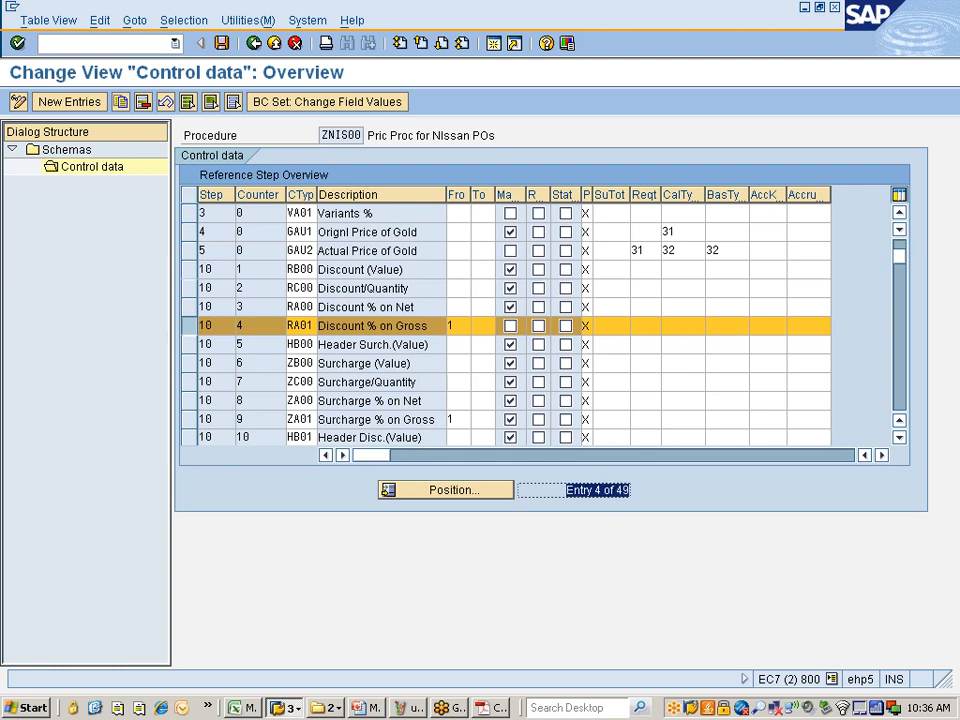
{"action": "left_click", "coordinate": [629, 490]}
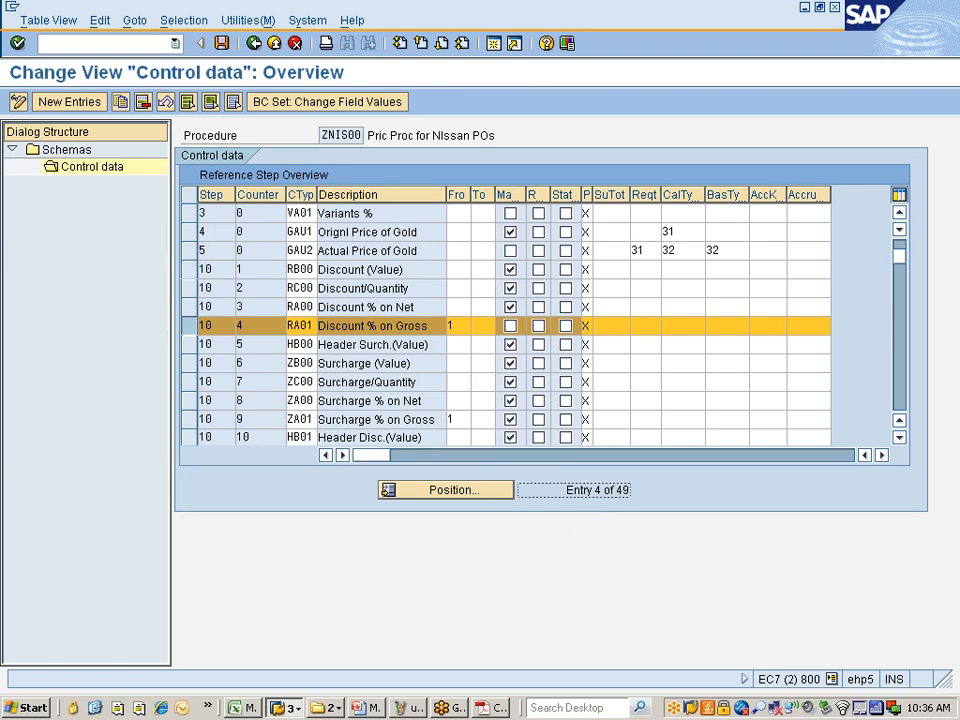
{"action": "left_click", "coordinate": [203, 326]}
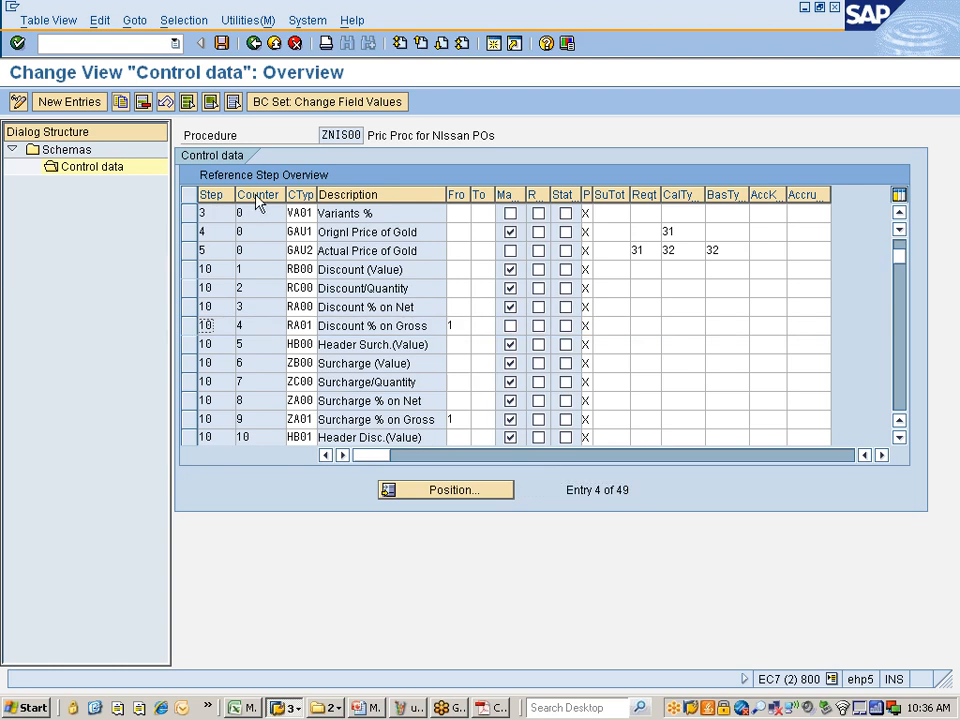
{"action": "scroll", "coordinate": [198, 184], "scroll_direction": "up", "scroll_amount": 1}
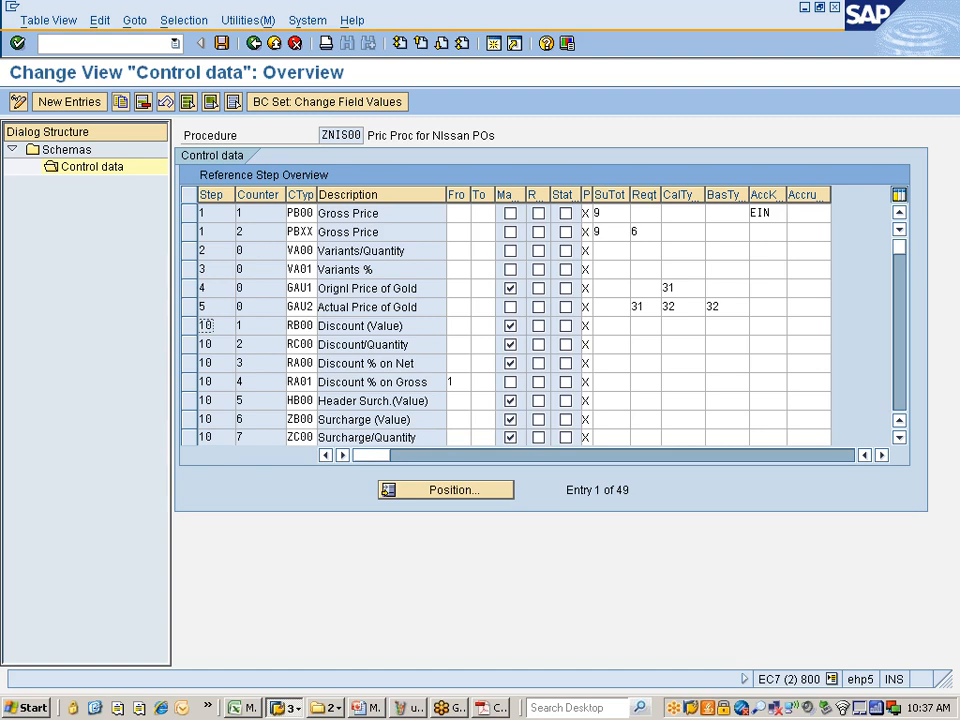
Step: Delete the control data rows from step 2 (VA00) through step 10 counter 3 (RA00)
{"action": "left_click", "coordinate": [189, 251]}
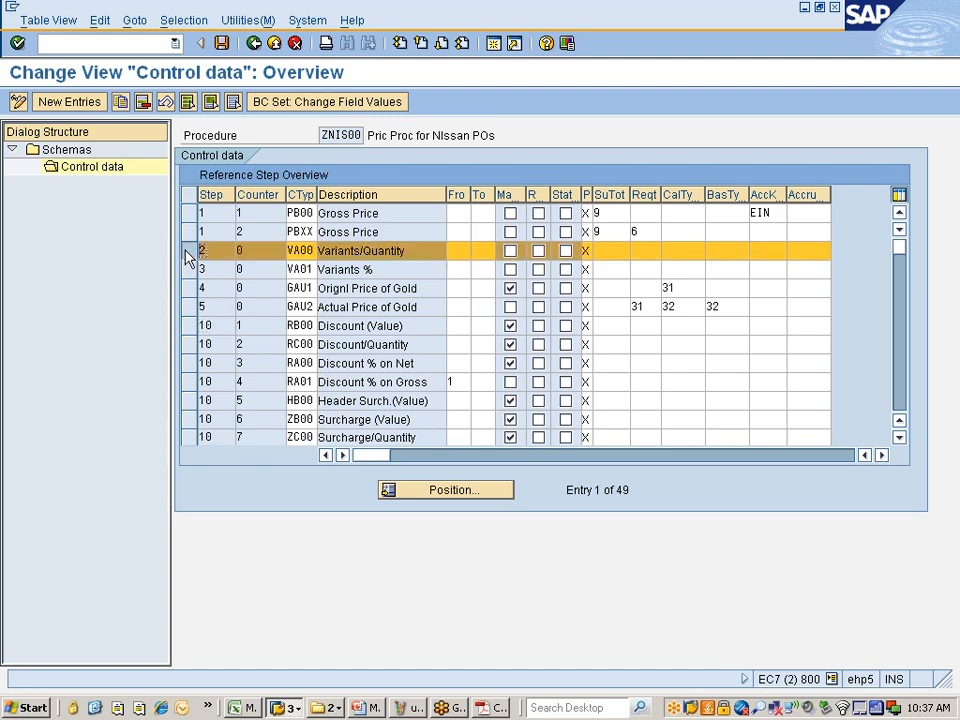
{"action": "left_click_drag", "start_coordinate": [189, 256], "coordinate": [193, 335]}
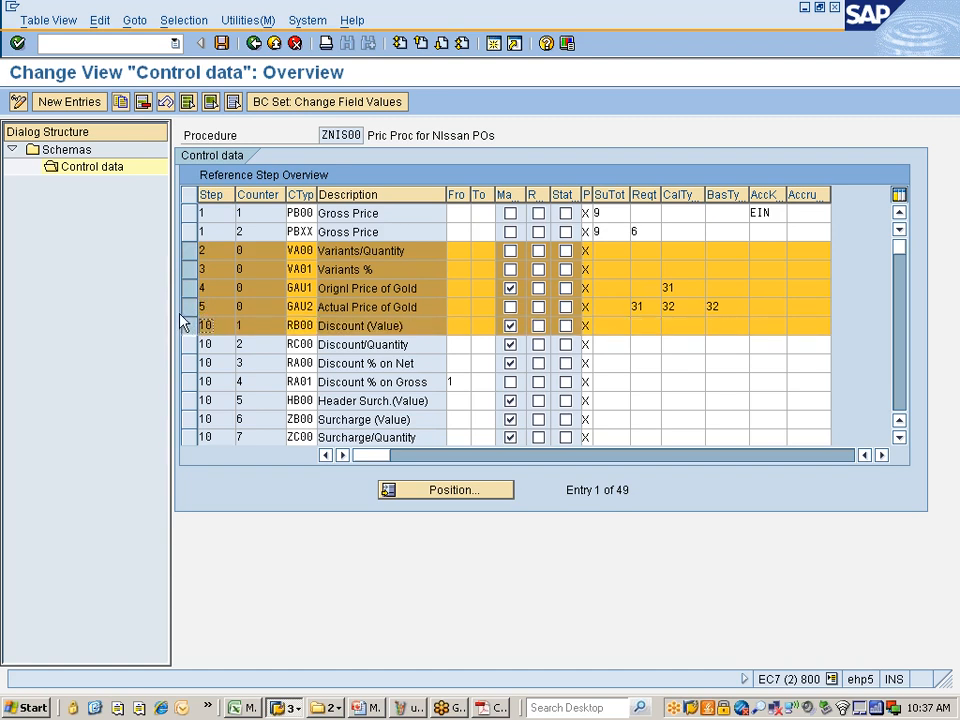
{"action": "left_click_drag", "start_coordinate": [182, 338], "coordinate": [197, 382]}
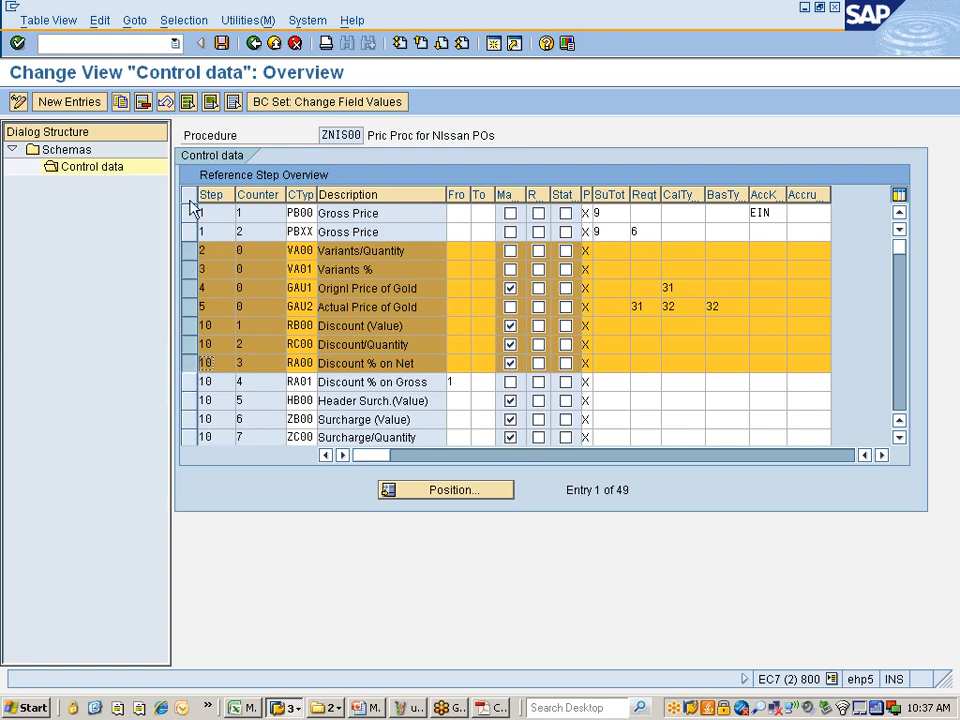
{"action": "left_click", "coordinate": [143, 102]}
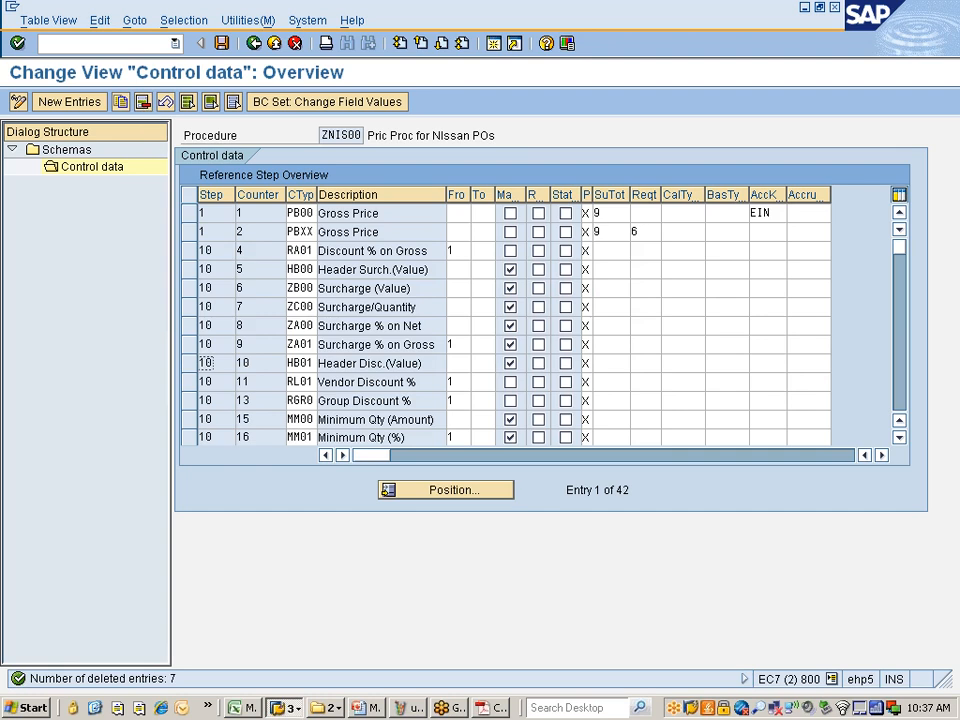
Step: Delete the step 10 rows with counters 5 to 8, 10, 11, 13, 15 and 16 from the control data
{"action": "left_click_drag", "start_coordinate": [190, 272], "coordinate": [188, 296]}
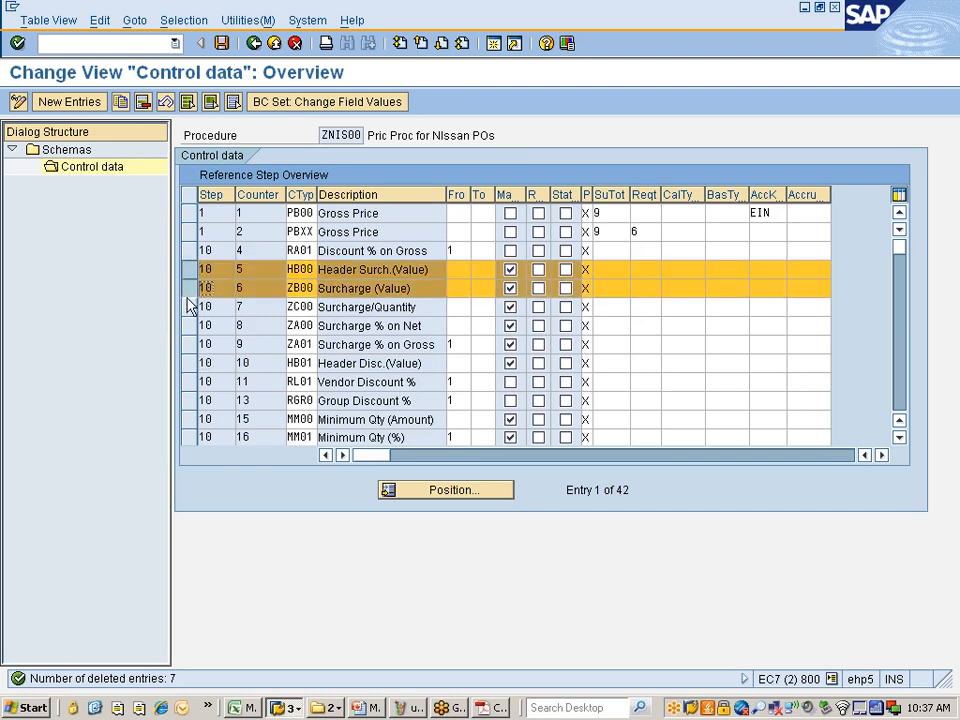
{"action": "left_click_drag", "start_coordinate": [193, 313], "coordinate": [193, 340]}
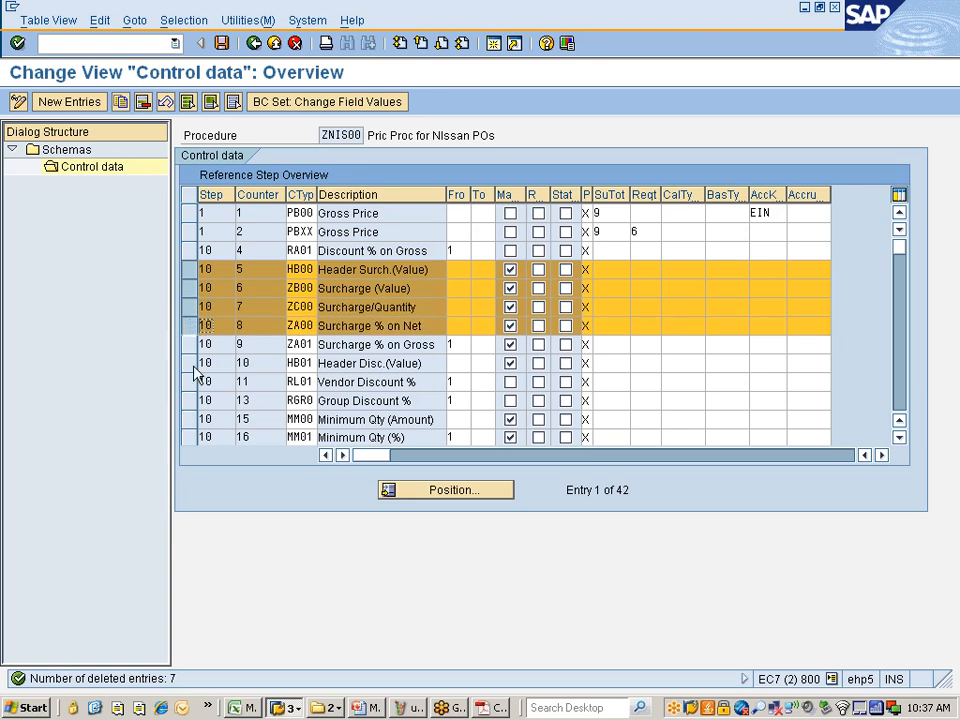
{"action": "left_click_drag", "start_coordinate": [188, 368], "coordinate": [195, 389]}
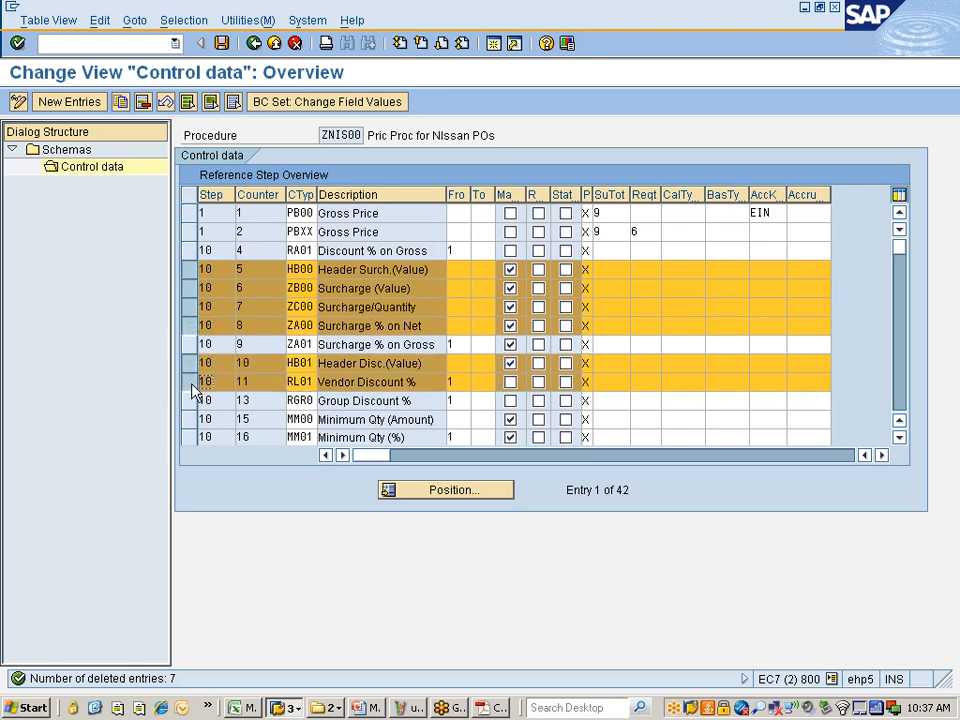
{"action": "left_click", "coordinate": [193, 401]}
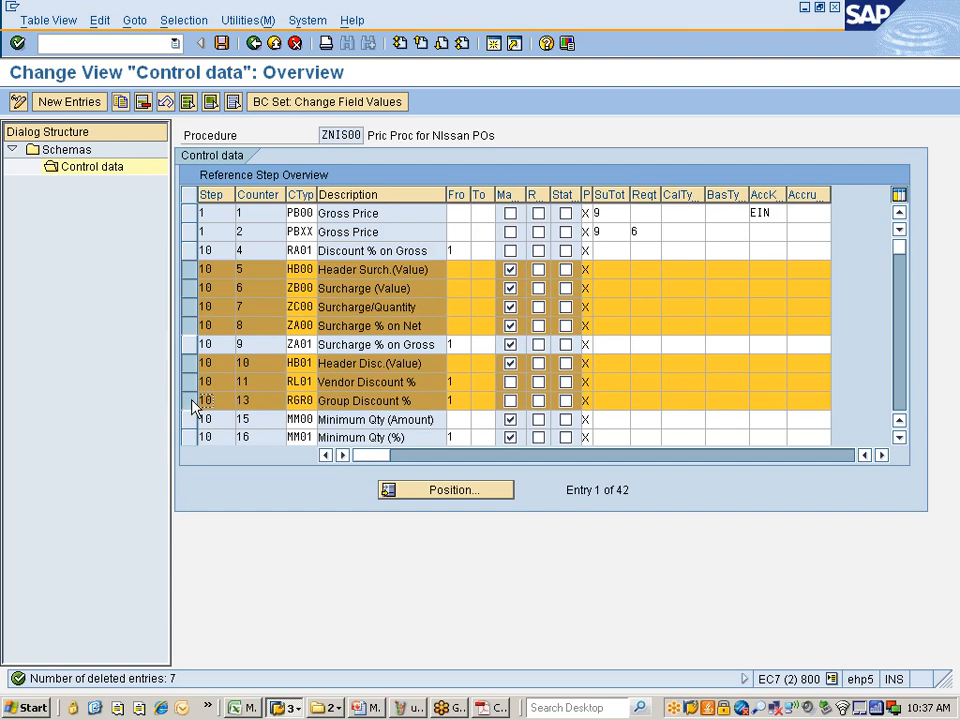
{"action": "left_click_drag", "start_coordinate": [193, 420], "coordinate": [191, 445]}
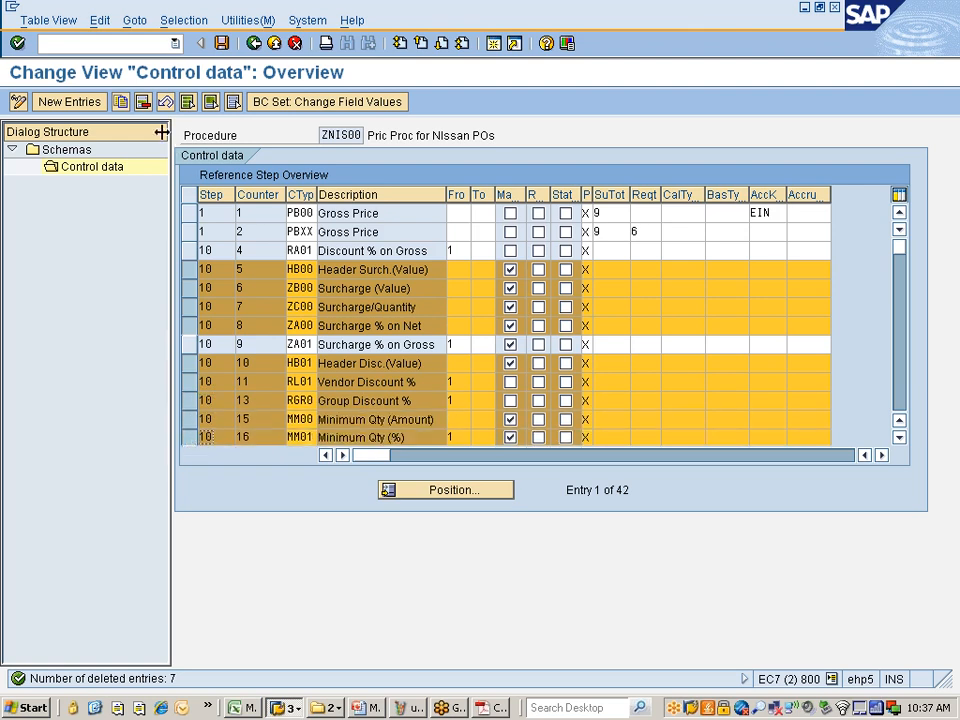
{"action": "left_click", "coordinate": [143, 103]}
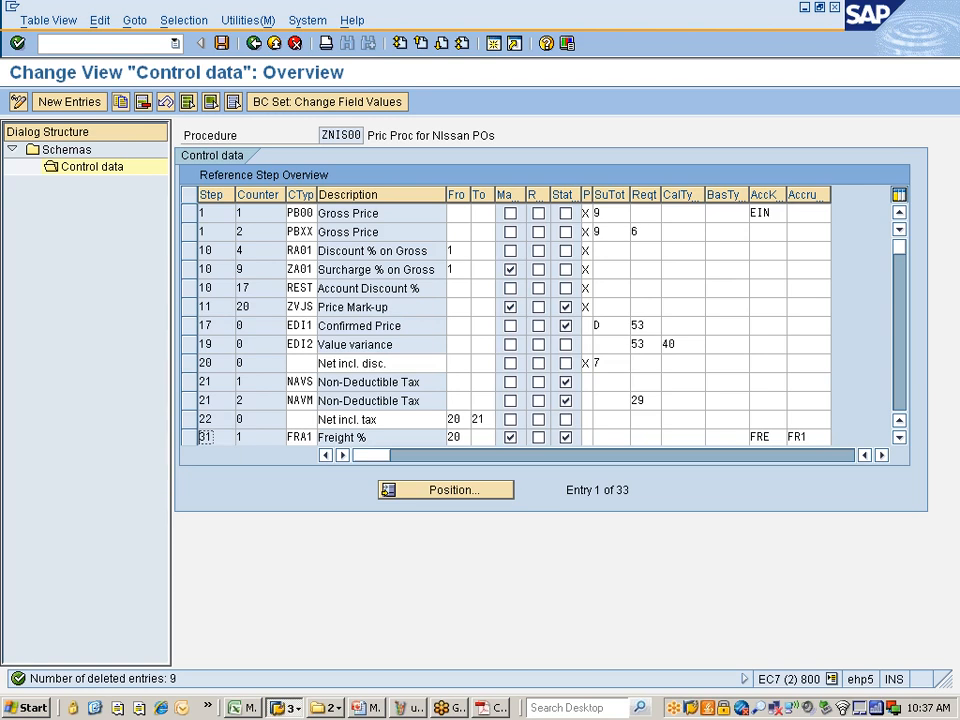
Step: Delete the control data rows REST, ZVJS, EDI1 and EDI2, from step 10 counter 17 through step 19
{"action": "left_click", "coordinate": [188, 289]}
{"action": "left_click_drag", "start_coordinate": [188, 307], "coordinate": [186, 346]}
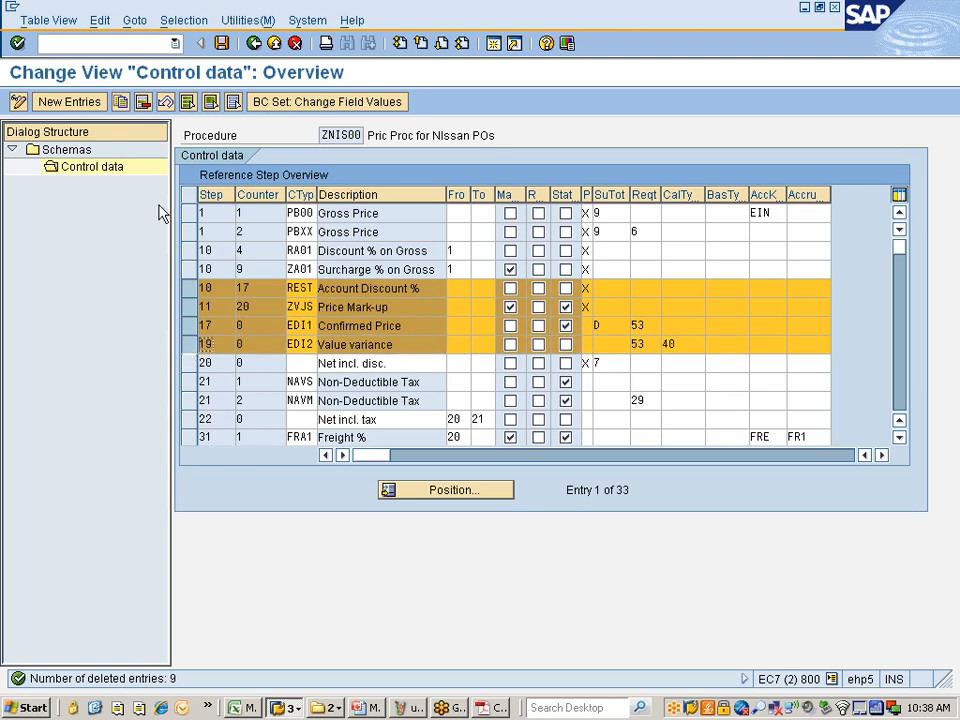
{"action": "left_click", "coordinate": [143, 102]}
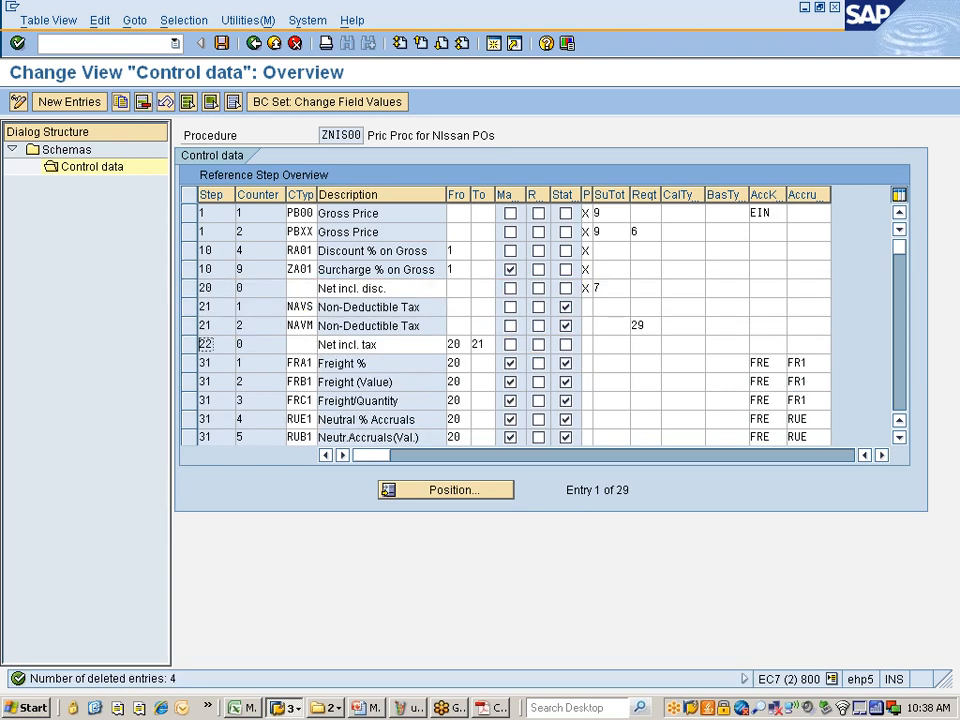
Step: Delete the NAVS tax row and the step 31 rows FRA1, FRB1, RUE1 and RUB1, keeping Freight/Quantity (FRC1)
{"action": "left_click", "coordinate": [189, 308]}
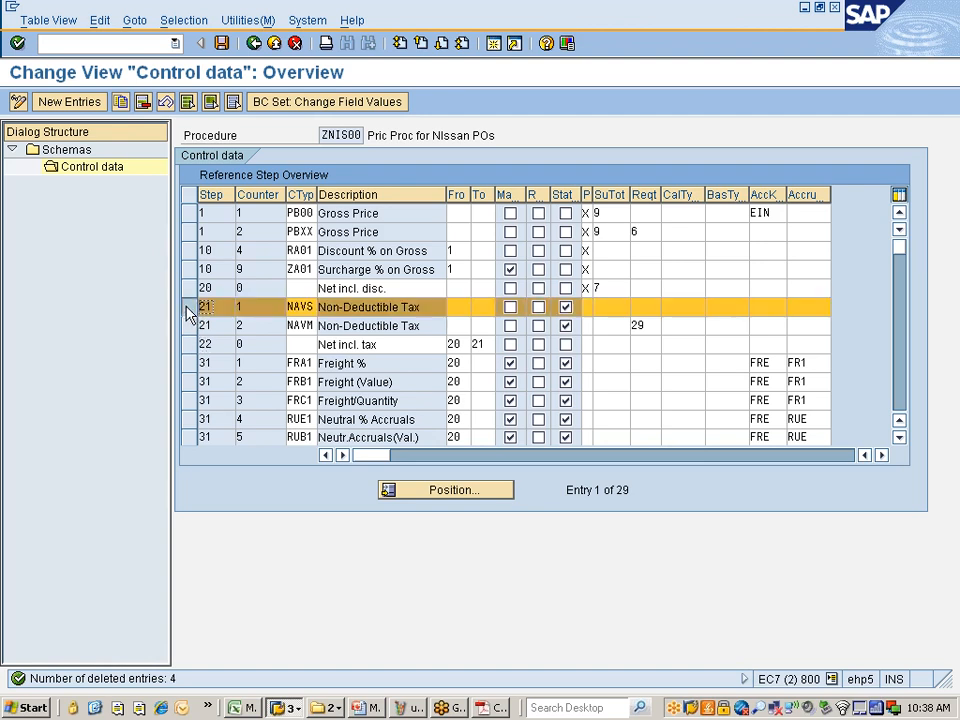
{"action": "left_click", "coordinate": [195, 367]}
{"action": "left_click", "coordinate": [196, 383]}
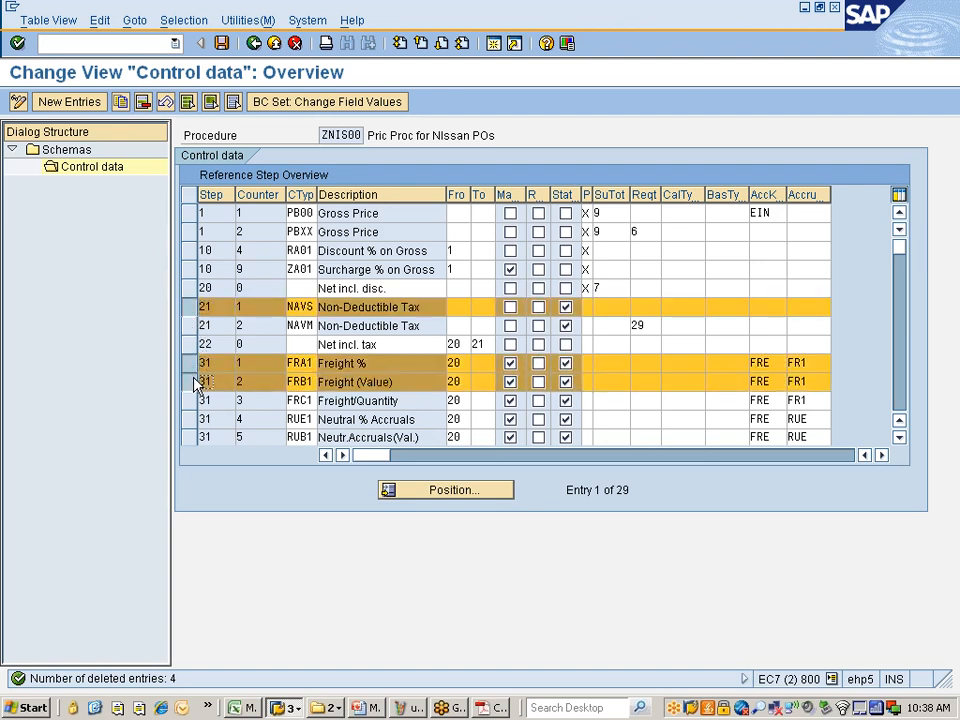
{"action": "left_click", "coordinate": [196, 400]}
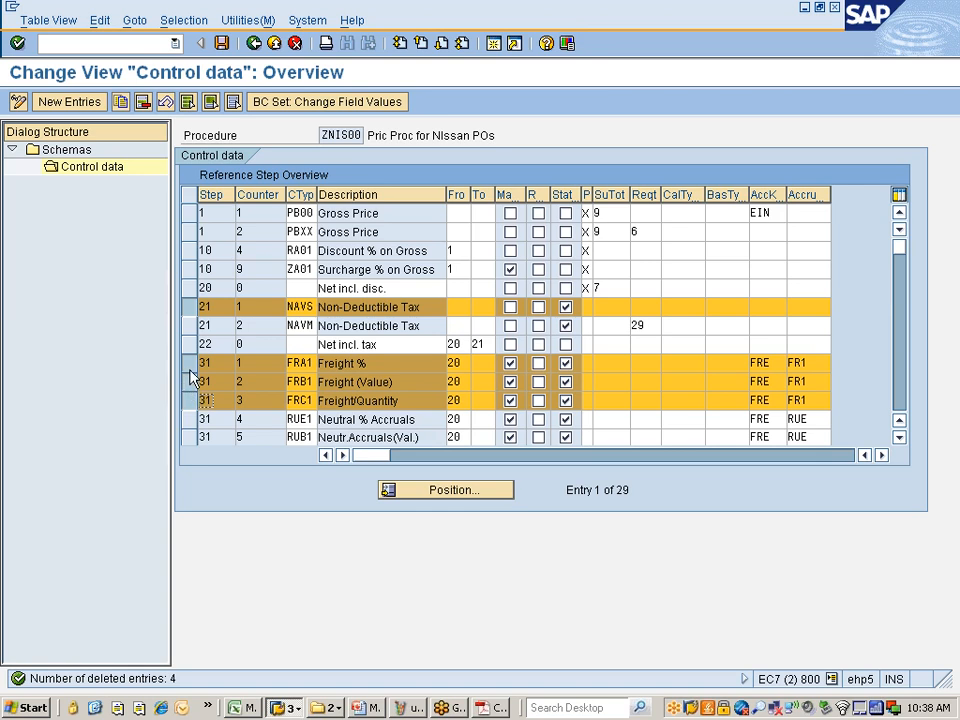
{"action": "left_click", "coordinate": [189, 402]}
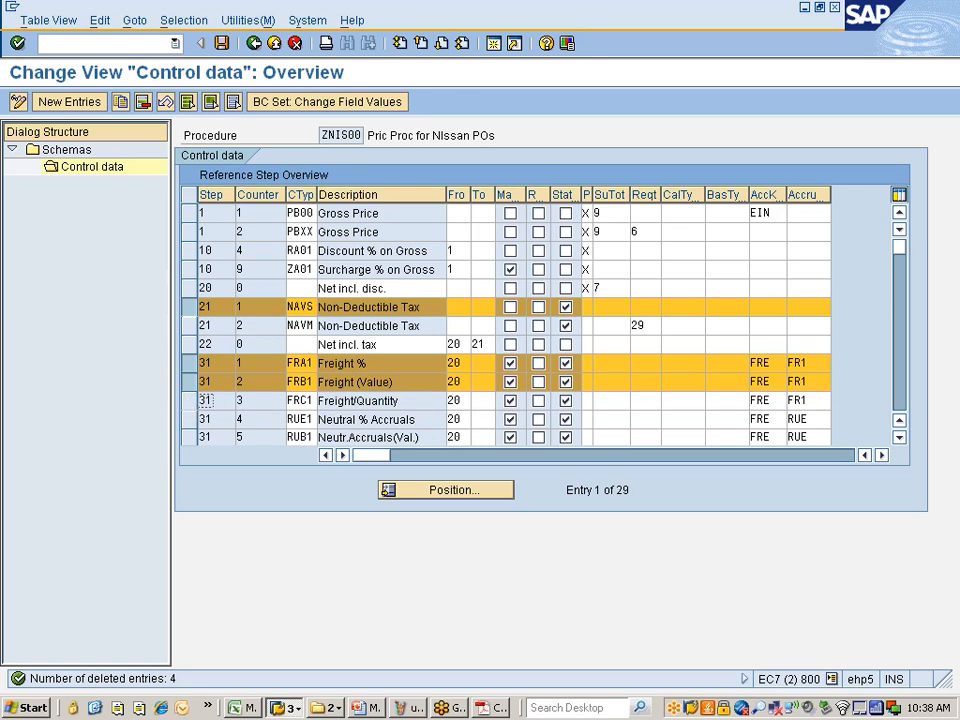
{"action": "left_click", "coordinate": [189, 420]}
{"action": "left_click", "coordinate": [189, 437]}
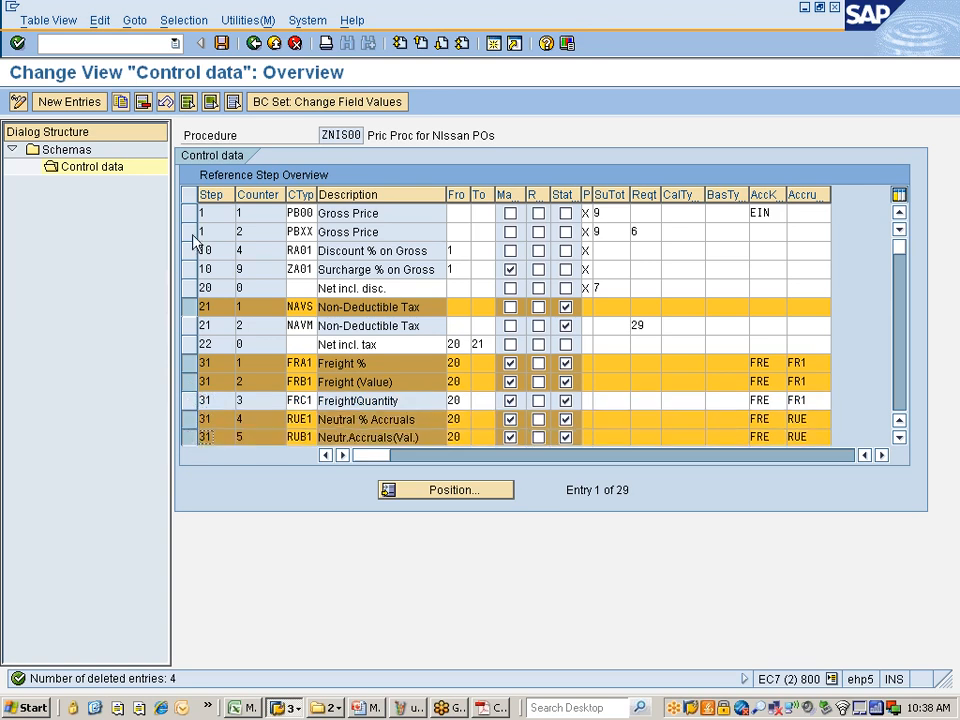
{"action": "left_click", "coordinate": [142, 101]}
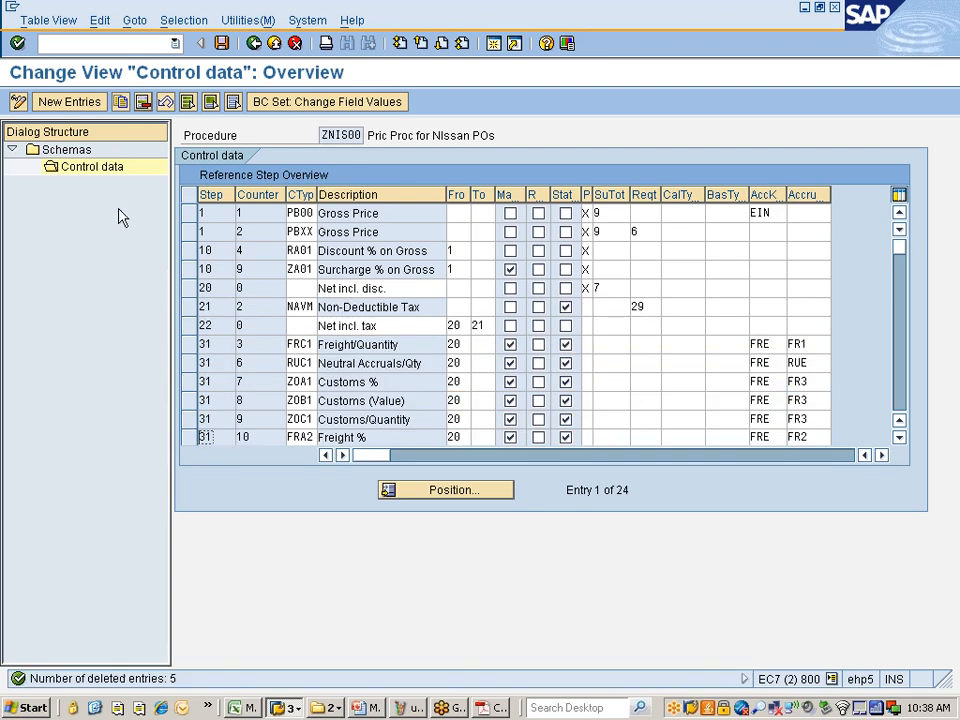
Step: Delete the step 31 rows with counters 6 to 12 (RUC1 through FRC2) and the step 32 row MAR1
{"action": "left_click", "coordinate": [189, 363]}
{"action": "left_click", "coordinate": [189, 381]}
{"action": "left_click", "coordinate": [189, 400]}
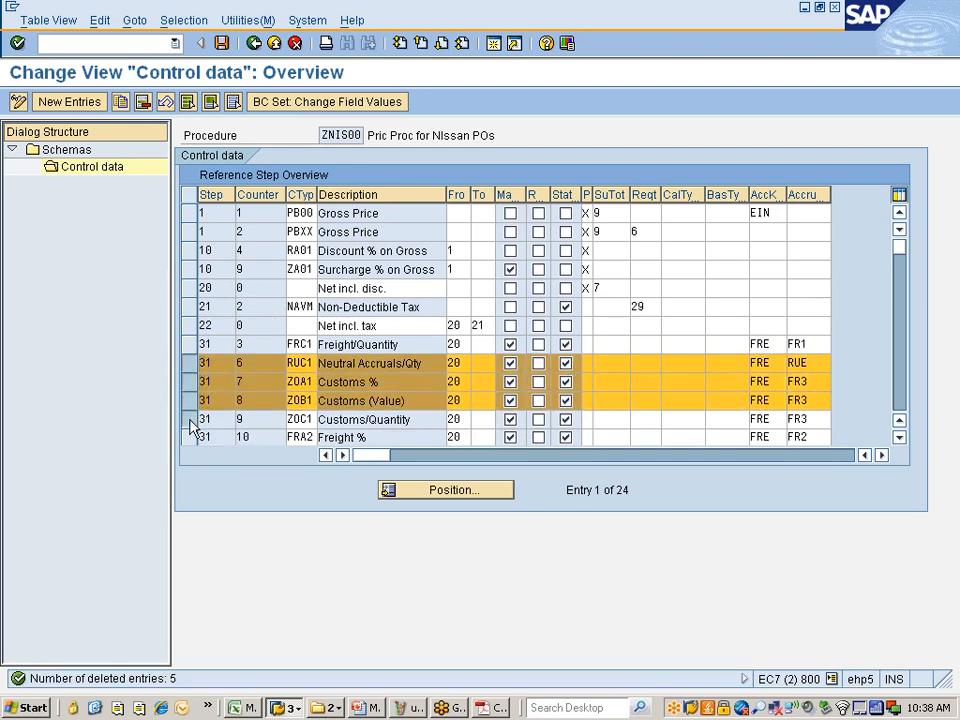
{"action": "left_click", "coordinate": [189, 419]}
{"action": "left_click", "coordinate": [189, 437]}
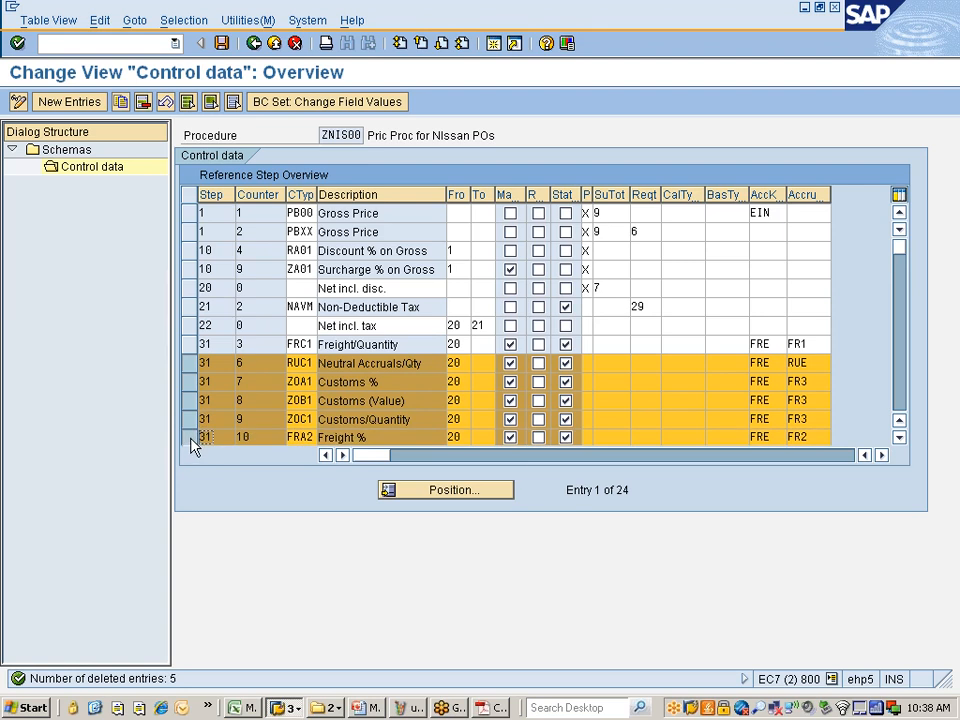
{"action": "scroll", "coordinate": [193, 445], "scroll_direction": "down", "scroll_amount": 1}
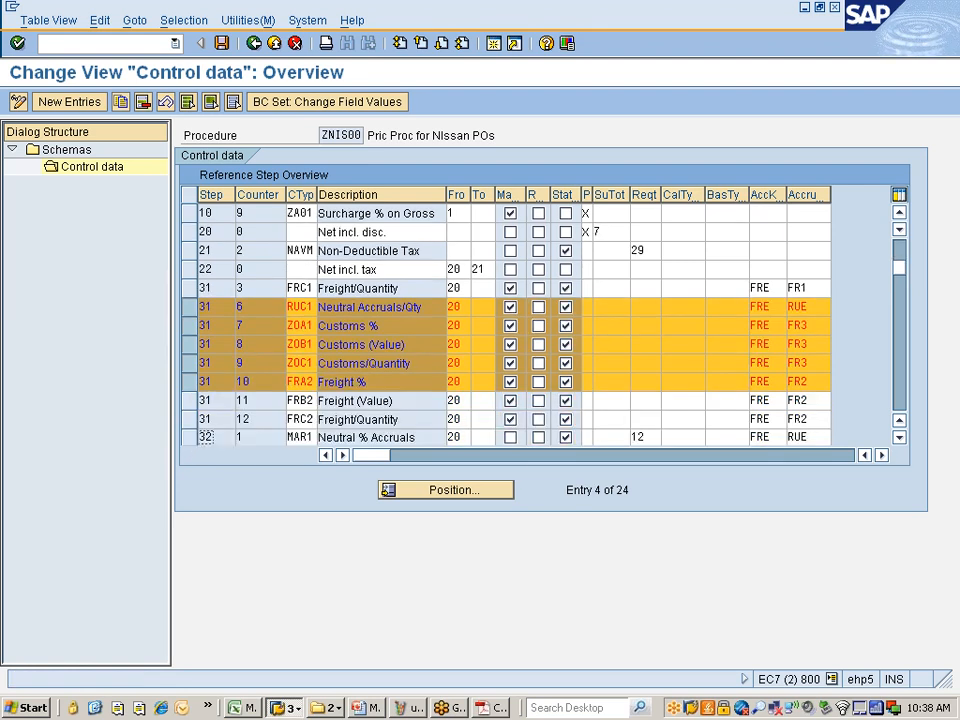
{"action": "scroll", "coordinate": [315, 378], "scroll_direction": "down", "scroll_amount": 1}
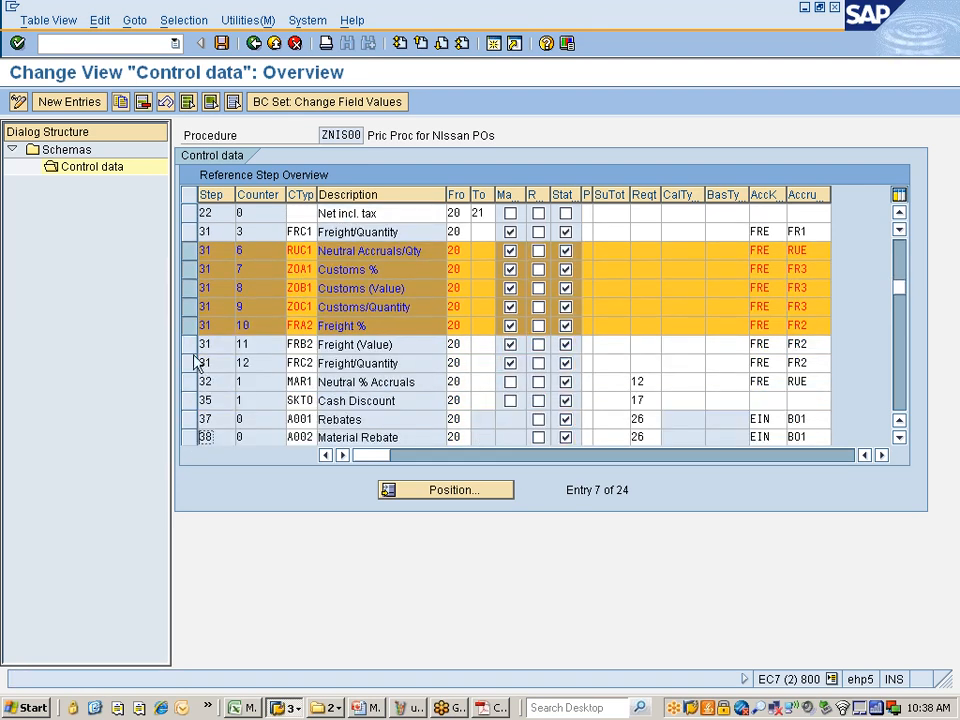
{"action": "left_click_drag", "start_coordinate": [190, 346], "coordinate": [190, 385]}
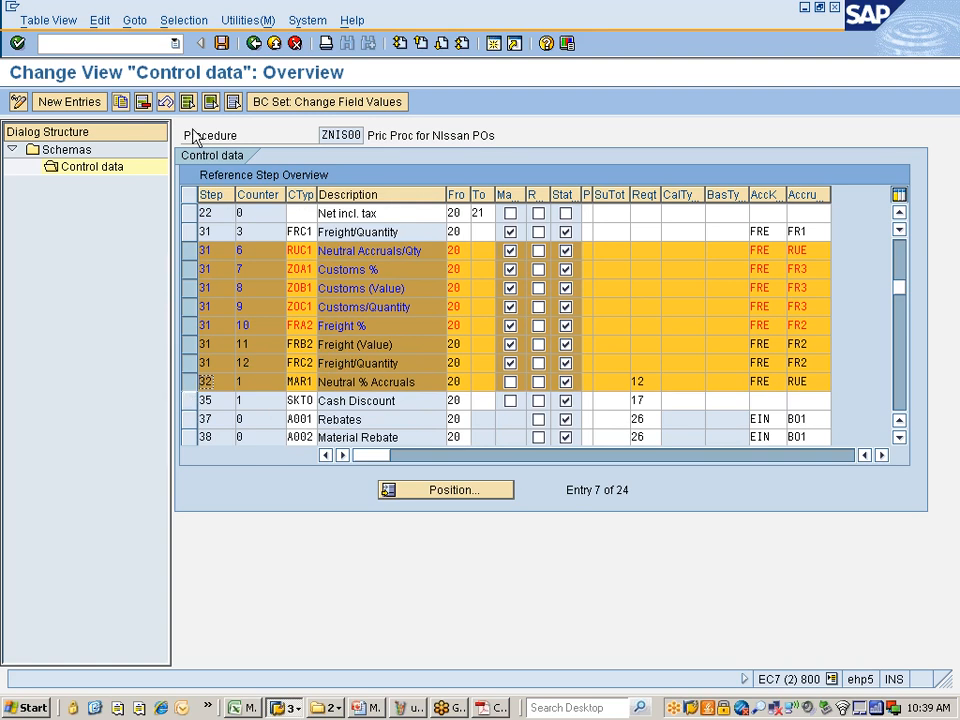
{"action": "left_click", "coordinate": [143, 102]}
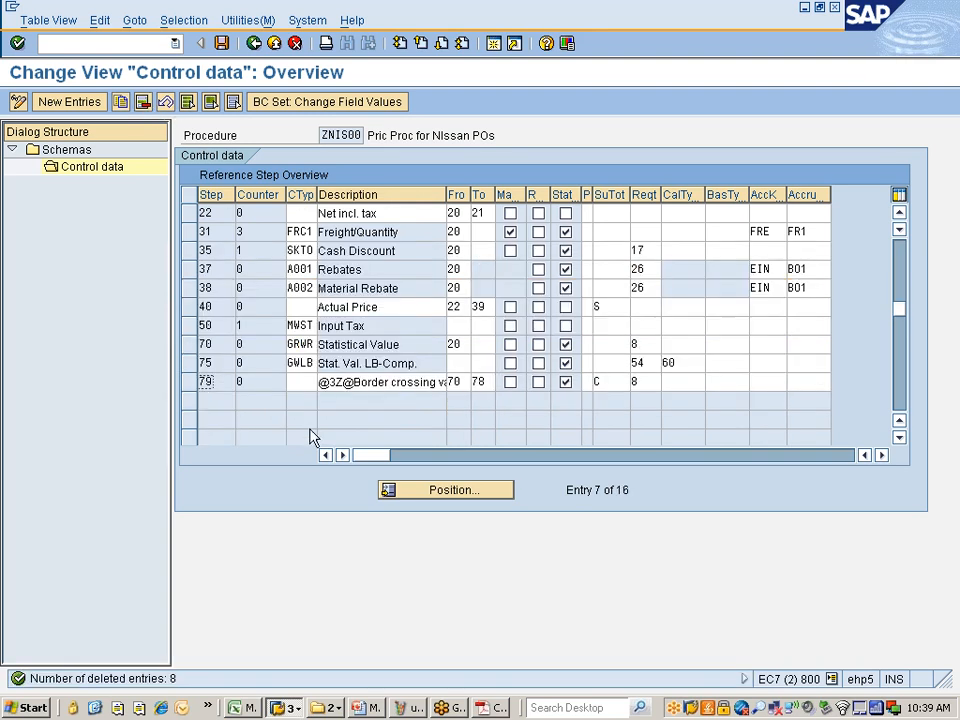
Step: Delete the control data rows from step 37 (A001 Rebates) through step 79, the border crossing value
{"action": "left_click", "coordinate": [189, 269]}
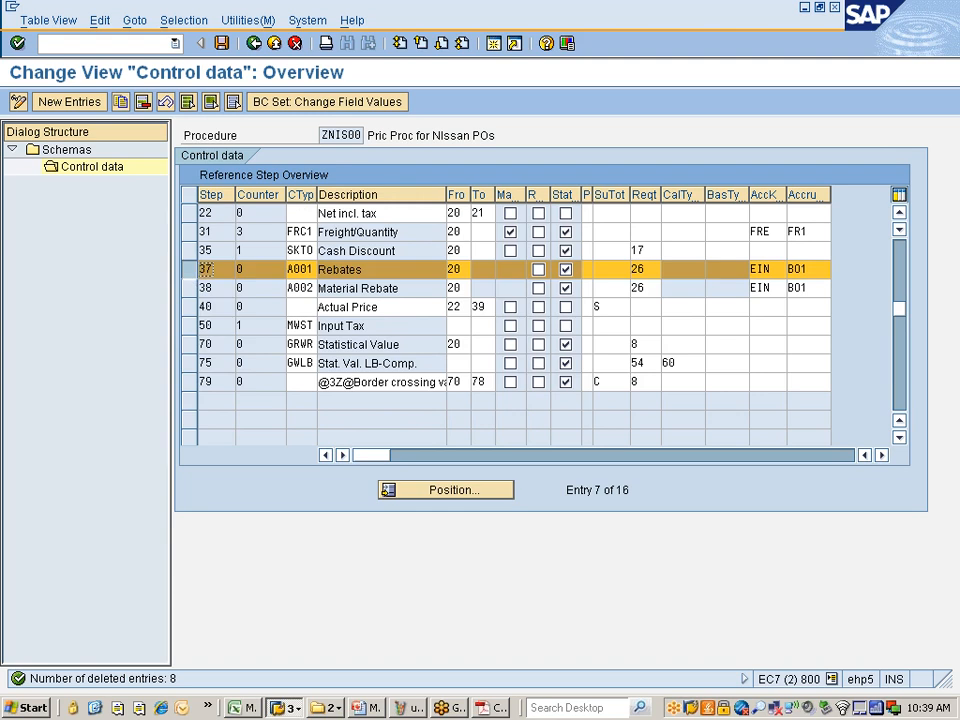
{"action": "scroll", "coordinate": [316, 300], "scroll_direction": "up", "scroll_amount": 1}
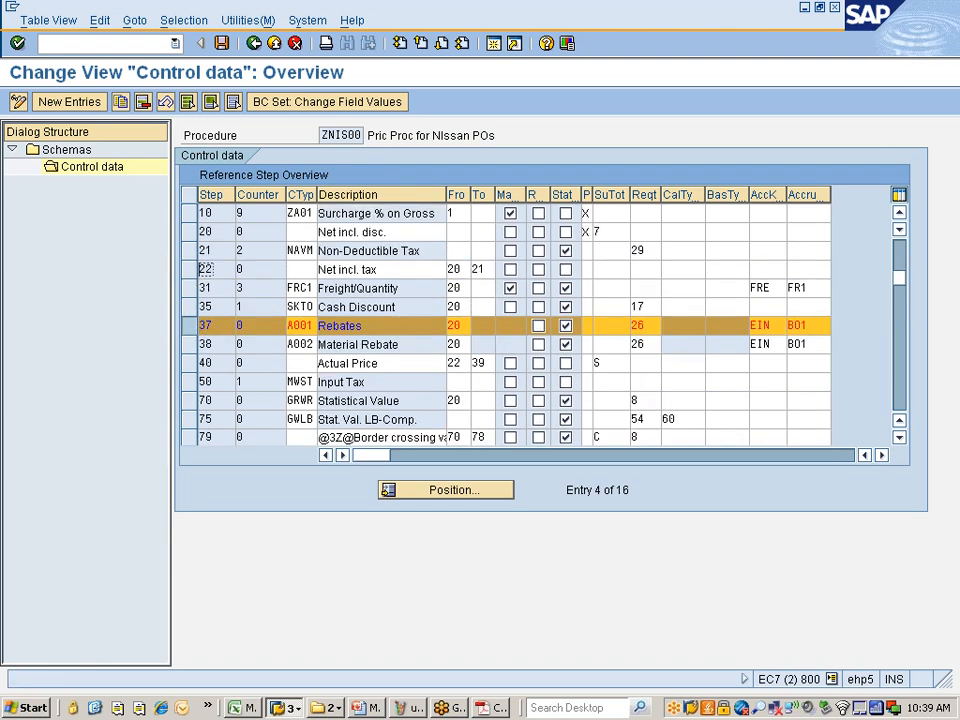
{"action": "left_click", "coordinate": [189, 344]}
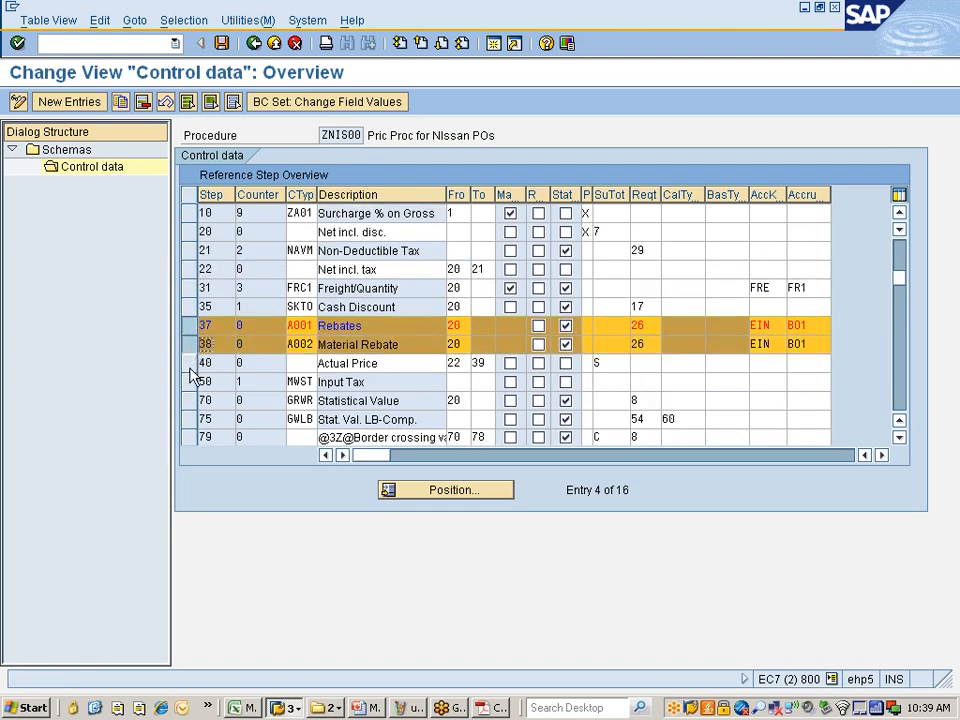
{"action": "left_click", "coordinate": [190, 366]}
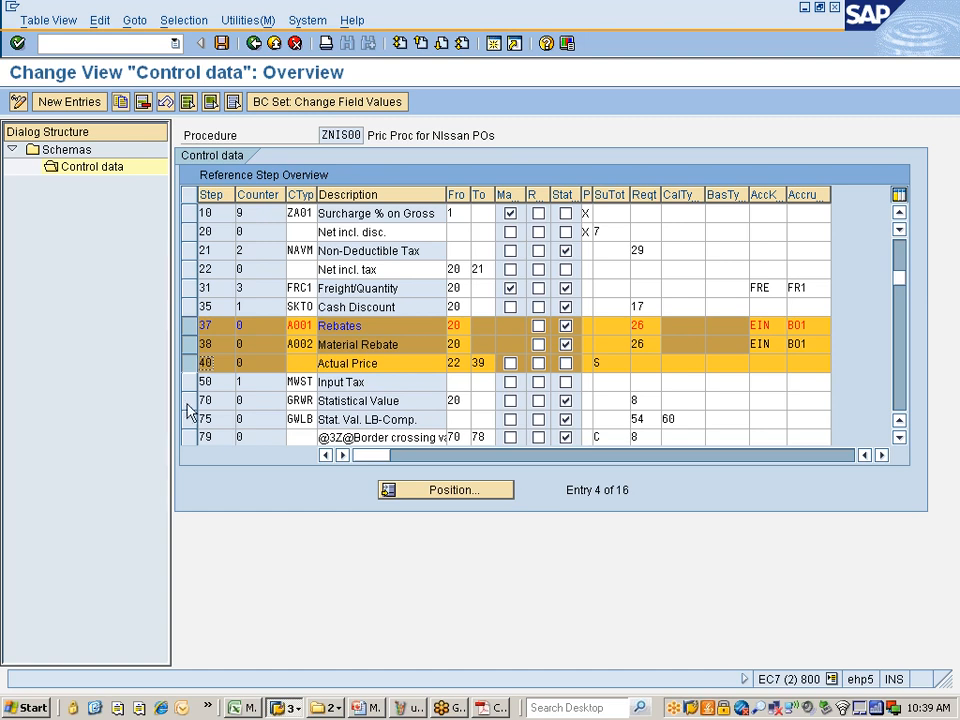
{"action": "left_click_drag", "start_coordinate": [195, 370], "coordinate": [198, 422]}
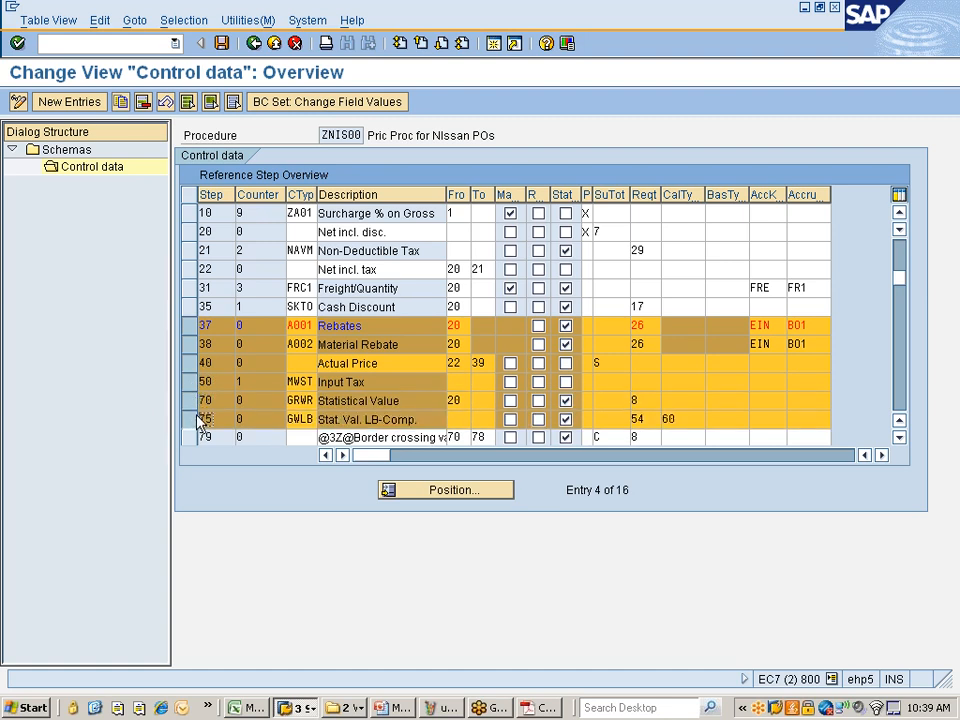
{"action": "scroll", "coordinate": [198, 422], "scroll_direction": "down", "scroll_amount": 1}
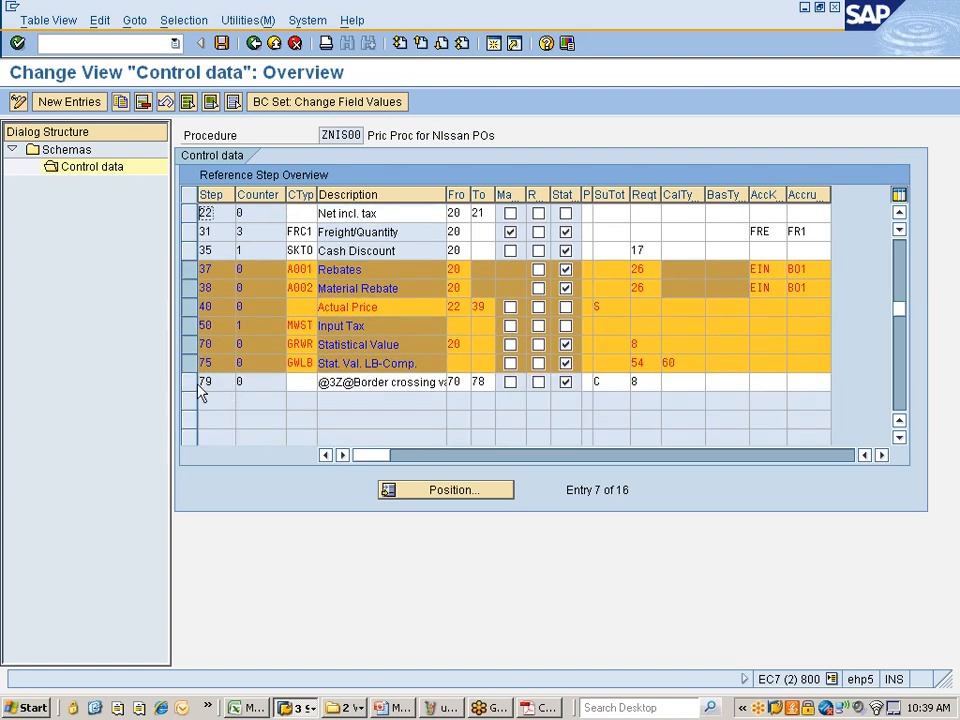
{"action": "left_click", "coordinate": [143, 102]}
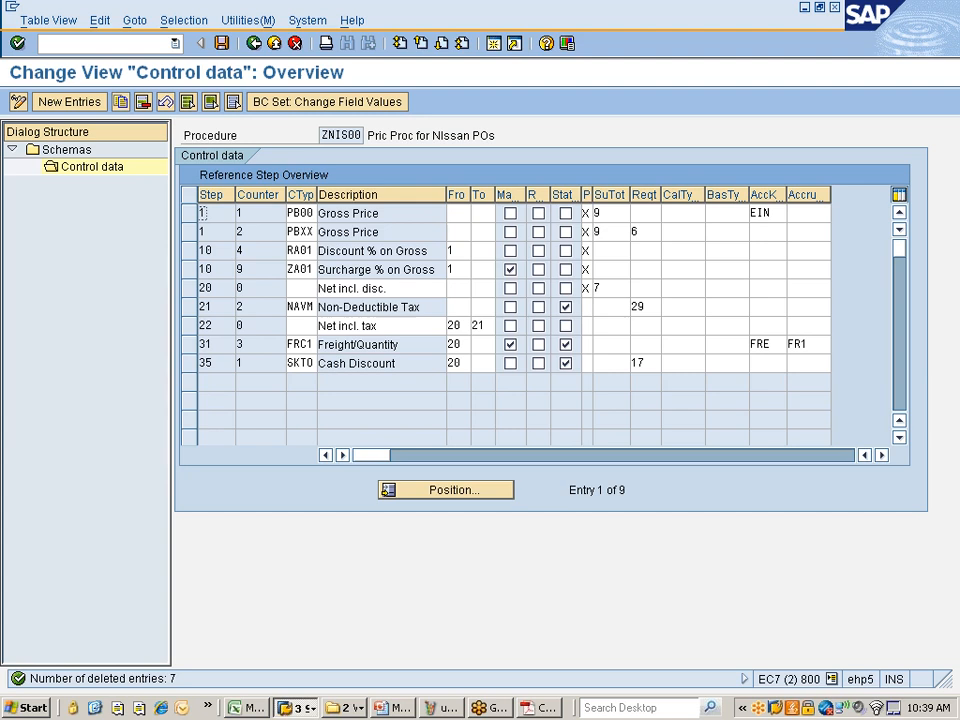
Step: Review the remaining surcharge, tax and freight rows, delete the Cash Discount row SKTO, and save the schema
{"action": "left_click", "coordinate": [428, 270]}
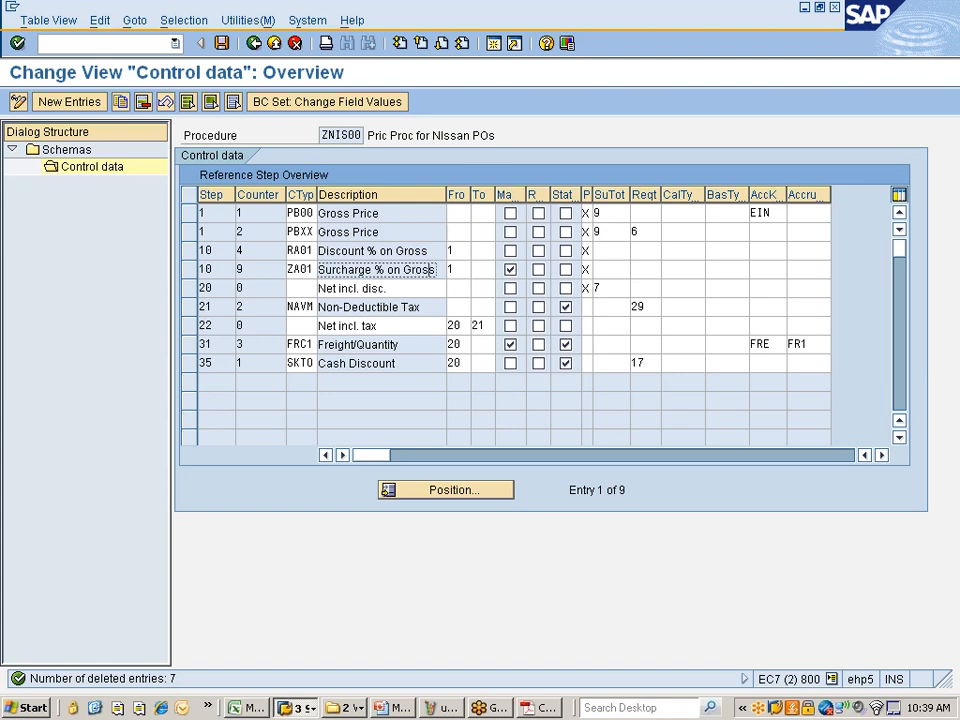
{"action": "left_click", "coordinate": [335, 307]}
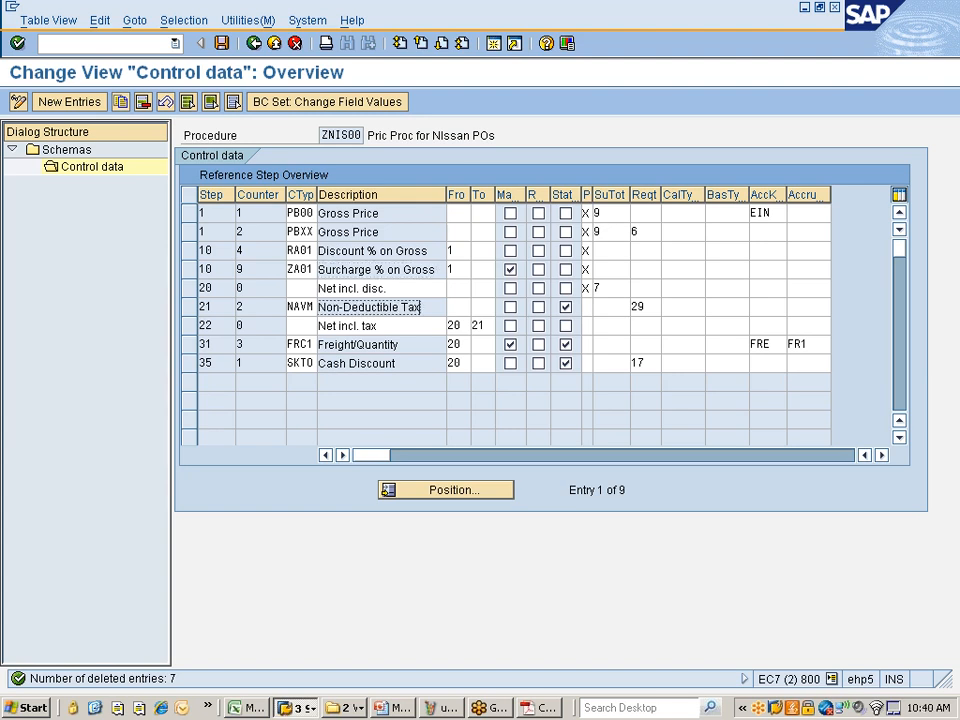
{"action": "left_click", "coordinate": [400, 345]}
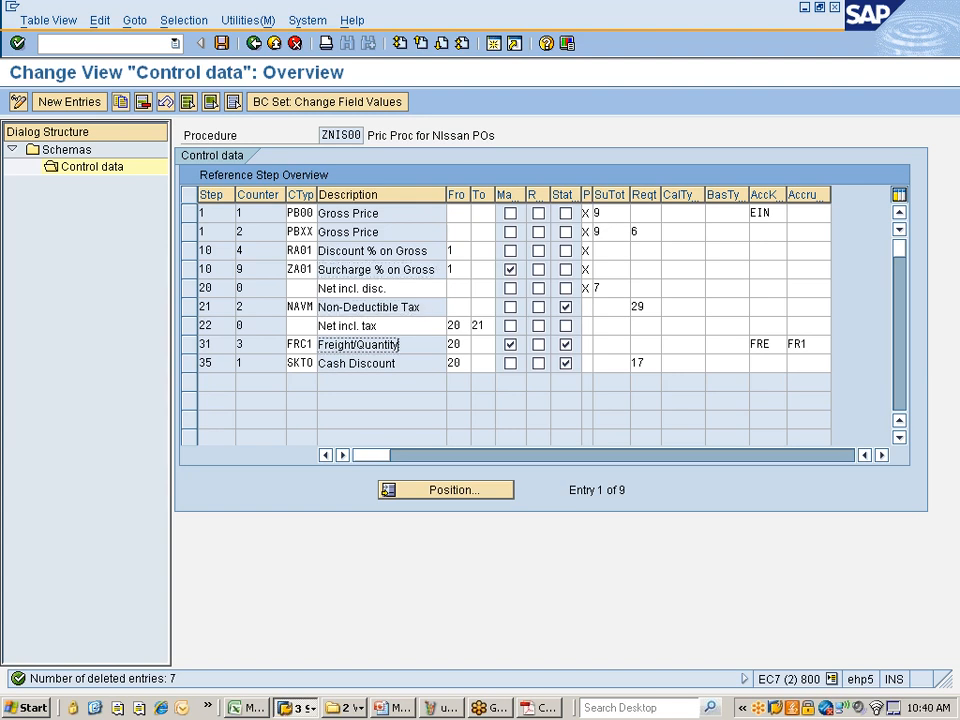
{"action": "left_click", "coordinate": [189, 363]}
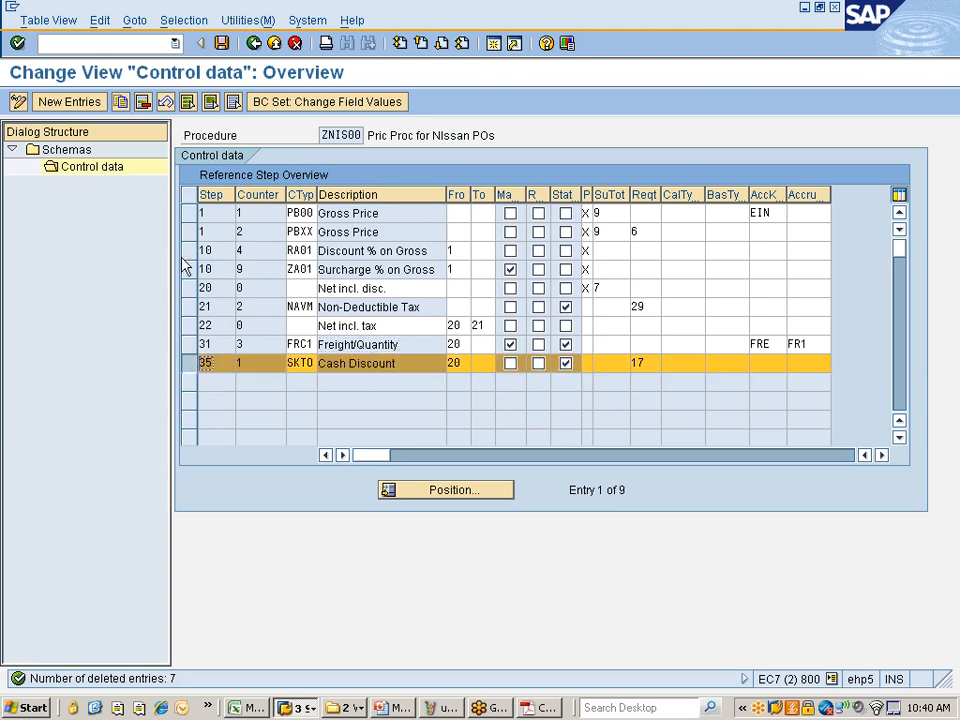
{"action": "left_click", "coordinate": [145, 104]}
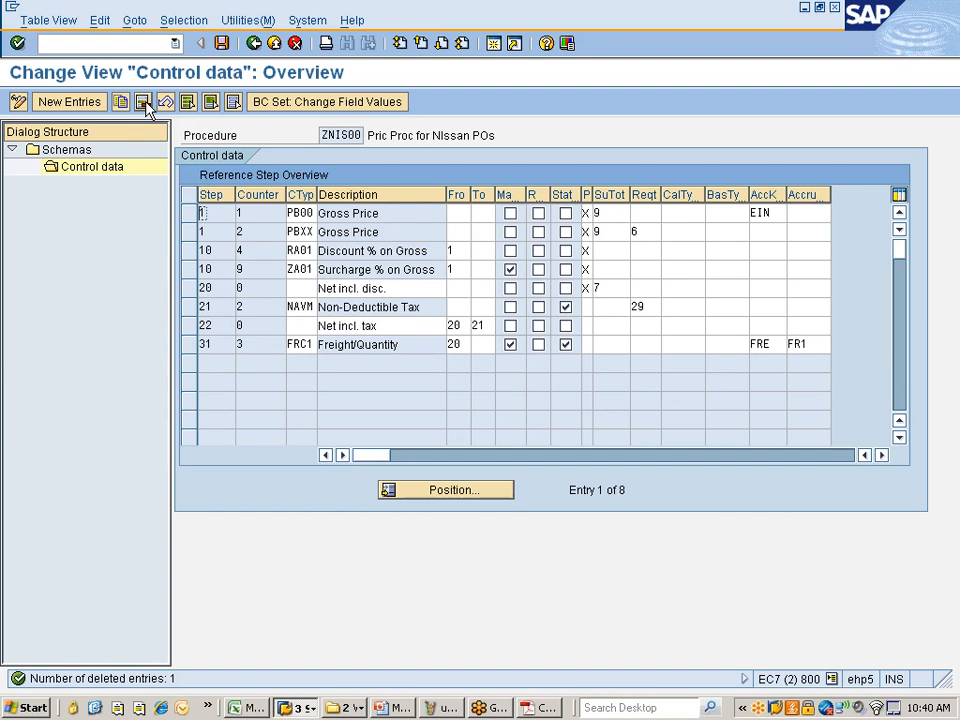
{"action": "key", "text": "ctrl+s"}
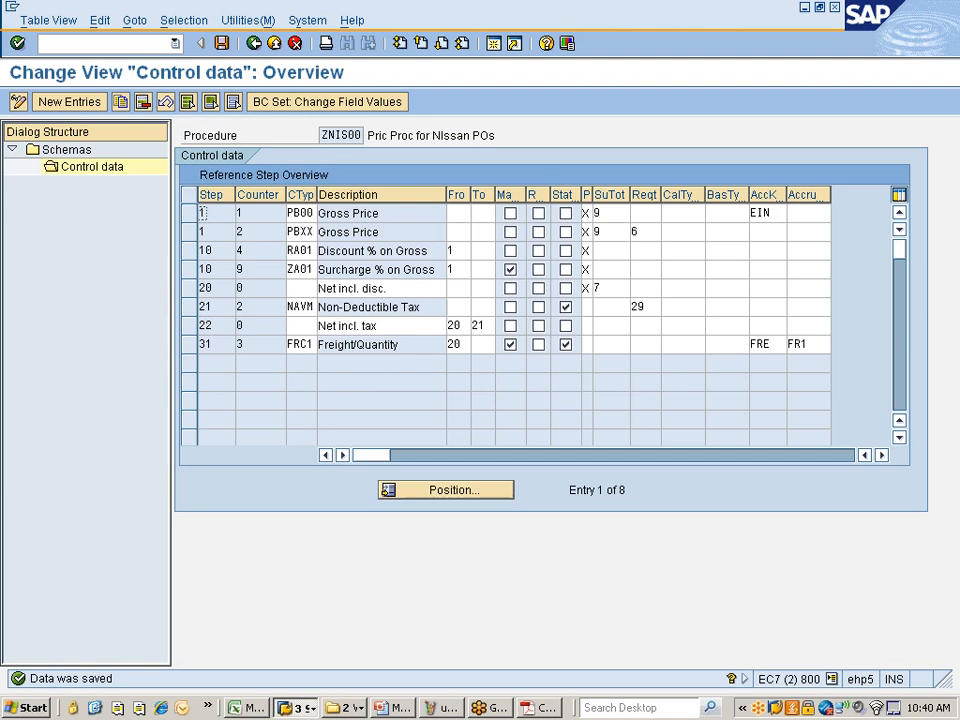
Step: Narrow the Counter column and examine the From step of the RA01 discount and ZA01 surcharge rows
{"action": "left_click_drag", "start_coordinate": [285, 195], "coordinate": [272, 195]}
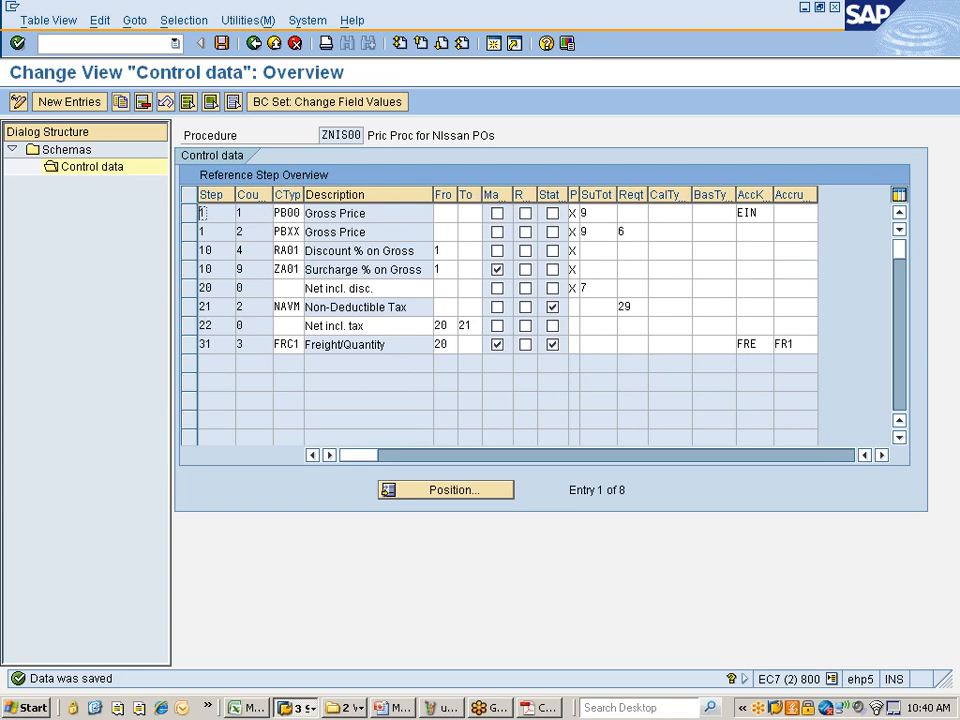
{"action": "left_click", "coordinate": [188, 252]}
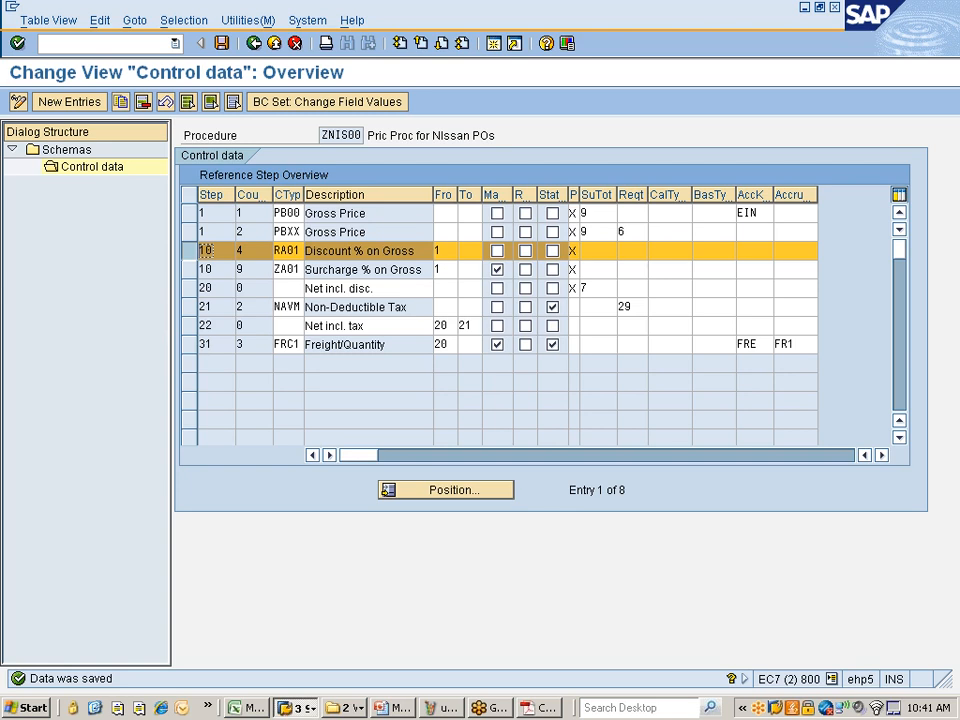
{"action": "left_click", "coordinate": [446, 251]}
{"action": "left_click", "coordinate": [441, 270]}
{"action": "left_click", "coordinate": [190, 253]}
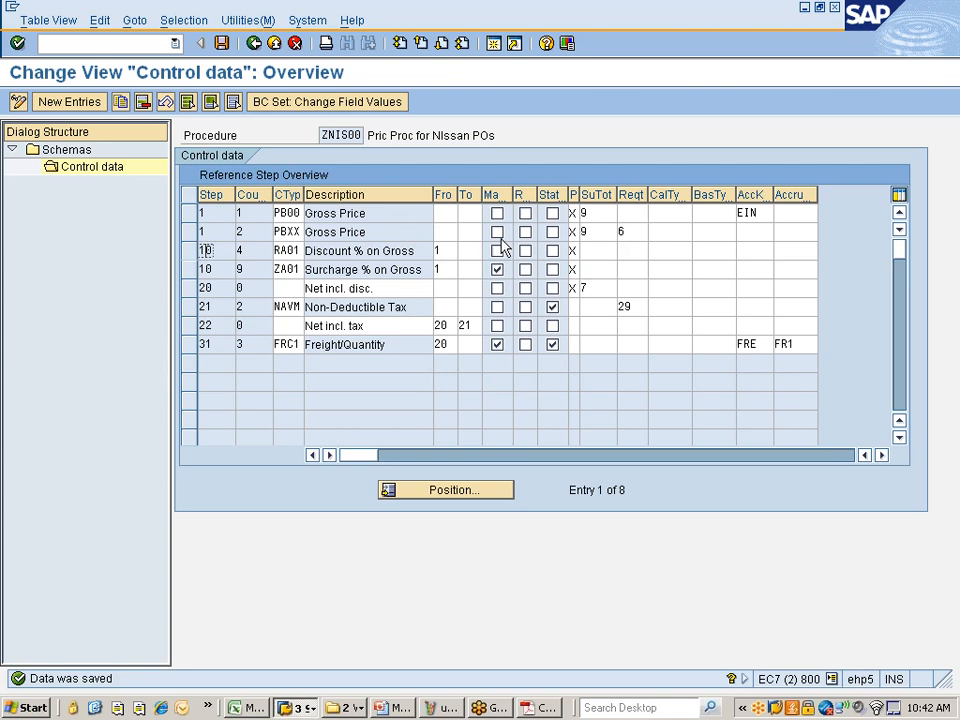
Step: Examine the subtotal and requirement fields of the Gross Price rows, and flag the PBXX row as manual
{"action": "left_click", "coordinate": [596, 232]}
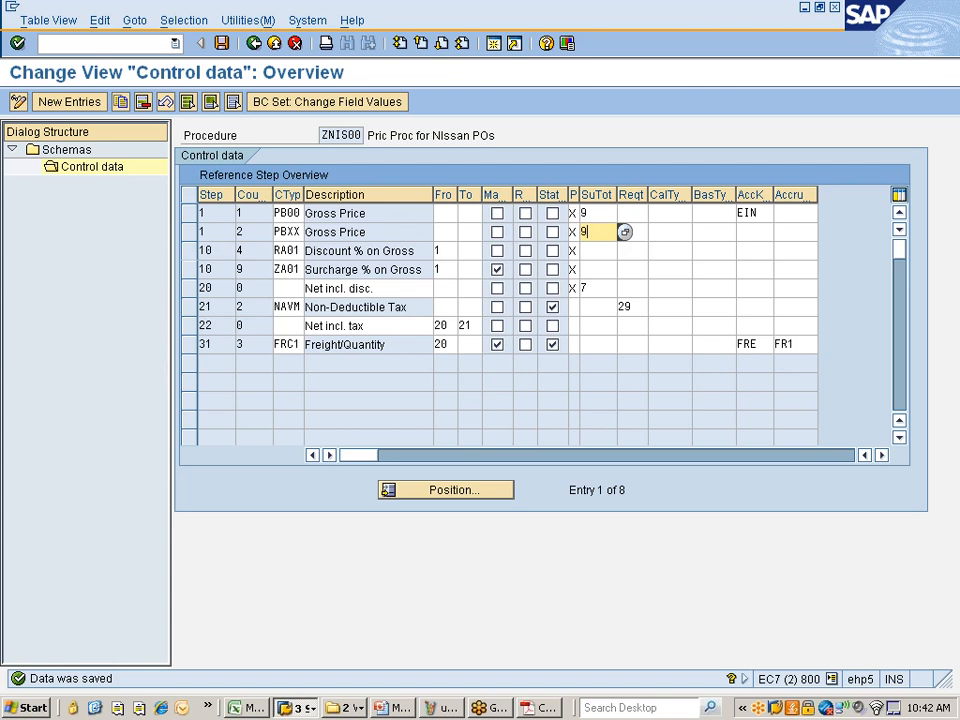
{"action": "left_click", "coordinate": [206, 250]}
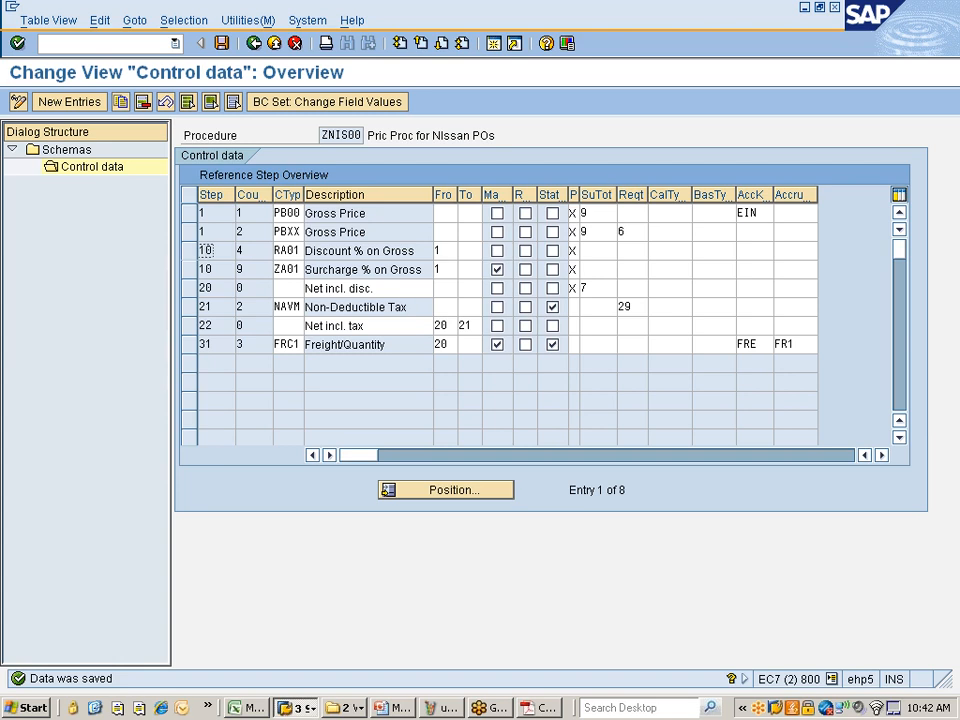
{"action": "left_click", "coordinate": [606, 231]}
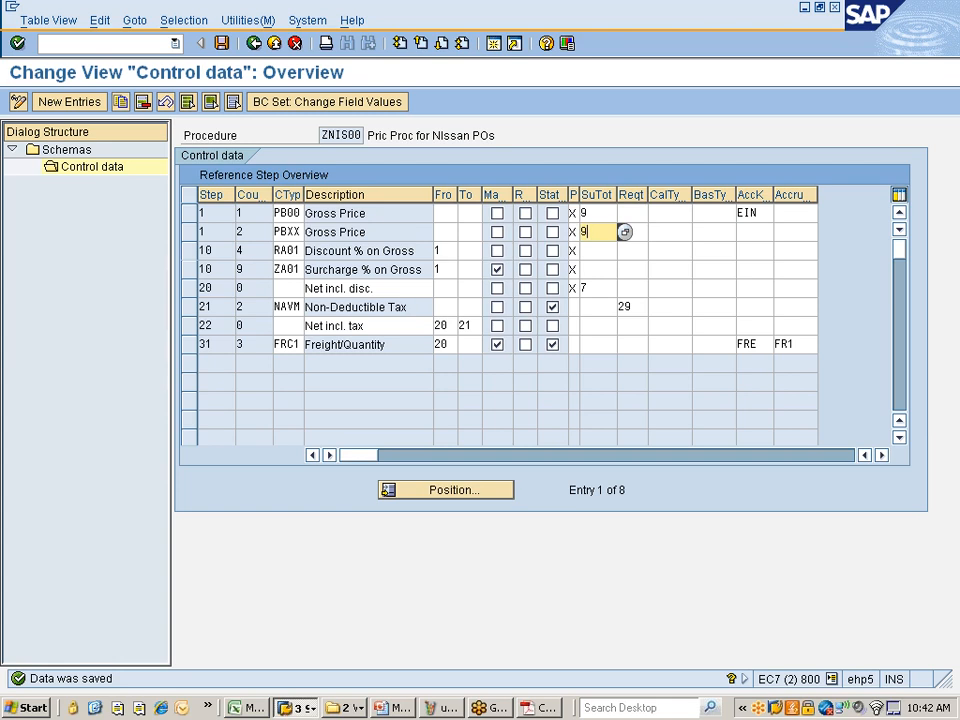
{"action": "key", "text": "Tab"}
{"action": "type", "text": "6"}
{"action": "key", "text": "Up"}
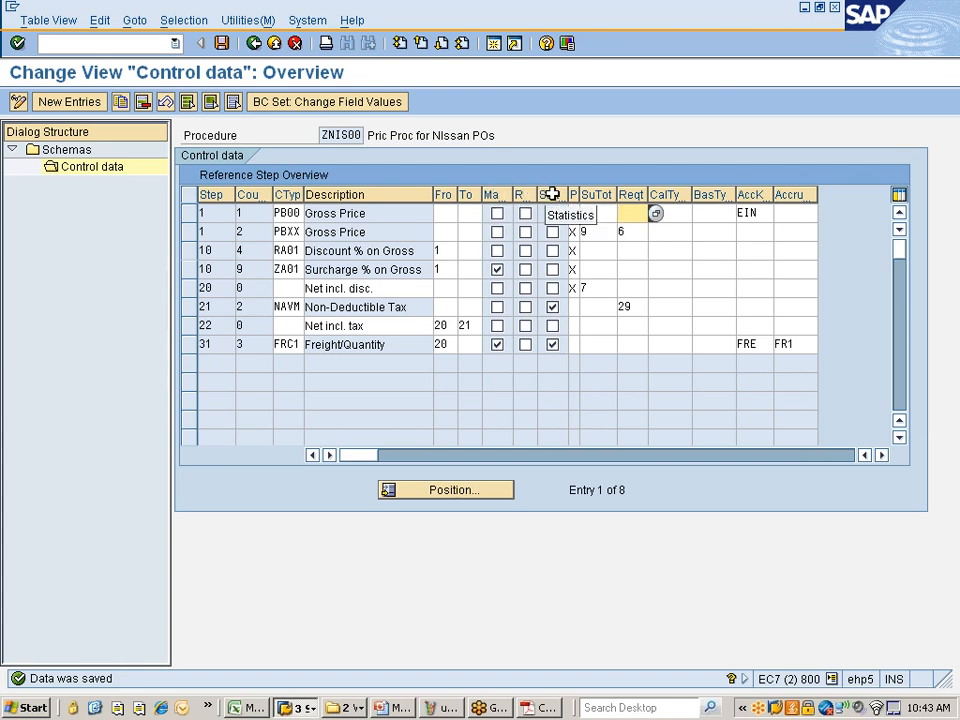
{"action": "left_click", "coordinate": [497, 232]}
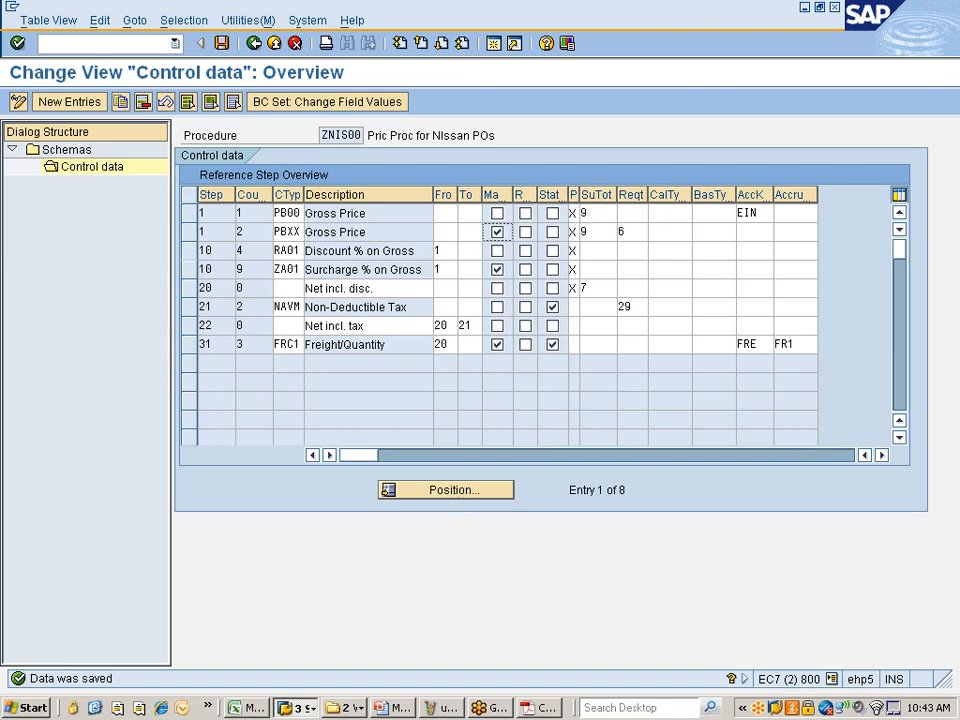
Step: Widen the Print column of the ZNIS00 control data and save the schema
{"action": "left_click_drag", "start_coordinate": [580, 195], "coordinate": [593, 195]}
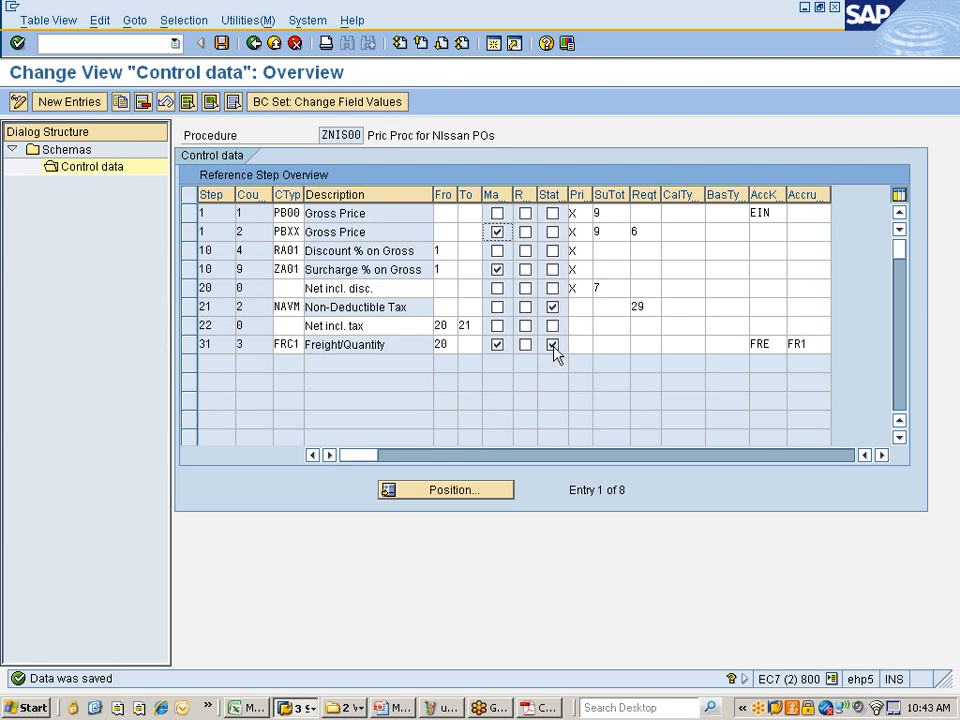
{"action": "left_click", "coordinate": [222, 45]}
{"action": "left_click", "coordinate": [302, 213]}
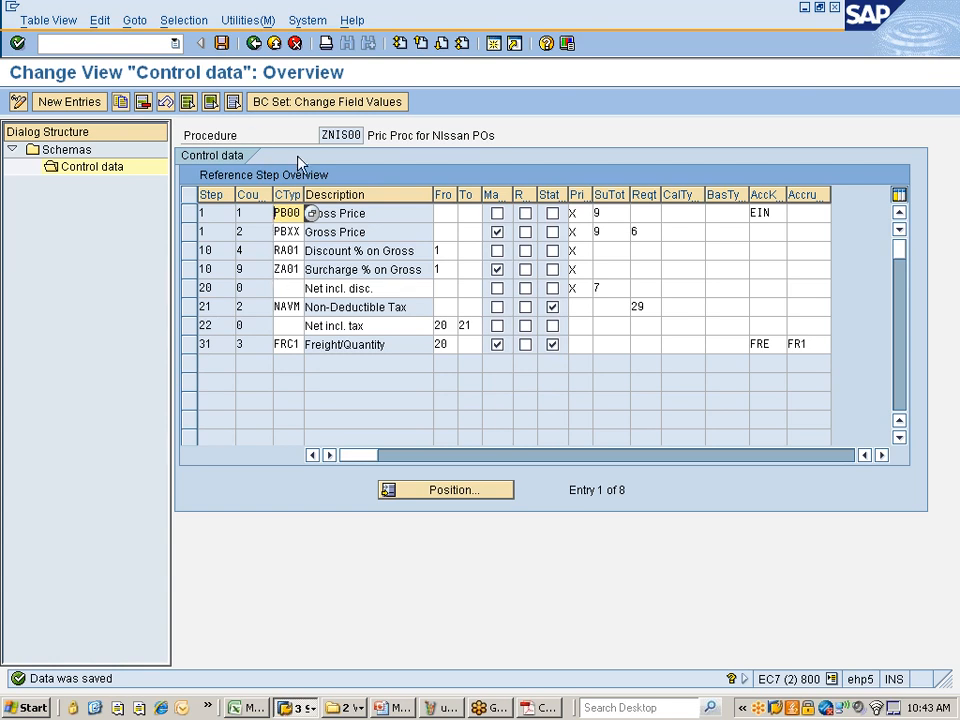
Step: Switch to the Paint diagram and add the schema key ZNIS00 as a text label above the Calc. Schema box
{"action": "left_click_drag", "start_coordinate": [322, 135], "coordinate": [371, 135]}
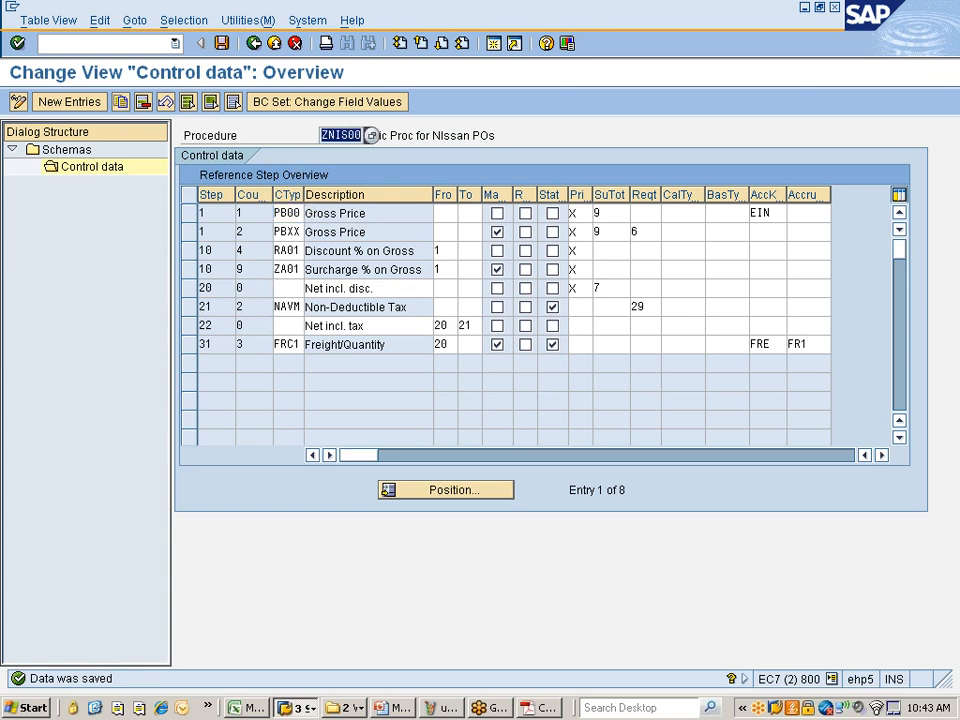
{"action": "left_click", "coordinate": [363, 135]}
{"action": "left_click", "coordinate": [440, 707]}
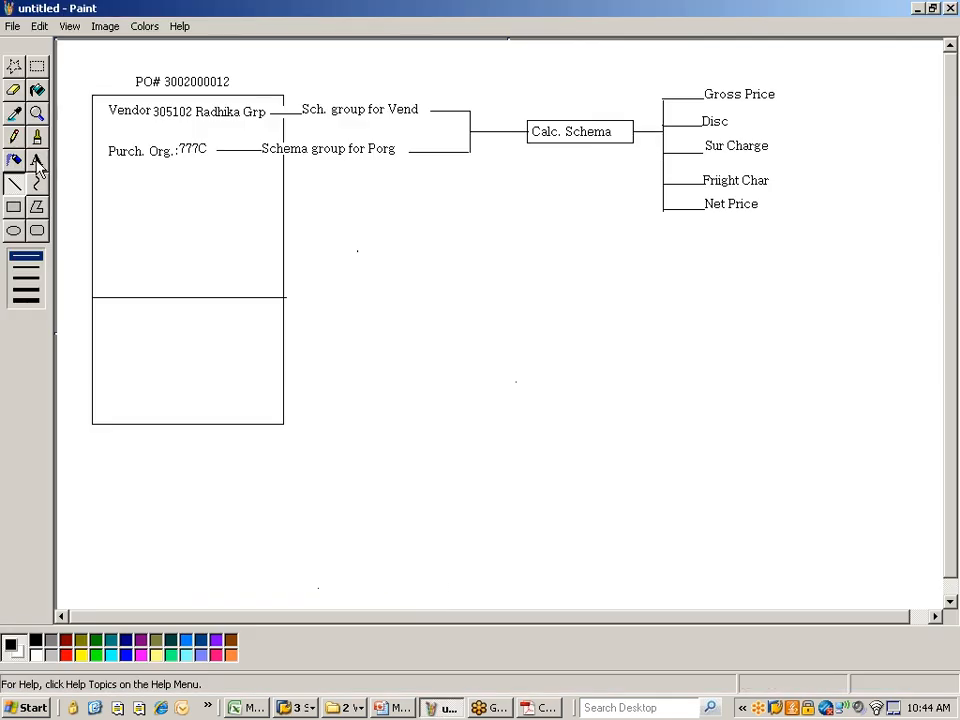
{"action": "left_click", "coordinate": [36, 161]}
{"action": "left_click_drag", "start_coordinate": [535, 101], "coordinate": [609, 118]}
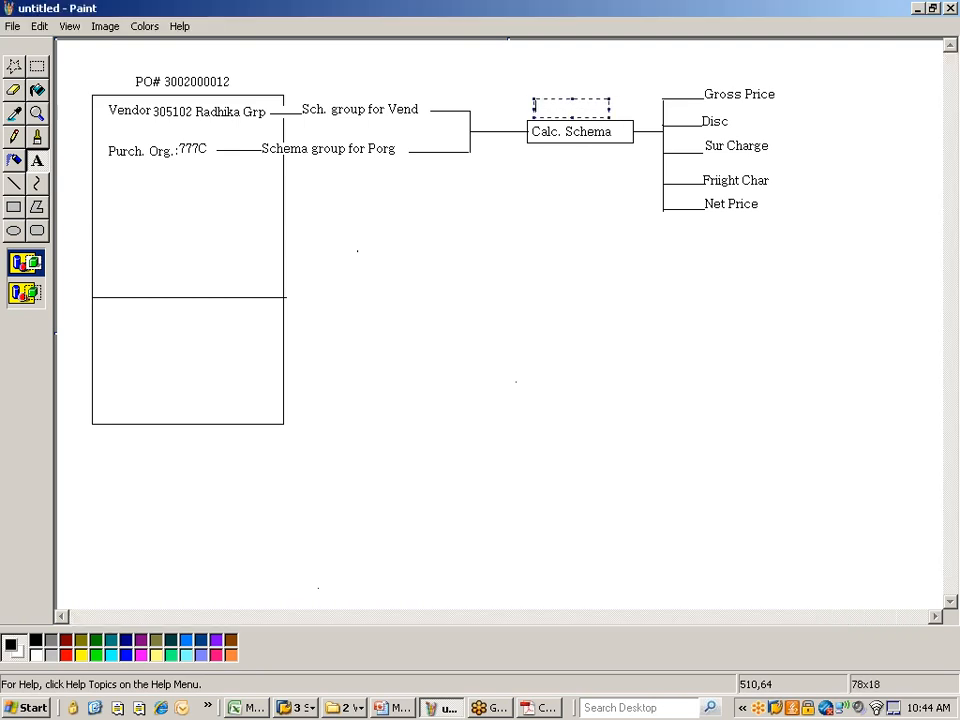
{"action": "type", "text": "ZNIS00"}
{"action": "left_click", "coordinate": [469, 226]}
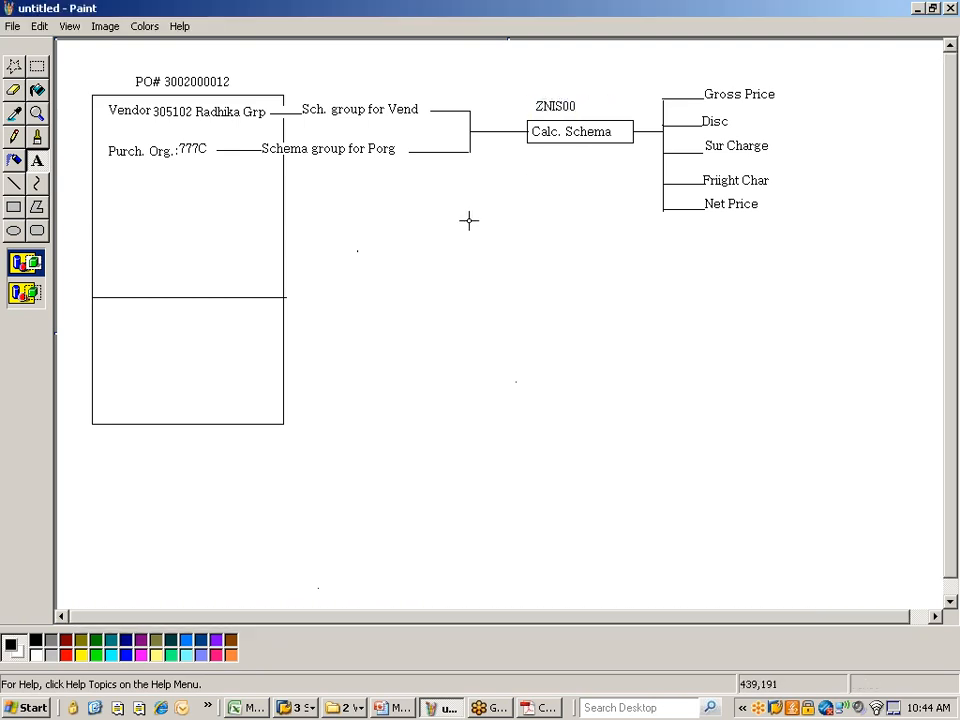
Step: Look up the gross price condition types in SAP and label Gross Price in the Paint diagram with PB00/PBXX
{"action": "key", "text": "alt+Tab"}
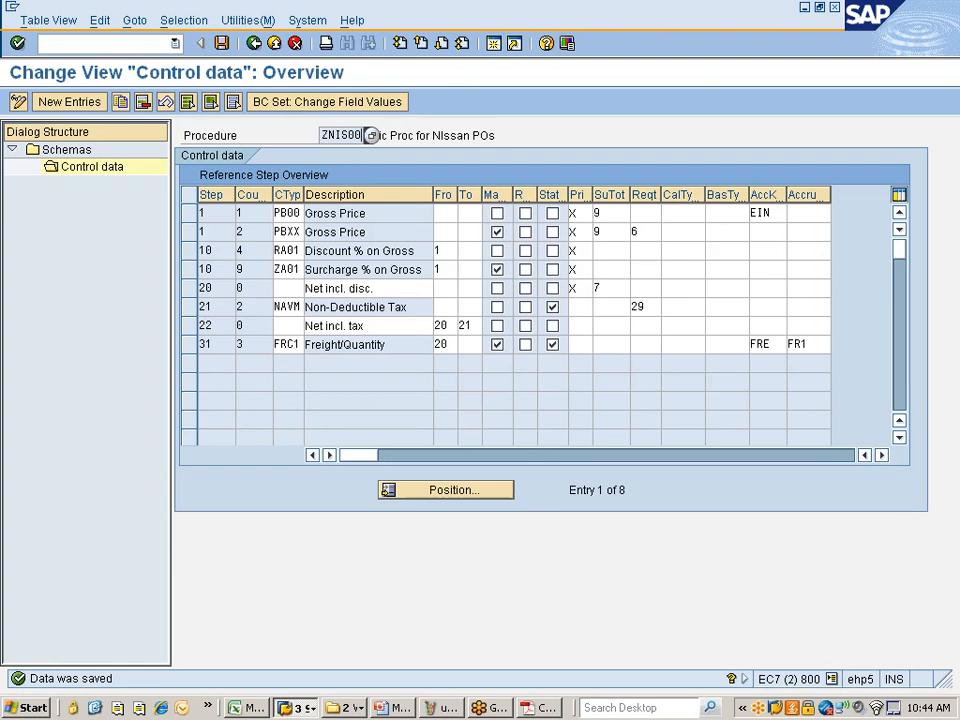
{"action": "left_click", "coordinate": [298, 213]}
{"action": "key", "text": "alt+Tab"}
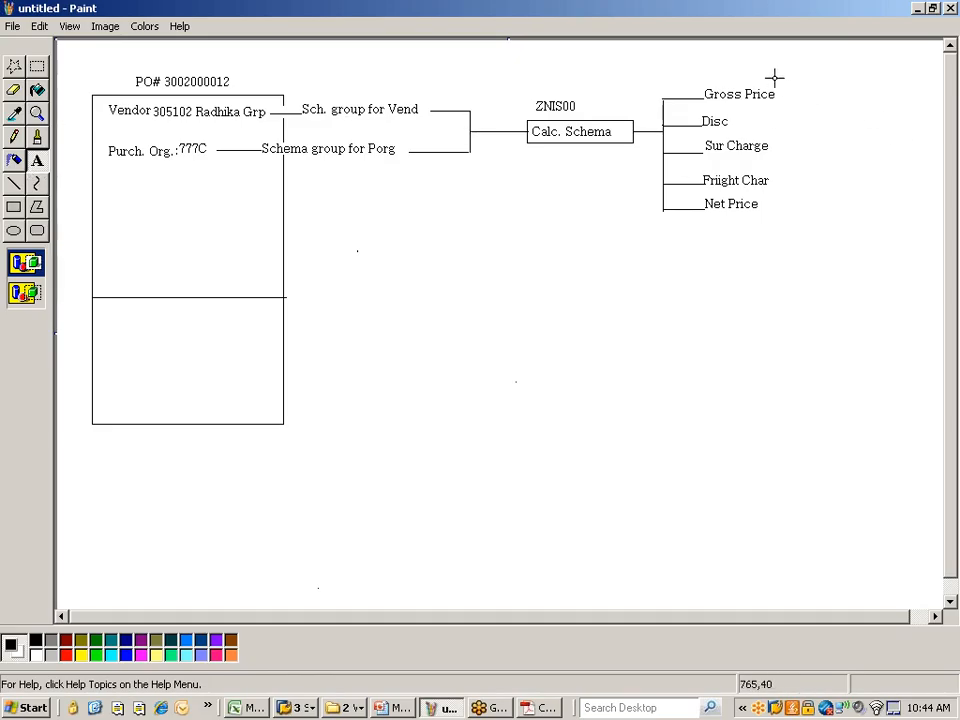
{"action": "left_click_drag", "start_coordinate": [781, 82], "coordinate": [903, 104]}
{"action": "type", "text": "PB00/PBXX"}
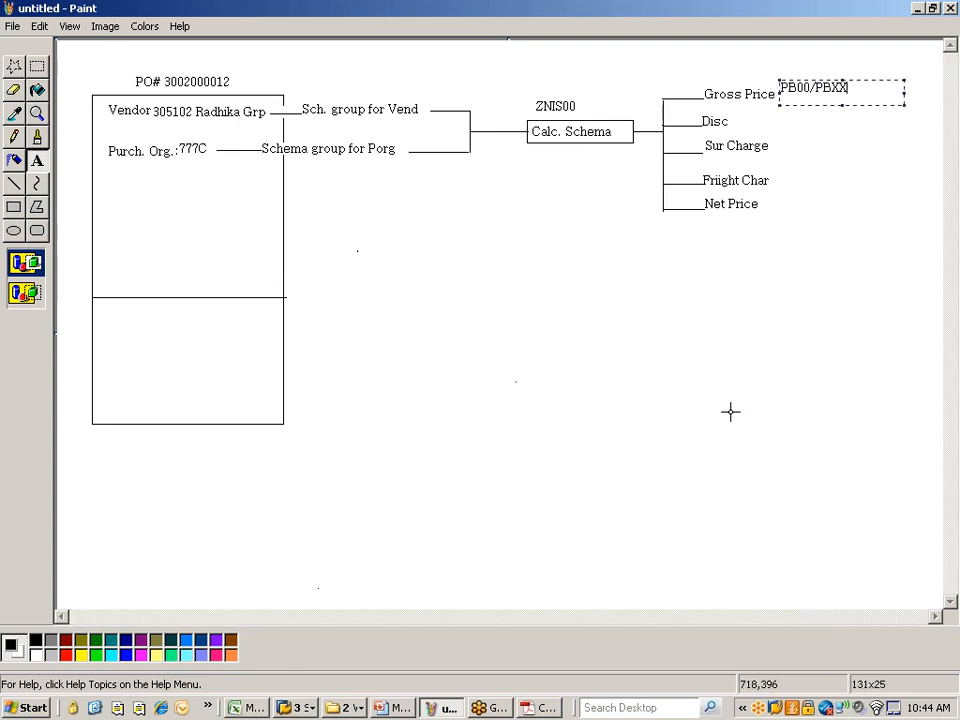
{"action": "left_click", "coordinate": [806, 382]}
Step: Take the discount condition type from the SAP control data and add RA01 beside Disc in the Paint diagram
{"action": "key", "text": "alt+Tab"}
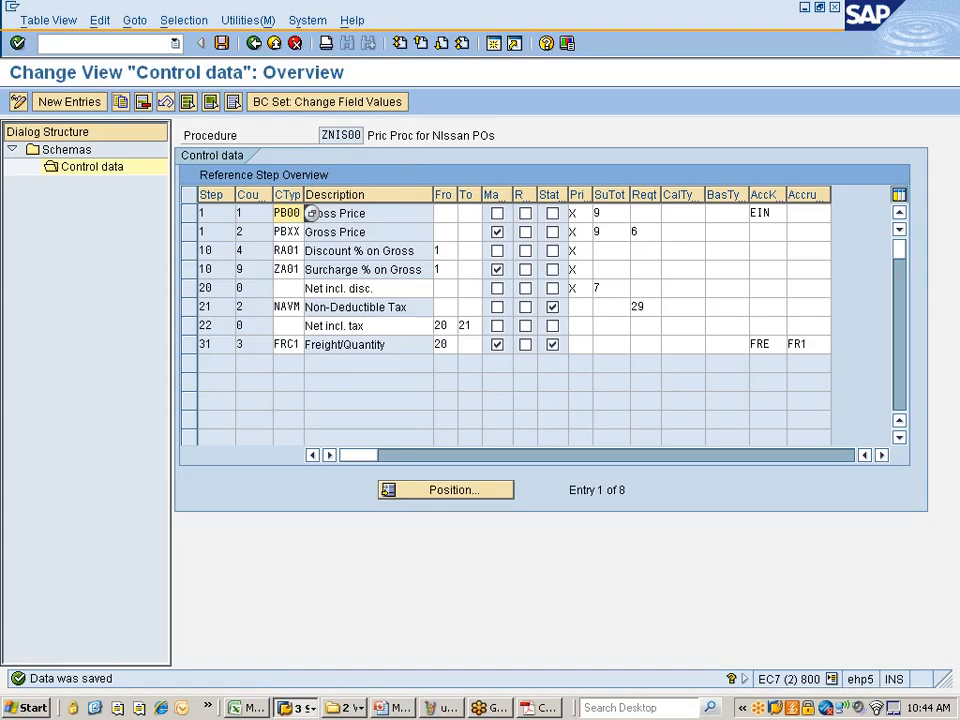
{"action": "left_click_drag", "start_coordinate": [275, 251], "coordinate": [287, 251]}
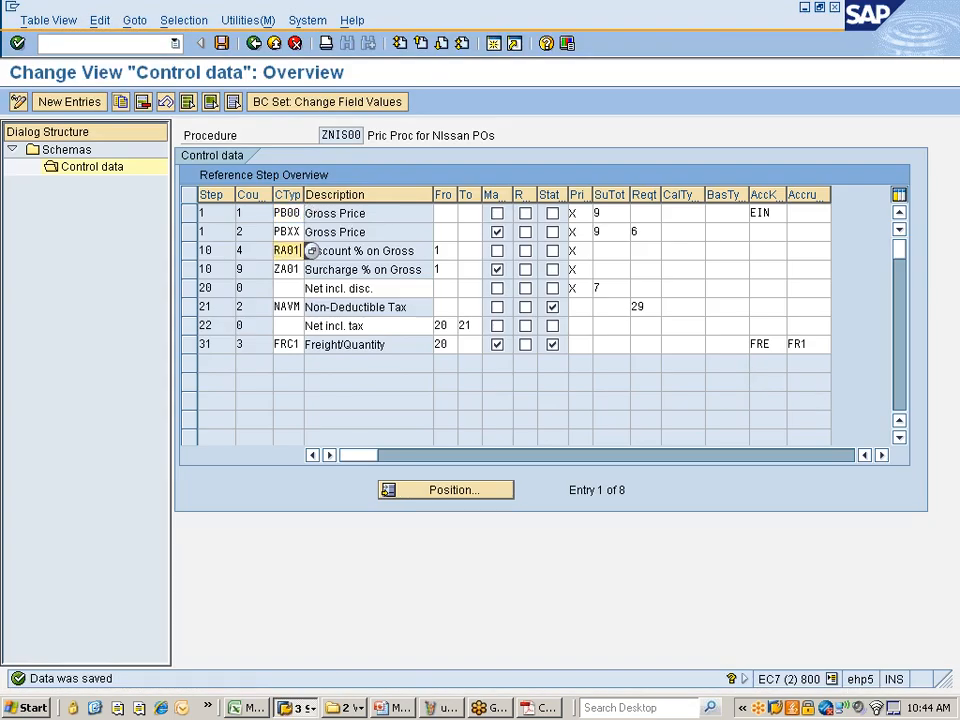
{"action": "key", "text": "alt+Tab"}
{"action": "left_click_drag", "start_coordinate": [739, 114], "coordinate": [796, 128]}
{"action": "type", "text": "RA01"}
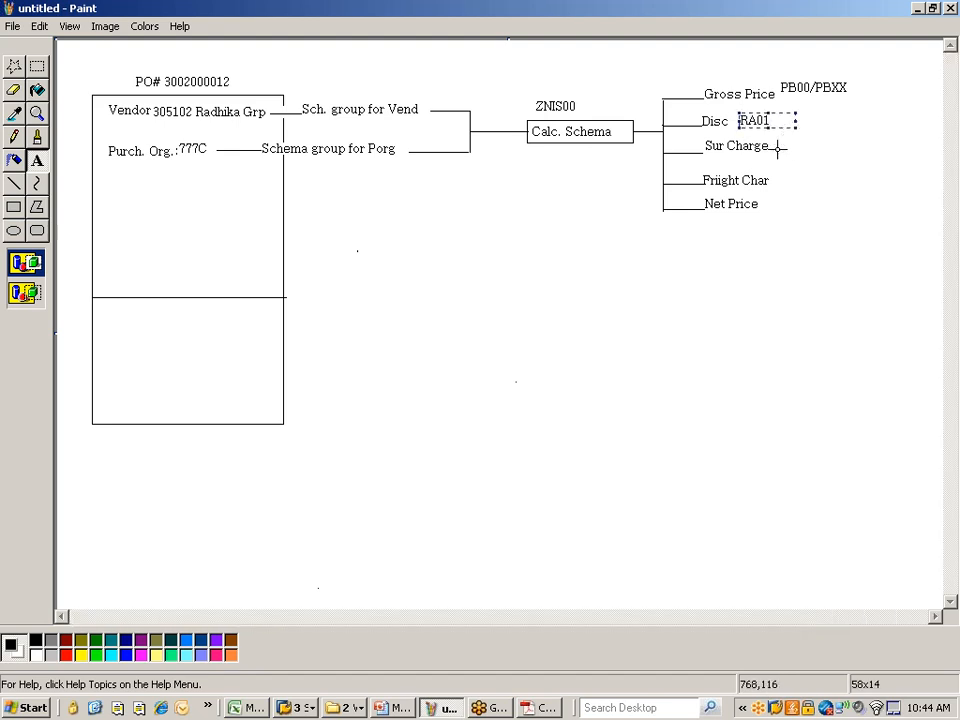
Step: Take the surcharge condition type from the SAP control data and add ZA01 beside Sur Charge in the Paint diagram
{"action": "key", "text": "alt+Tab"}
{"action": "left_click", "coordinate": [300, 269]}
{"action": "key", "text": "alt+Tab"}
{"action": "left_click_drag", "start_coordinate": [770, 137], "coordinate": [816, 150]}
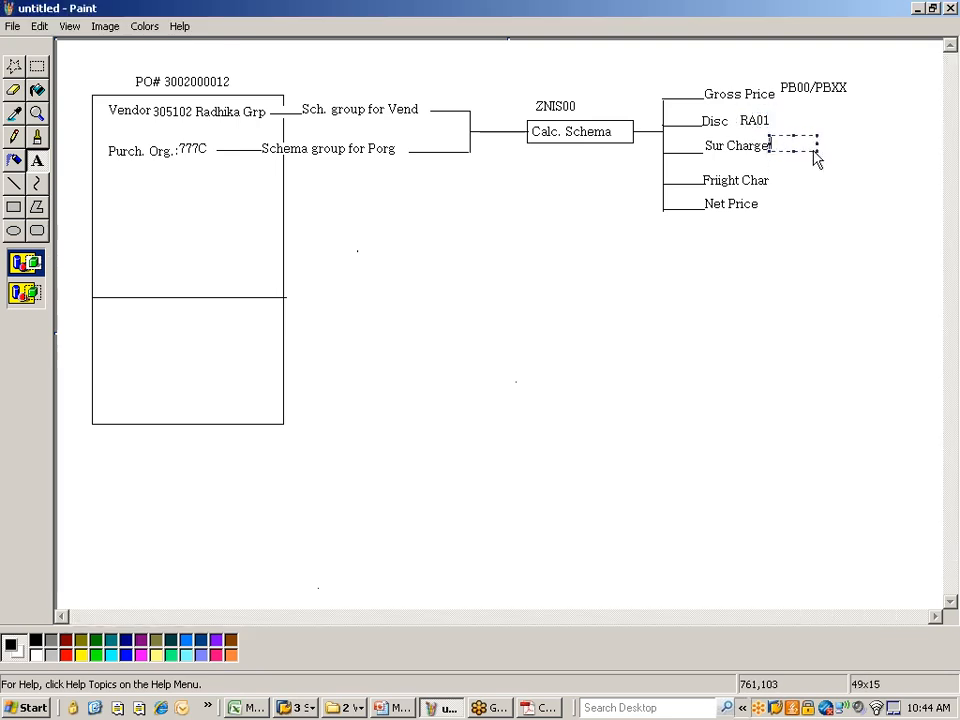
{"action": "key", "text": "ctrl+v"}
Step: Take the Freight/Quantity condition type from SAP and add FRC1 beside the freight charge entry in the Paint diagram
{"action": "key", "text": "alt+Tab"}
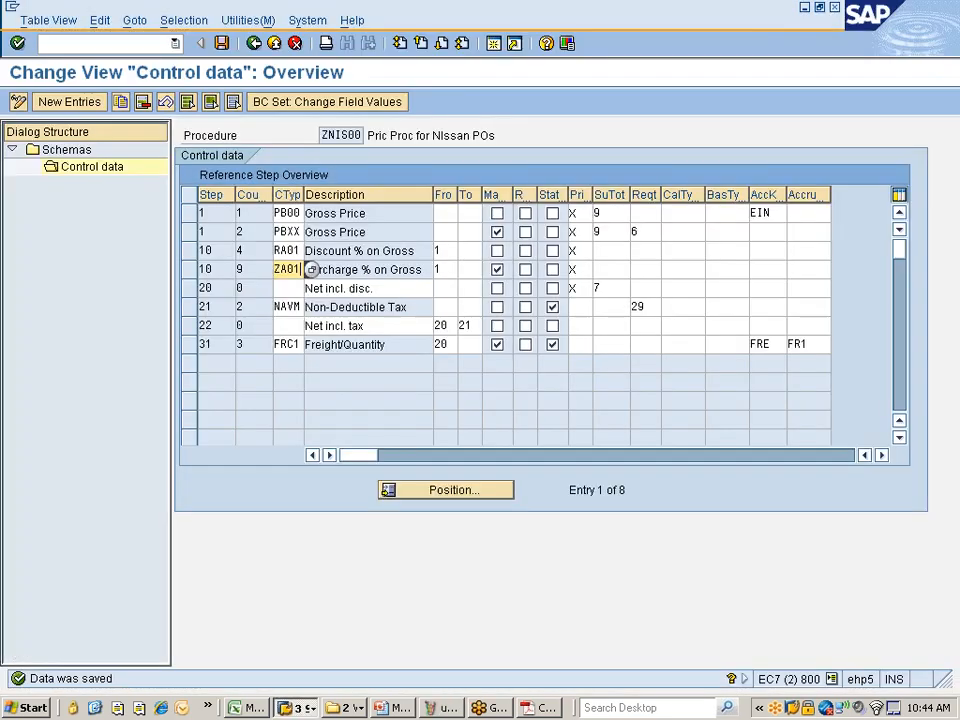
{"action": "left_click", "coordinate": [284, 344]}
{"action": "key", "text": "alt+Tab"}
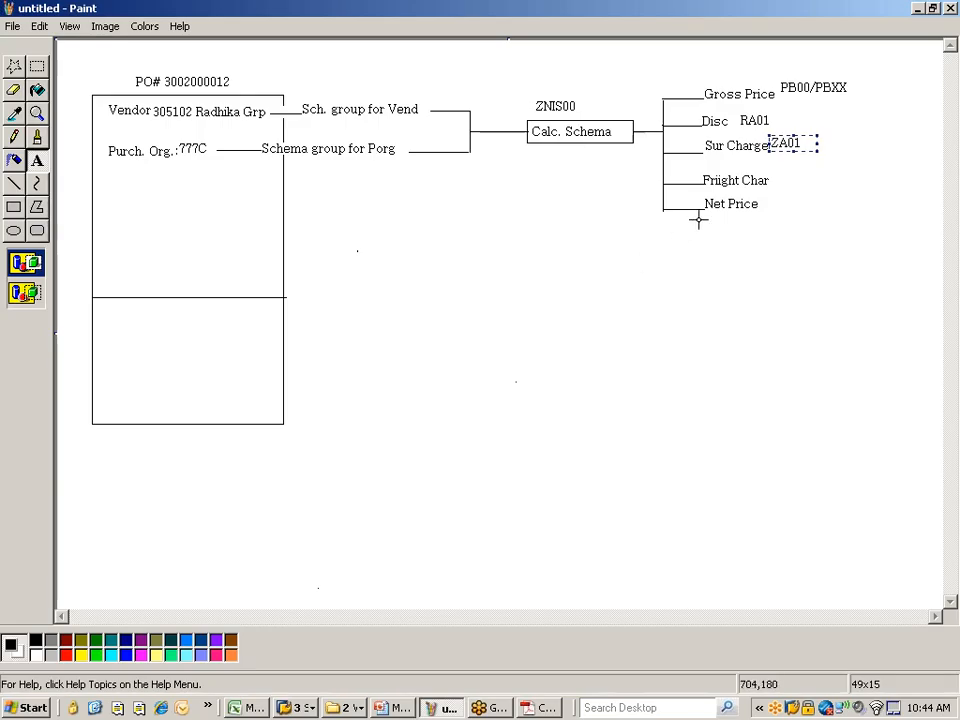
{"action": "left_click_drag", "start_coordinate": [770, 168], "coordinate": [826, 190]}
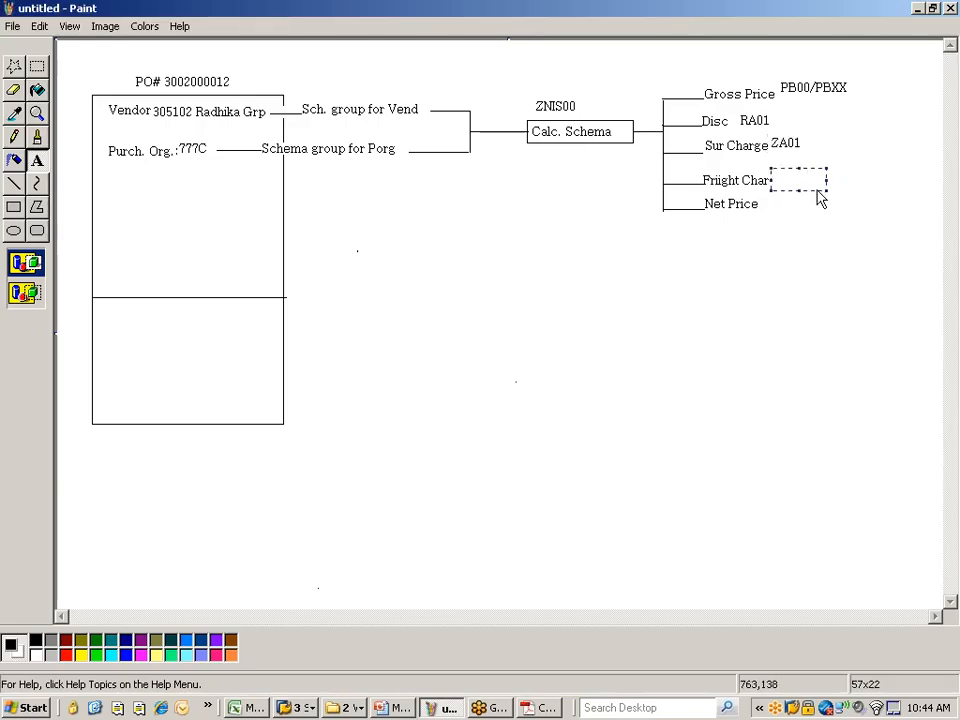
{"action": "type", "text": "FRC1"}
Step: Draw a horizontal branch between the surcharge and freight entries in Paint and label it NAVM, SAP's non-deductible tax condition type
{"action": "key", "text": "alt+Tab"}
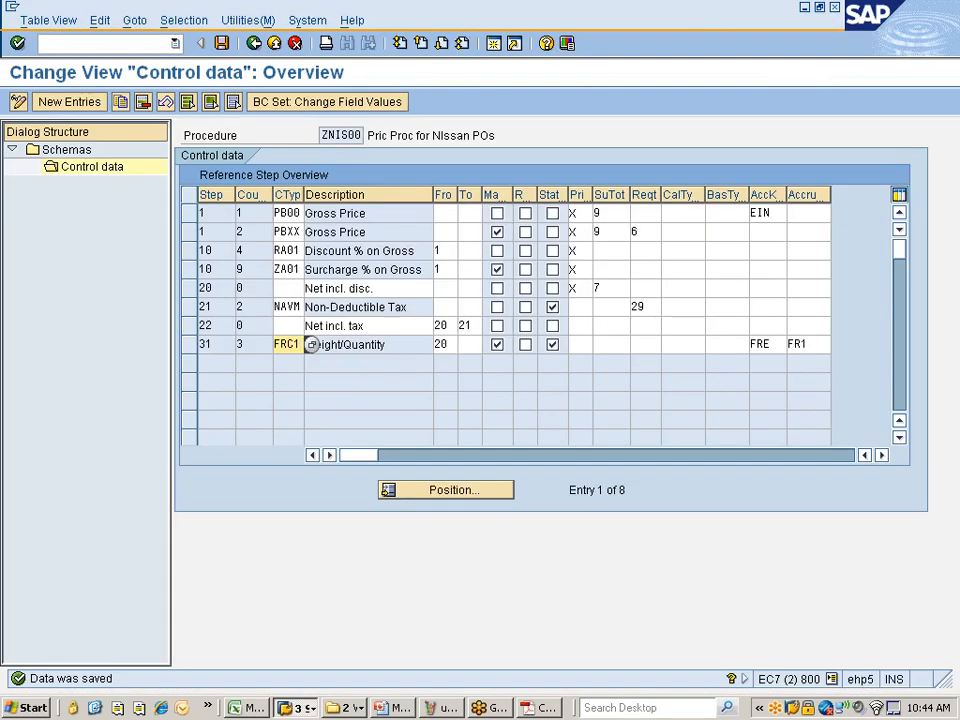
{"action": "left_click", "coordinate": [313, 306]}
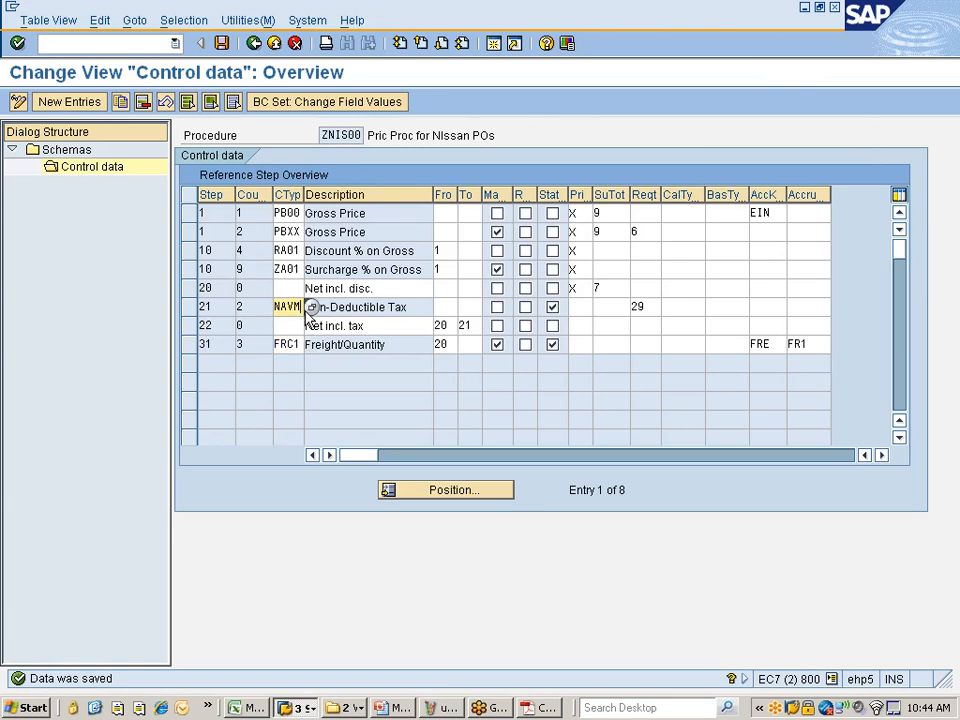
{"action": "key", "text": "alt+Tab"}
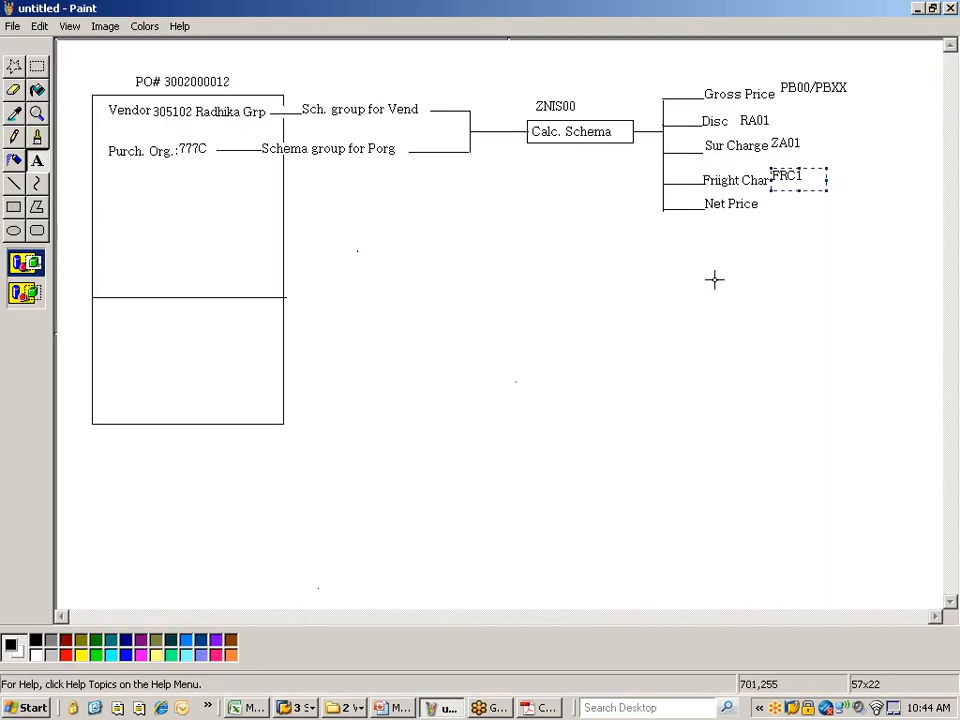
{"action": "left_click", "coordinate": [669, 286]}
{"action": "left_click", "coordinate": [14, 183]}
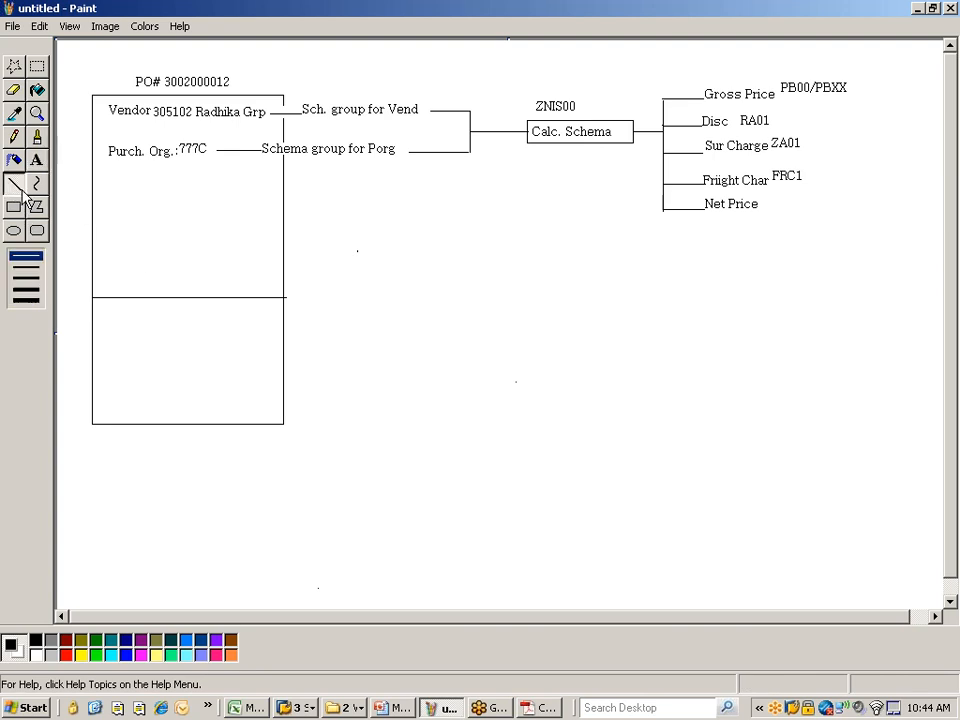
{"action": "left_click_drag", "start_coordinate": [664, 164], "coordinate": [829, 165]}
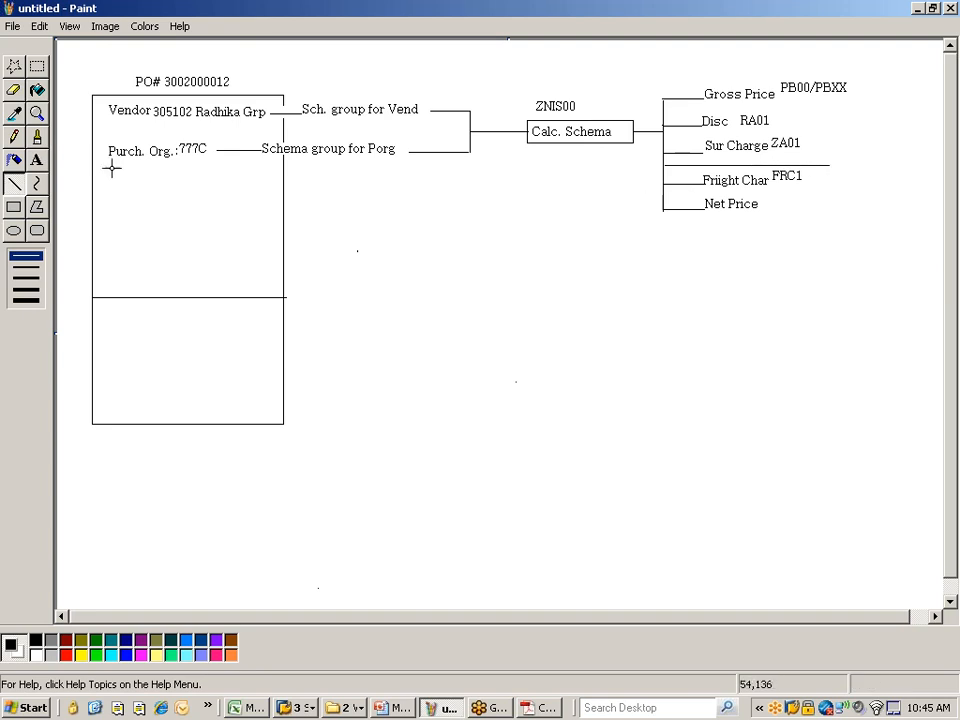
{"action": "left_click", "coordinate": [37, 160]}
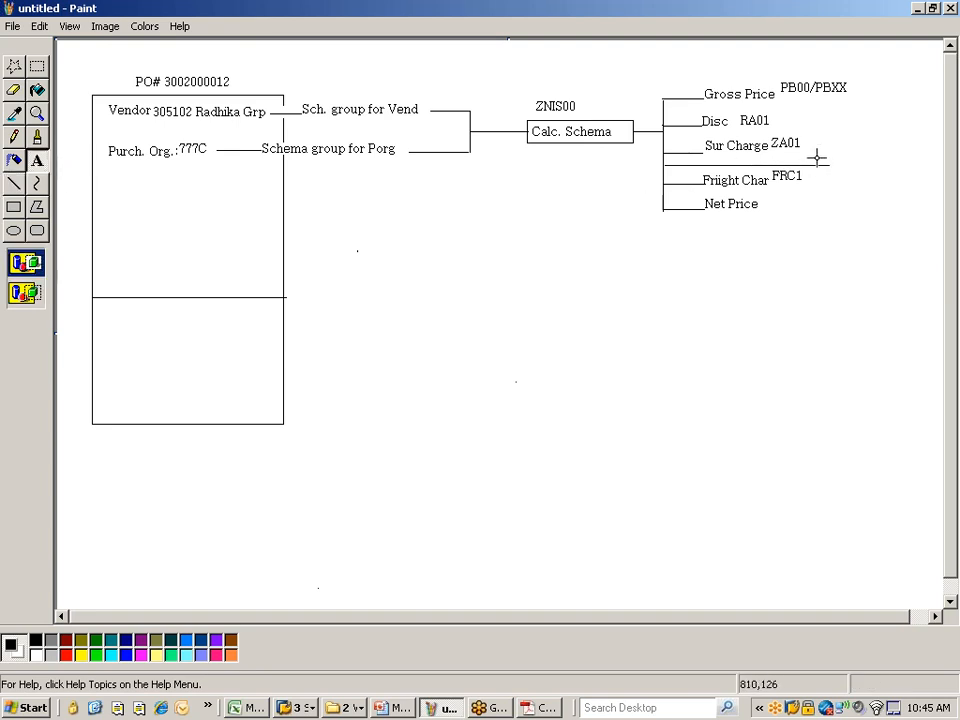
{"action": "left_click_drag", "start_coordinate": [808, 154], "coordinate": [857, 168]}
{"action": "type", "text": "NAVM"}
{"action": "left_click", "coordinate": [836, 229]}
Step: Switch back to SAP, save the ZNIS00 control data, and leave the schema maintenance for the IMG structure
{"action": "key", "text": "alt+Tab"}
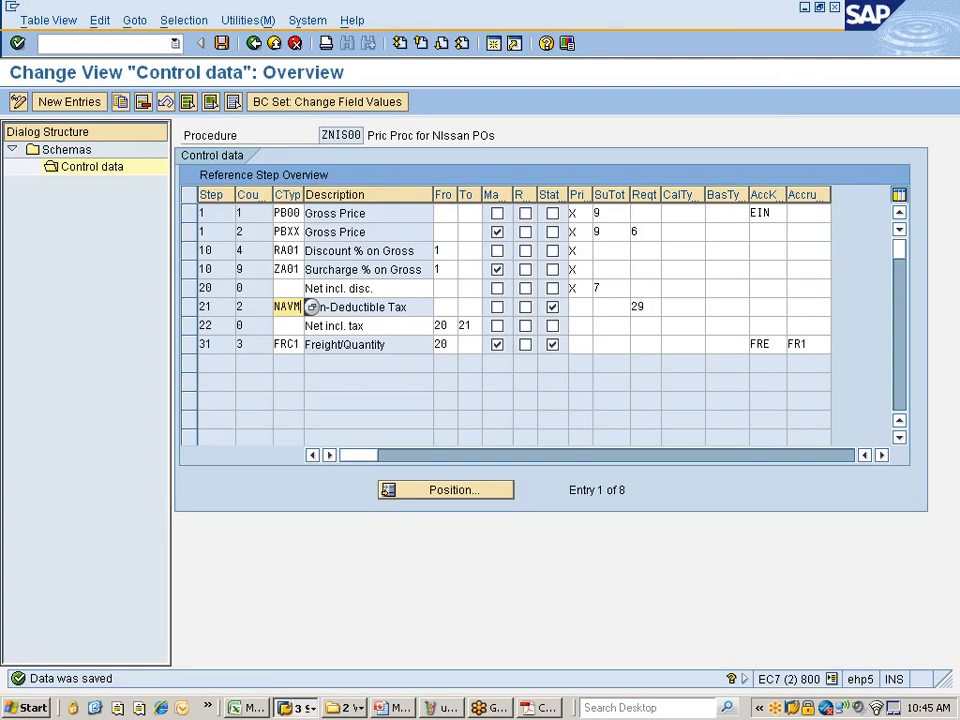
{"action": "key", "text": "alt+Tab"}
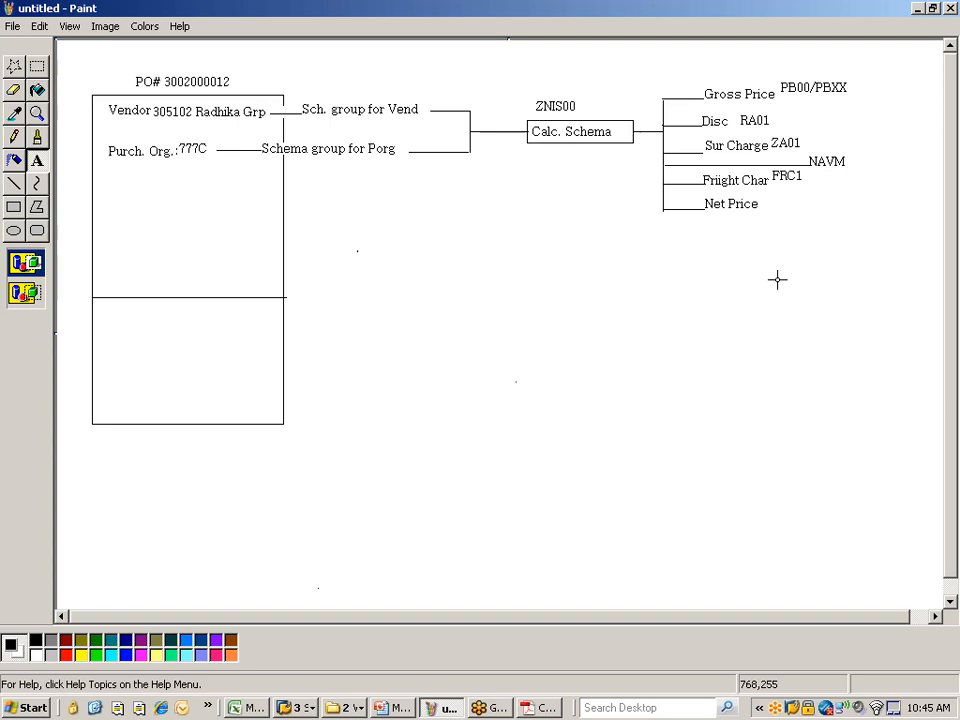
{"action": "key", "text": "alt+Tab"}
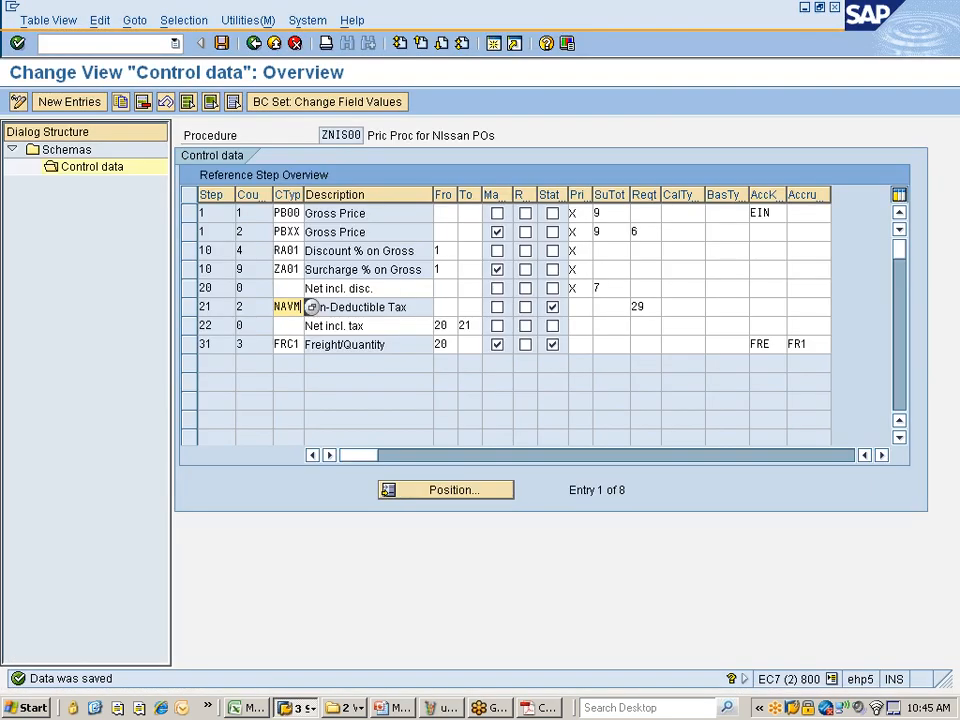
{"action": "left_click", "coordinate": [221, 43]}
{"action": "left_click", "coordinate": [254, 44]}
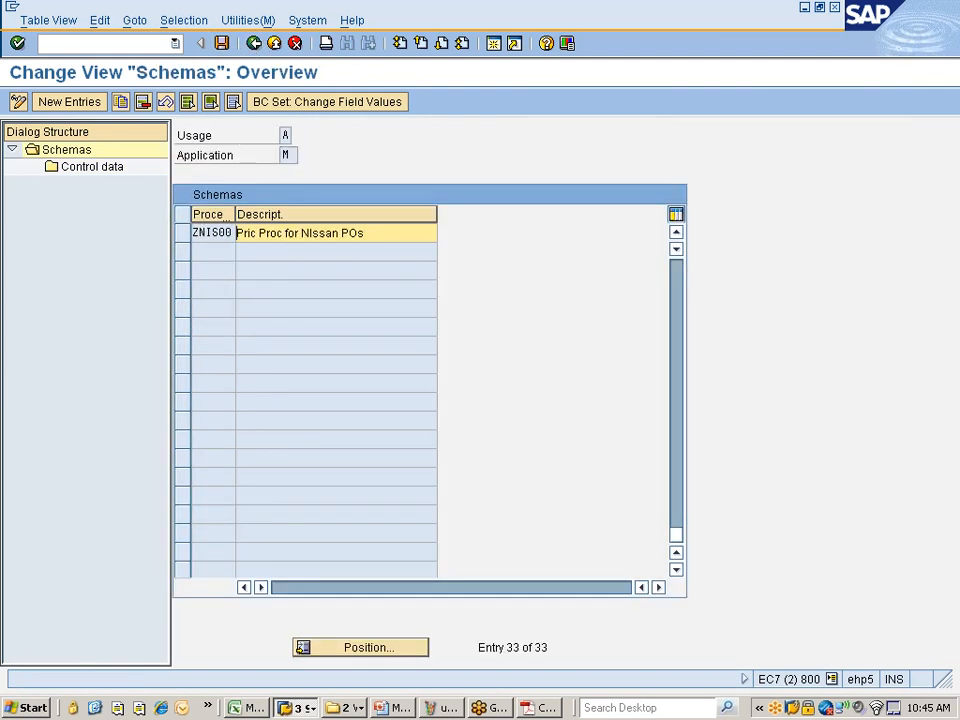
{"action": "left_click", "coordinate": [254, 44]}
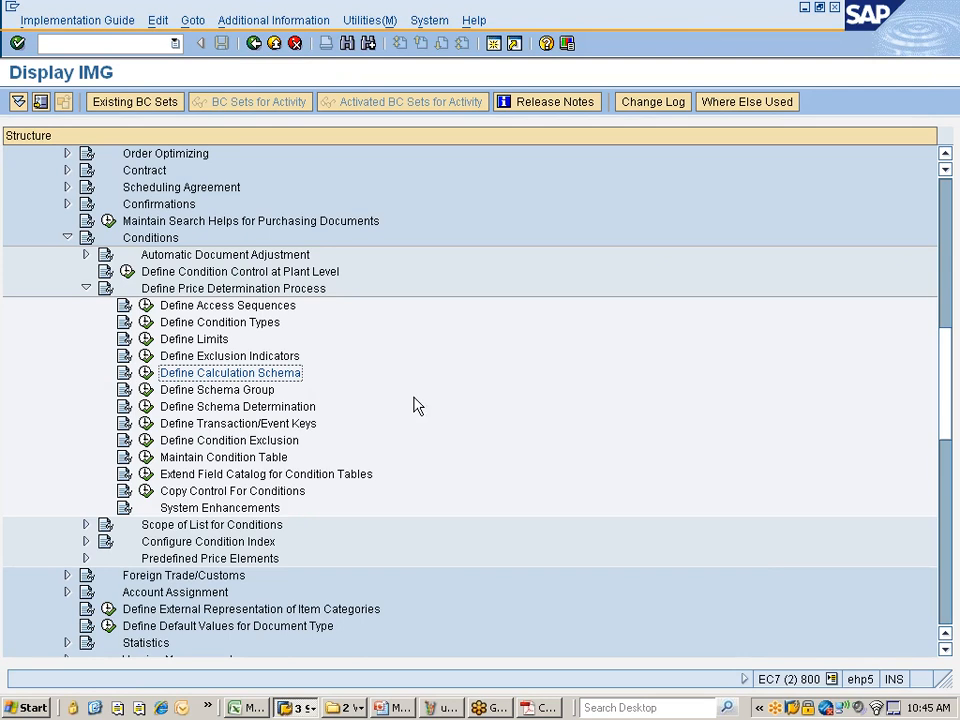
Step: Check the schema groups in the Paint diagram, then open the Schema Groups: Vendor activity of Define Schema Group in SAP
{"action": "left_click", "coordinate": [447, 708]}
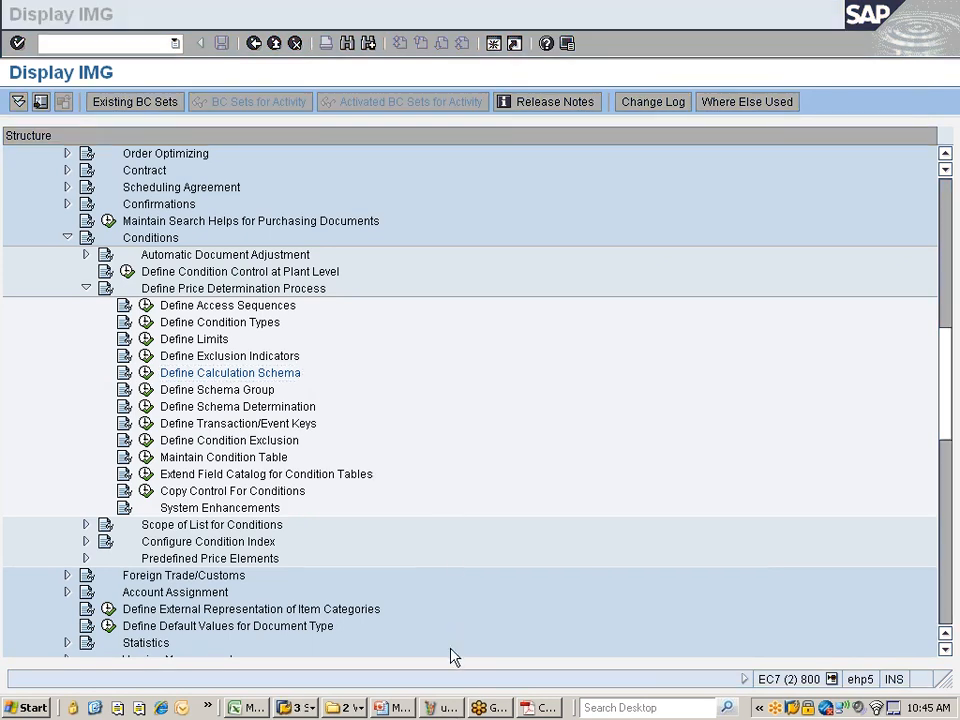
{"action": "left_click", "coordinate": [446, 709]}
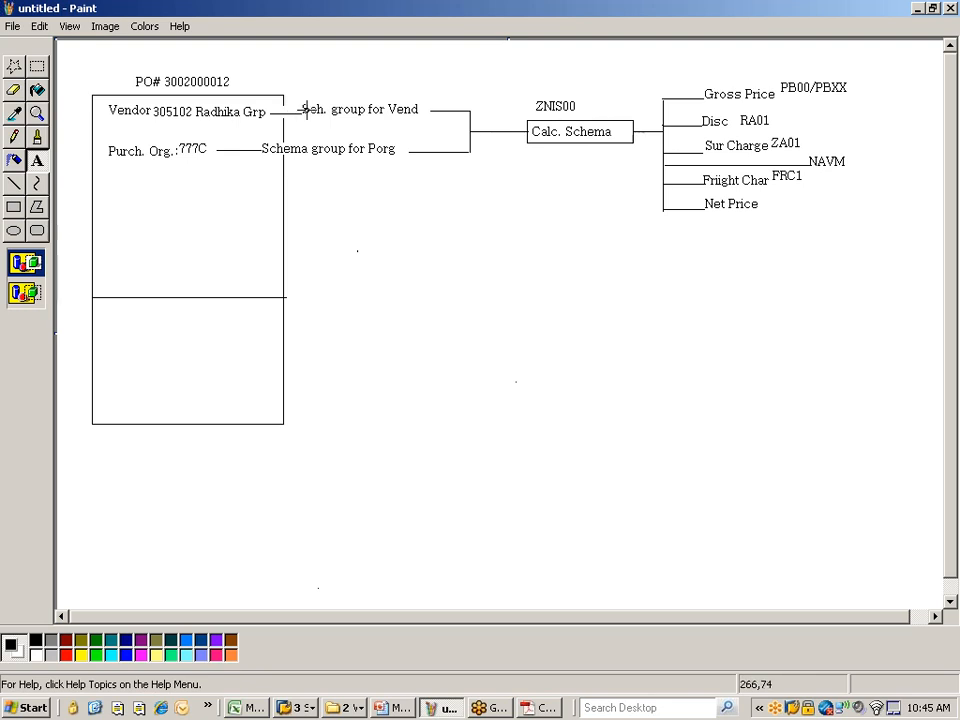
{"action": "key", "text": "alt+Tab"}
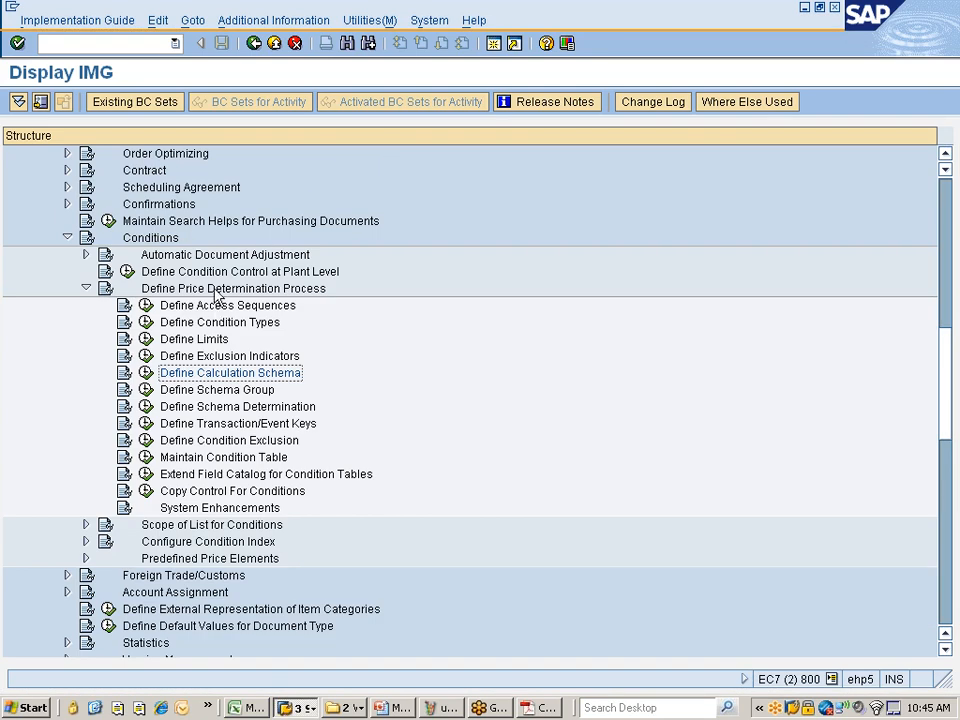
{"action": "scroll", "coordinate": [185, 248], "scroll_direction": "down", "scroll_amount": 2}
{"action": "left_click", "coordinate": [221, 324]}
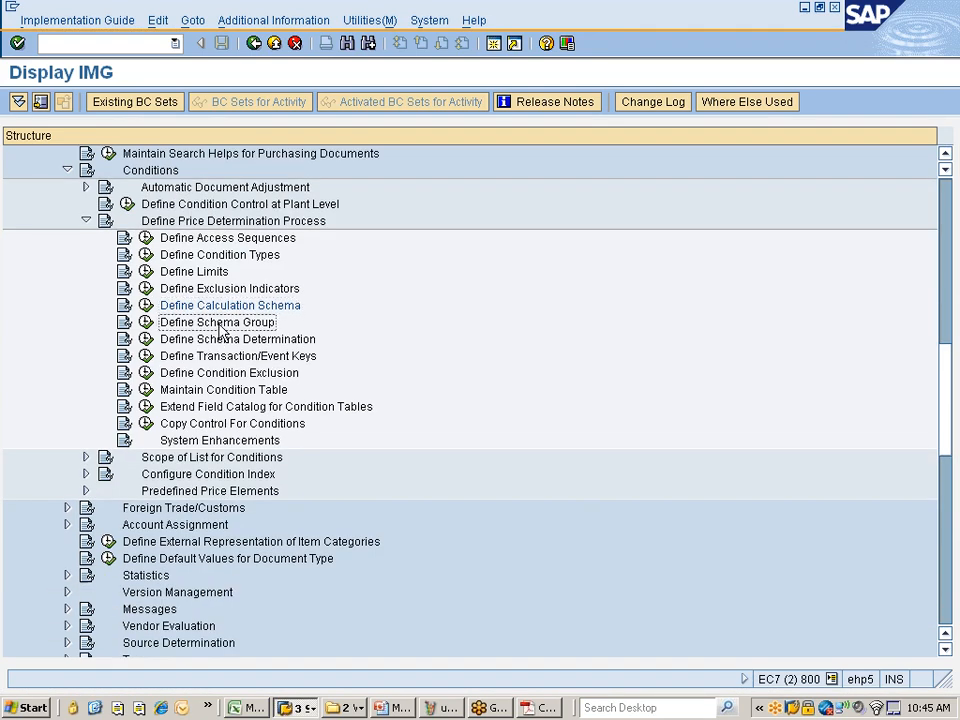
{"action": "left_click", "coordinate": [146, 322]}
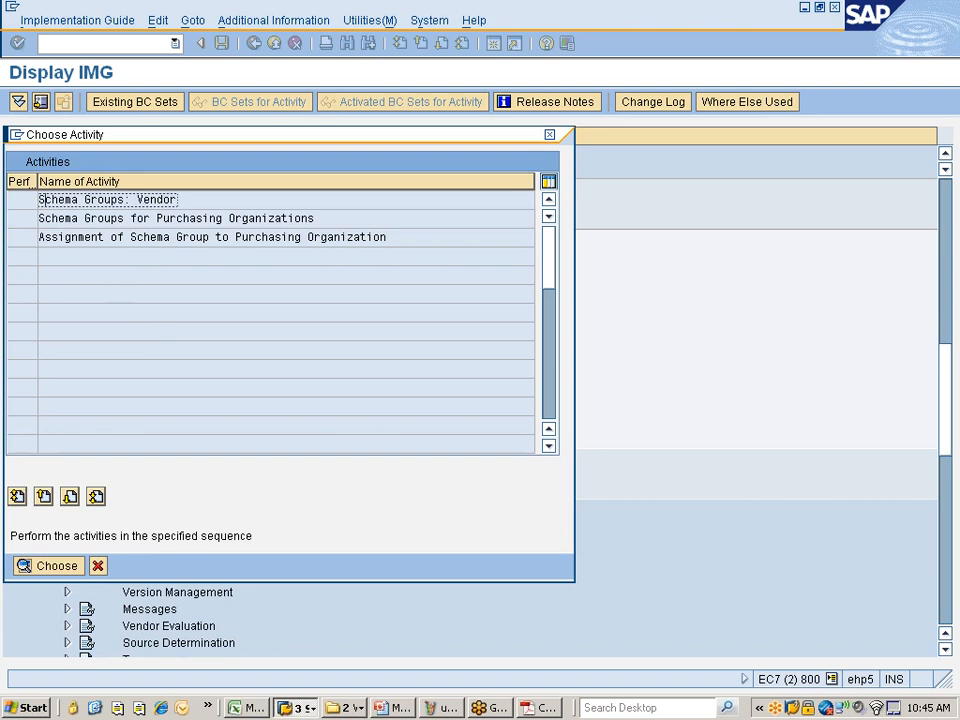
{"action": "left_click_drag", "start_coordinate": [71, 218], "coordinate": [309, 218]}
{"action": "double_click", "coordinate": [108, 201]}
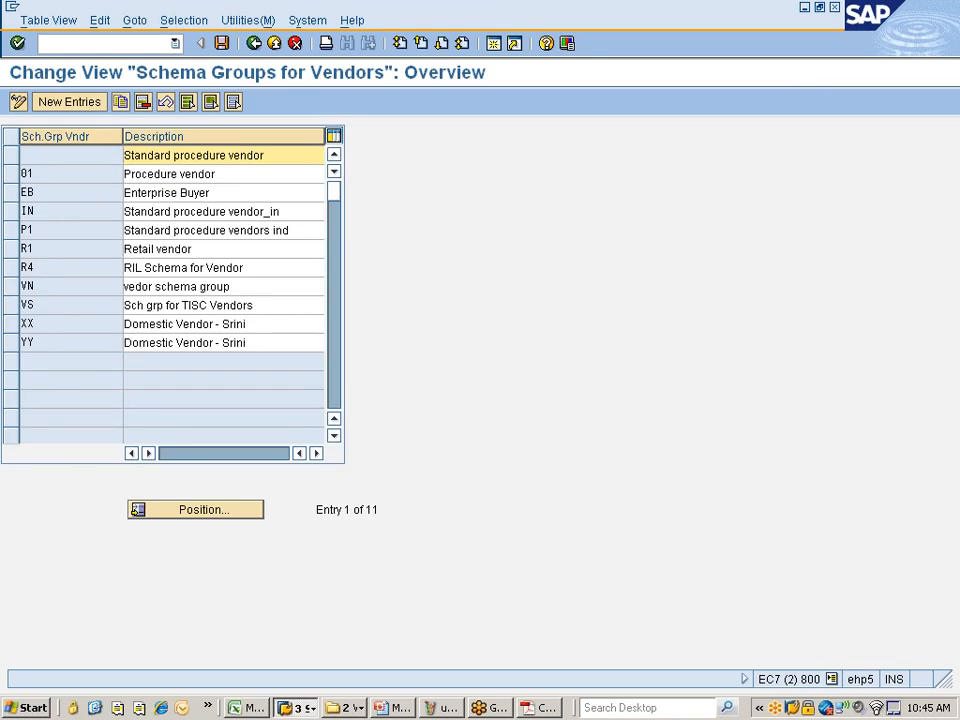
Step: Copy the blank-key standard procedure vendor entry as schema group ZN with the description "SChm grp for Nissan vendors"
{"action": "left_click", "coordinate": [12, 157]}
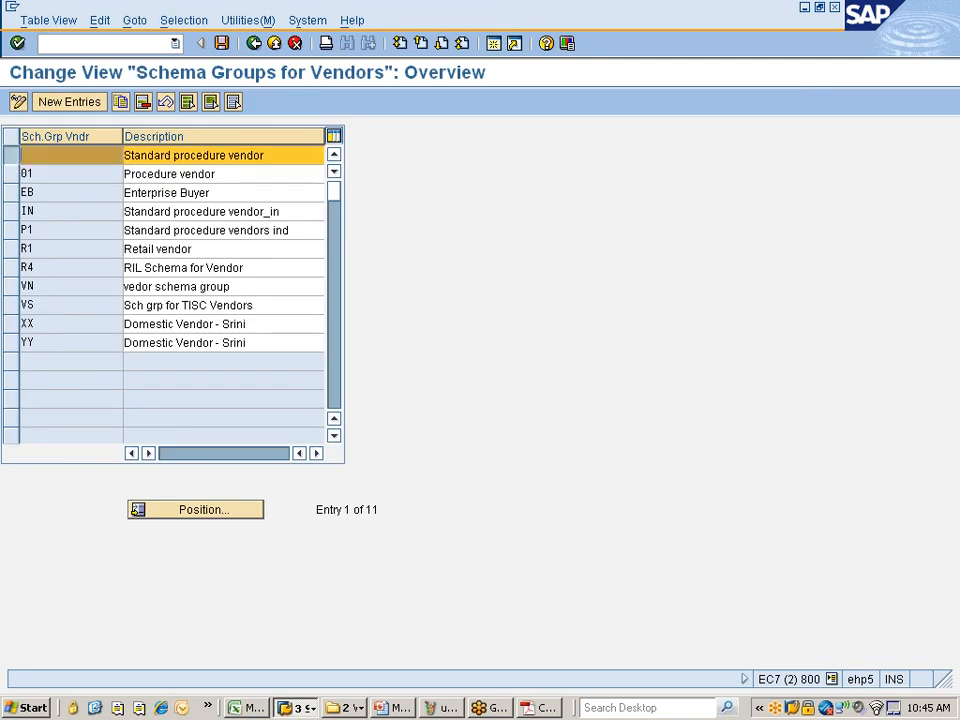
{"action": "left_click", "coordinate": [121, 103]}
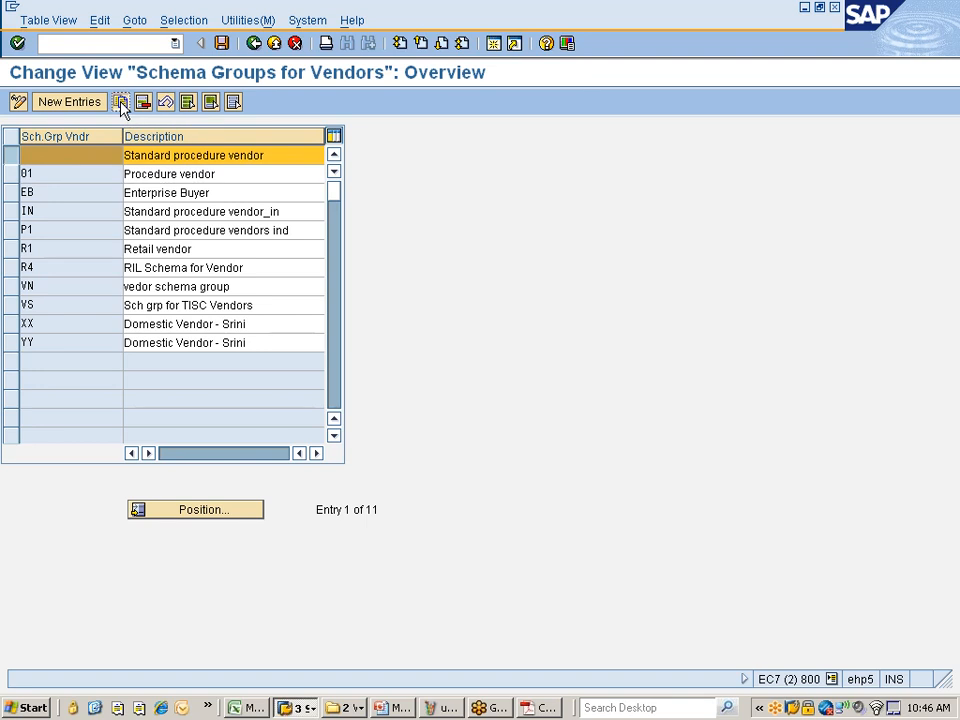
{"action": "type", "text": "ZN"}
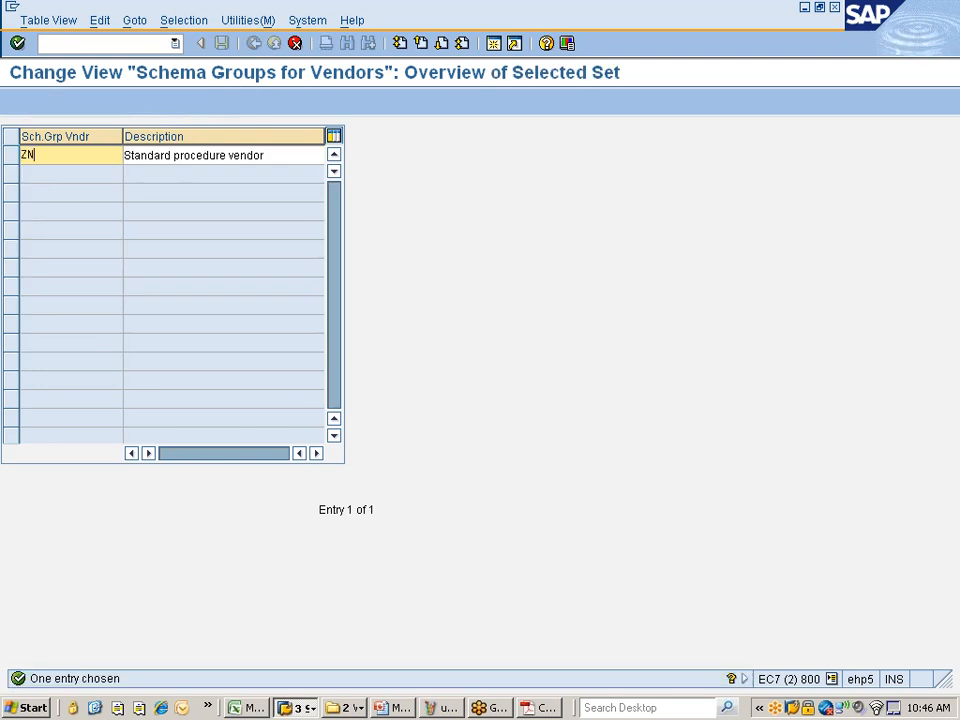
{"action": "key", "text": "Tab"}
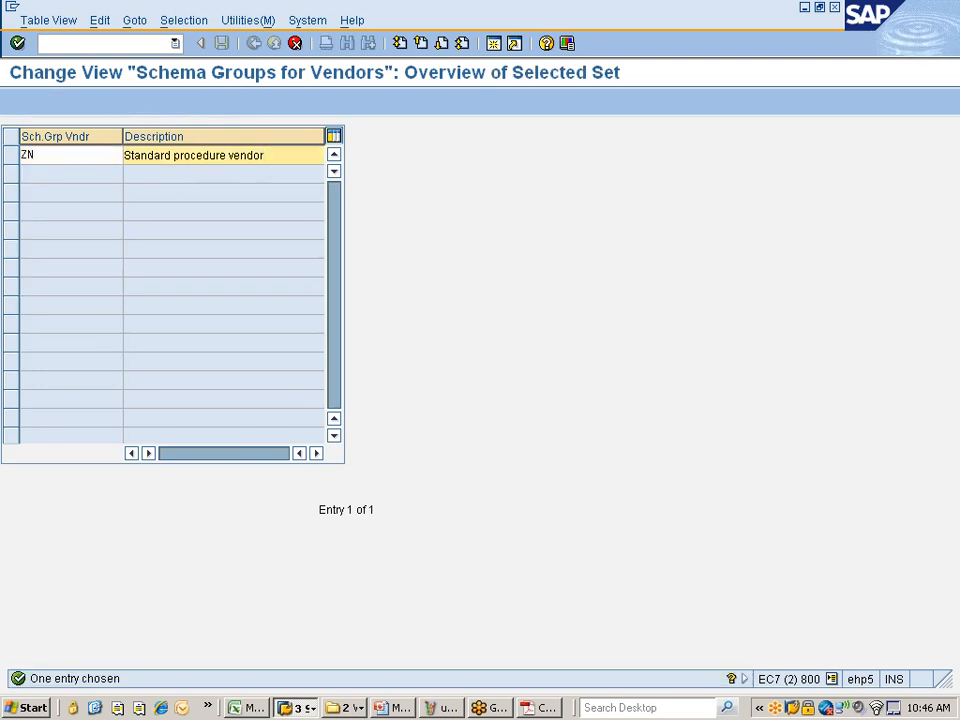
{"action": "key", "text": "shift+Home"}
{"action": "type", "text": "SCh"}
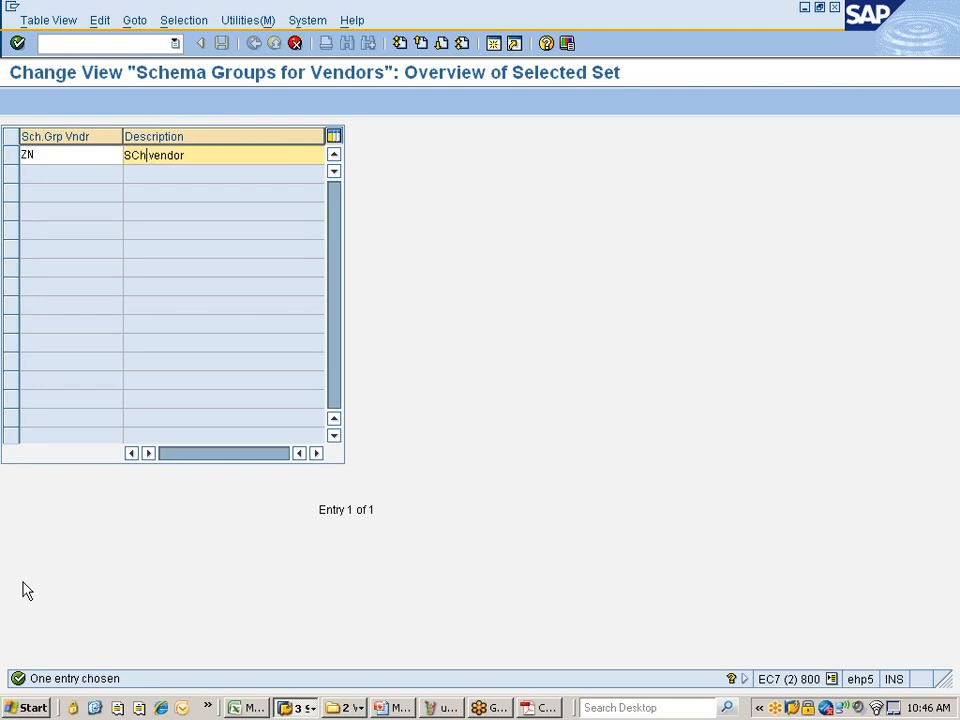
{"action": "type", "text": "m grp for BN"}
{"action": "key", "text": "BackSpace"}
{"action": "key", "text": "BackSpace"}
{"action": "type", "text": "Nissan"}
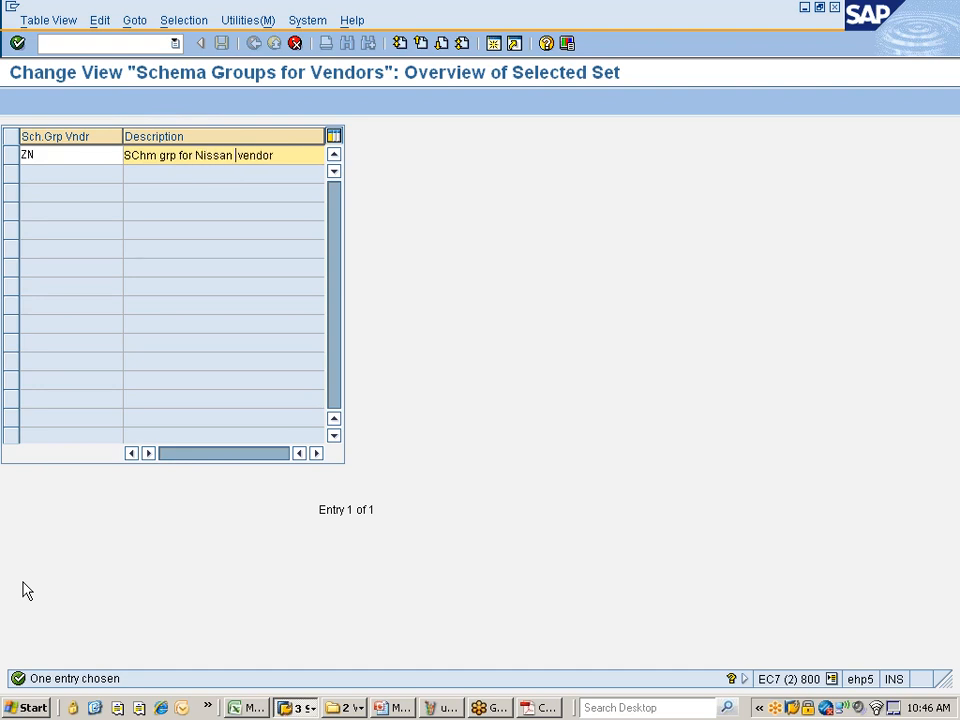
{"action": "key", "text": "BackSpace"}
{"action": "type", "text": "s"}
Step: Save the ZN vendor schema group in the Nissan changes customizing request and return to the activity list
{"action": "key", "text": "Return"}
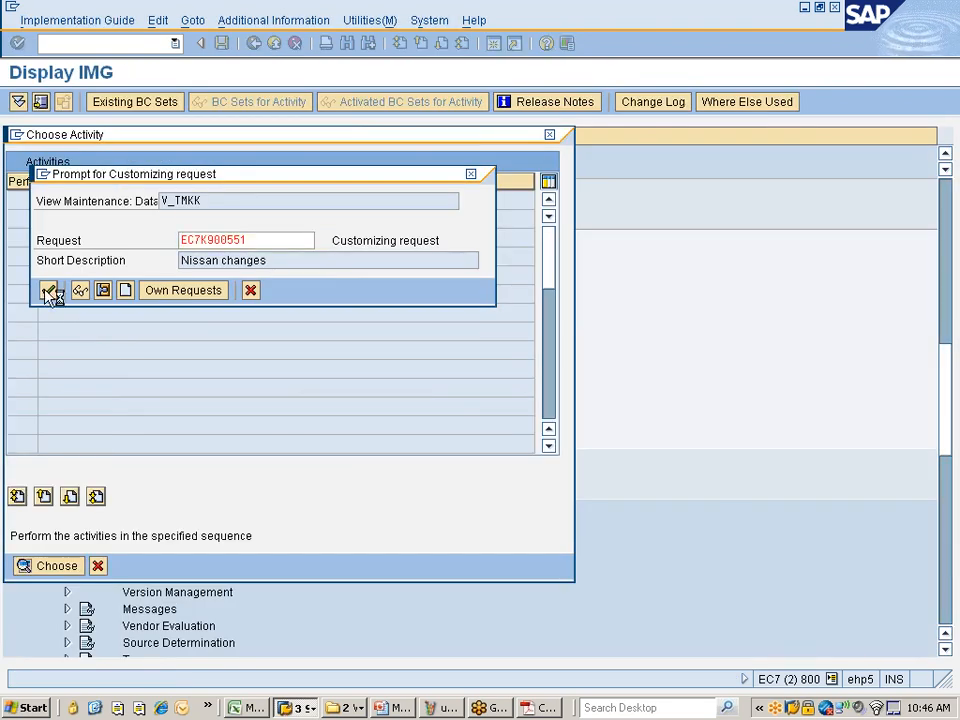
{"action": "left_click", "coordinate": [48, 291]}
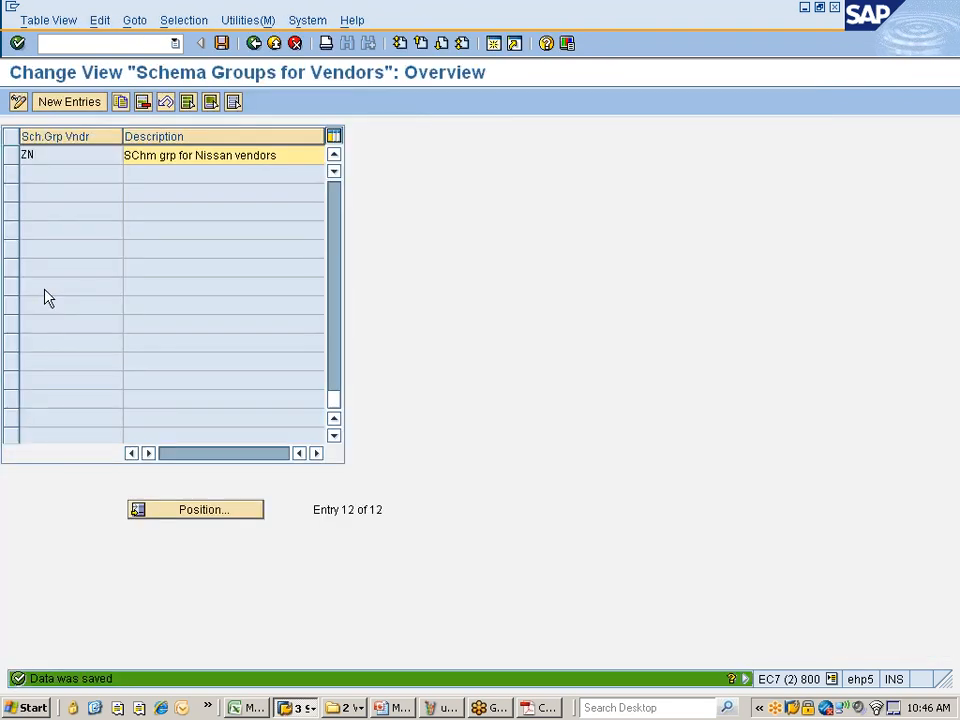
{"action": "left_click", "coordinate": [253, 45]}
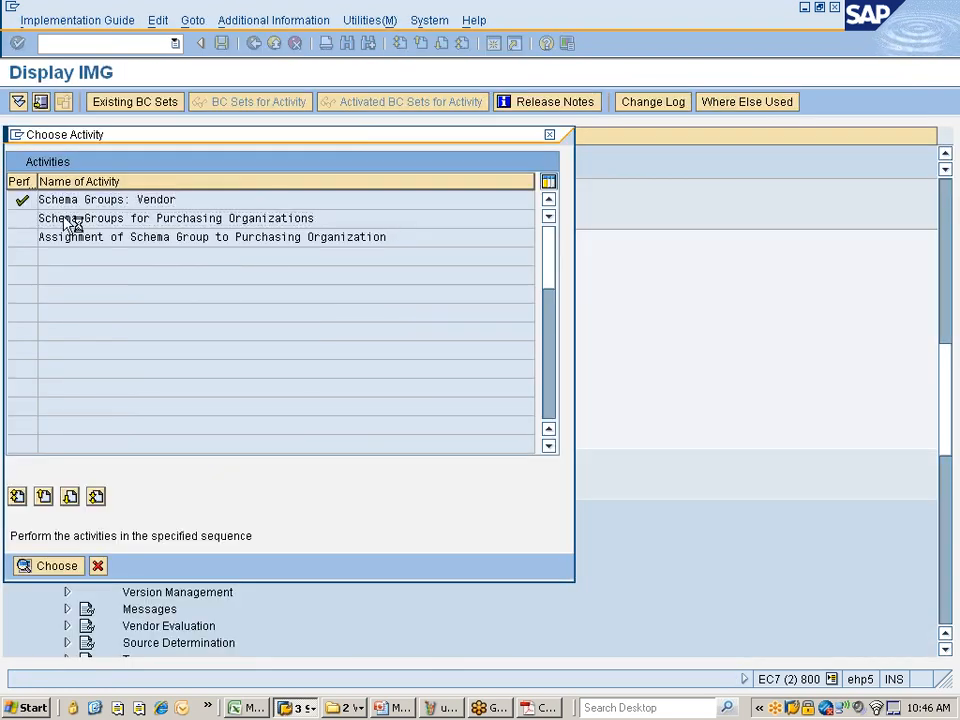
Step: In Schema Groups for Purchasing Organizations, copy entry 0001 as ZNIS with the description "SChm grp for NISSAN Porgs"
{"action": "double_click", "coordinate": [70, 219]}
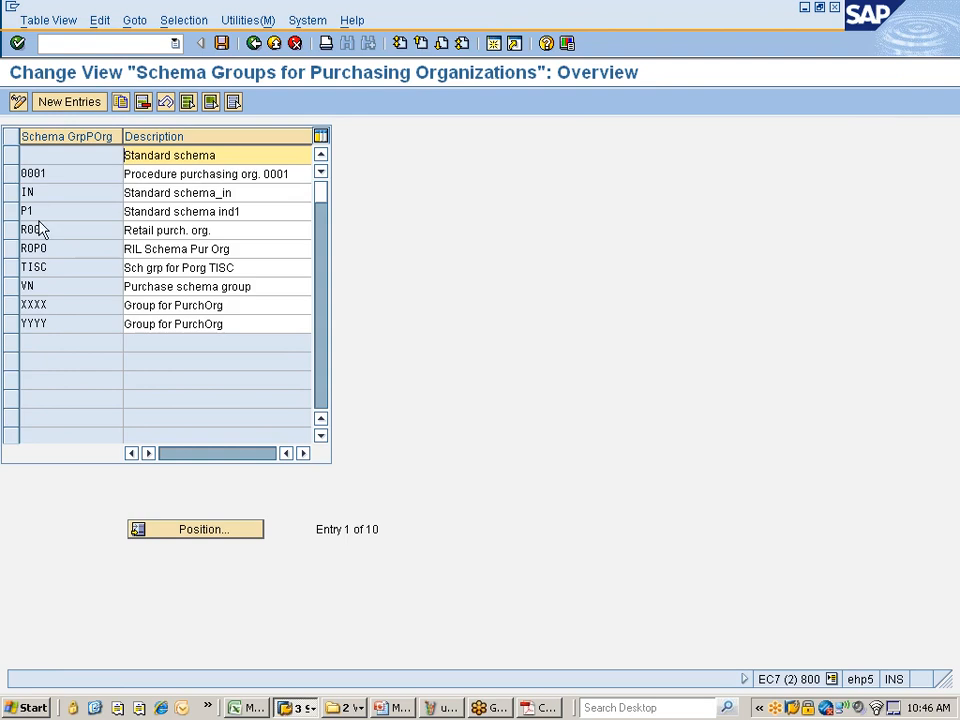
{"action": "left_click", "coordinate": [12, 175]}
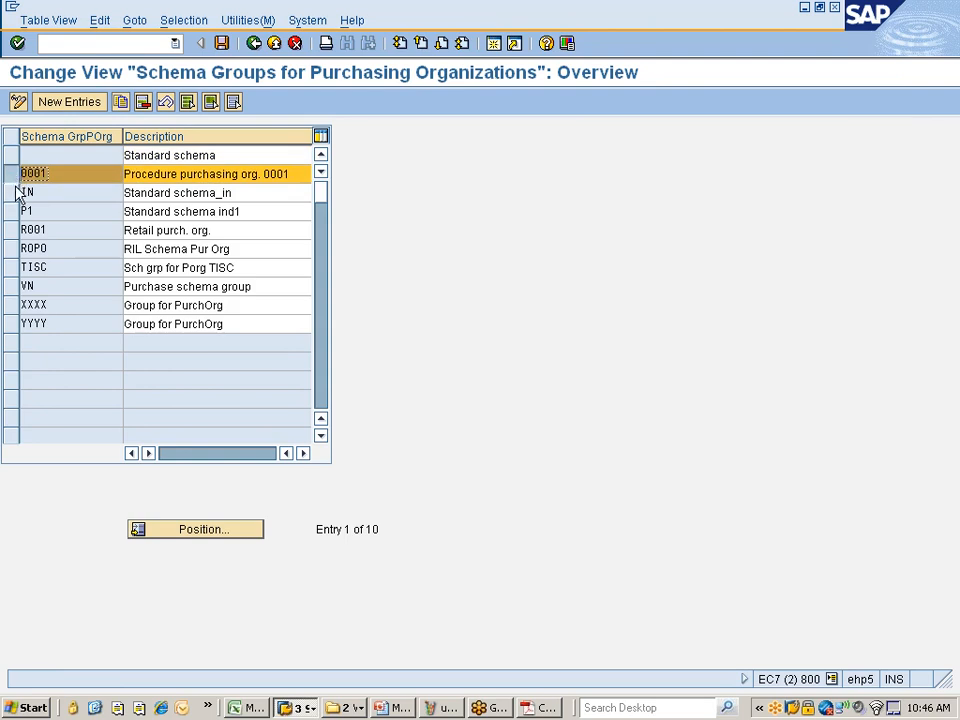
{"action": "left_click", "coordinate": [119, 101]}
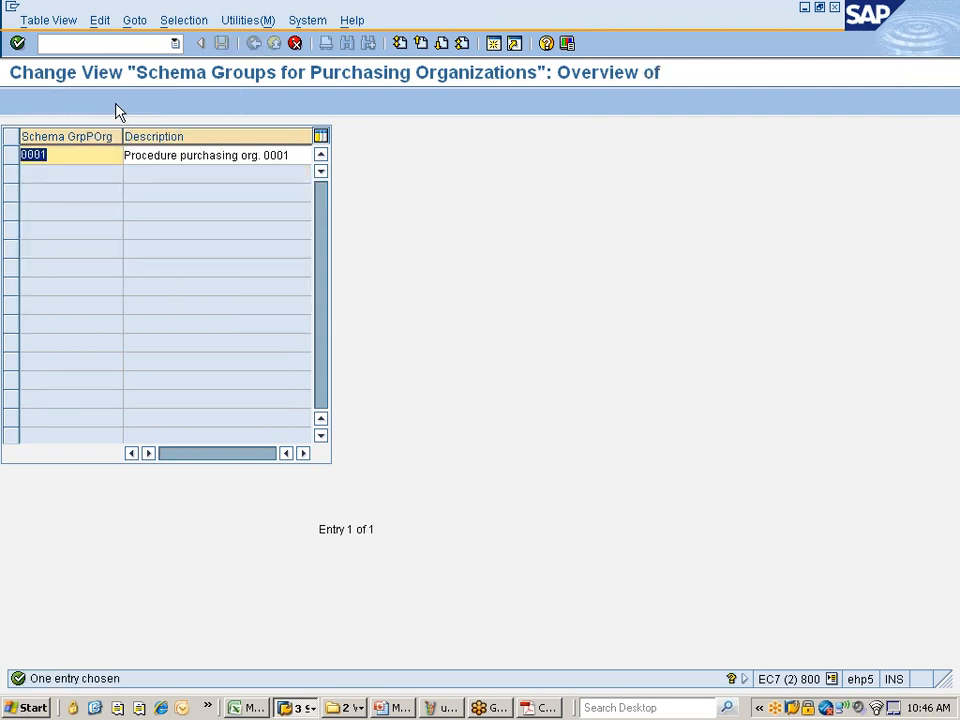
{"action": "type", "text": "ZNIS"}
{"action": "key", "text": "Tab"}
{"action": "type", "text": "S"}
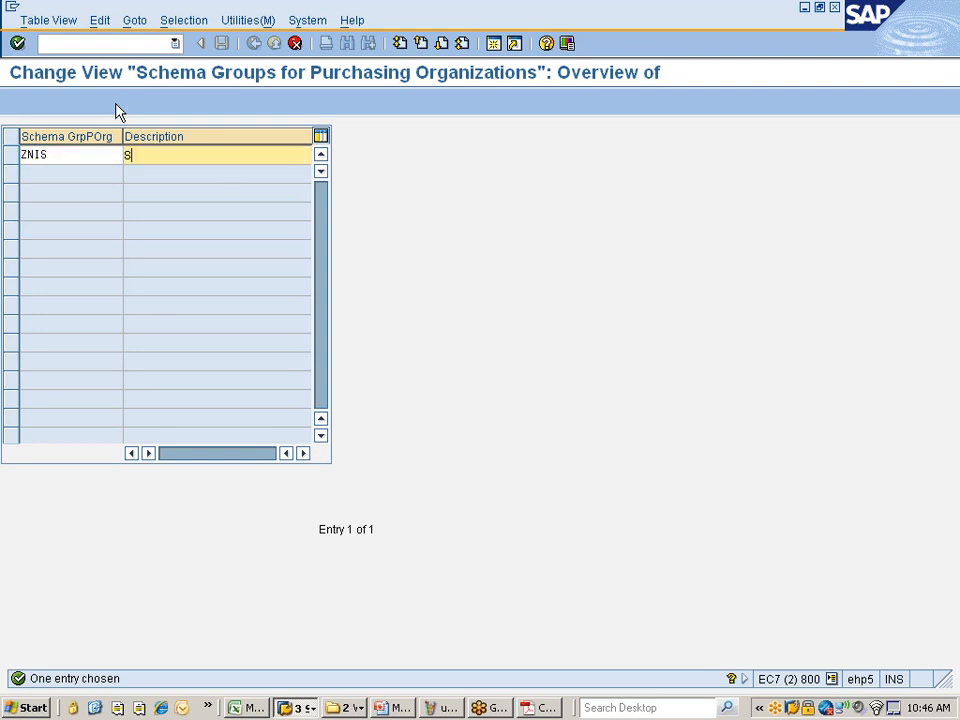
{"action": "type", "text": "Chm grp for N"}
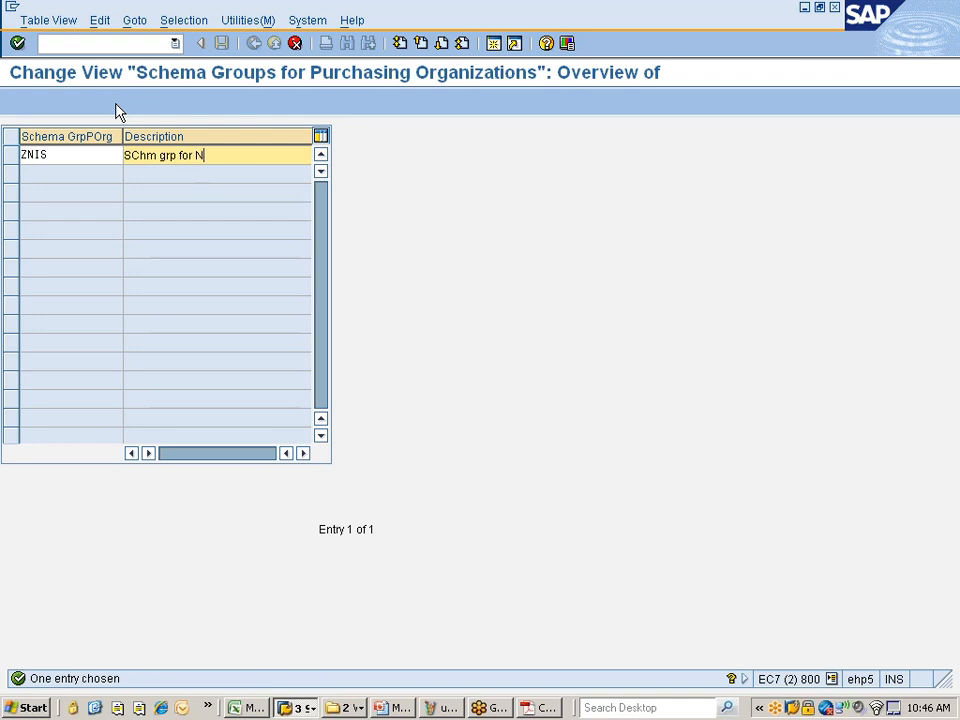
{"action": "type", "text": "ISSANPorgs"}
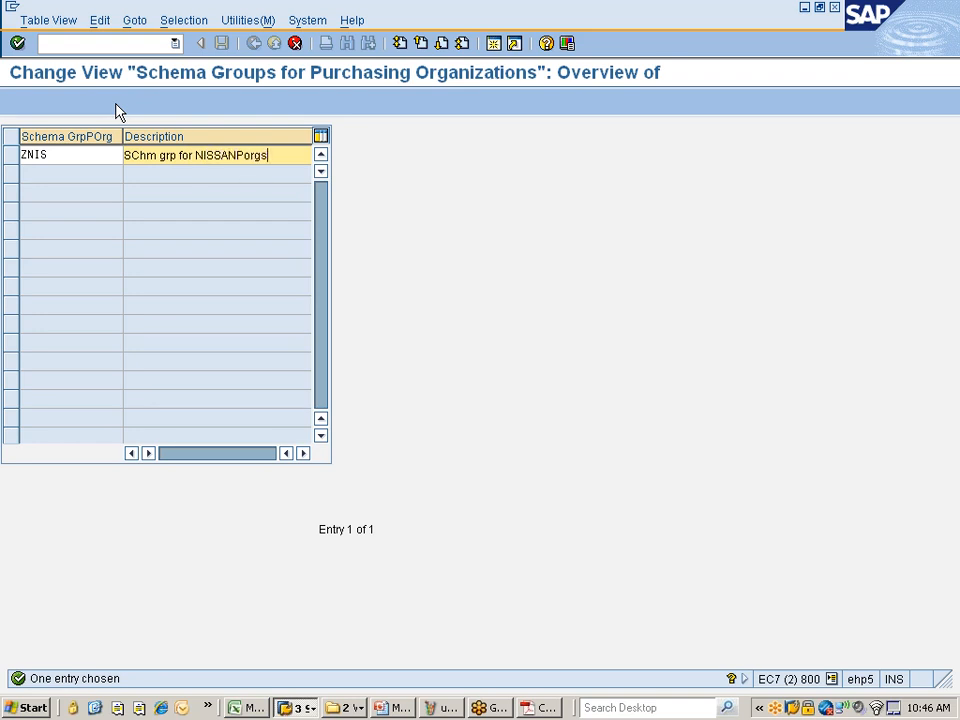
{"action": "key", "text": "Left"}
{"action": "key", "text": "Left"}
{"action": "key", "text": "Left"}
Step: Save the ZNIS purchasing organization schema group in the Nissan changes request and go back to the activity list
{"action": "key", "text": "Return"}
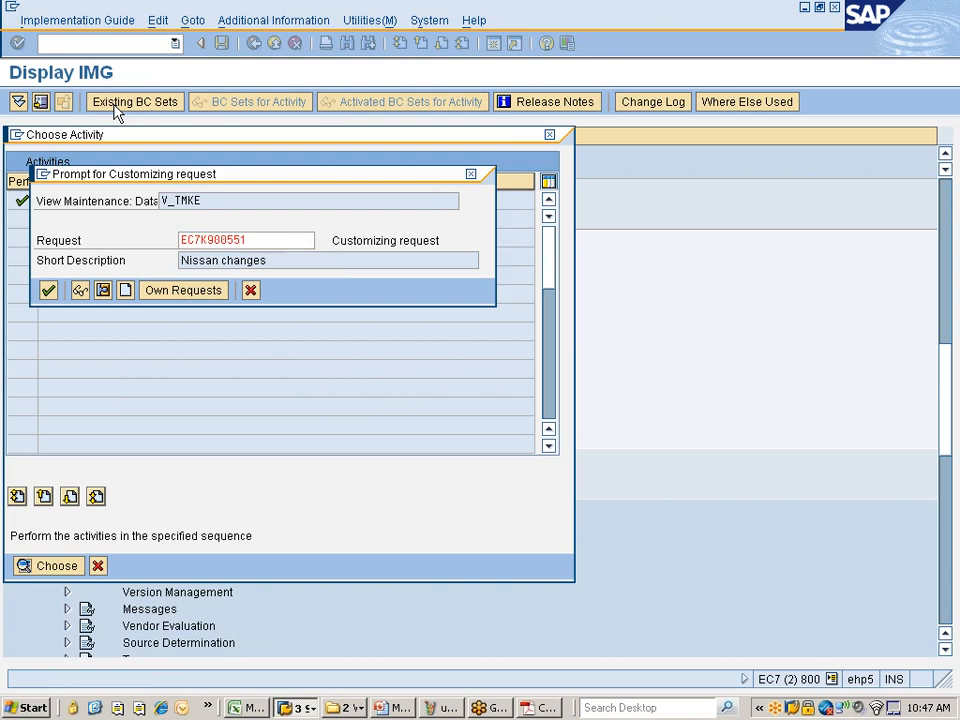
{"action": "key", "text": "Return"}
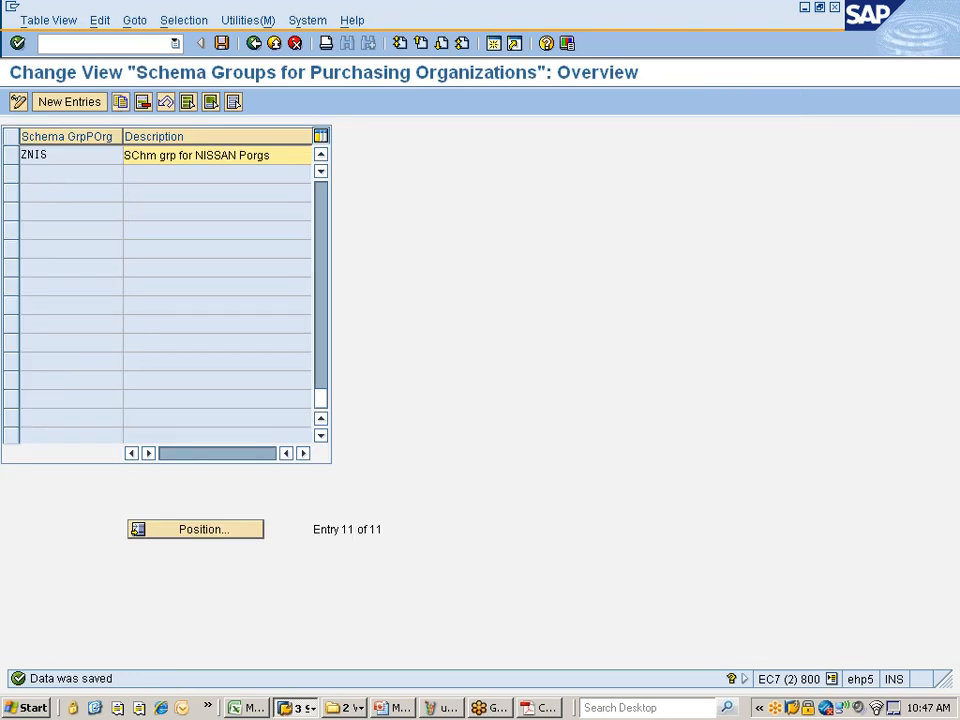
{"action": "left_click", "coordinate": [222, 45]}
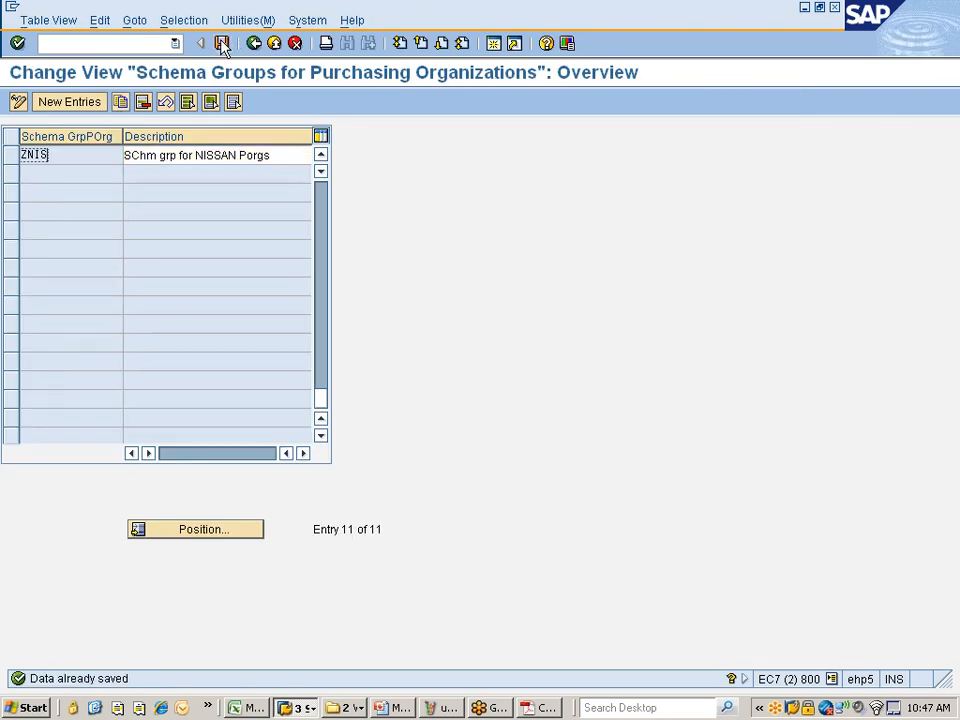
{"action": "left_click", "coordinate": [254, 43]}
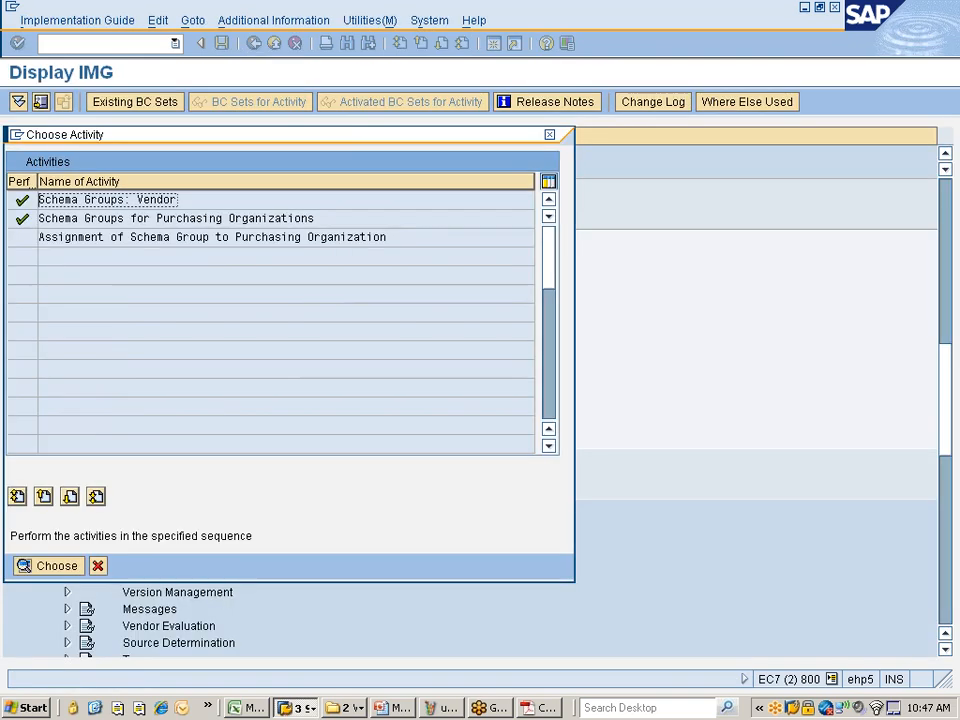
Step: Open the assignment of schema groups to purchasing organizations, locate 777C, and assign it schema group ZNIS
{"action": "double_click", "coordinate": [258, 238]}
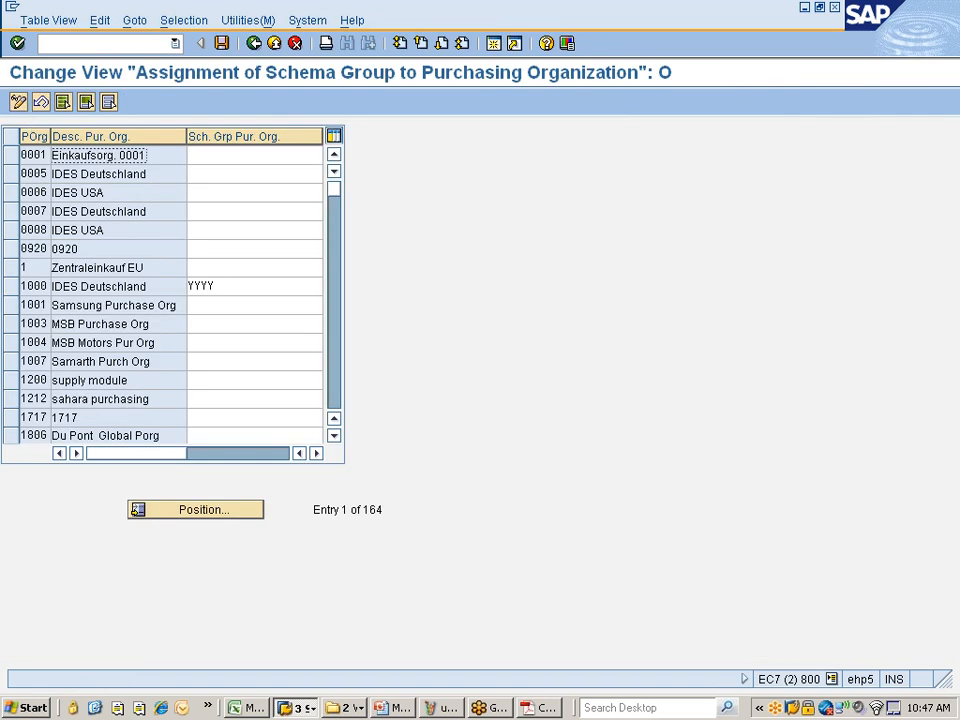
{"action": "left_click", "coordinate": [150, 510]}
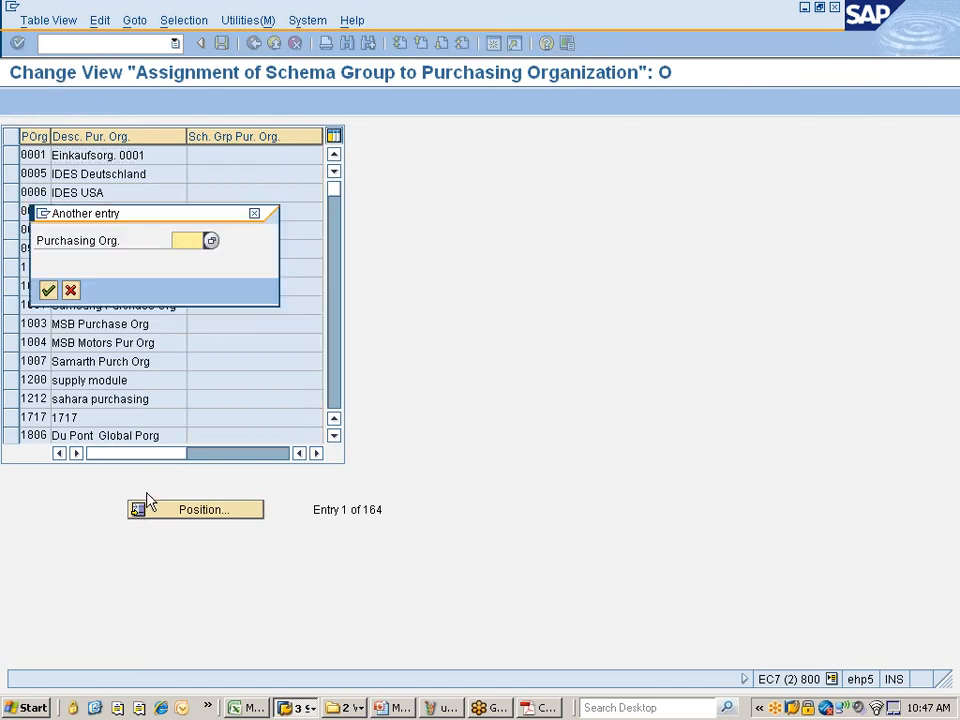
{"action": "type", "text": "777C"}
{"action": "key", "text": "Return"}
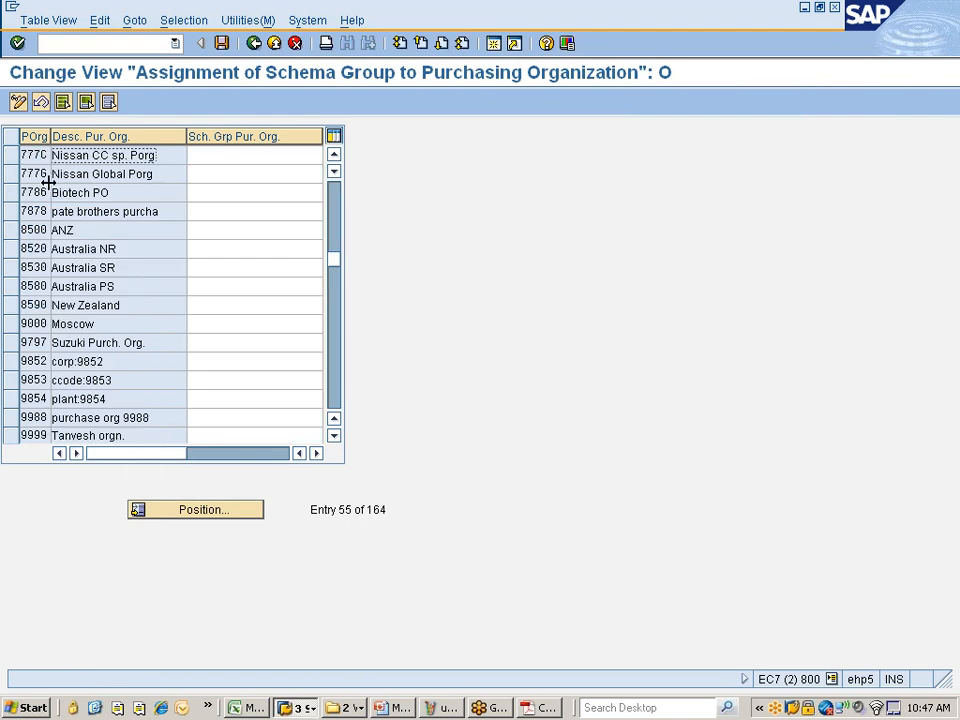
{"action": "left_click", "coordinate": [254, 155]}
{"action": "left_click_drag", "start_coordinate": [187, 136], "coordinate": [160, 137]}
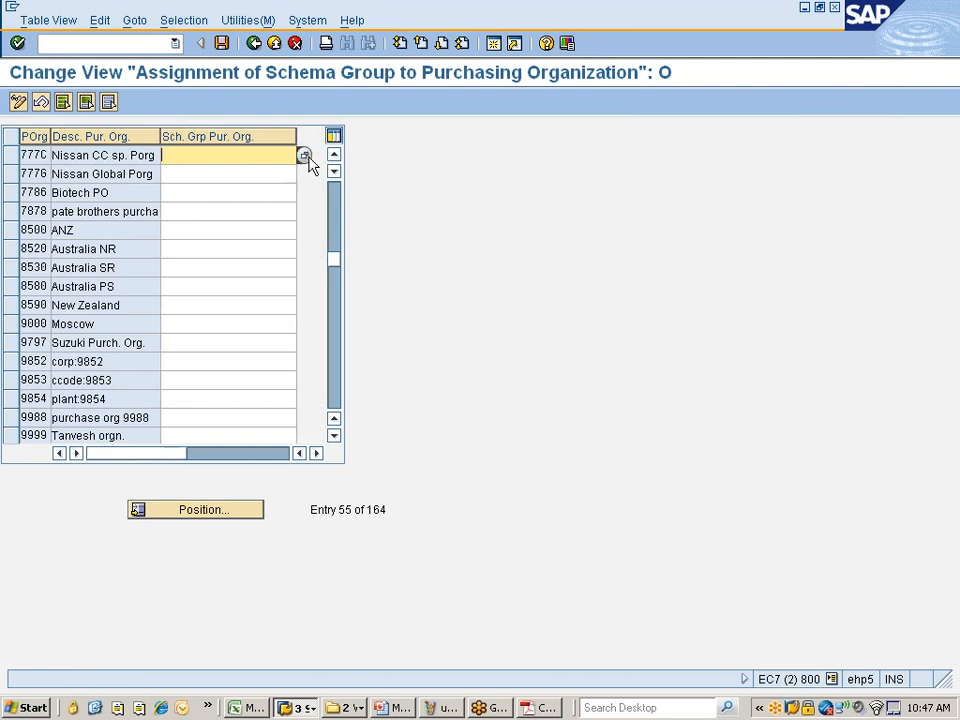
{"action": "left_click", "coordinate": [303, 155]}
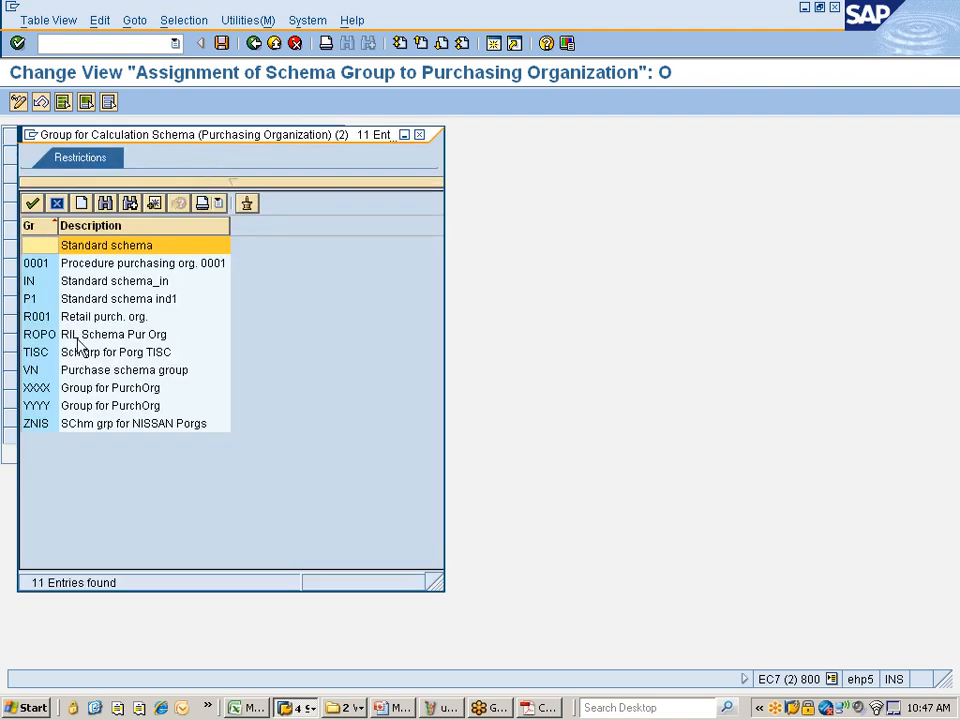
{"action": "left_click", "coordinate": [36, 424]}
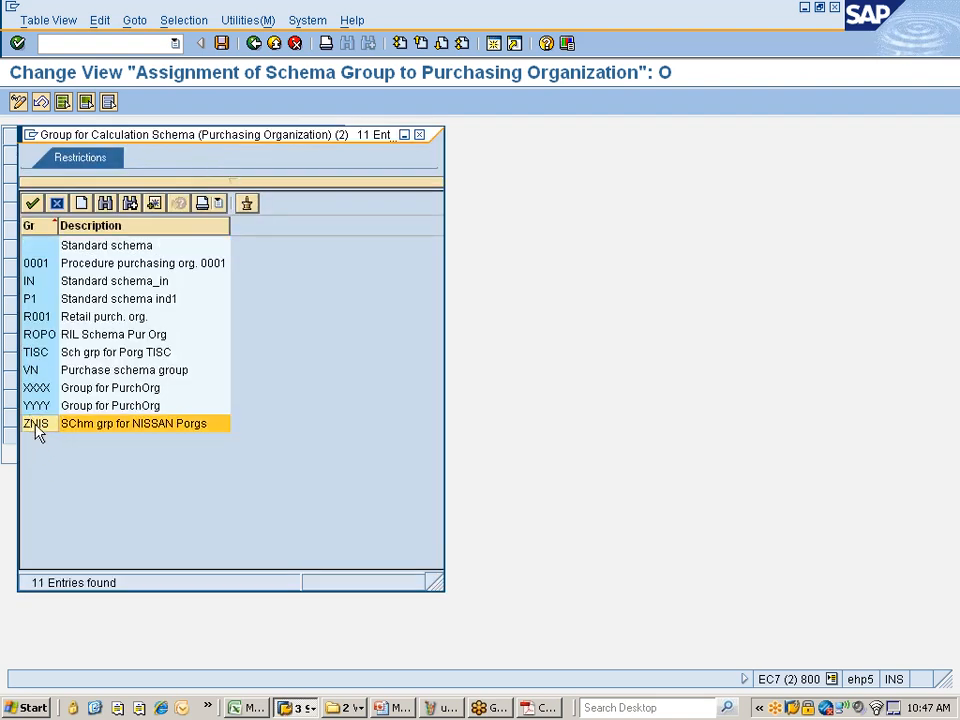
{"action": "double_click", "coordinate": [36, 424]}
Step: Copy schema group ZNIS to the Nissan Global Porg row and save both assignments in the Nissan changes request
{"action": "left_click_drag", "start_coordinate": [190, 155], "coordinate": [161, 155]}
{"action": "key", "text": "ctrl+c"}
{"action": "left_click", "coordinate": [200, 174]}
{"action": "key", "text": "ctrl+v"}
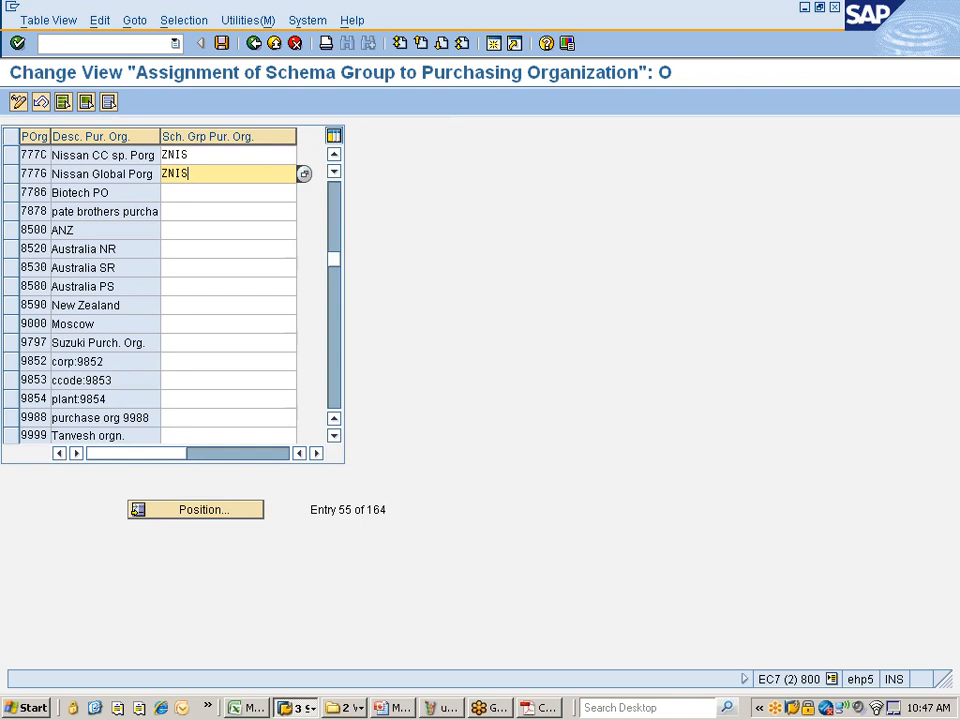
{"action": "left_click", "coordinate": [223, 44]}
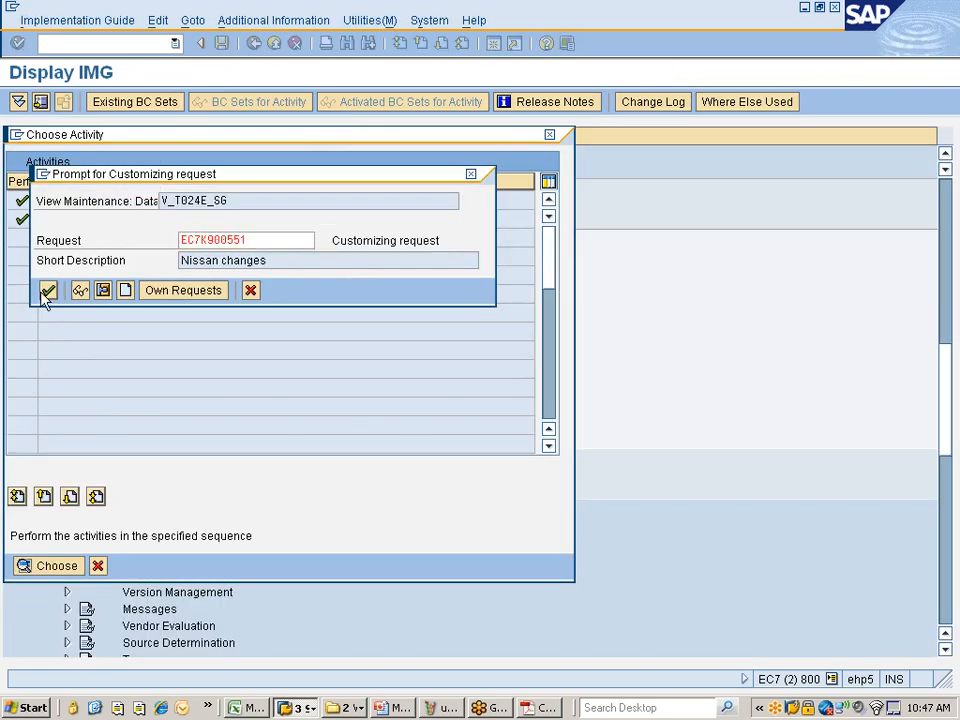
{"action": "left_click", "coordinate": [47, 291]}
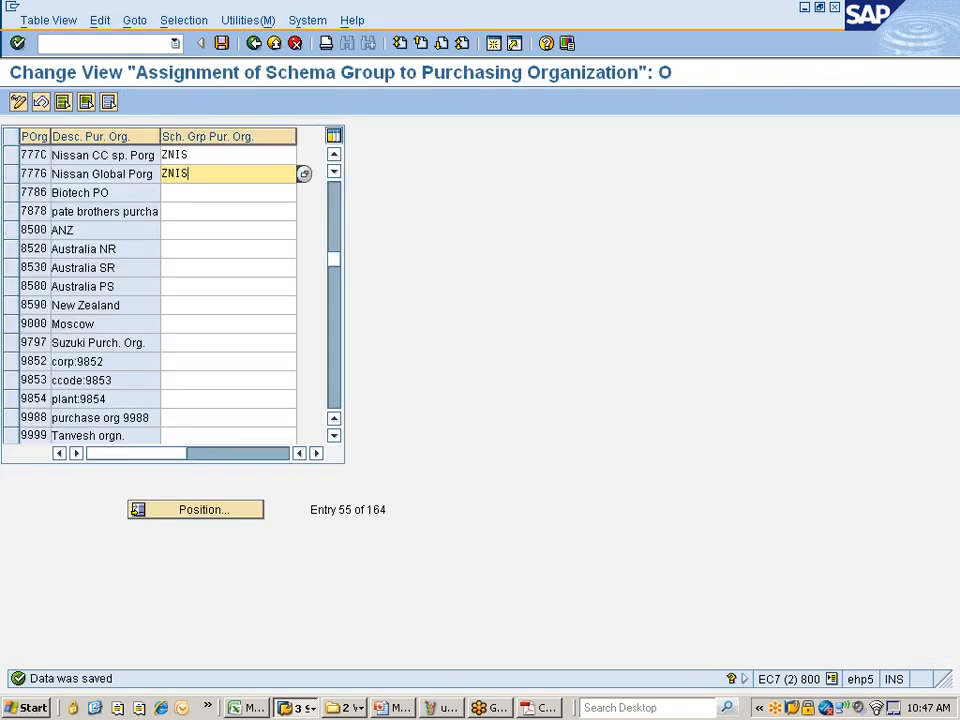
Step: Switch to the Paint diagram and add ZNIS beside the purchasing organization schema group and ZN above the vendor schema group
{"action": "key", "text": "alt+Tab"}
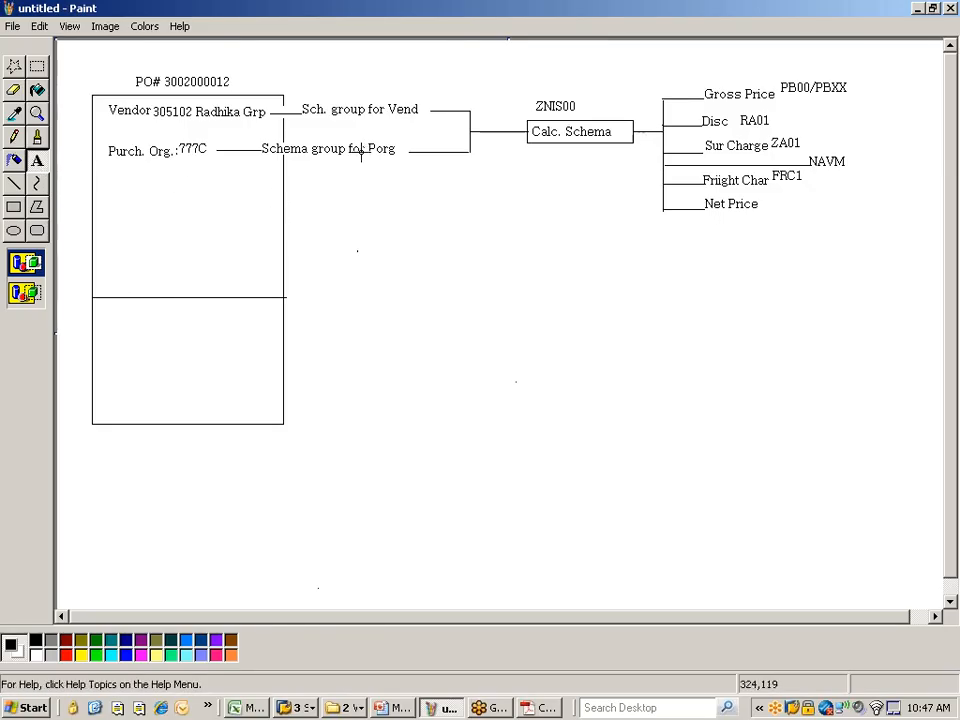
{"action": "left_click_drag", "start_coordinate": [405, 137], "coordinate": [451, 150]}
{"action": "type", "text": "ZNIS"}
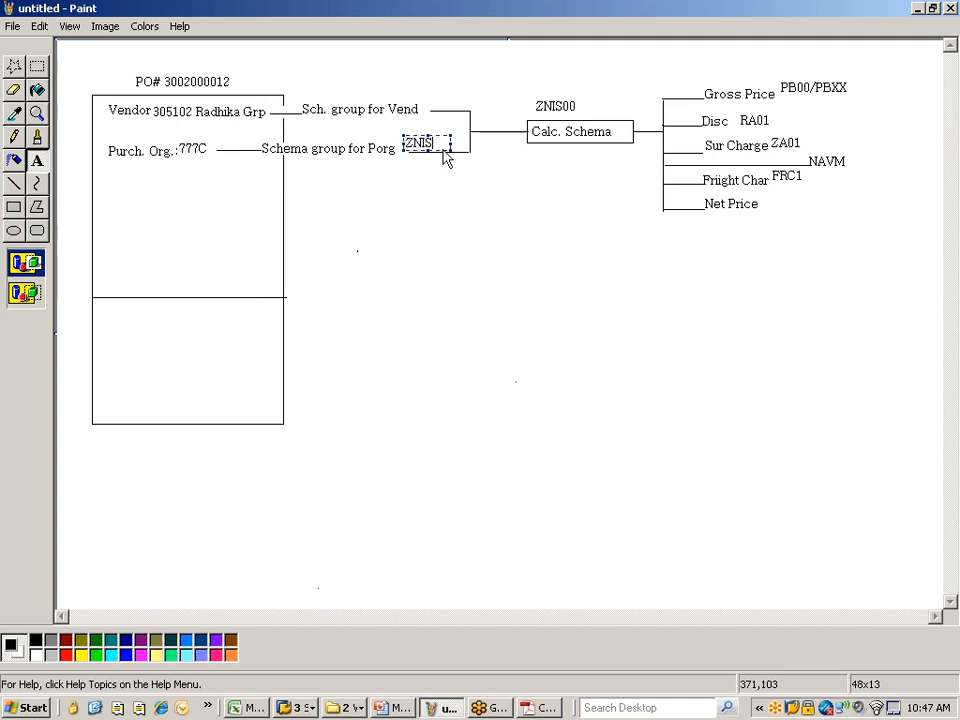
{"action": "left_click", "coordinate": [386, 195]}
{"action": "left_click_drag", "start_coordinate": [376, 87], "coordinate": [425, 100]}
{"action": "type", "text": "ZN"}
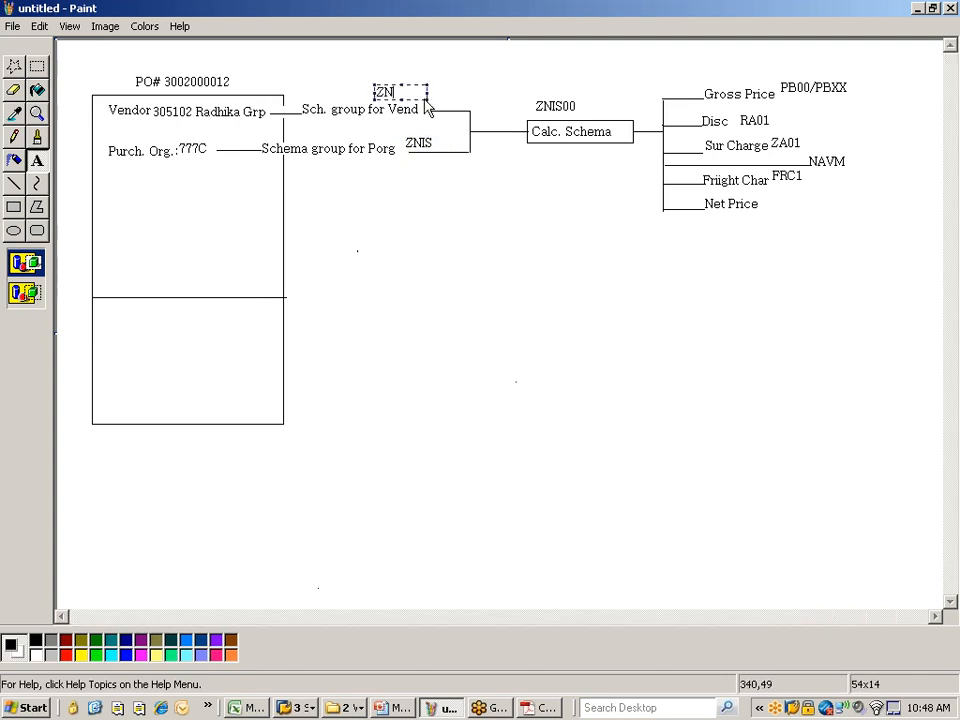
{"action": "left_click", "coordinate": [404, 202]}
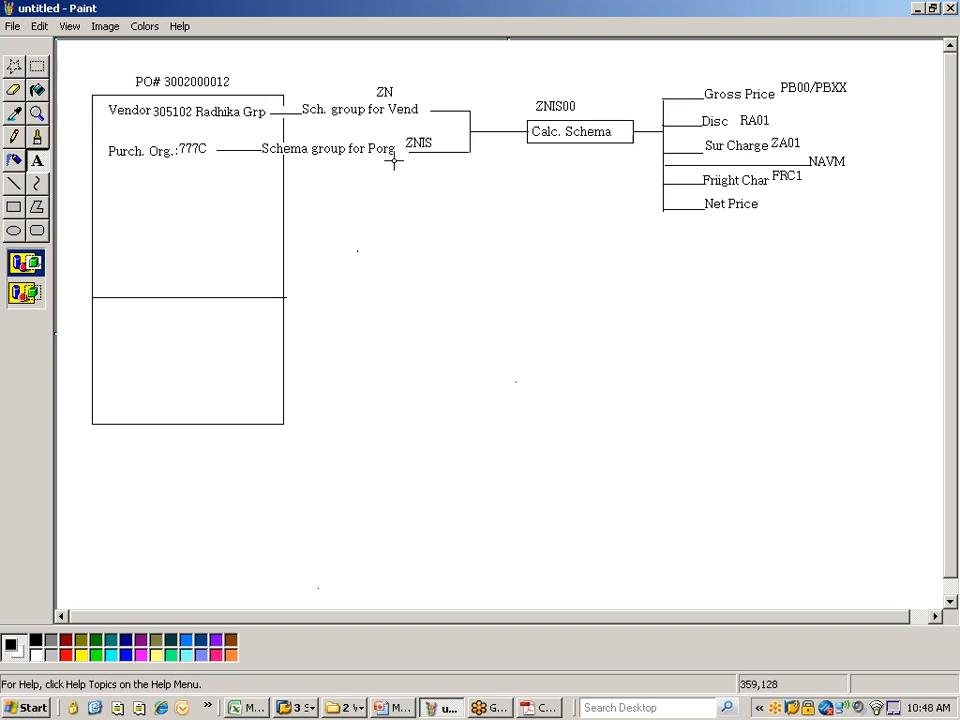
Step: Return to SAP, save the assignments, and open vendor mass maintenance in a new session with /oxk99
{"action": "key", "text": "alt+Tab"}
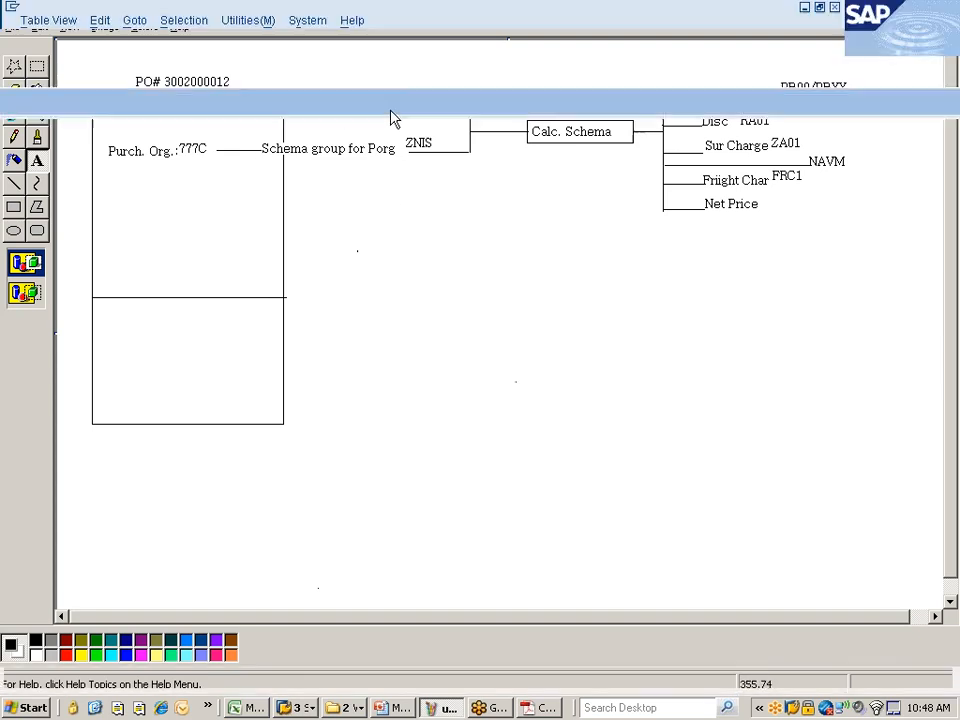
{"action": "left_click", "coordinate": [222, 44]}
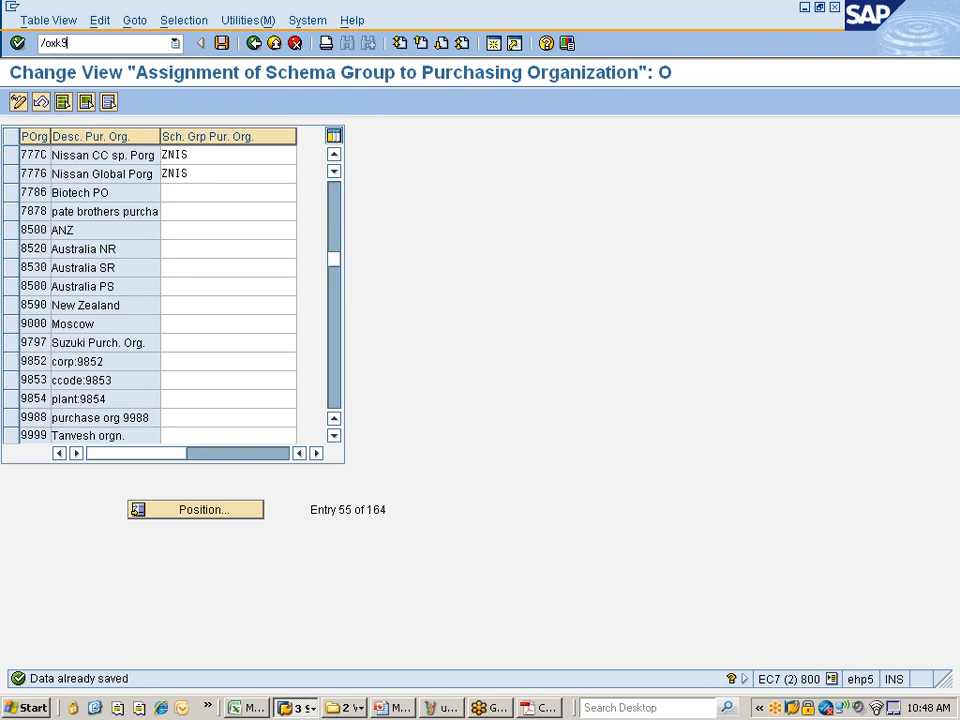
{"action": "type", "text": "/oxk99"}
{"action": "key", "text": "Return"}
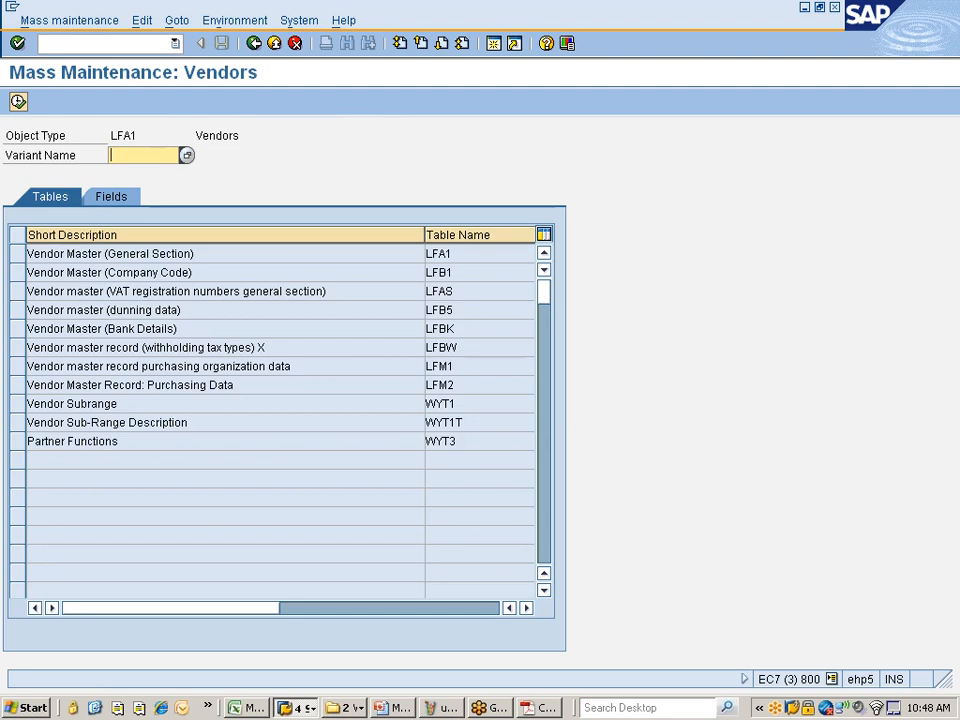
Step: Choose the vendor purchasing organization table LFM1 and its Schema Grp Vndr field, found by searching for schema, and execute the mass maintenance
{"action": "left_click", "coordinate": [18, 367]}
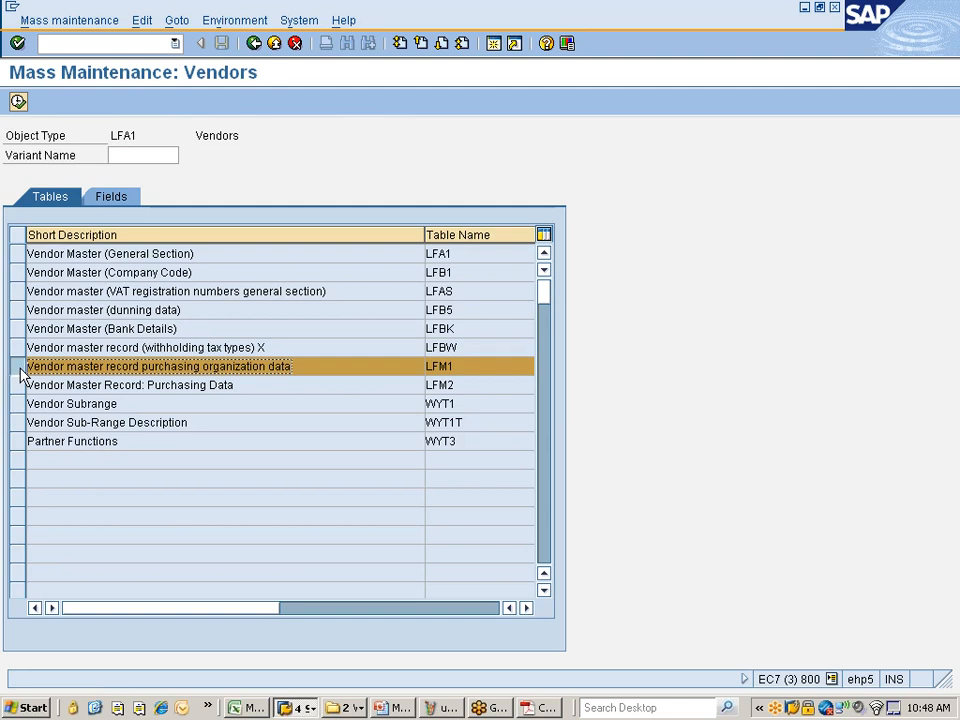
{"action": "left_click", "coordinate": [112, 197]}
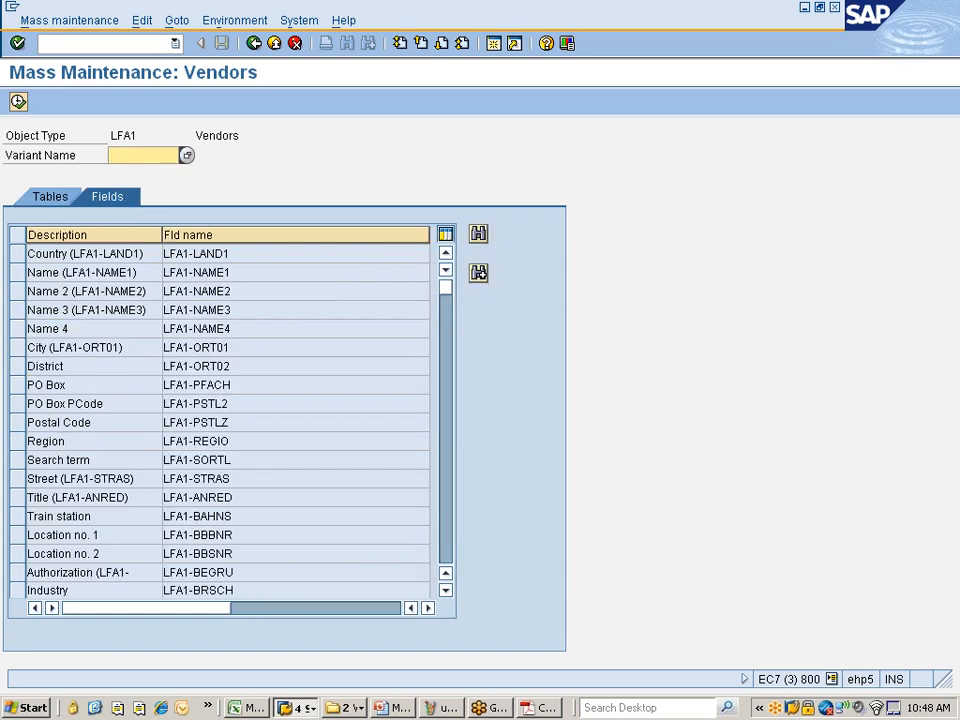
{"action": "left_click", "coordinate": [65, 591]}
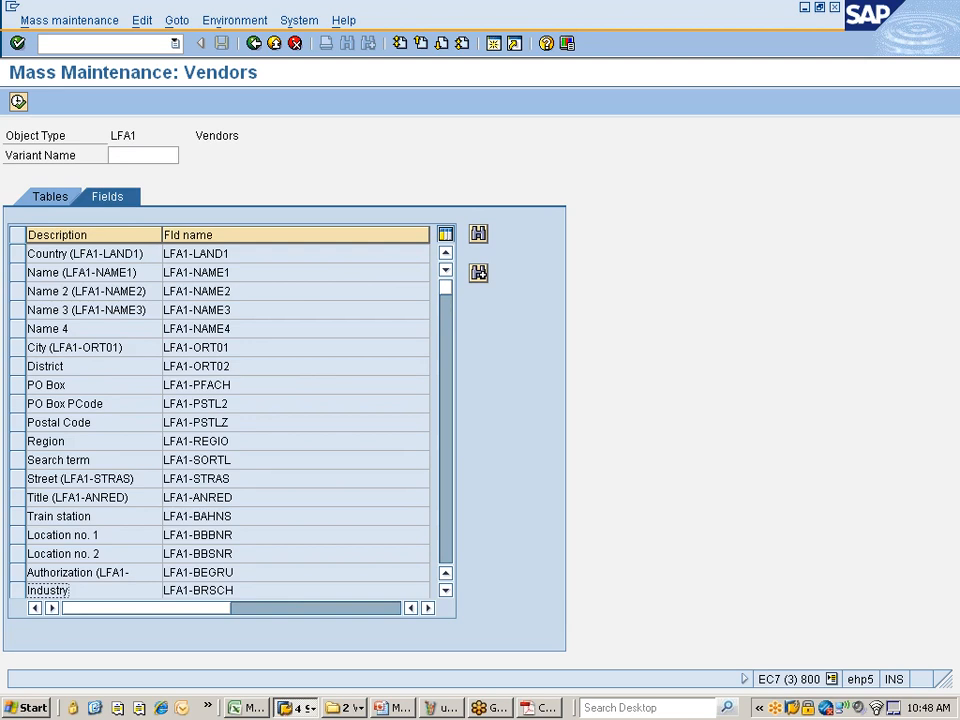
{"action": "key", "text": "Page_Down"}
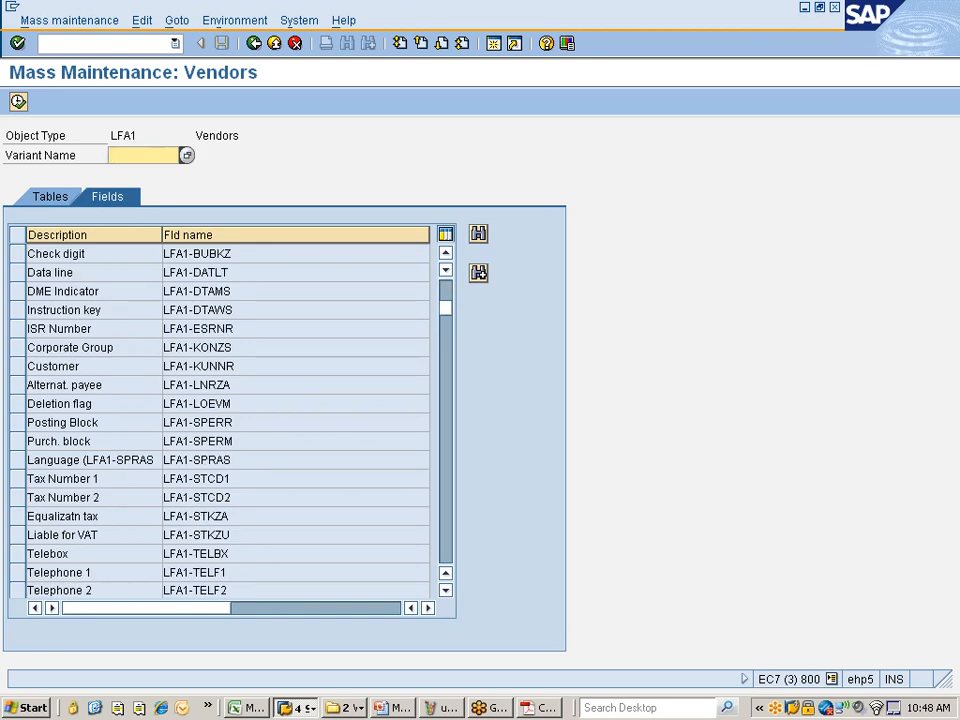
{"action": "left_click", "coordinate": [478, 233]}
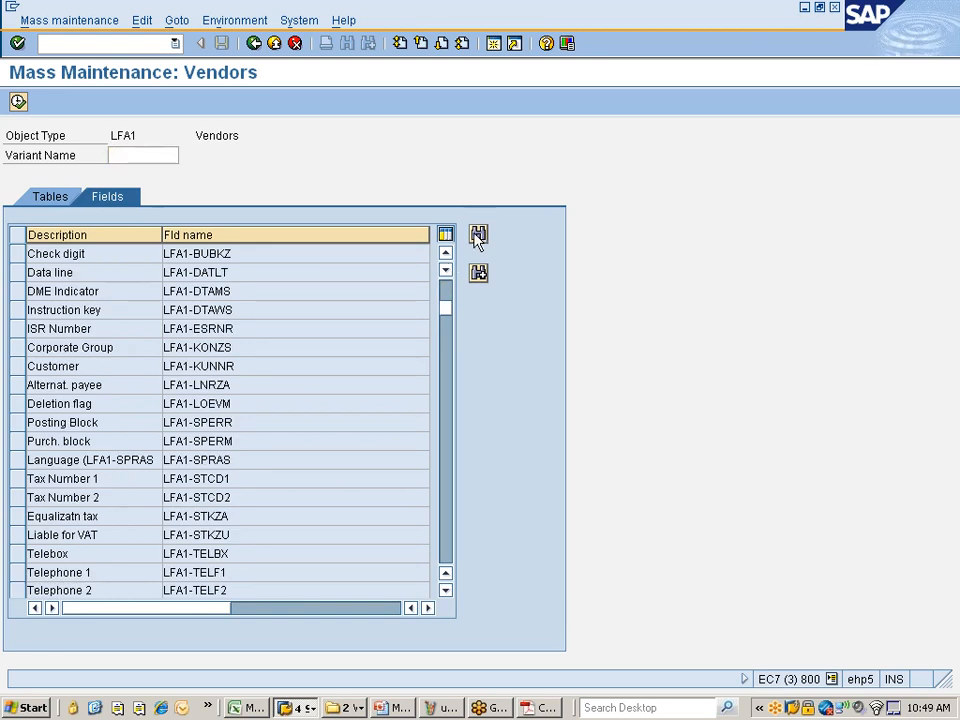
{"action": "type", "text": "schema"}
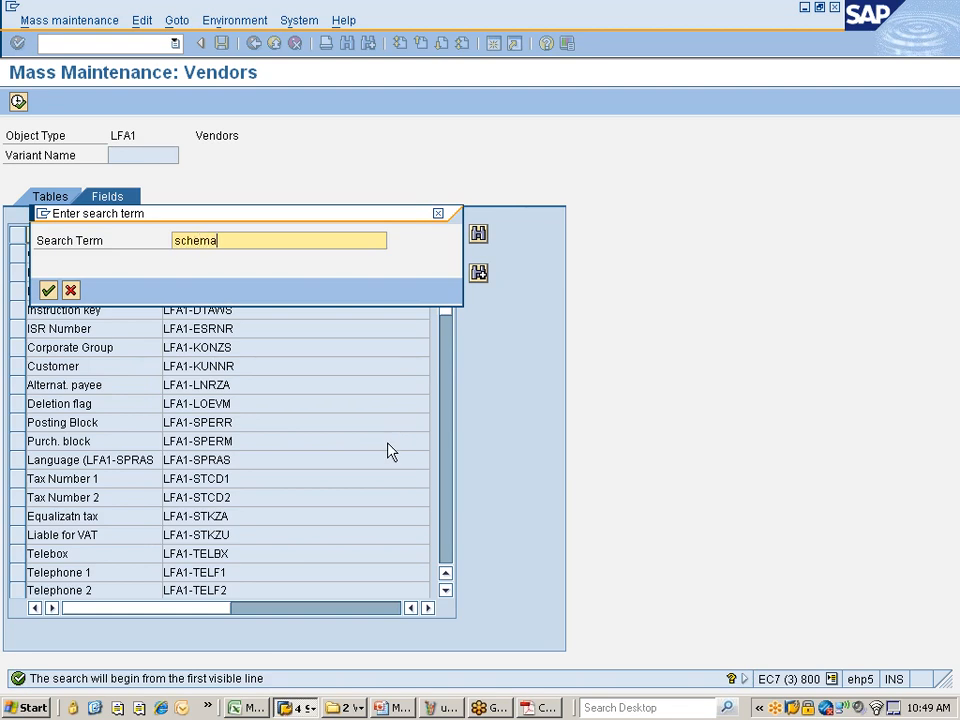
{"action": "key", "text": "Return"}
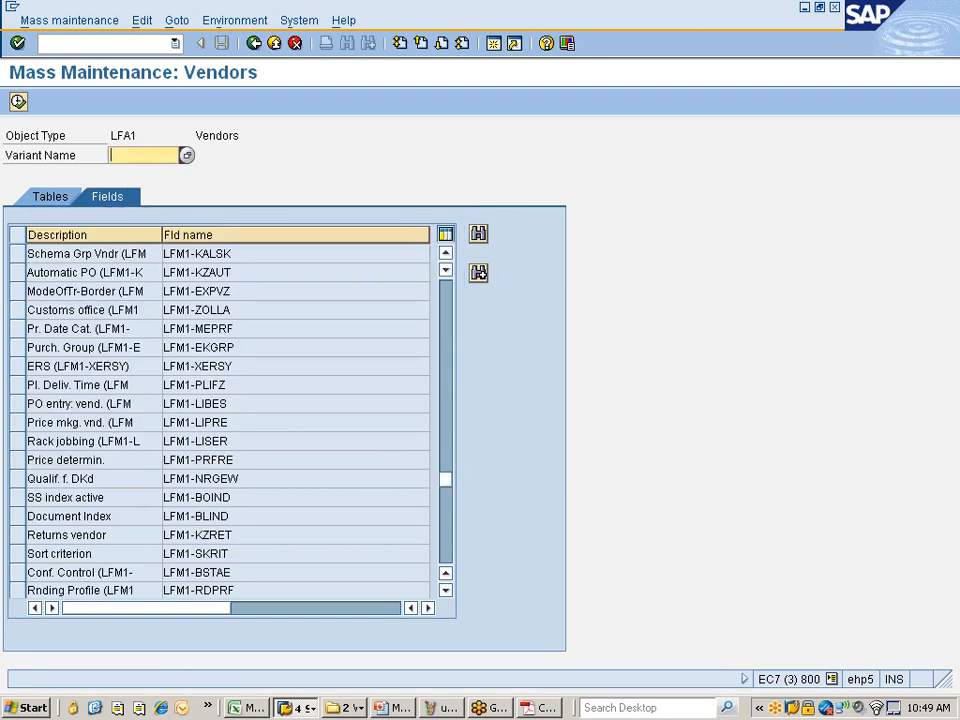
{"action": "left_click", "coordinate": [21, 258]}
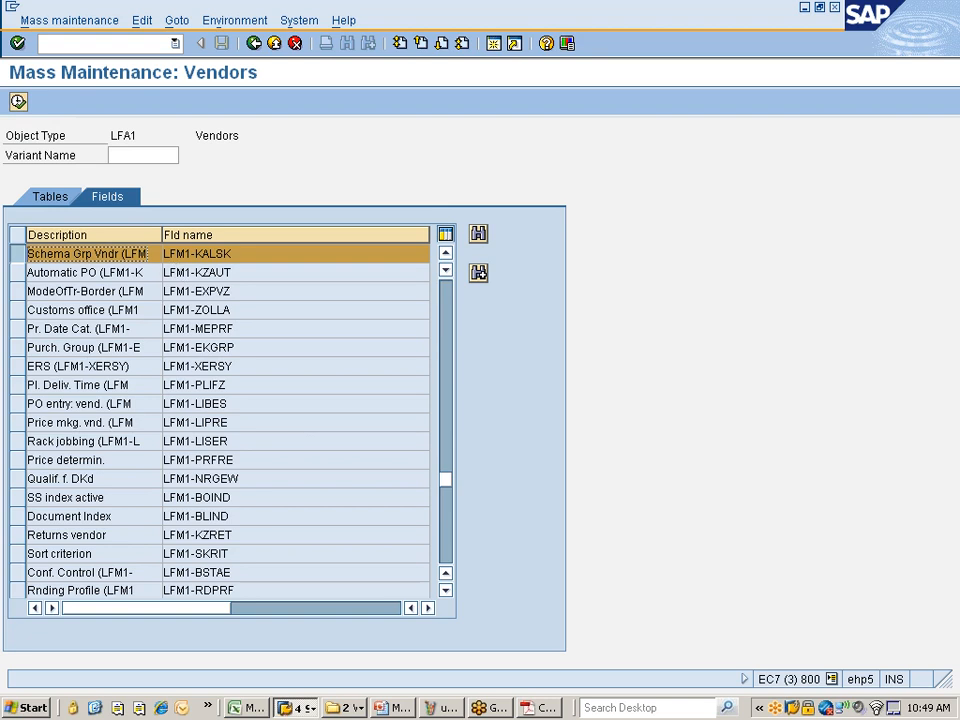
{"action": "left_click", "coordinate": [19, 102]}
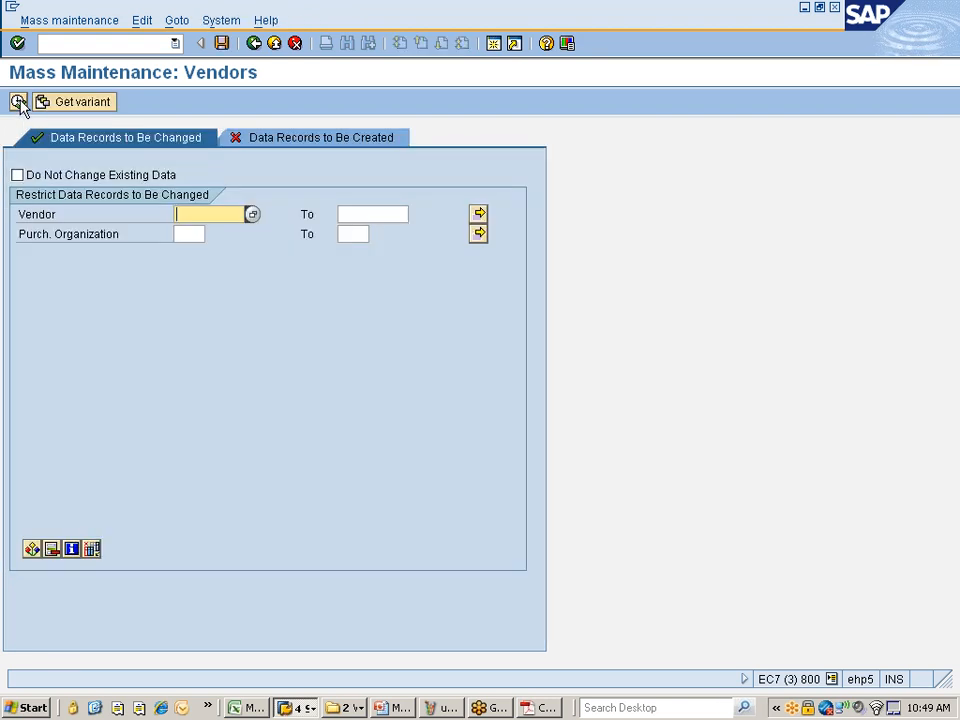
Step: Restrict the records to be changed to purchasing organizations 777G and 777C and list the matching vendor records
{"action": "left_click", "coordinate": [187, 234]}
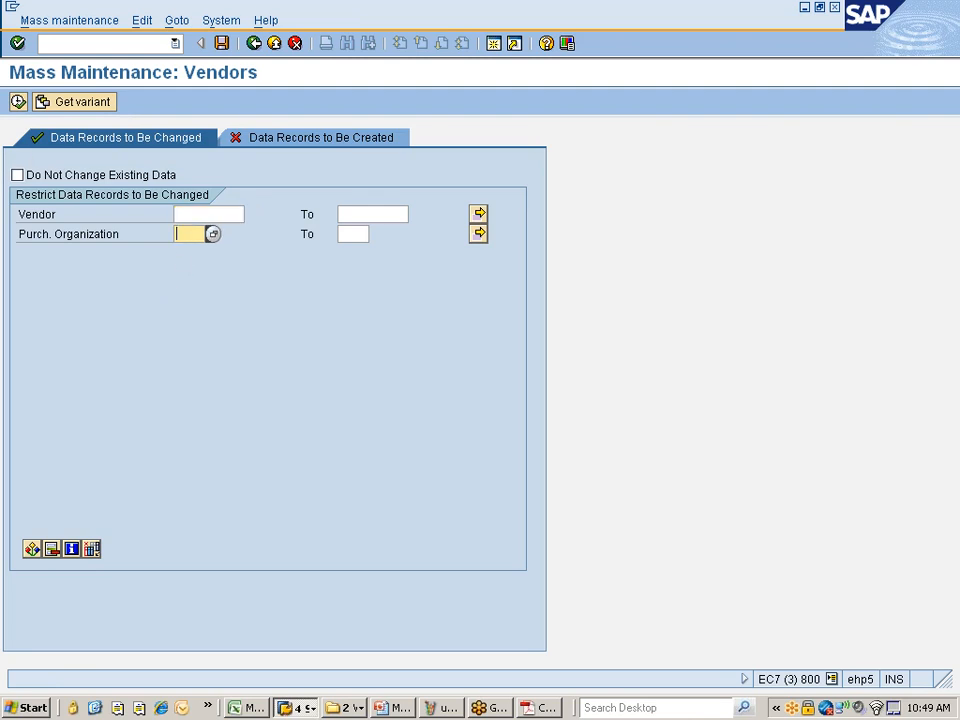
{"action": "type", "text": "7"}
{"action": "left_click", "coordinate": [182, 255]}
{"action": "left_click", "coordinate": [479, 234]}
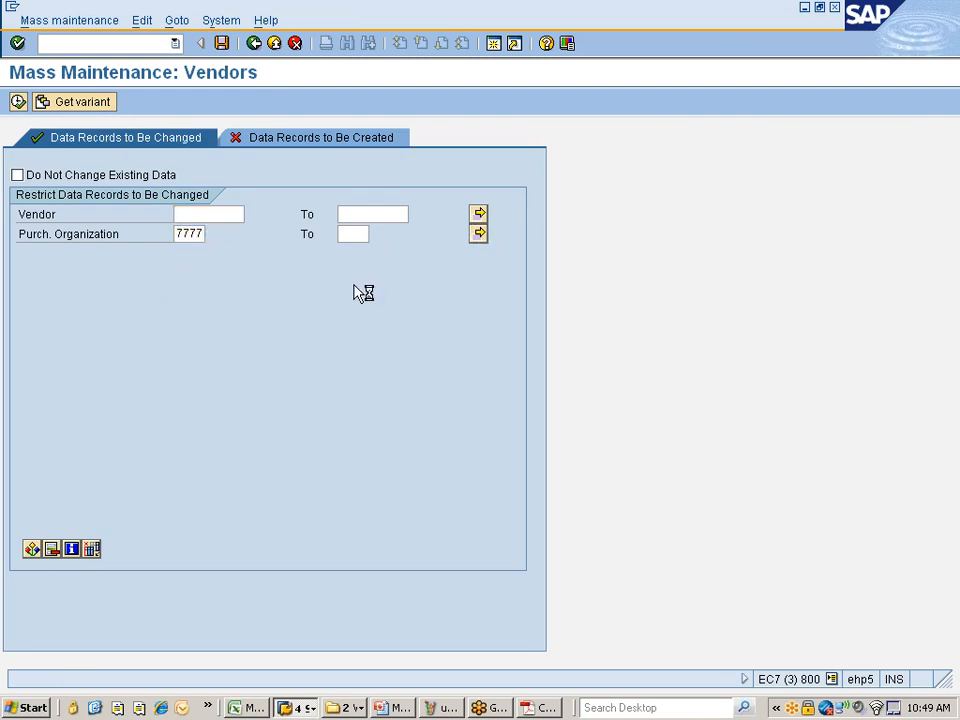
{"action": "left_click", "coordinate": [66, 259]}
{"action": "type", "text": "7770"}
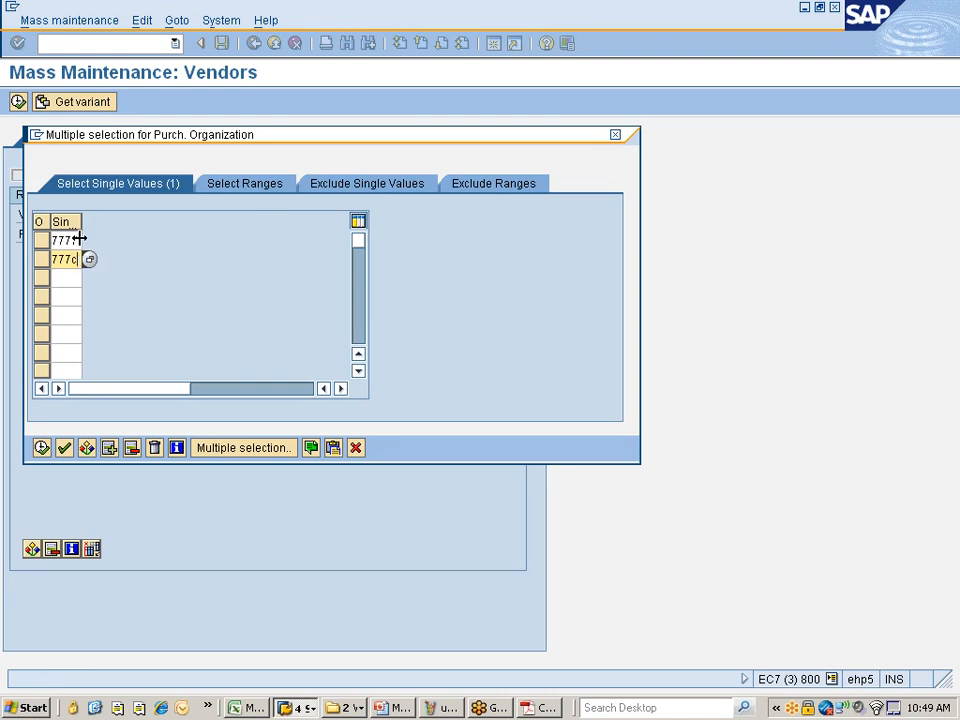
{"action": "key", "text": "Up"}
{"action": "key", "text": "BackSpace"}
{"action": "type", "text": "g"}
{"action": "key", "text": "Return"}
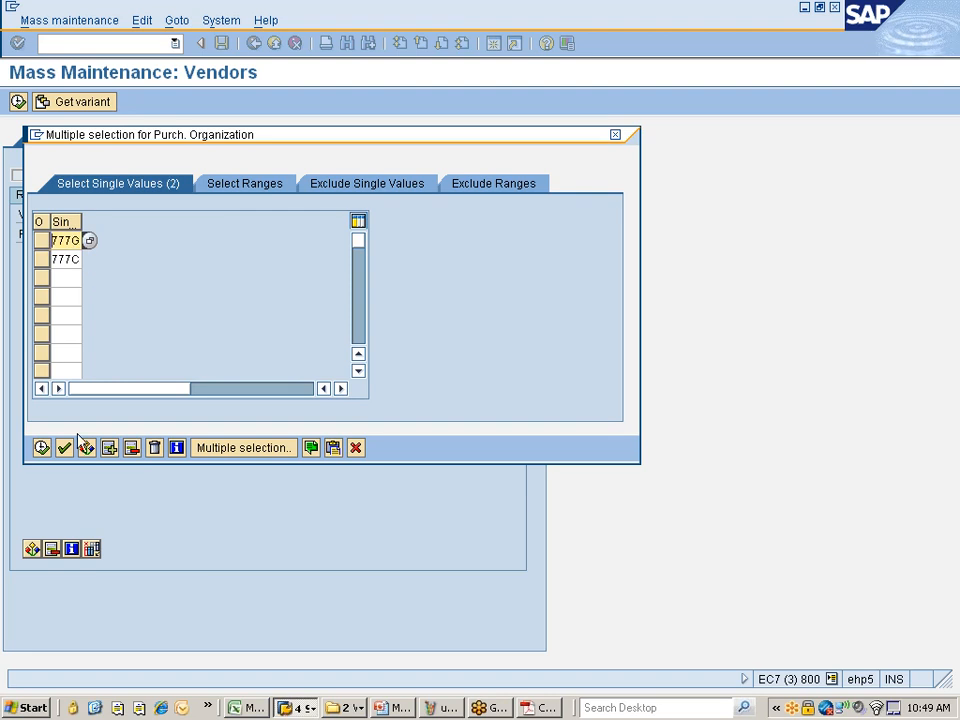
{"action": "left_click", "coordinate": [41, 447]}
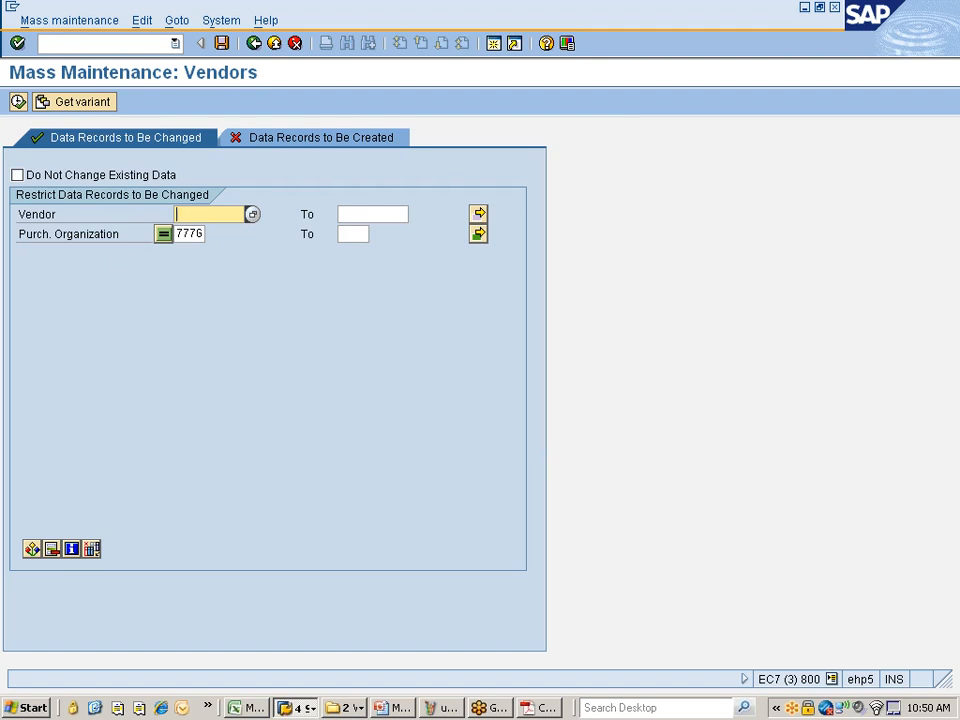
{"action": "left_click", "coordinate": [18, 103]}
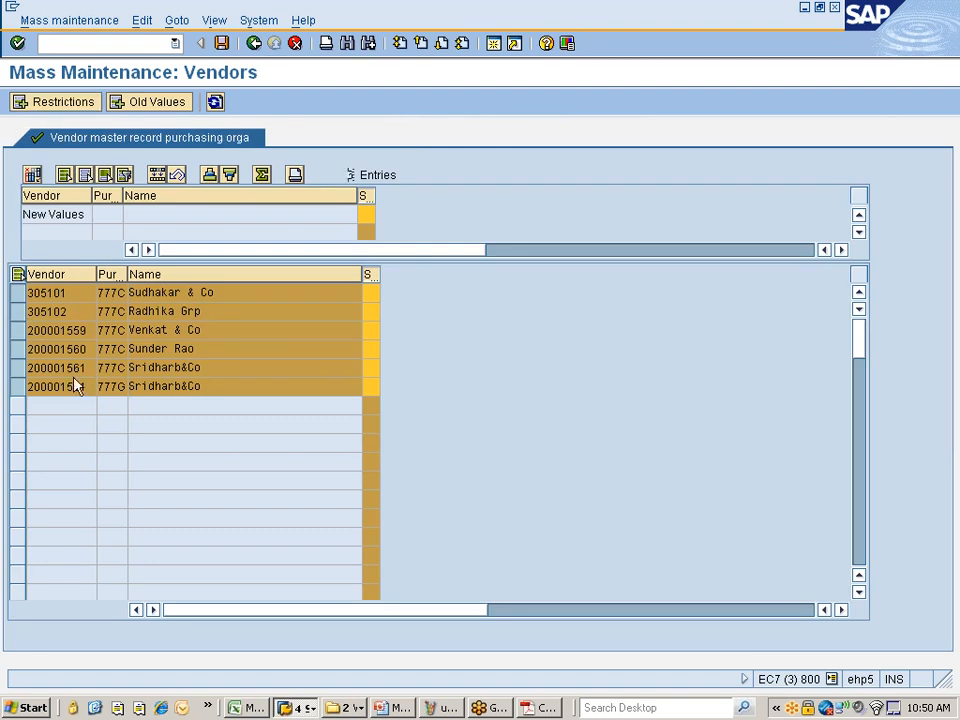
Step: Mass-change the vendor schema group to ZN for all listed vendor records and save
{"action": "left_click_drag", "start_coordinate": [376, 277], "coordinate": [424, 276]}
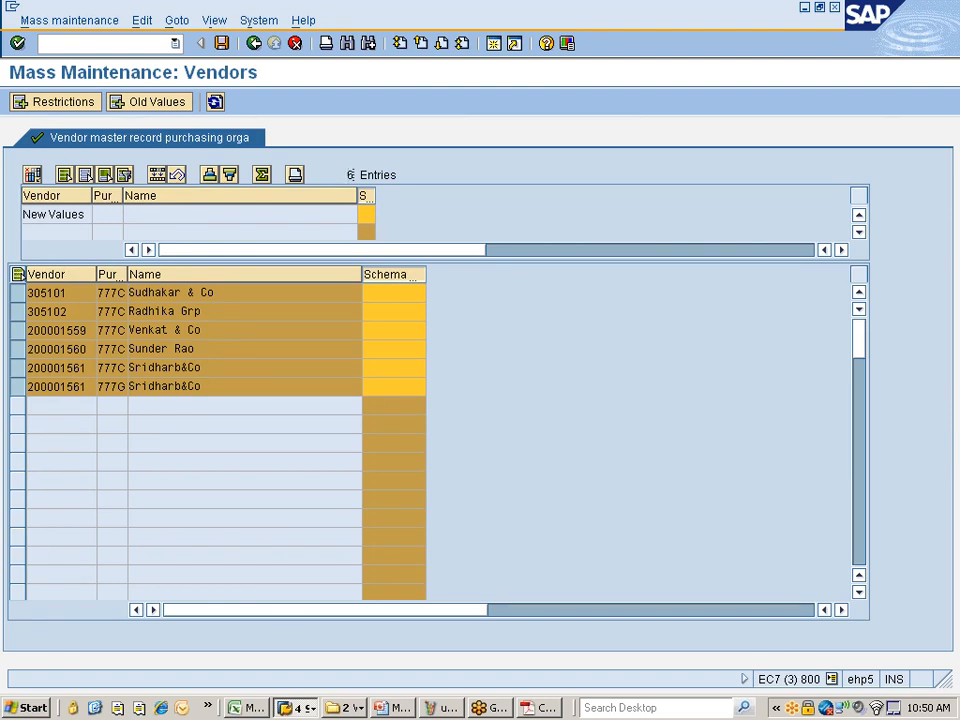
{"action": "left_click", "coordinate": [369, 214]}
{"action": "left_click", "coordinate": [388, 218]}
{"action": "double_click", "coordinate": [27, 447]}
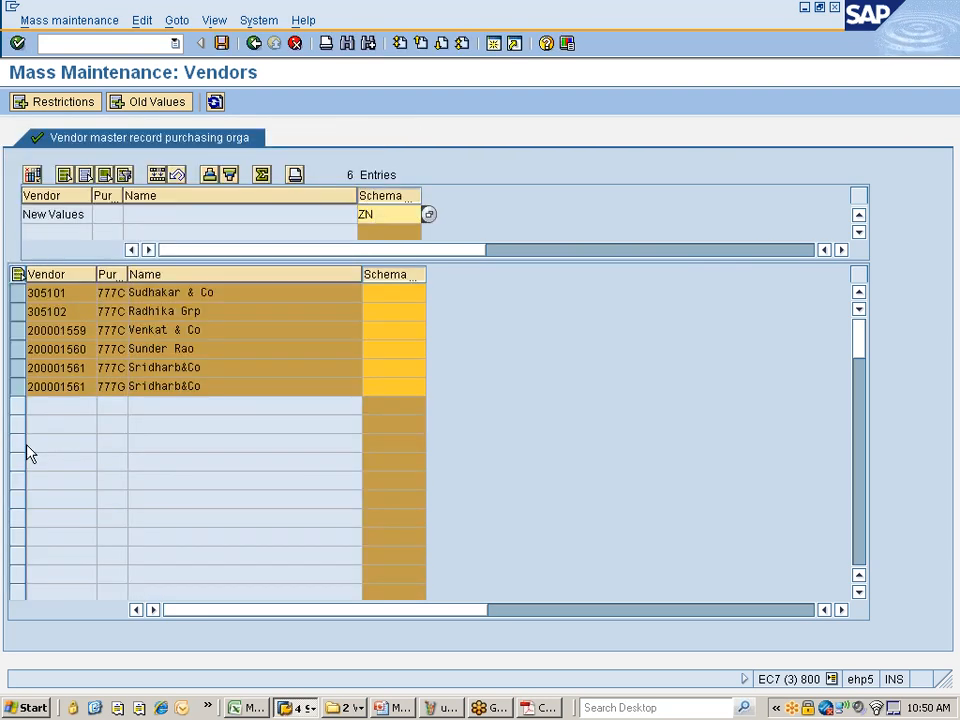
{"action": "left_click", "coordinate": [160, 176]}
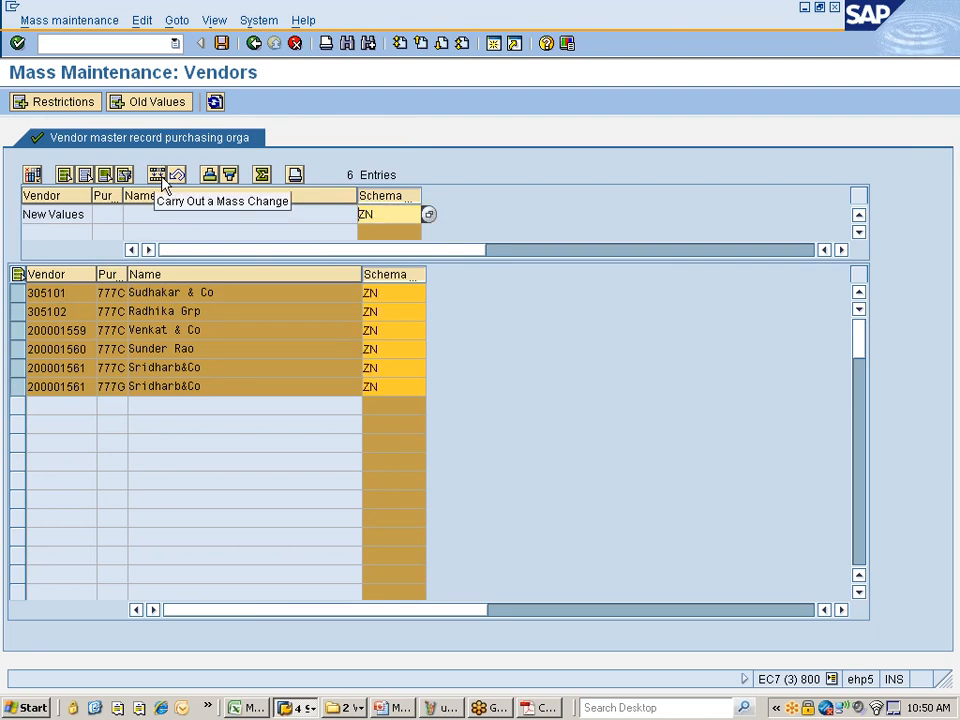
{"action": "left_click", "coordinate": [222, 44]}
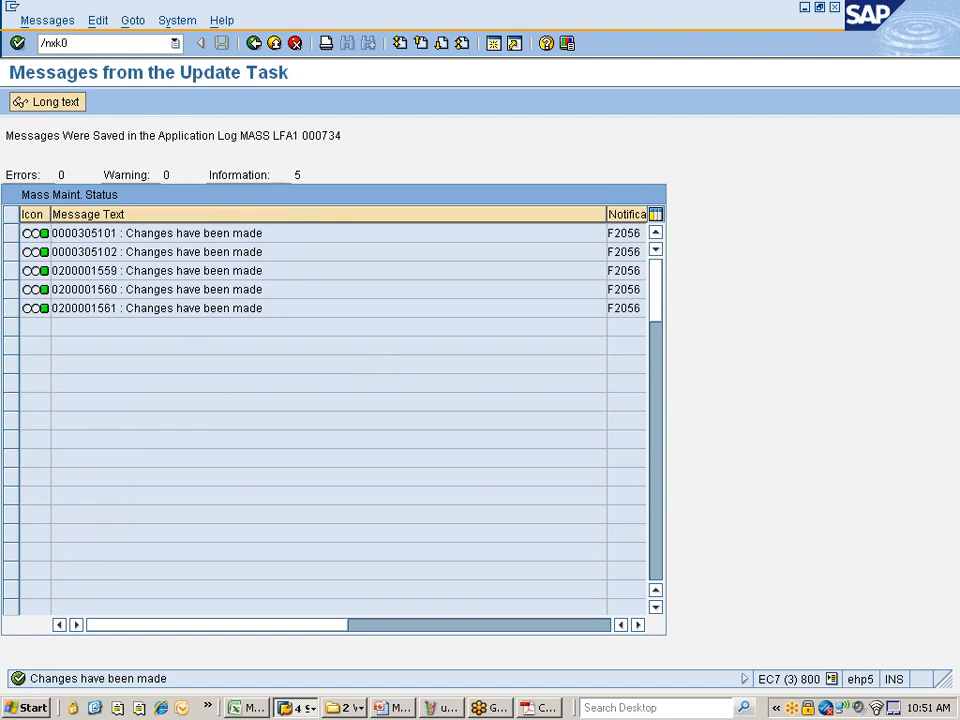
Step: Display the prefilled vendor for company code 7777 and purchasing organization 777C, and check the vendor schema group in its purchasing data
{"action": "key", "text": "Return"}
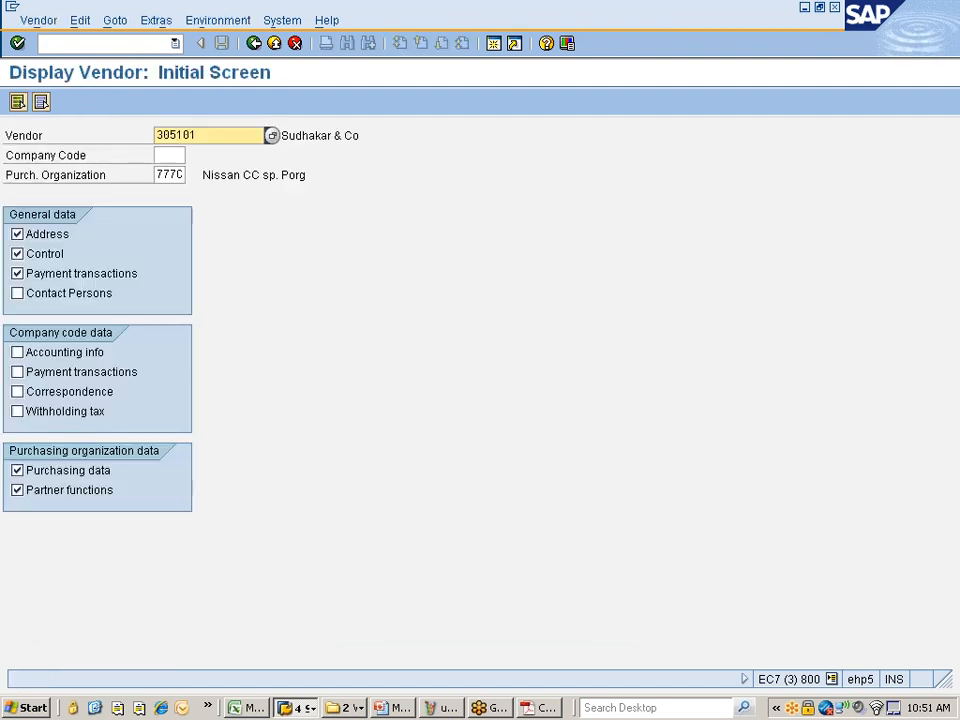
{"action": "key", "text": "Tab"}
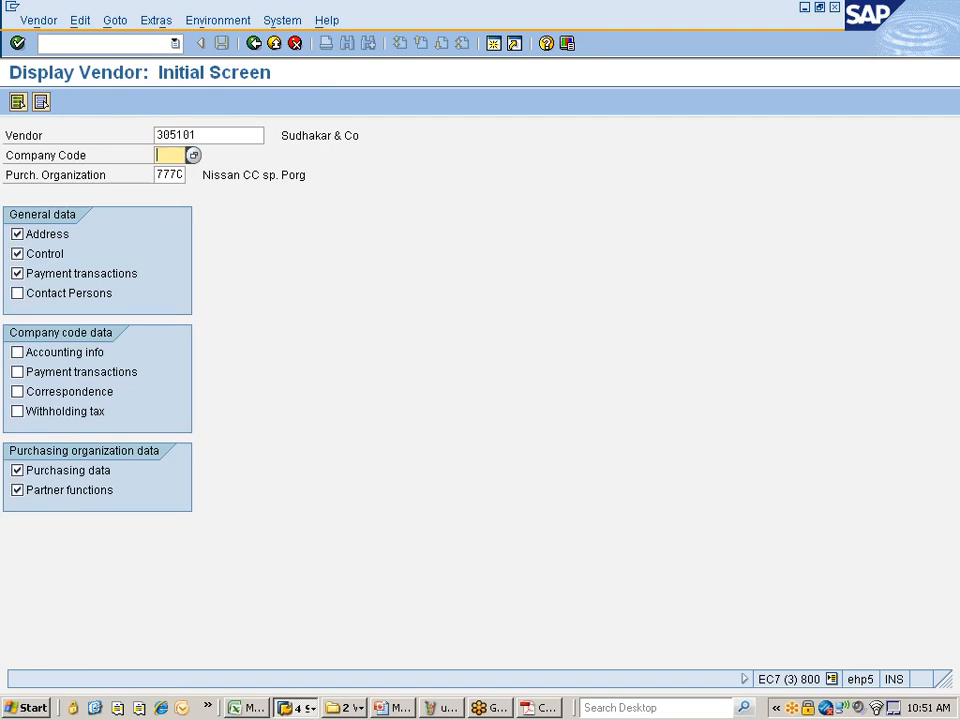
{"action": "type", "text": "7777"}
{"action": "key", "text": "Return"}
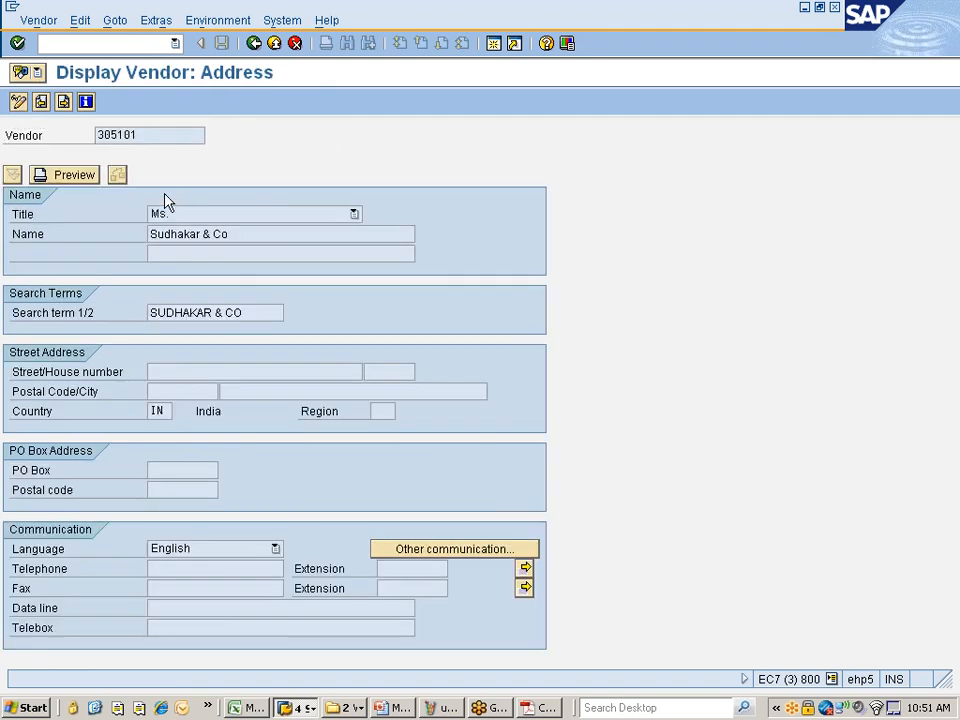
{"action": "key", "text": "Return"}
{"action": "key", "text": "Return"}
{"action": "key", "text": "Return"}
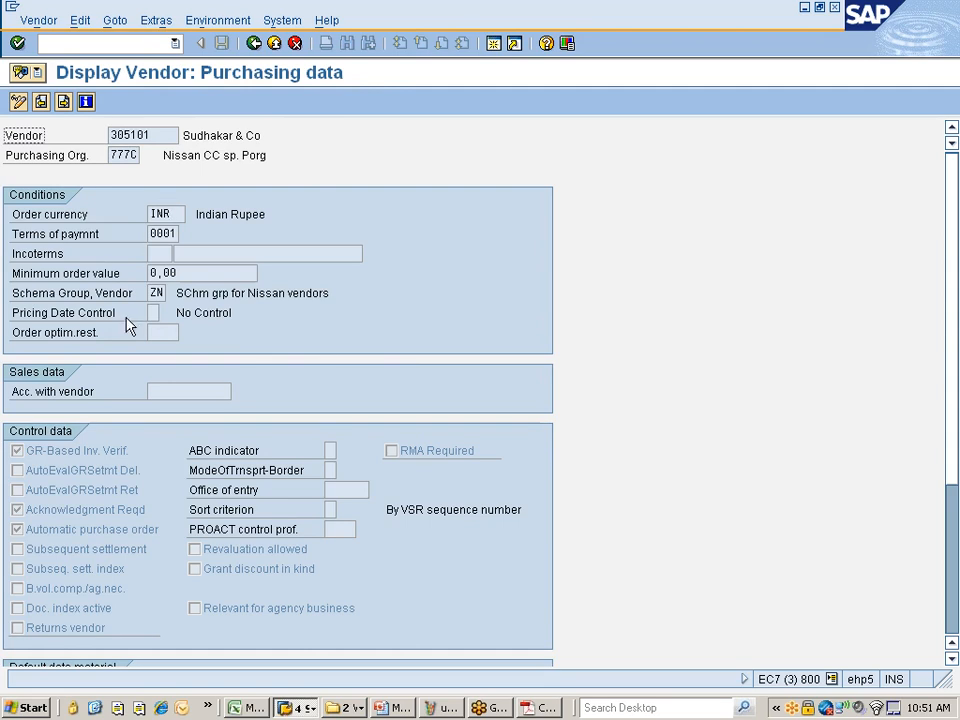
{"action": "key", "text": "Return"}
{"action": "left_click", "coordinate": [256, 44]}
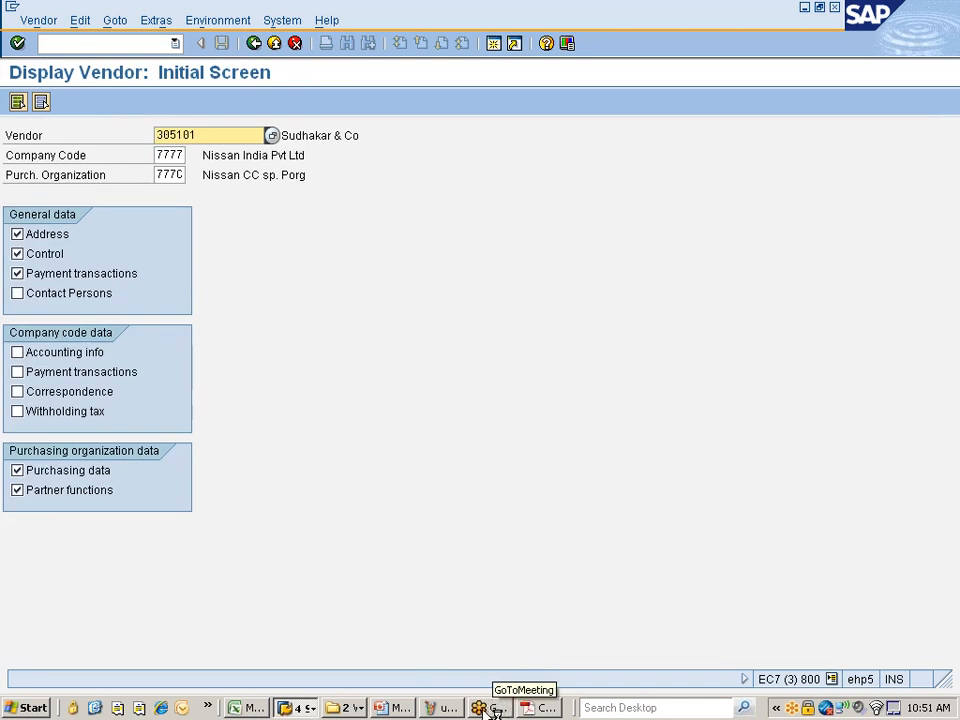
Step: Review the Paint diagram, return to the SAP customizing session, and open Determine Calculation Schema for Standard Purchase Orders under Define Schema Determination
{"action": "left_click", "coordinate": [441, 708]}
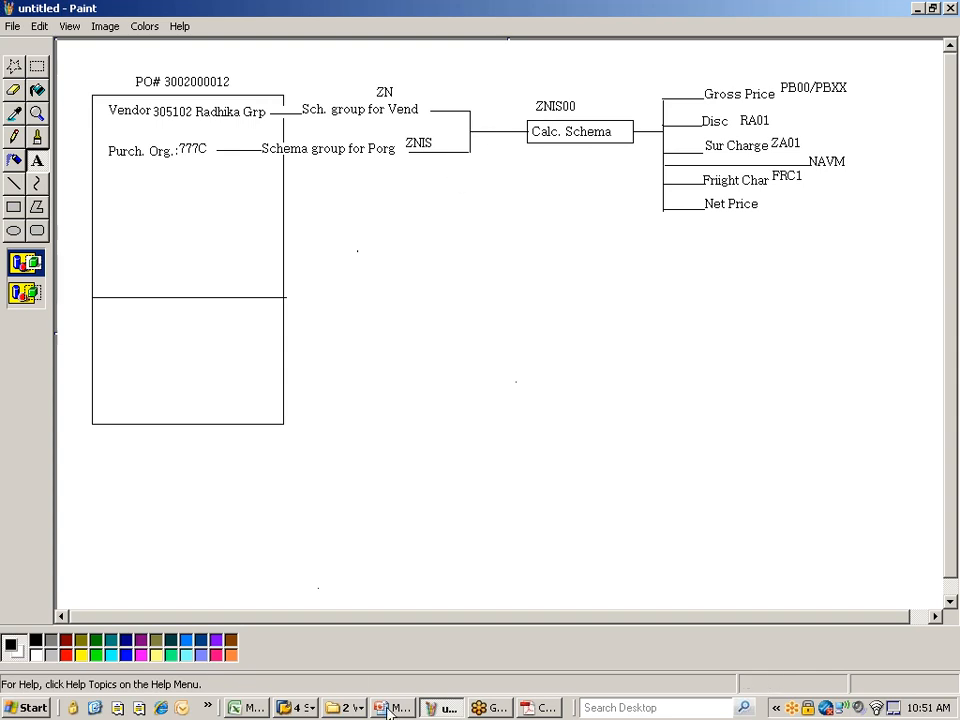
{"action": "left_click", "coordinate": [297, 707]}
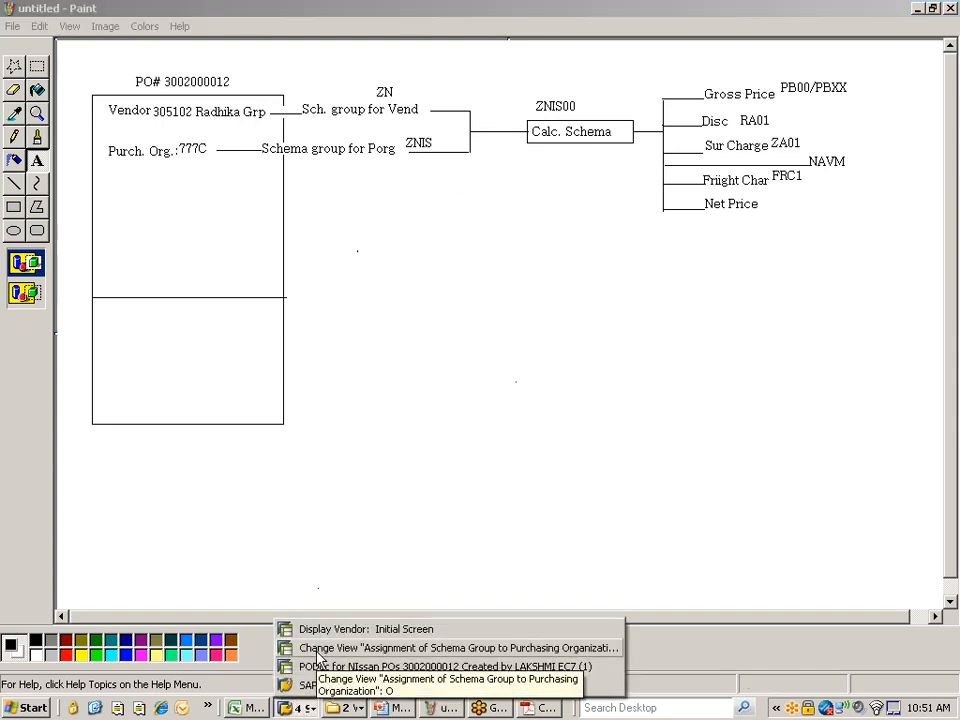
{"action": "left_click", "coordinate": [318, 650]}
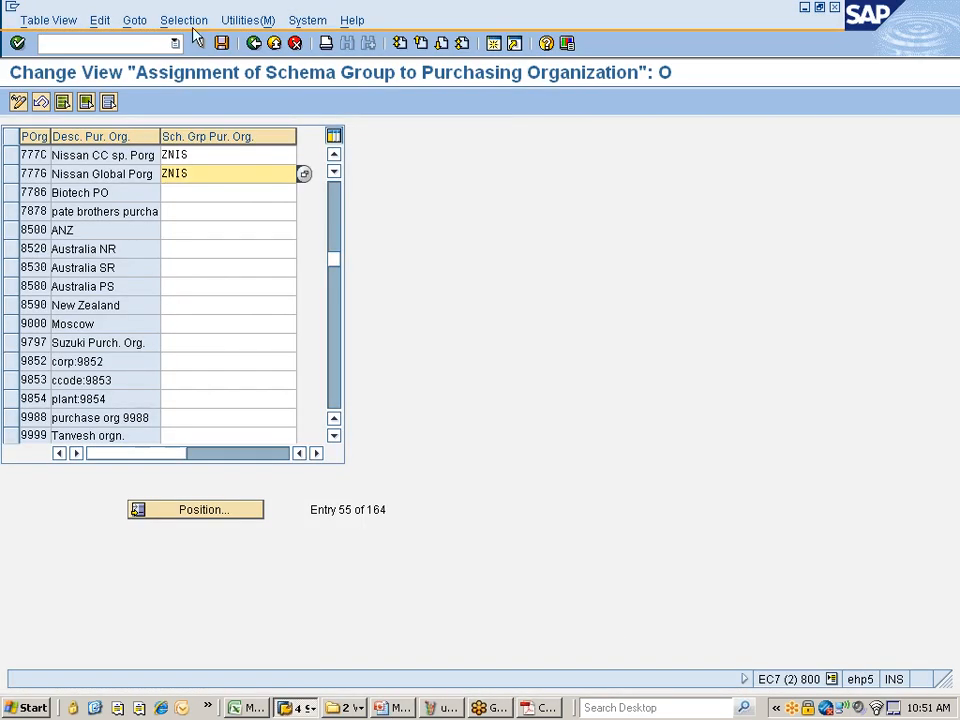
{"action": "left_click", "coordinate": [254, 43]}
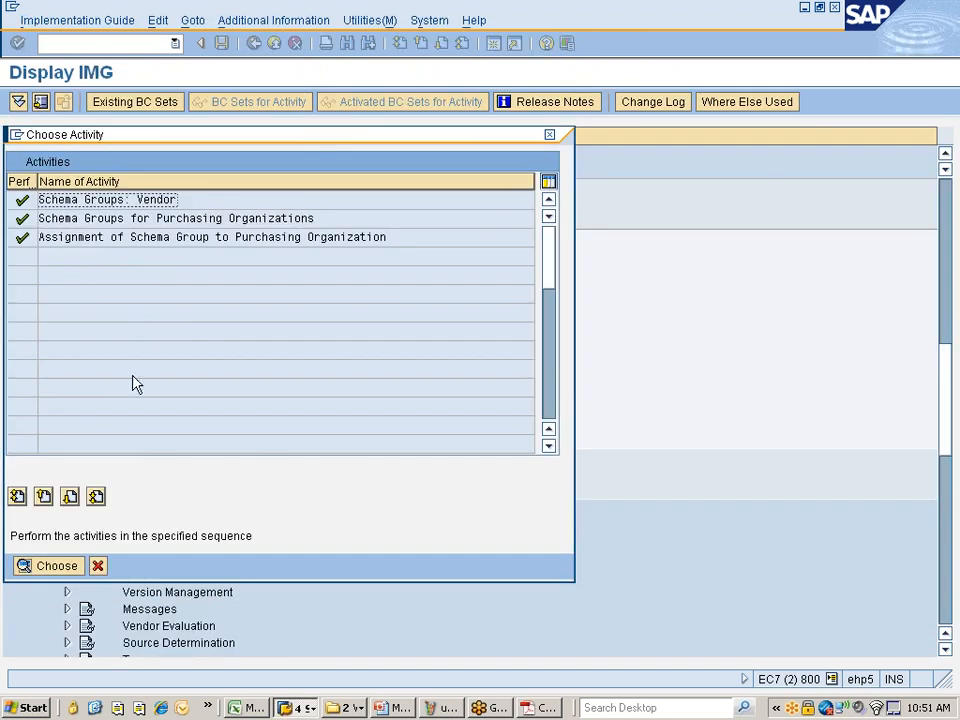
{"action": "left_click", "coordinate": [98, 566]}
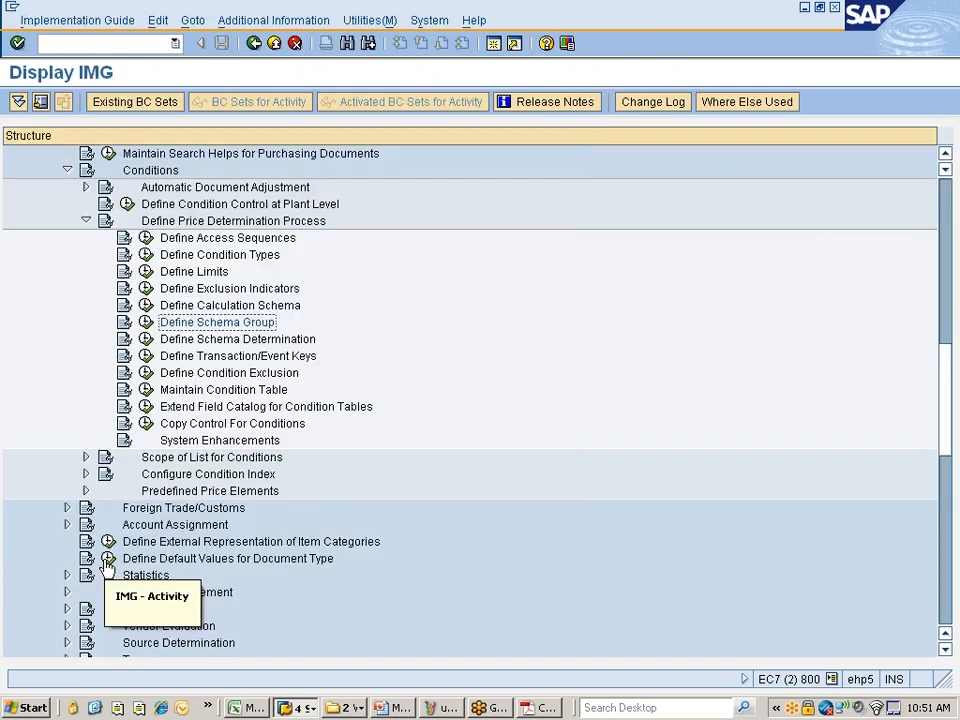
{"action": "left_click", "coordinate": [235, 343]}
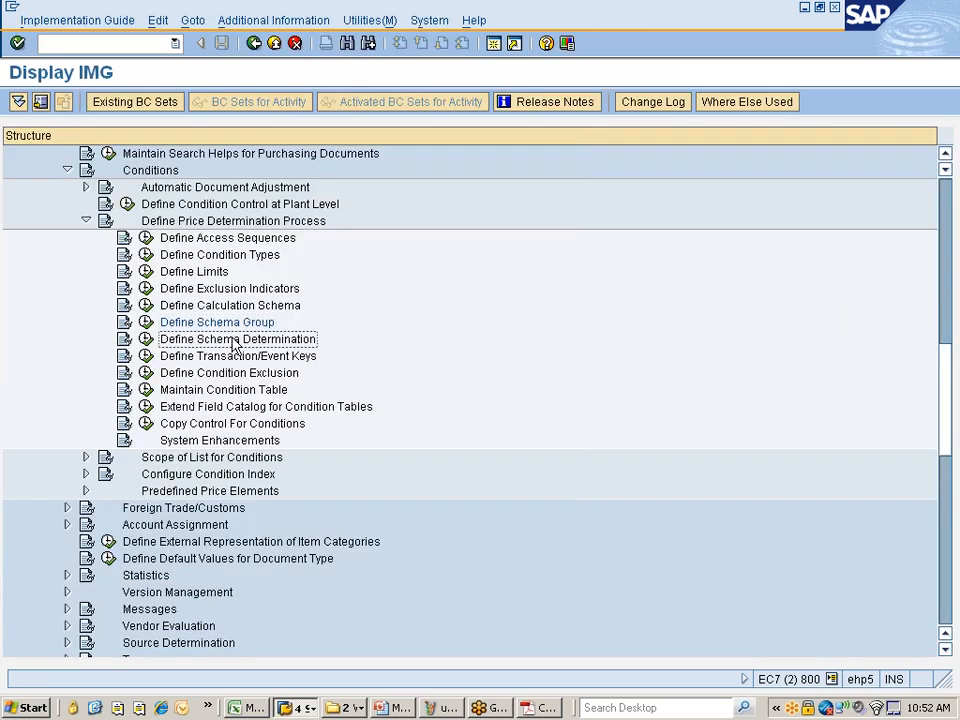
{"action": "left_click", "coordinate": [146, 339]}
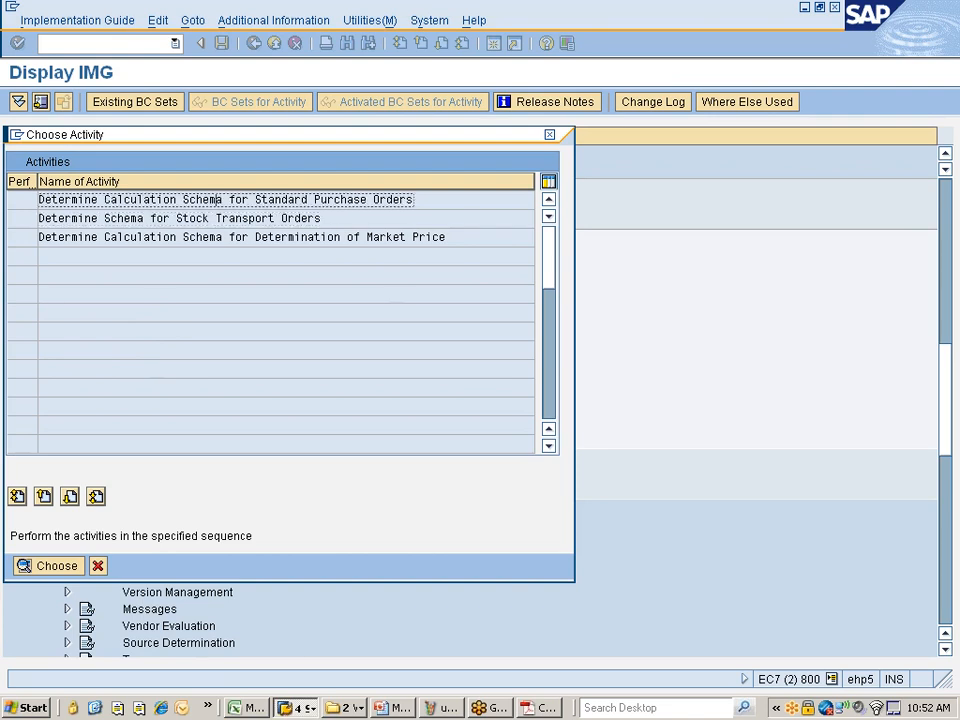
{"action": "double_click", "coordinate": [136, 201]}
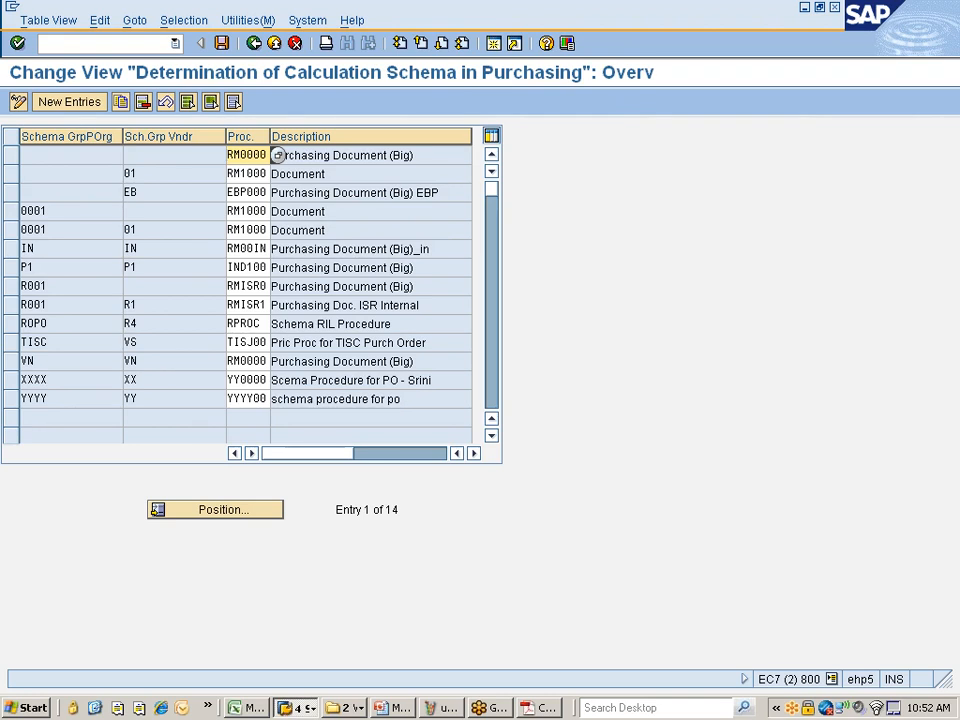
Step: Create a new schema determination entry with purchasing organization schema group ZNIS and vendor schema group ZN
{"action": "left_click", "coordinate": [64, 104]}
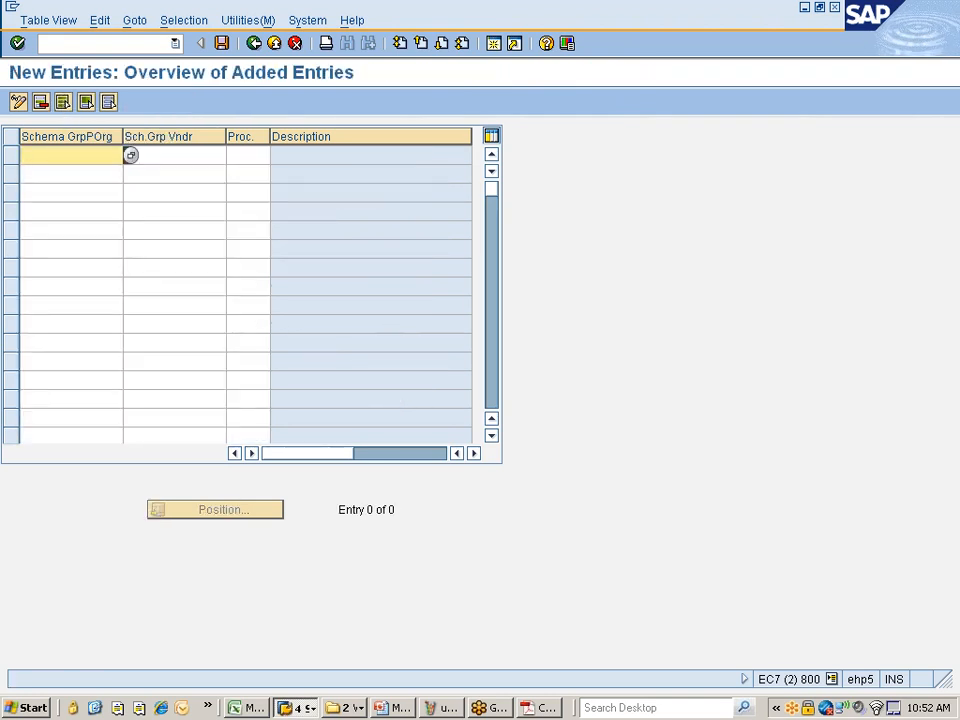
{"action": "left_click", "coordinate": [130, 155]}
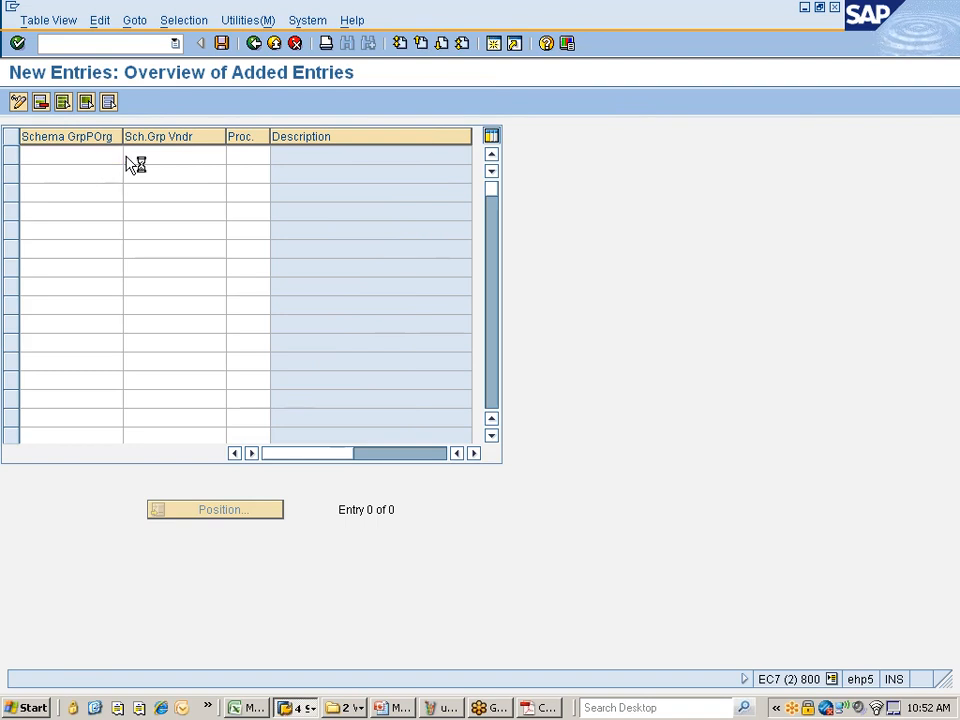
{"action": "double_click", "coordinate": [30, 423]}
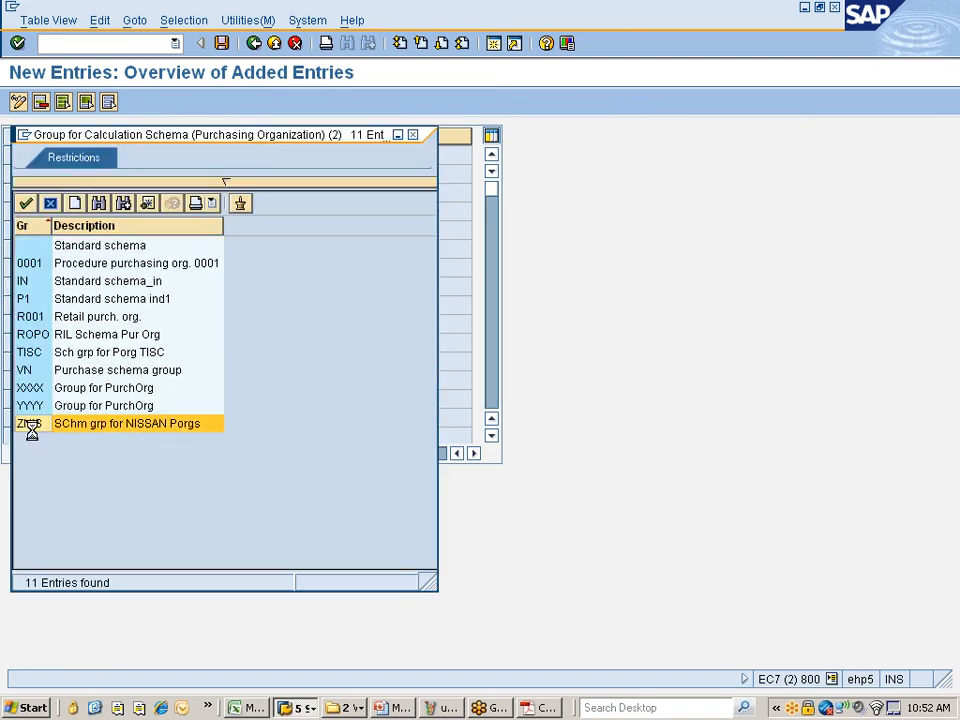
{"action": "key", "text": "Tab"}
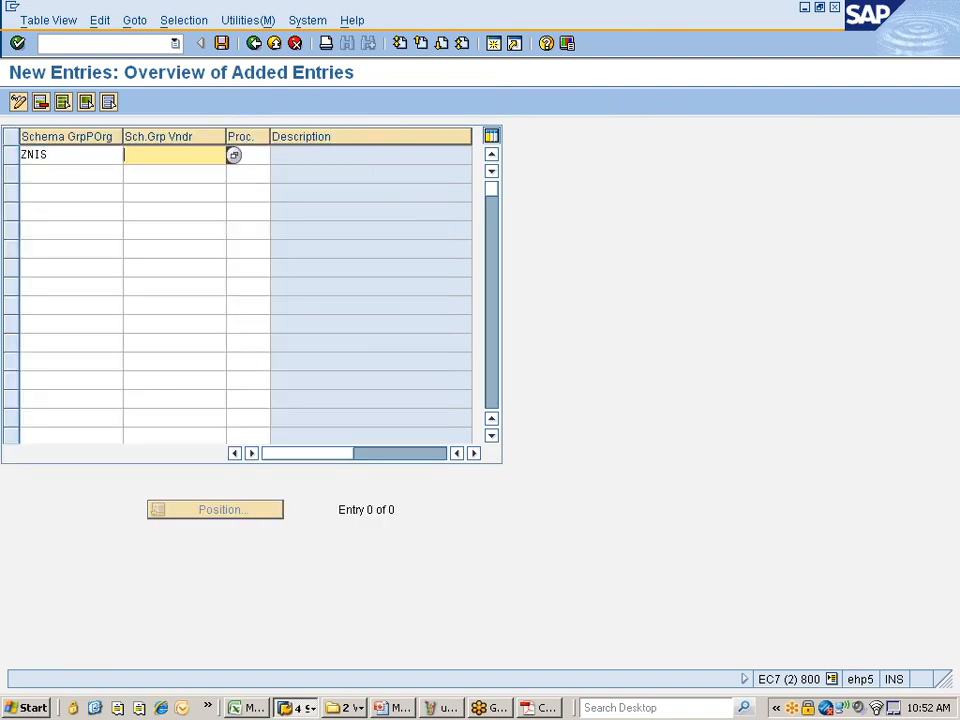
{"action": "left_click", "coordinate": [233, 156]}
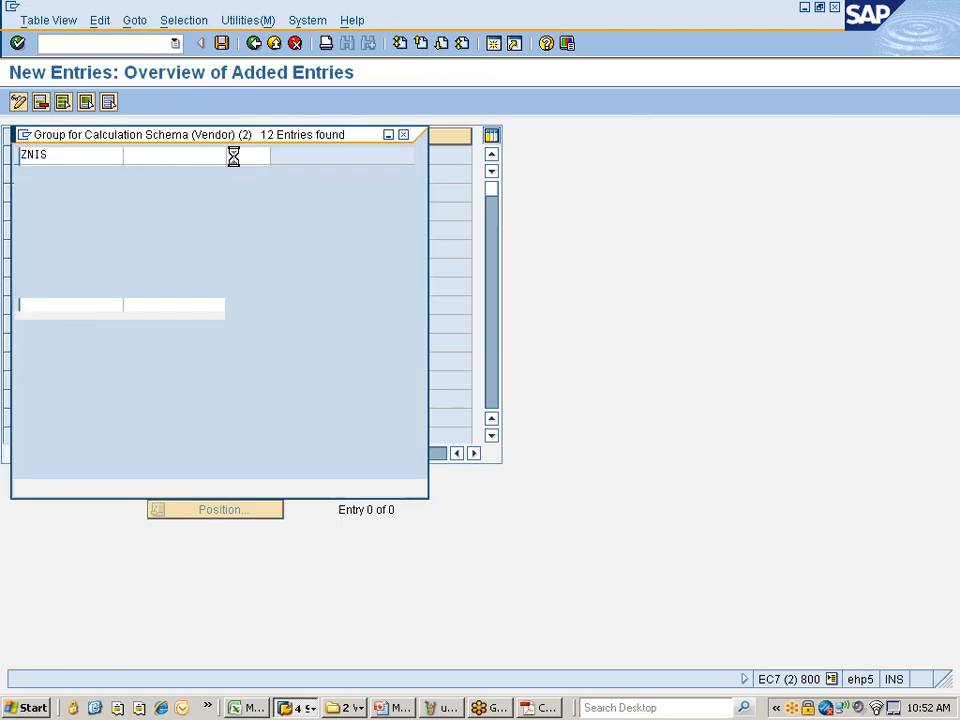
{"action": "double_click", "coordinate": [26, 441]}
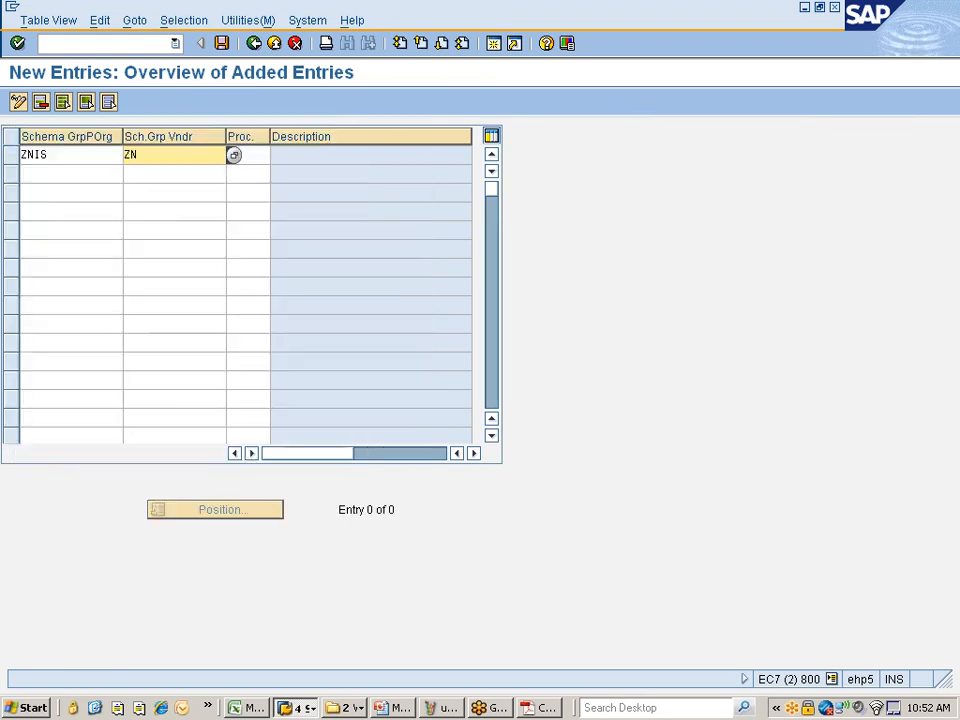
{"action": "key", "text": "Tab"}
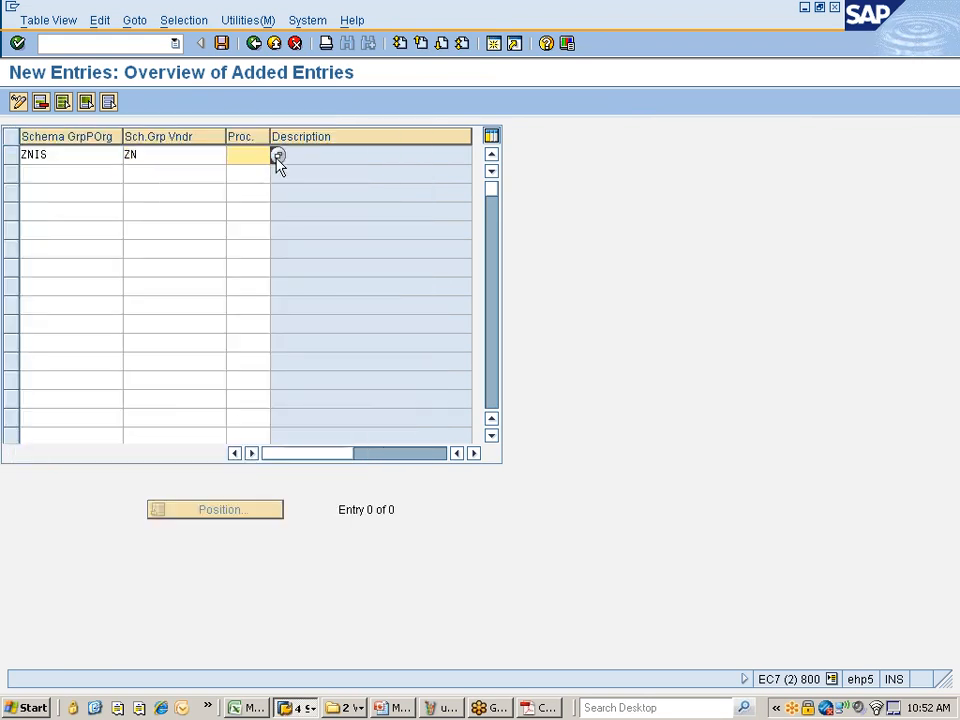
Step: Assign calculation schema ZNIS00 to the new entry and save it under the Nissan changes customizing request
{"action": "left_click", "coordinate": [277, 157]}
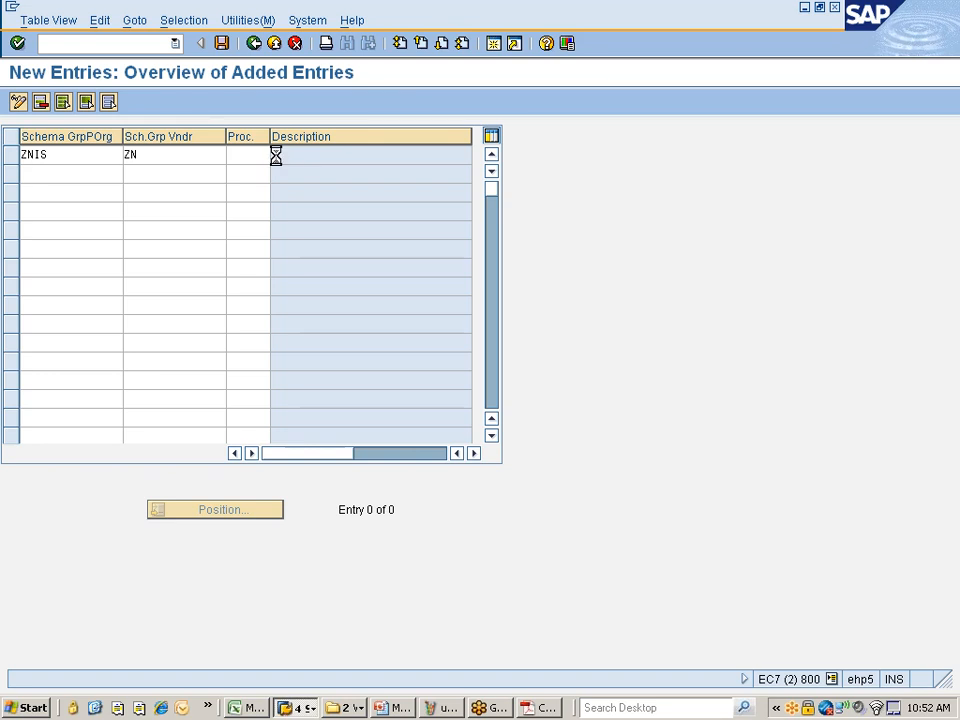
{"action": "double_click", "coordinate": [67, 250]}
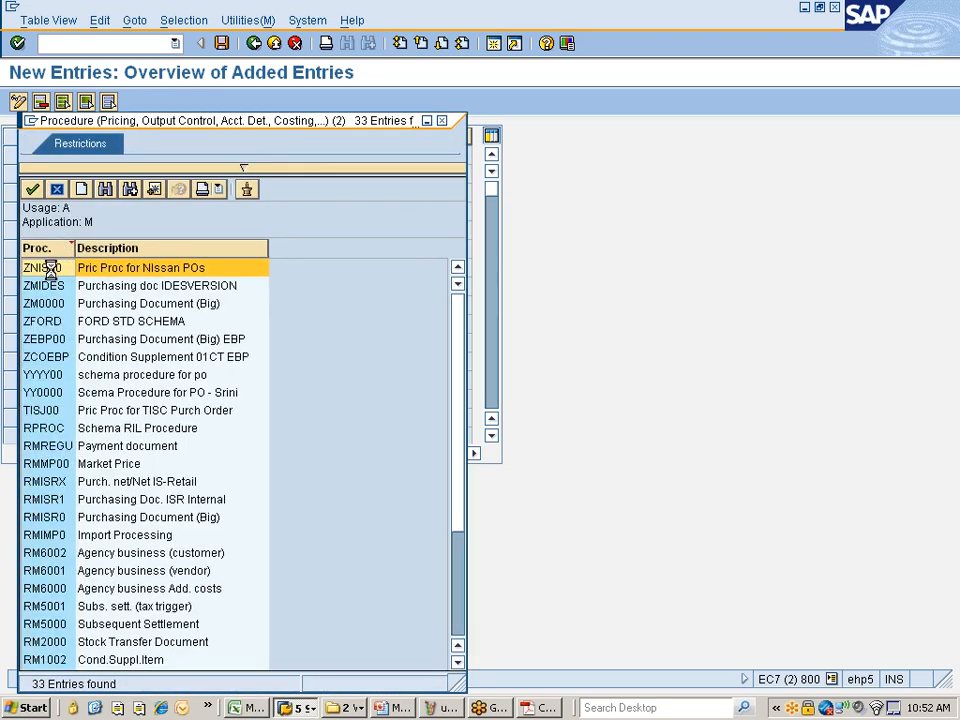
{"action": "double_click", "coordinate": [47, 266]}
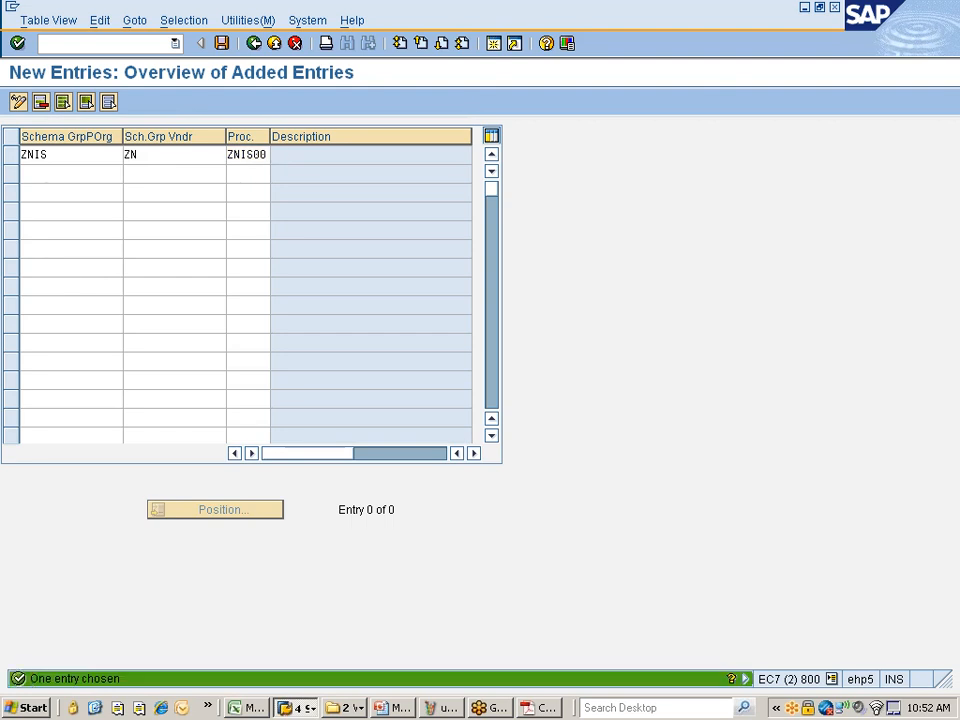
{"action": "key", "text": "Return"}
{"action": "left_click", "coordinate": [221, 43]}
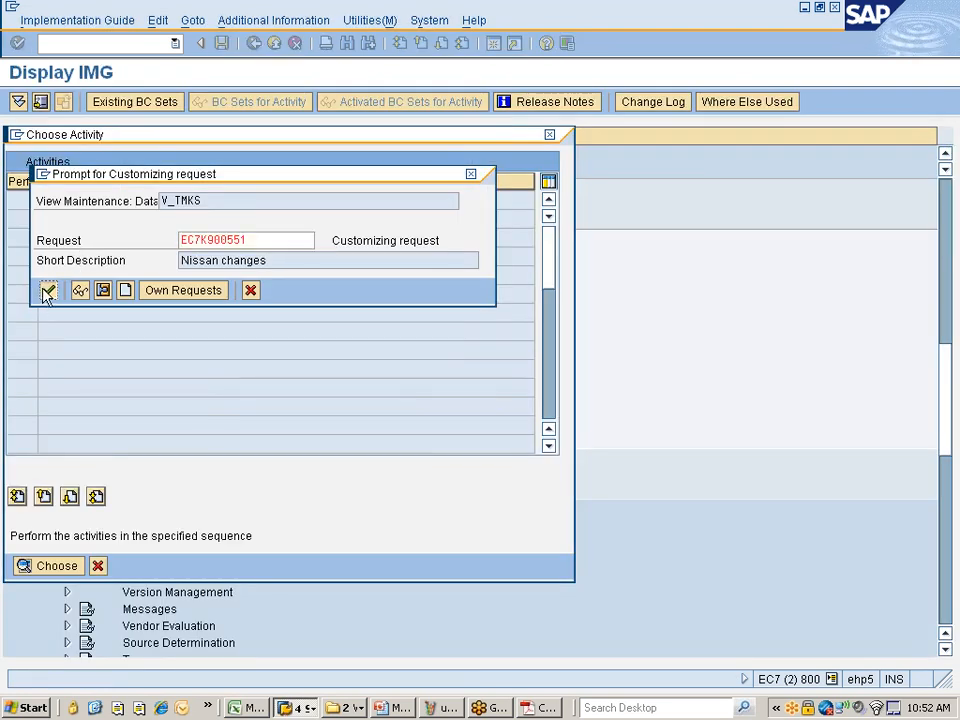
{"action": "left_click", "coordinate": [48, 290]}
Step: Check the calculation schema in the Paint diagram, return to SAP, save, and exit schema determination to the IMG structure
{"action": "key", "text": "alt+Tab"}
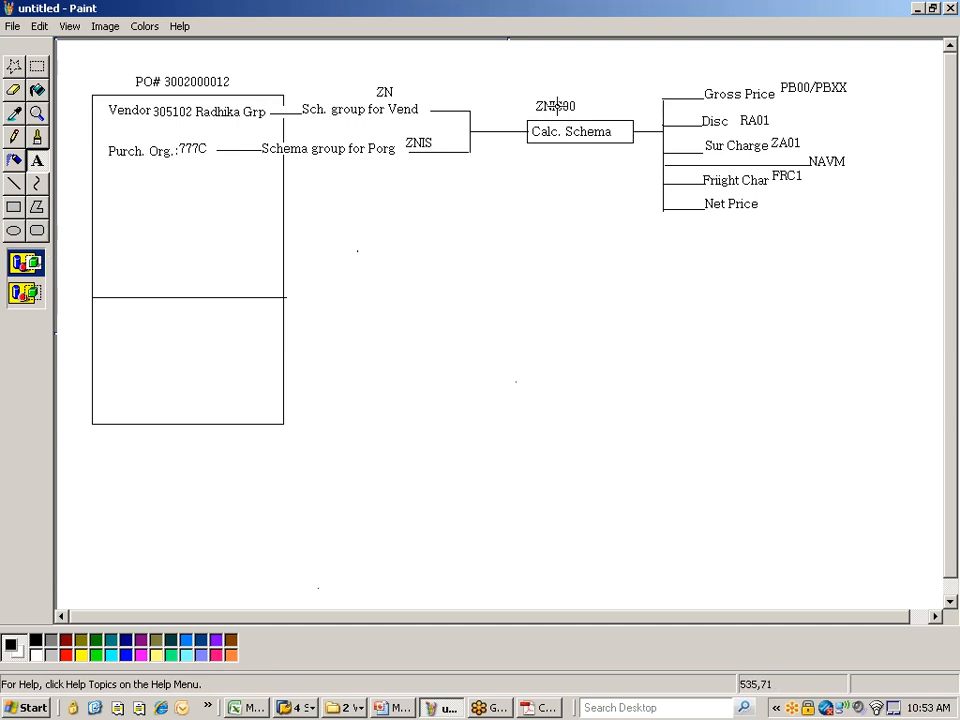
{"action": "key", "text": "alt+Tab"}
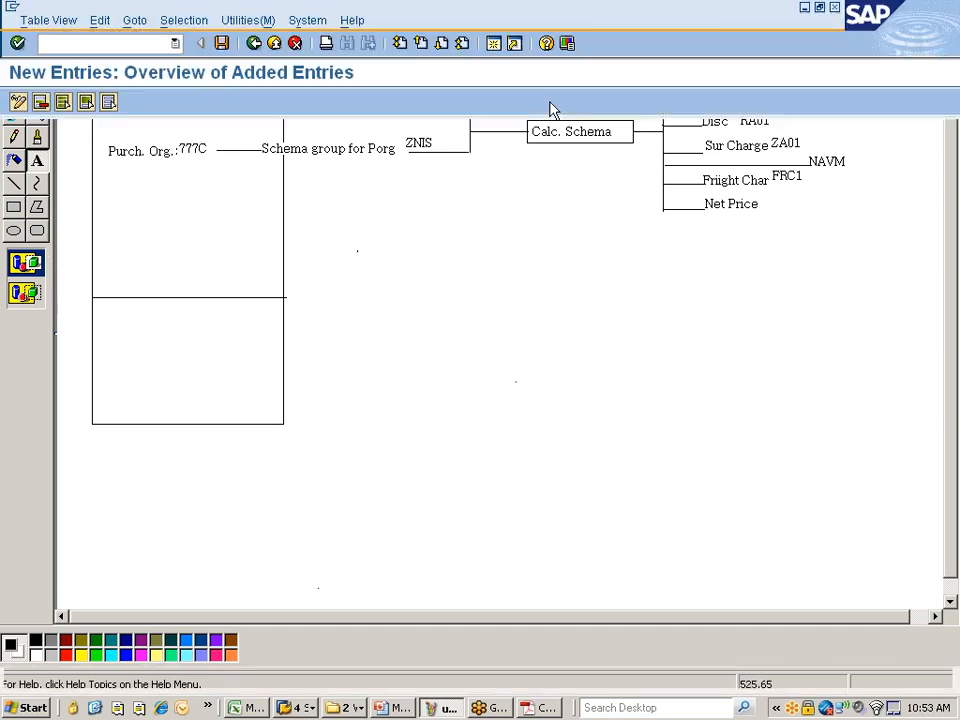
{"action": "left_click", "coordinate": [222, 43]}
{"action": "left_click", "coordinate": [253, 44]}
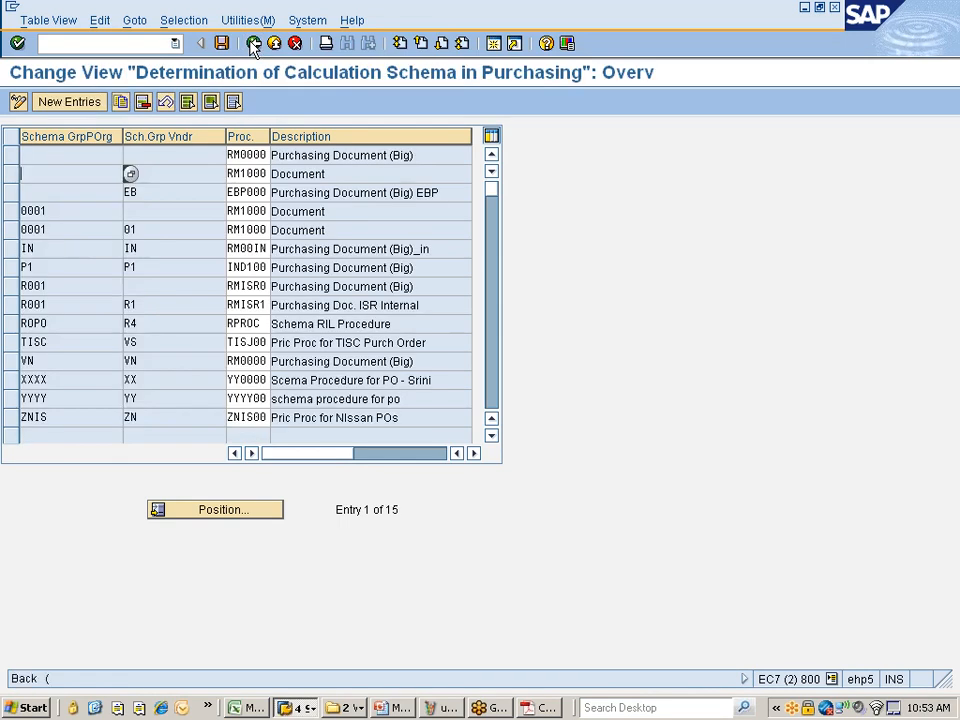
{"action": "left_click", "coordinate": [253, 44]}
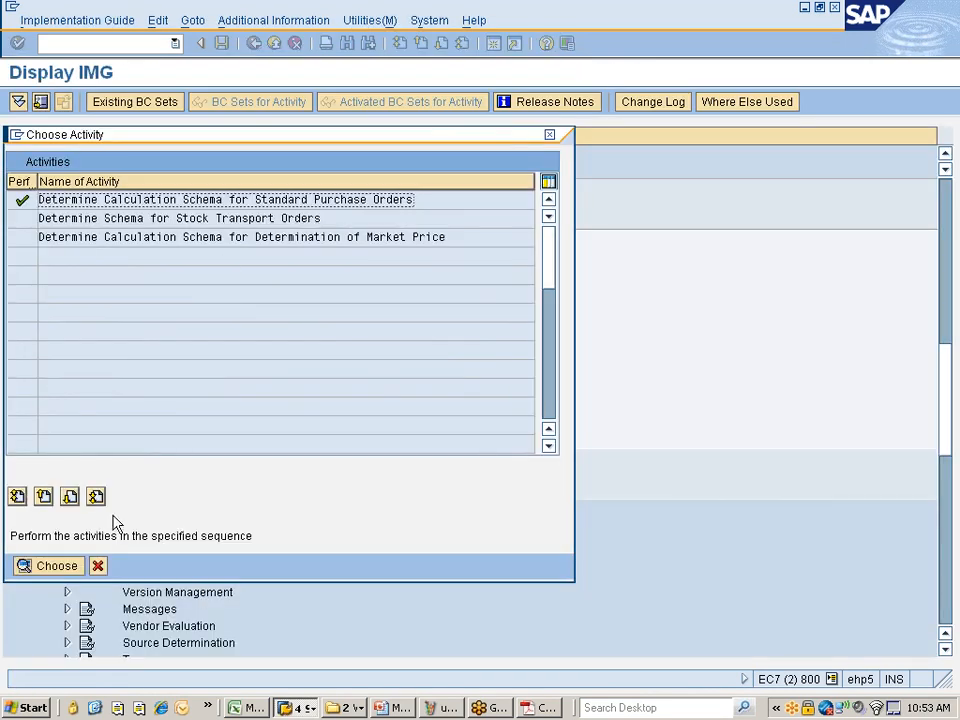
{"action": "left_click", "coordinate": [97, 566]}
Step: Locate Define Condition Types in the IMG, review the price components in the Paint diagram, and return to SAP
{"action": "left_click", "coordinate": [205, 257]}
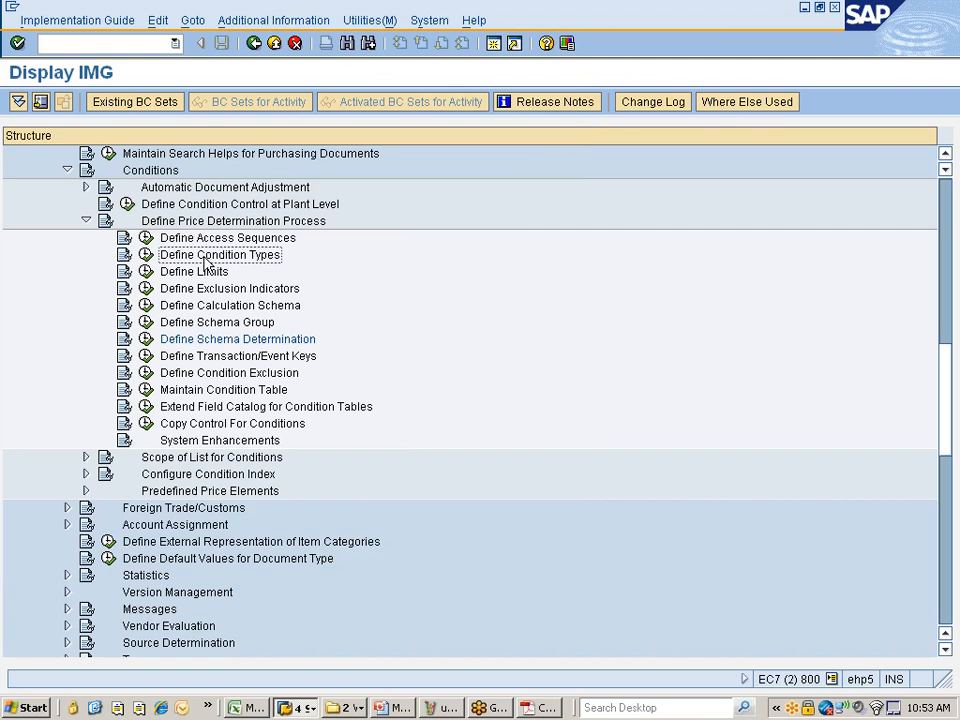
{"action": "key", "text": "alt+Tab"}
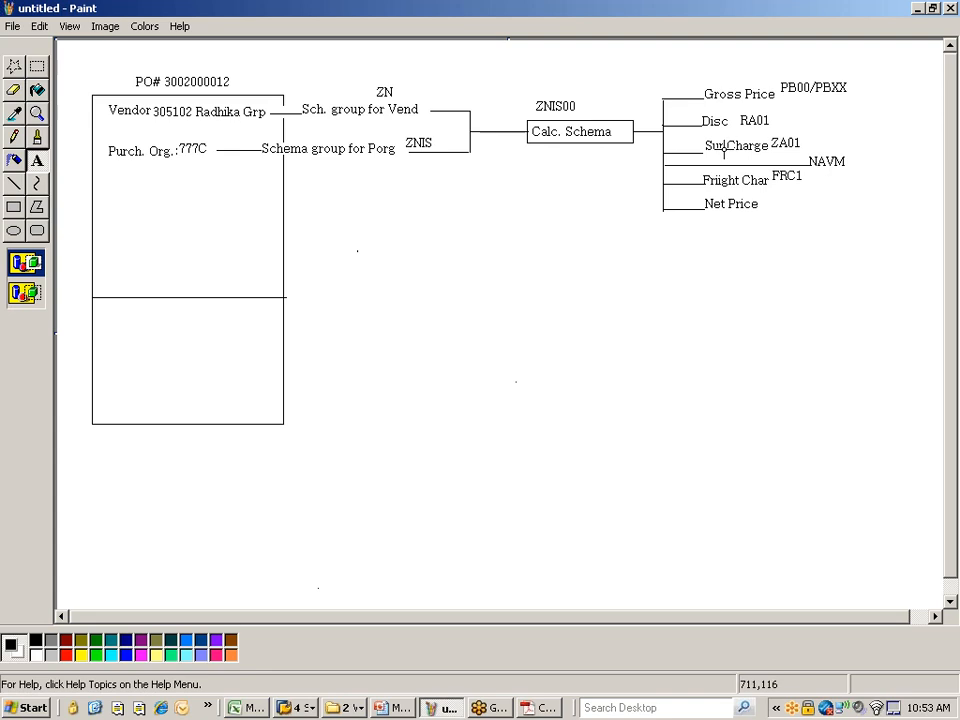
{"action": "key", "text": "alt+Tab"}
{"action": "key", "text": "alt+Tab"}
{"action": "key", "text": "alt+Tab"}
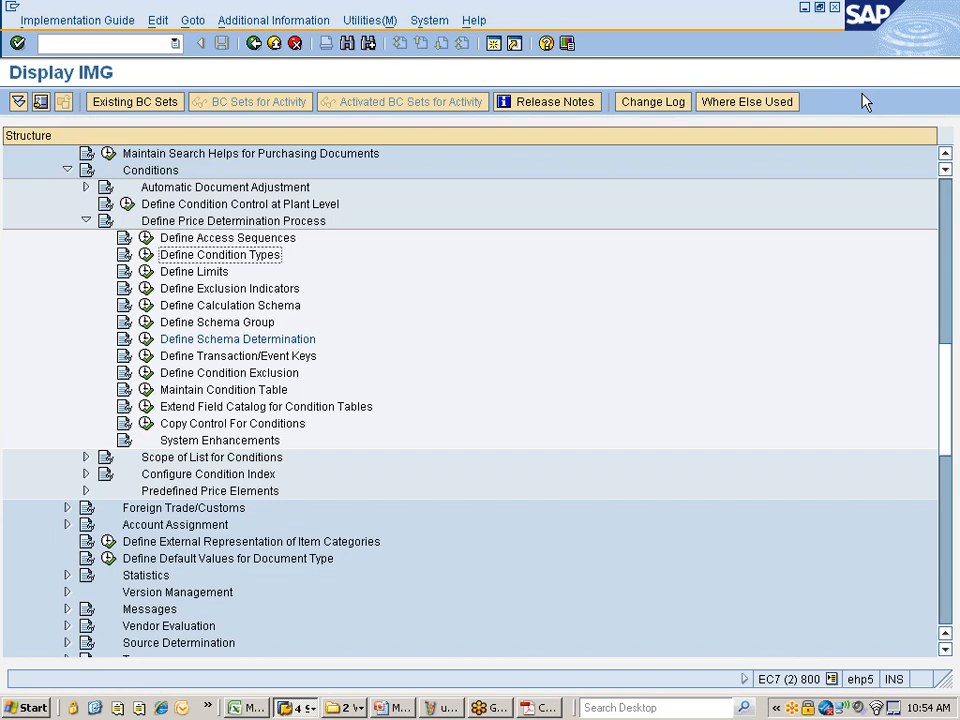
Step: Open Define Condition Types, find condition type PB00, and display its details
{"action": "left_click", "coordinate": [146, 255]}
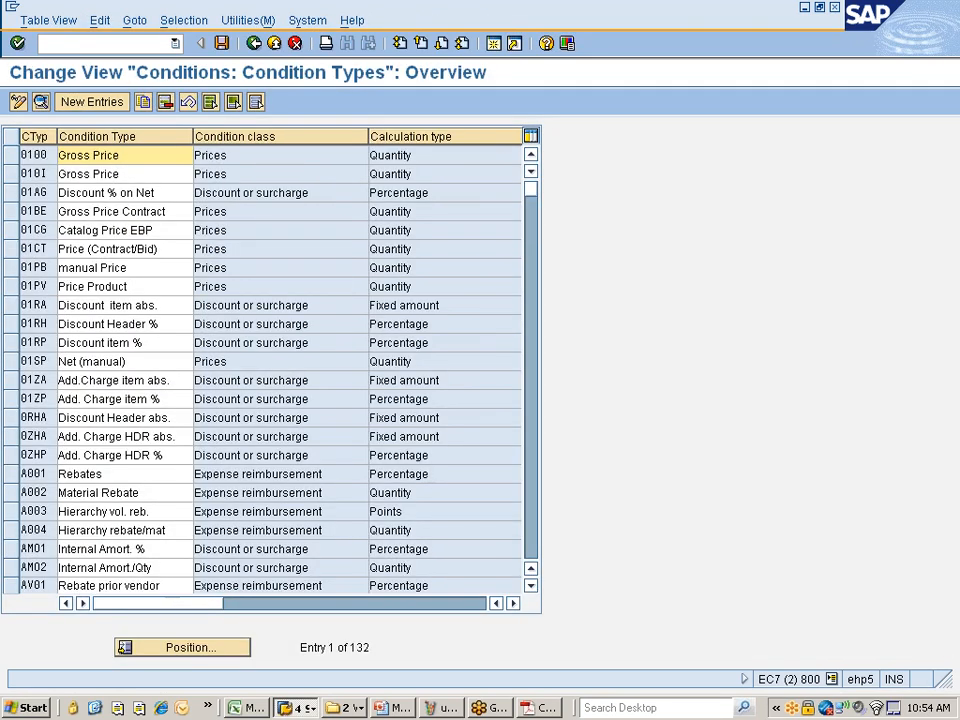
{"action": "left_click", "coordinate": [190, 650]}
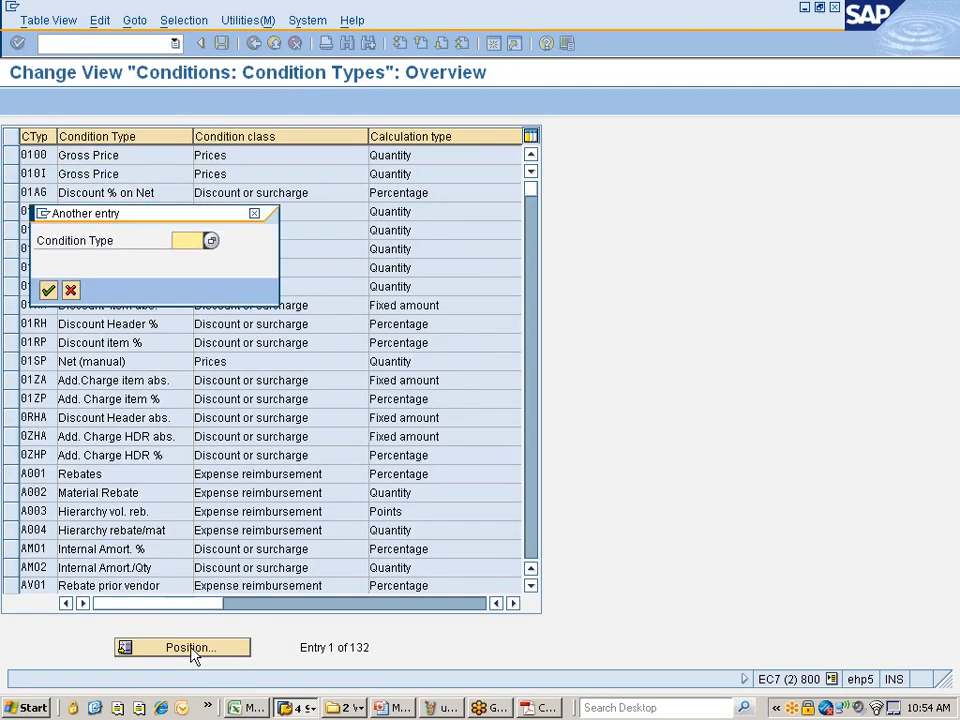
{"action": "type", "text": "pb00"}
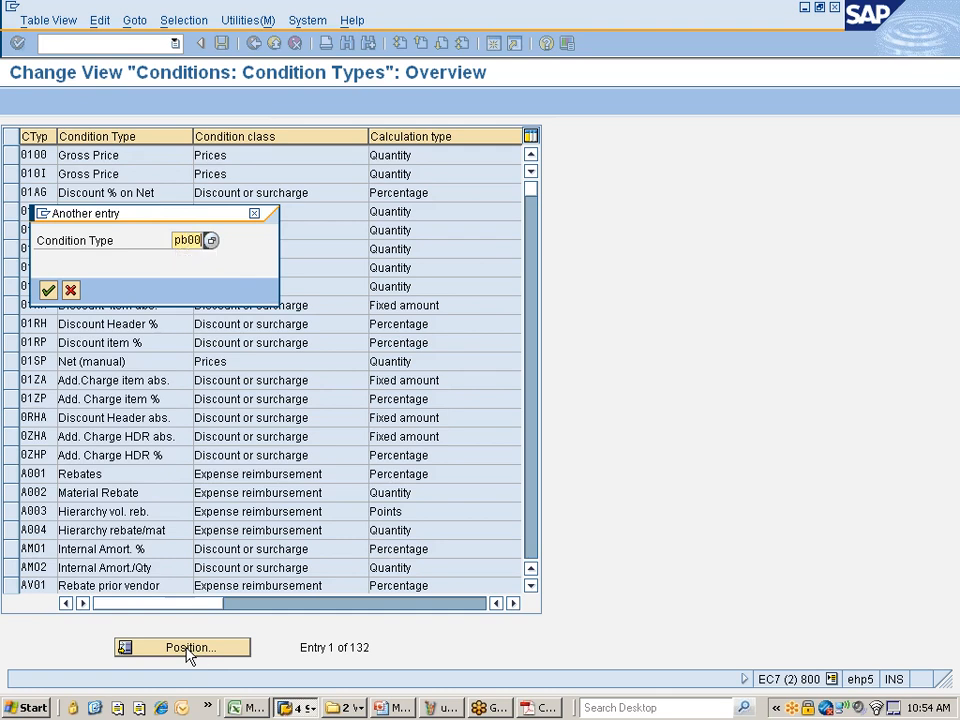
{"action": "key", "text": "Return"}
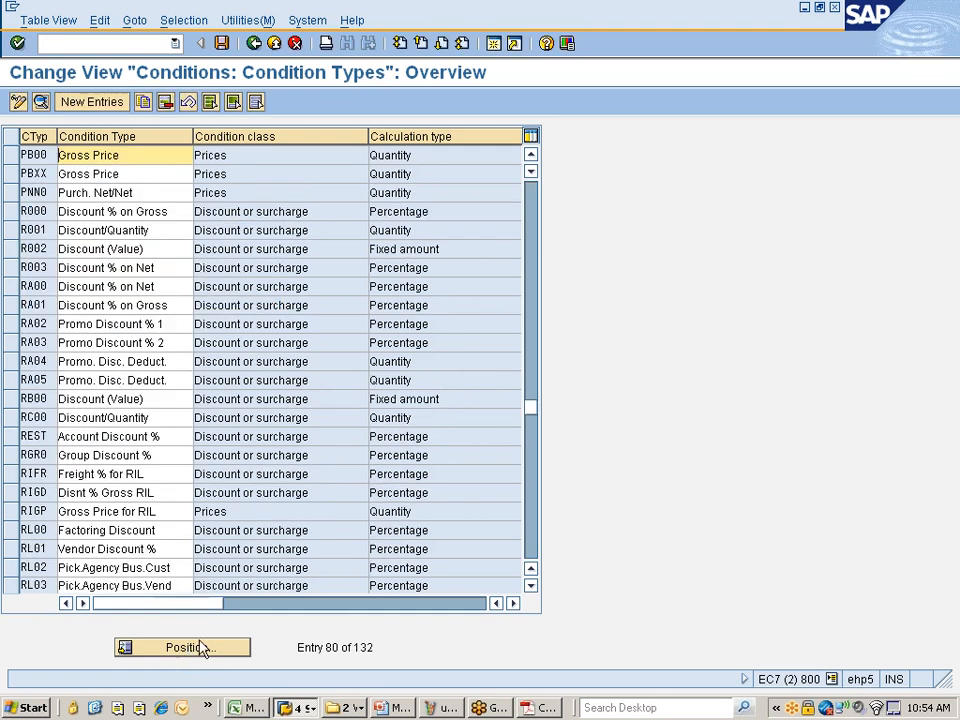
{"action": "left_click", "coordinate": [10, 158]}
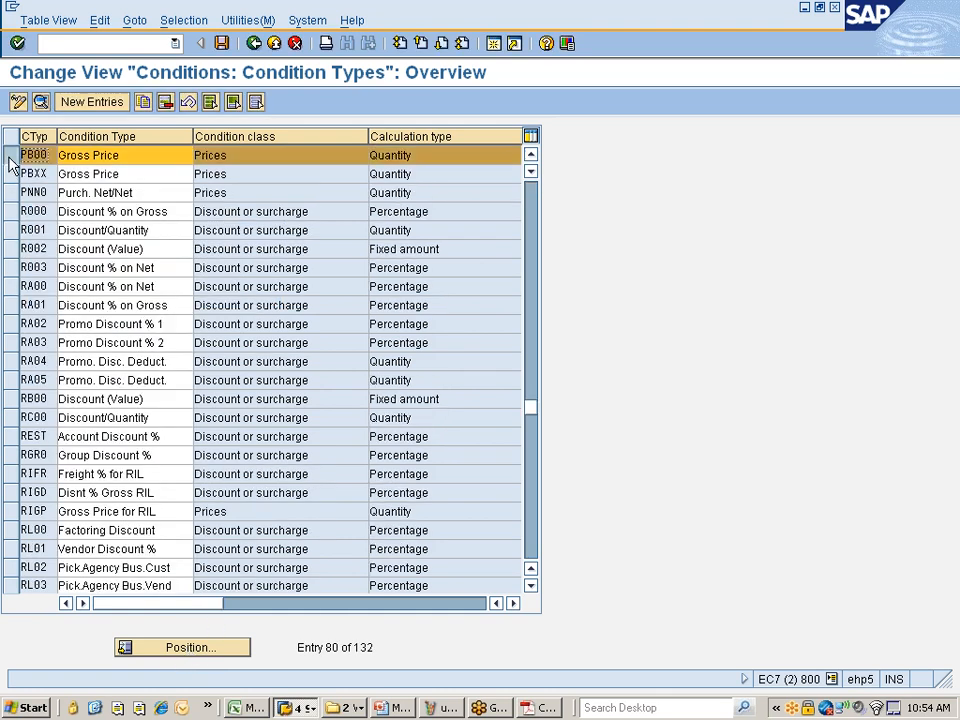
{"action": "left_click", "coordinate": [40, 104]}
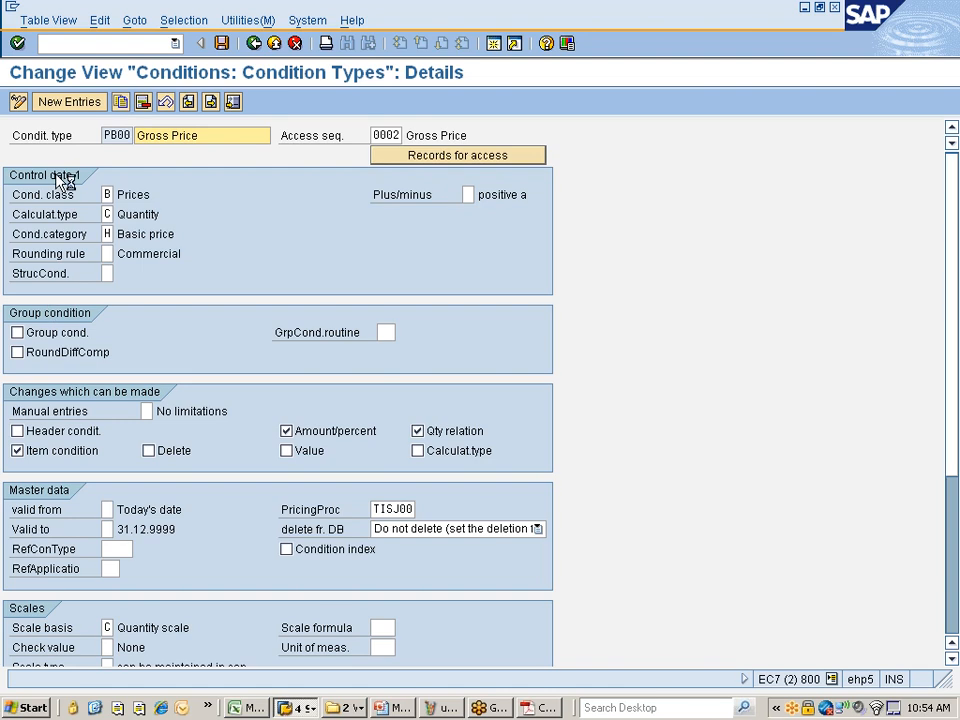
Step: Examine the PB00 control data, permitted changes, master data, scales and access sequence settings
{"action": "scroll", "coordinate": [47, 212], "scroll_direction": "down", "scroll_amount": 2}
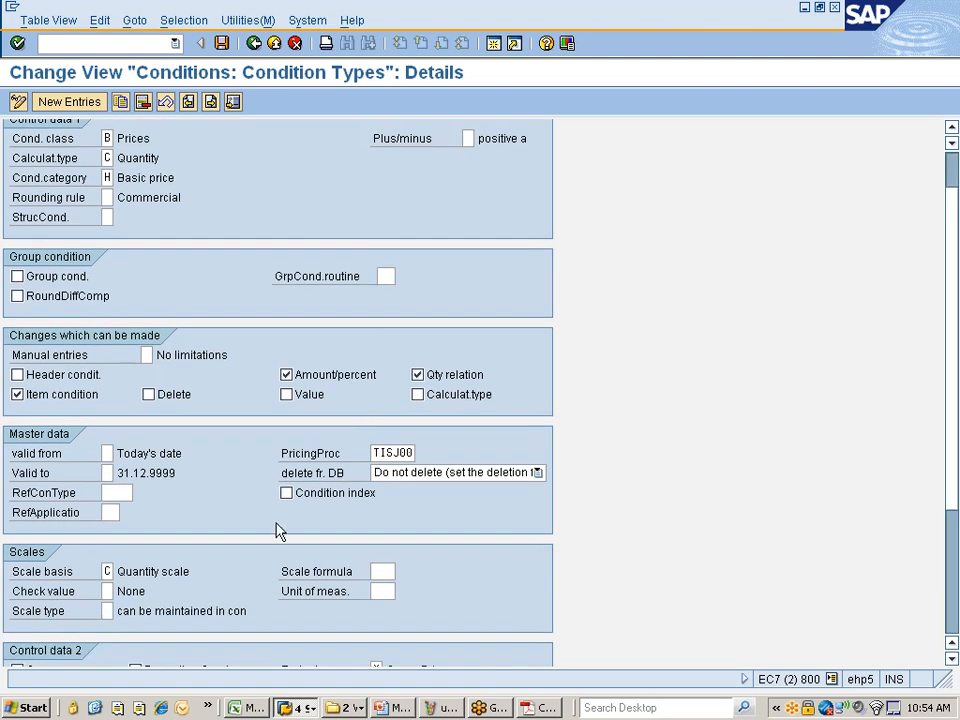
{"action": "scroll", "coordinate": [90, 596], "scroll_direction": "down", "scroll_amount": 3}
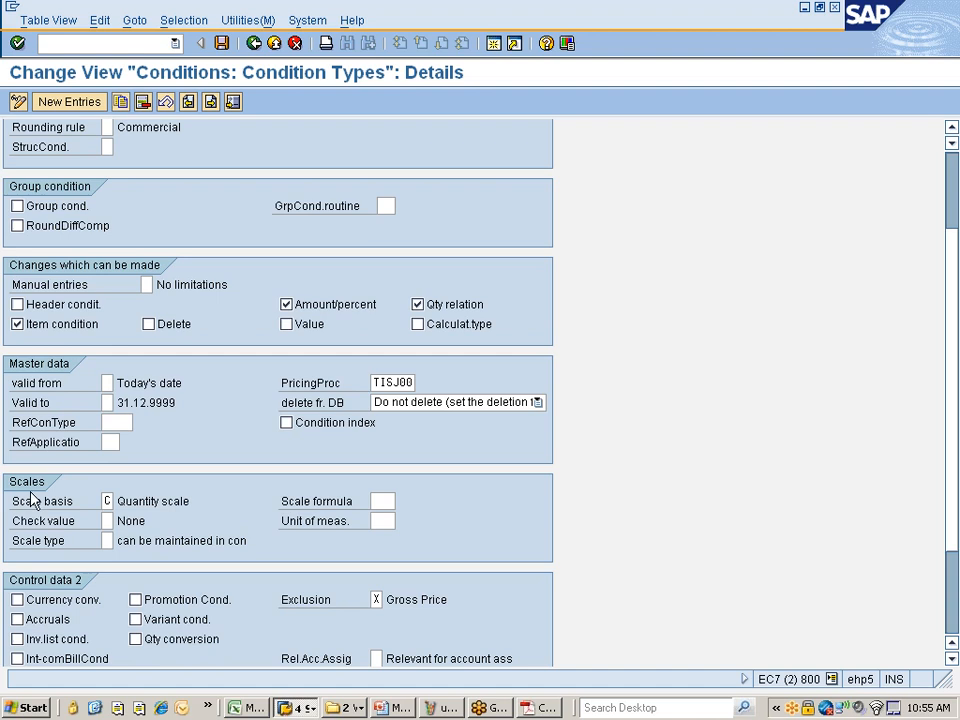
{"action": "scroll", "coordinate": [143, 426], "scroll_direction": "up", "scroll_amount": 1}
{"action": "scroll", "coordinate": [145, 424], "scroll_direction": "up", "scroll_amount": 1}
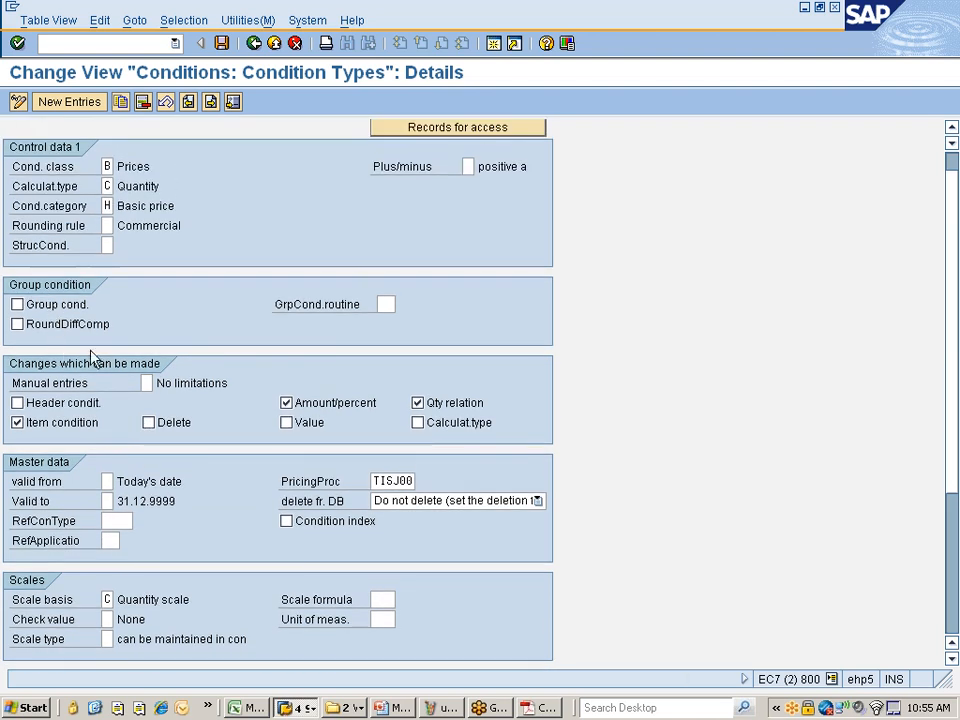
{"action": "scroll", "coordinate": [118, 367], "scroll_direction": "up", "scroll_amount": 1}
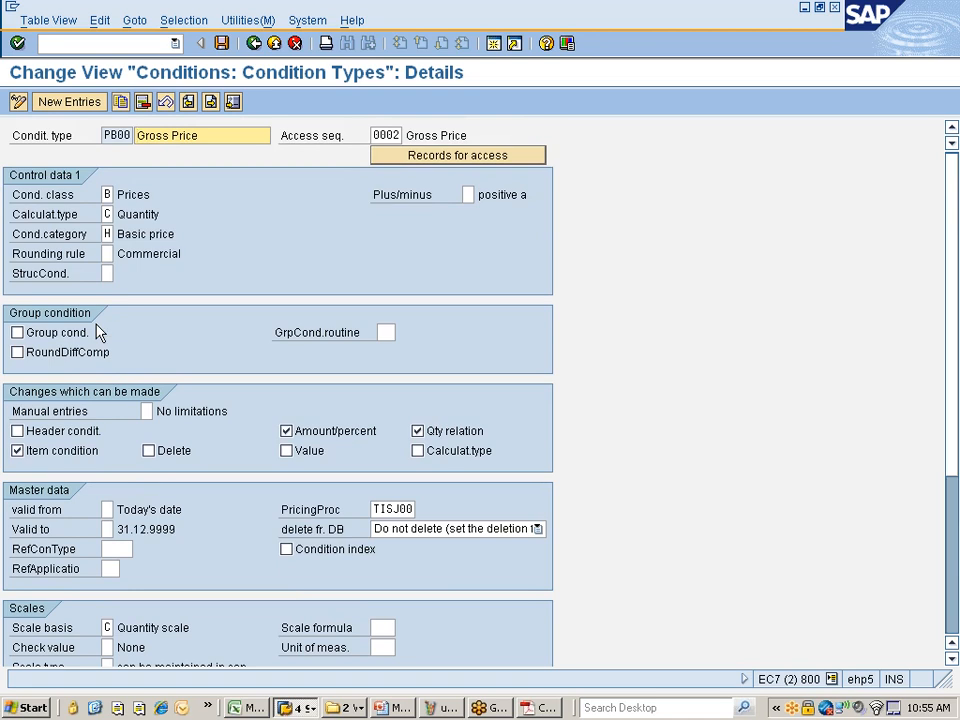
{"action": "double_click", "coordinate": [386, 135]}
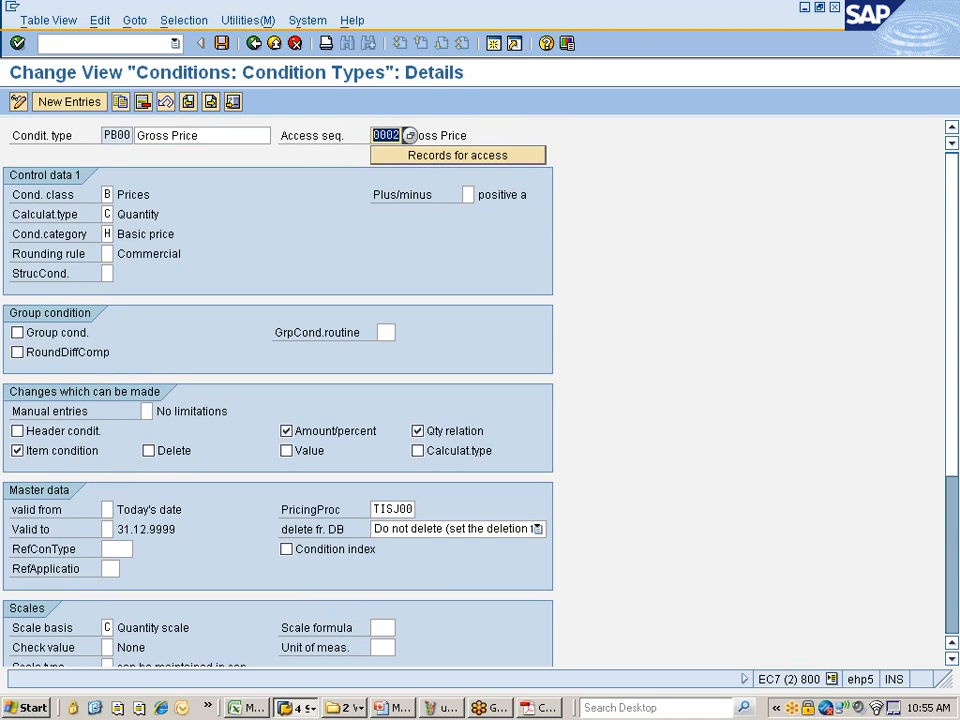
{"action": "left_click", "coordinate": [405, 133]}
Step: Review the possible condition classes for PB00, close the list unchanged, and compare with the Paint diagram before returning to SAP
{"action": "left_click", "coordinate": [109, 194]}
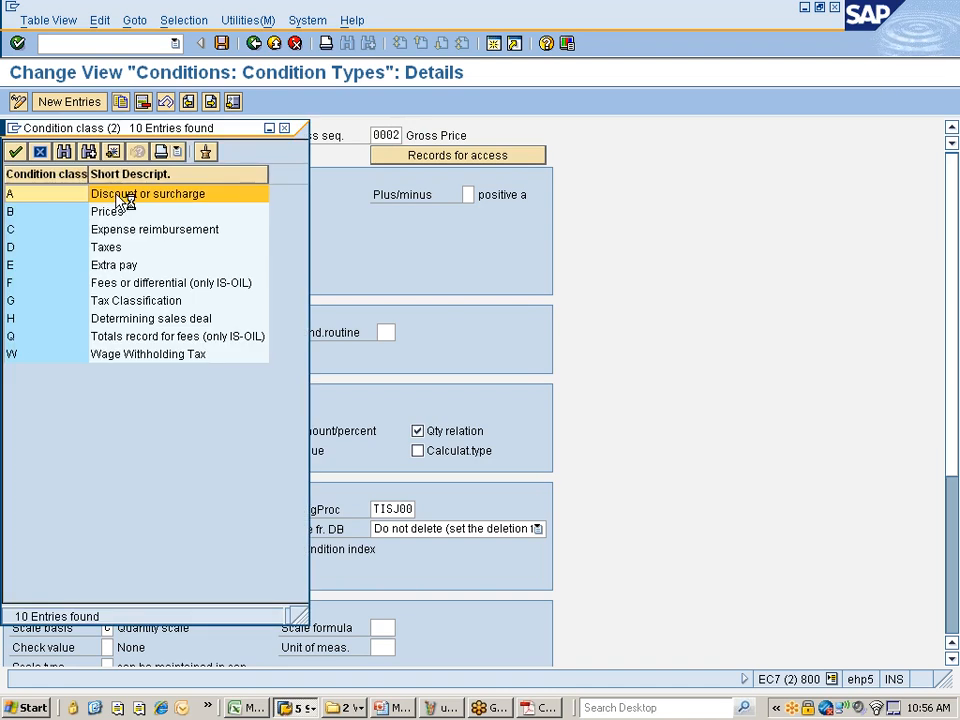
{"action": "left_click_drag", "start_coordinate": [111, 132], "coordinate": [294, 160]}
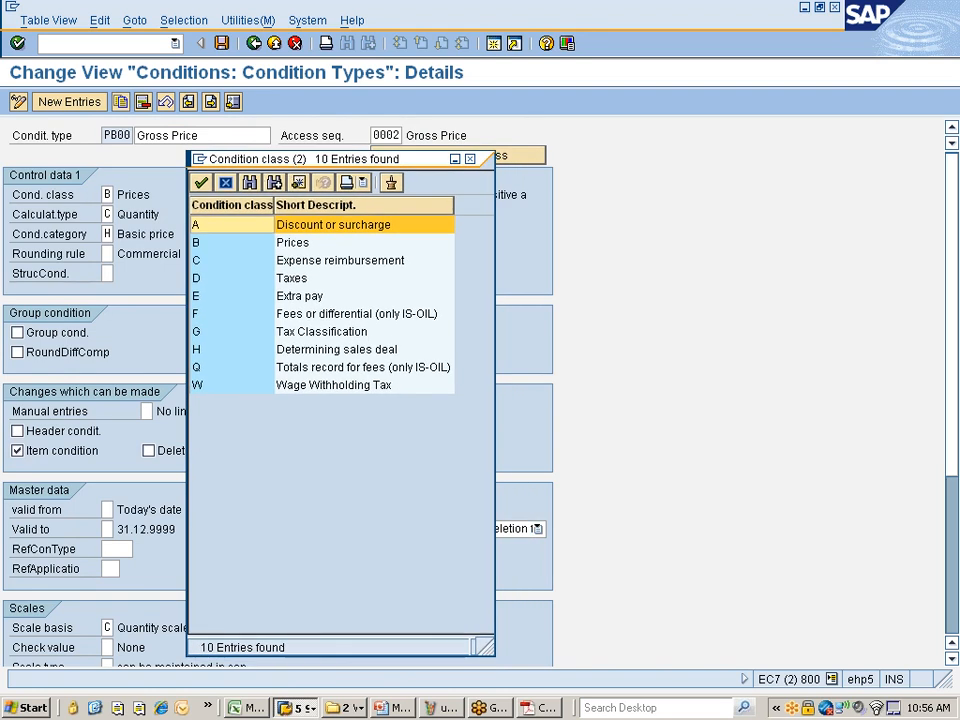
{"action": "left_click", "coordinate": [297, 244]}
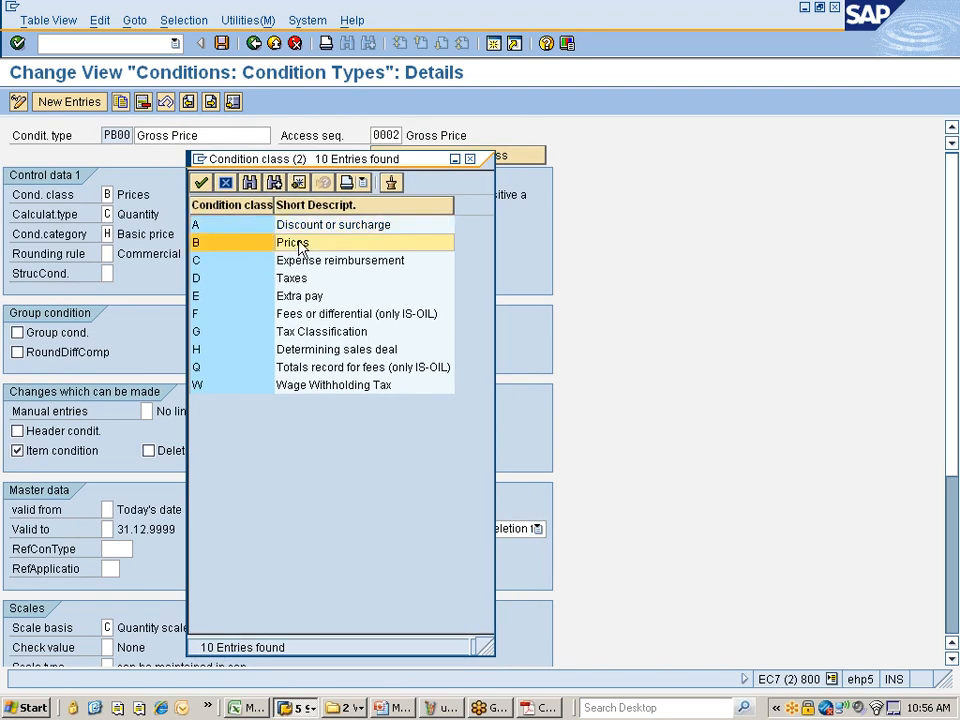
{"action": "left_click", "coordinate": [470, 159]}
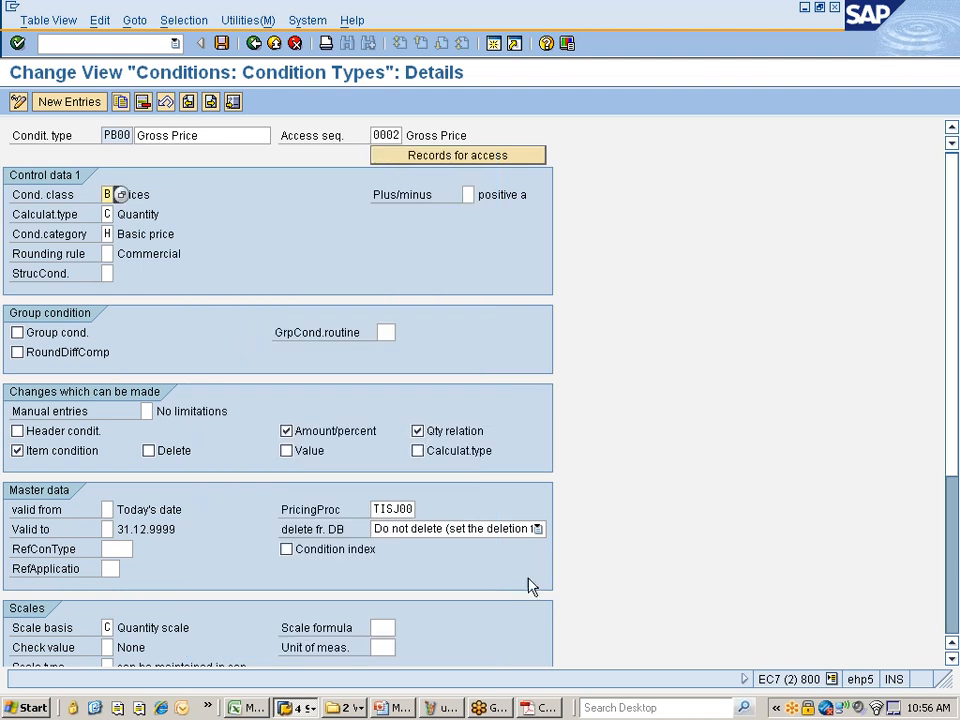
{"action": "left_click", "coordinate": [444, 709]}
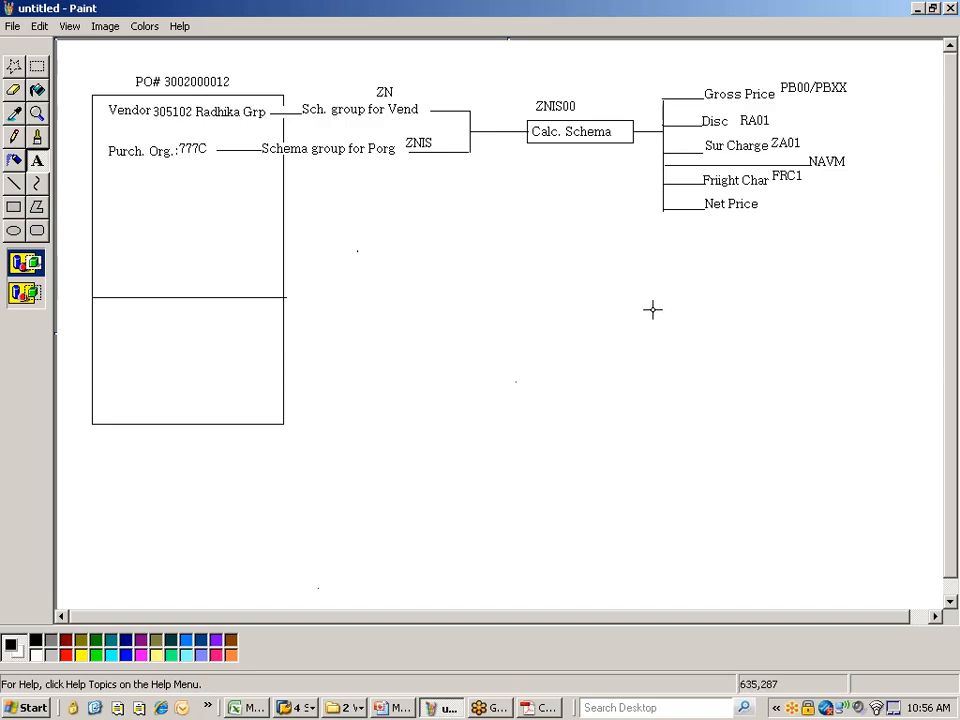
{"action": "key", "text": "alt+Tab"}
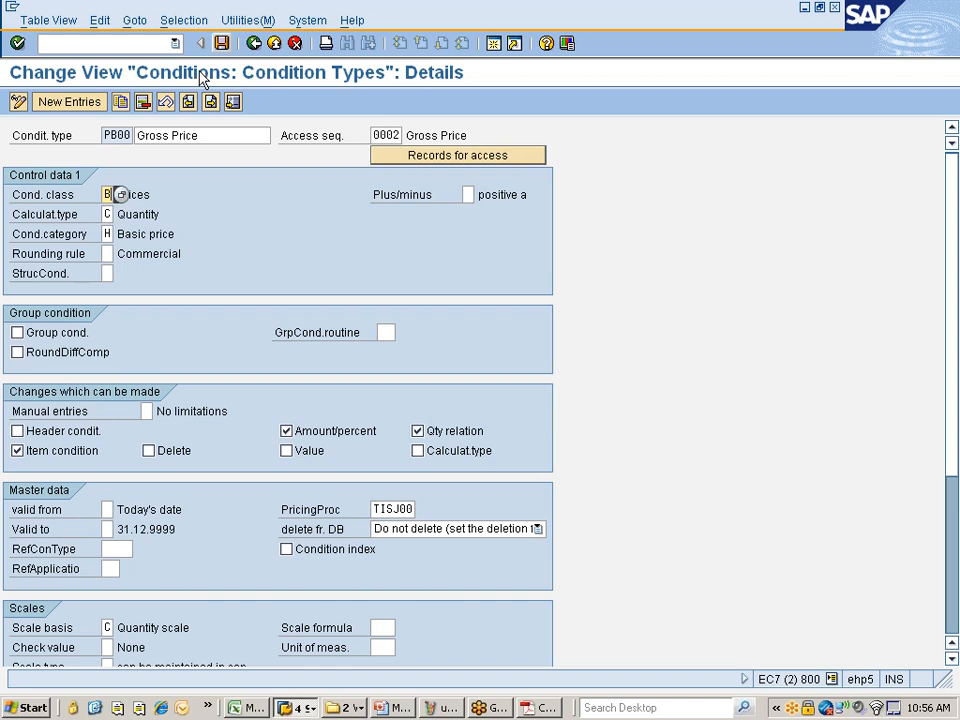
Step: Display the details of condition type RA01 for comparison with PB00, and return to the condition types overview
{"action": "left_click", "coordinate": [256, 43]}
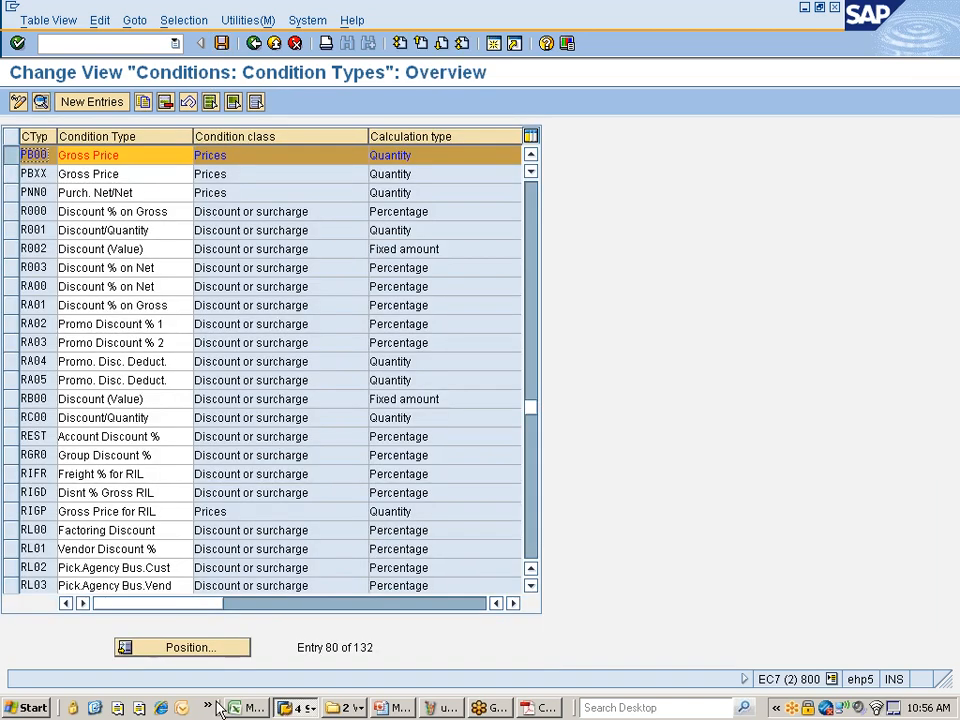
{"action": "left_click", "coordinate": [10, 157]}
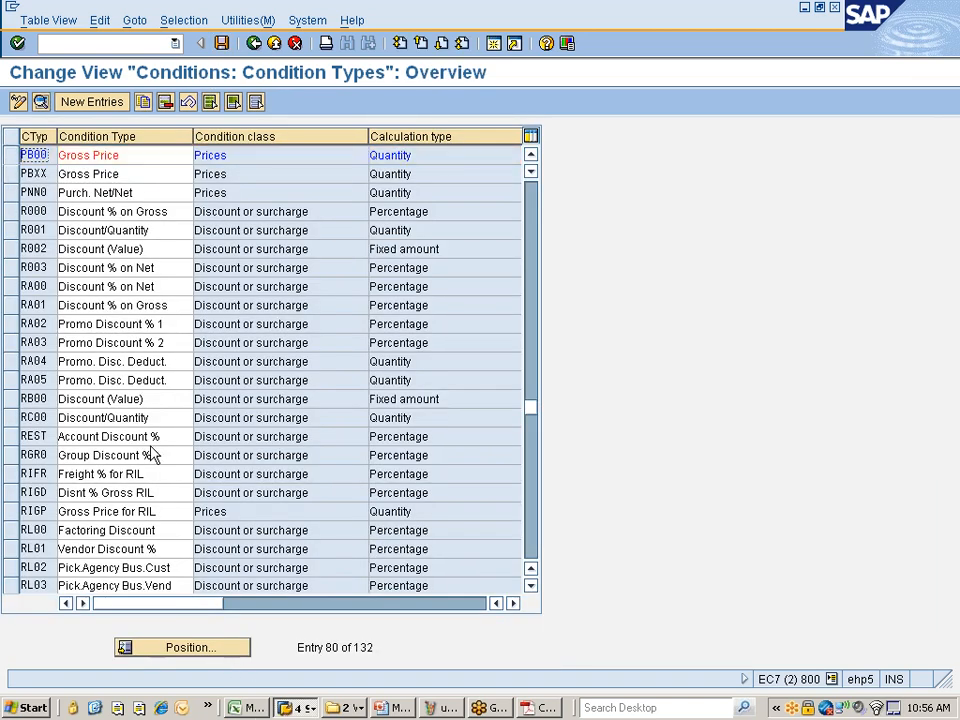
{"action": "left_click", "coordinate": [10, 305]}
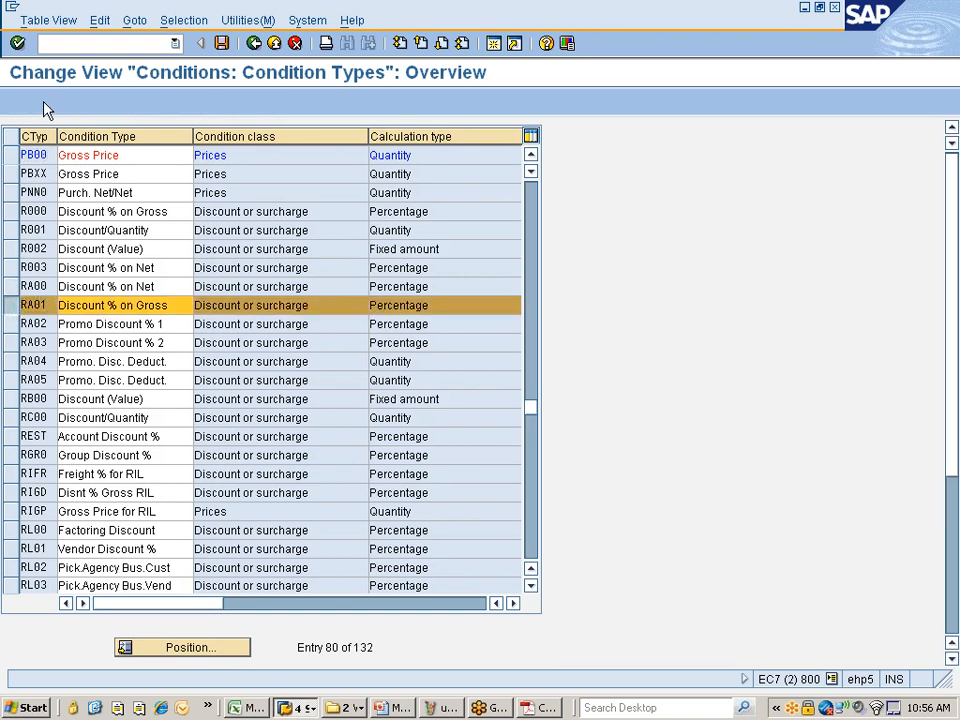
{"action": "left_click", "coordinate": [41, 102]}
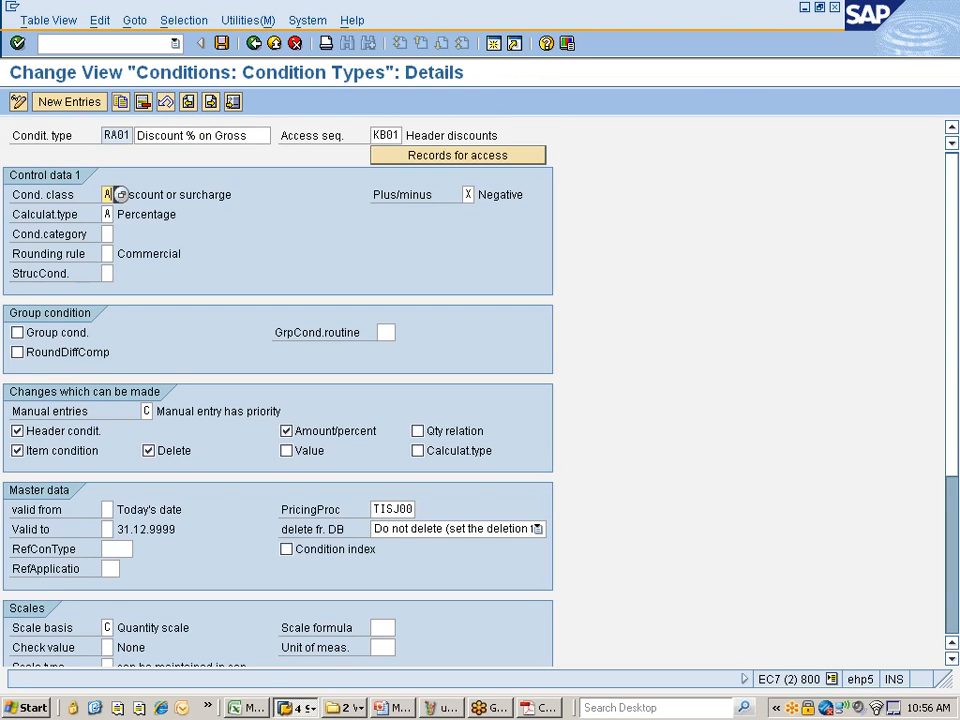
{"action": "left_click", "coordinate": [254, 44]}
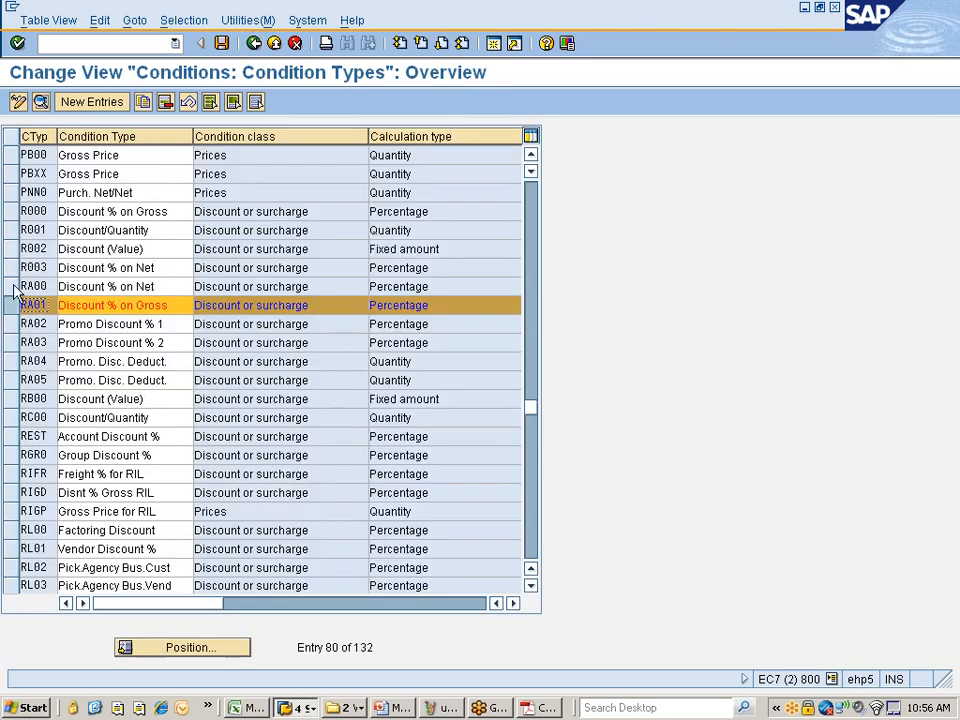
Step: Reopen the PB00 details, review the available calculation types without changing the selection, and return to the overview
{"action": "left_click", "coordinate": [18, 155]}
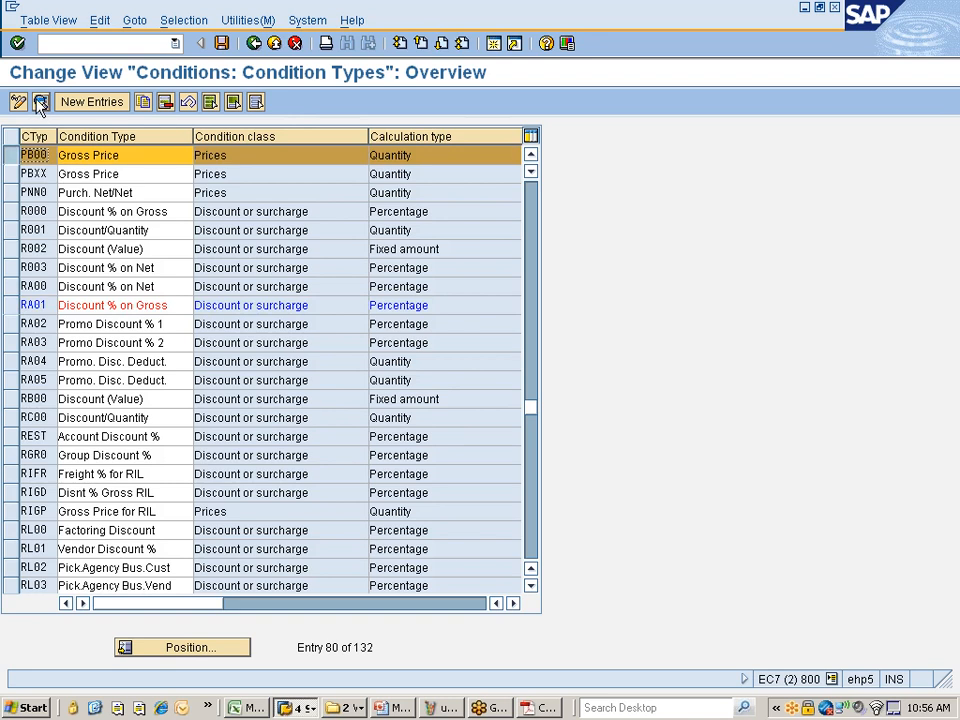
{"action": "left_click", "coordinate": [40, 101]}
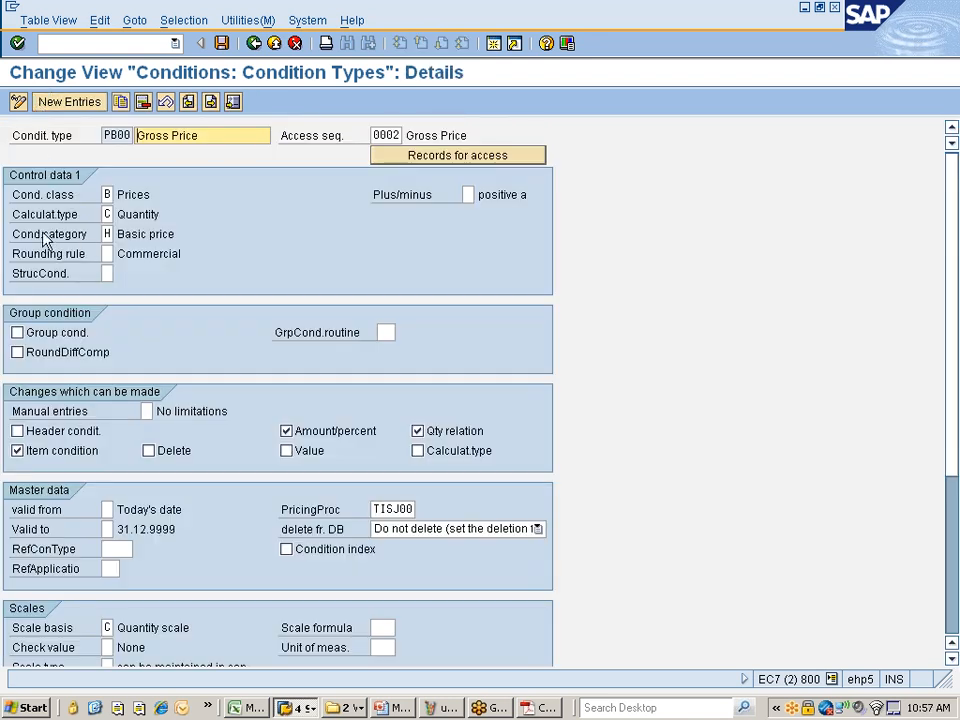
{"action": "left_click", "coordinate": [112, 214]}
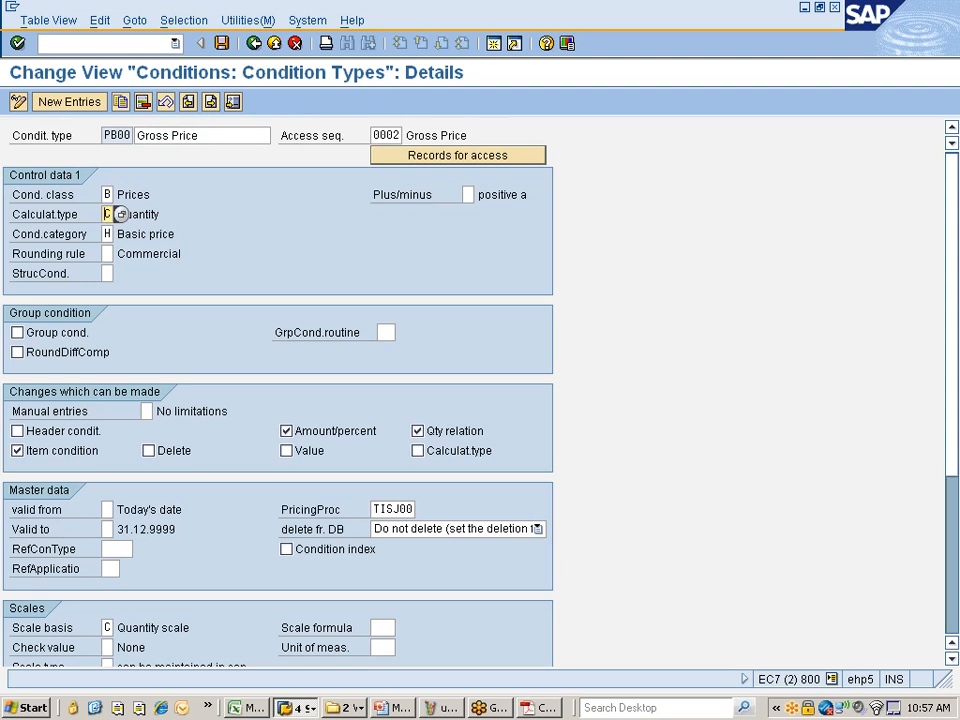
{"action": "left_click", "coordinate": [121, 214]}
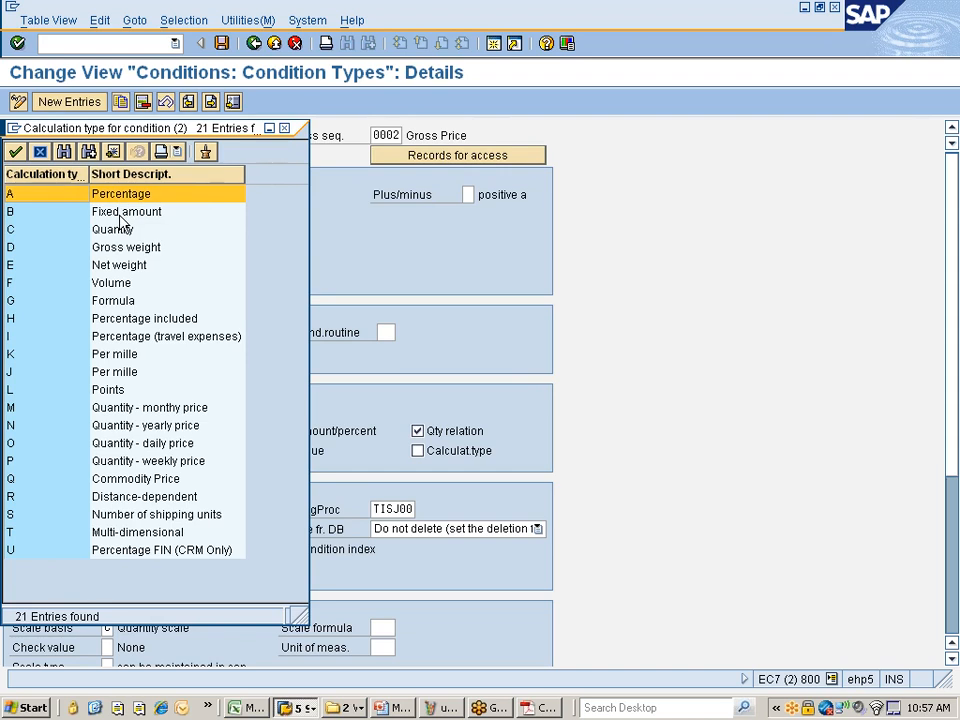
{"action": "left_click_drag", "start_coordinate": [118, 129], "coordinate": [349, 99]}
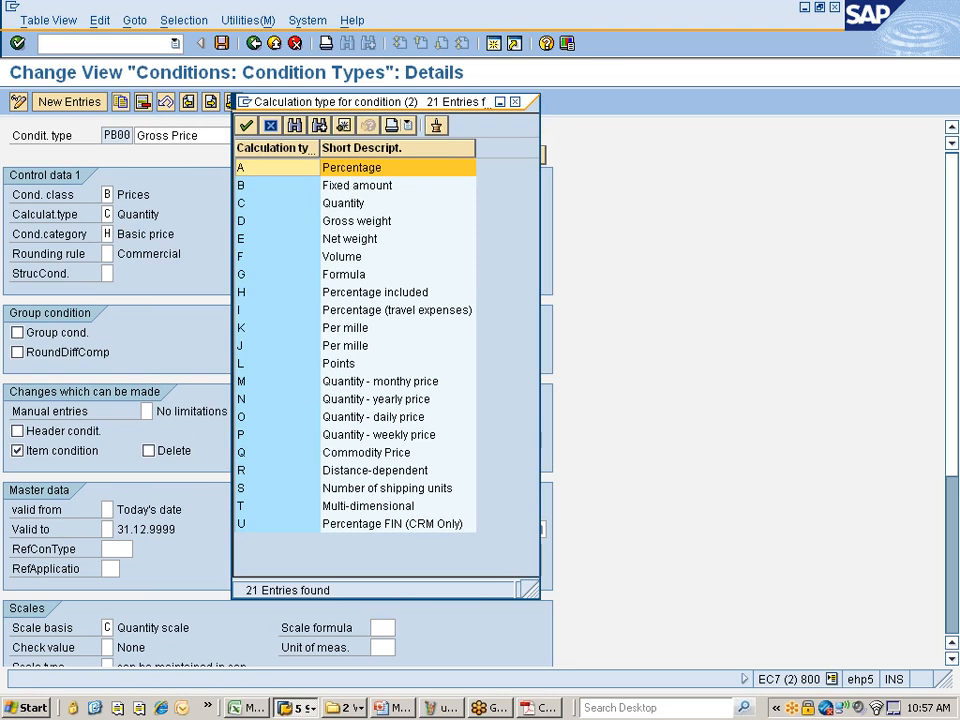
{"action": "left_click", "coordinate": [516, 102]}
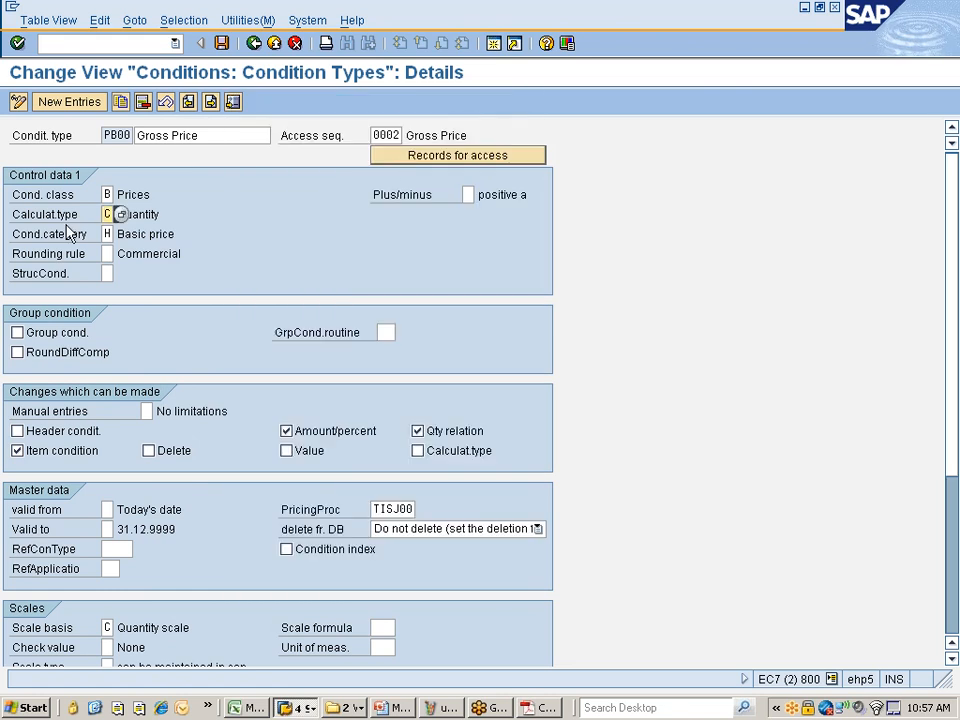
{"action": "left_click", "coordinate": [254, 43]}
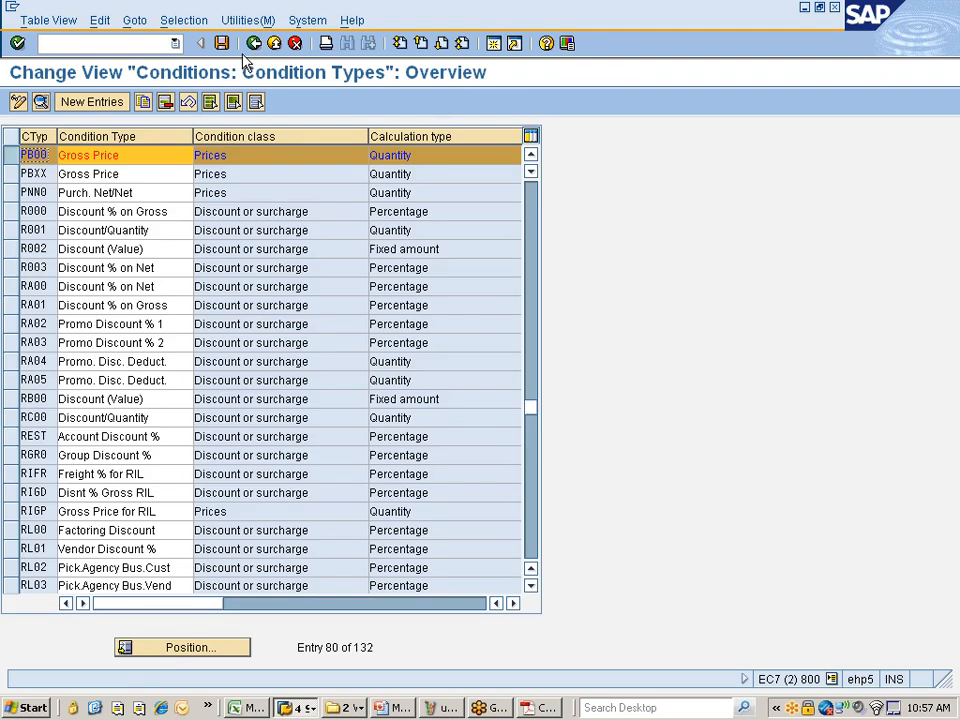
Step: Start transaction SPRO in a new session and display the SAP Reference IMG
{"action": "left_click", "coordinate": [64, 43]}
{"action": "type", "text": "/nspro"}
{"action": "key", "text": "Return"}
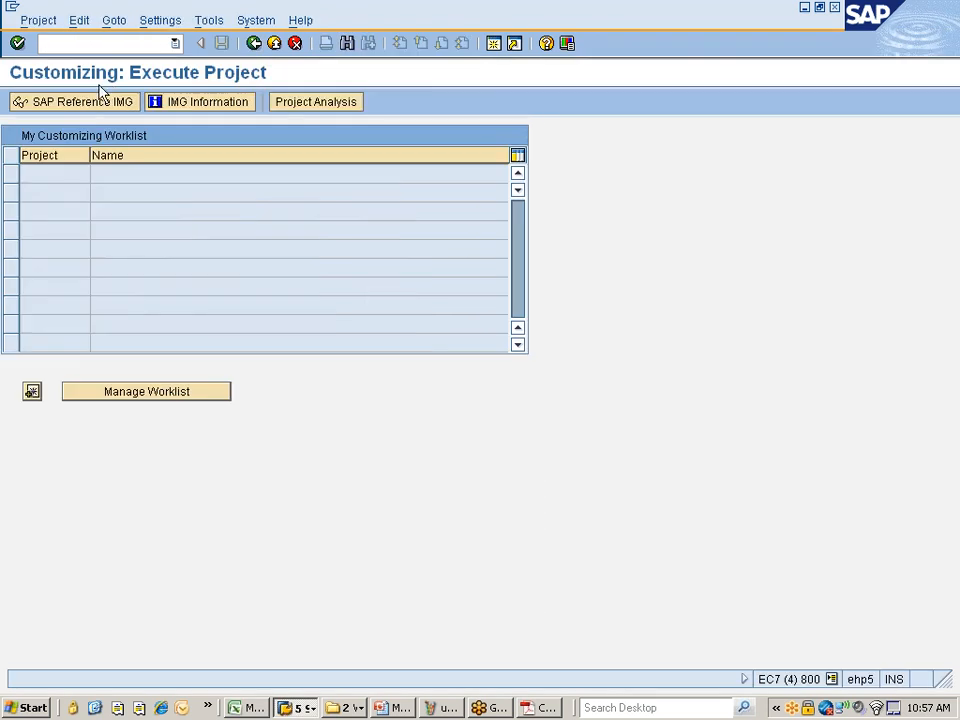
{"action": "left_click", "coordinate": [84, 104]}
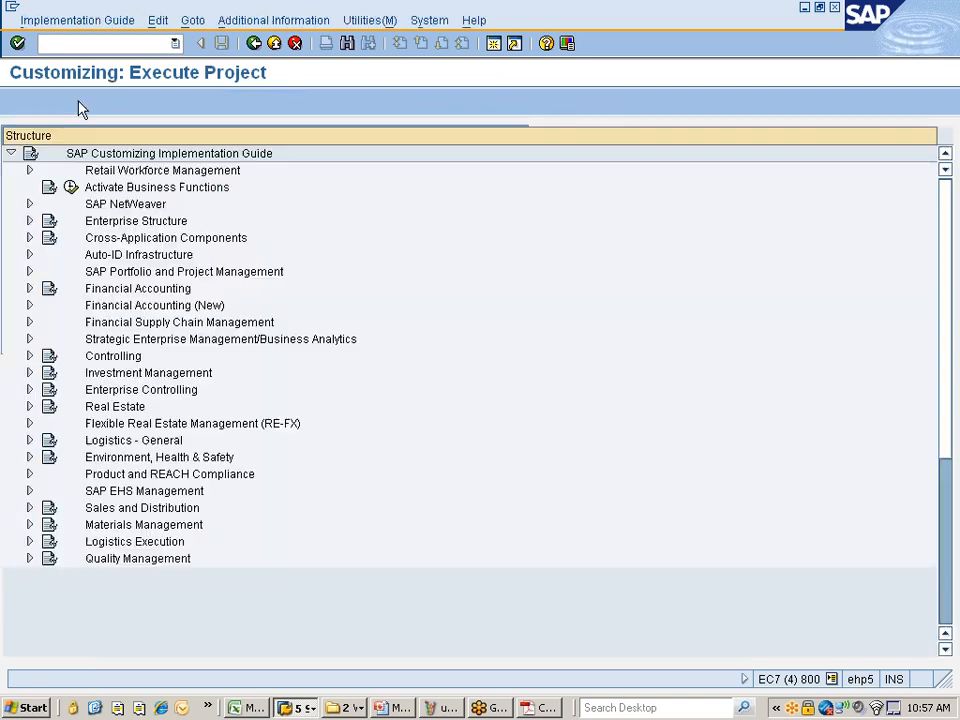
Step: Expand the IMG through Materials Management, Purchasing and Conditions down to Define Price Determination Process
{"action": "left_click", "coordinate": [107, 530]}
{"action": "double_click", "coordinate": [107, 530]}
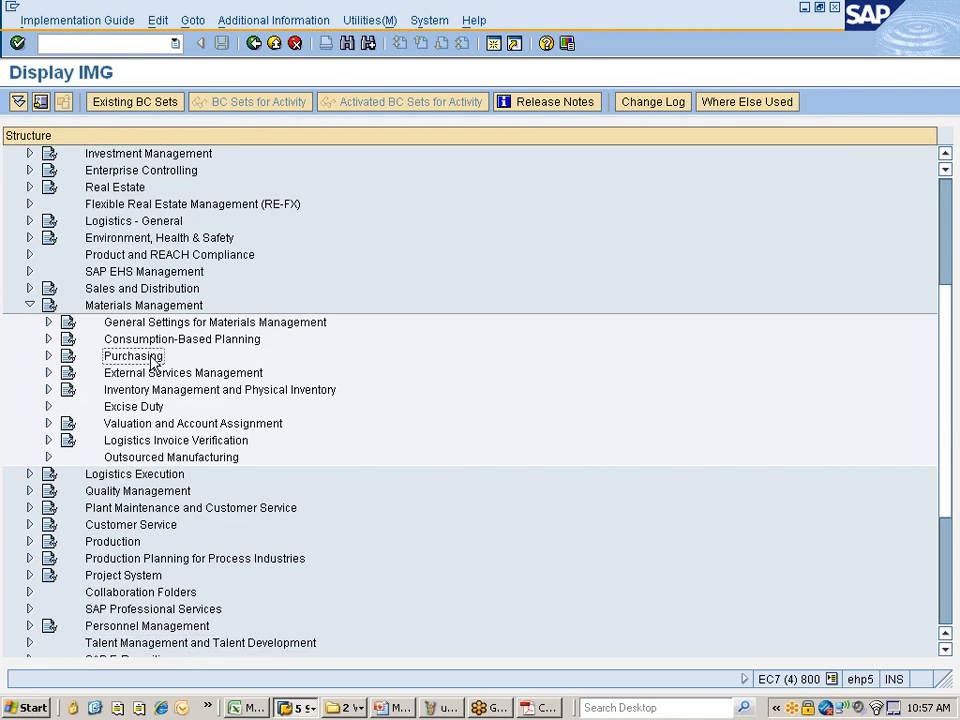
{"action": "left_click", "coordinate": [150, 360]}
{"action": "double_click", "coordinate": [152, 362]}
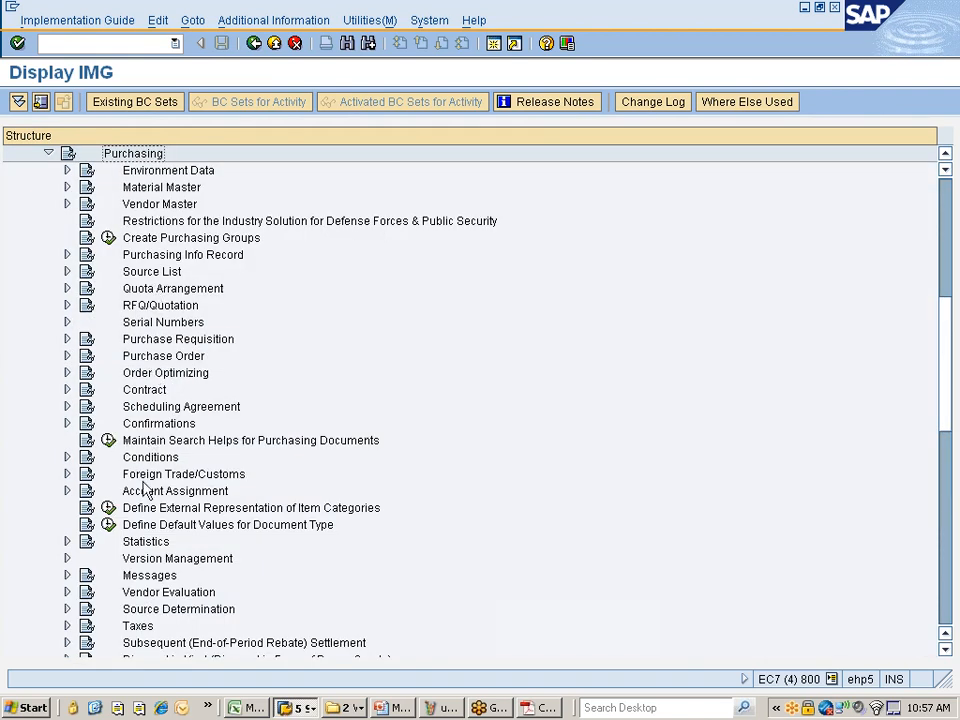
{"action": "left_click", "coordinate": [150, 457]}
{"action": "left_click", "coordinate": [66, 457]}
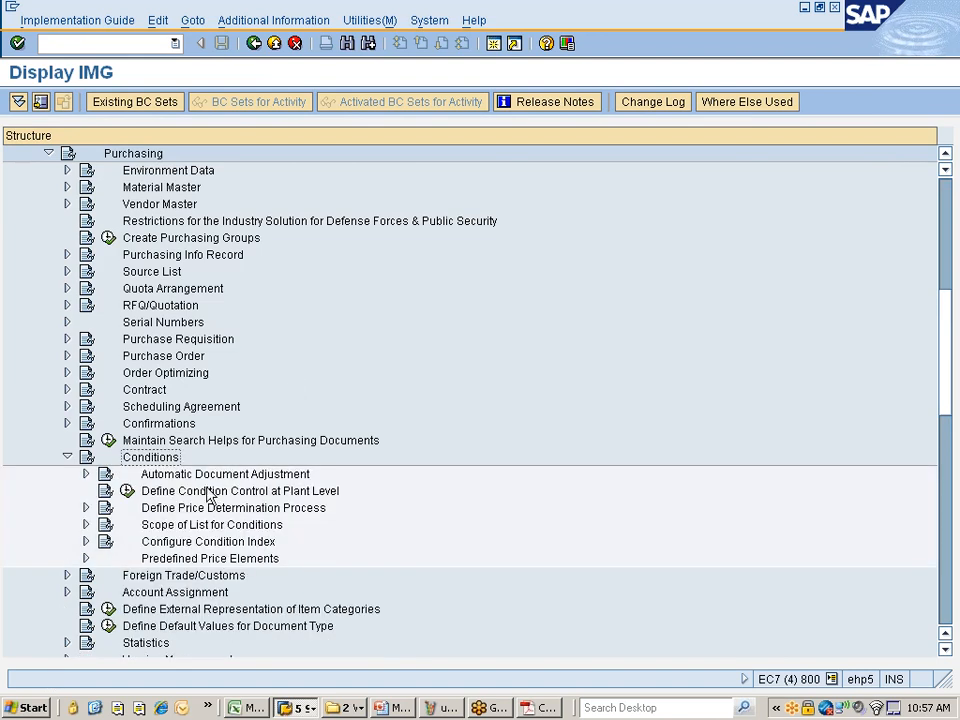
{"action": "double_click", "coordinate": [167, 510]}
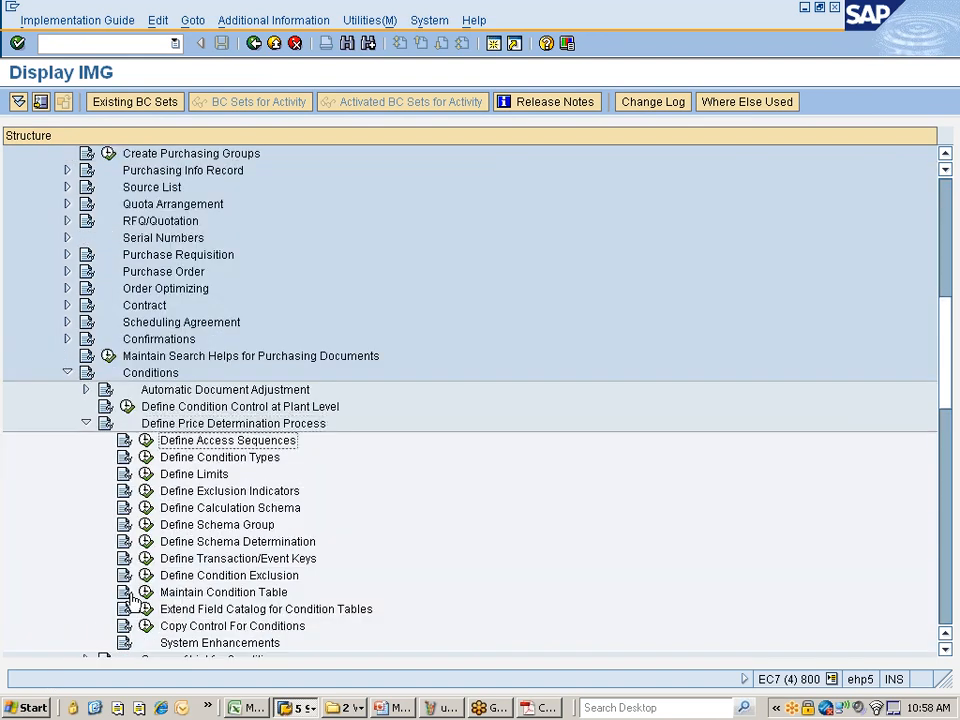
Step: Open Define Calculation Schema, find schema ZNIS00, and display its control data
{"action": "double_click", "coordinate": [186, 510]}
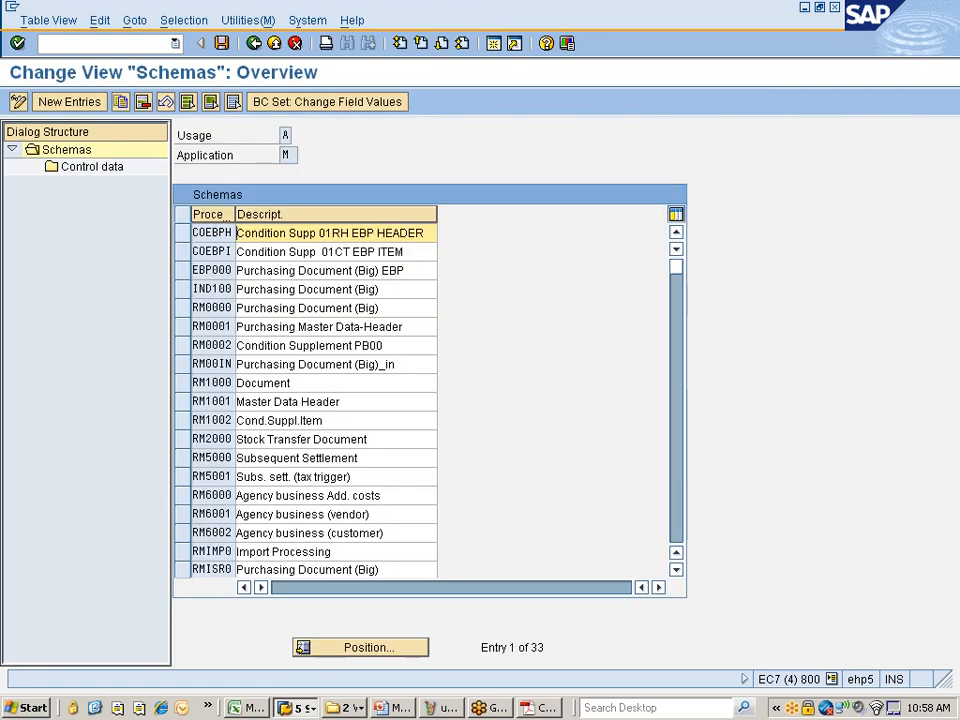
{"action": "left_click", "coordinate": [330, 647]}
{"action": "type", "text": "znis00"}
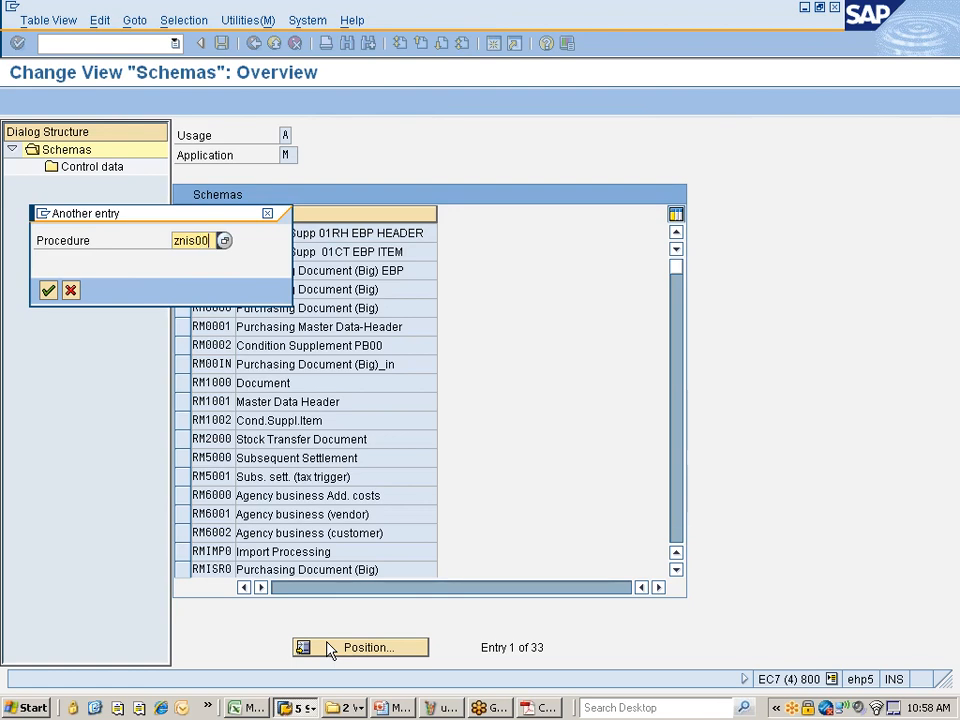
{"action": "key", "text": "Return"}
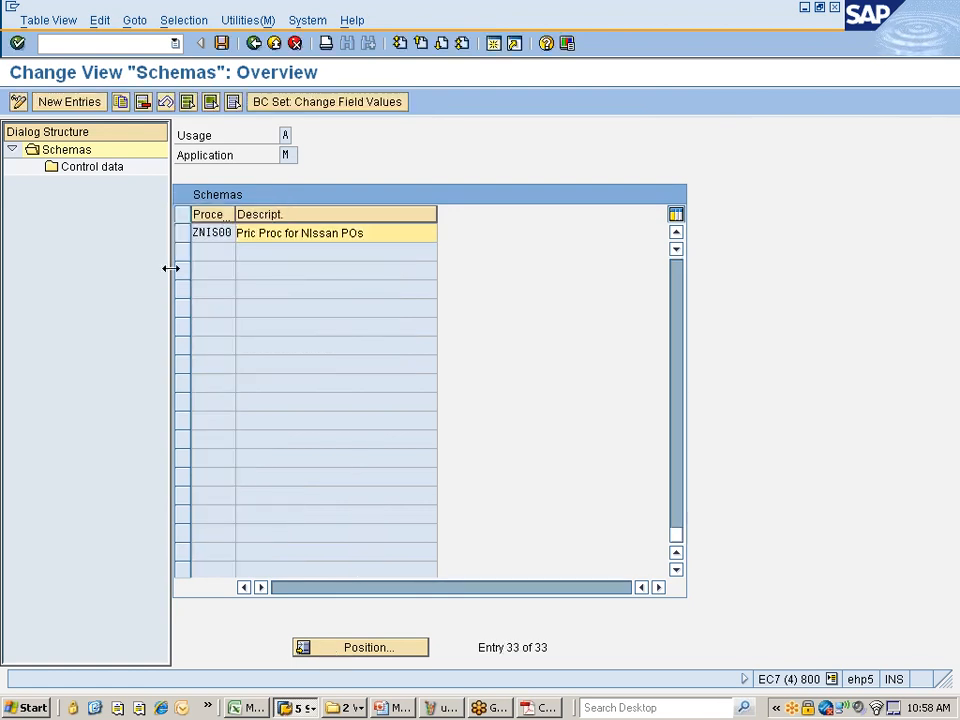
{"action": "left_click", "coordinate": [182, 233]}
{"action": "double_click", "coordinate": [94, 168]}
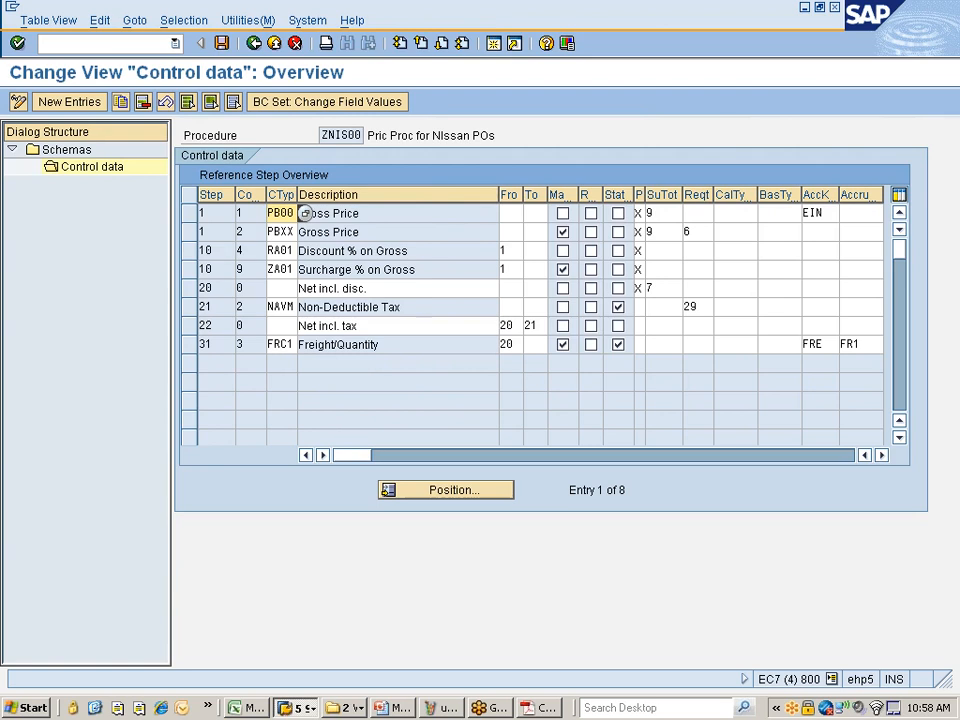
Step: Check the PB00 details in the condition types session and return to the ZNIS00 control data
{"action": "double_click", "coordinate": [300, 213]}
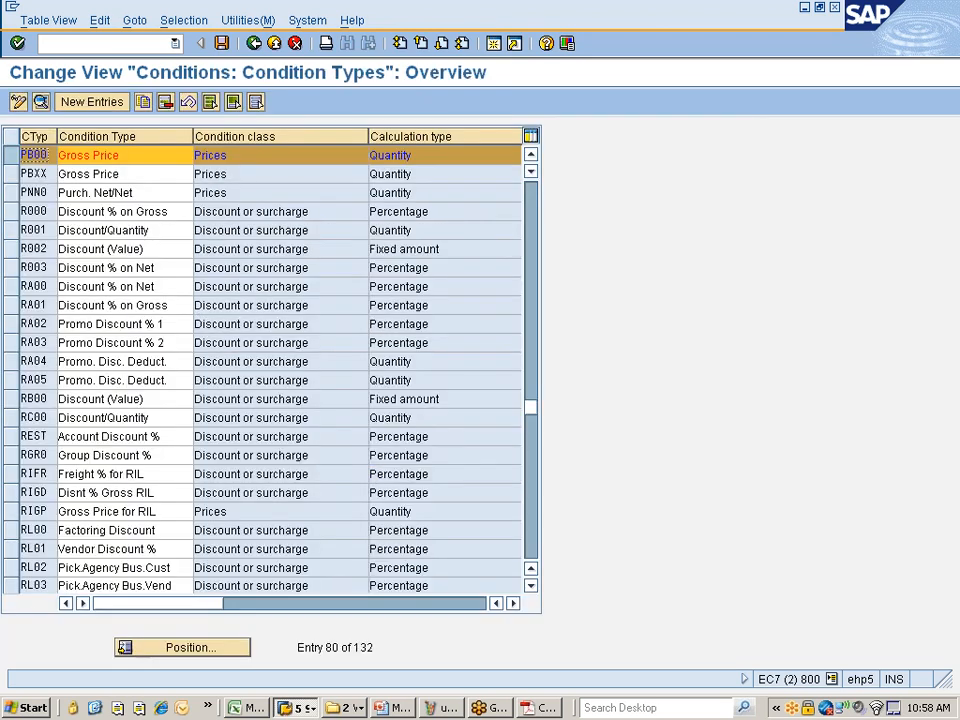
{"action": "double_click", "coordinate": [66, 157]}
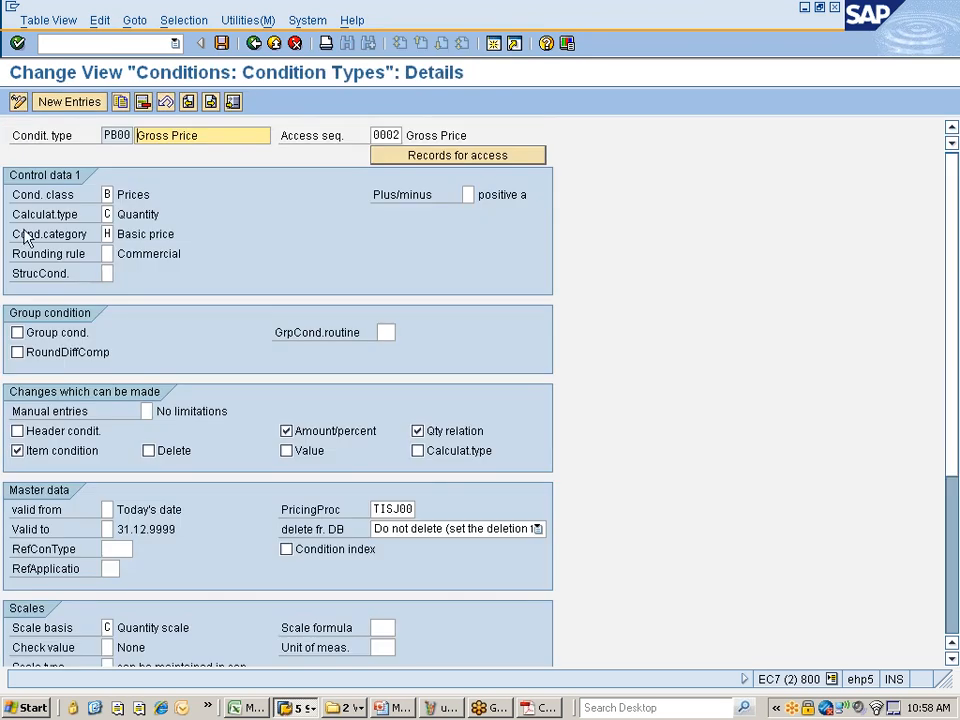
{"action": "key", "text": "F3"}
{"action": "key", "text": "F3"}
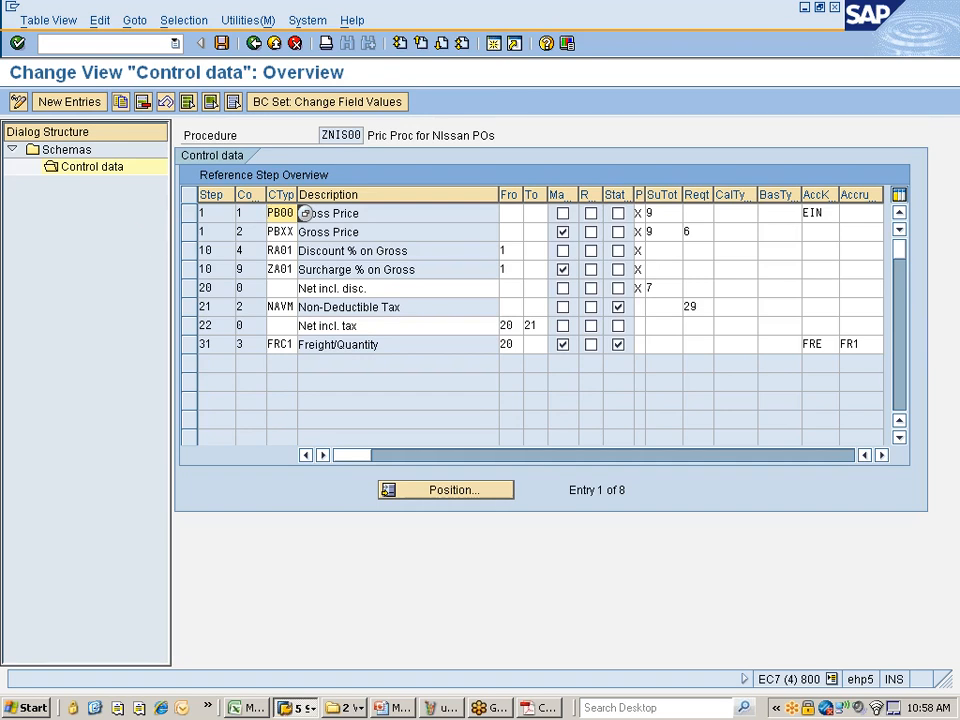
Step: List the calculation type routines for the PB00 step and display the source code of routine 81, TI Sum Total
{"action": "left_click", "coordinate": [750, 213]}
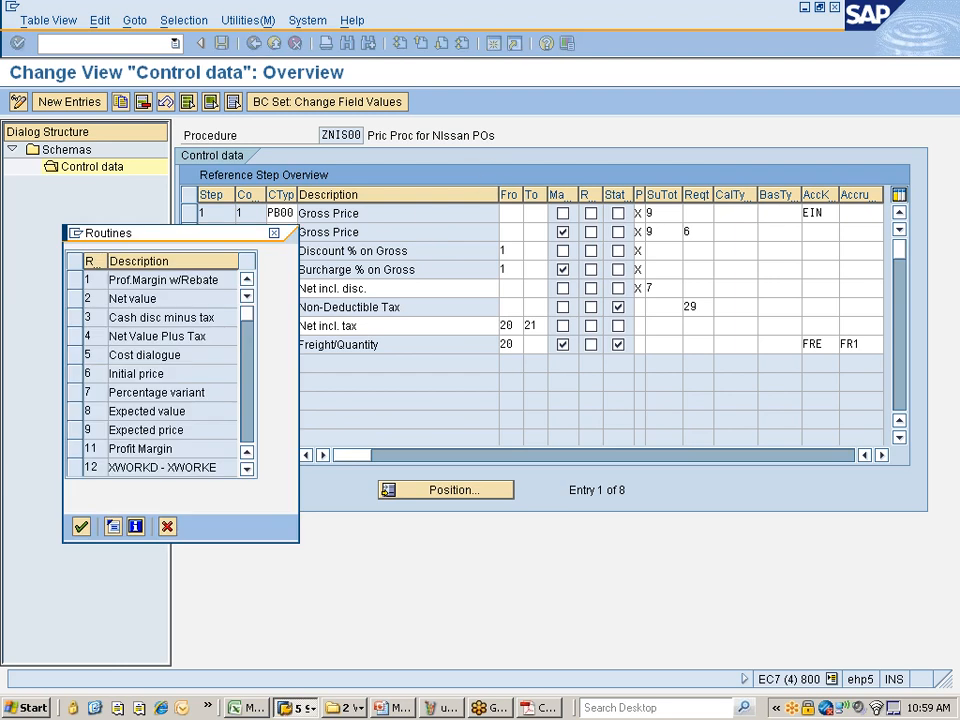
{"action": "left_click", "coordinate": [246, 418]}
{"action": "left_click", "coordinate": [246, 426]}
{"action": "left_click", "coordinate": [247, 437]}
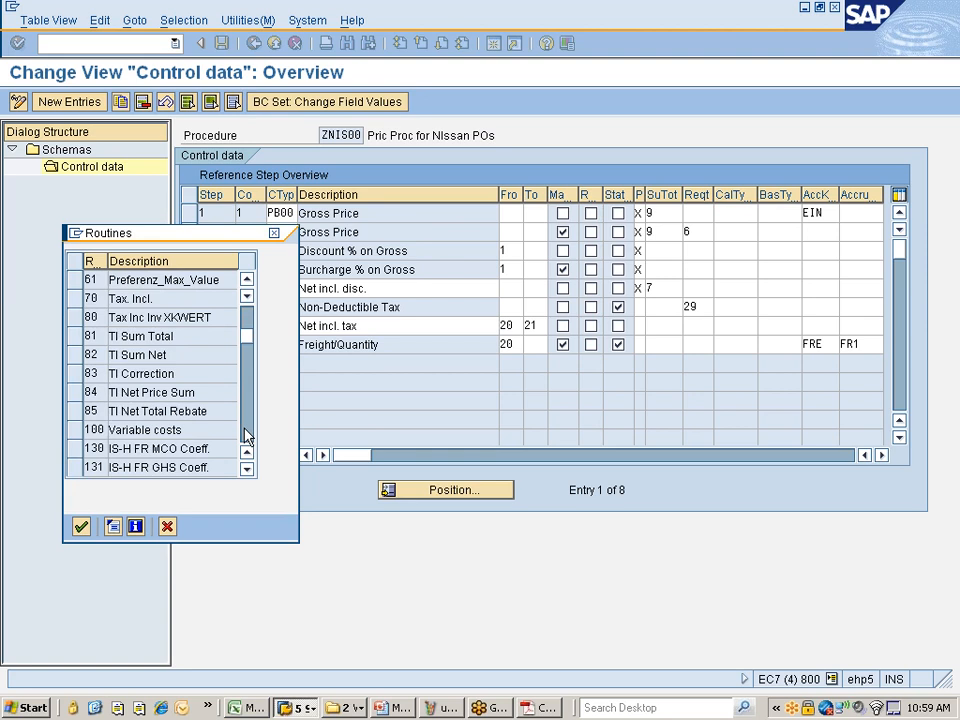
{"action": "left_click", "coordinate": [78, 337]}
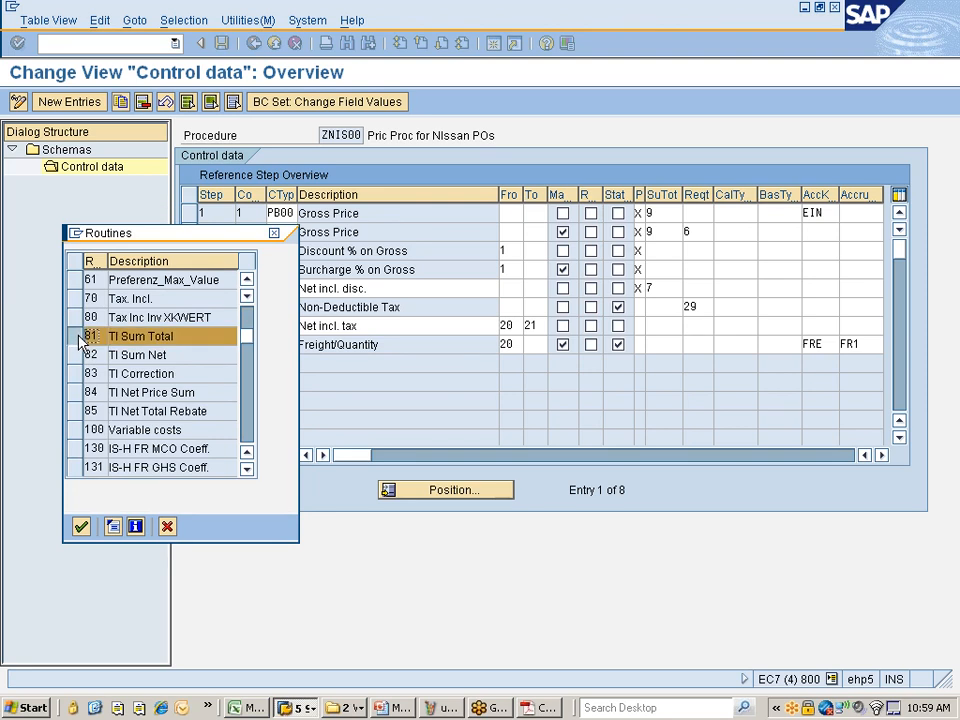
{"action": "left_click", "coordinate": [115, 529]}
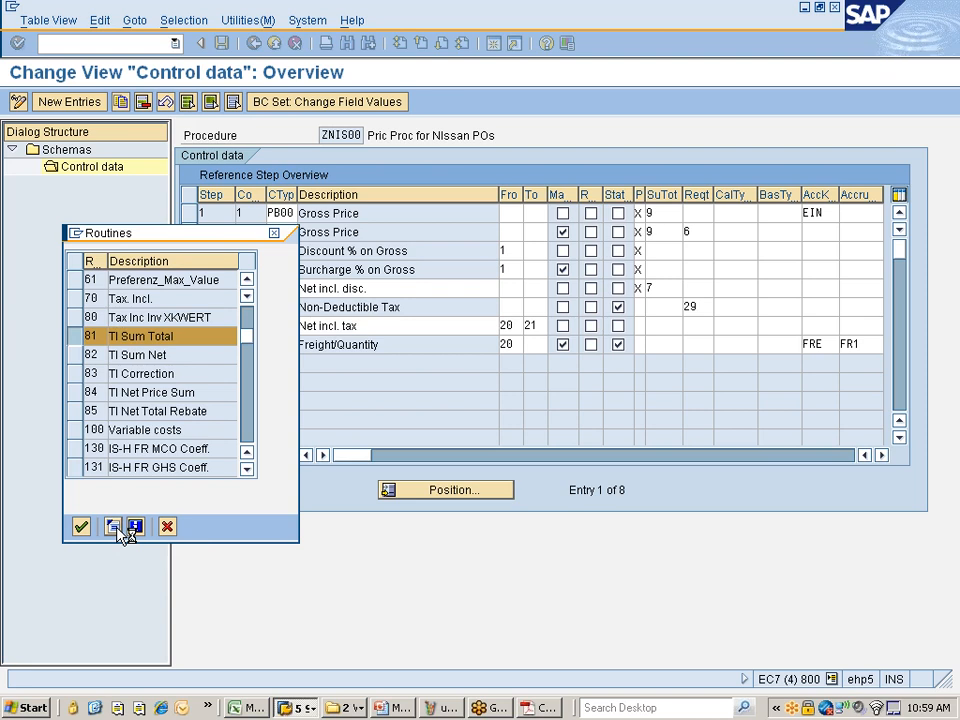
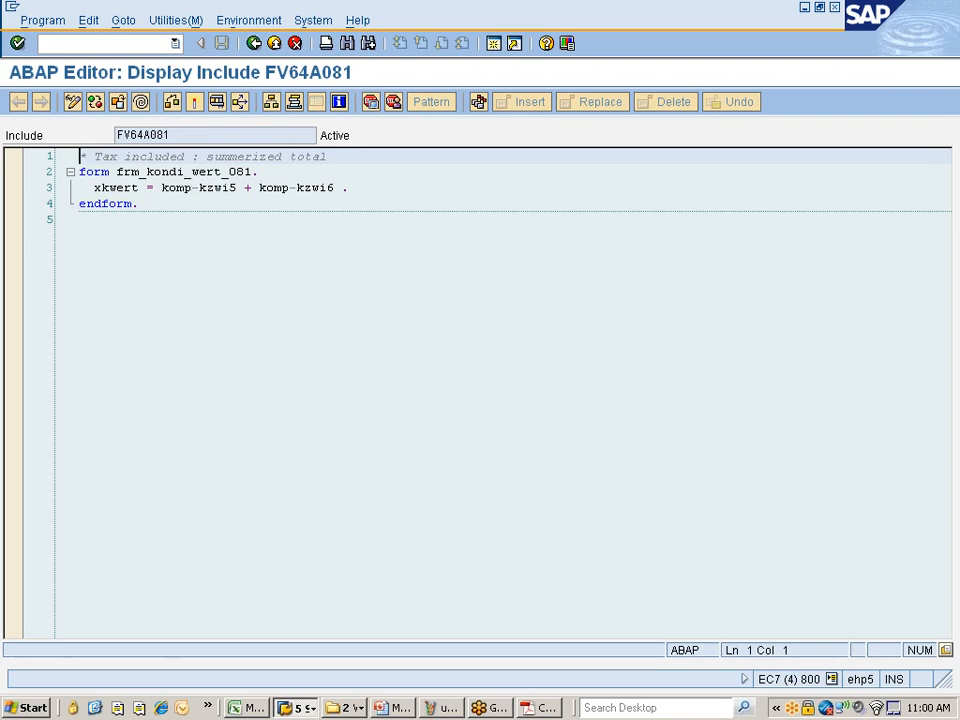
Step: View the source code of routine 100, Variable costs, close the routine list without choosing one, and switch back to the PB00 details
{"action": "left_click", "coordinate": [256, 44]}
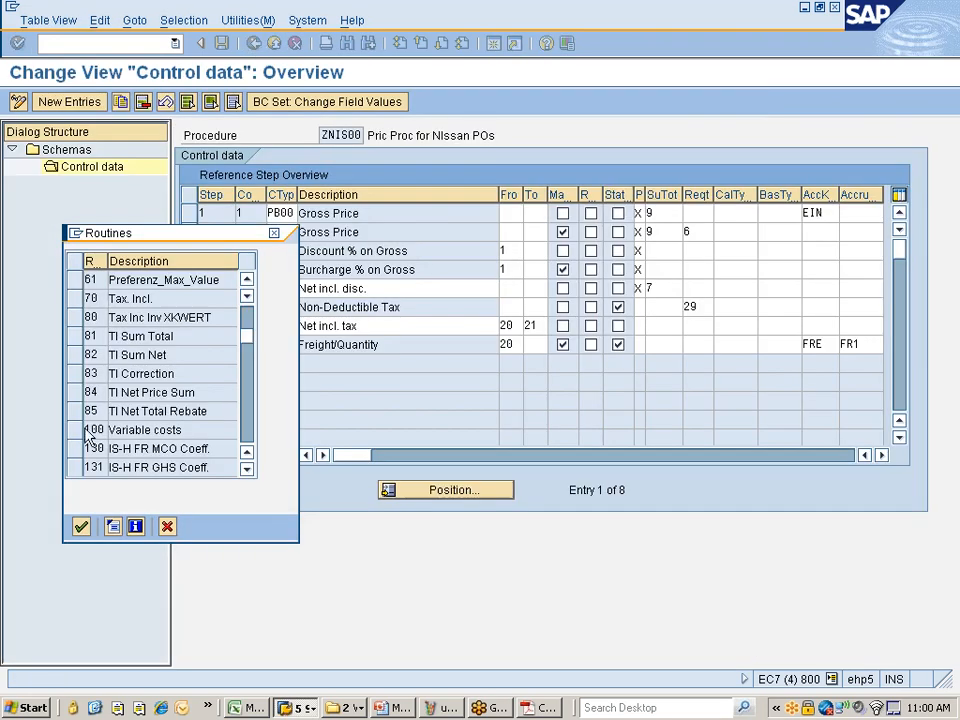
{"action": "left_click", "coordinate": [88, 436]}
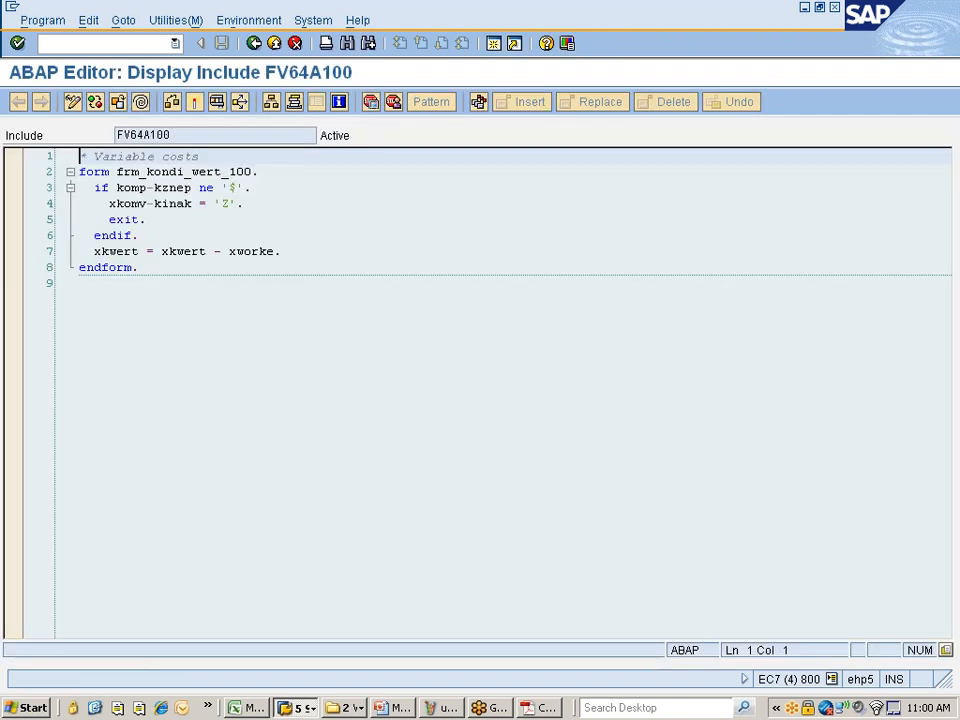
{"action": "left_click", "coordinate": [254, 43]}
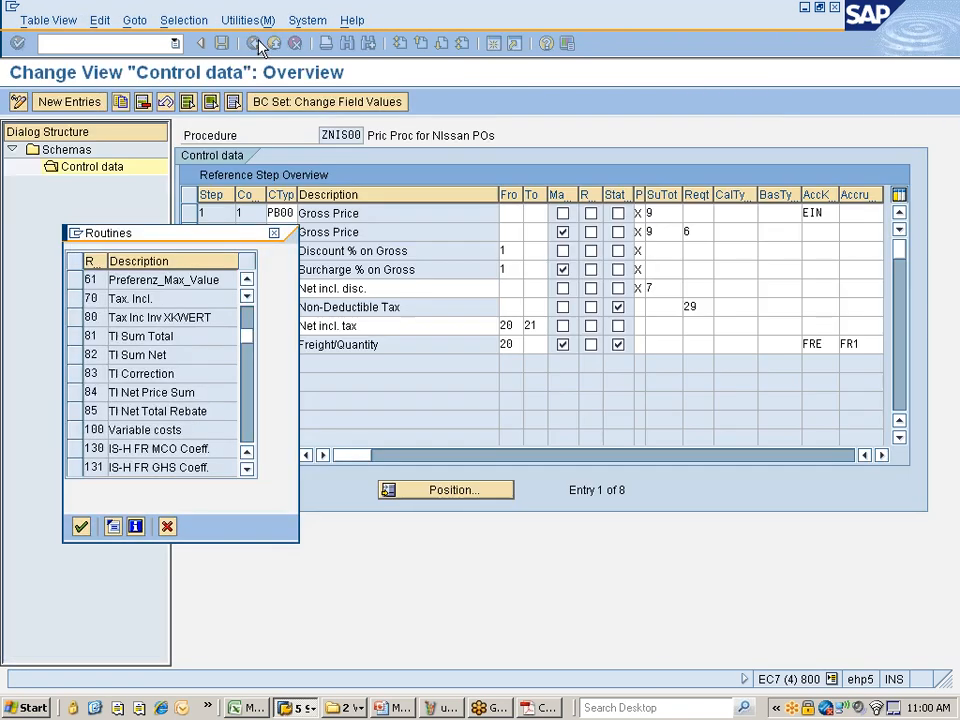
{"action": "left_click", "coordinate": [167, 526]}
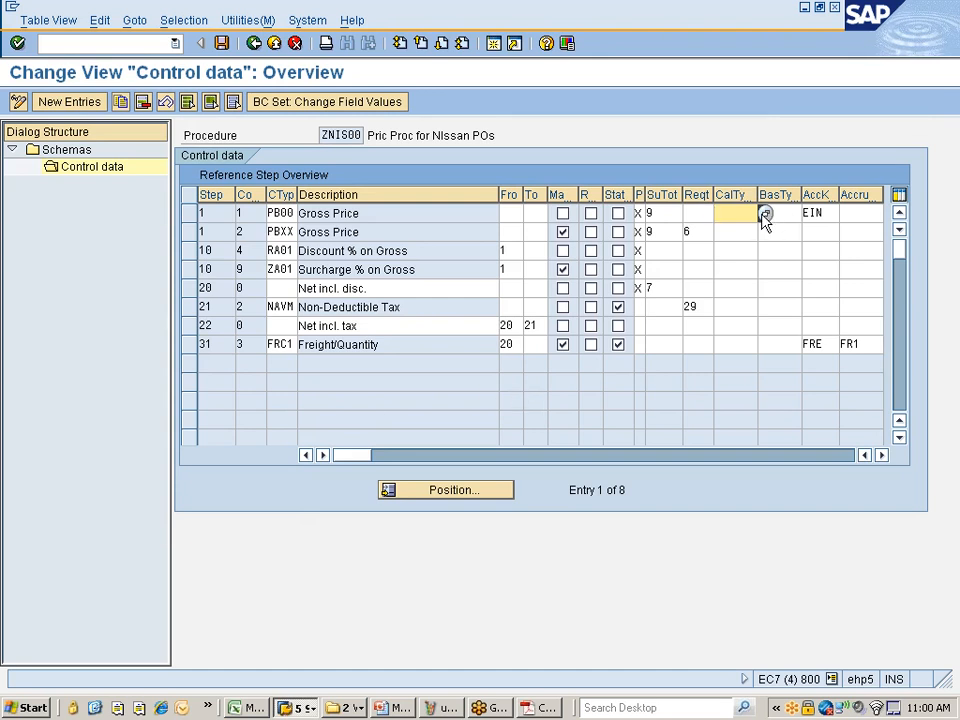
{"action": "key", "text": "alt+Tab"}
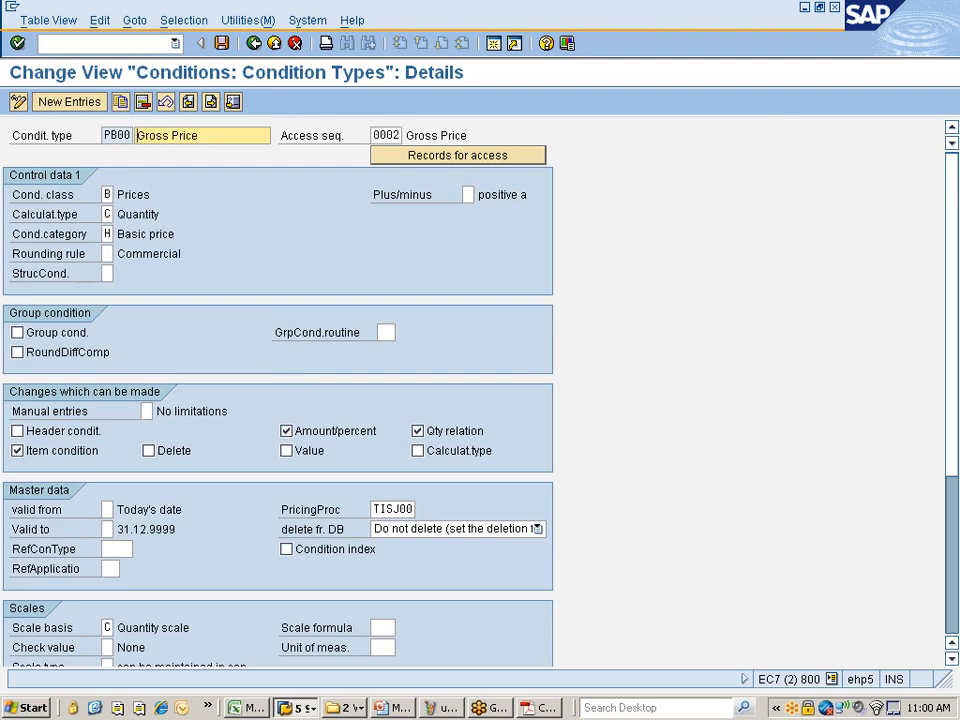
Step: Display the possible condition categories for PB00, close the list without choosing one, and return to the condition types overview
{"action": "left_click", "coordinate": [110, 234]}
{"action": "key", "text": "F1"}
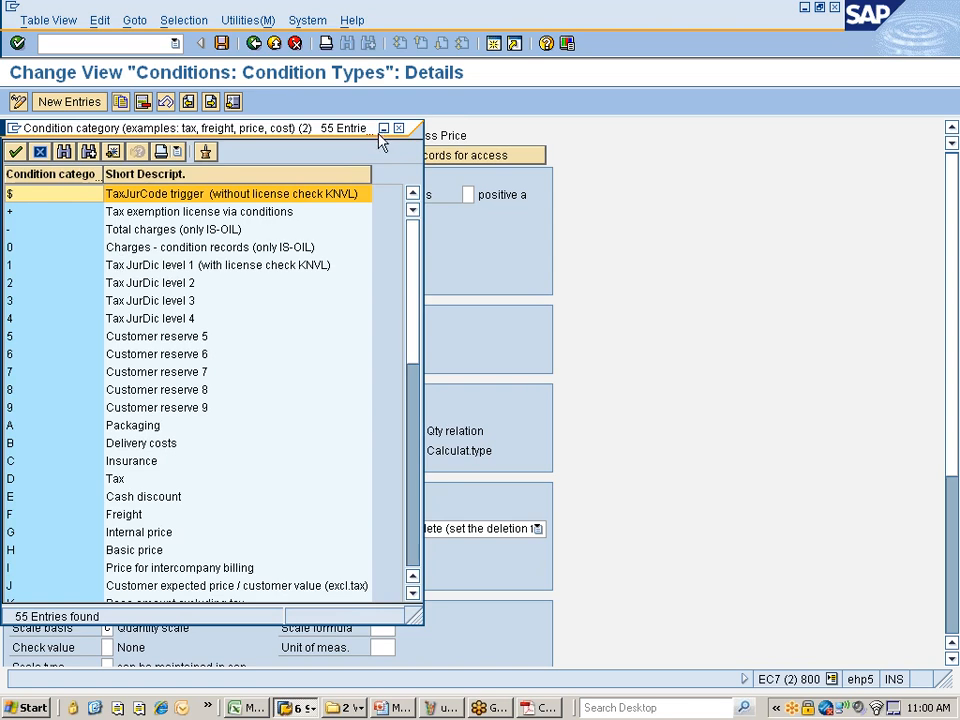
{"action": "left_click", "coordinate": [399, 130]}
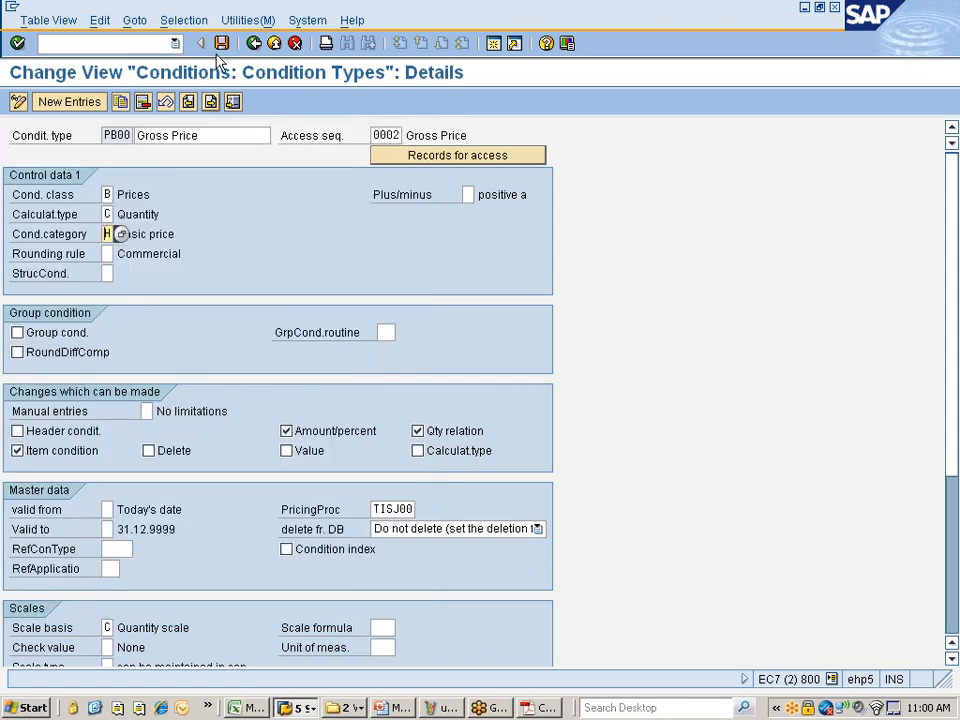
{"action": "left_click", "coordinate": [256, 42]}
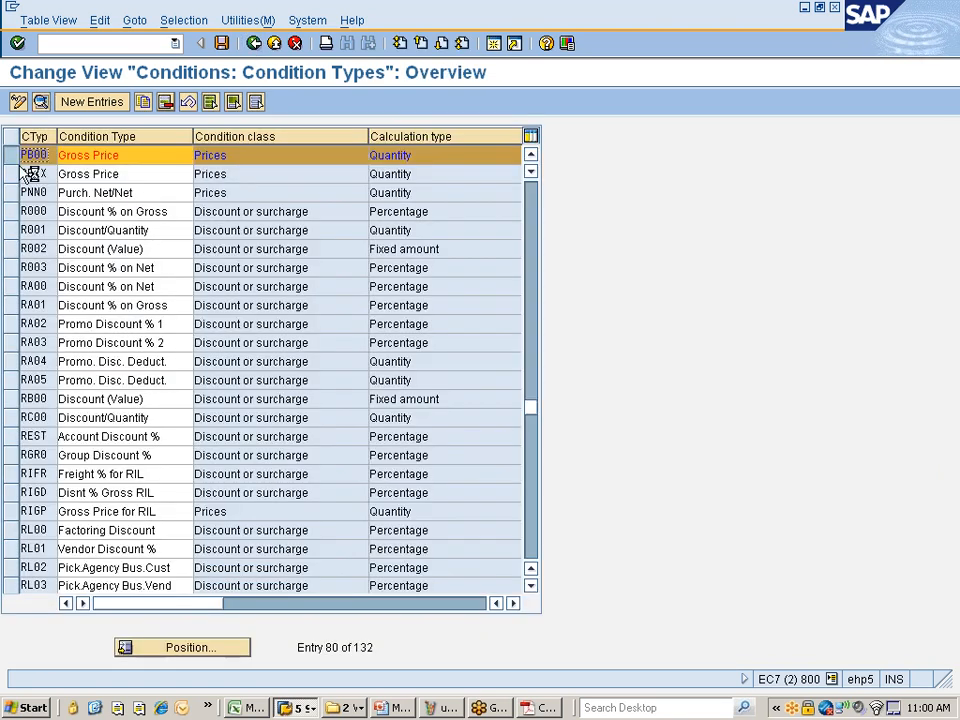
Step: Select RA01, Discount % on Gross, instead of PB00, view its details, and return to the condition types overview
{"action": "left_click", "coordinate": [13, 157]}
{"action": "left_click", "coordinate": [14, 307]}
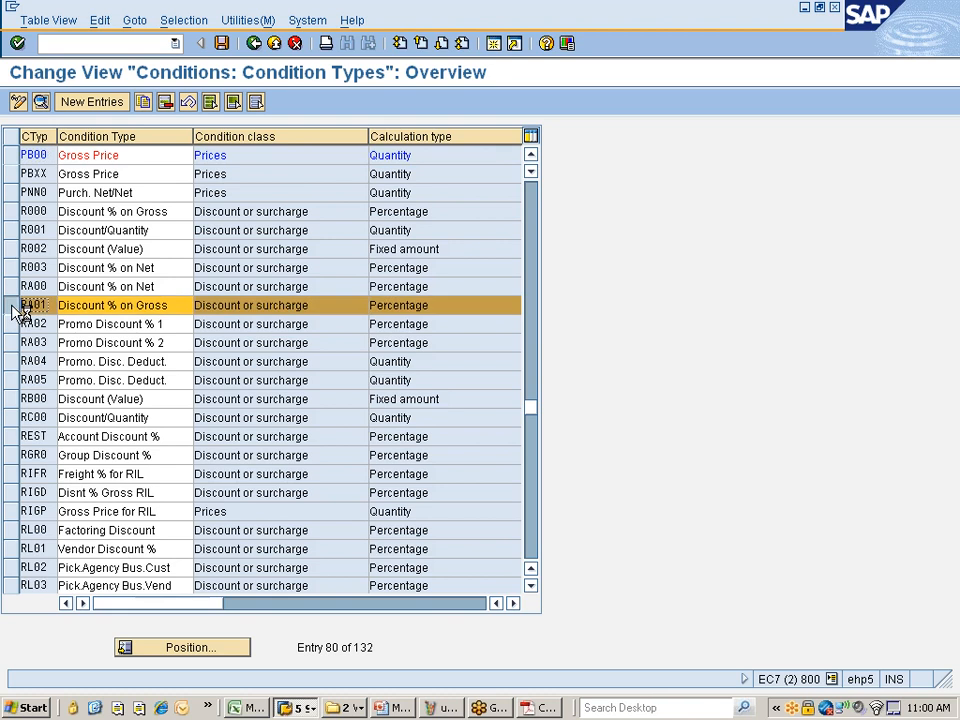
{"action": "left_click", "coordinate": [41, 102]}
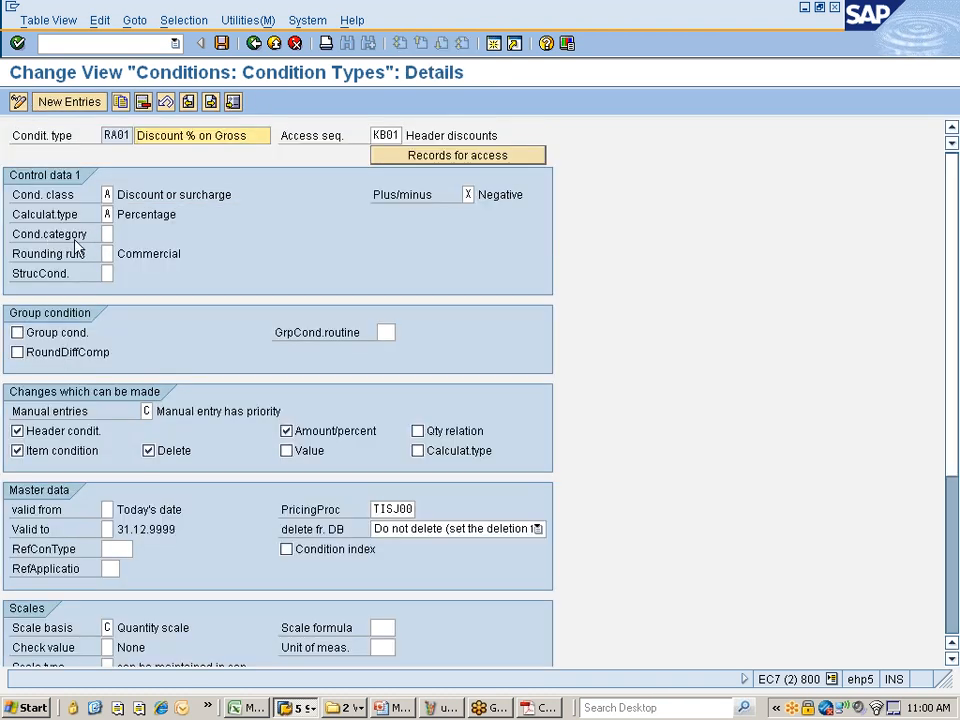
{"action": "left_click", "coordinate": [254, 44]}
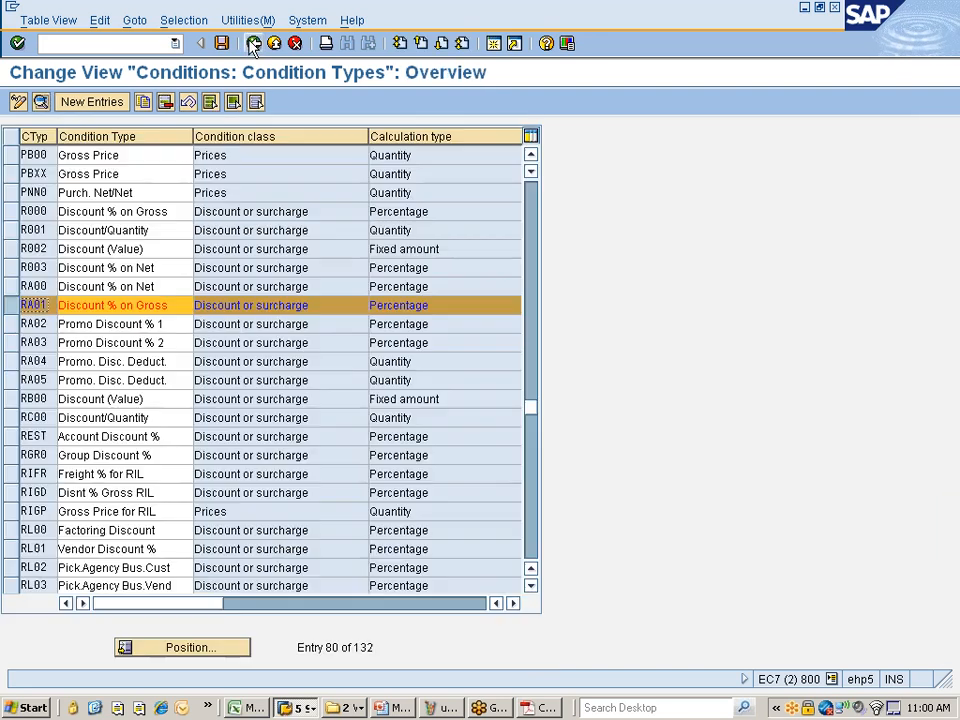
Step: Review the PB00 Gross Price details again, return to the overview, and deselect the entry
{"action": "left_click", "coordinate": [10, 304]}
{"action": "left_click", "coordinate": [13, 155]}
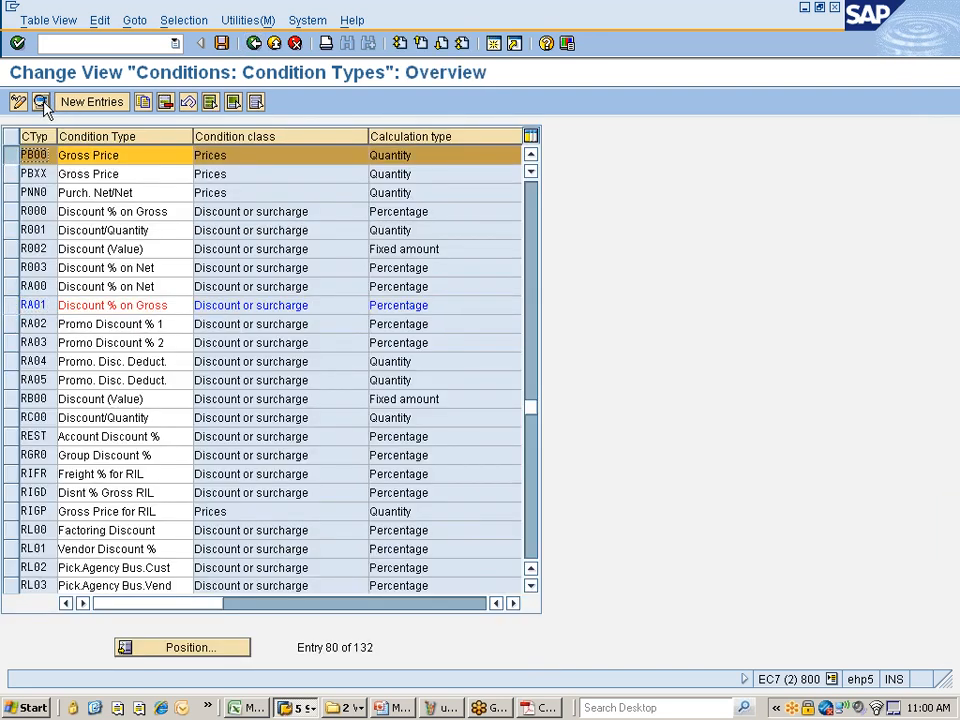
{"action": "left_click", "coordinate": [40, 102]}
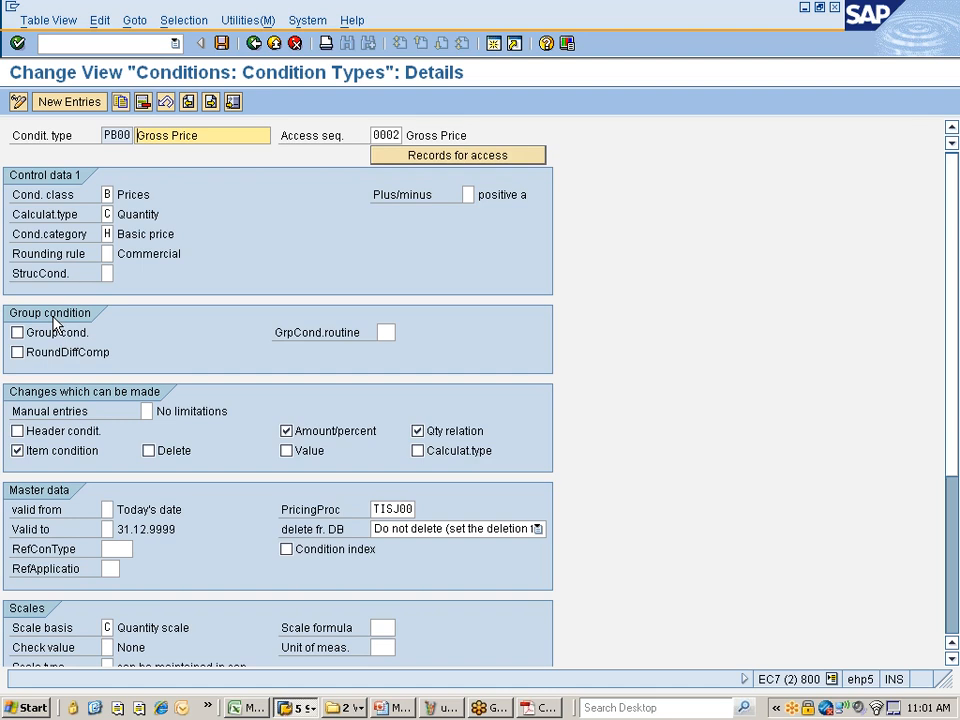
{"action": "left_click", "coordinate": [252, 43]}
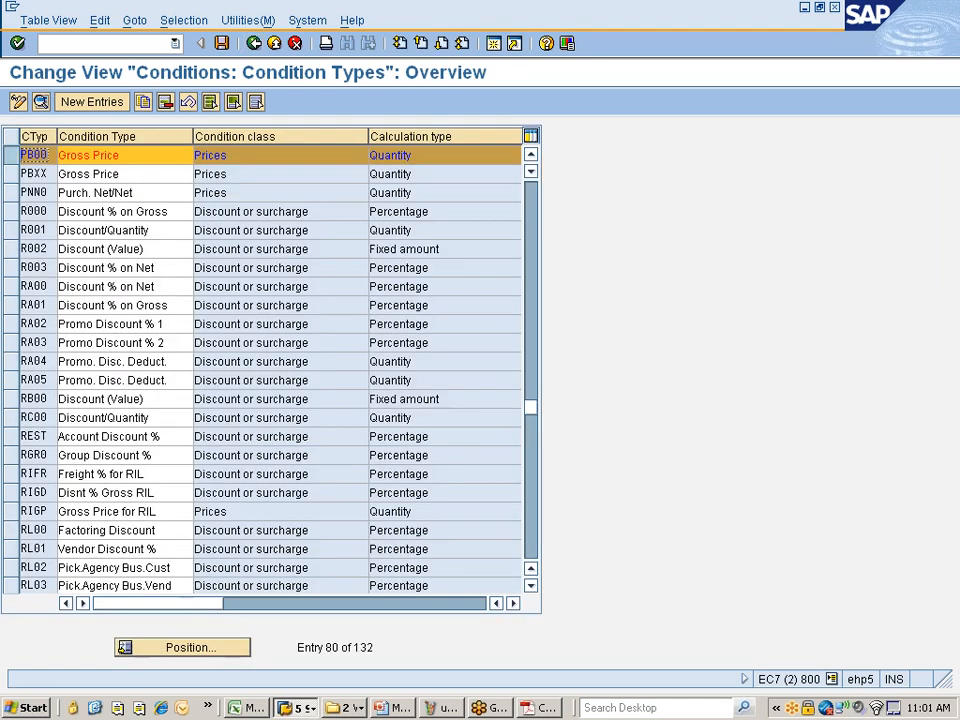
{"action": "left_click", "coordinate": [10, 155]}
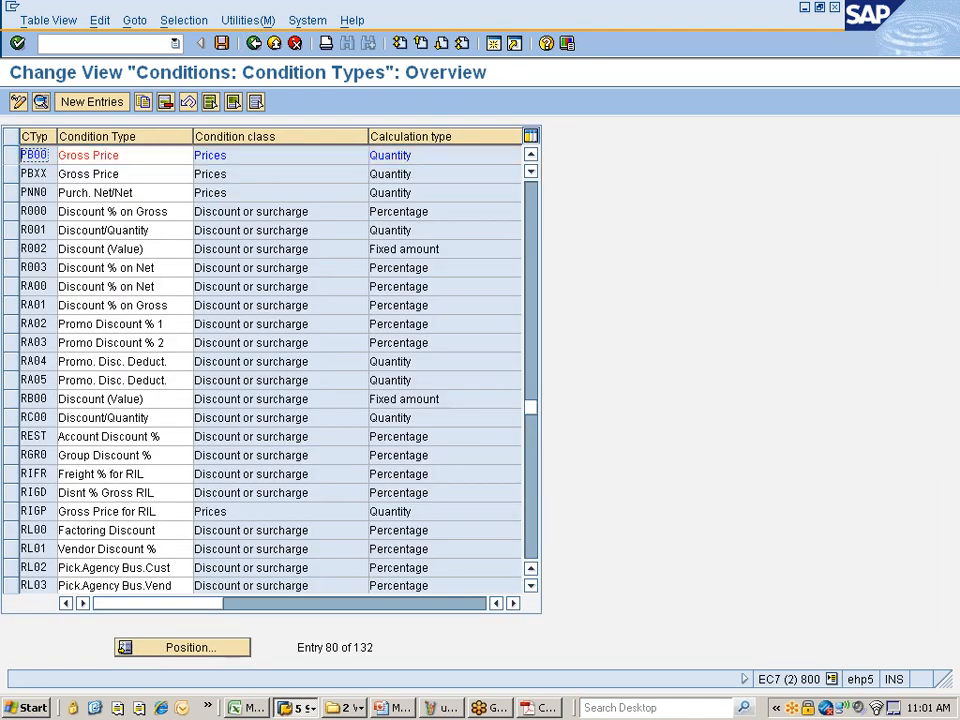
Step: Find the SKTO Cash Discount condition type, examine its group condition setting in the details, return to the overview, and deselect it
{"action": "scroll", "coordinate": [270, 370], "scroll_direction": "down", "scroll_amount": 1}
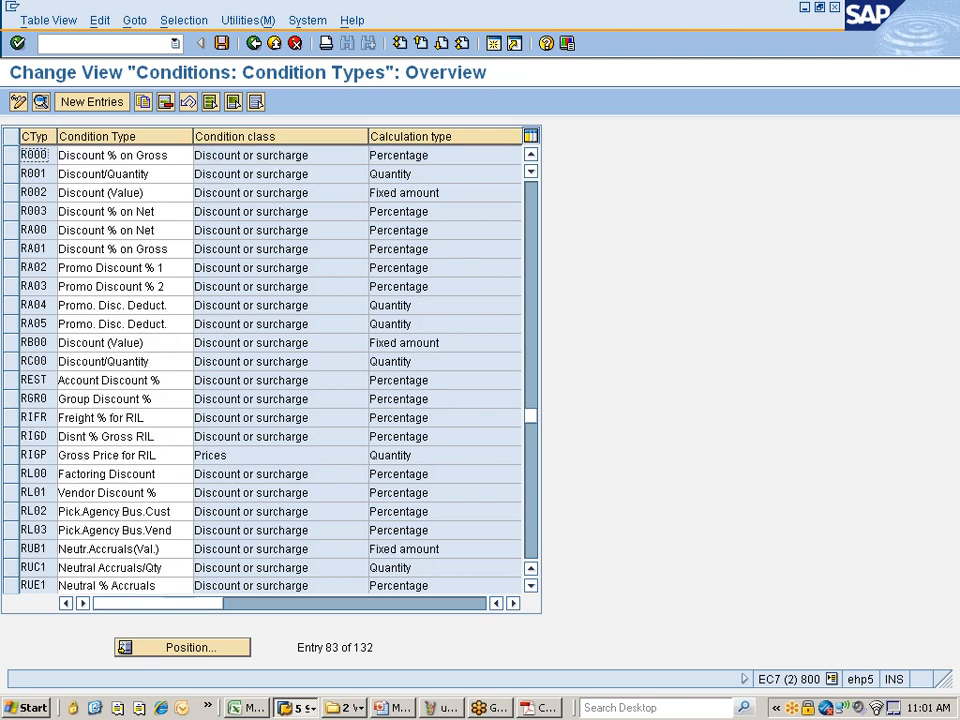
{"action": "scroll", "coordinate": [88, 397], "scroll_direction": "down", "scroll_amount": 1}
{"action": "scroll", "coordinate": [88, 397], "scroll_direction": "down", "scroll_amount": 1}
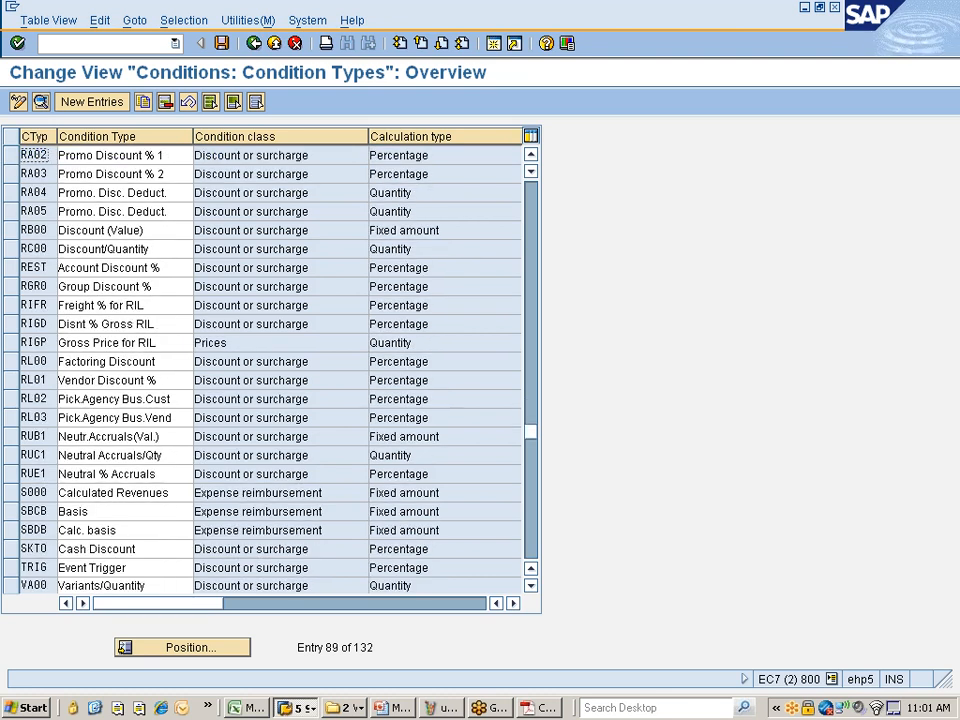
{"action": "scroll", "coordinate": [66, 298], "scroll_direction": "down", "scroll_amount": 1}
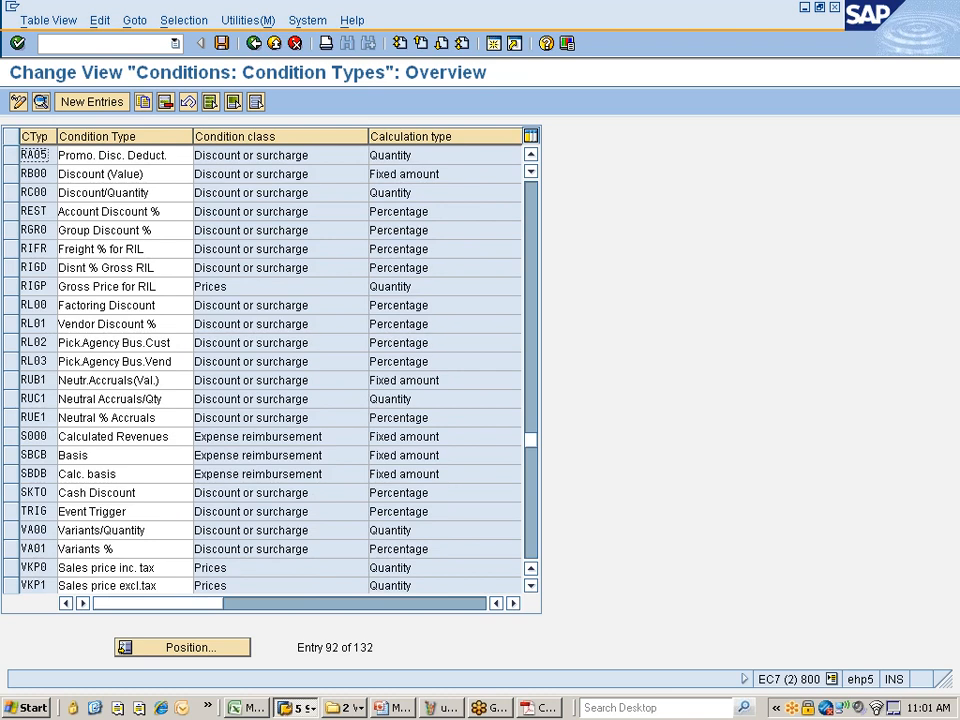
{"action": "scroll", "coordinate": [79, 400], "scroll_direction": "down", "scroll_amount": 1}
{"action": "left_click", "coordinate": [14, 438]}
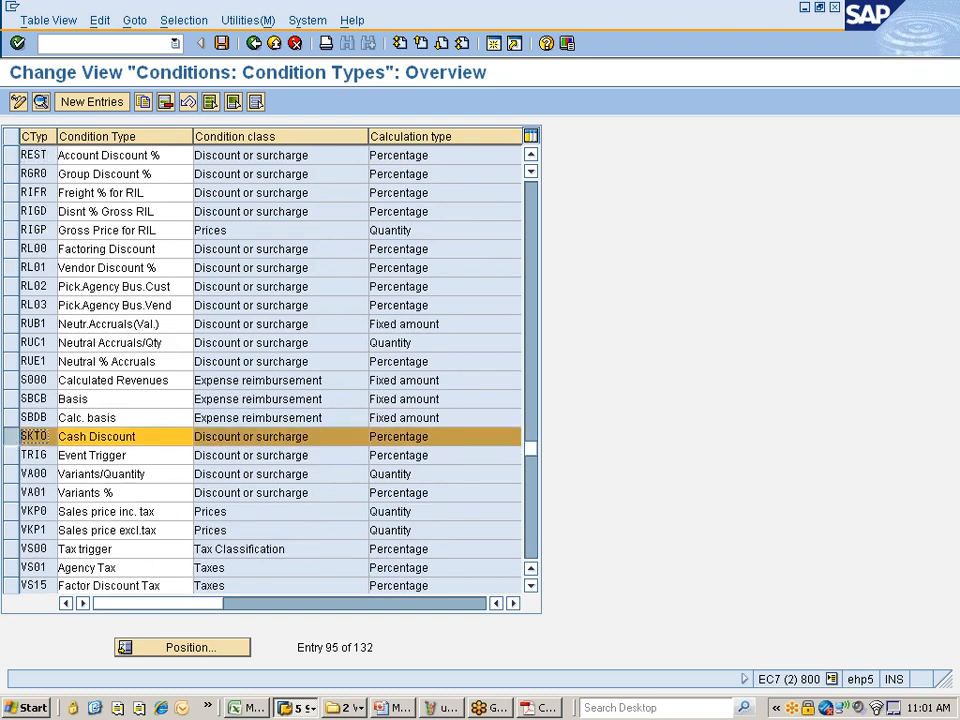
{"action": "left_click", "coordinate": [40, 101]}
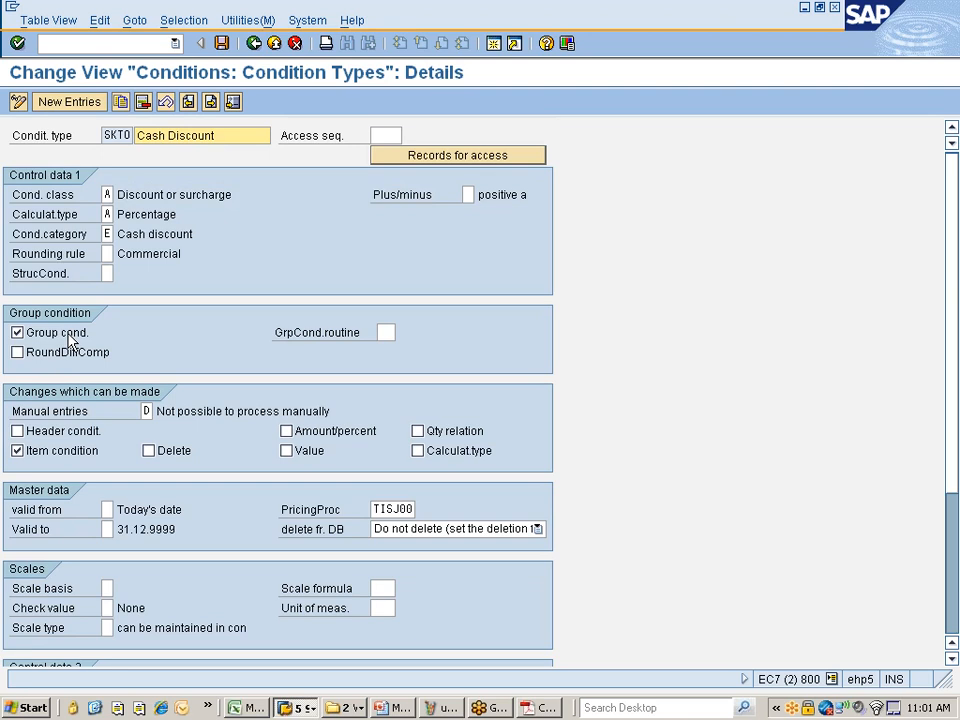
{"action": "left_click", "coordinate": [253, 43]}
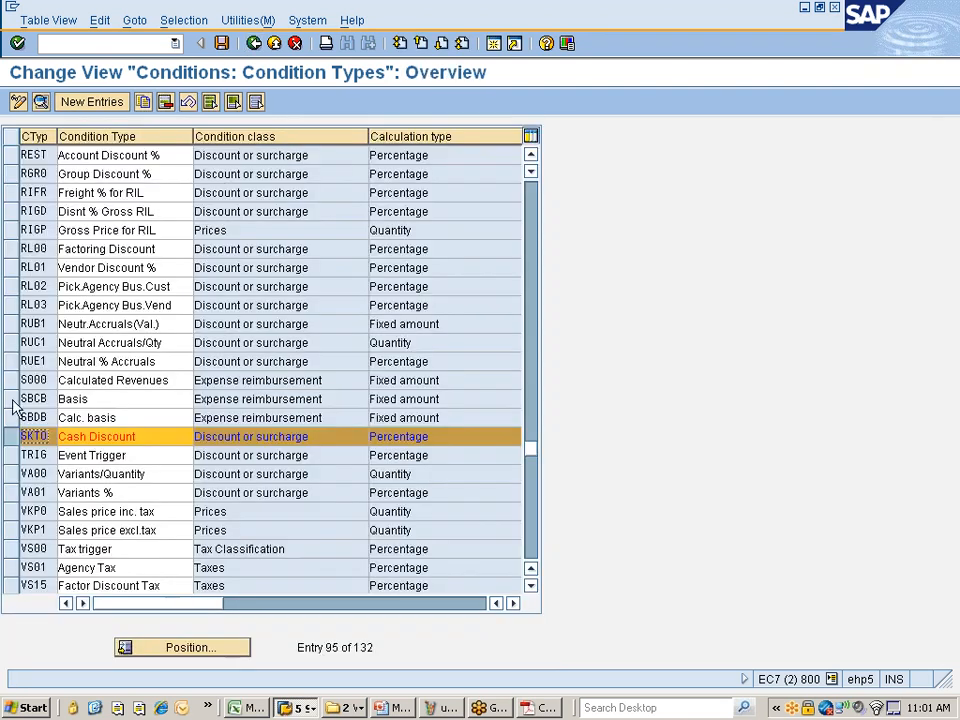
{"action": "left_click", "coordinate": [11, 438]}
Step: Position the condition types list at PB00 and open the details of that entry
{"action": "scroll", "coordinate": [548, 422], "scroll_direction": "up", "scroll_amount": 4}
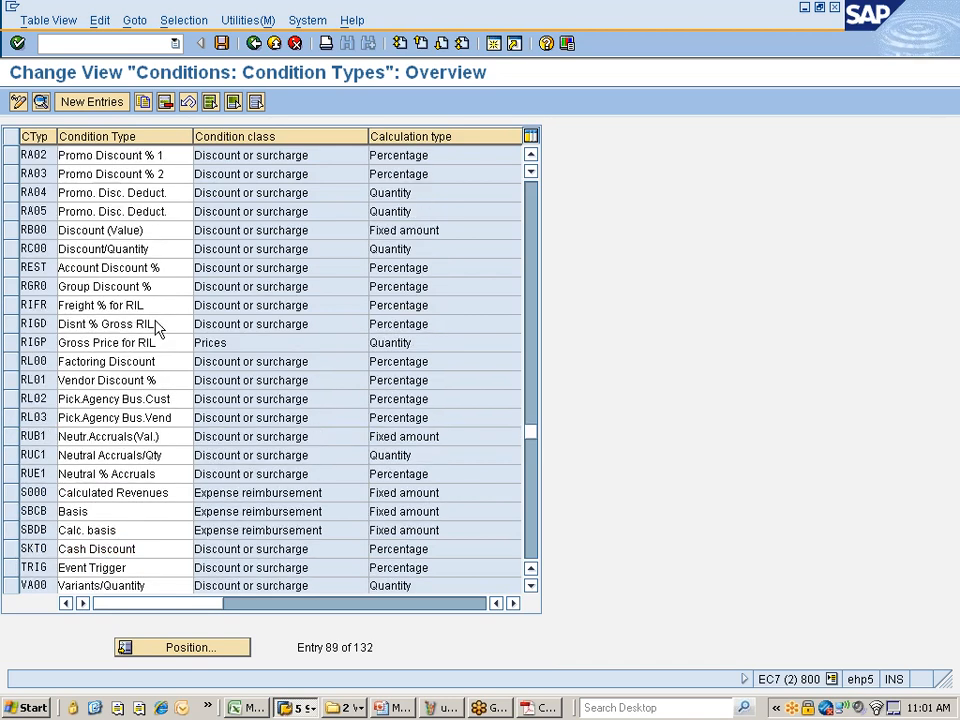
{"action": "left_click_drag", "start_coordinate": [536, 424], "coordinate": [594, 28]}
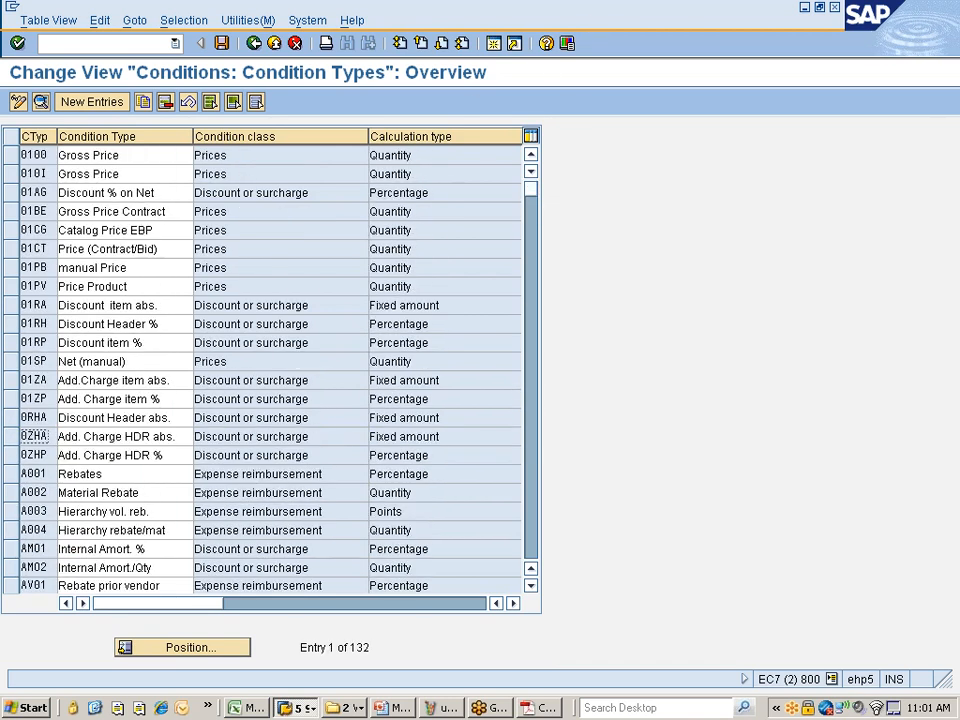
{"action": "left_click", "coordinate": [190, 649]}
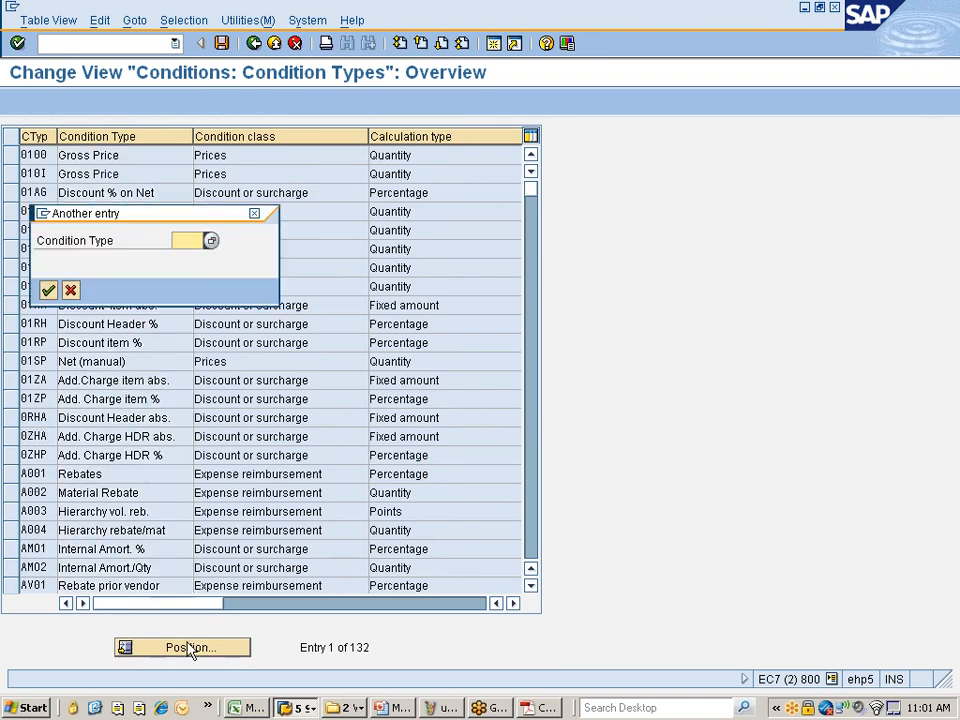
{"action": "type", "text": "pb00"}
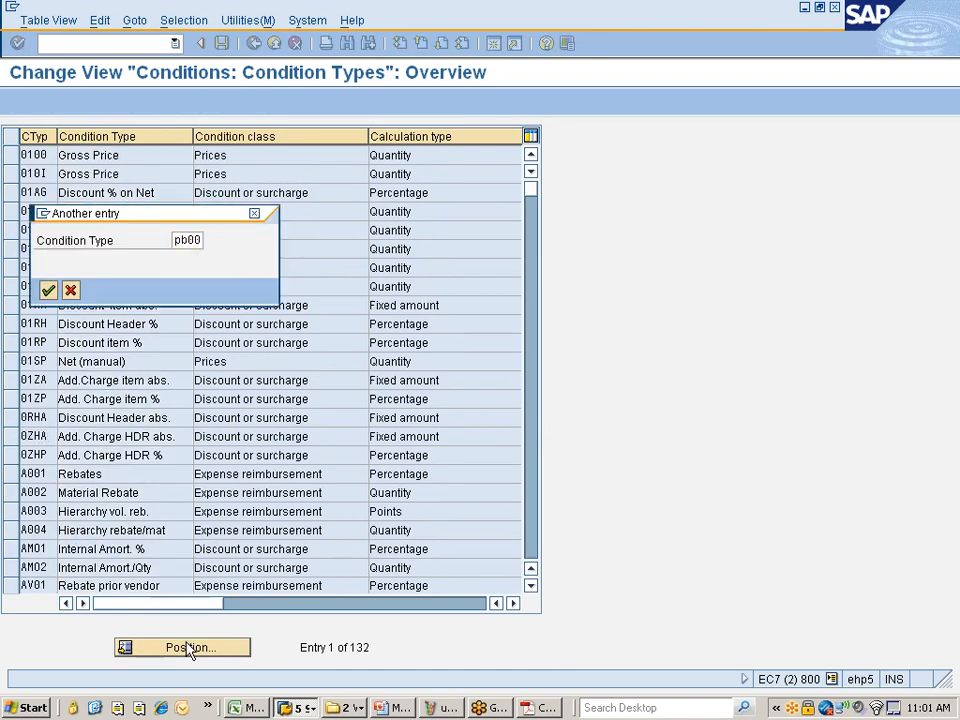
{"action": "key", "text": "Return"}
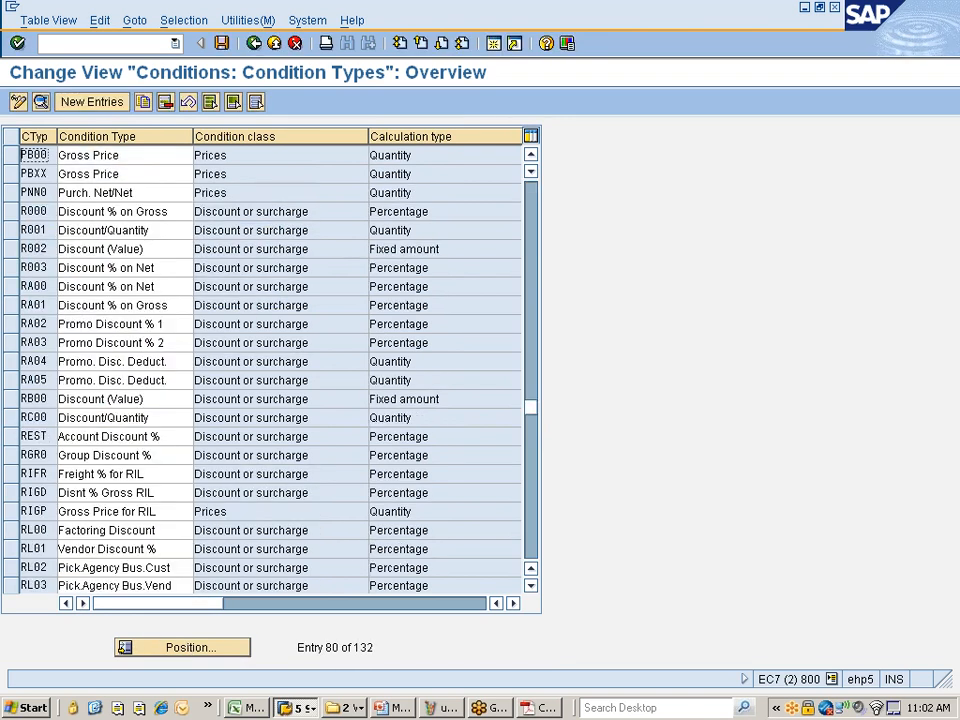
{"action": "left_click", "coordinate": [11, 155]}
{"action": "left_click", "coordinate": [40, 103]}
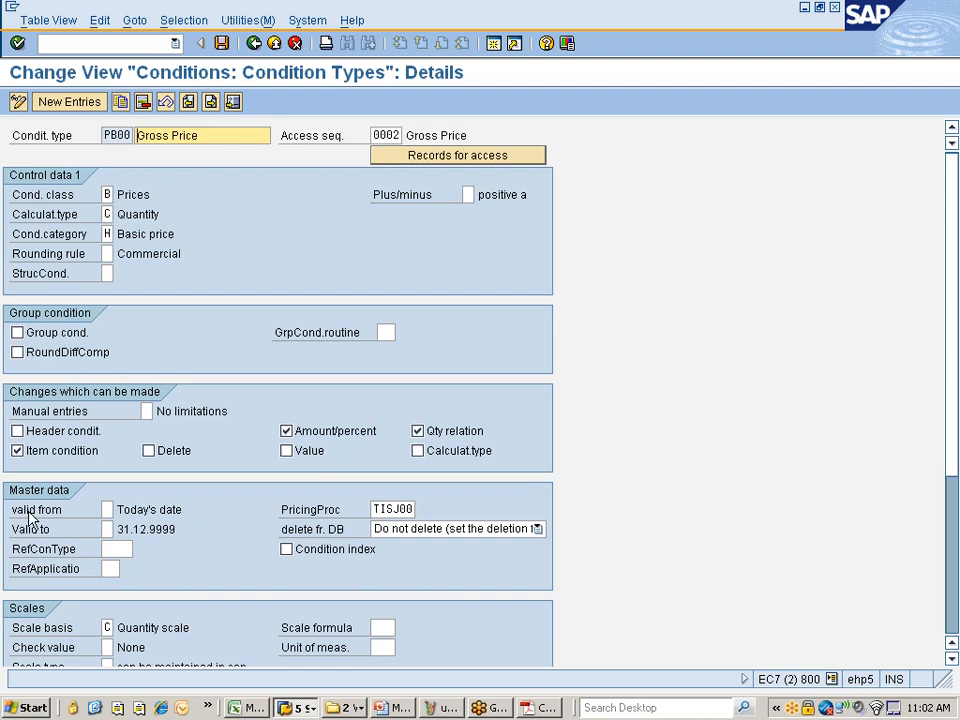
Step: Check the default valid-from setting in the PB00 master data
{"action": "left_click", "coordinate": [112, 509]}
{"action": "left_click_drag", "start_coordinate": [117, 510], "coordinate": [177, 510]}
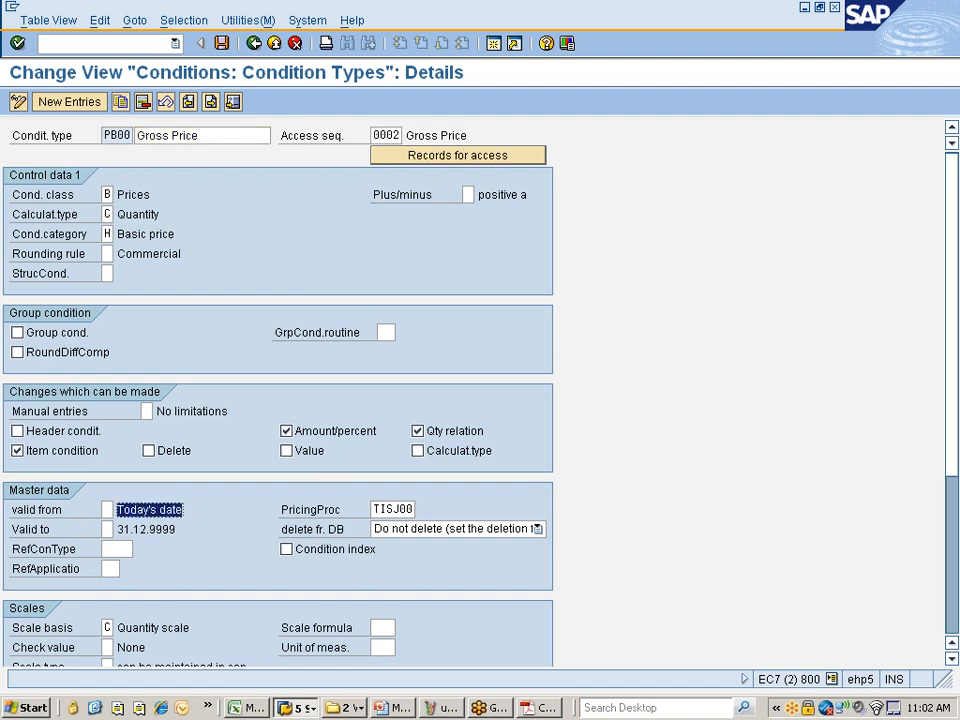
{"action": "left_click", "coordinate": [182, 510]}
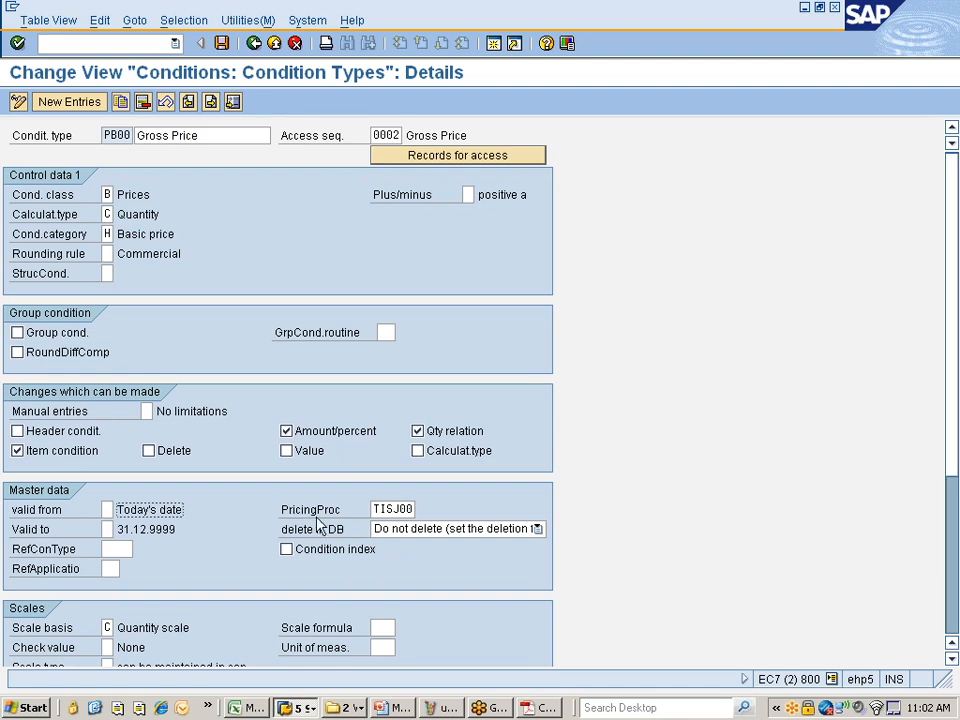
Step: Set the pricing procedure of PB00 to ZNIS00, picking it from the sorted list of available procedures
{"action": "left_click", "coordinate": [410, 509]}
{"action": "left_click", "coordinate": [421, 509]}
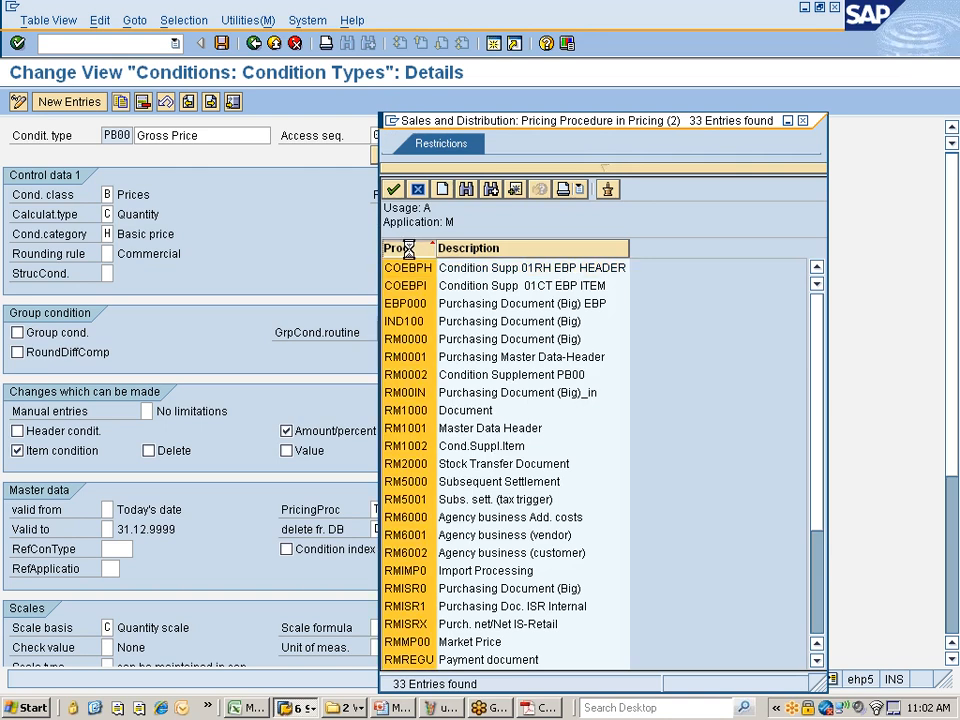
{"action": "left_click", "coordinate": [408, 250]}
{"action": "double_click", "coordinate": [409, 268]}
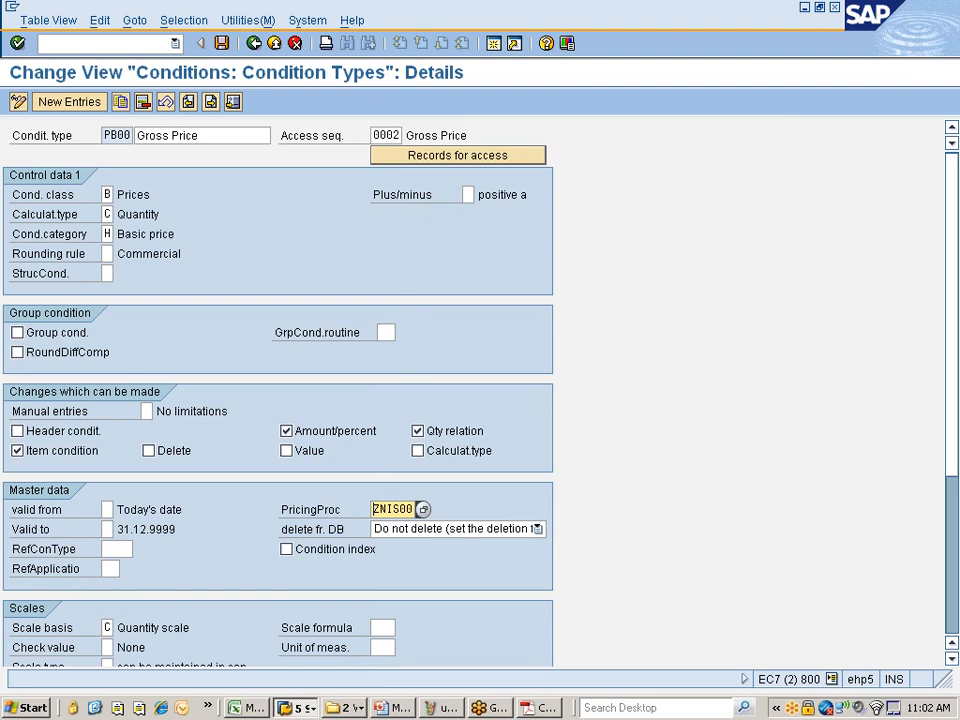
{"action": "left_click", "coordinate": [697, 52]}
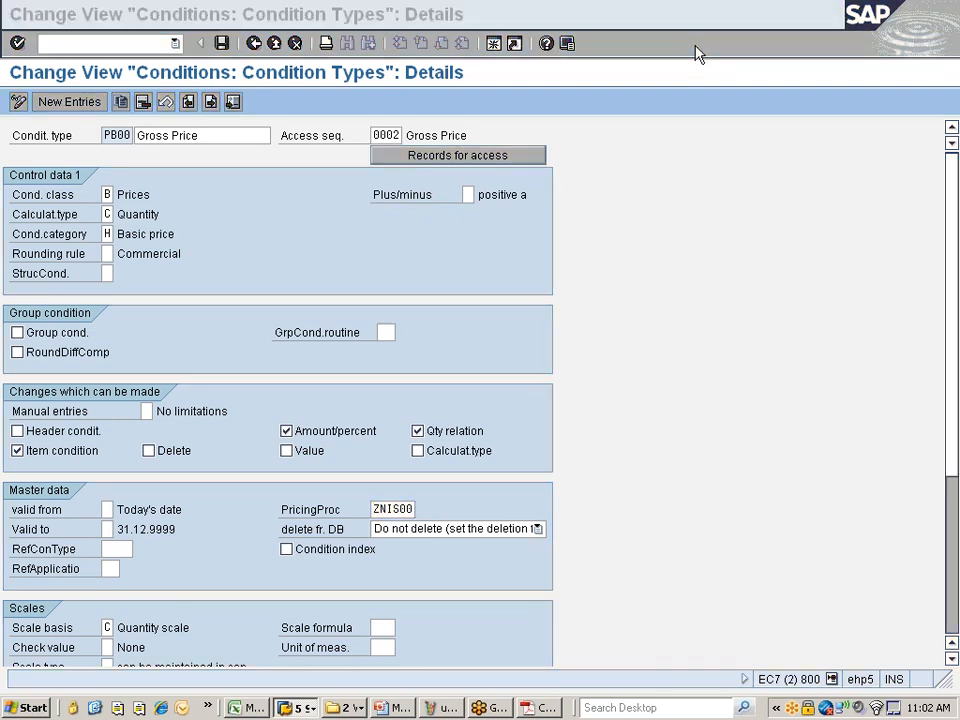
Step: Examine the PB00 scale settings and the list of scale basis options, closing the list without choosing one
{"action": "left_click", "coordinate": [944, 427]}
{"action": "scroll", "coordinate": [944, 427], "scroll_direction": "down", "scroll_amount": 3}
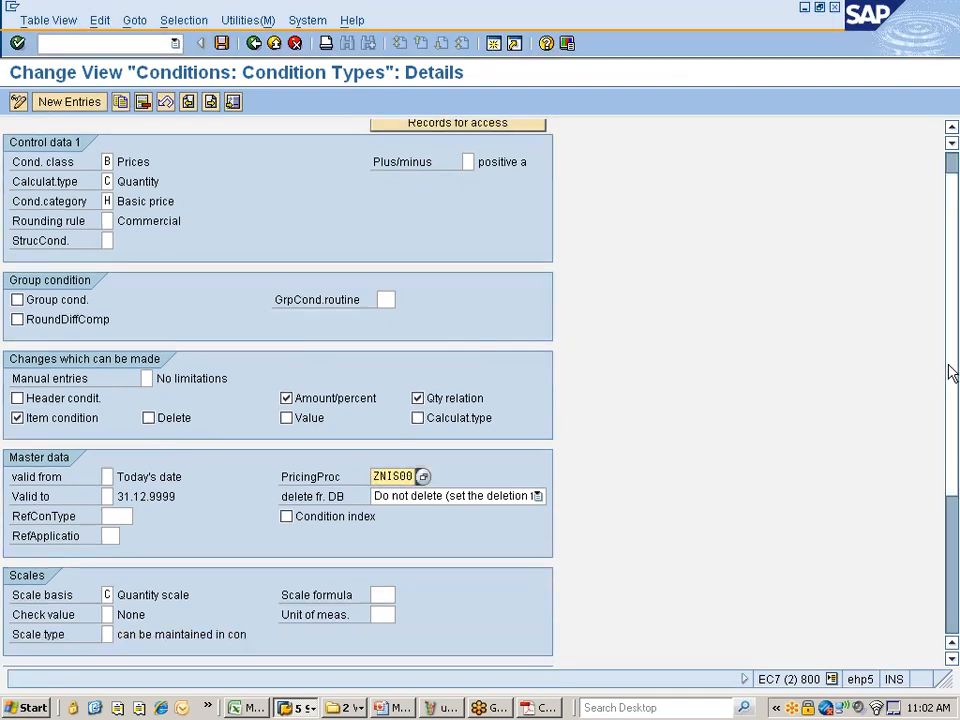
{"action": "scroll", "coordinate": [944, 427], "scroll_direction": "down", "scroll_amount": 1}
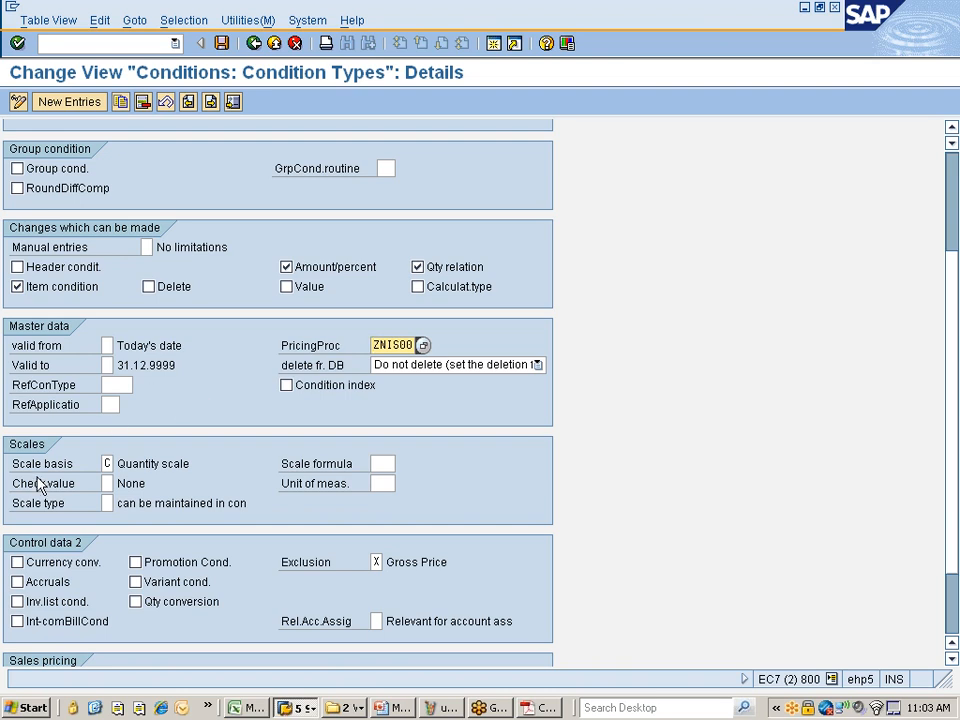
{"action": "left_click", "coordinate": [107, 463]}
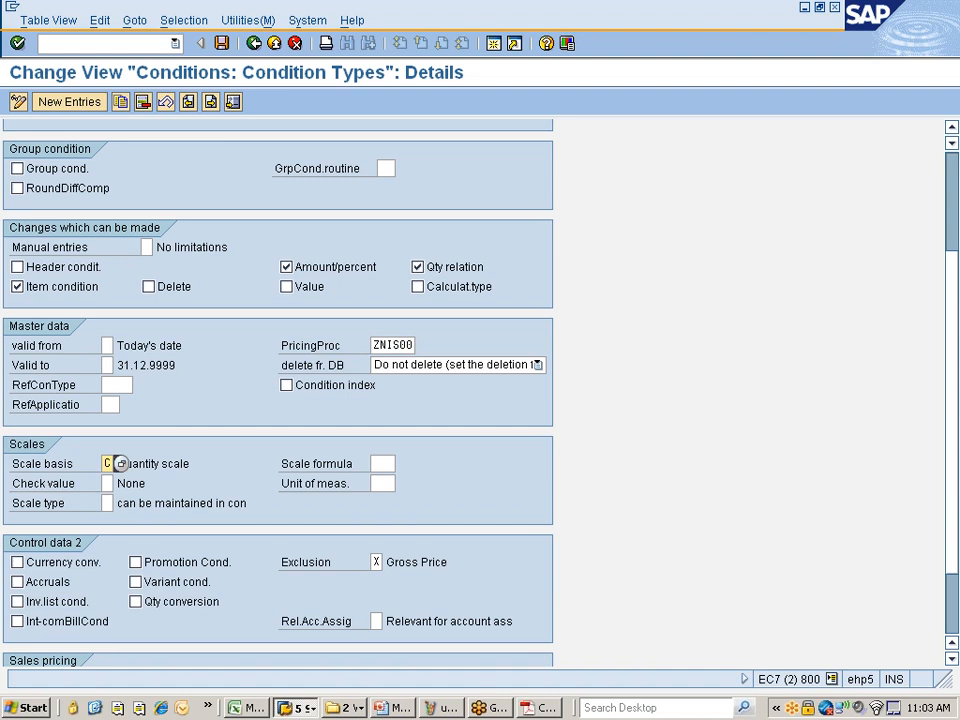
{"action": "left_click", "coordinate": [121, 463]}
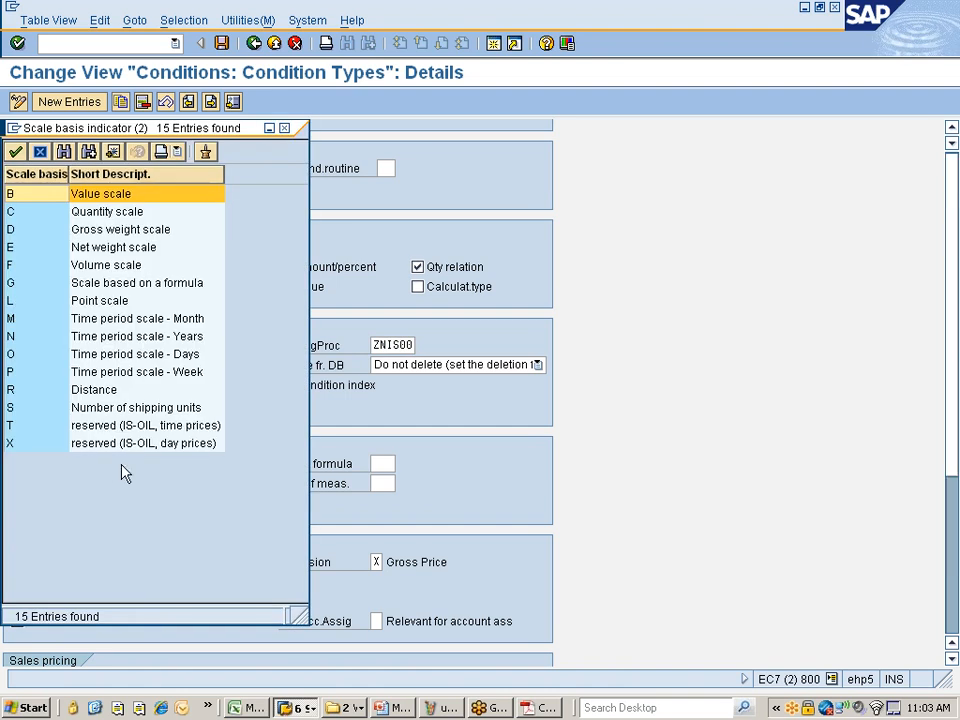
{"action": "left_click", "coordinate": [285, 130]}
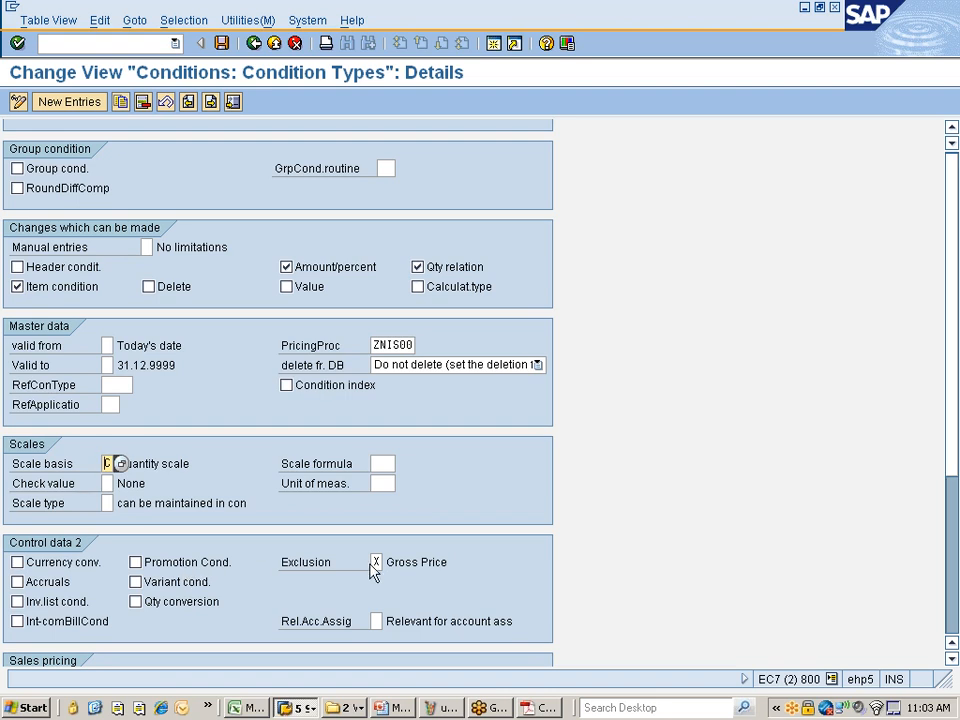
Step: Save the PB00 condition type and return to the condition types overview
{"action": "left_click", "coordinate": [222, 43]}
{"action": "left_click", "coordinate": [48, 290]}
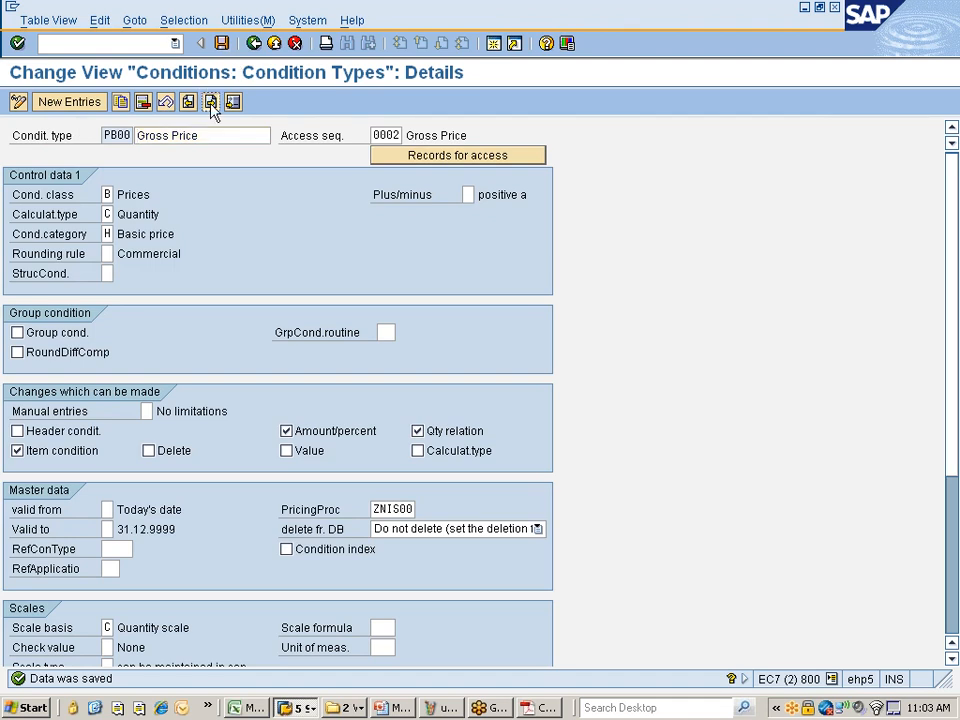
{"action": "left_click", "coordinate": [210, 101]}
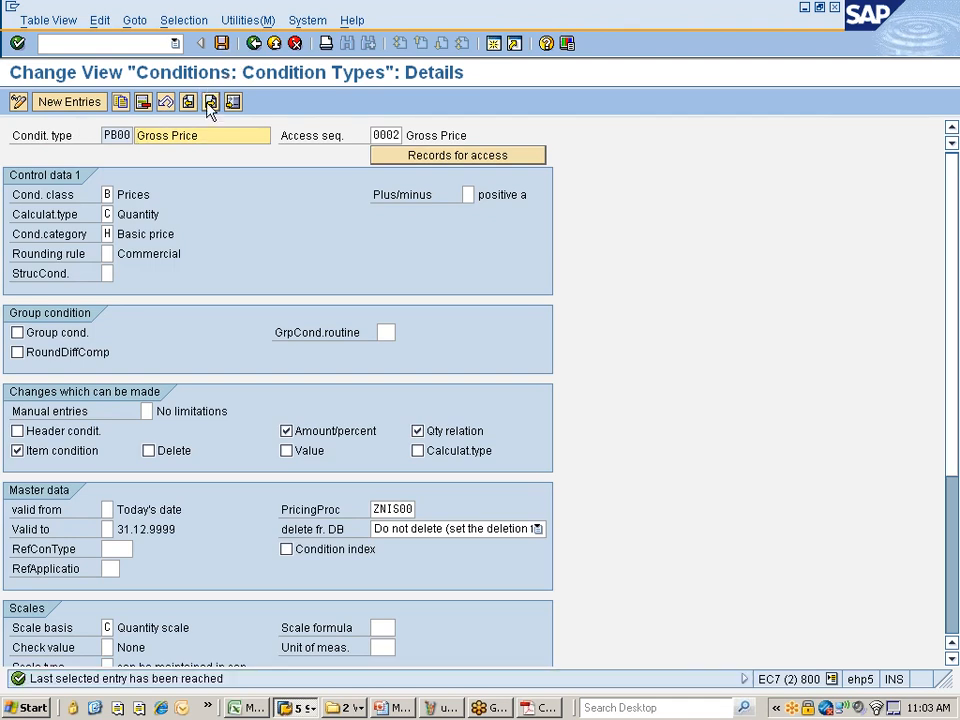
{"action": "left_click", "coordinate": [252, 44]}
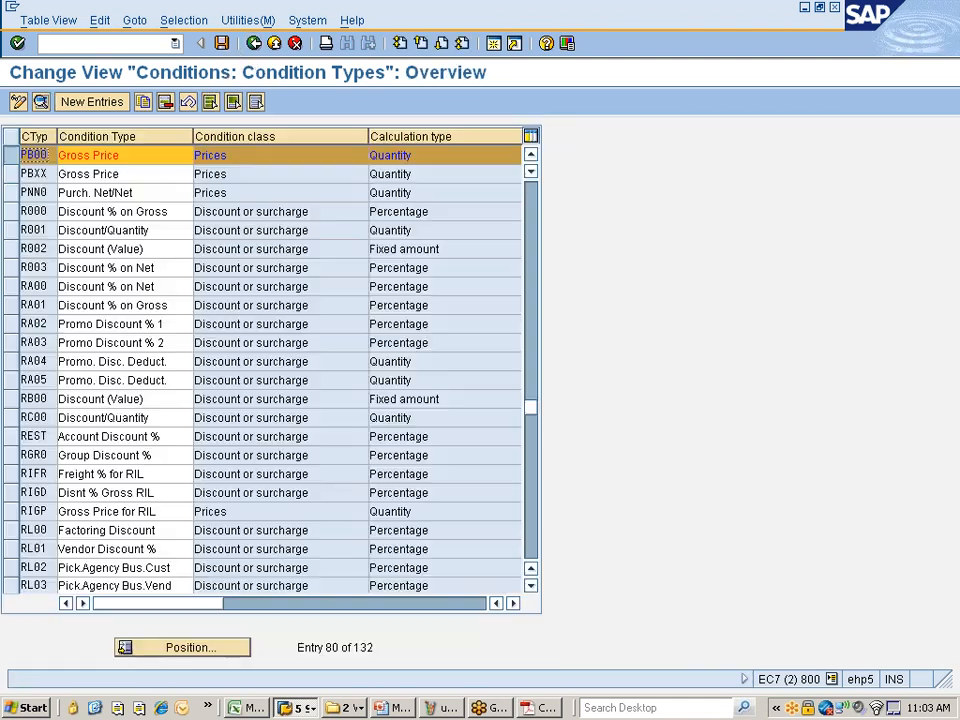
Step: Set the pricing procedure of condition type PBXX to ZNIS00, save it, and return to the condition types overview
{"action": "left_click", "coordinate": [11, 174]}
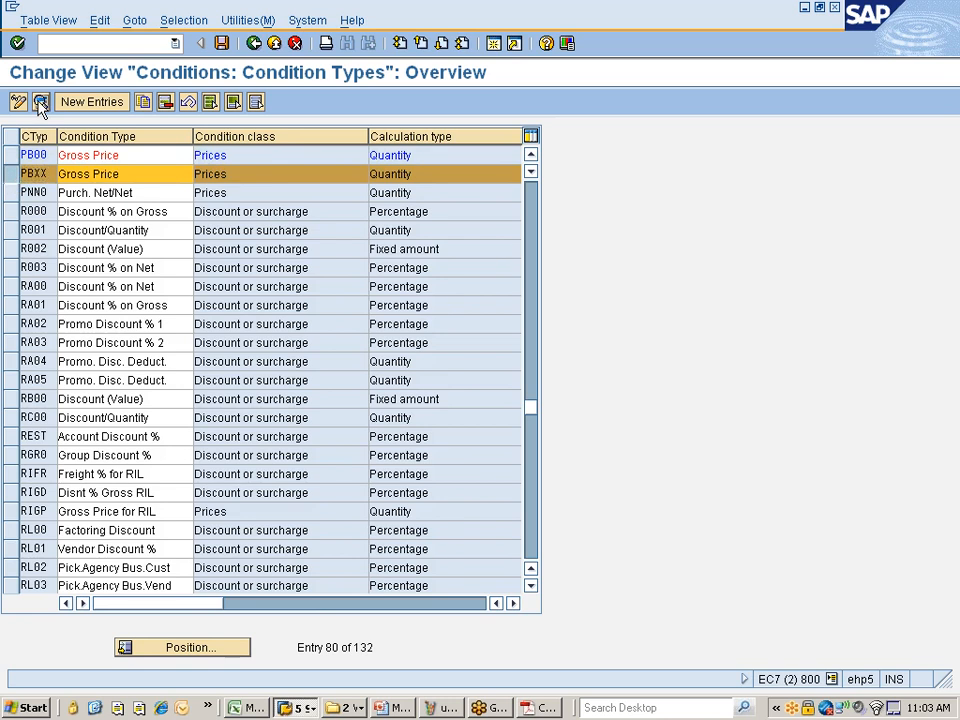
{"action": "left_click", "coordinate": [40, 103]}
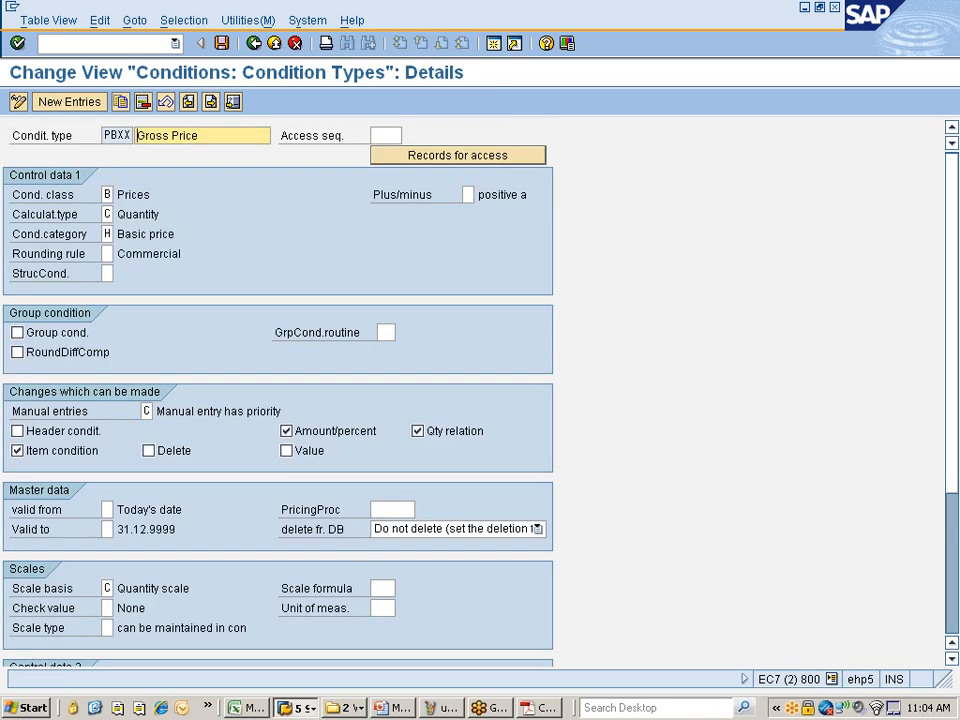
{"action": "left_click", "coordinate": [392, 510]}
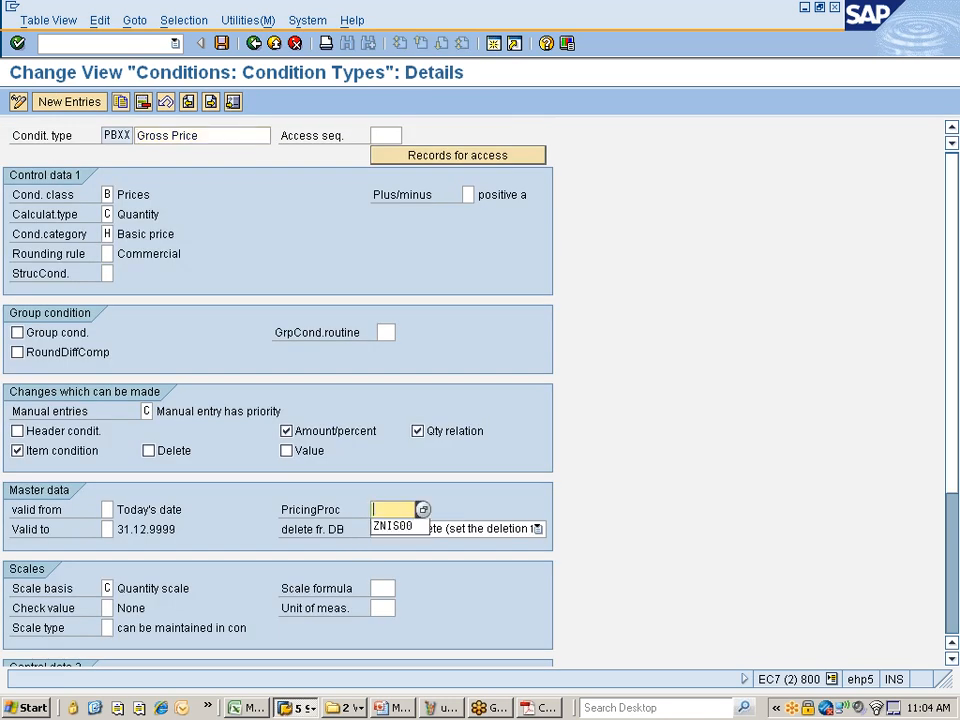
{"action": "left_click", "coordinate": [392, 526]}
{"action": "key", "text": "Return"}
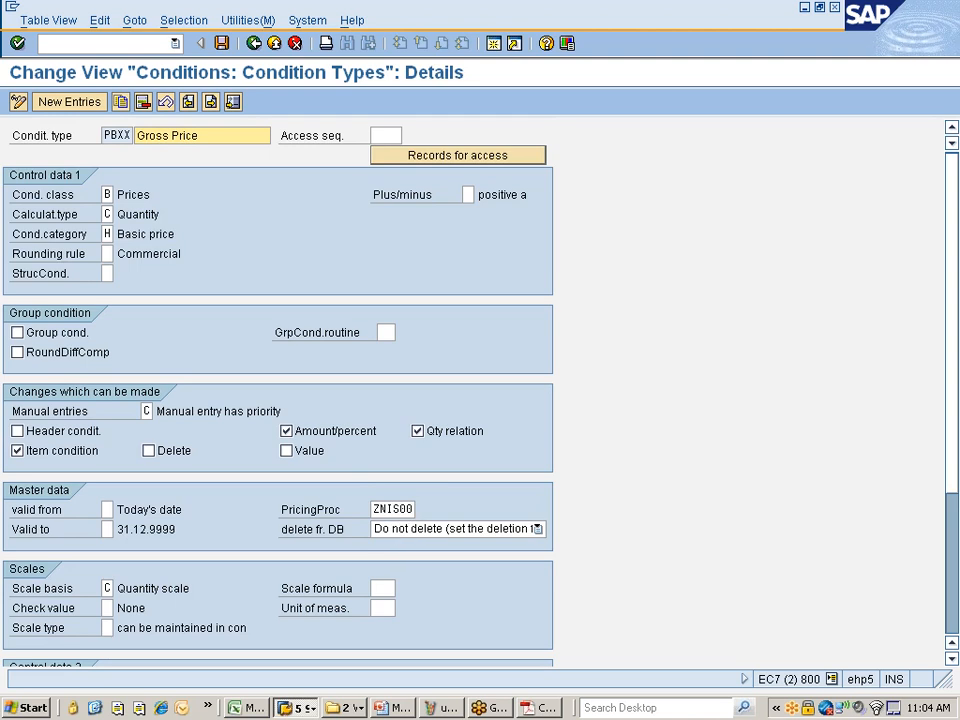
{"action": "left_click", "coordinate": [222, 43]}
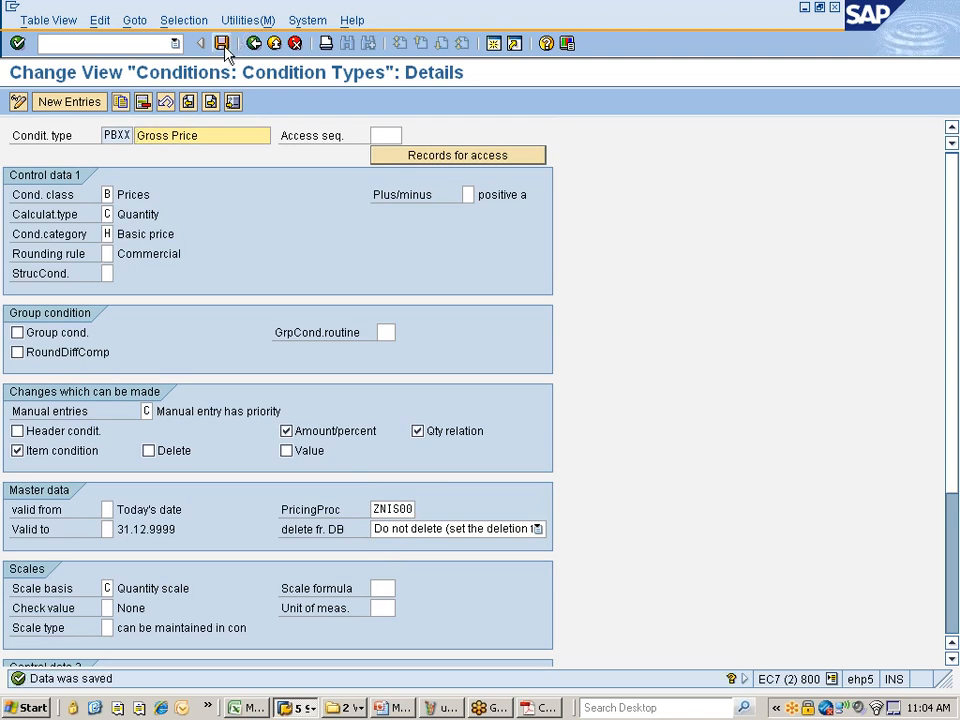
{"action": "left_click", "coordinate": [254, 43]}
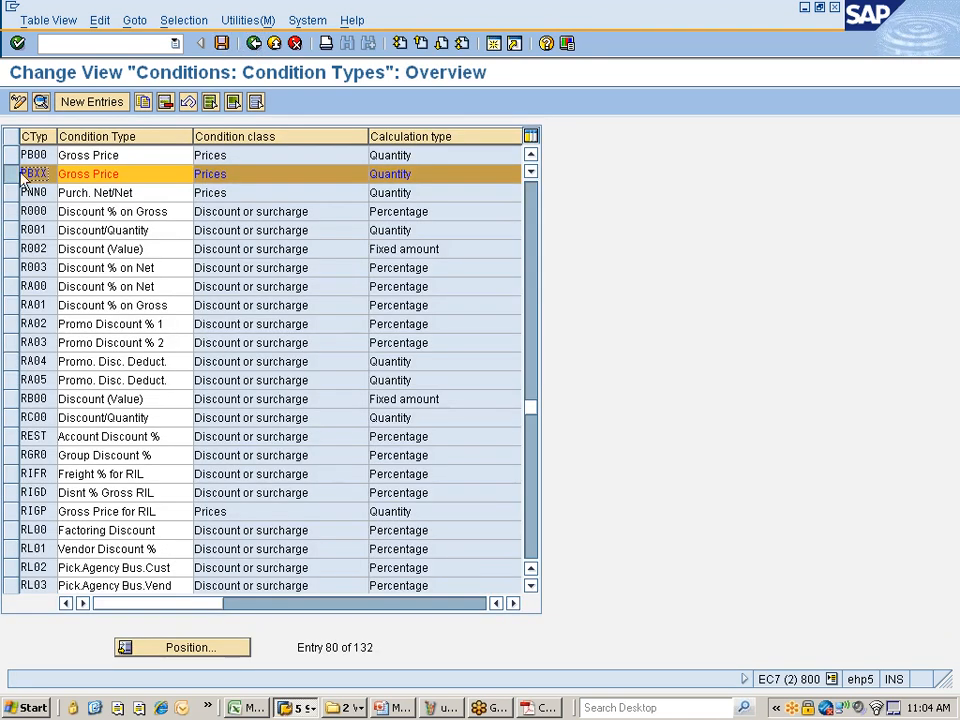
Step: Assign ZNIS00 as the pricing procedure of the RA01 gross discount, picking it from the re-sorted procedure list, and save
{"action": "left_click", "coordinate": [12, 305]}
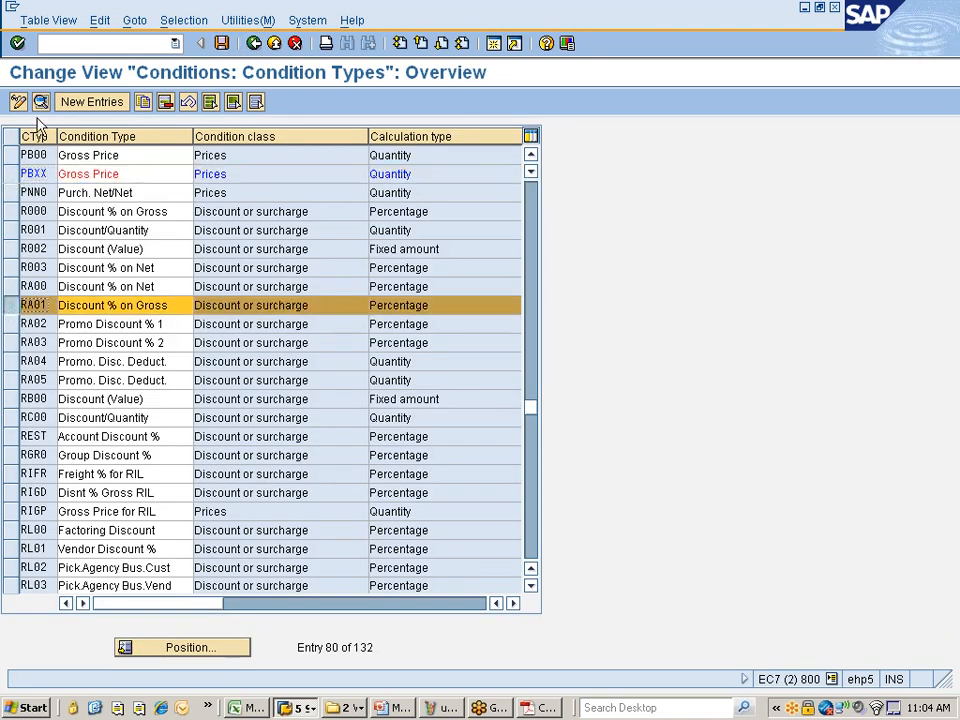
{"action": "left_click", "coordinate": [40, 101]}
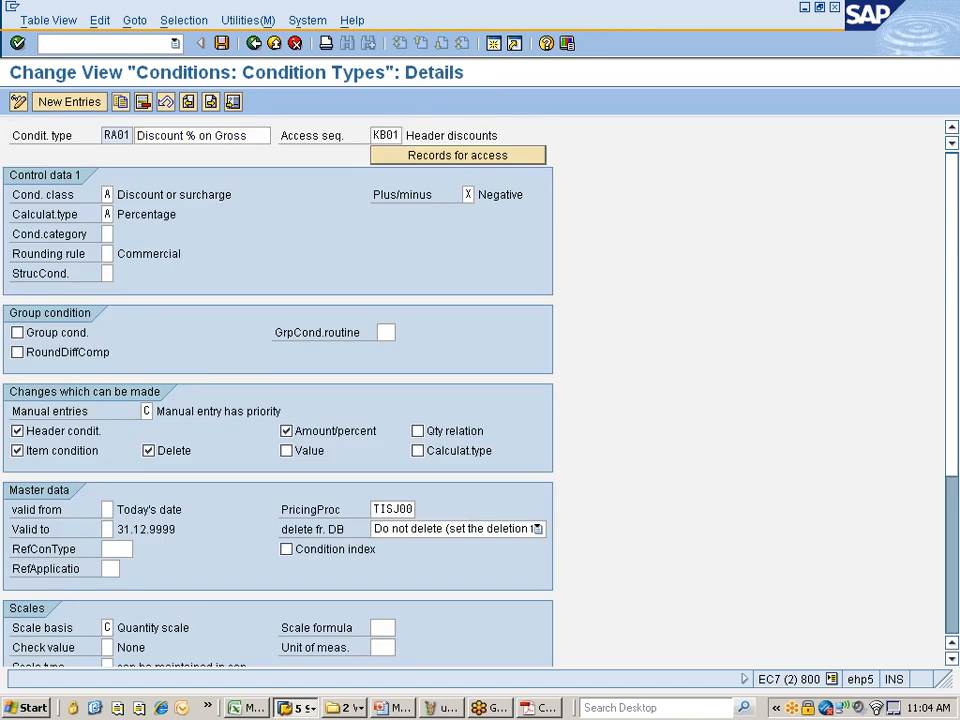
{"action": "left_click", "coordinate": [422, 509]}
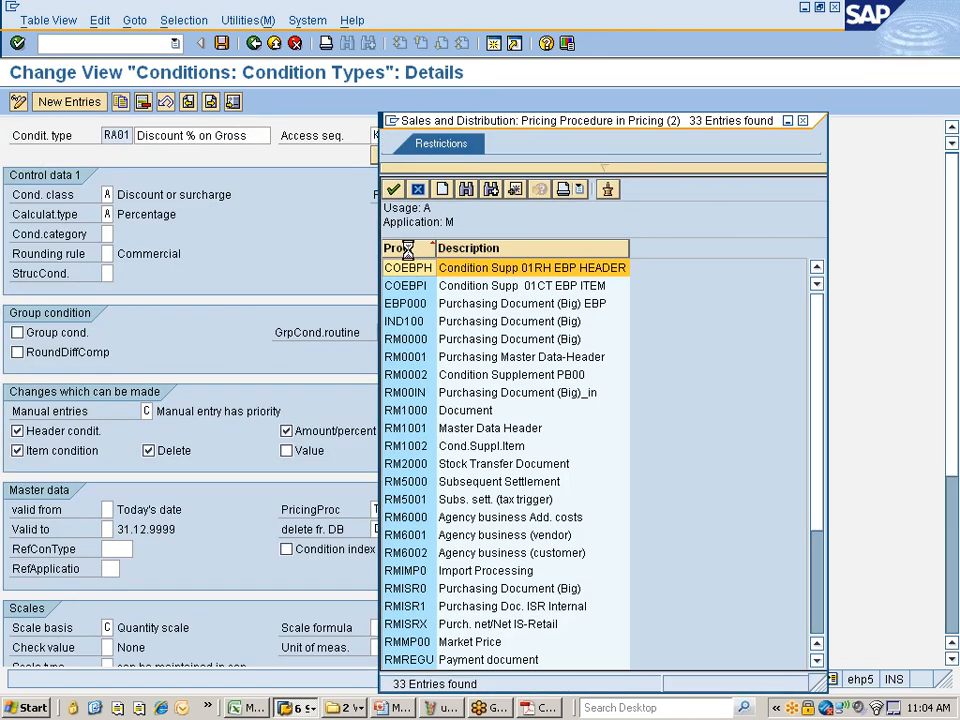
{"action": "left_click", "coordinate": [407, 250]}
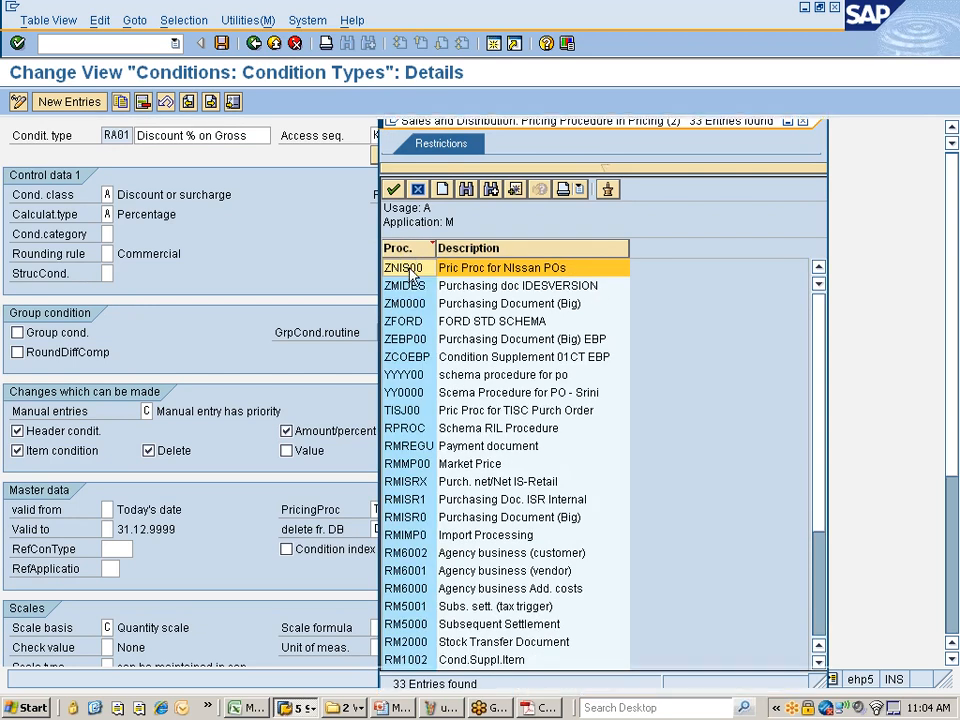
{"action": "double_click", "coordinate": [410, 269]}
{"action": "key", "text": "ctrl+s"}
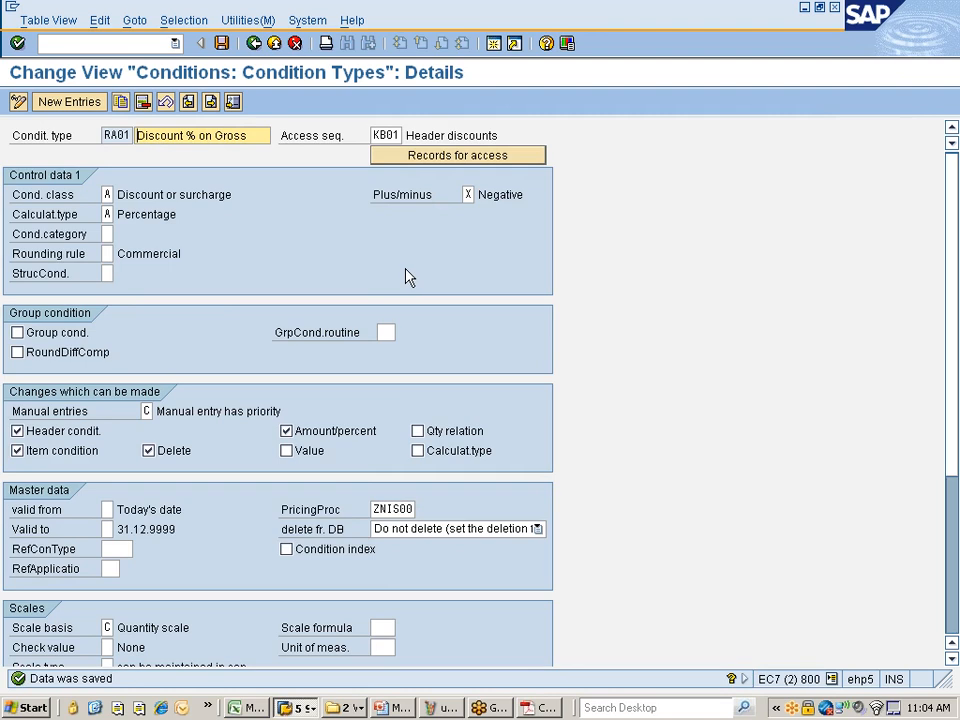
{"action": "left_click", "coordinate": [254, 43]}
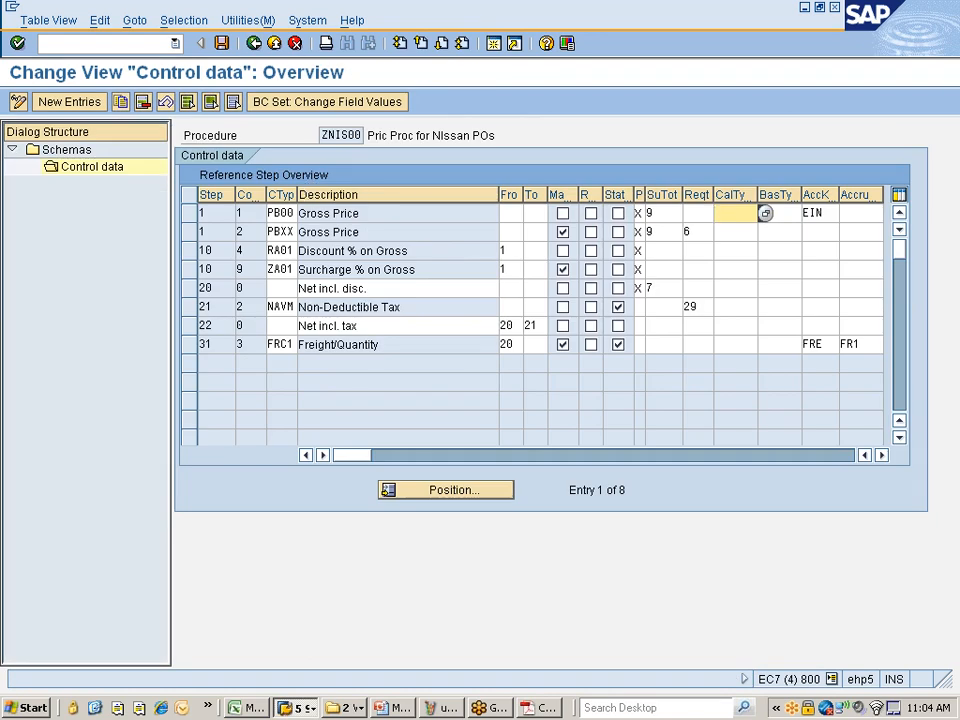
Step: Find condition type ZA01 in the condition types overview and open its details
{"action": "key", "text": "alt+Tab"}
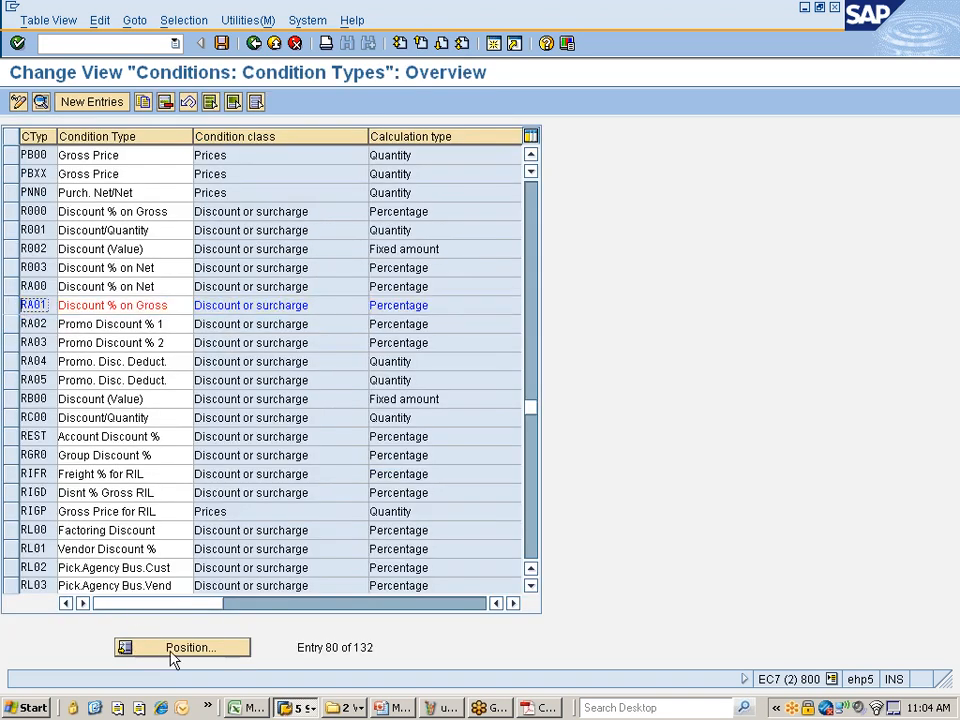
{"action": "left_click", "coordinate": [171, 651]}
{"action": "type", "text": "za01"}
{"action": "key", "text": "Return"}
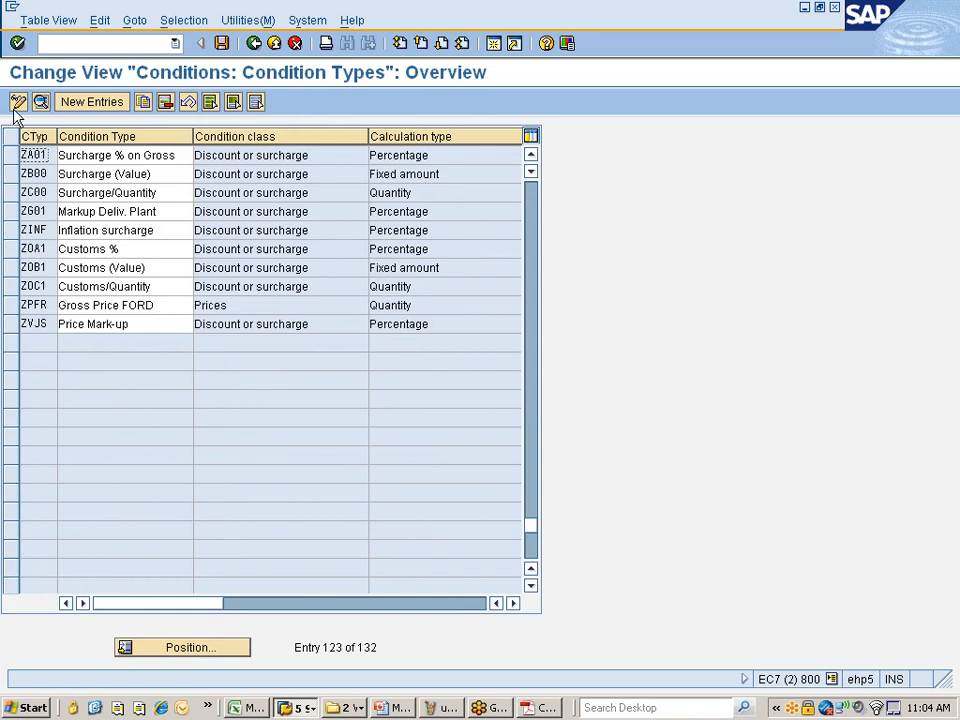
{"action": "left_click", "coordinate": [14, 155]}
{"action": "left_click", "coordinate": [41, 103]}
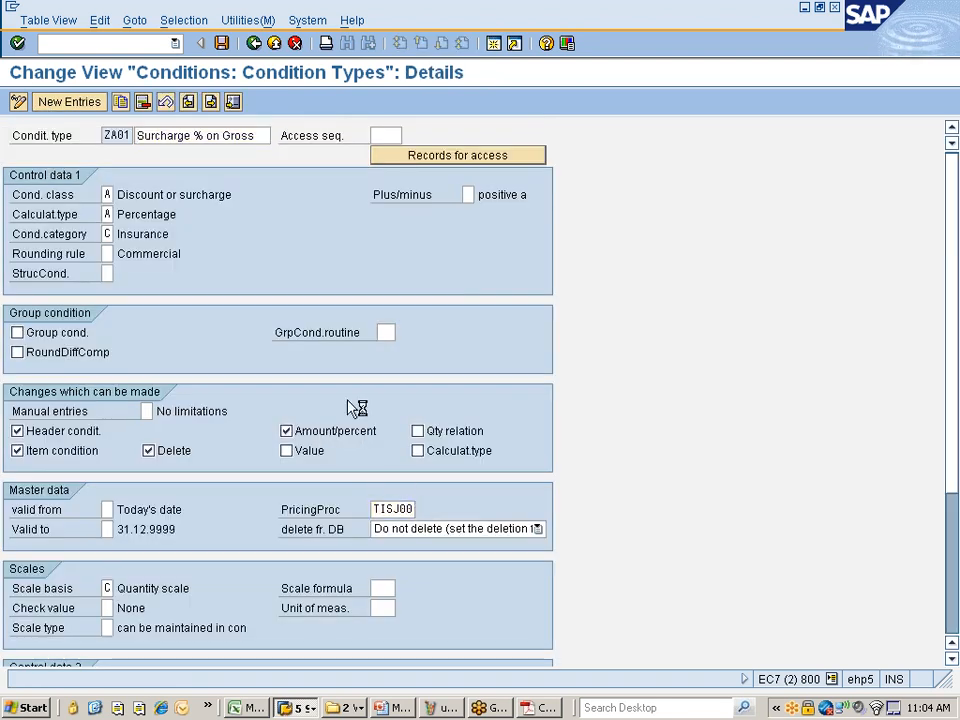
Step: Replace the pricing procedure of ZA01 with ZNIS00 from the list of procedures, save, and return to the overview
{"action": "left_click", "coordinate": [395, 509]}
{"action": "key", "text": "F4"}
{"action": "left_click", "coordinate": [396, 248]}
{"action": "double_click", "coordinate": [412, 271]}
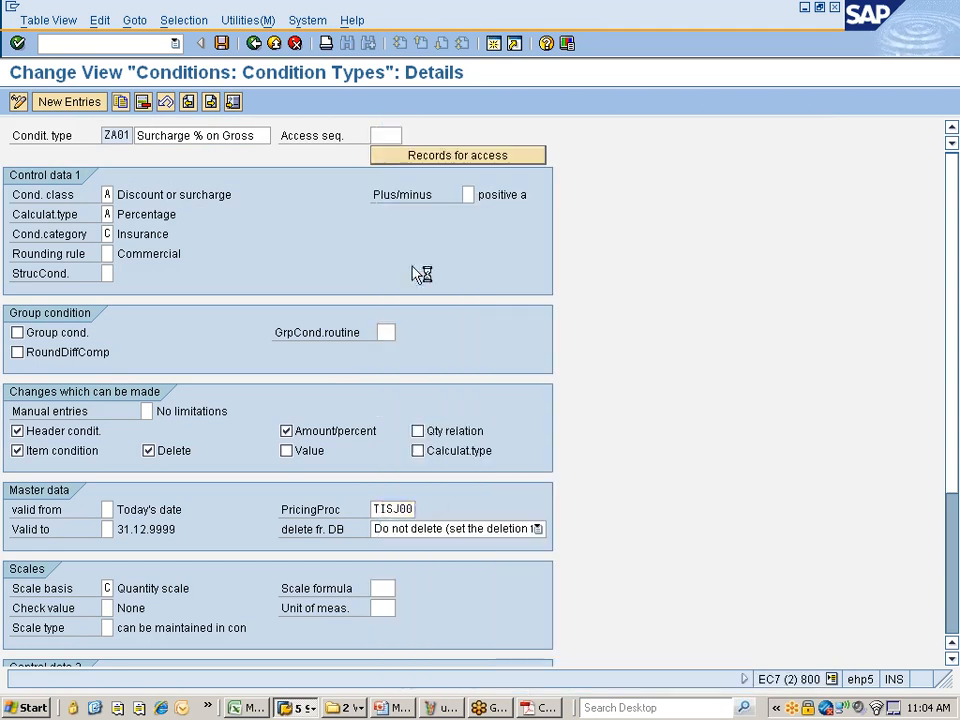
{"action": "key", "text": "ctrl+s"}
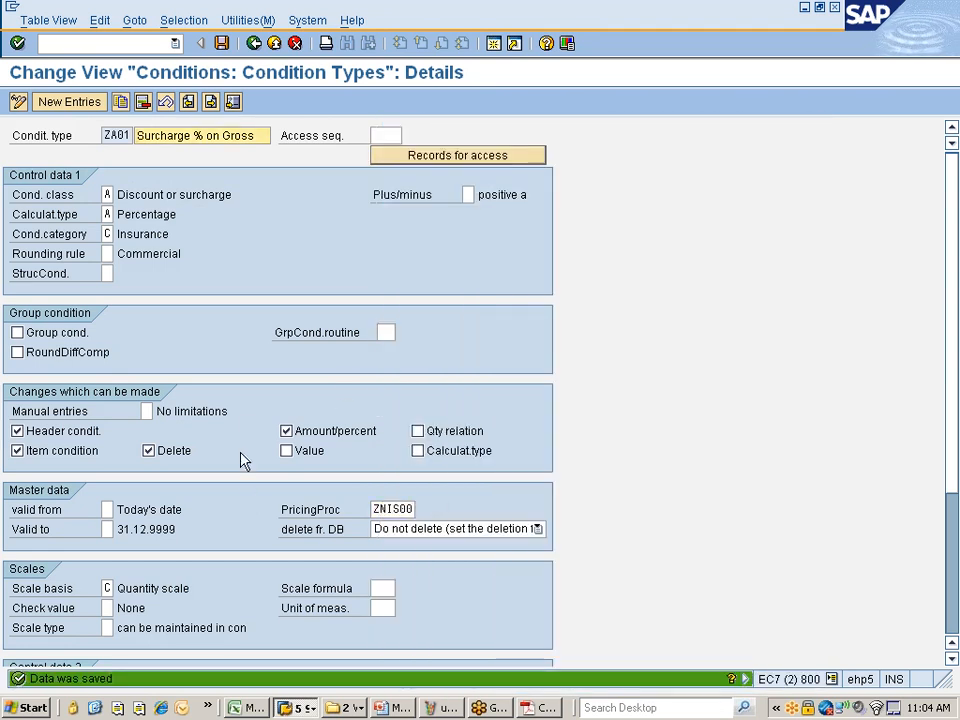
{"action": "key", "text": "F3"}
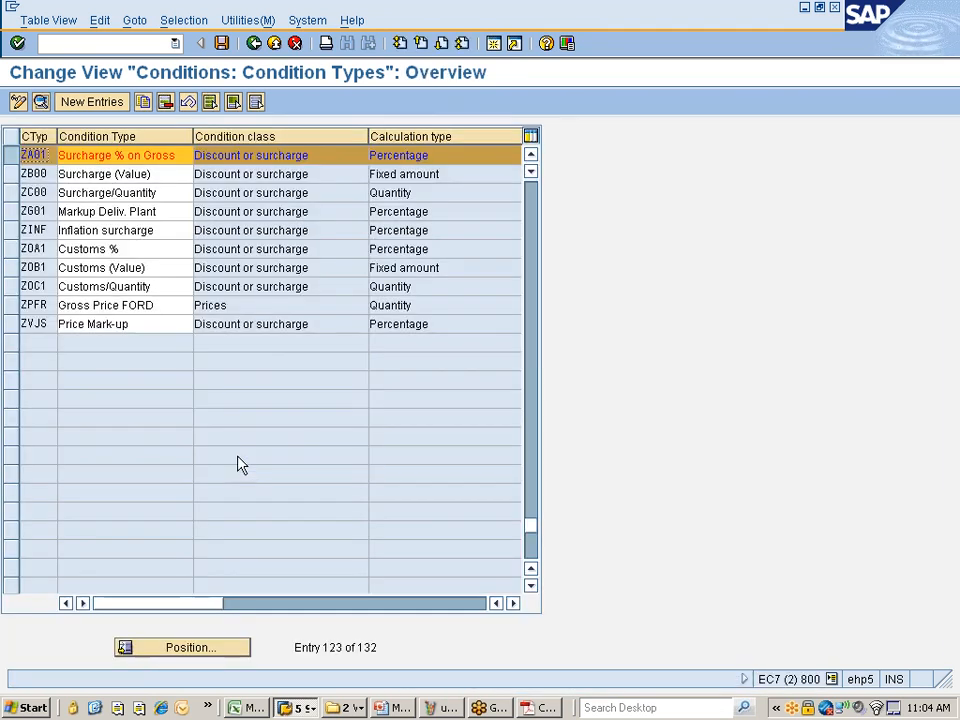
Step: Check the ZNIS00 control data for the next condition type, then locate NAVM in the overview and open its details
{"action": "left_click", "coordinate": [10, 156]}
{"action": "key", "text": "alt+Tab"}
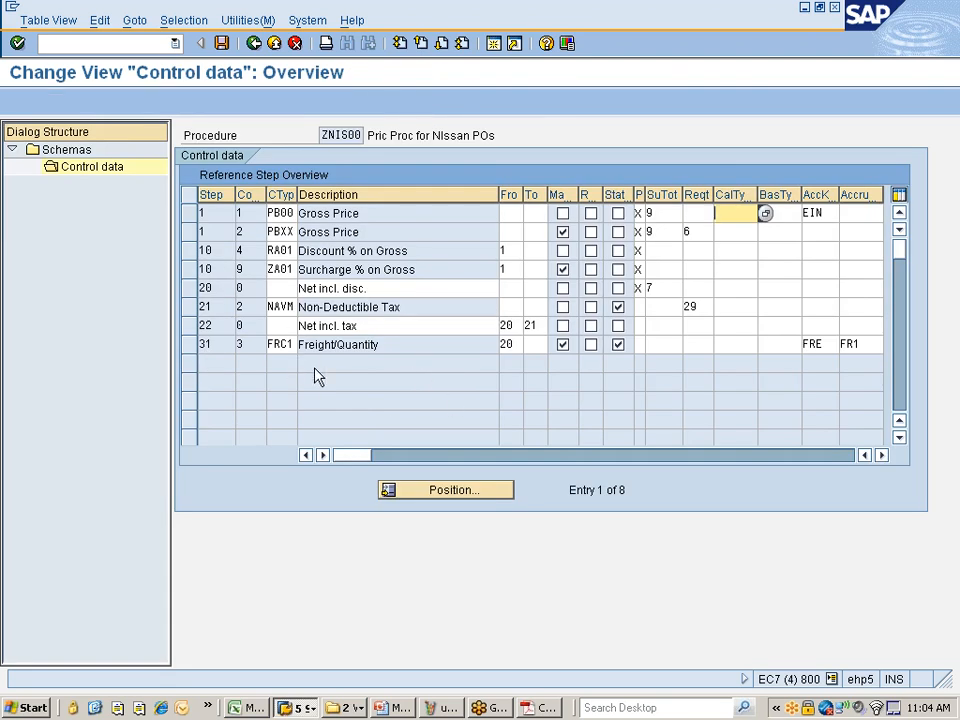
{"action": "key", "text": "alt+Tab"}
{"action": "left_click", "coordinate": [167, 648]}
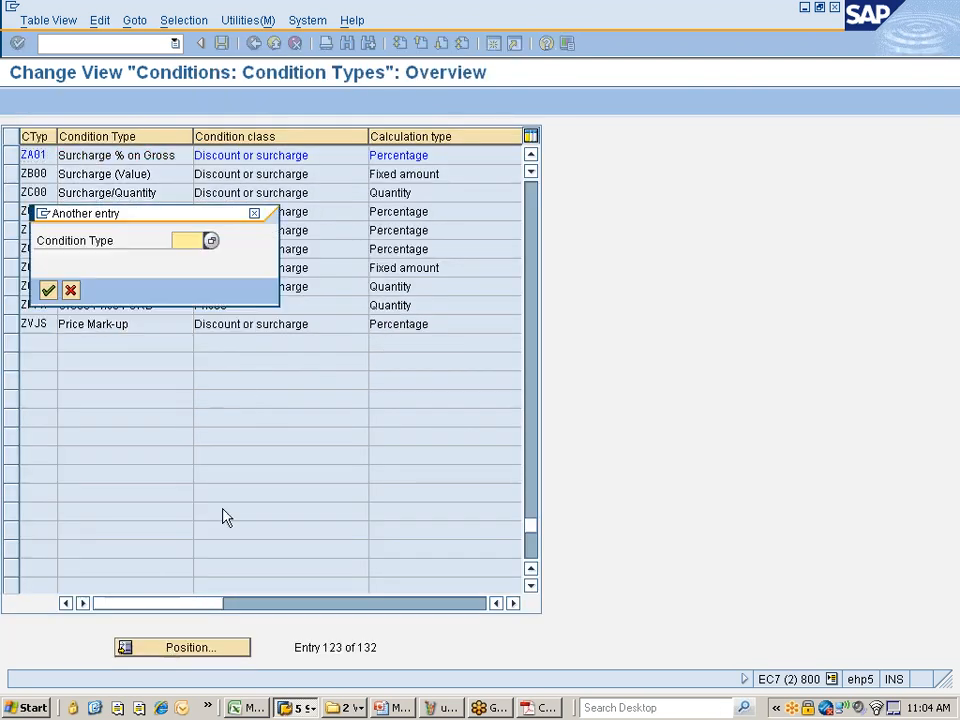
{"action": "type", "text": "navm"}
{"action": "key", "text": "Return"}
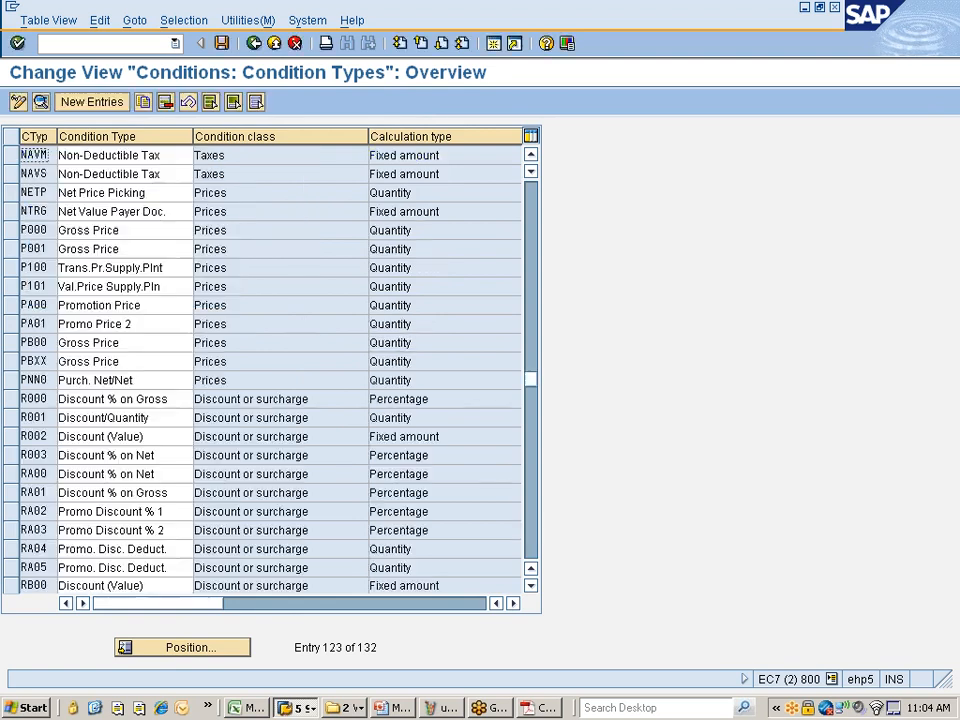
{"action": "left_click", "coordinate": [10, 156]}
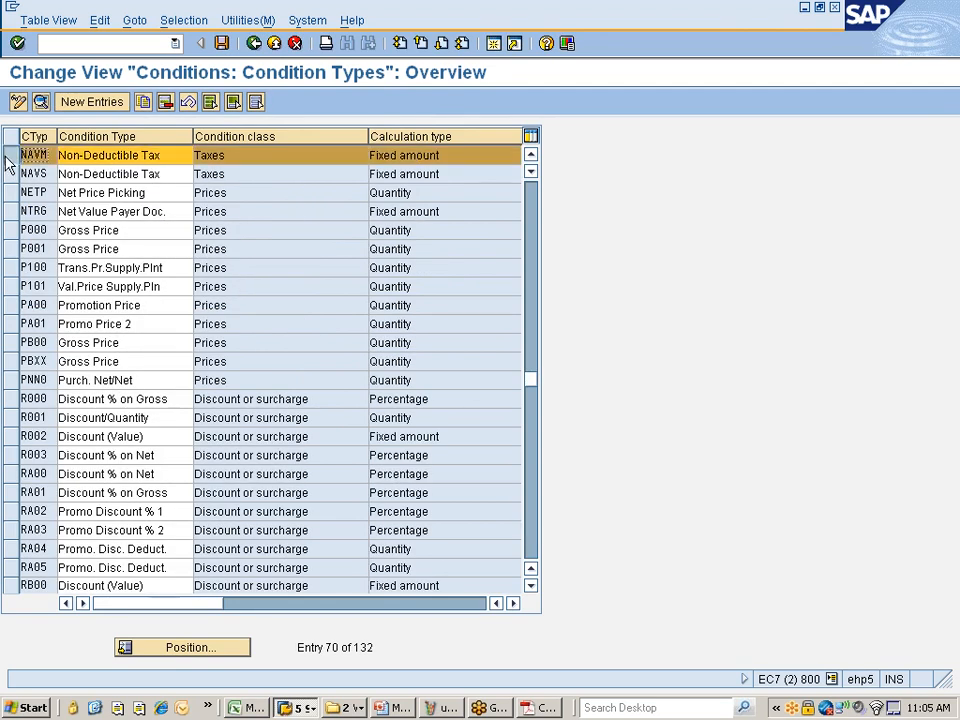
{"action": "left_click", "coordinate": [40, 102]}
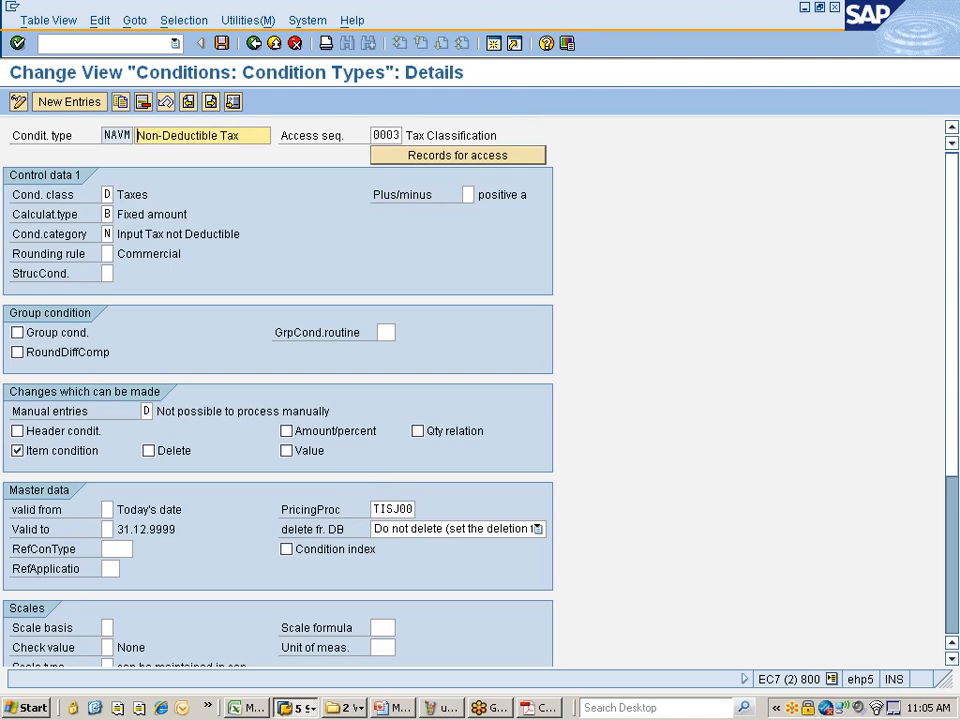
Step: Change the pricing procedure of the NAVM non-deductible tax to ZNIS00, save, and go back to the overview
{"action": "key", "text": "BackSpace"}
{"action": "key", "text": "Down"}
{"action": "key", "text": "Return"}
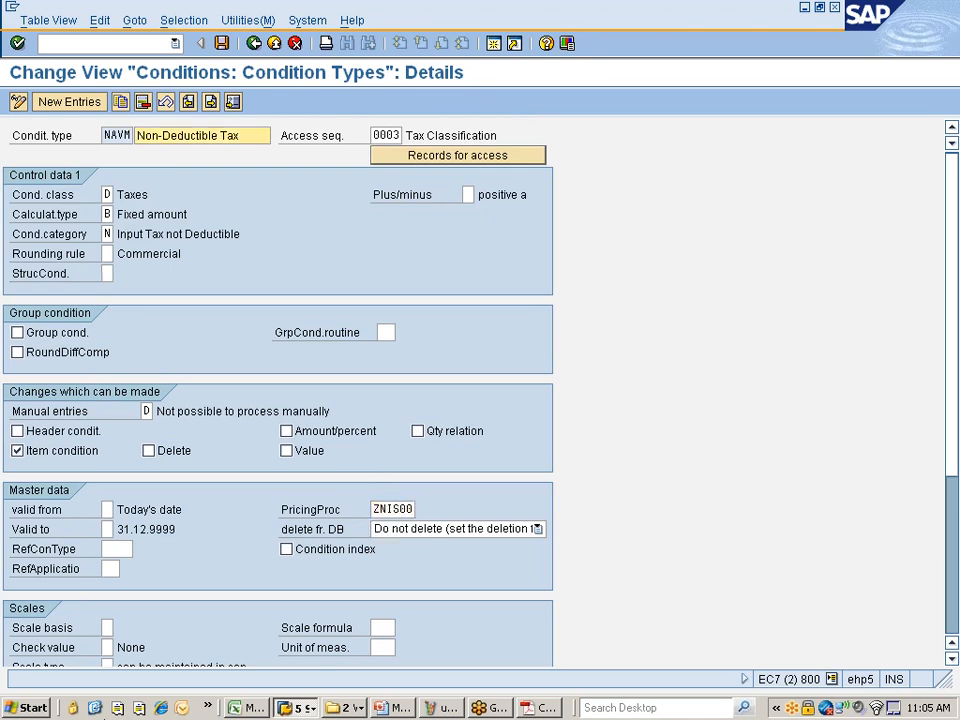
{"action": "key", "text": "ctrl+s"}
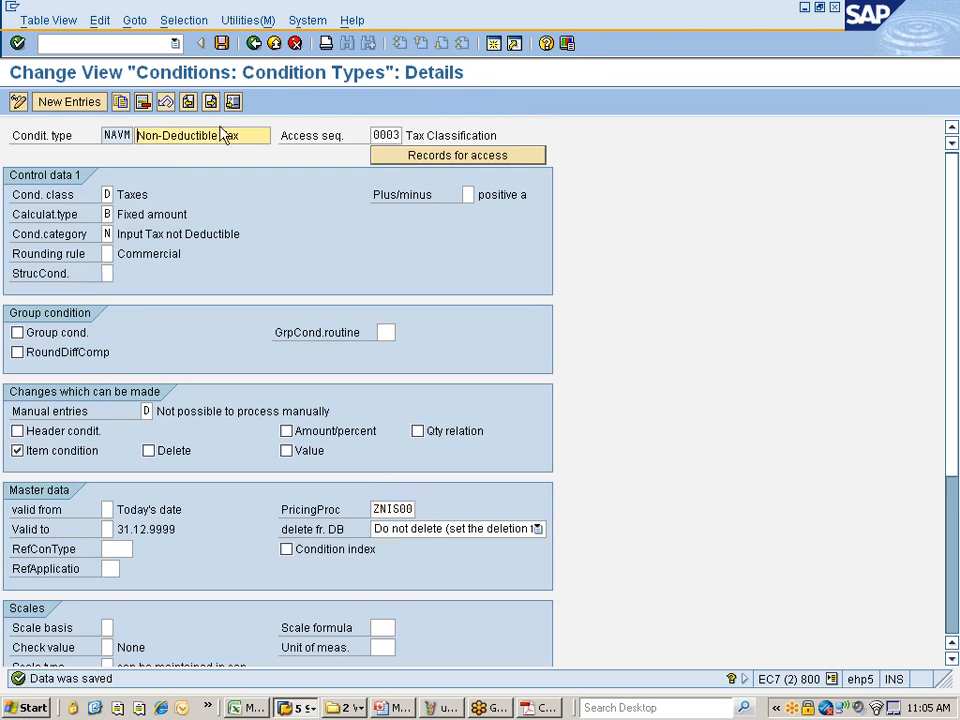
{"action": "left_click", "coordinate": [253, 45]}
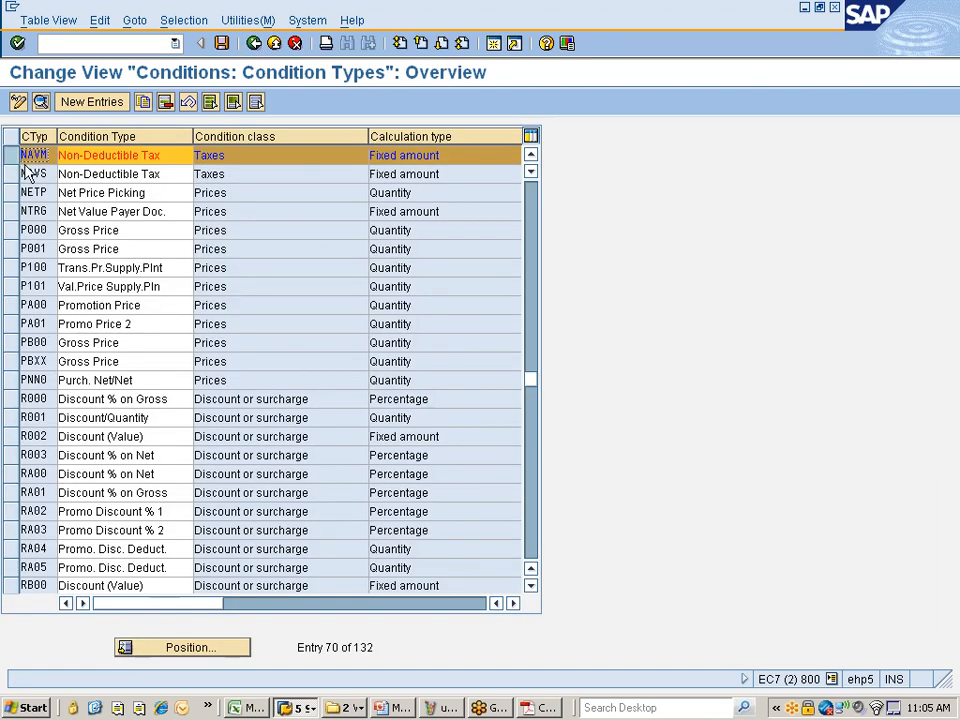
Step: Locate the freight condition type FRC1 in the overview and open its details
{"action": "left_click", "coordinate": [194, 648]}
{"action": "type", "text": "frc1"}
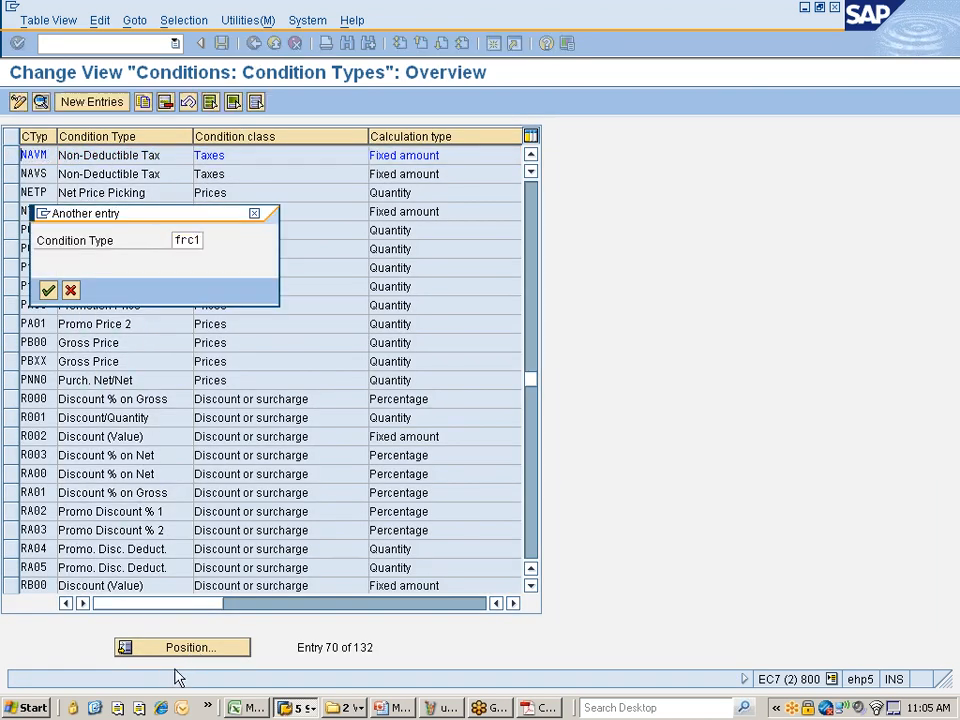
{"action": "key", "text": "Return"}
{"action": "left_click", "coordinate": [12, 155]}
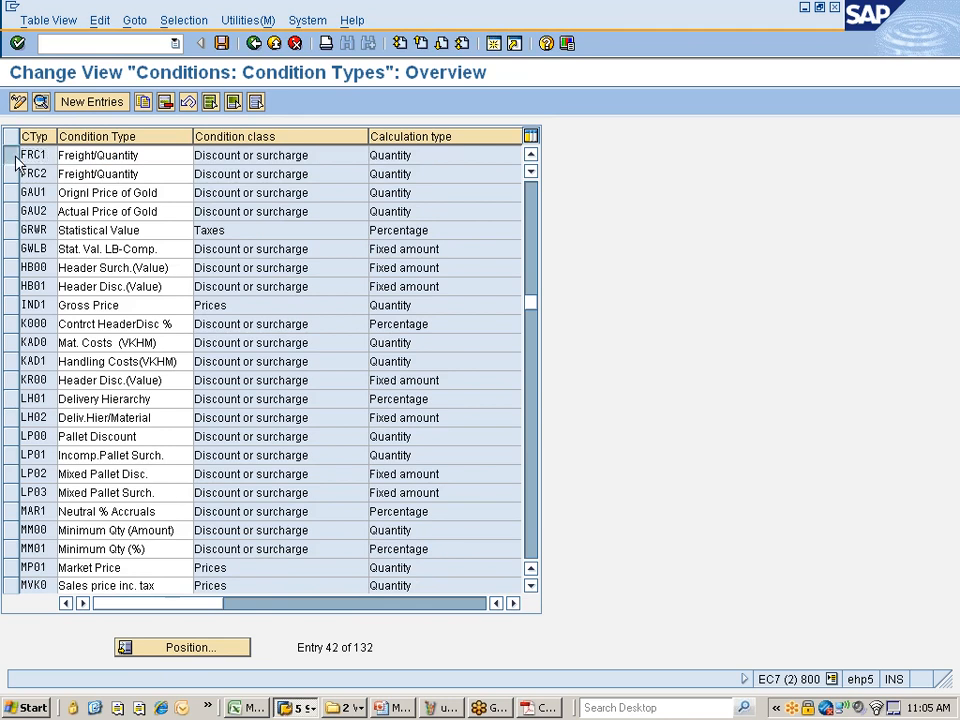
{"action": "left_click", "coordinate": [41, 103]}
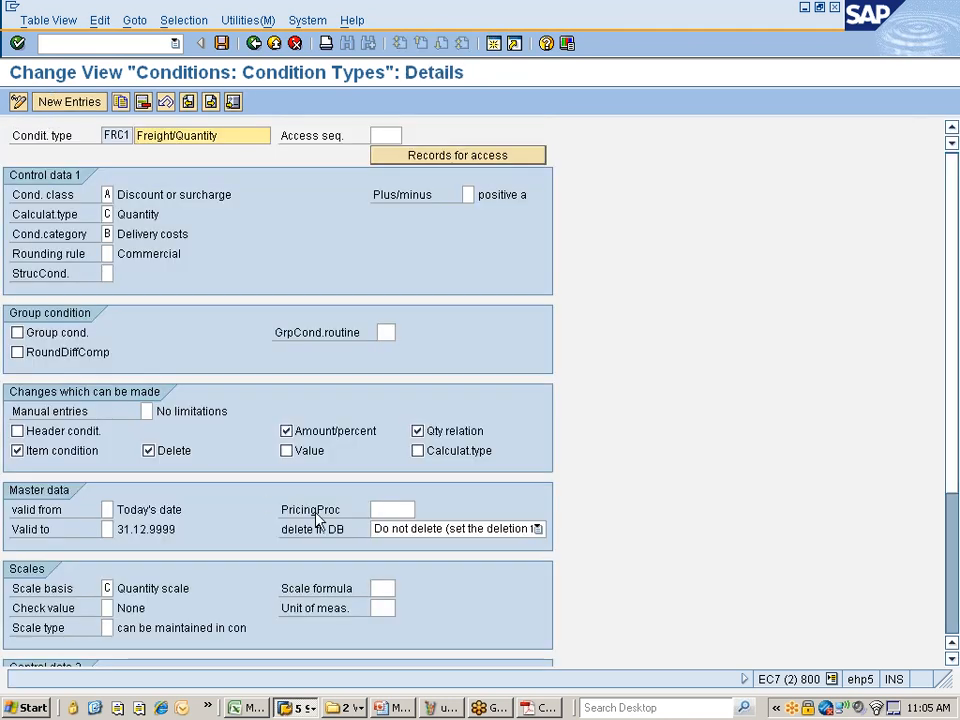
Step: Enter ZNIS00 as the pricing procedure of FRC1, save the condition type, and return to the overview
{"action": "left_click", "coordinate": [376, 510]}
{"action": "type", "text": "ZNIS00"}
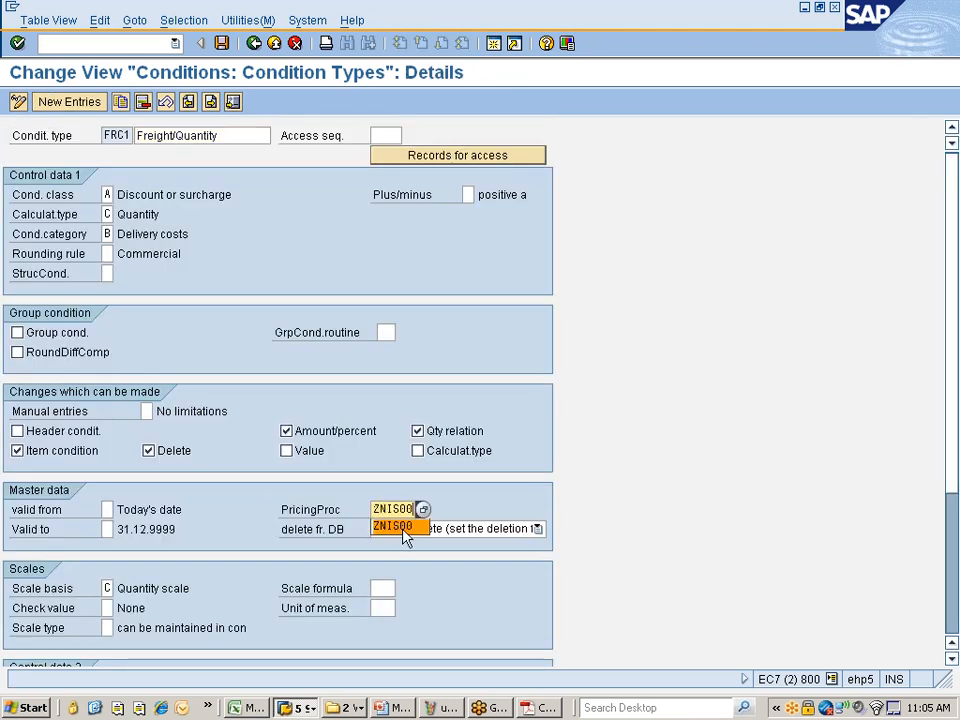
{"action": "left_click", "coordinate": [405, 527]}
{"action": "key", "text": "Return"}
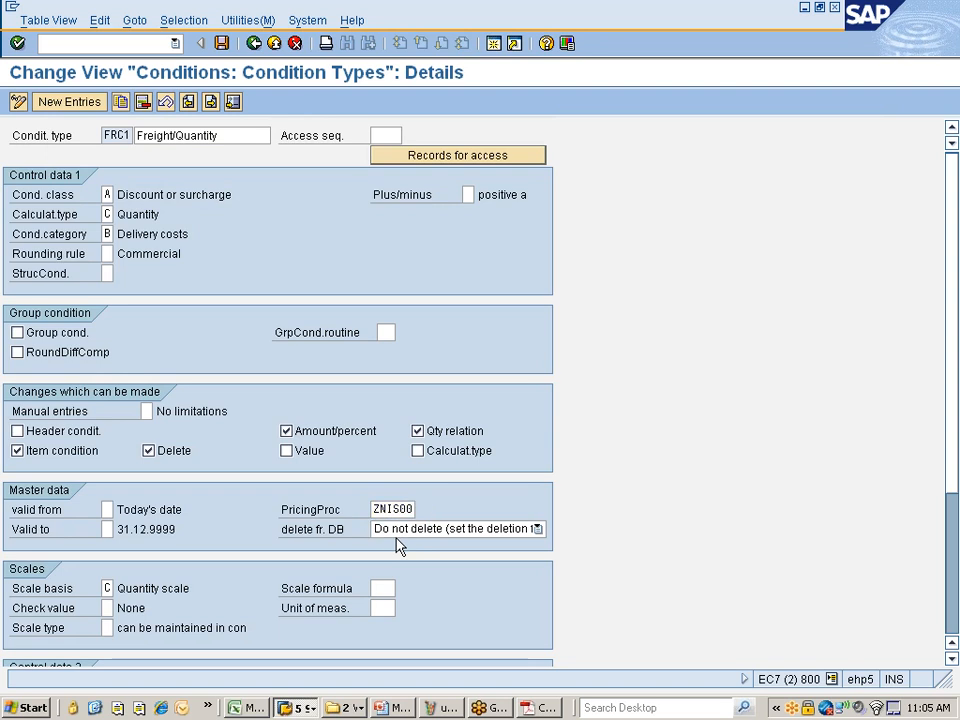
{"action": "key", "text": "ctrl+s"}
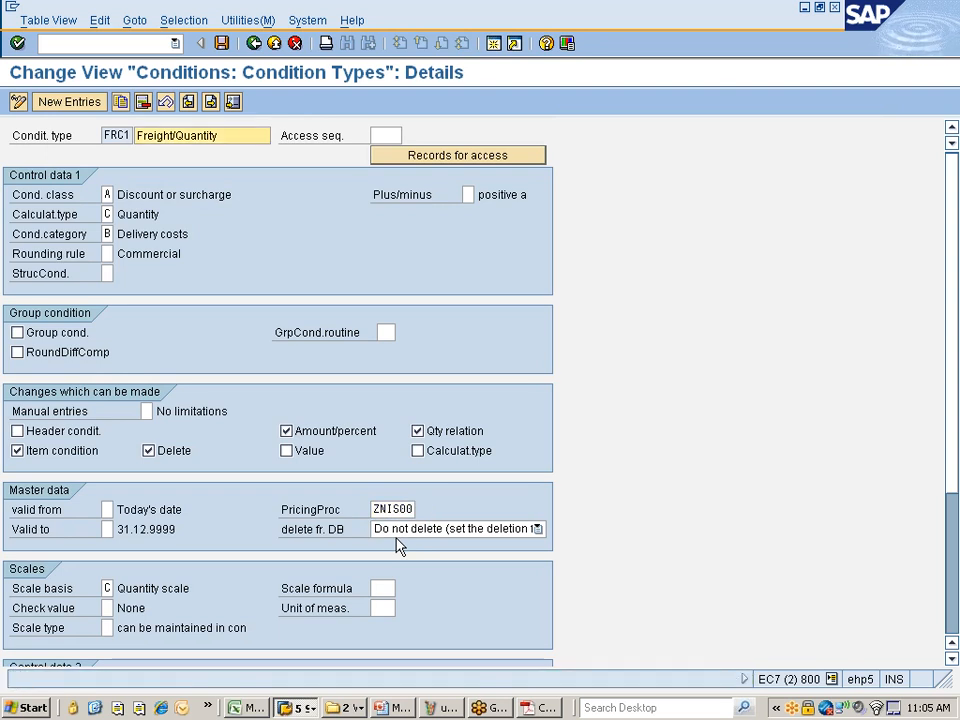
{"action": "left_click", "coordinate": [254, 43]}
{"action": "left_click", "coordinate": [10, 158]}
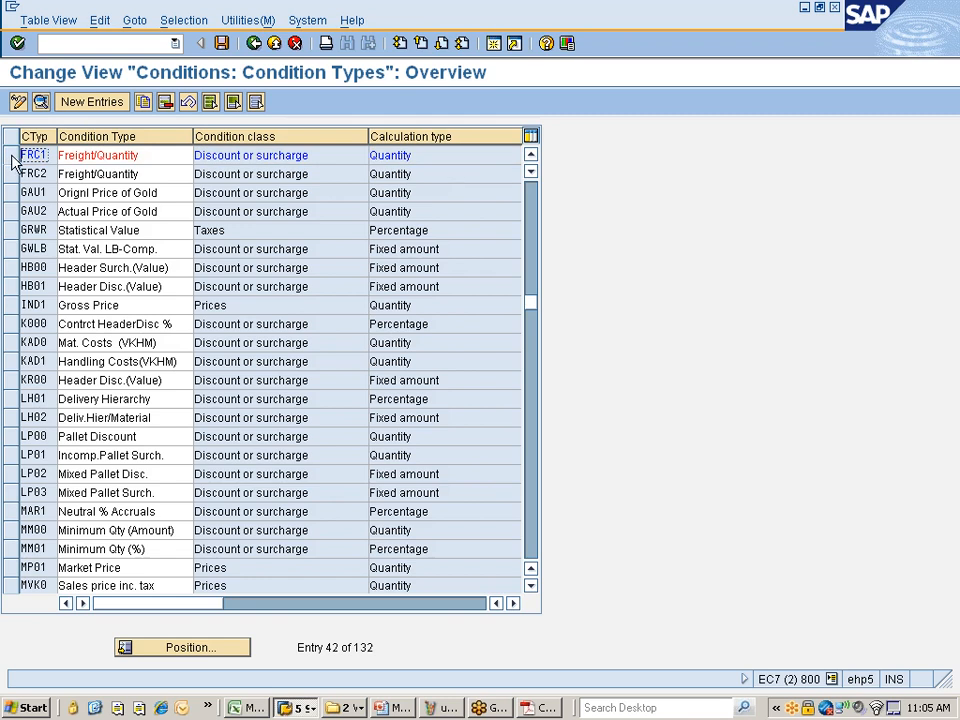
Step: Leave the condition type maintenance and start the Define Access Sequences activity under Define Price Determination Process
{"action": "left_click", "coordinate": [254, 43]}
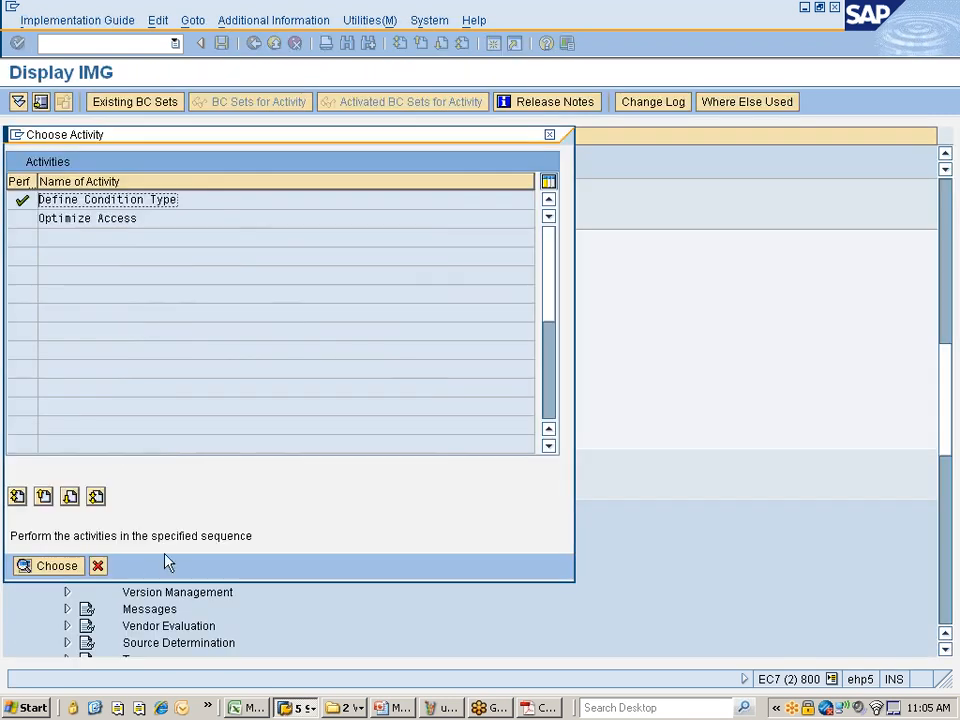
{"action": "left_click", "coordinate": [97, 566]}
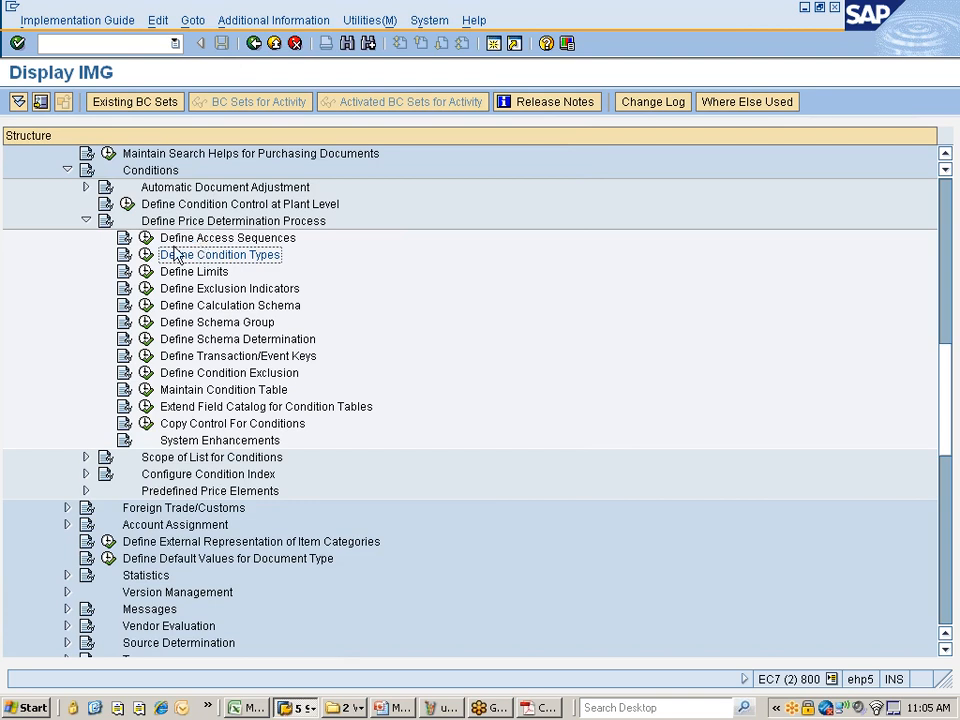
{"action": "left_click", "coordinate": [146, 239]}
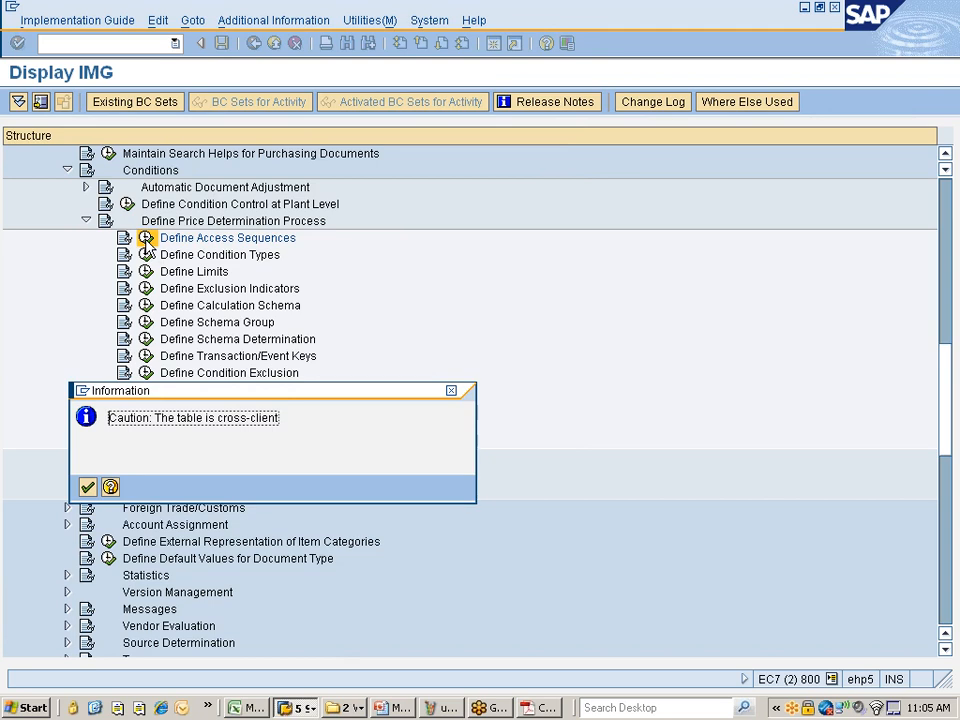
Step: Open the access sequences overview, and switch to the SAP session showing the control data of schema ZNIS00
{"action": "key", "text": "Return"}
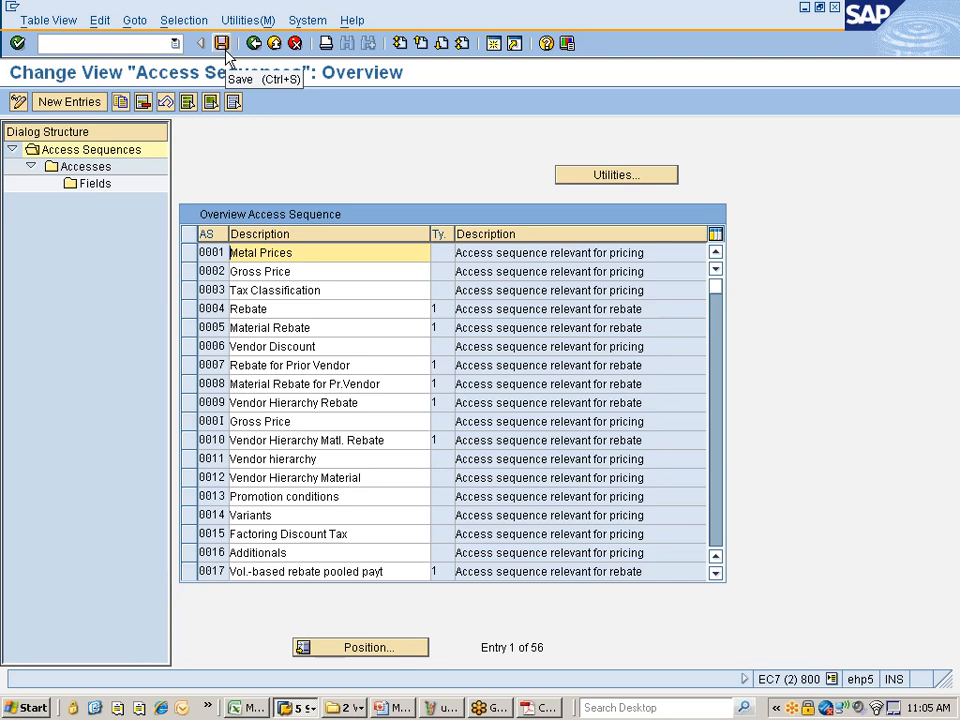
{"action": "left_click", "coordinate": [298, 708]}
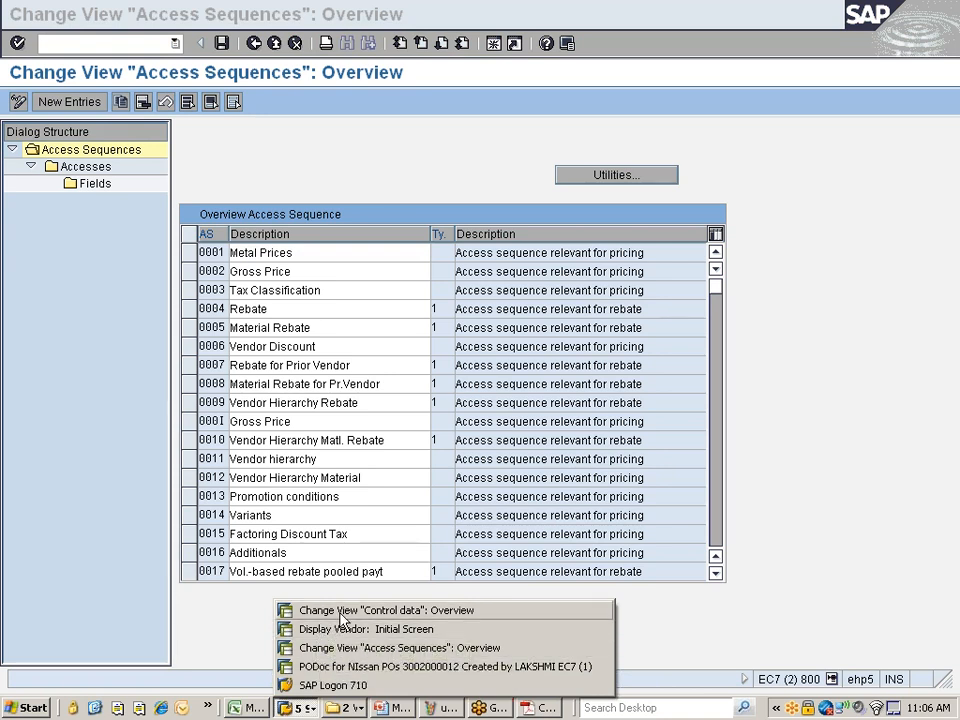
{"action": "left_click", "coordinate": [333, 668]}
{"action": "key", "text": "alt+Tab"}
{"action": "left_click", "coordinate": [303, 708]}
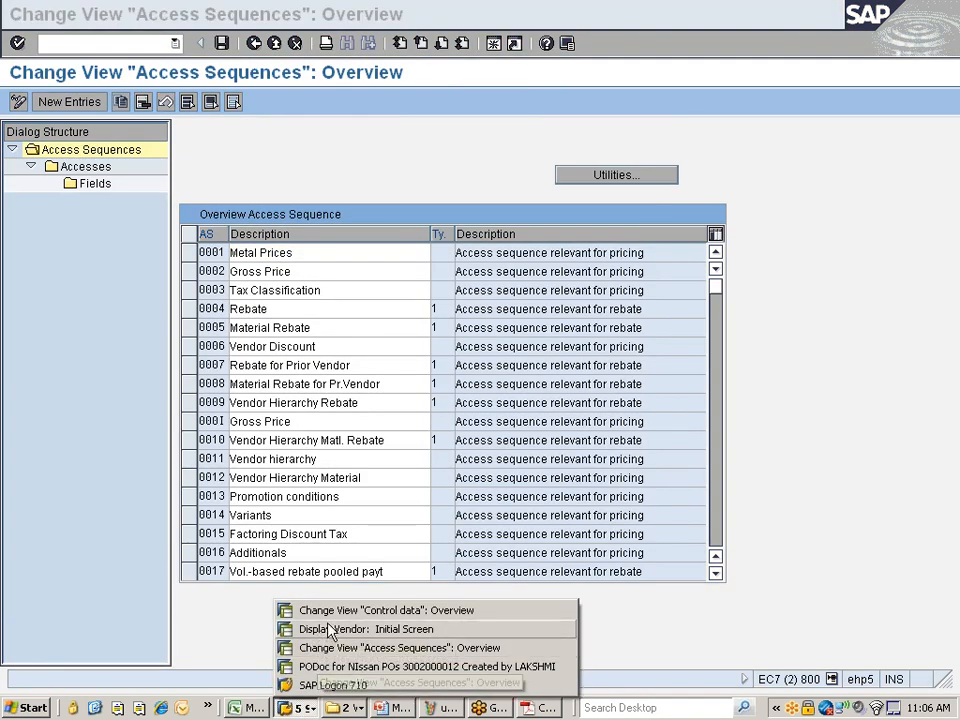
{"action": "left_click", "coordinate": [315, 610]}
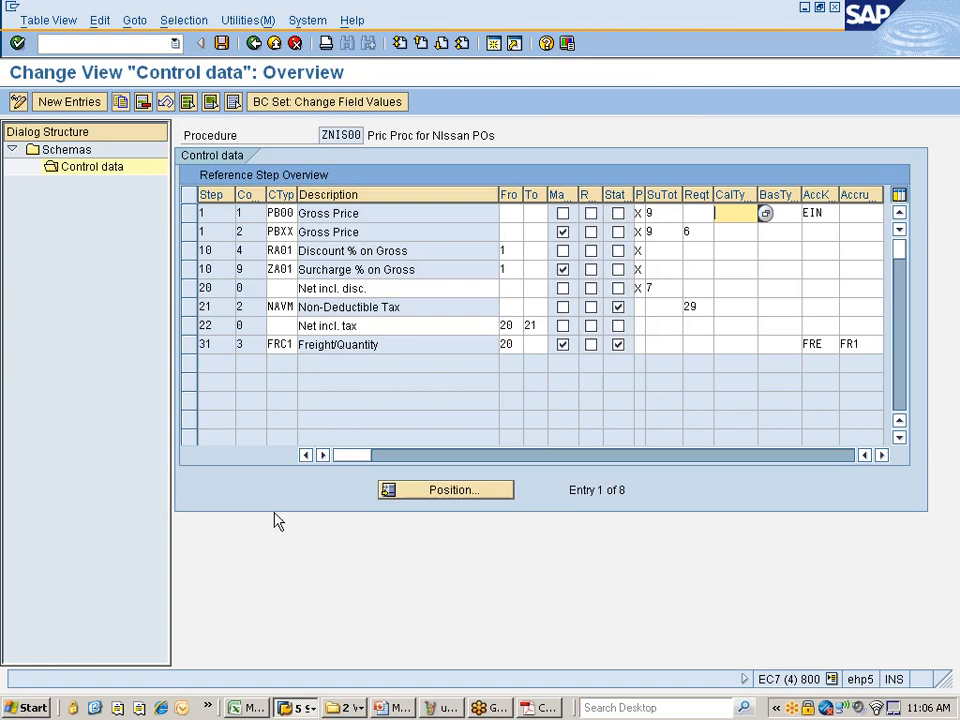
Step: Leave the control data of schema ZNIS00 and start the Define Condition Type activity under Define Condition Types
{"action": "left_click", "coordinate": [254, 45]}
{"action": "left_click", "coordinate": [254, 45]}
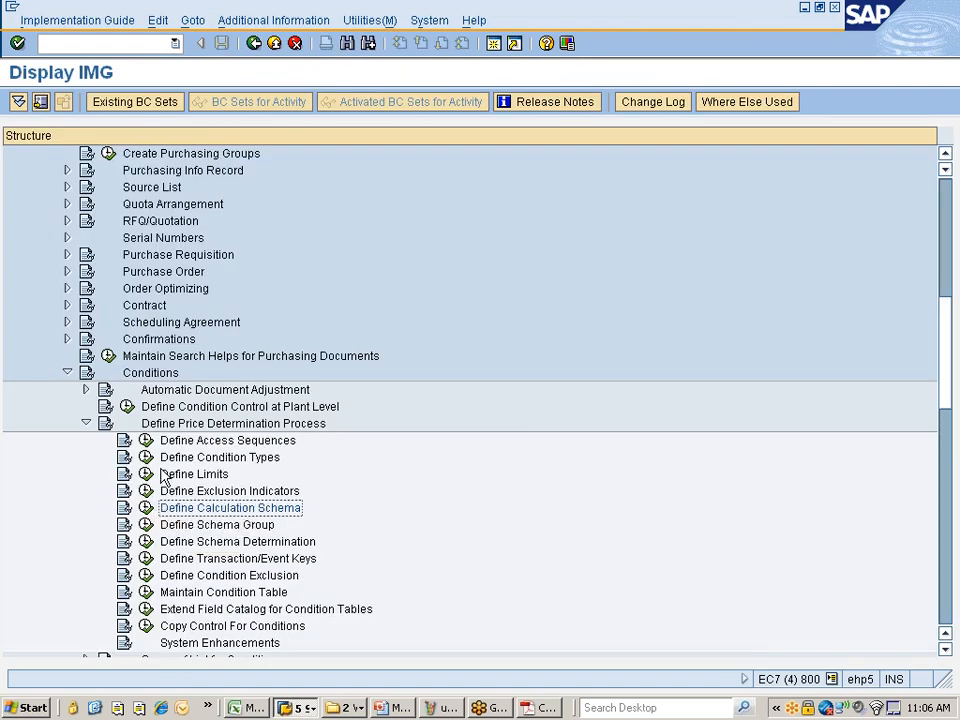
{"action": "left_click", "coordinate": [146, 457]}
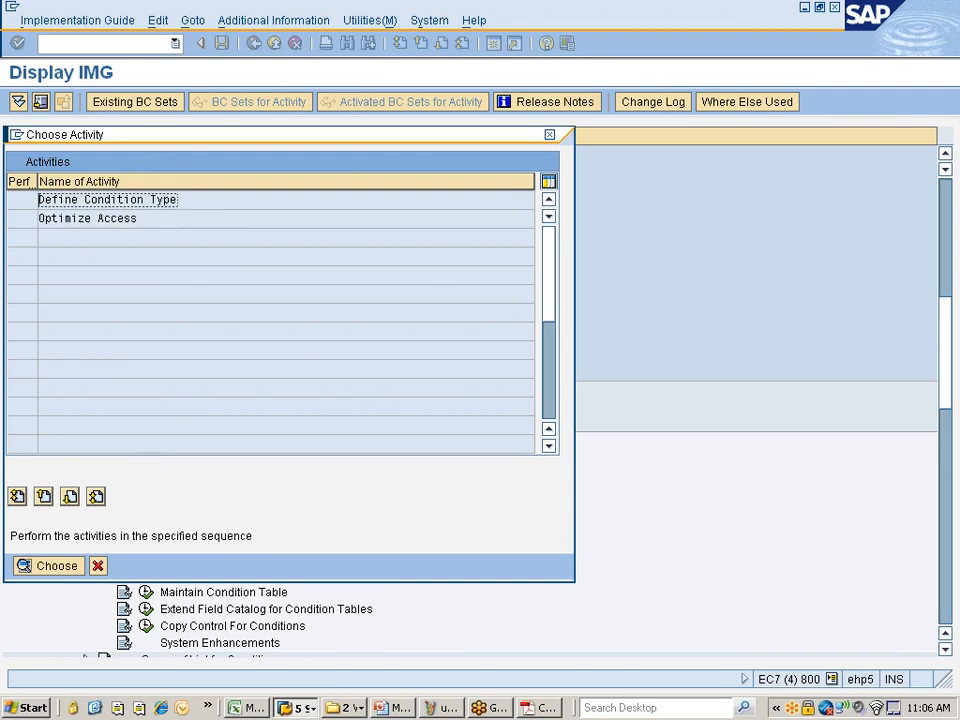
{"action": "double_click", "coordinate": [148, 201]}
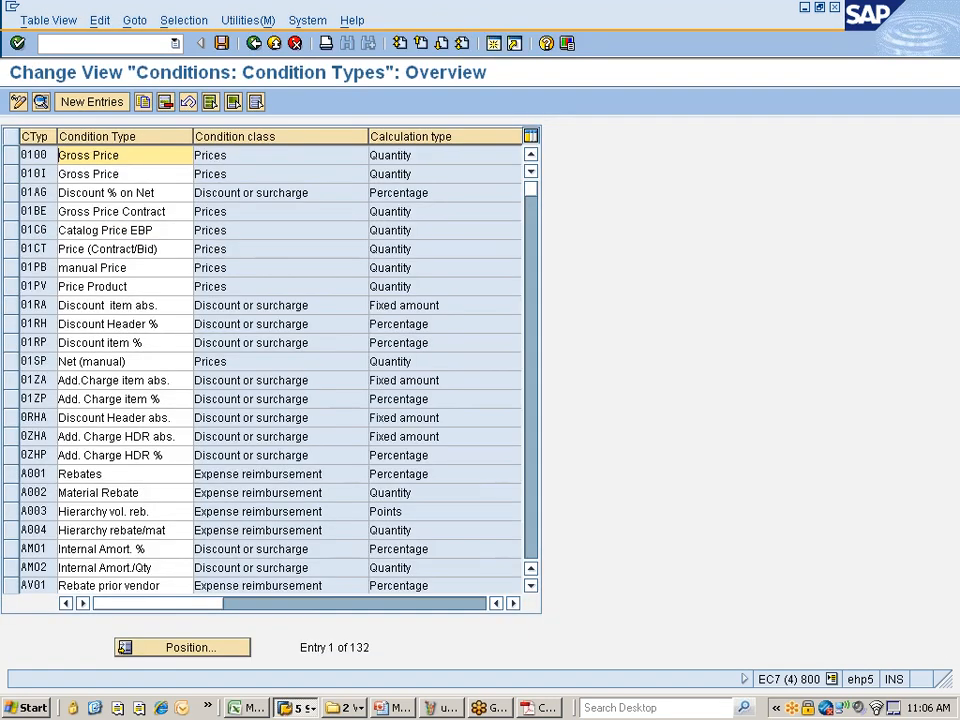
Step: Locate condition type PB00 in the list and open its details to check the assigned access sequence
{"action": "left_click", "coordinate": [172, 650]}
{"action": "type", "text": "pb00"}
{"action": "key", "text": "Return"}
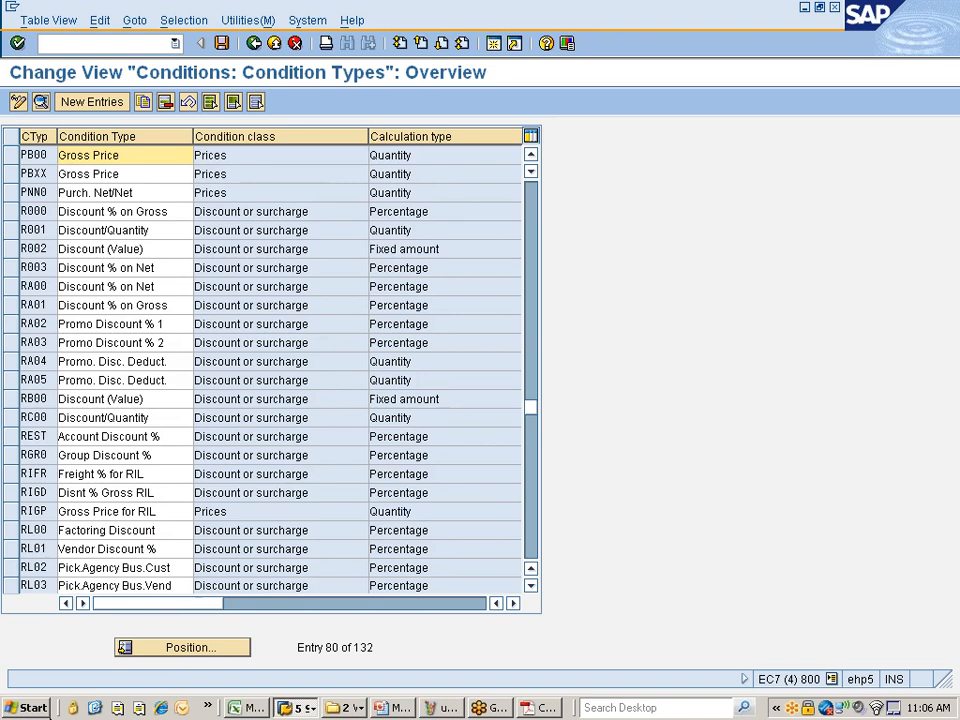
{"action": "left_click", "coordinate": [11, 155]}
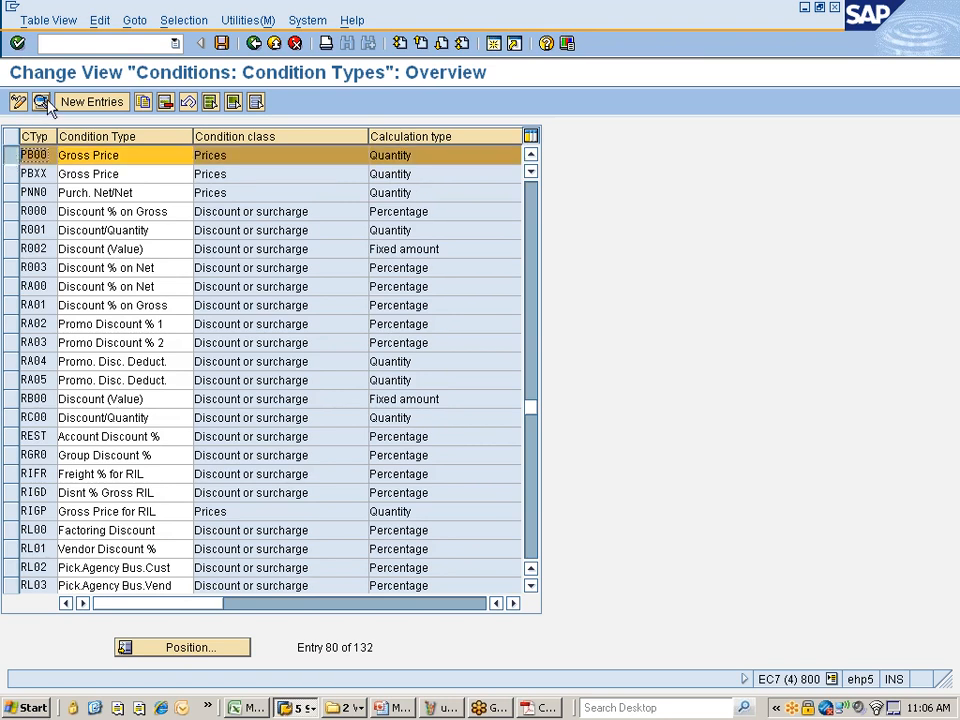
{"action": "left_click", "coordinate": [41, 101]}
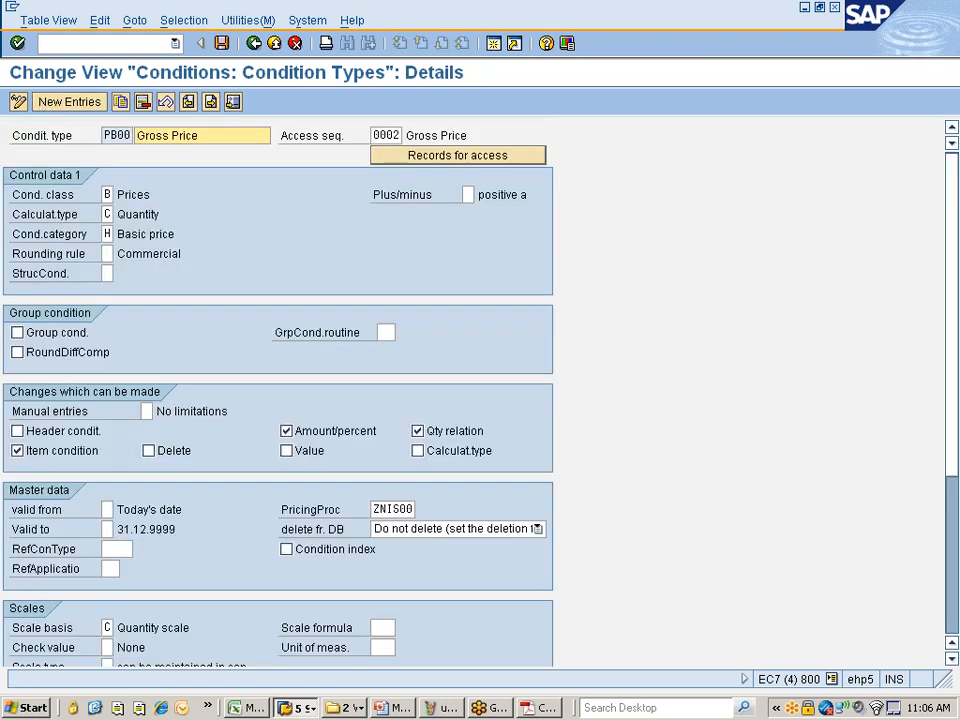
{"action": "key", "text": "Tab"}
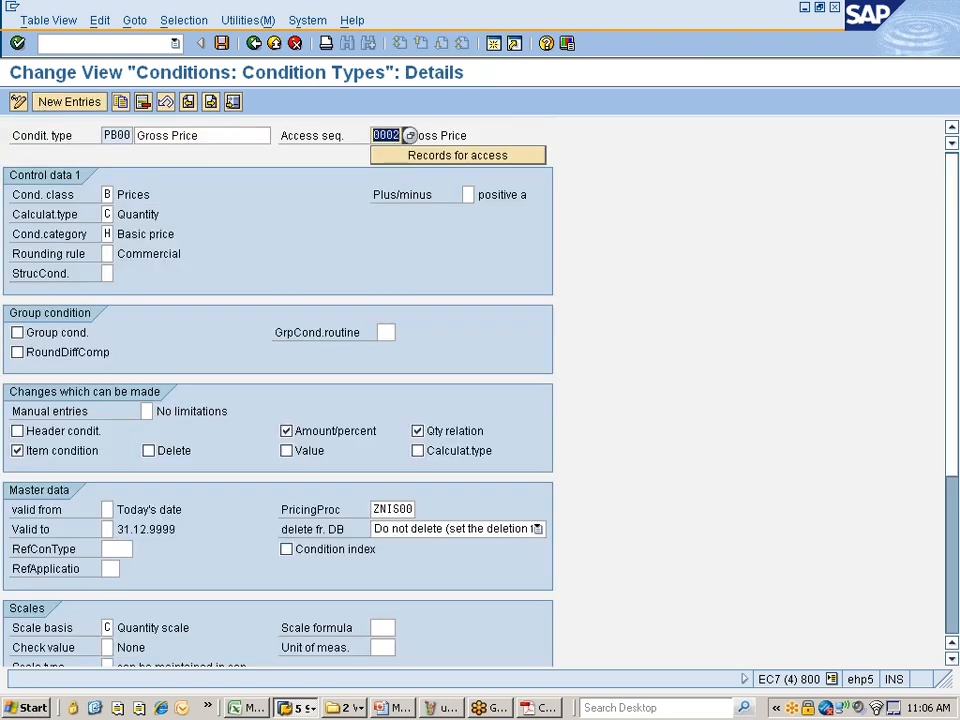
{"action": "left_click", "coordinate": [399, 135]}
Step: Switch to the Paint diagram and add the text label PB00 below the schema group entries
{"action": "key", "text": "alt+Tab"}
{"action": "key", "text": "alt+Tab"}
{"action": "key", "text": "alt+Tab"}
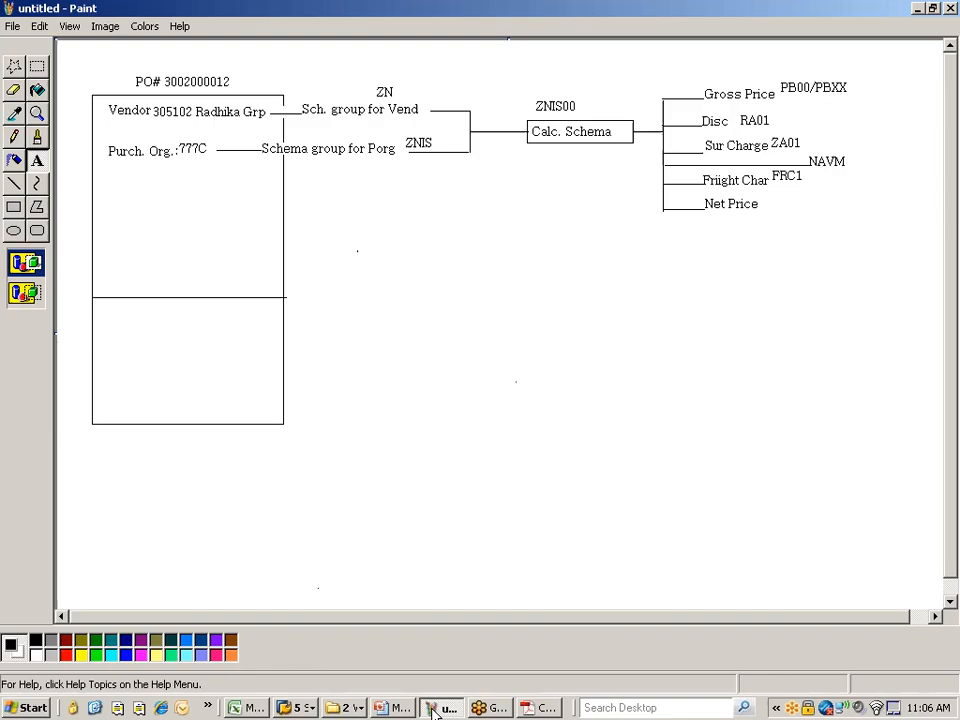
{"action": "left_click", "coordinate": [432, 710]}
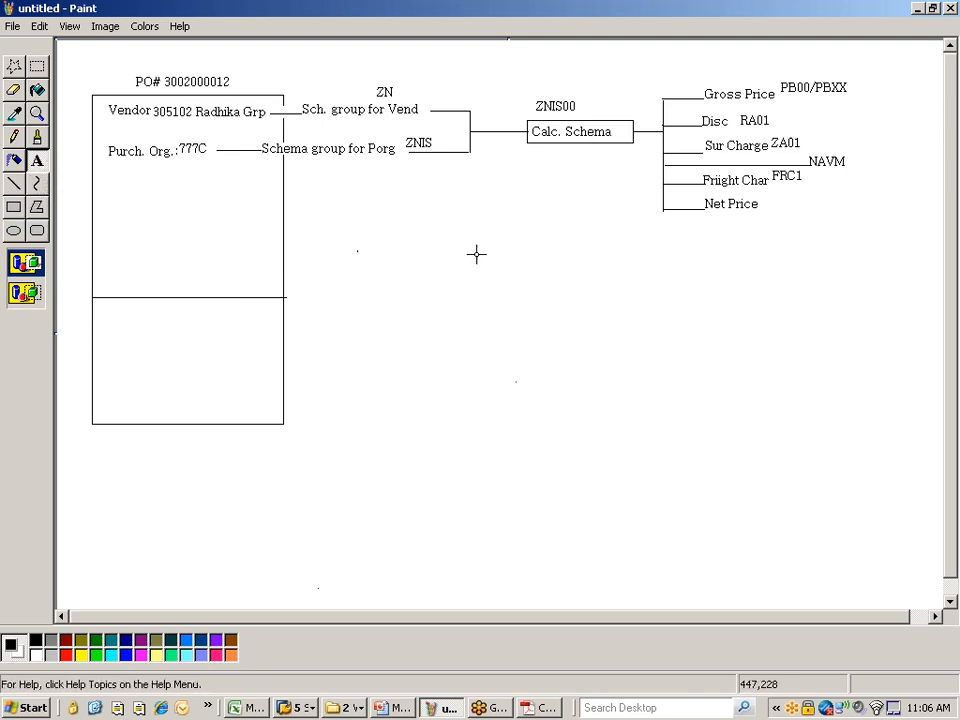
{"action": "left_click_drag", "start_coordinate": [417, 234], "coordinate": [497, 256]}
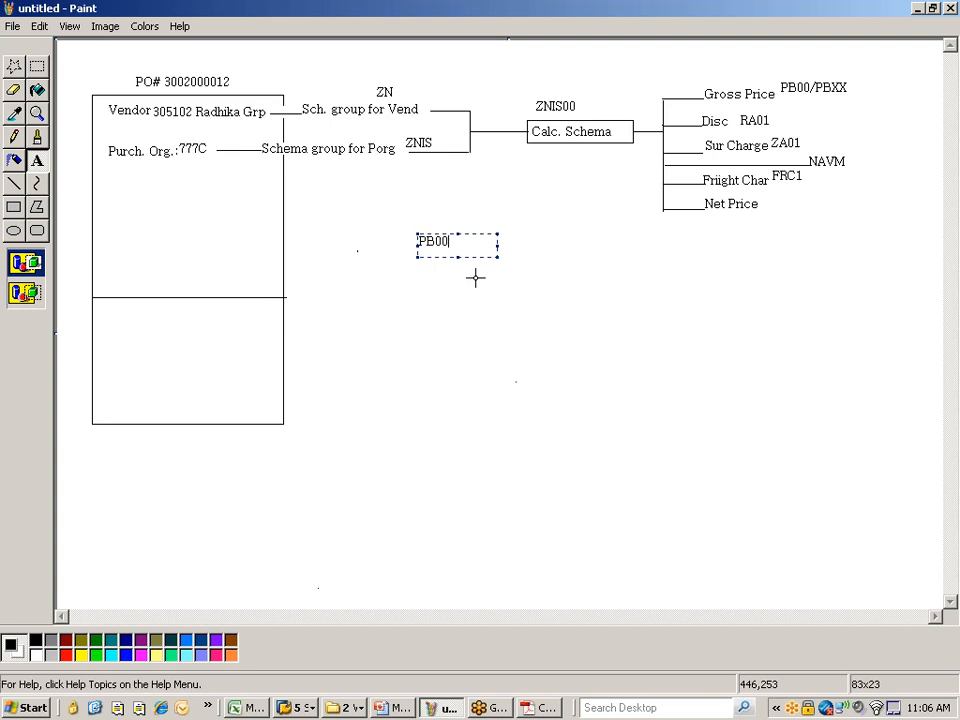
{"action": "left_click", "coordinate": [445, 323]}
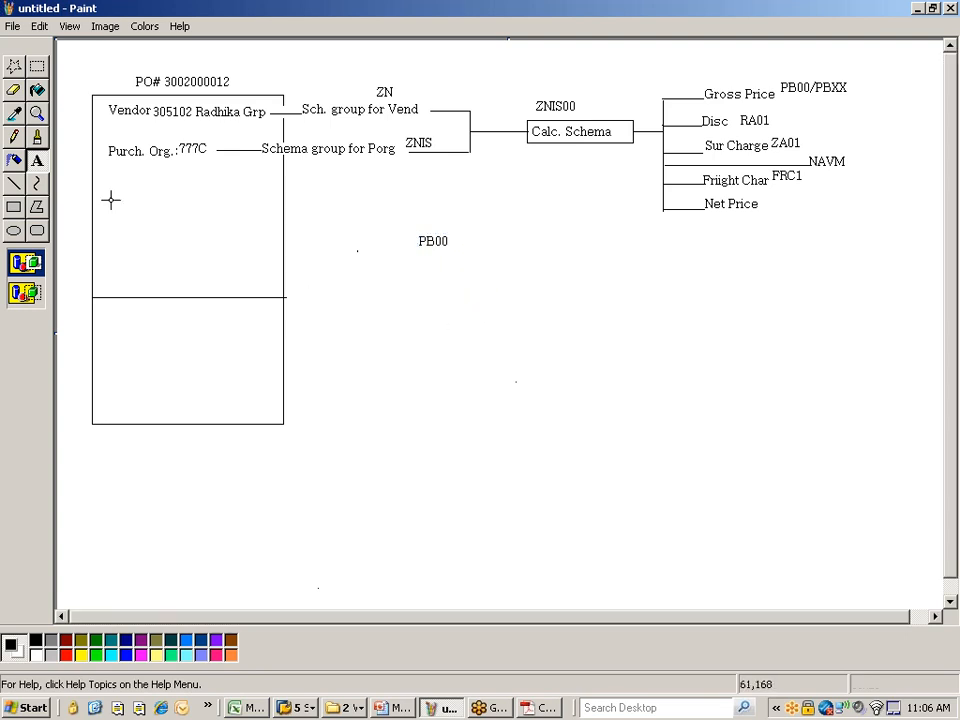
Step: Draw a short connector from PB00 to a vertical line about 84 pixels long, with four short horizontal branches
{"action": "left_click", "coordinate": [14, 183]}
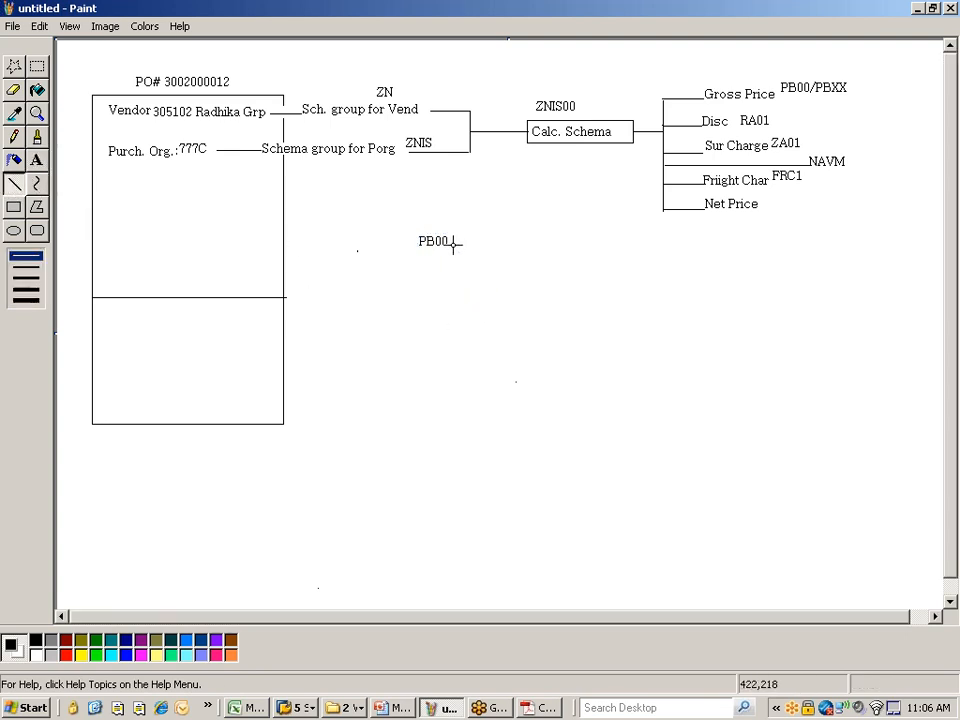
{"action": "left_click_drag", "start_coordinate": [452, 241], "coordinate": [478, 241]}
{"action": "left_click_drag", "start_coordinate": [476, 221], "coordinate": [476, 305]}
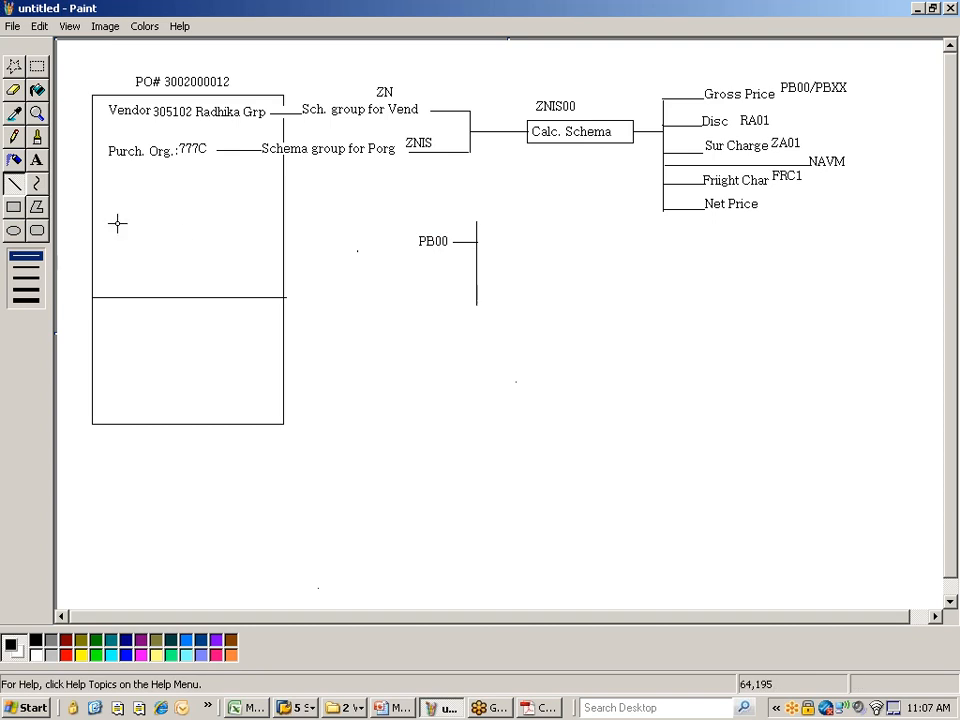
{"action": "left_click", "coordinate": [36, 163]}
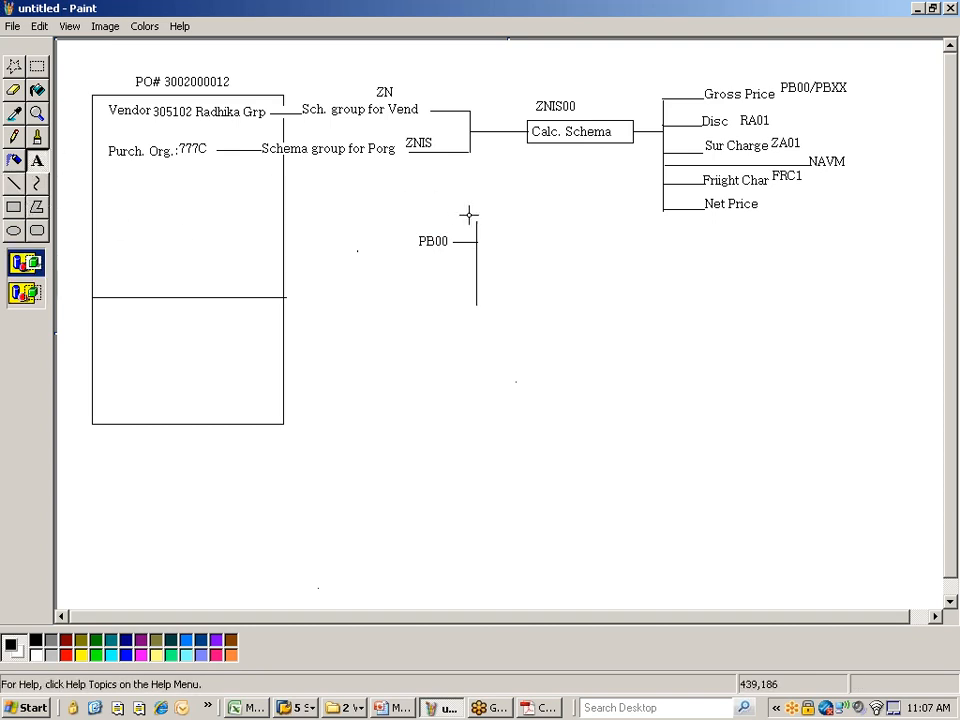
{"action": "left_click", "coordinate": [14, 183]}
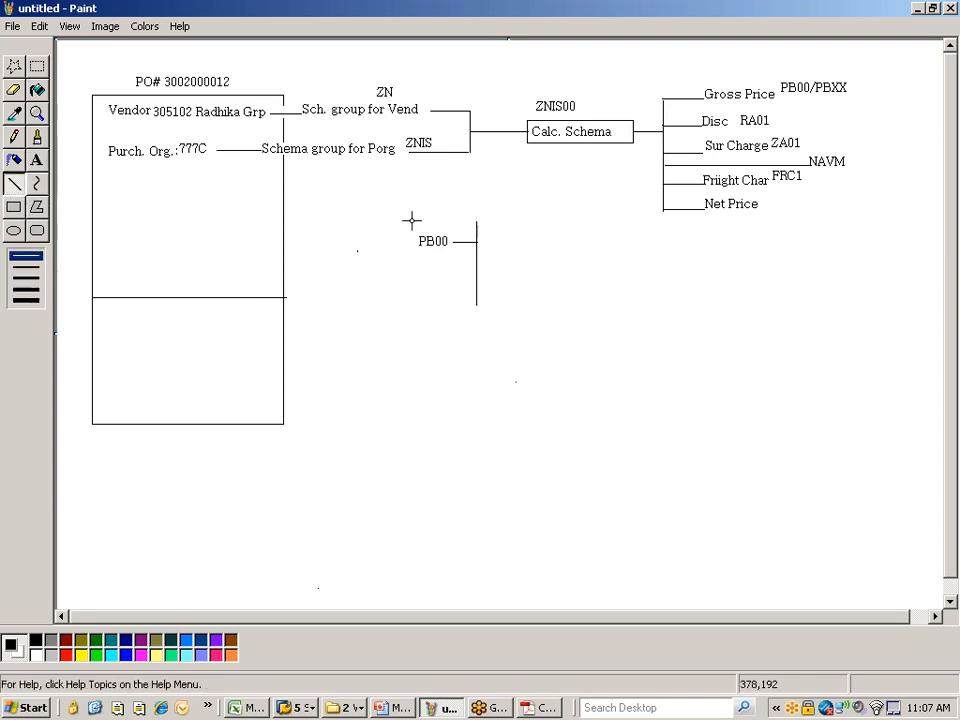
{"action": "left_click_drag", "start_coordinate": [476, 221], "coordinate": [492, 221]}
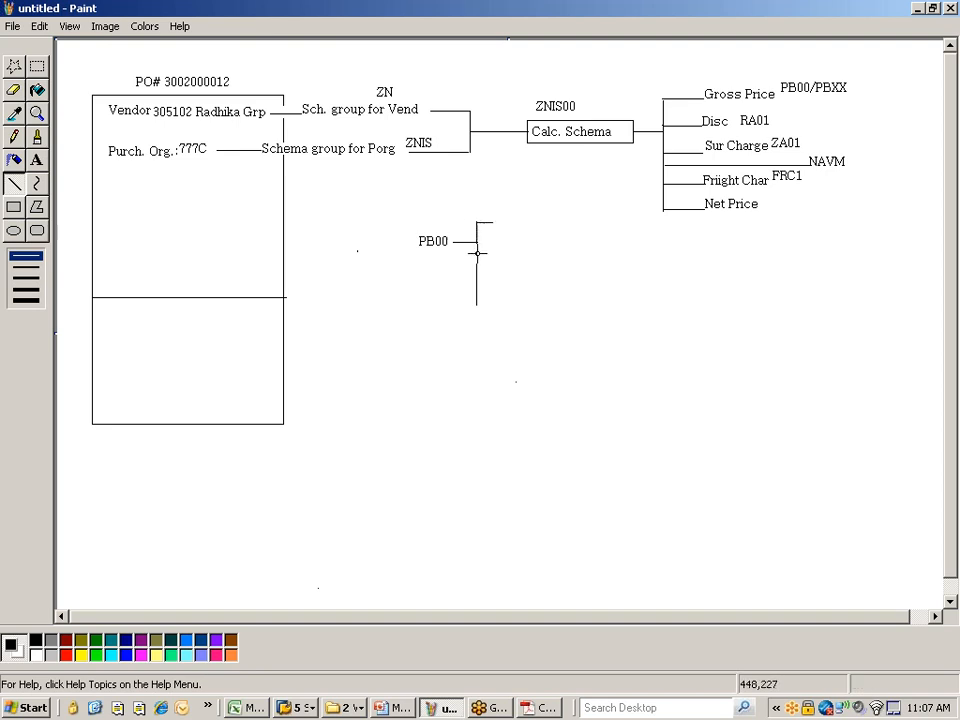
{"action": "mouse_move", "coordinate": [477, 254]}
{"action": "left_mouse_down"}
{"action": "mouse_move", "coordinate": [493, 254]}
{"action": "mouse_move", "coordinate": [482, 284]}
{"action": "mouse_move", "coordinate": [495, 284]}
{"action": "mouse_move", "coordinate": [476, 307]}
{"action": "mouse_move", "coordinate": [494, 307]}
{"action": "left_mouse_up"}
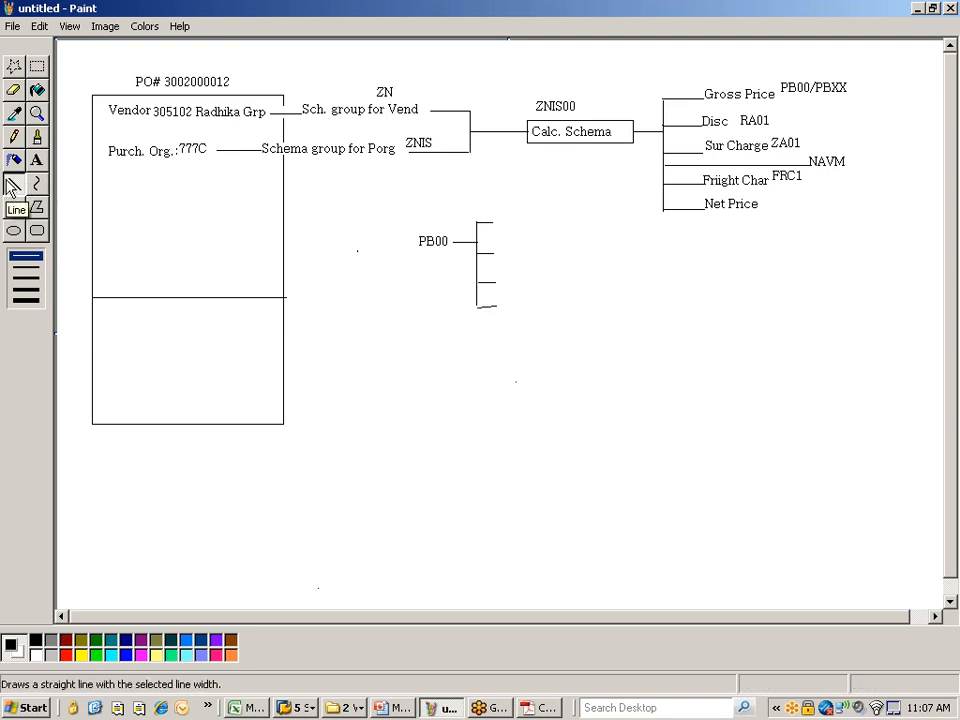
Step: Switch to the SAP access sequences overview and open the accesses of access sequence 0002 Gross Price
{"action": "key", "text": "alt+Tab"}
{"action": "key", "text": "alt+Tab"}
{"action": "key", "text": "Tab"}
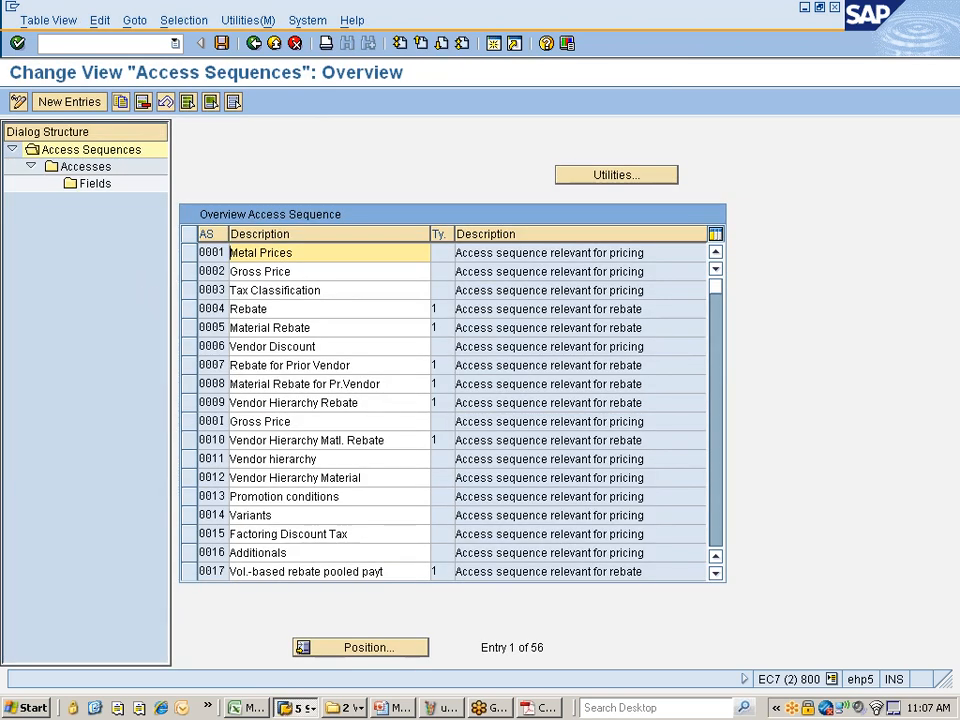
{"action": "left_click", "coordinate": [188, 272]}
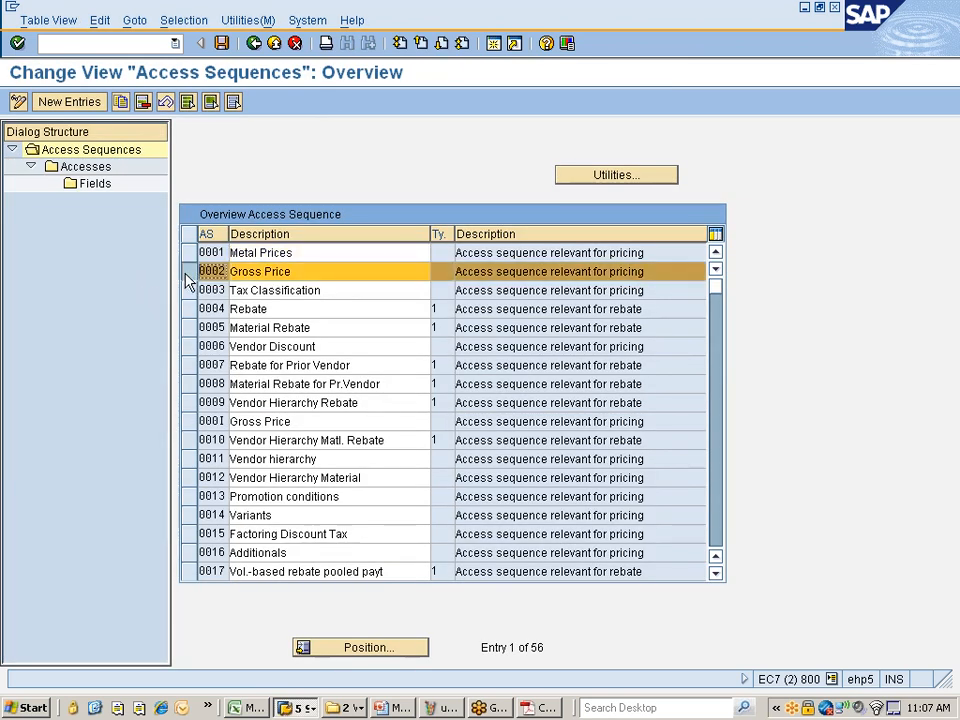
{"action": "double_click", "coordinate": [90, 168]}
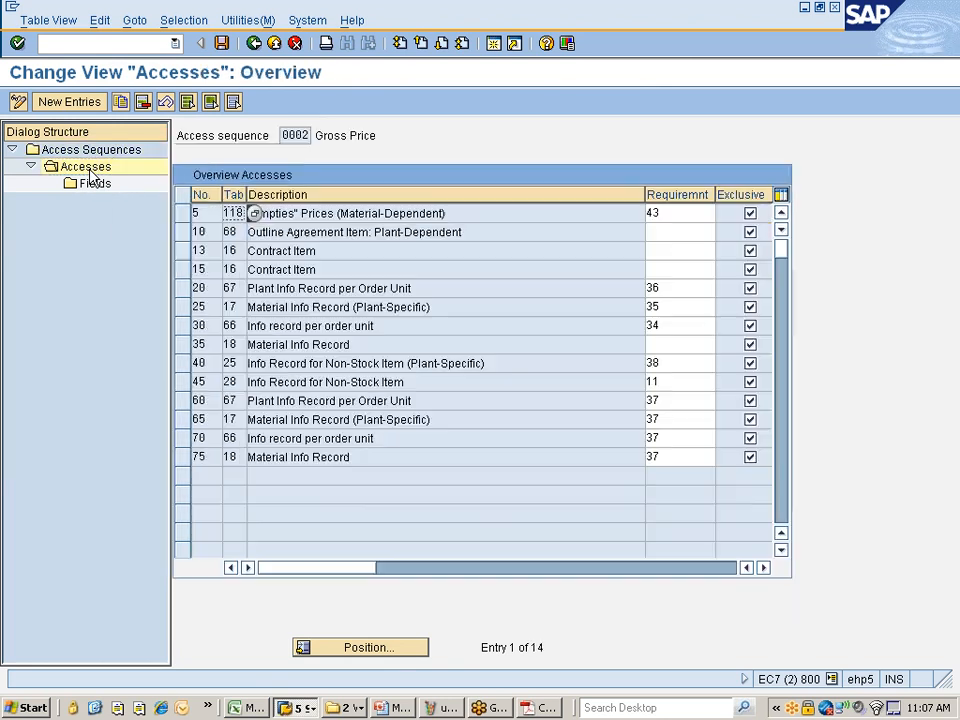
Step: Widen the Tab column and select the description text Contract Item of access 13
{"action": "left_click_drag", "start_coordinate": [244, 196], "coordinate": [280, 195]}
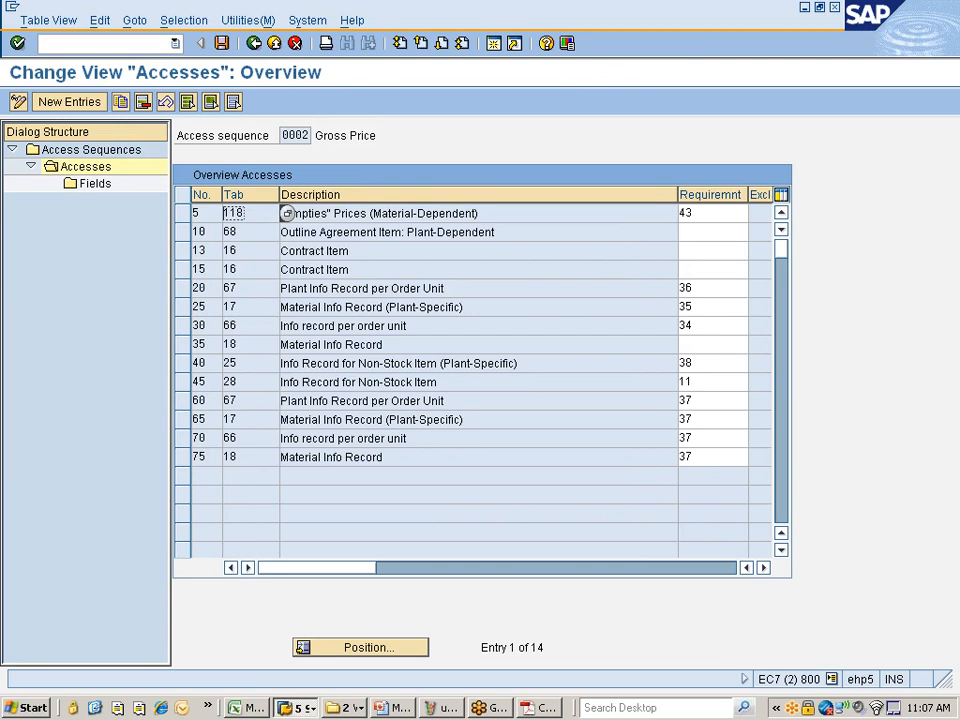
{"action": "left_click", "coordinate": [349, 251]}
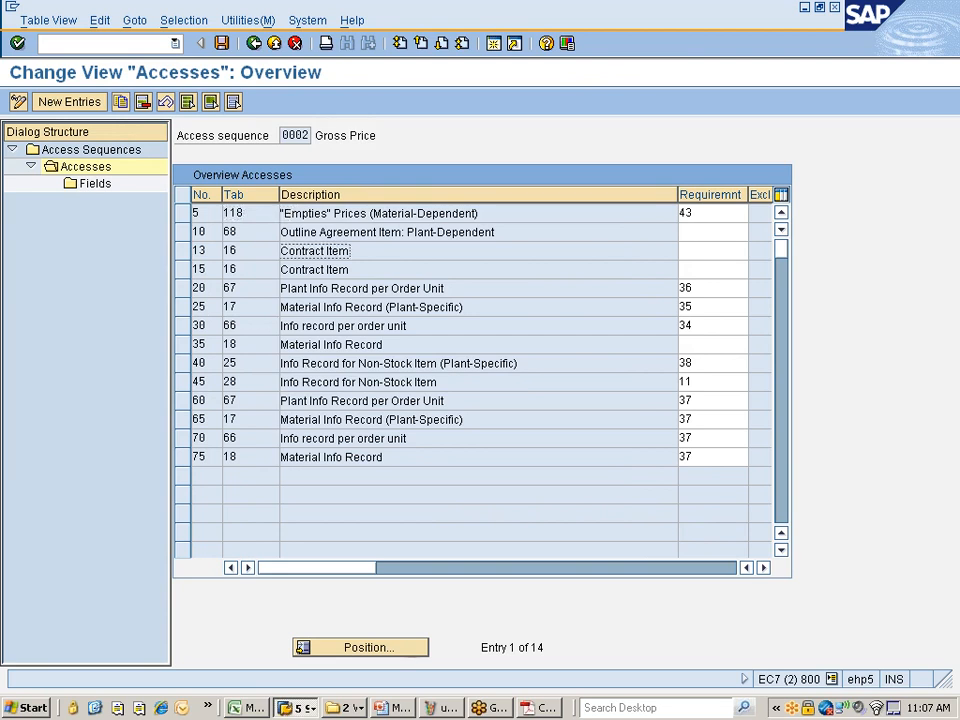
{"action": "left_click_drag", "start_coordinate": [339, 251], "coordinate": [282, 251]}
{"action": "left_click", "coordinate": [284, 252]}
Step: Switch back to the Paint diagram and label the first PB00 branch 16(Contract Item)
{"action": "key", "text": "alt+Tab"}
{"action": "key", "text": "alt+Tab"}
{"action": "key", "text": "alt+Tab"}
{"action": "key", "text": "alt+Tab"}
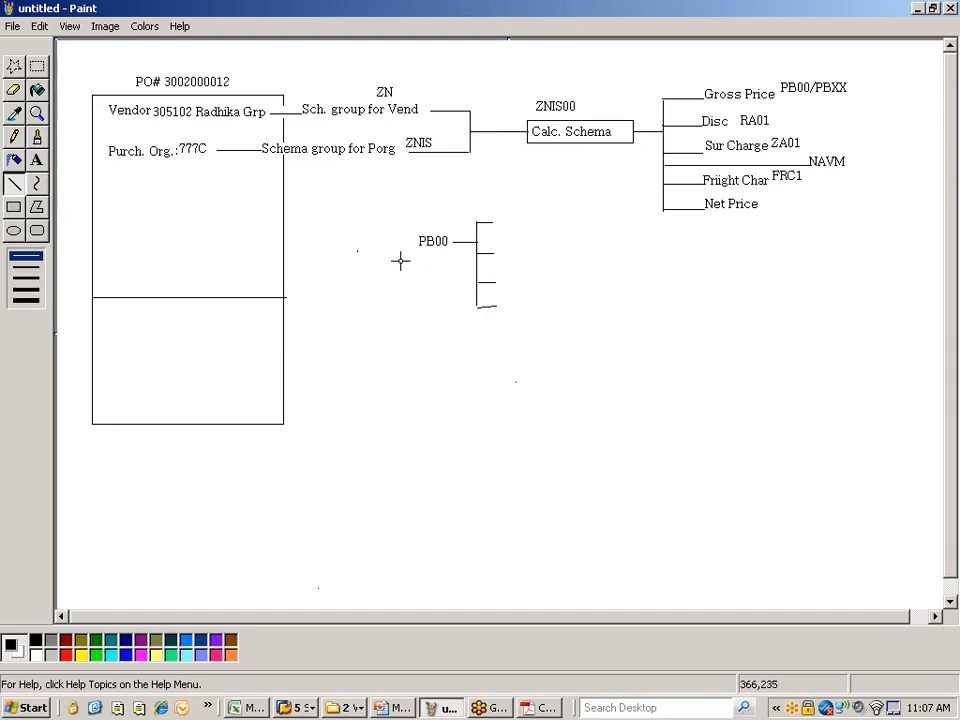
{"action": "left_click", "coordinate": [37, 160]}
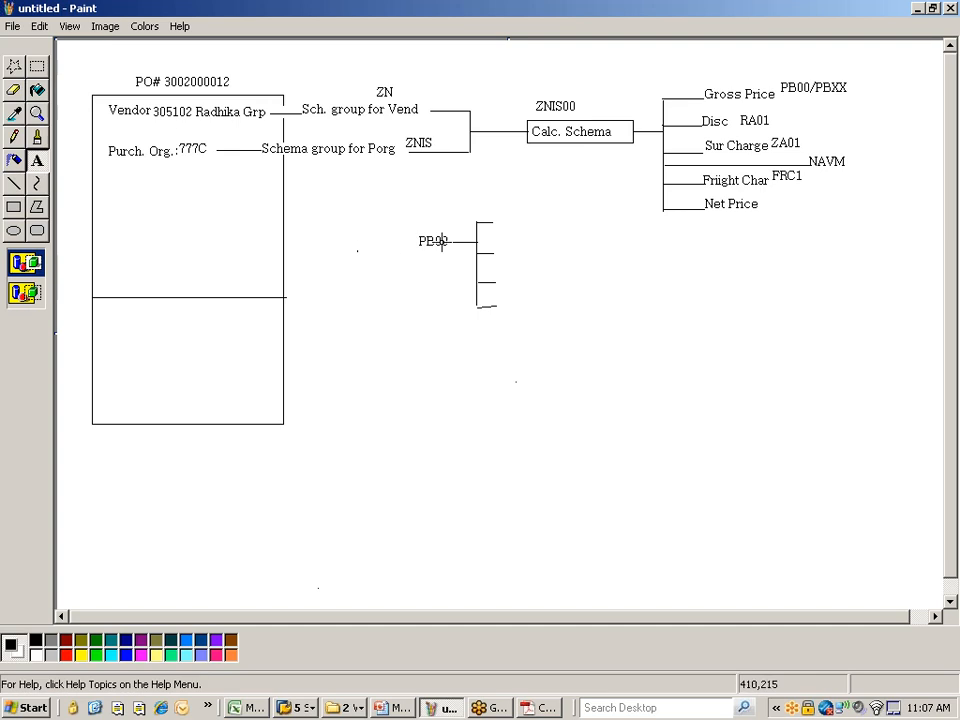
{"action": "left_click_drag", "start_coordinate": [492, 211], "coordinate": [599, 226]}
{"action": "type", "text": "16()"}
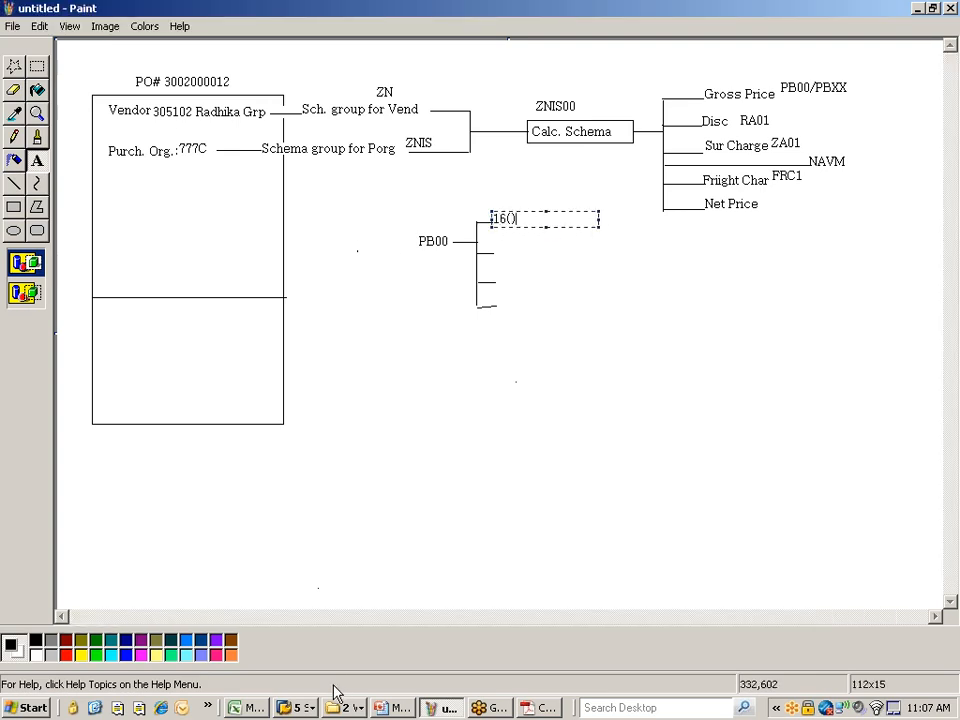
{"action": "type", "text": "Contract Item"}
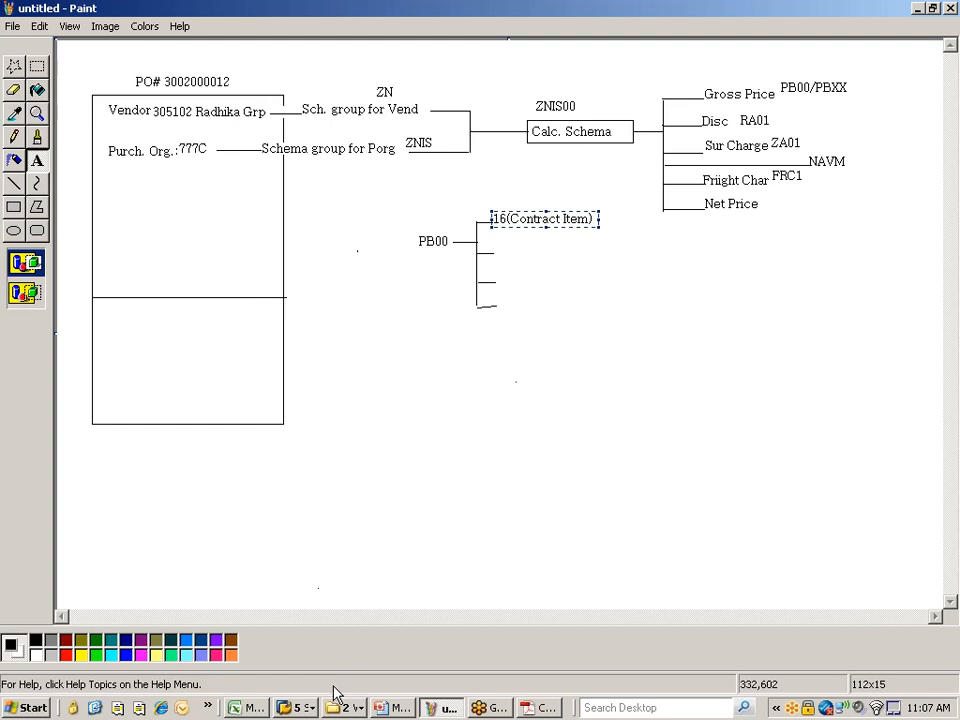
{"action": "left_click", "coordinate": [395, 327]}
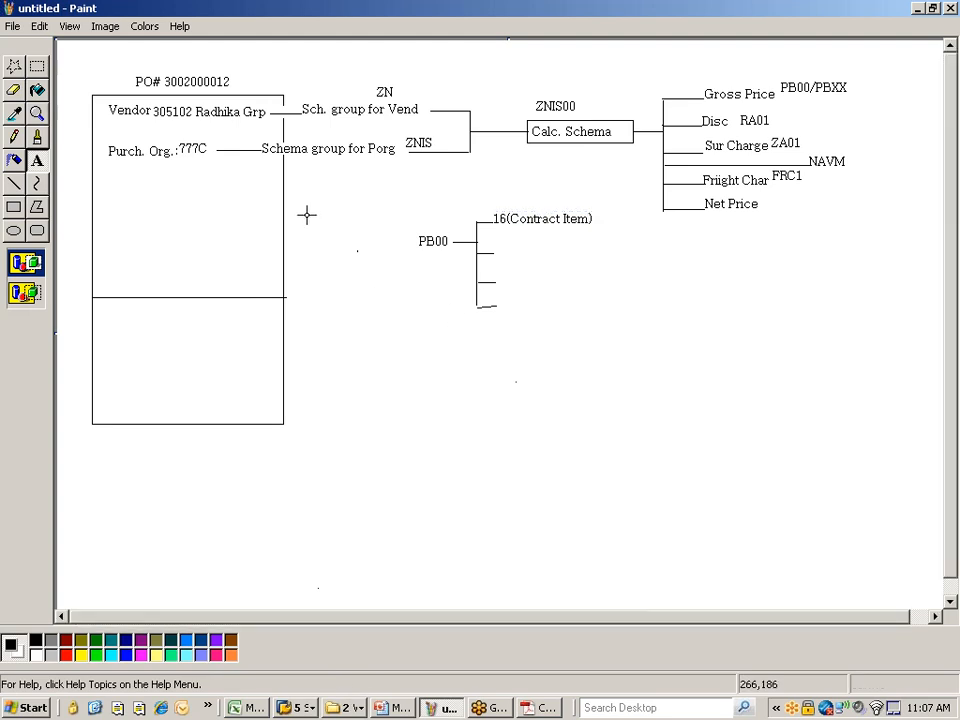
Step: Return to the SAP accesses list and copy the text Material Info Record from the description of access 25
{"action": "key", "text": "alt+Tab"}
{"action": "key", "text": "alt+Tab"}
{"action": "key", "text": "alt+Tab"}
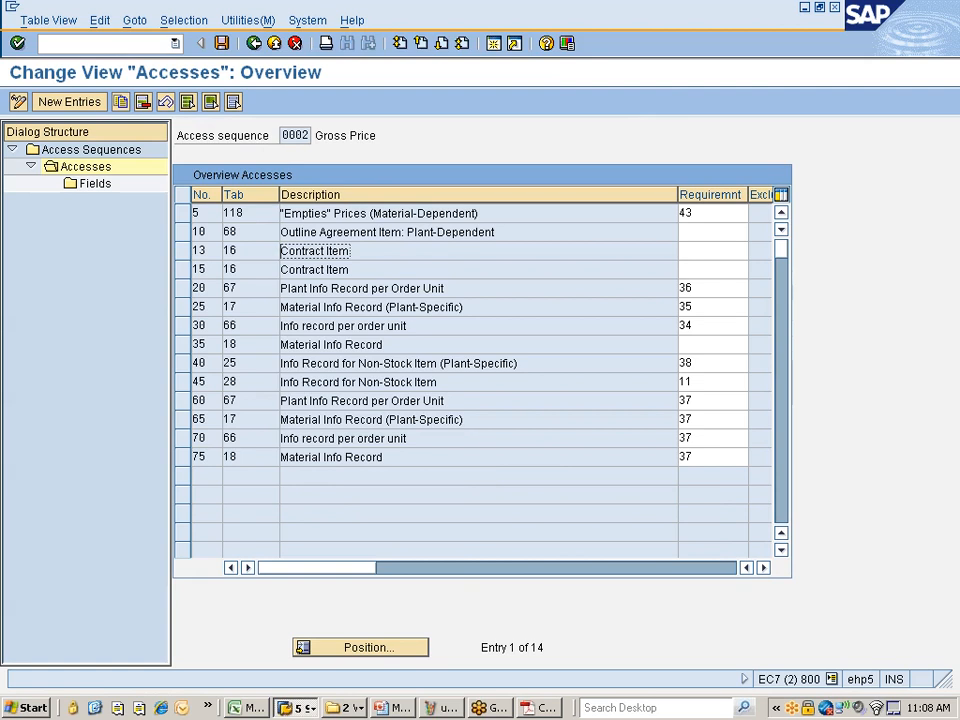
{"action": "left_click_drag", "start_coordinate": [281, 307], "coordinate": [382, 307]}
{"action": "key", "text": "ctrl+c"}
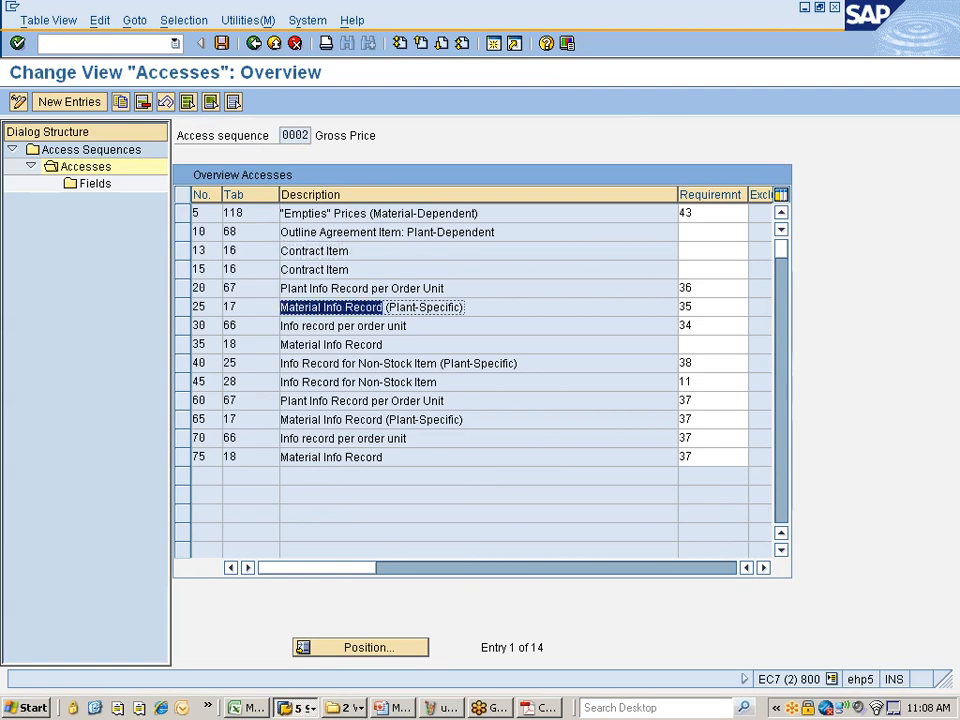
Step: Switch back to the Paint diagram and label the second PB00 branch 17(Material Info Record)
{"action": "key", "text": "alt+Tab"}
{"action": "key", "text": "alt+Tab"}
{"action": "key", "text": "alt+Tab"}
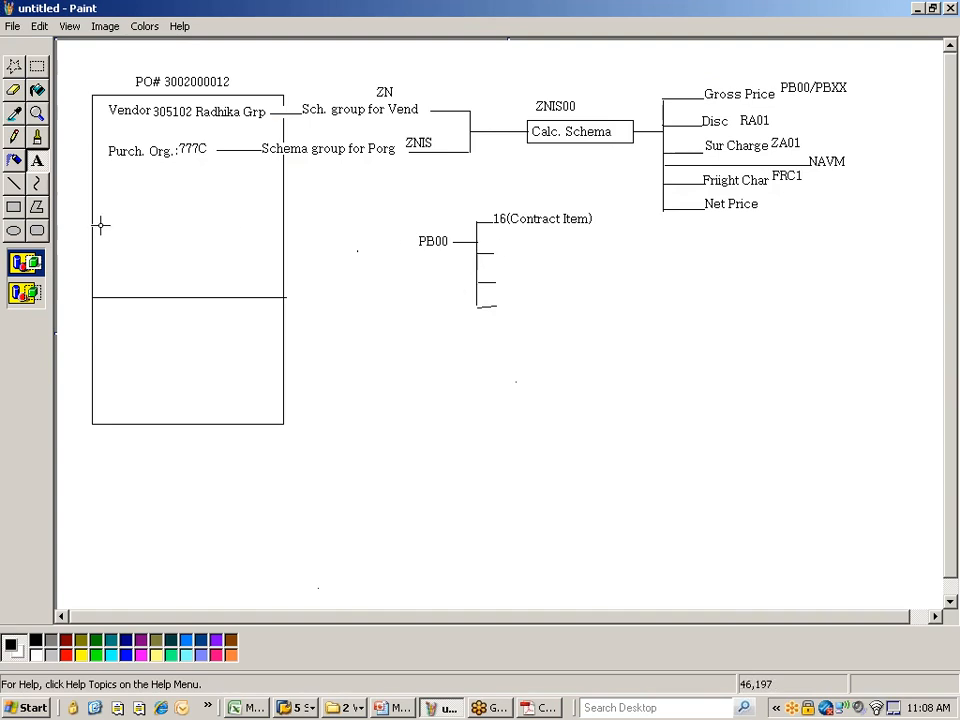
{"action": "left_click_drag", "start_coordinate": [495, 245], "coordinate": [609, 260]}
{"action": "type", "text": "17("}
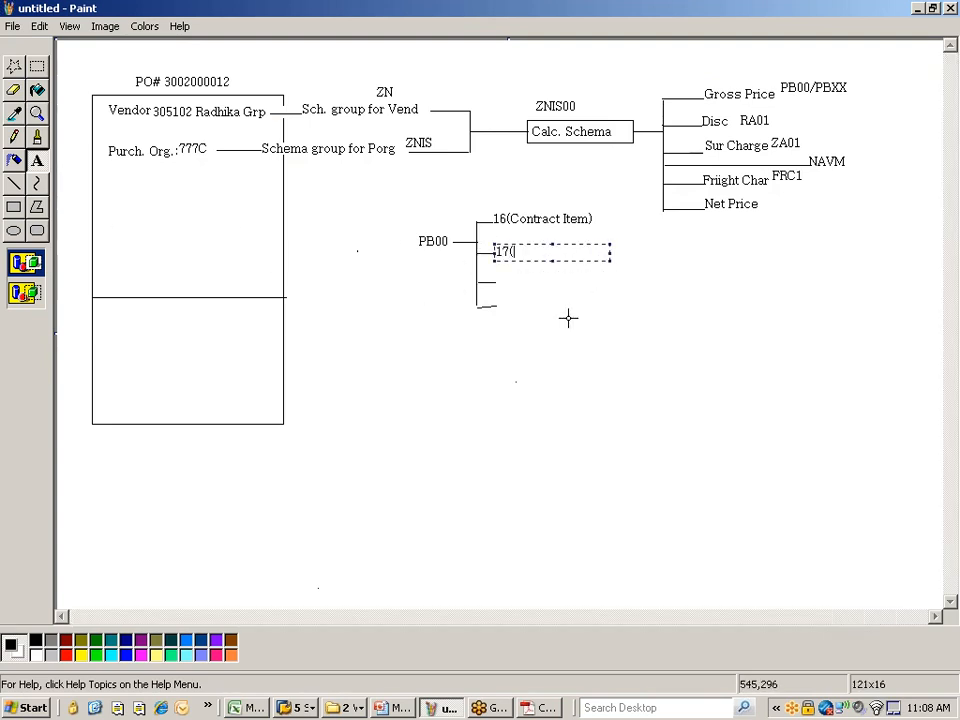
{"action": "key", "text": "ctrl+v"}
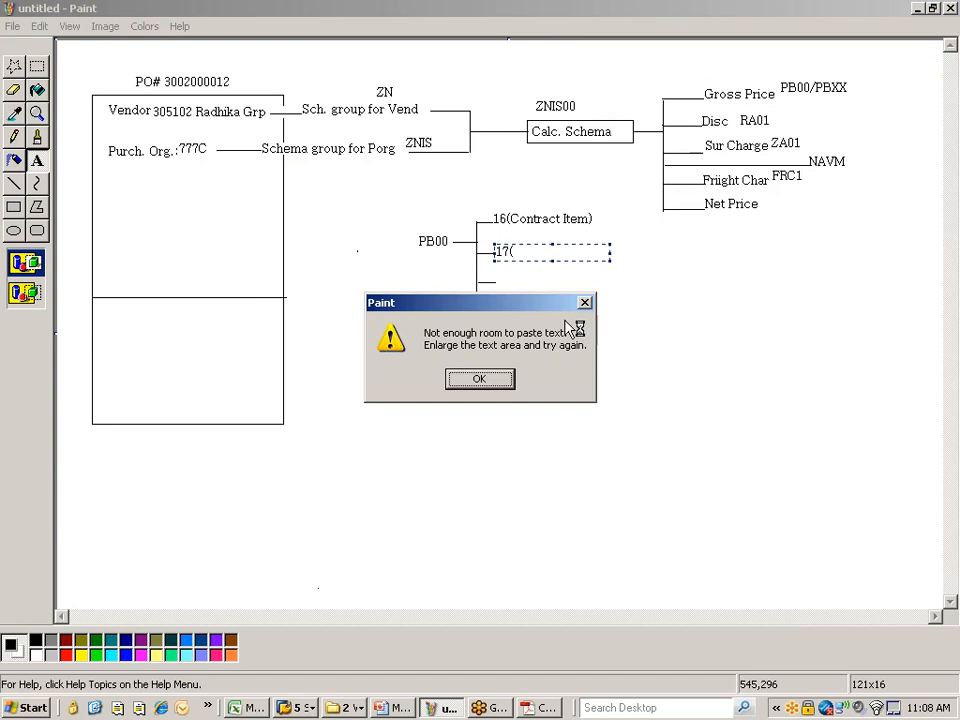
{"action": "left_click", "coordinate": [485, 379]}
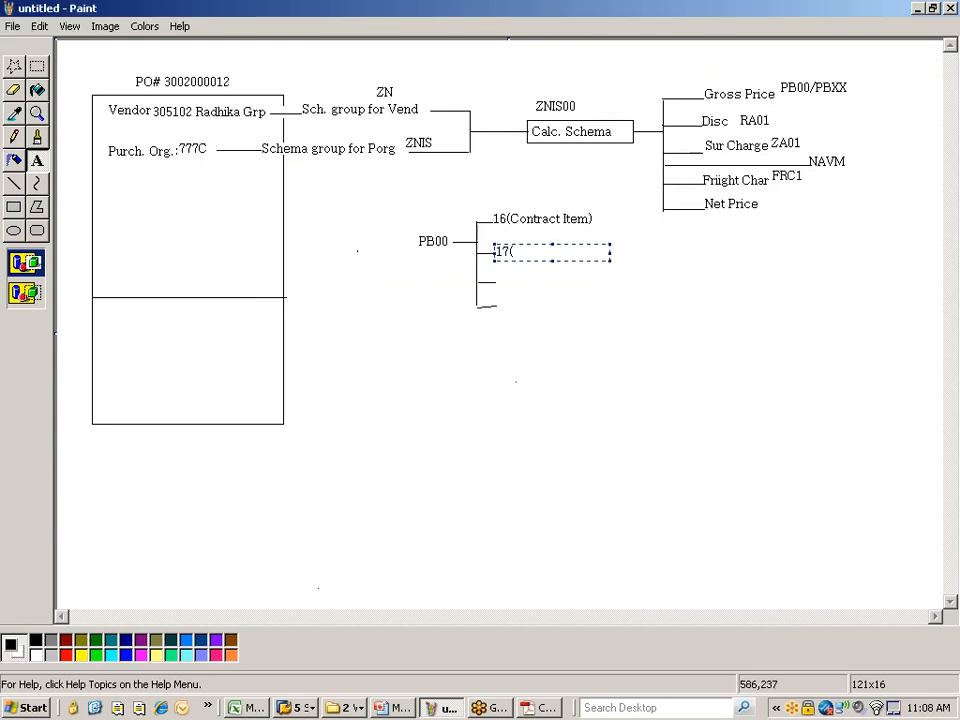
{"action": "left_click_drag", "start_coordinate": [634, 251], "coordinate": [650, 251]}
{"action": "key", "text": "ctrl+v"}
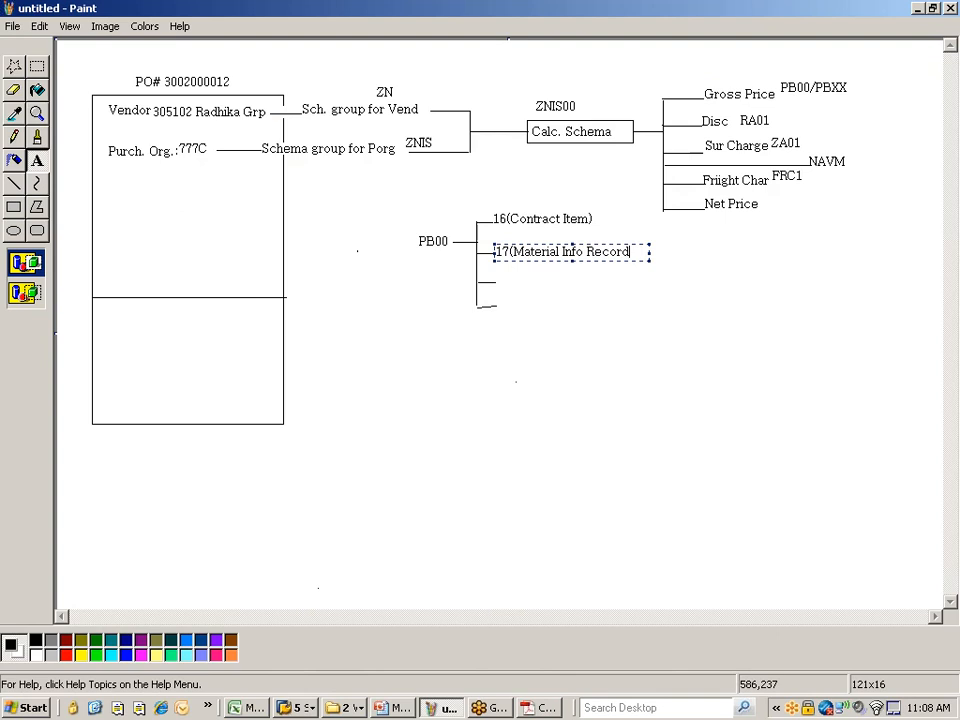
{"action": "left_click", "coordinate": [530, 297]}
Step: Return to the SAP accesses list and copy the description Info Record for Non-Stock Item of access 45
{"action": "key", "text": "alt+Tab"}
{"action": "key", "text": "alt+Tab"}
{"action": "key", "text": "alt+Tab"}
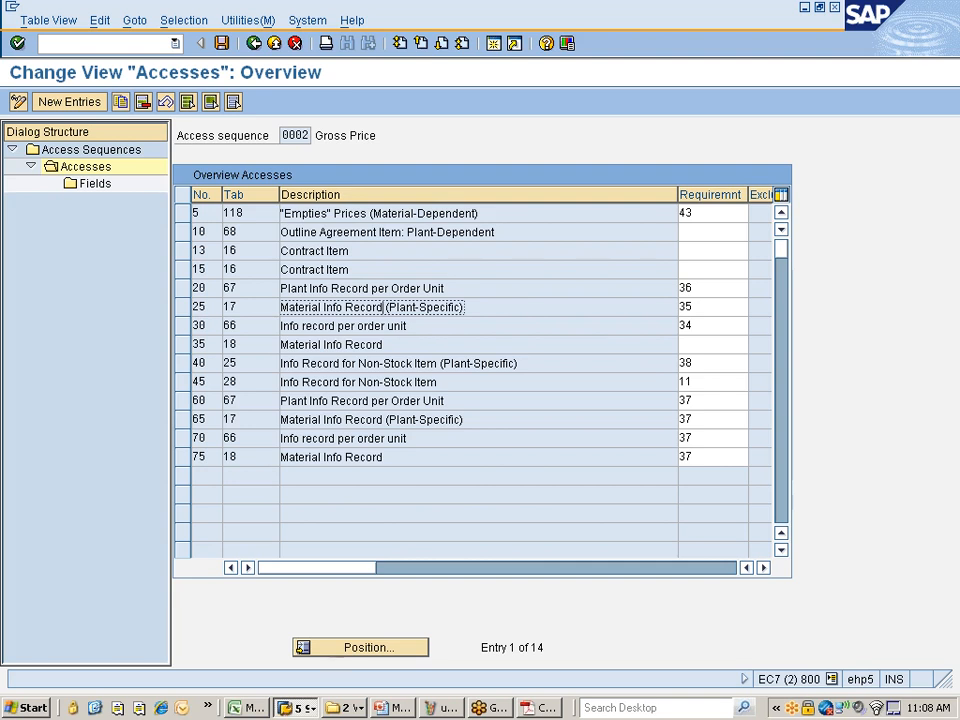
{"action": "left_click_drag", "start_coordinate": [438, 382], "coordinate": [303, 382]}
{"action": "left_click", "coordinate": [278, 382]}
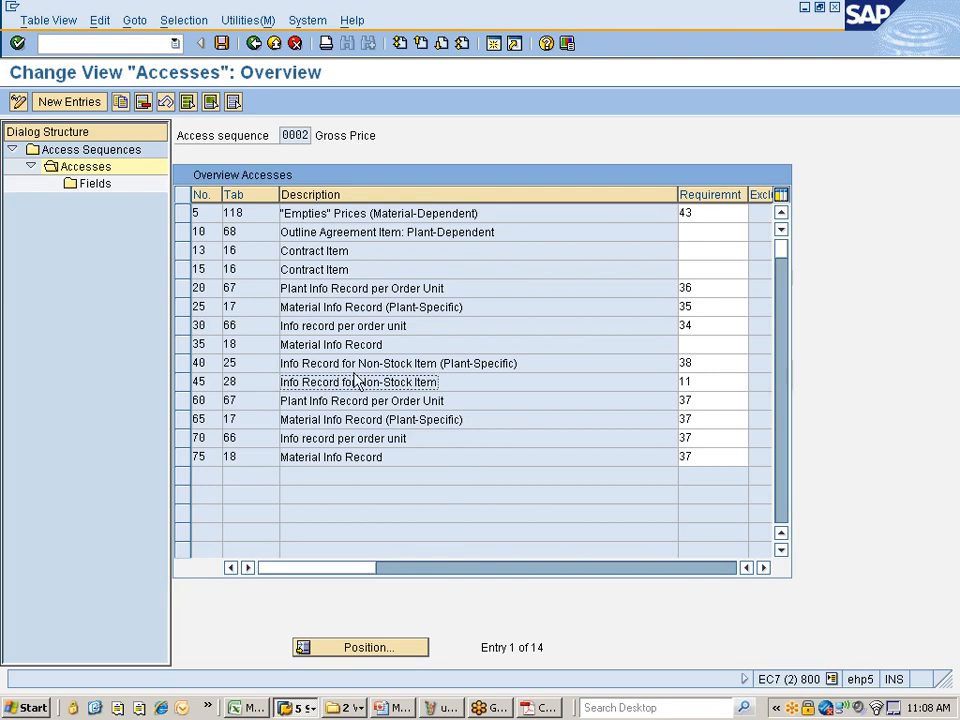
Step: Switch back to the Paint diagram and label the third PB00 branch 28(Info Record for Non-Stock Item)
{"action": "key", "text": "alt+Tab"}
{"action": "key", "text": "alt+Tab"}
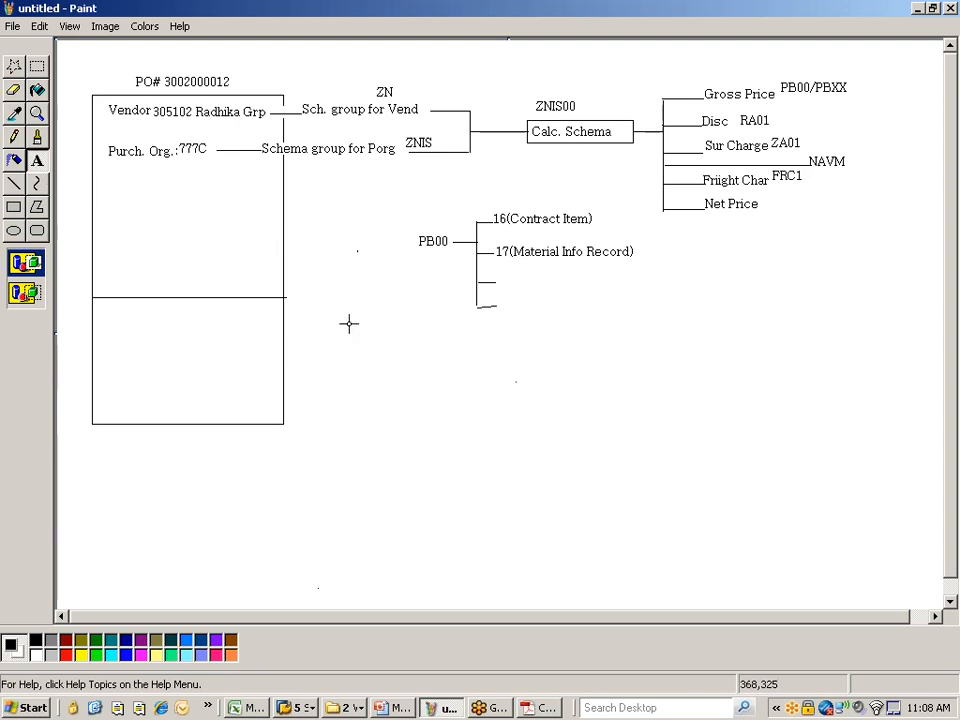
{"action": "left_click_drag", "start_coordinate": [494, 286], "coordinate": [643, 287]}
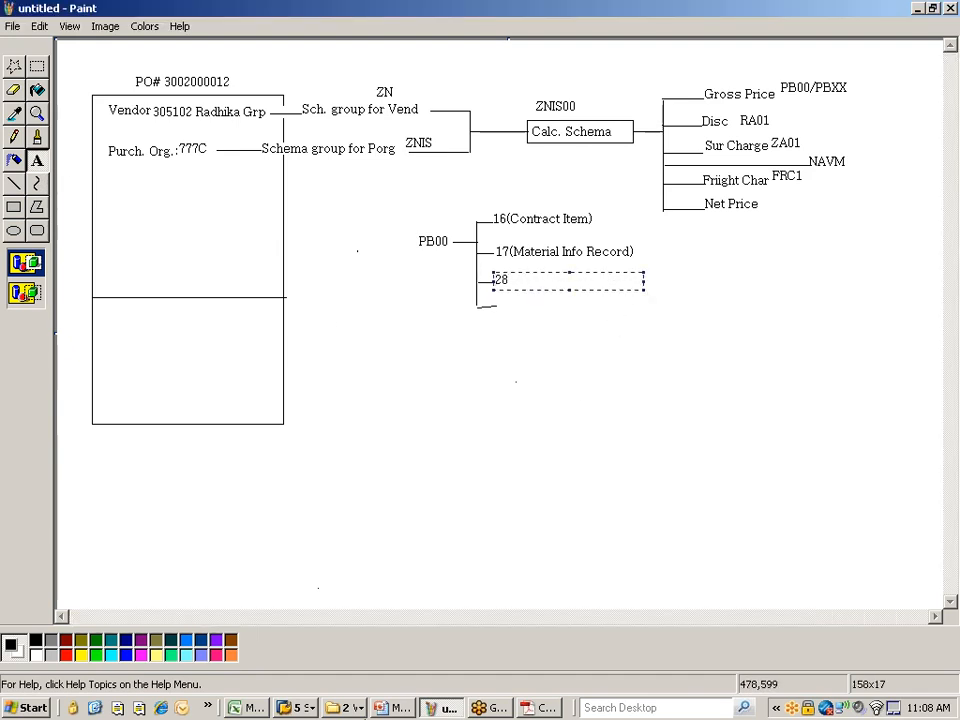
{"action": "type", "text": "28("}
{"action": "key", "text": "ctrl+v"}
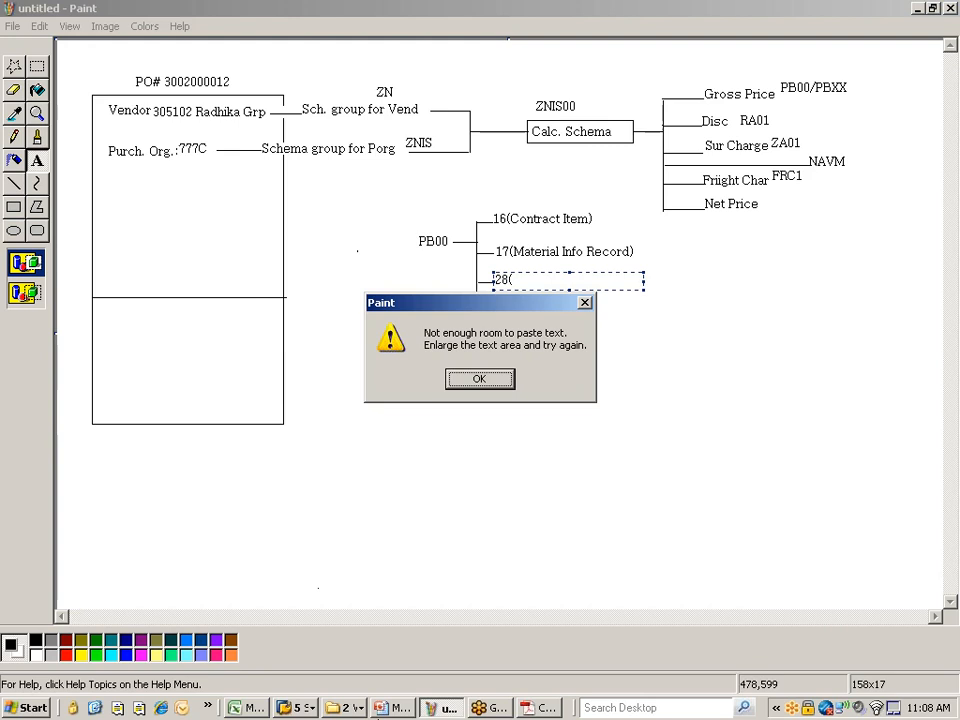
{"action": "left_click", "coordinate": [477, 380]}
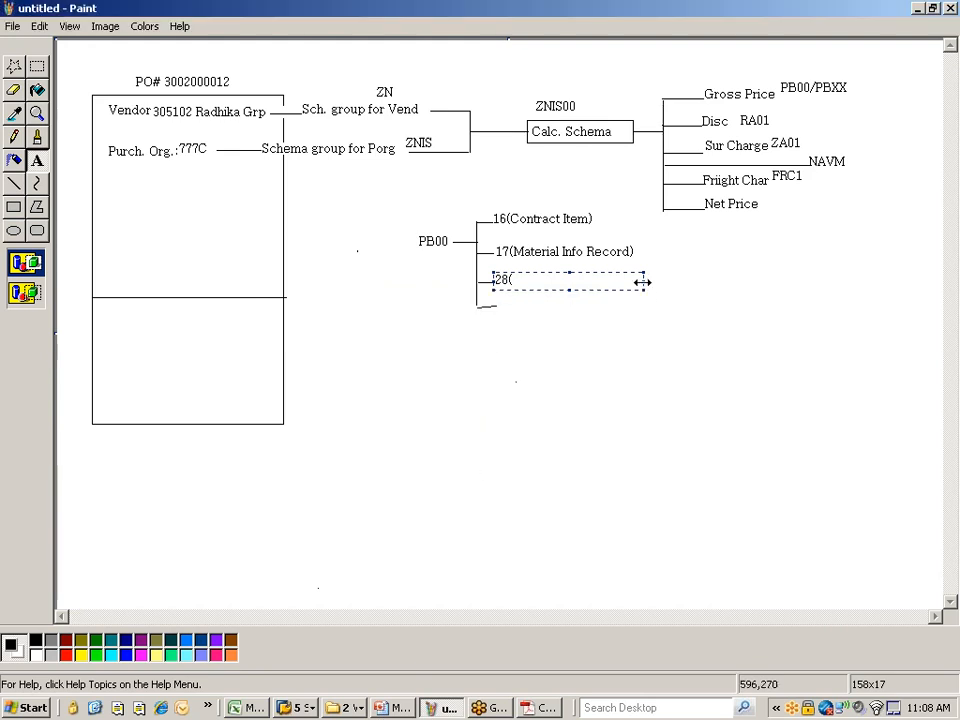
{"action": "left_click_drag", "start_coordinate": [661, 283], "coordinate": [680, 290]}
{"action": "key", "text": "ctrl+v"}
{"action": "left_click", "coordinate": [479, 379]}
{"action": "left_click_drag", "start_coordinate": [680, 280], "coordinate": [737, 280]}
{"action": "type", "text": "Info Record for Non-Stock Item)"}
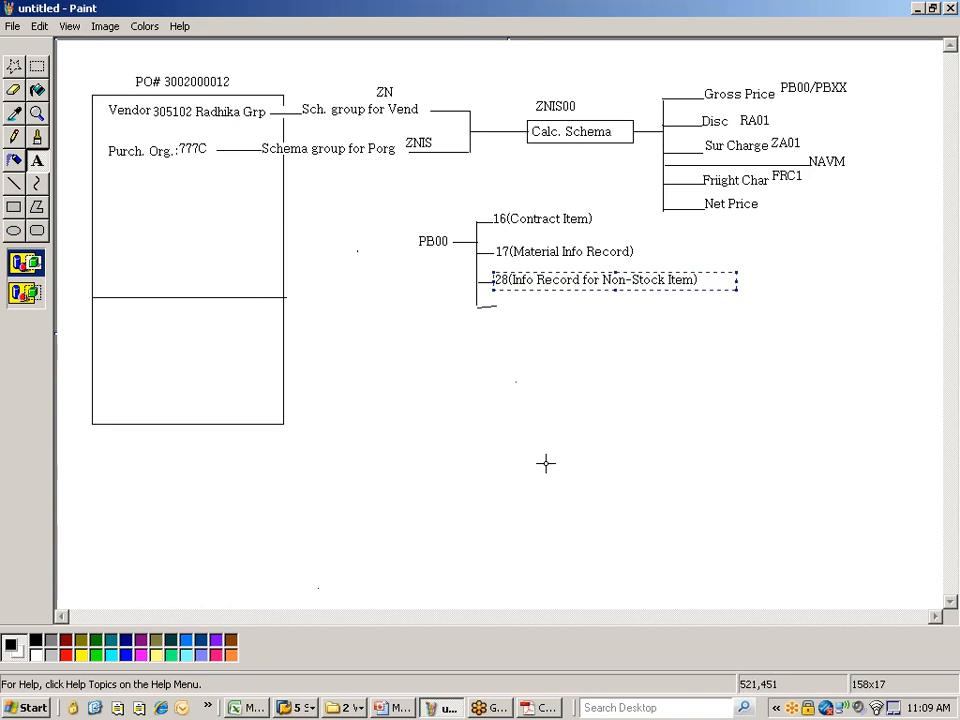
{"action": "left_click", "coordinate": [520, 397]}
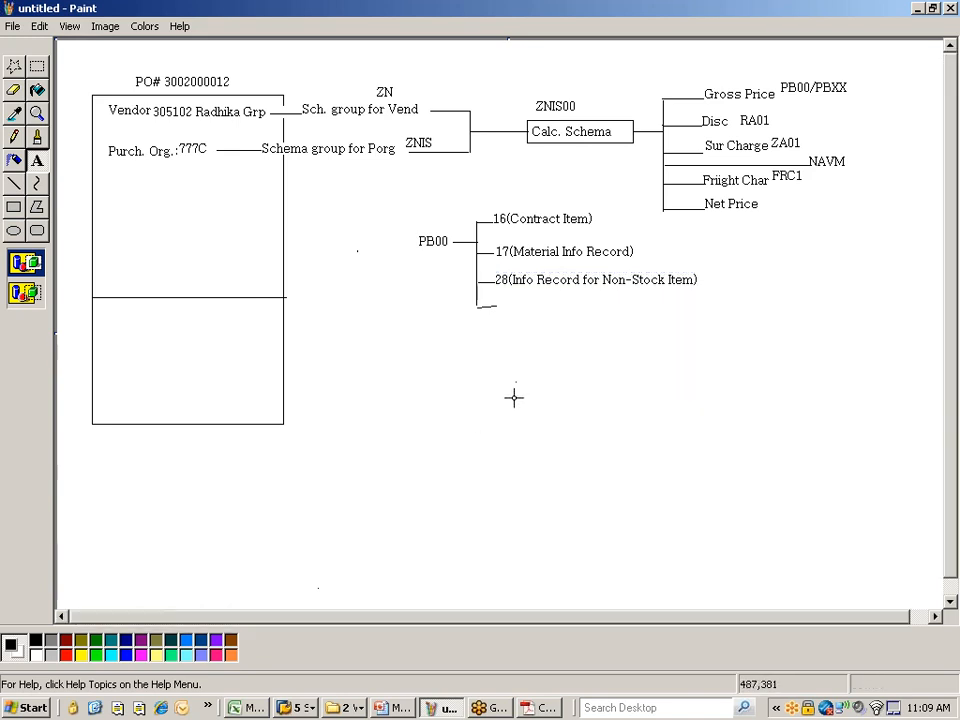
Step: Compare the SAP accesses list of access sequence 0002 with the condition tables noted in the Paint diagram
{"action": "key", "text": "alt+Tab"}
{"action": "key", "text": "alt+Tab"}
{"action": "key", "text": "Tab"}
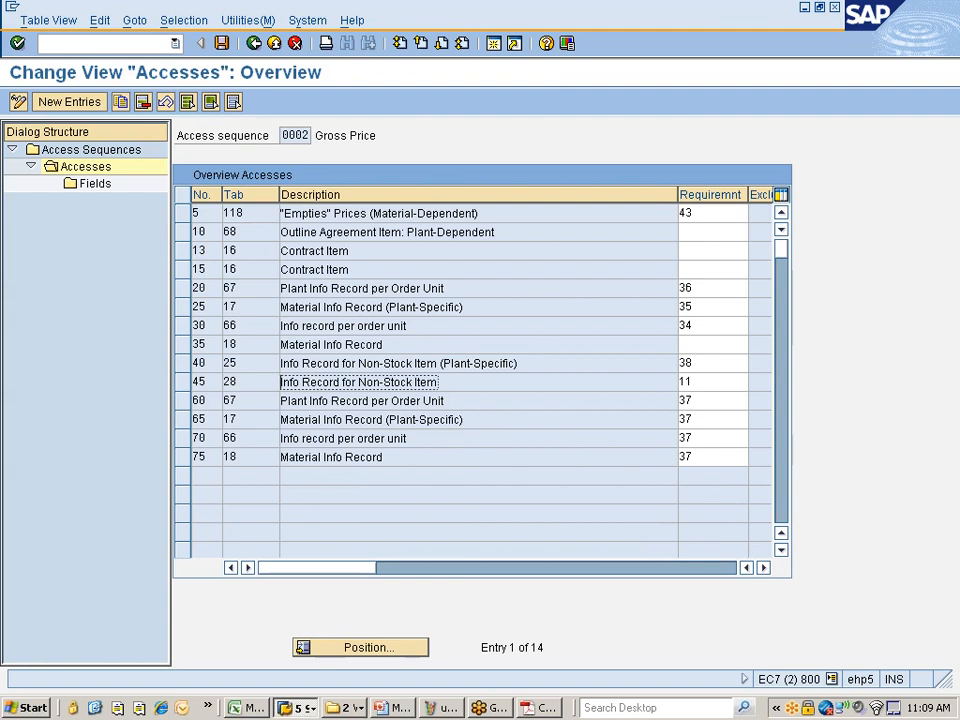
{"action": "key", "text": "alt+Tab"}
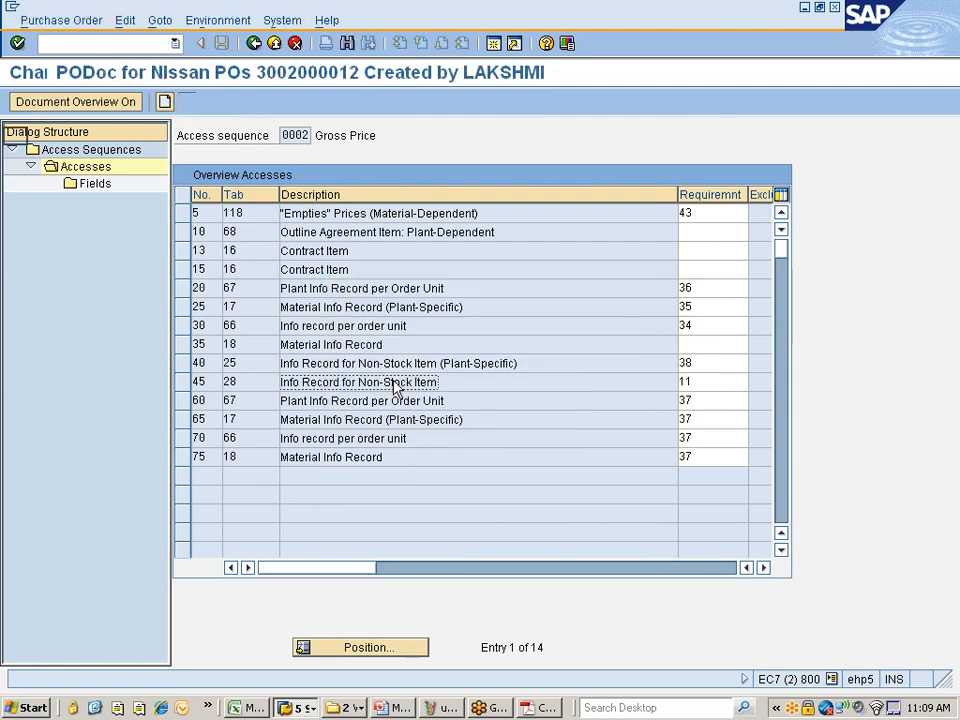
{"action": "key", "text": "alt+Tab"}
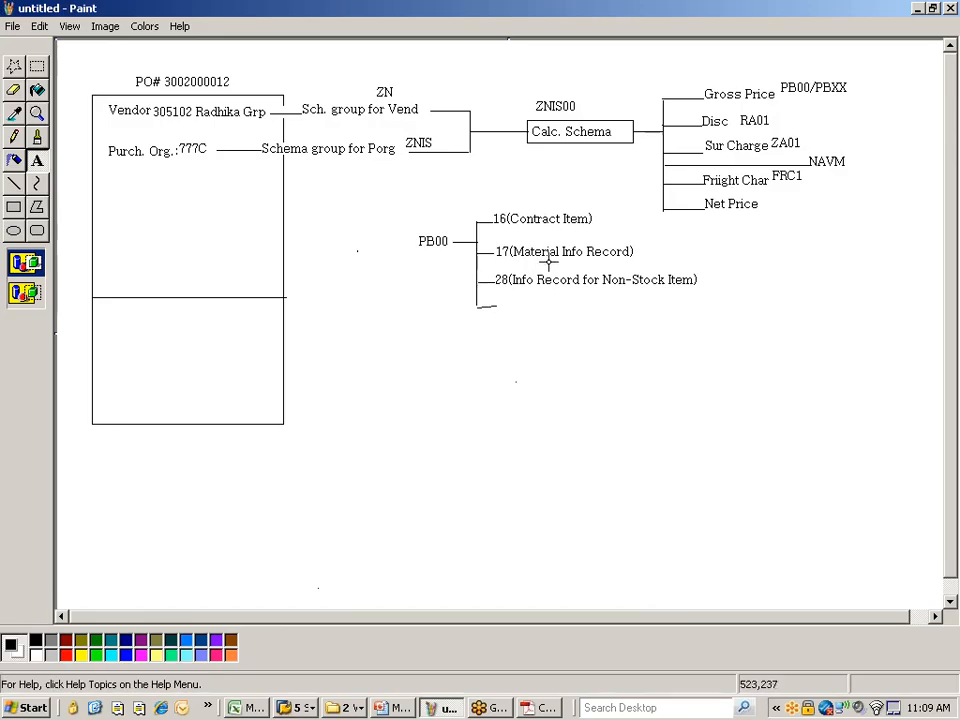
{"action": "key", "text": "alt+Tab"}
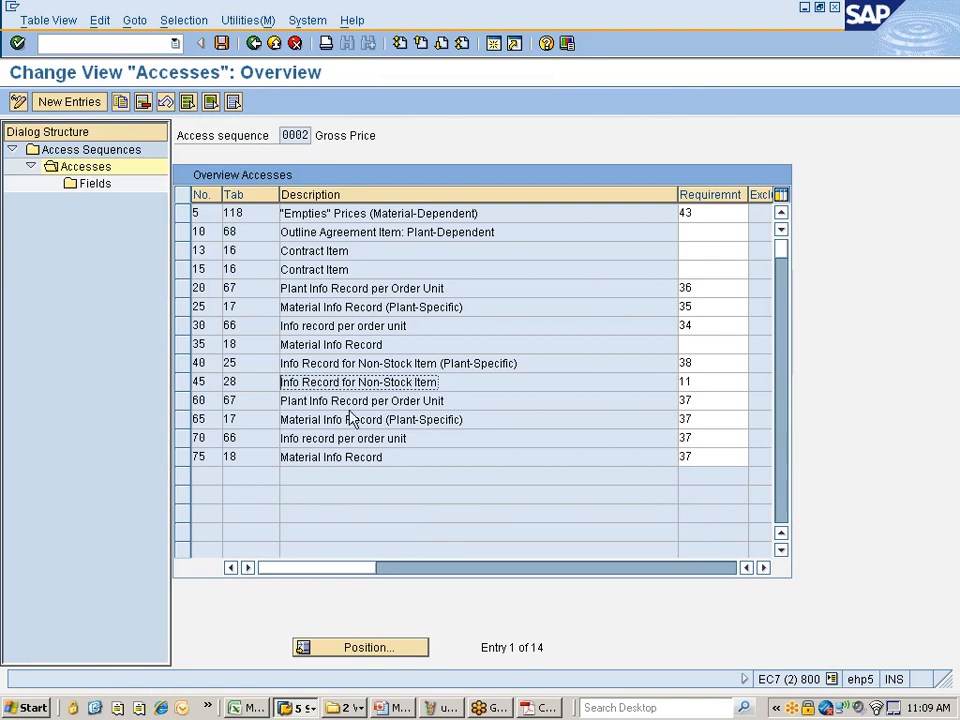
{"action": "key", "text": "alt+Tab"}
{"action": "key", "text": "alt+Tab"}
{"action": "key", "text": "alt+Tab"}
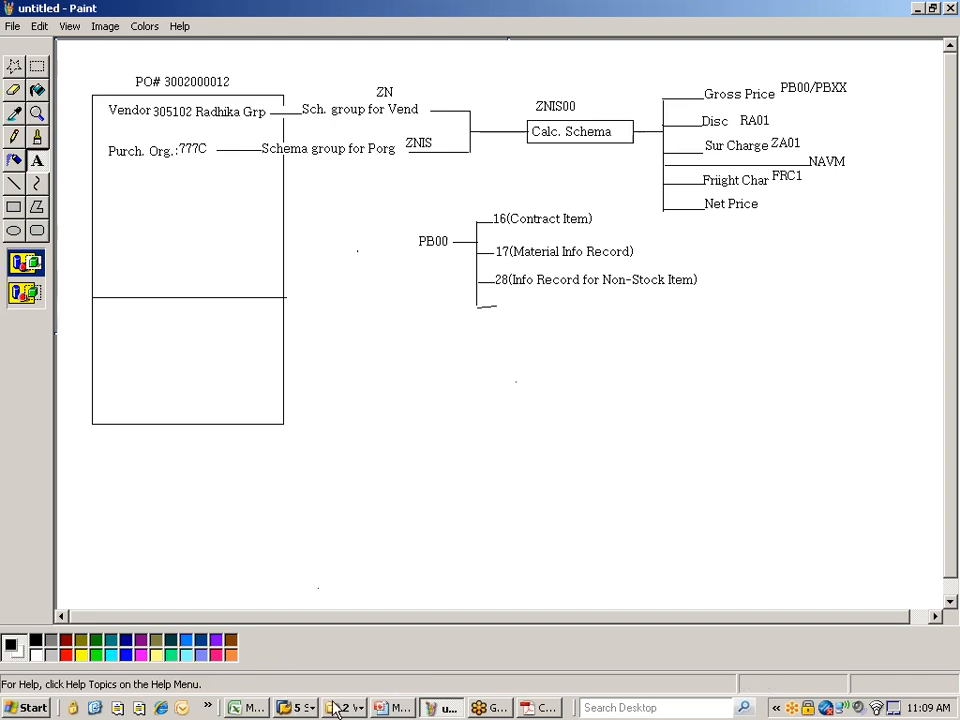
Step: Capture a blank area of the canvas and paste it over the PB00 label to erase it
{"action": "left_click", "coordinate": [207, 706]}
{"action": "left_click", "coordinate": [228, 651]}
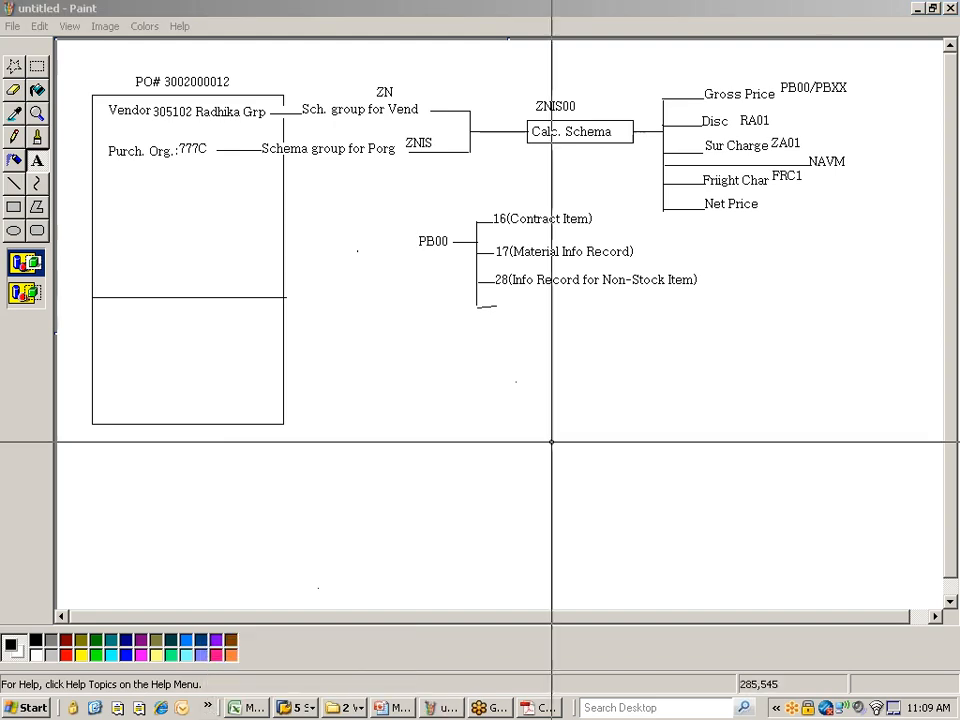
{"action": "left_click_drag", "start_coordinate": [422, 414], "coordinate": [568, 490]}
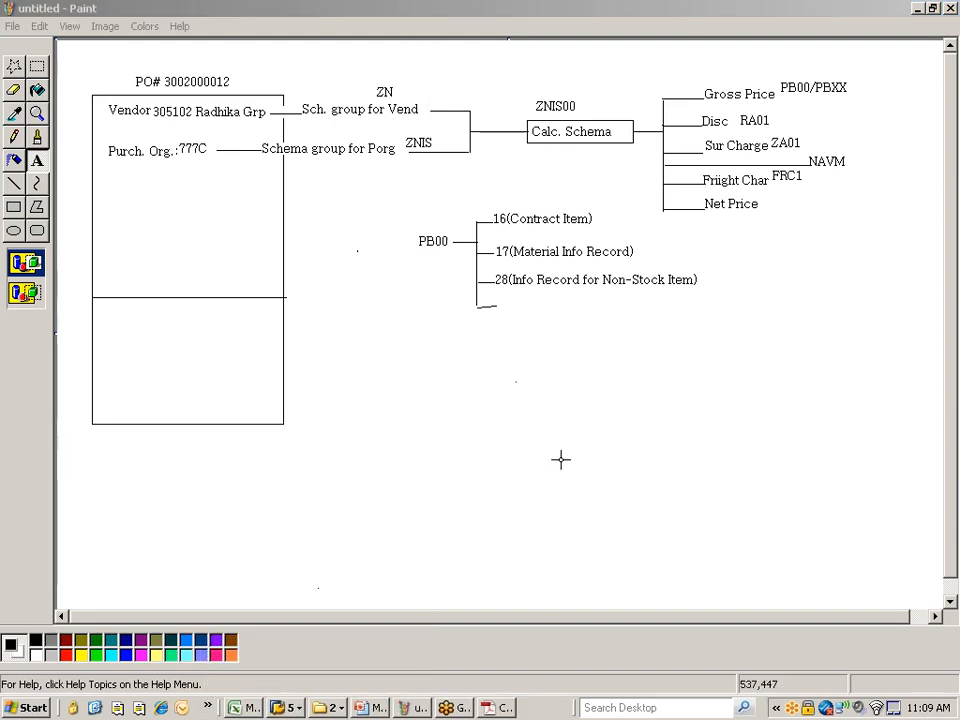
{"action": "left_click", "coordinate": [401, 352]}
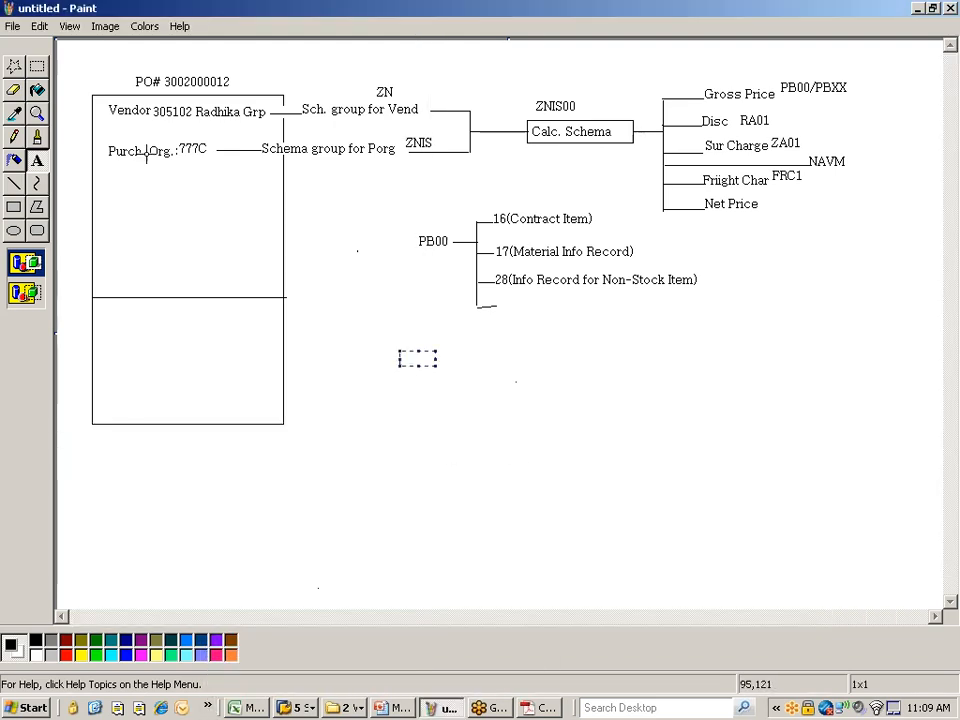
{"action": "left_click", "coordinate": [13, 183]}
{"action": "left_click", "coordinate": [382, 346]}
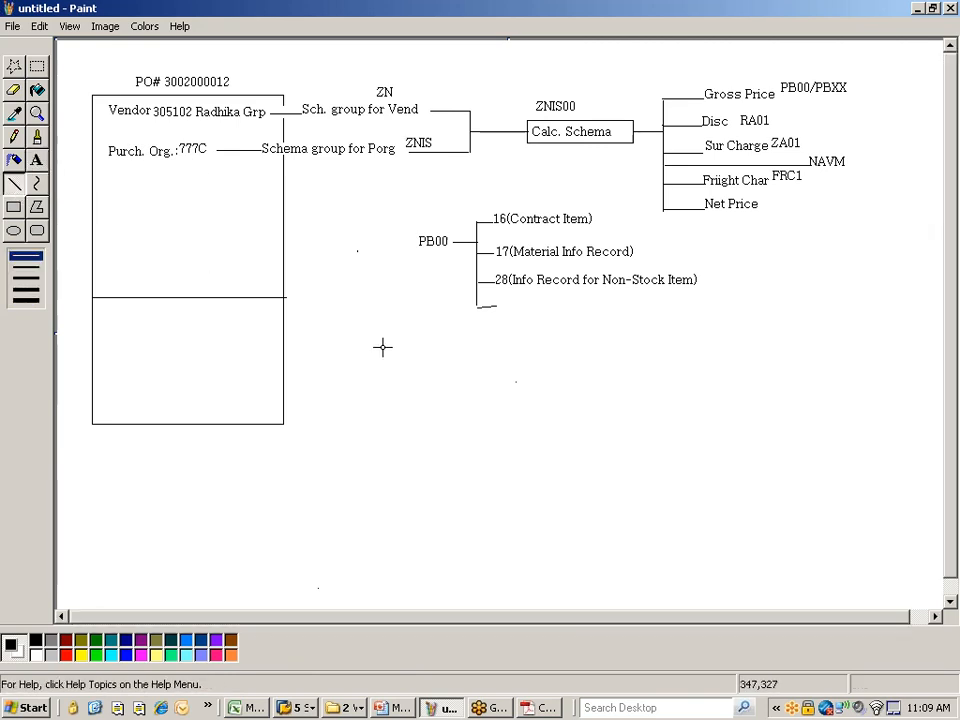
{"action": "key", "text": "ctrl+v"}
{"action": "left_click_drag", "start_coordinate": [83, 45], "coordinate": [373, 240]}
{"action": "left_click", "coordinate": [302, 384]}
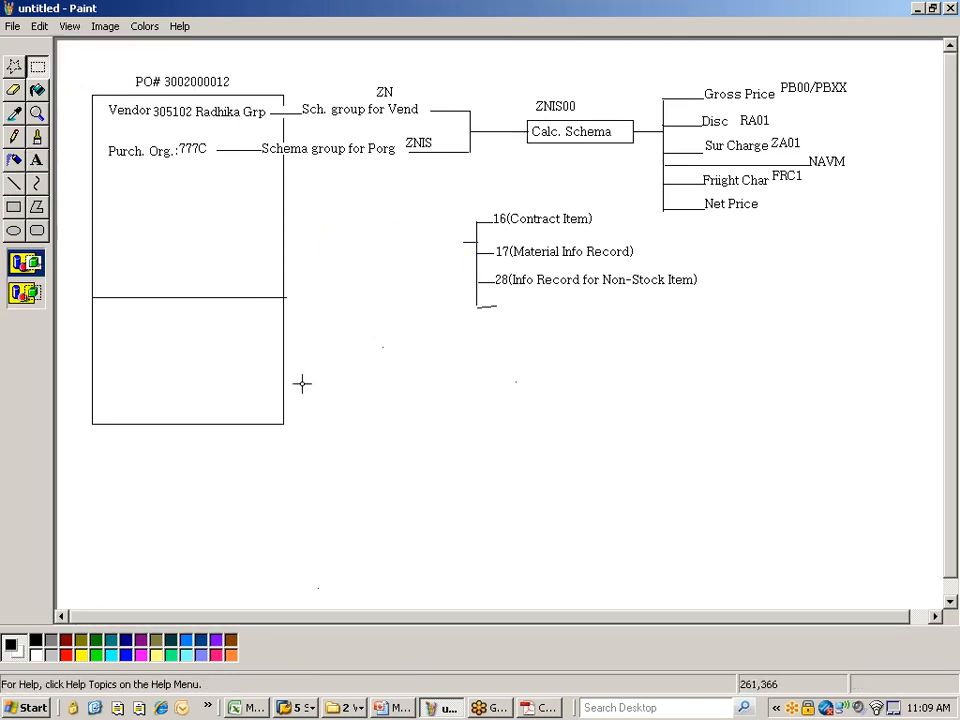
Step: Add the label PB00 again, farther from the condition table branches, and draw a short line after it
{"action": "left_click", "coordinate": [37, 160]}
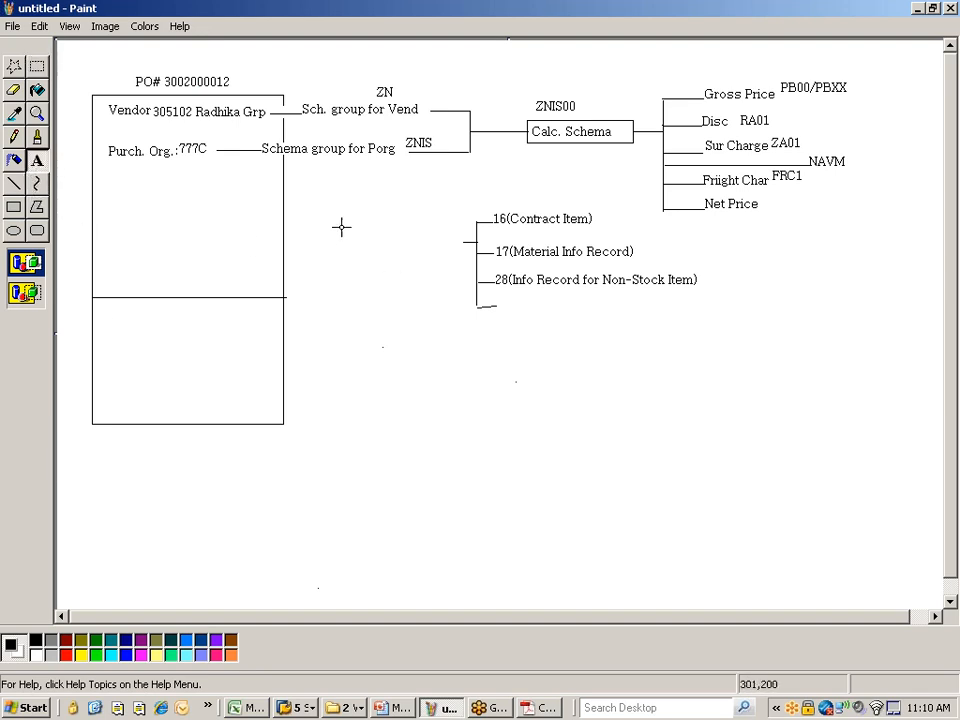
{"action": "left_click_drag", "start_coordinate": [322, 240], "coordinate": [374, 259]}
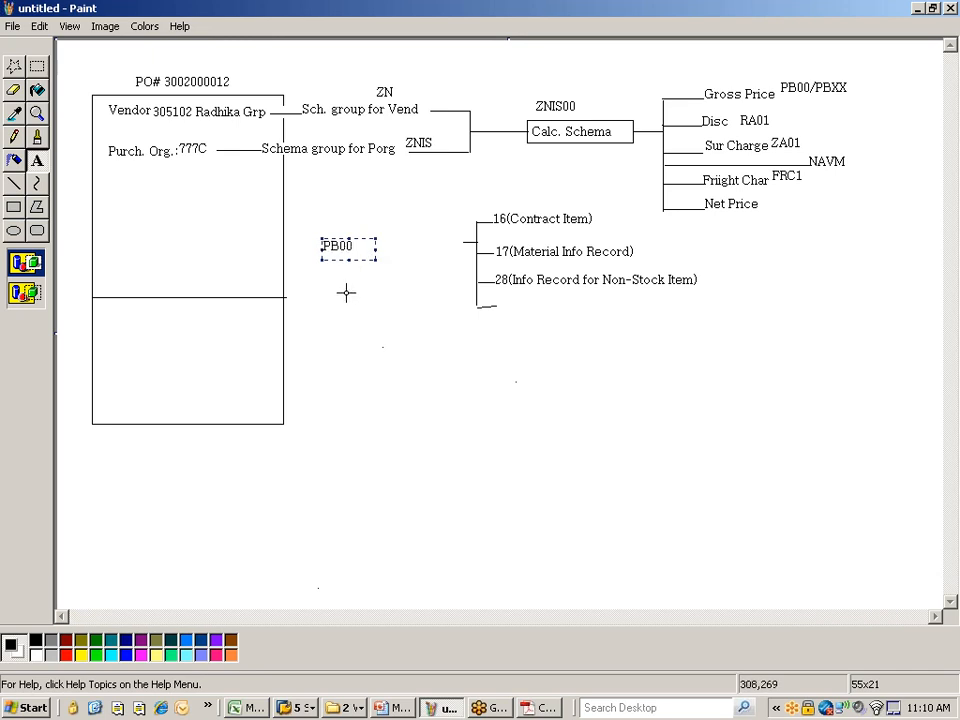
{"action": "left_click", "coordinate": [346, 292]}
{"action": "left_click", "coordinate": [13, 183]}
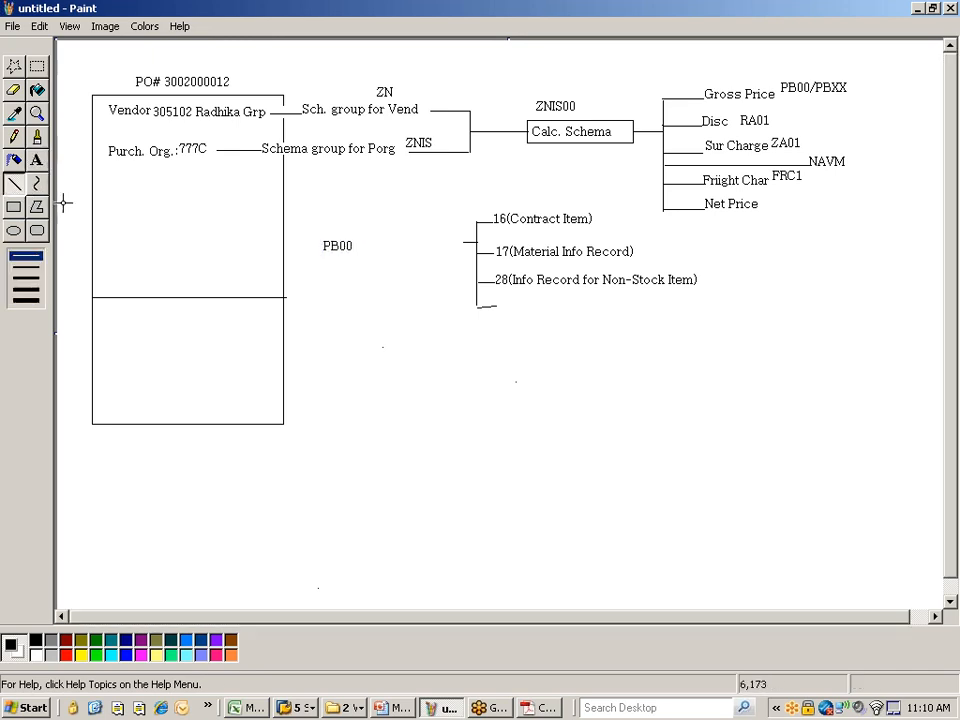
{"action": "left_click_drag", "start_coordinate": [355, 246], "coordinate": [445, 256]}
Step: Add the access sequence label 0002 after the short line and connect it to the branch bracket with a line
{"action": "left_click", "coordinate": [37, 160]}
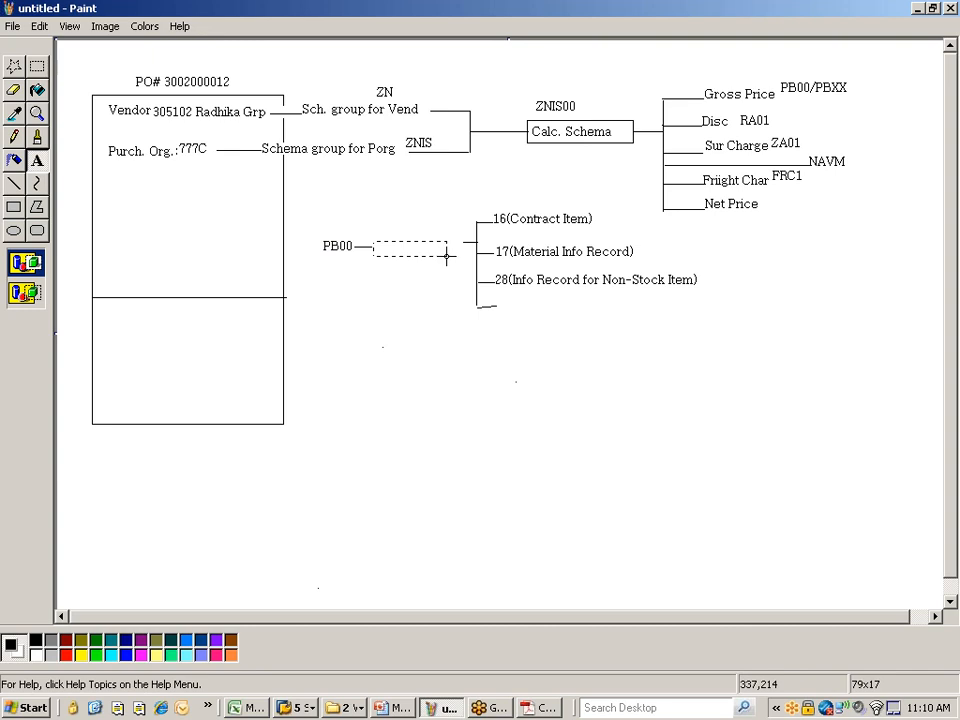
{"action": "left_click_drag", "start_coordinate": [446, 256], "coordinate": [446, 256]}
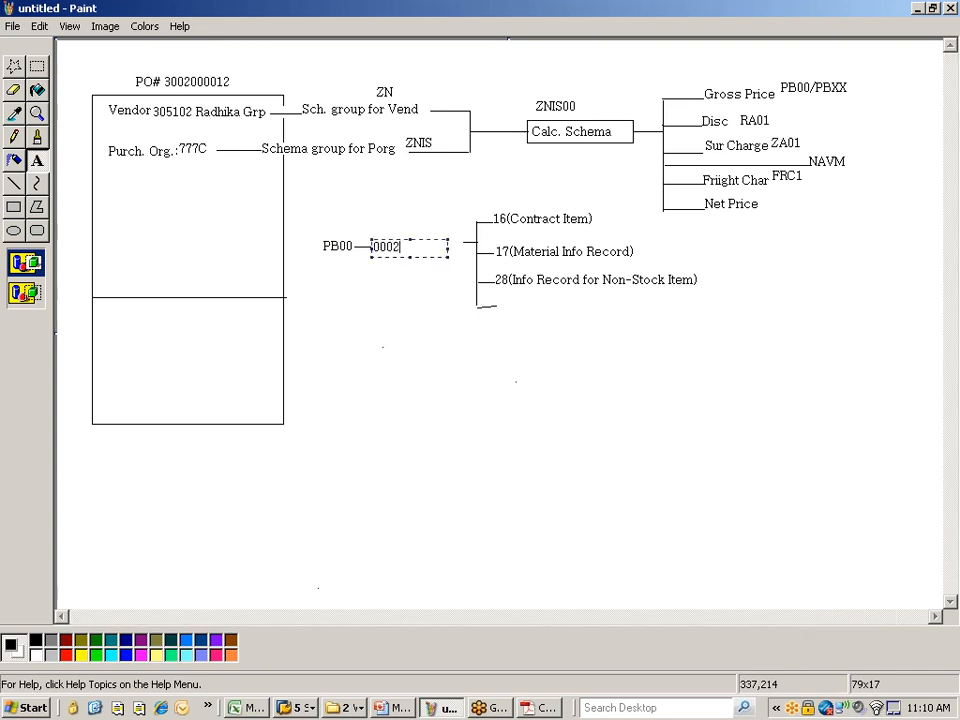
{"action": "left_click", "coordinate": [414, 294]}
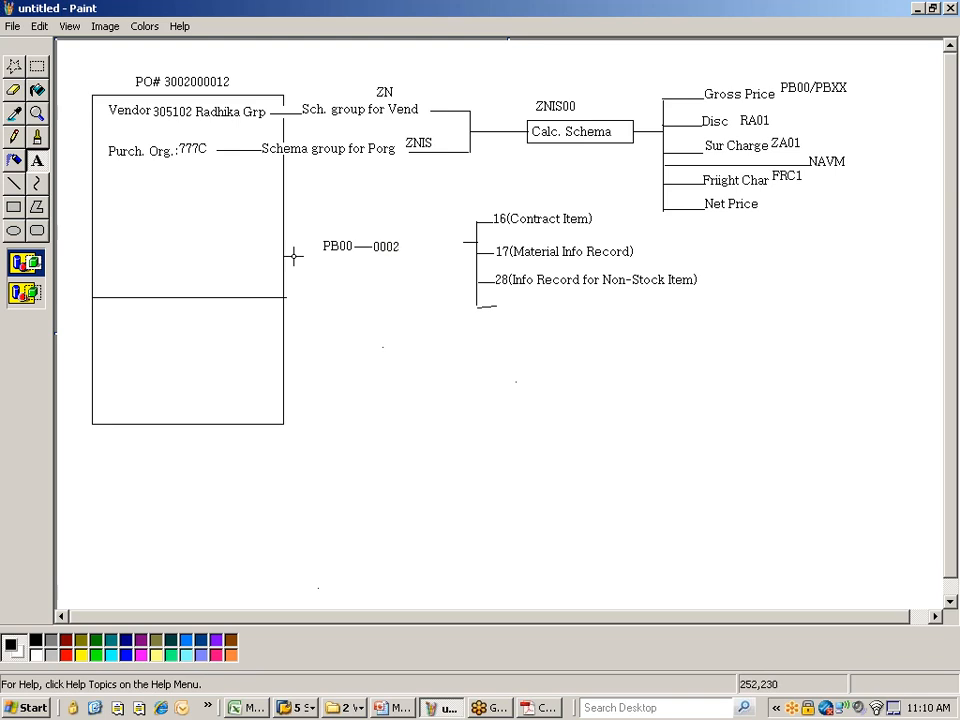
{"action": "left_click", "coordinate": [14, 183]}
{"action": "left_click_drag", "start_coordinate": [402, 247], "coordinate": [476, 241]}
{"action": "left_click", "coordinate": [386, 318]}
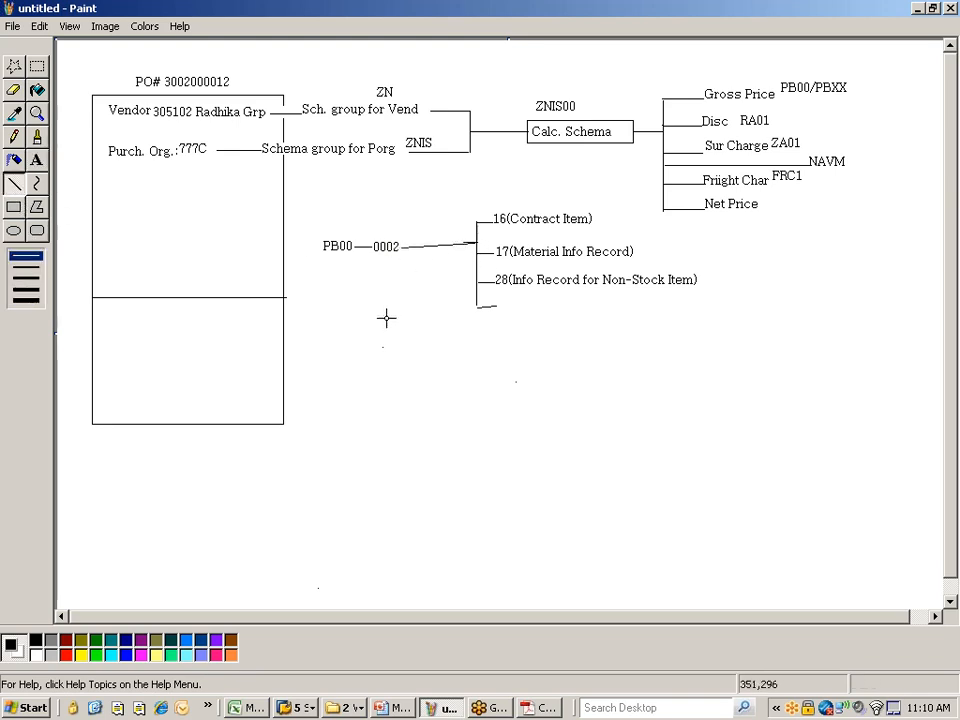
Step: Add the two-line heading C Type above the PB00 label in the diagram
{"action": "left_click", "coordinate": [36, 160]}
{"action": "left_click_drag", "start_coordinate": [318, 212], "coordinate": [354, 226]}
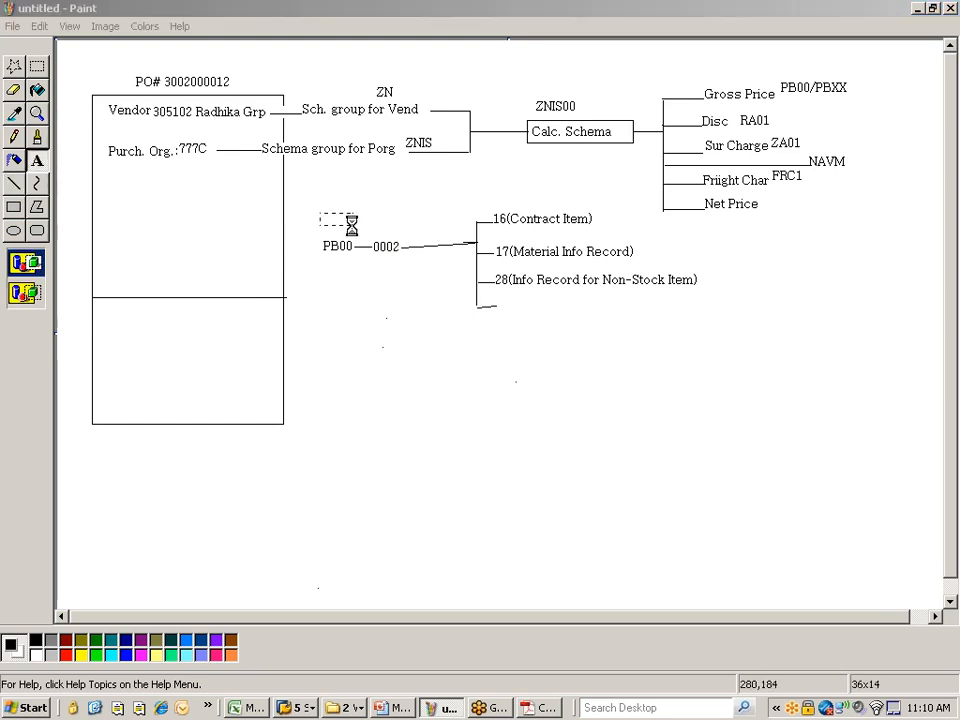
{"action": "type", "text": "C"}
{"action": "key", "text": "Return"}
{"action": "type", "text": "Typ"}
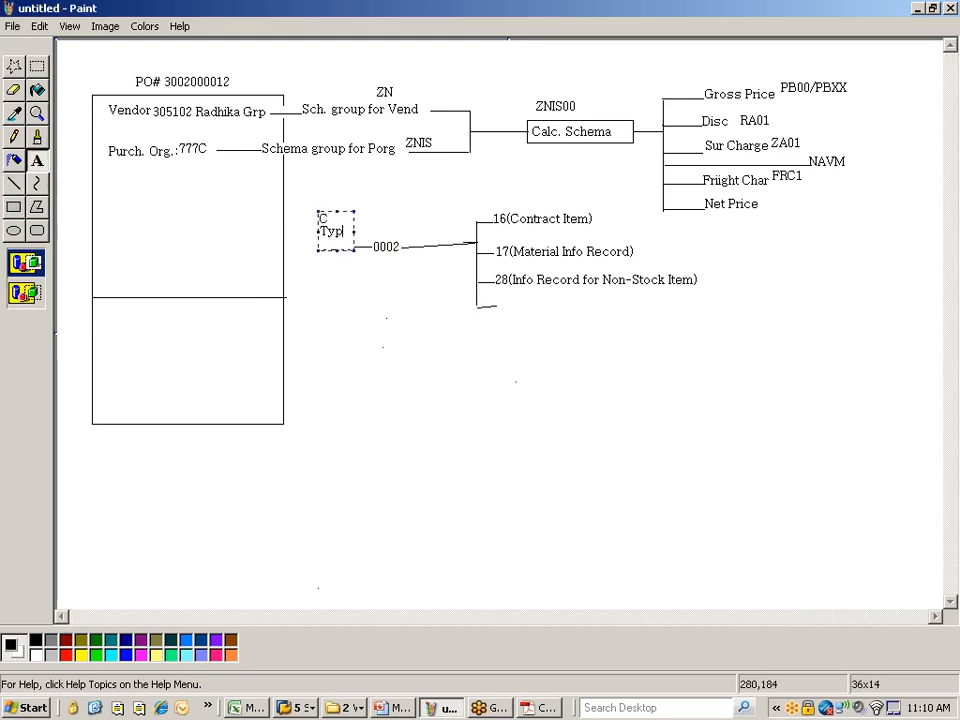
{"action": "key", "text": "Up"}
Step: Add the heading ASK above the 0002 label
{"action": "left_click_drag", "start_coordinate": [355, 229], "coordinate": [403, 233]}
{"action": "left_click", "coordinate": [381, 264]}
{"action": "type", "text": "ASK"}
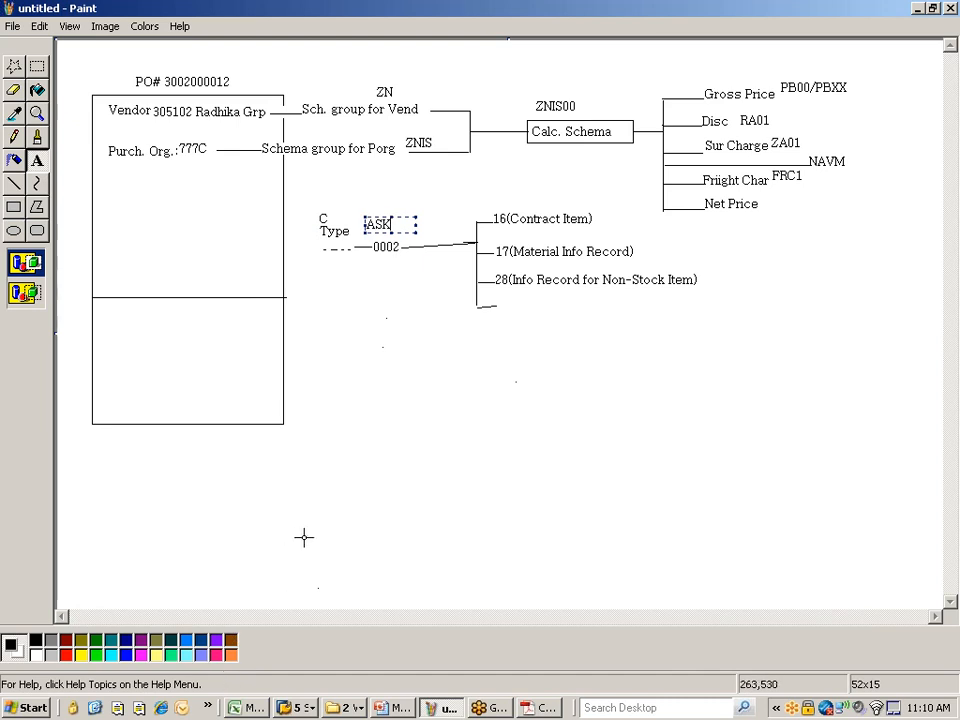
{"action": "left_click", "coordinate": [320, 452]}
{"action": "left_click", "coordinate": [381, 392]}
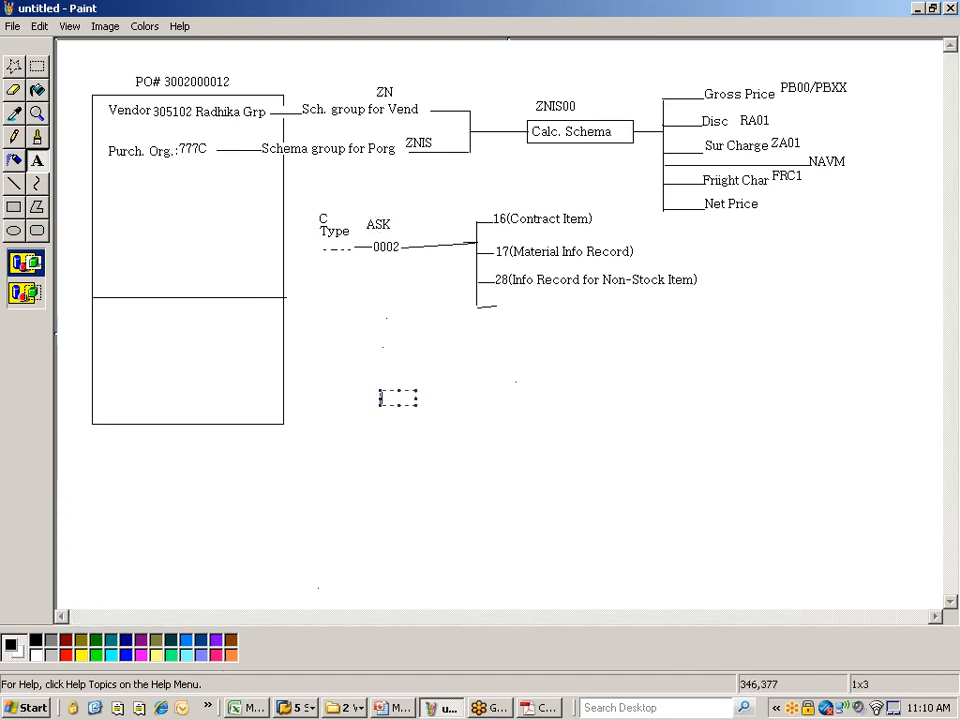
{"action": "left_click", "coordinate": [358, 366]}
Step: Add the PB00 label again below the C Type heading, before the short line to 0002
{"action": "left_click", "coordinate": [15, 183]}
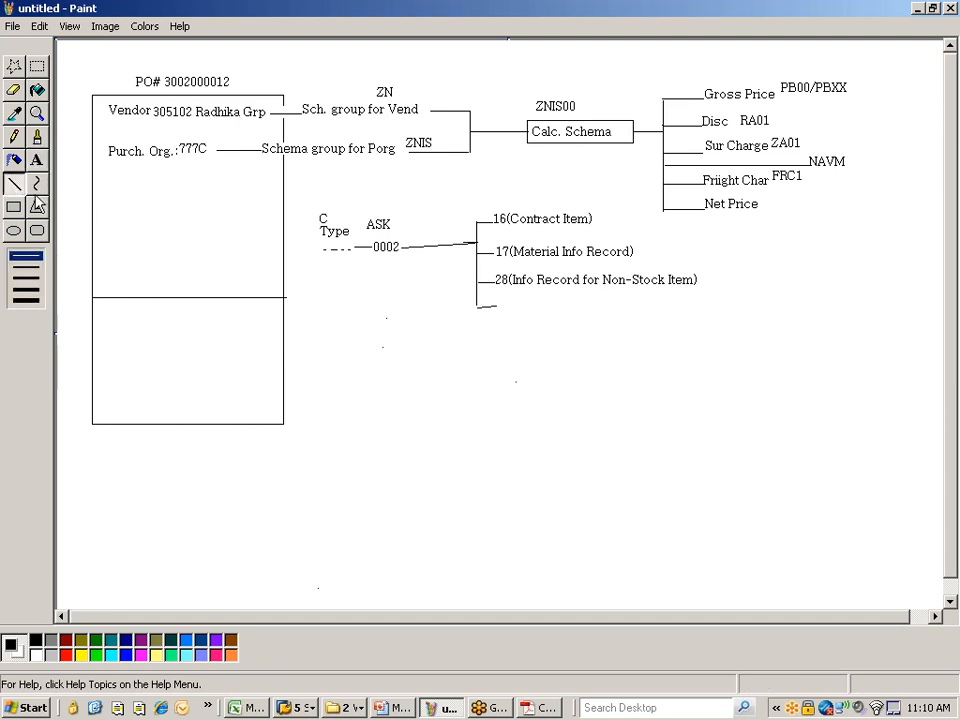
{"action": "left_click", "coordinate": [37, 160]}
{"action": "left_click_drag", "start_coordinate": [315, 241], "coordinate": [352, 256]}
{"action": "type", "text": "PB00"}
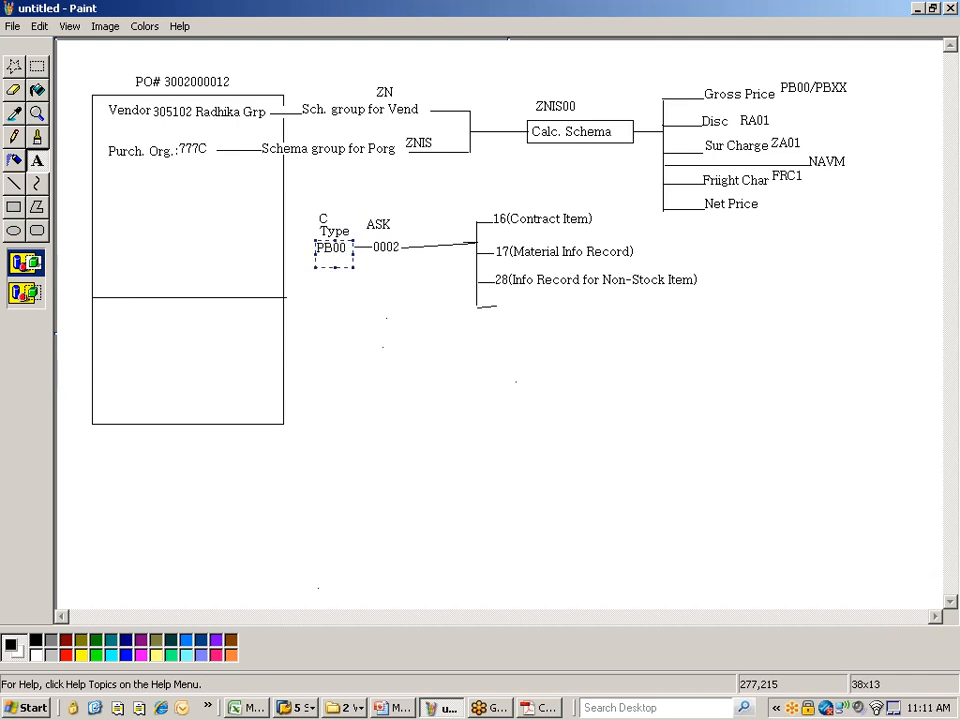
{"action": "left_click", "coordinate": [331, 330]}
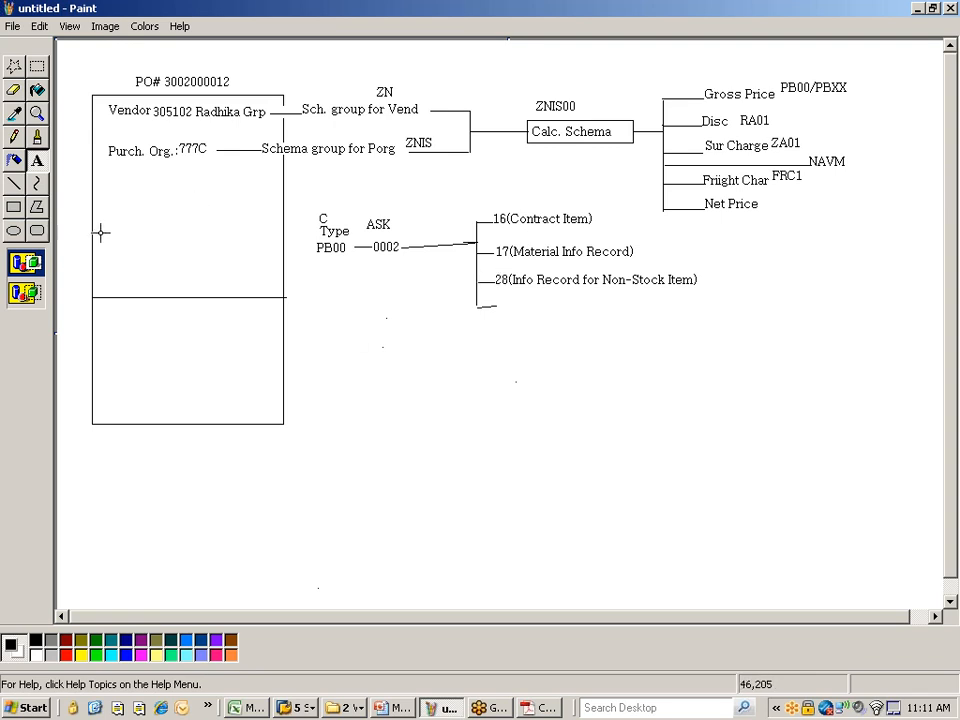
Step: Draw a line after the 28(Info Record for Non-Stock Item) label and end it in a vertical bracket with short branches
{"action": "left_click", "coordinate": [14, 183]}
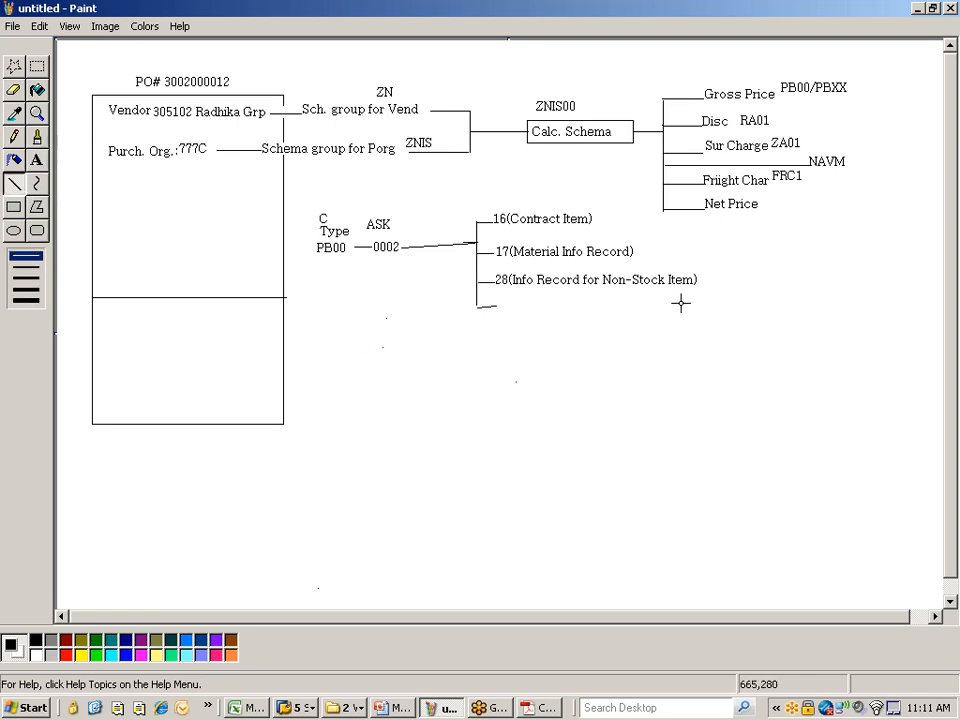
{"action": "left_click_drag", "start_coordinate": [704, 282], "coordinate": [756, 282]}
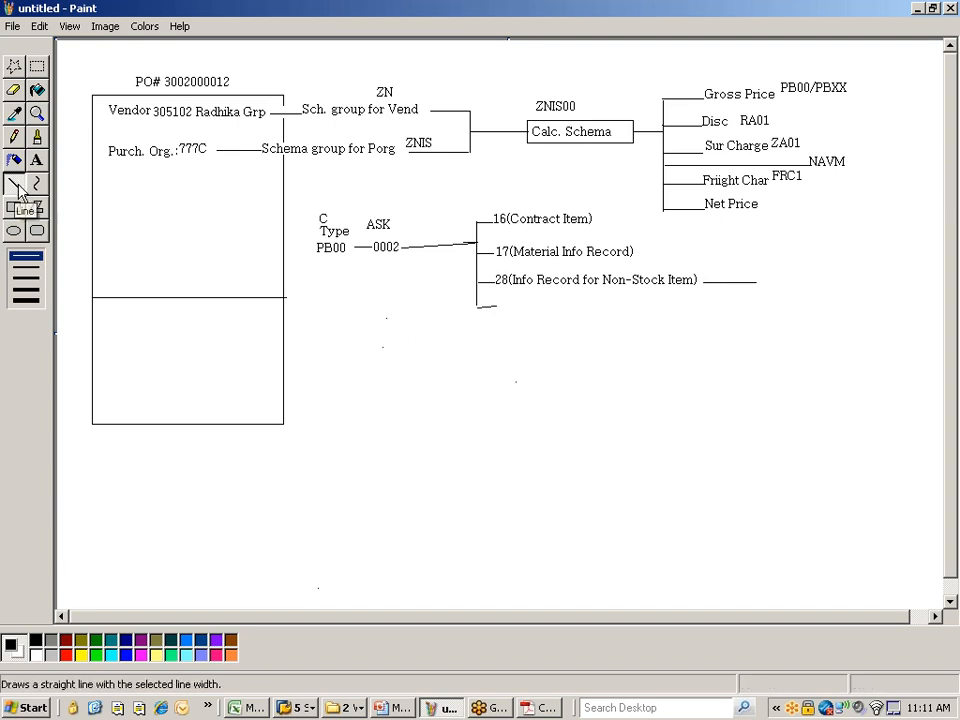
{"action": "mouse_move", "coordinate": [753, 265]}
{"action": "left_mouse_down"}
{"action": "mouse_move", "coordinate": [762, 350]}
{"action": "mouse_move", "coordinate": [753, 347]}
{"action": "left_mouse_up"}
{"action": "left_click_drag", "start_coordinate": [753, 266], "coordinate": [765, 292]}
{"action": "left_click_drag", "start_coordinate": [753, 309], "coordinate": [766, 313]}
{"action": "left_click_drag", "start_coordinate": [756, 325], "coordinate": [776, 342]}
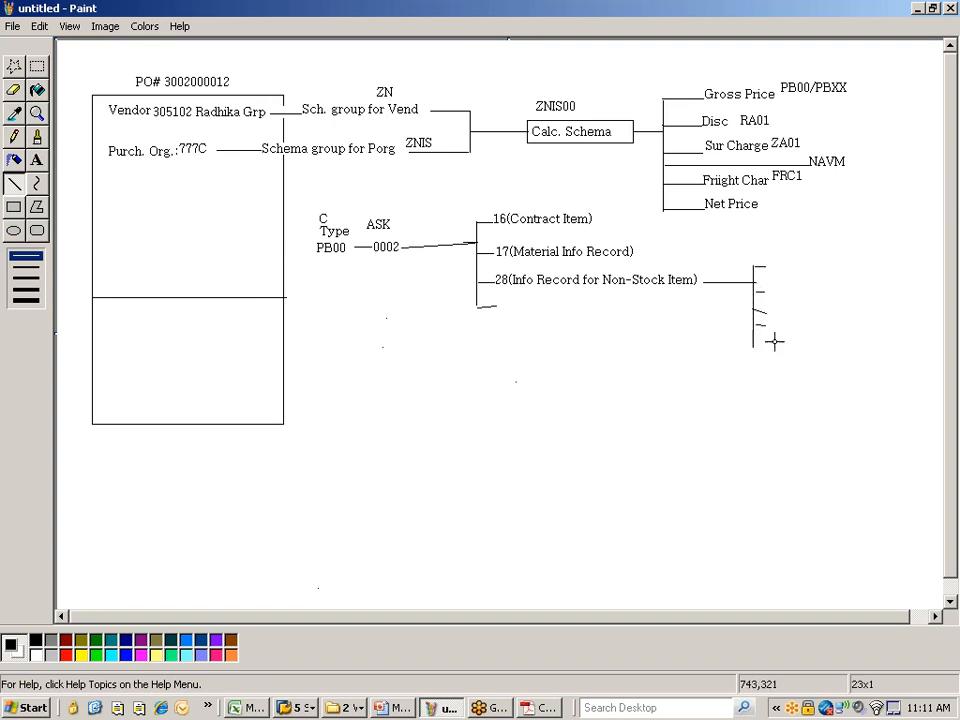
Step: Label the first two branches of the new bracket Crec1 and Crec2
{"action": "left_click", "coordinate": [37, 160]}
{"action": "left_click_drag", "start_coordinate": [765, 256], "coordinate": [797, 268]}
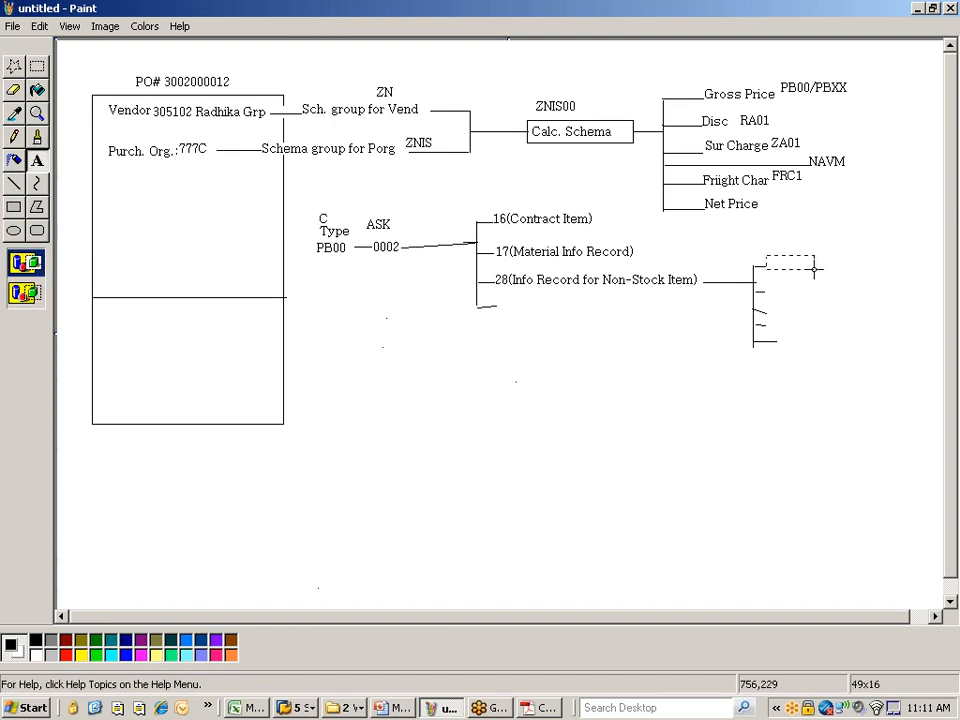
{"action": "type", "text": "Crec1"}
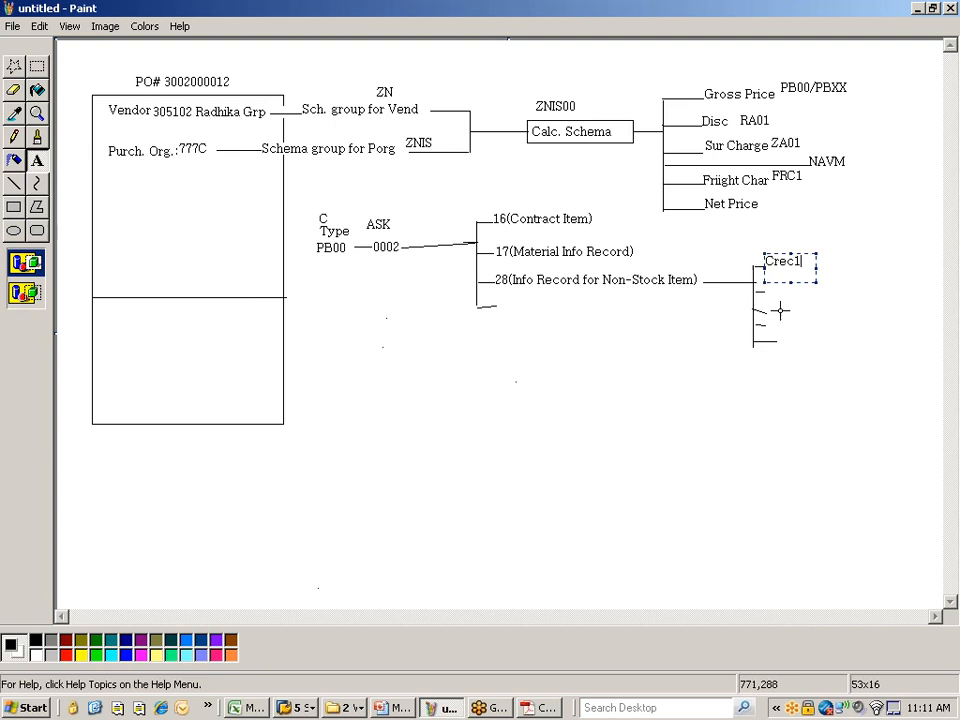
{"action": "key", "text": "ctrl+a"}
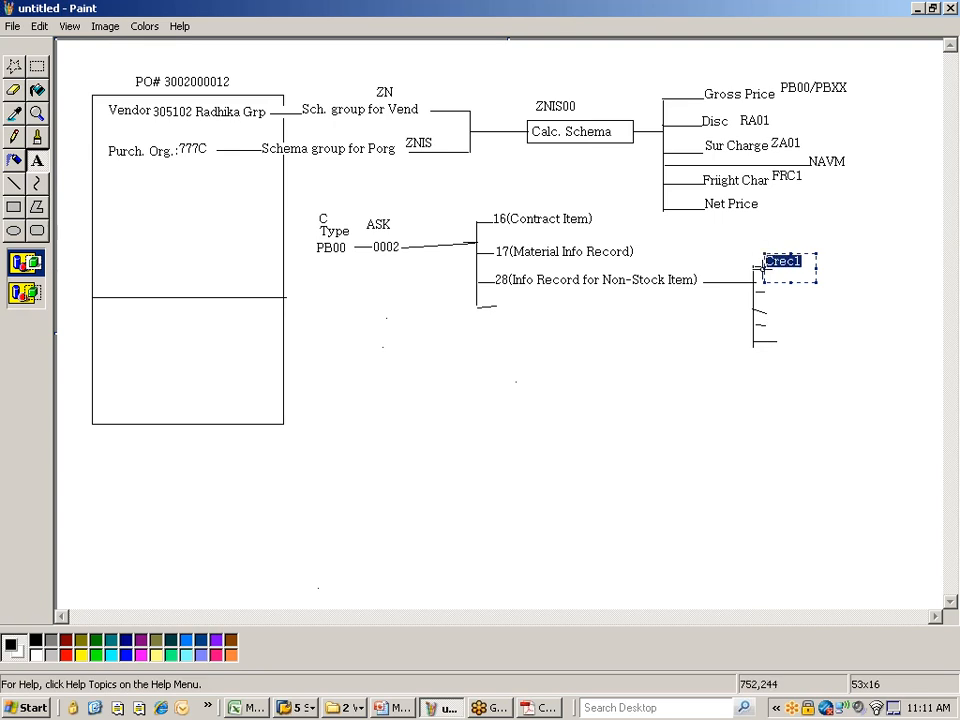
{"action": "left_click", "coordinate": [778, 290]}
{"action": "left_click_drag", "start_coordinate": [765, 281], "coordinate": [812, 292]}
{"action": "type", "text": "Crec2"}
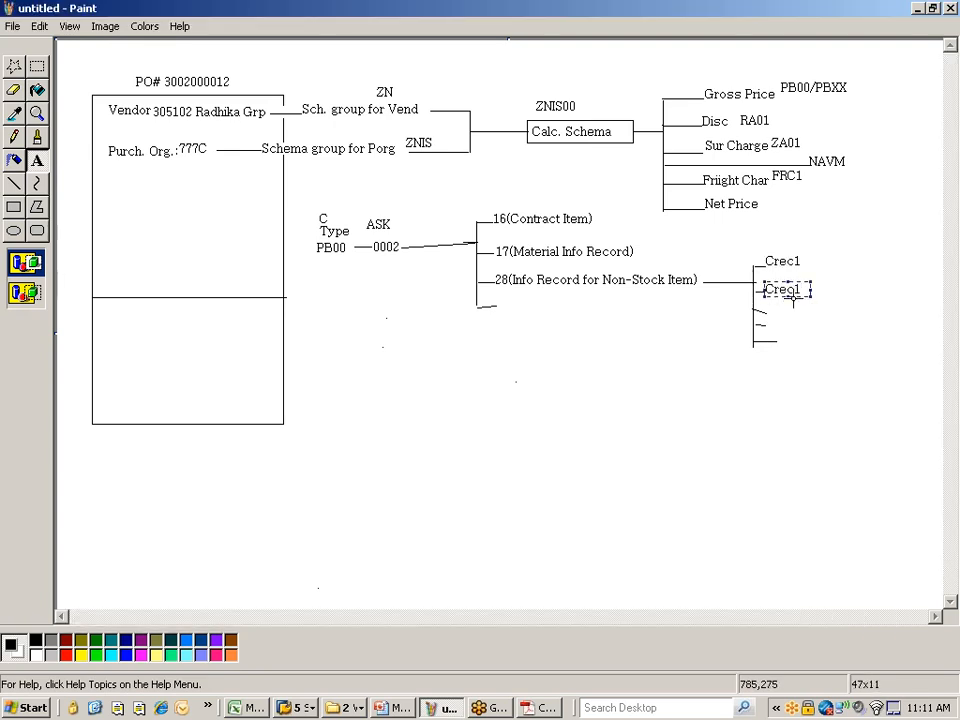
{"action": "left_click", "coordinate": [773, 318]}
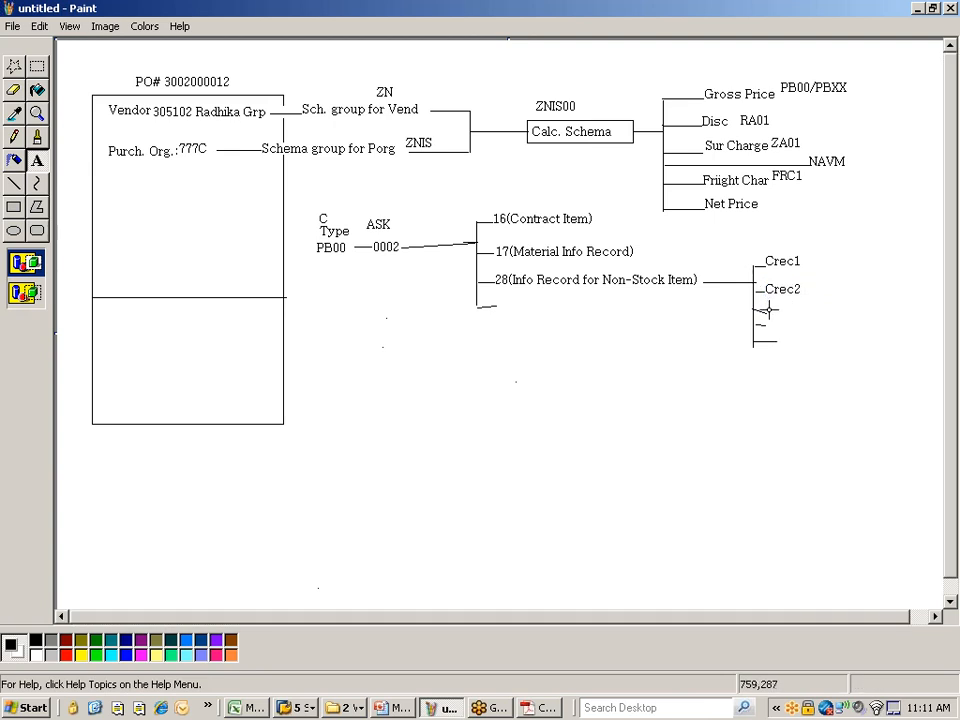
Step: Add the labels Crec3 and Crec4 at the lower branches of the bracket
{"action": "left_click_drag", "start_coordinate": [765, 310], "coordinate": [806, 324]}
{"action": "type", "text": "Crec1"}
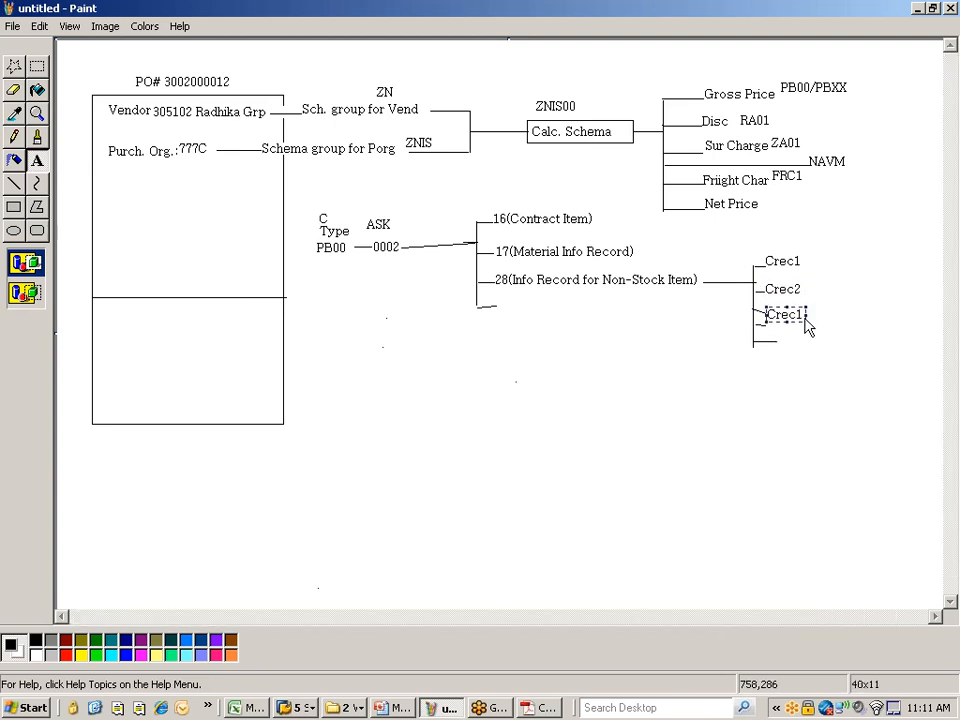
{"action": "left_click", "coordinate": [776, 337]}
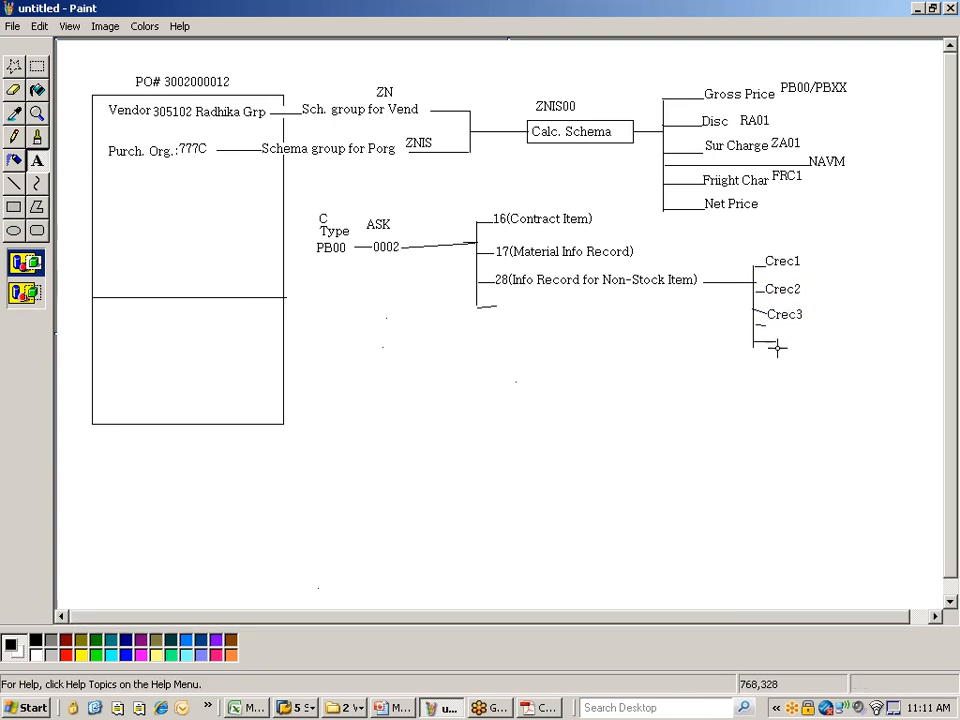
{"action": "left_click_drag", "start_coordinate": [775, 334], "coordinate": [814, 348]}
{"action": "type", "text": "Crec1"}
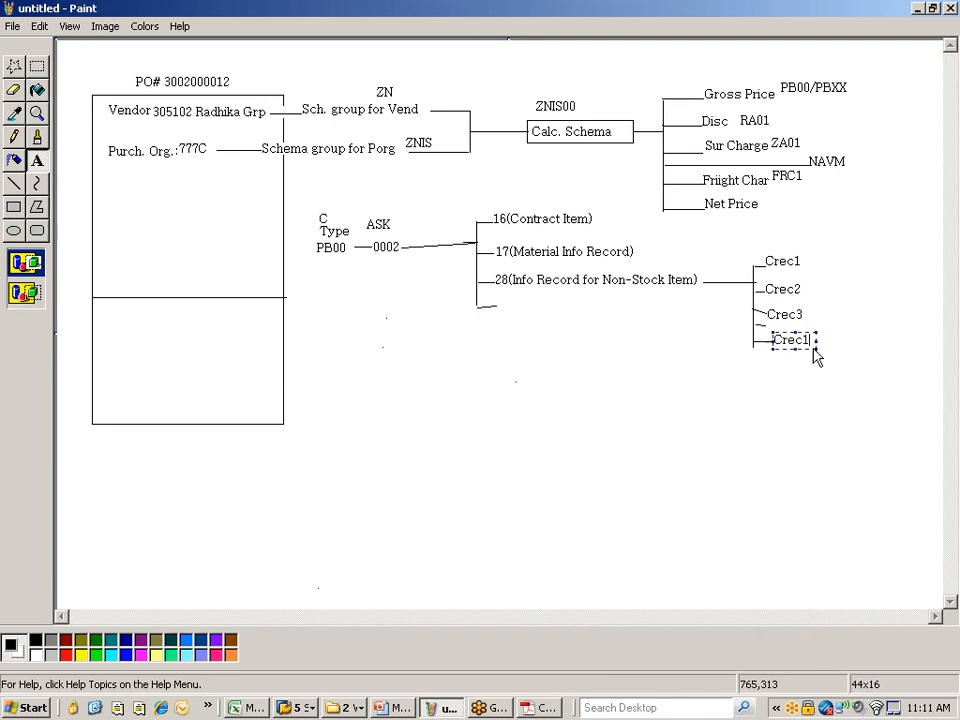
{"action": "key", "text": "BackSpace"}
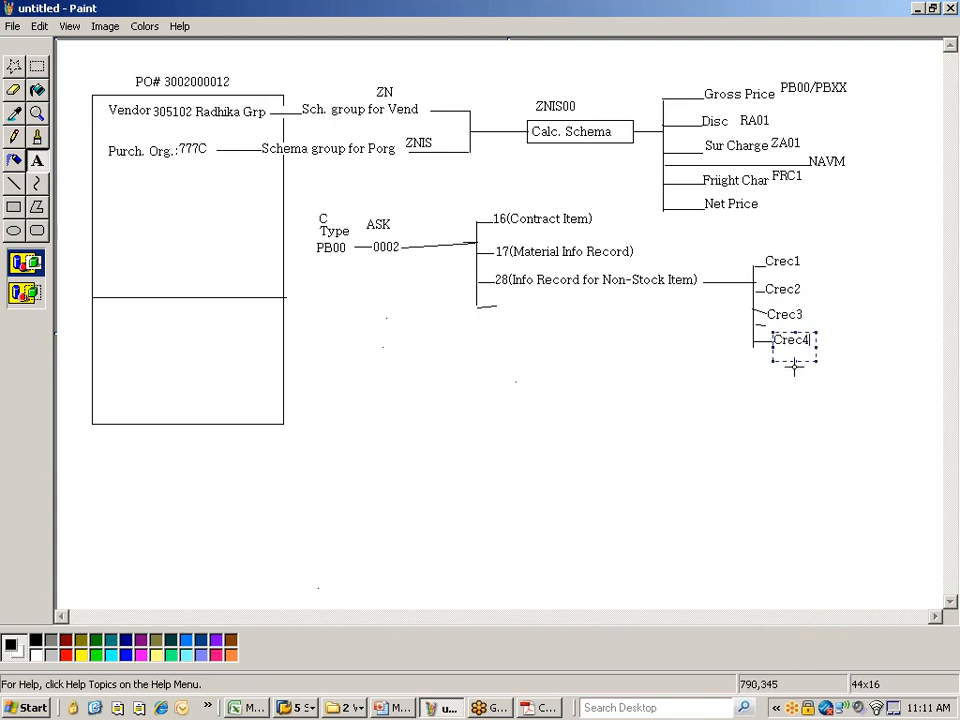
{"action": "type", "text": "4"}
{"action": "left_click", "coordinate": [795, 368]}
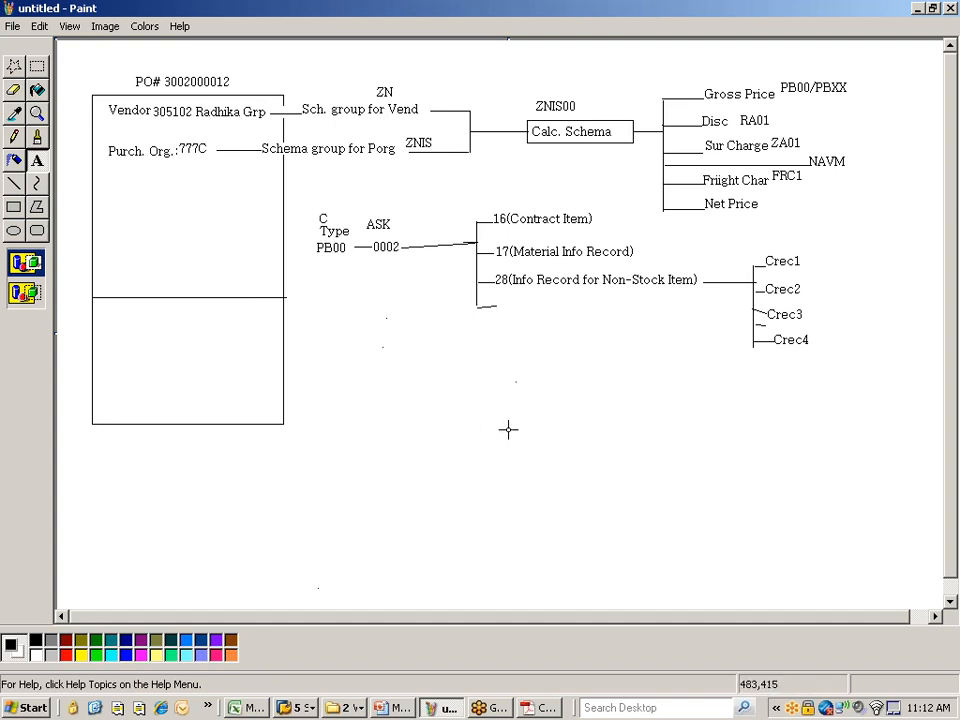
Step: Compare the Paint diagram with the SAP accesses of access sequence 0002, examining the sequence key and the access numbers
{"action": "key", "text": "alt+Tab"}
{"action": "key", "text": "alt+Tab"}
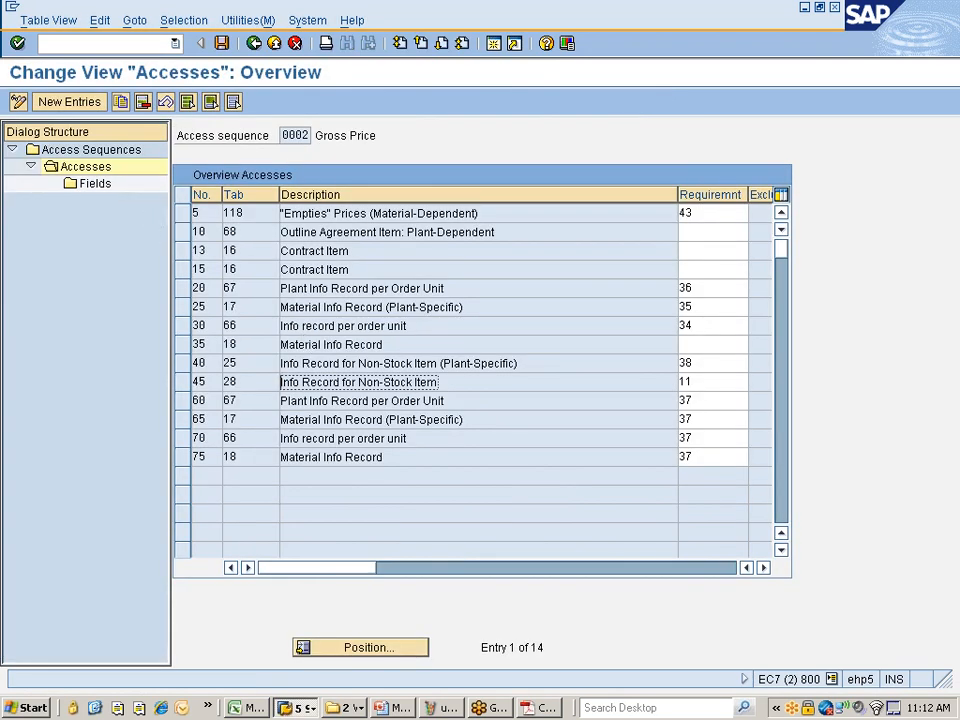
{"action": "key", "text": "alt+Tab"}
{"action": "key", "text": "alt+Tab"}
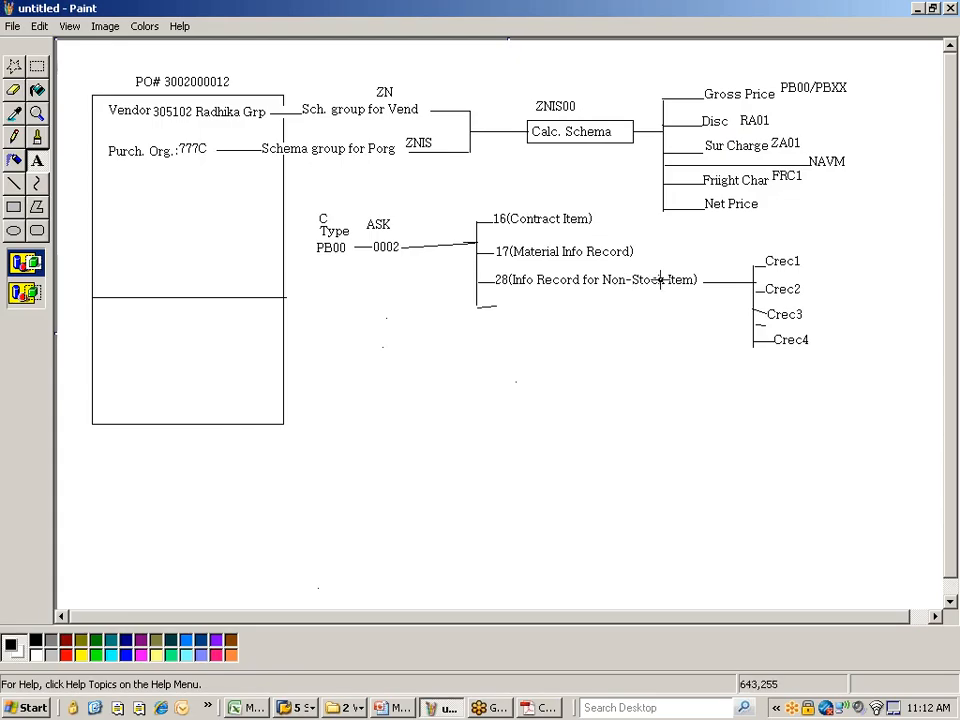
{"action": "key", "text": "alt+Tab"}
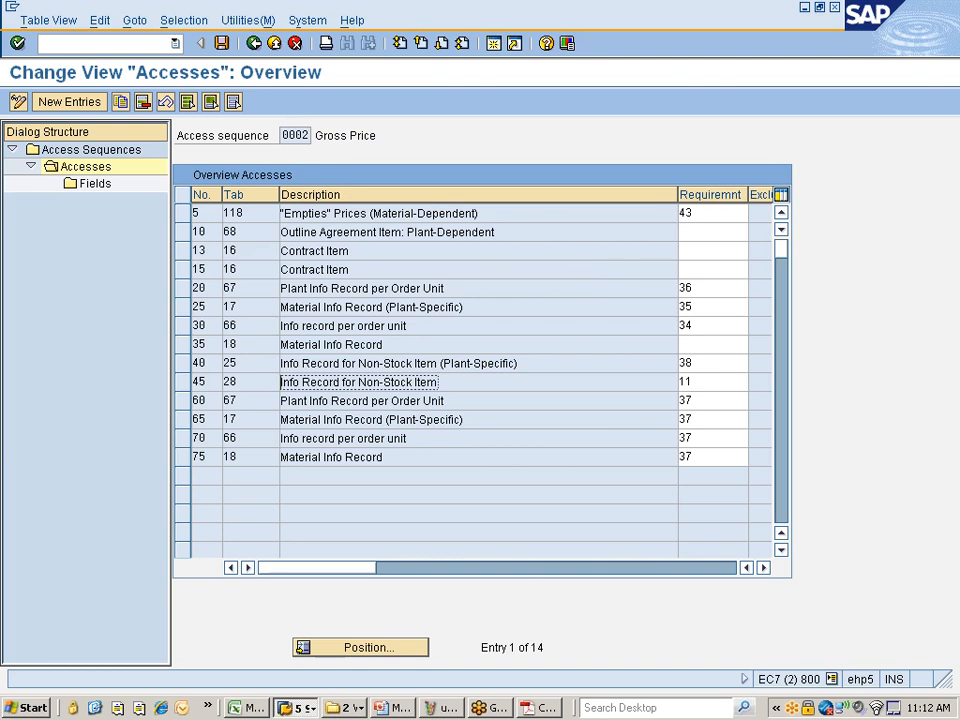
{"action": "left_click_drag", "start_coordinate": [283, 135], "coordinate": [309, 135]}
{"action": "left_click", "coordinate": [314, 134]}
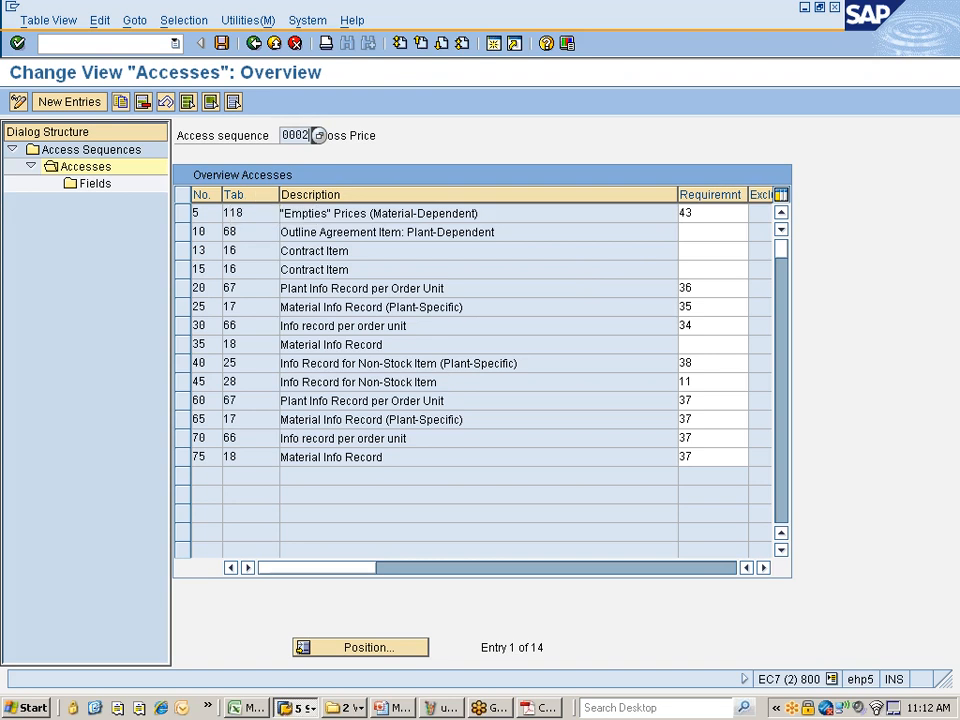
{"action": "left_click", "coordinate": [197, 212]}
{"action": "key", "text": "Down"}
Step: Switch to the Excel class notes and extend the term in cell B330 to Sequence Key/No
{"action": "left_click", "coordinate": [260, 708]}
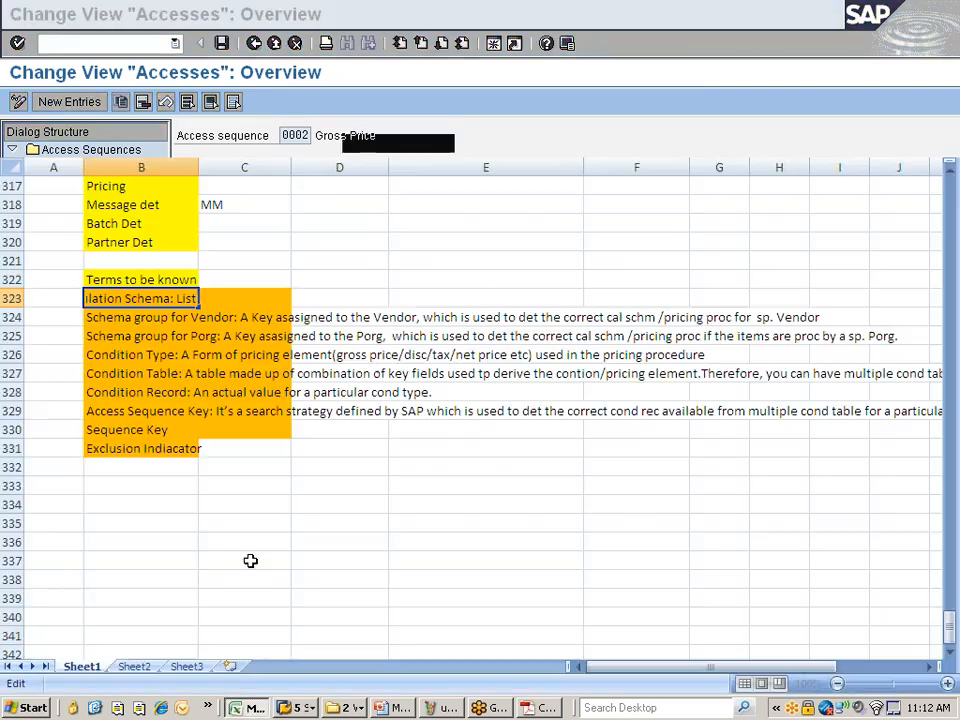
{"action": "left_click", "coordinate": [142, 432]}
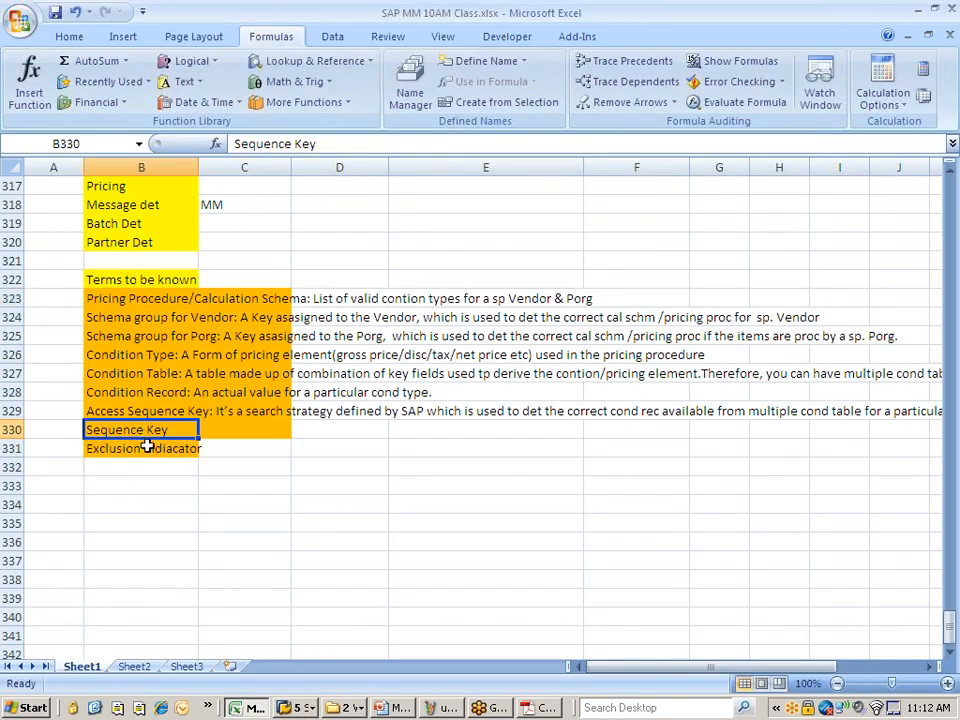
{"action": "left_click", "coordinate": [322, 144]}
{"action": "type", "text": "/No"}
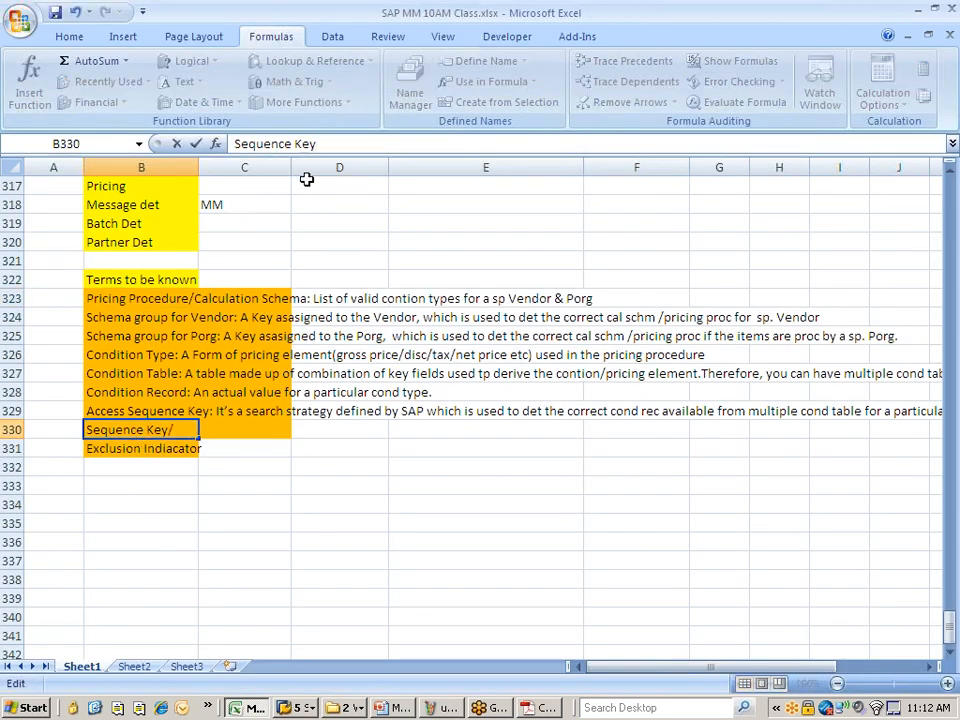
{"action": "left_click", "coordinate": [145, 545]}
Step: Switch back to SAP, narrow the Description column to expose the Exclusive column, and examine the condition table numbers 118 and 16
{"action": "key", "text": "alt+Tab"}
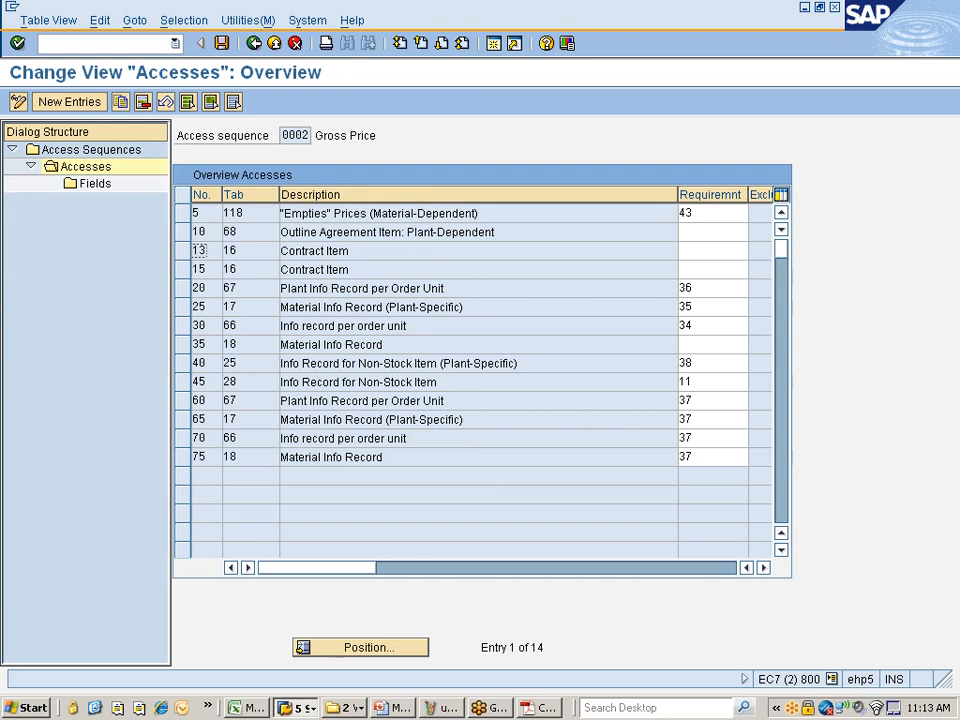
{"action": "left_click_drag", "start_coordinate": [244, 213], "coordinate": [223, 213]}
{"action": "left_click", "coordinate": [230, 213]}
{"action": "left_click_drag", "start_coordinate": [676, 195], "coordinate": [534, 197]}
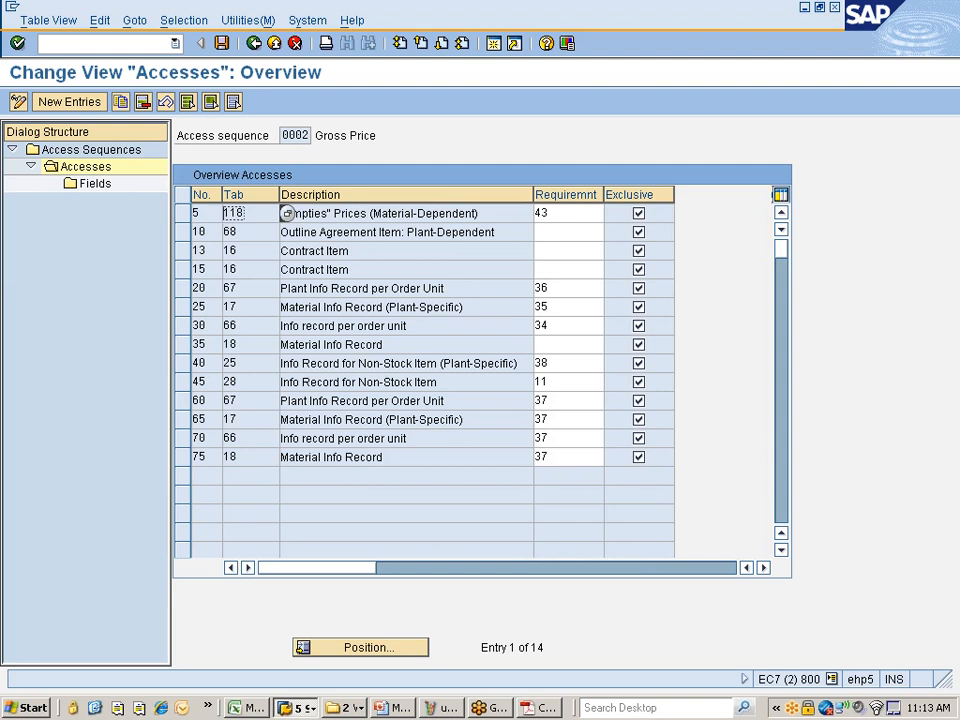
{"action": "left_click", "coordinate": [236, 248]}
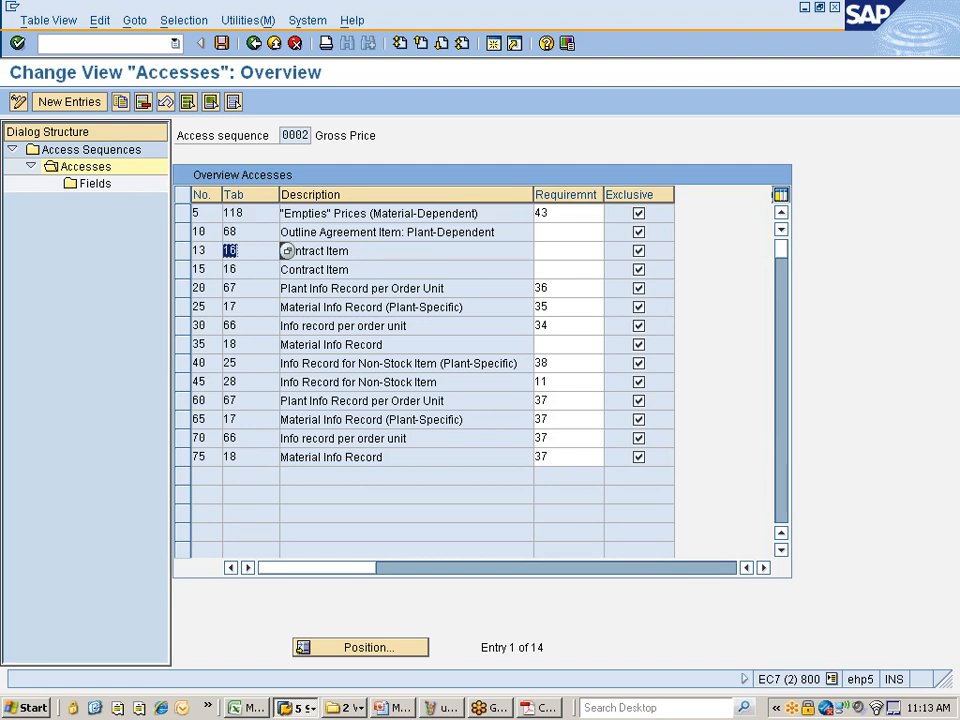
{"action": "left_click", "coordinate": [231, 250]}
Step: Save the accesses of sequence 0002 and return to the Access Sequences overview
{"action": "left_click", "coordinate": [221, 43]}
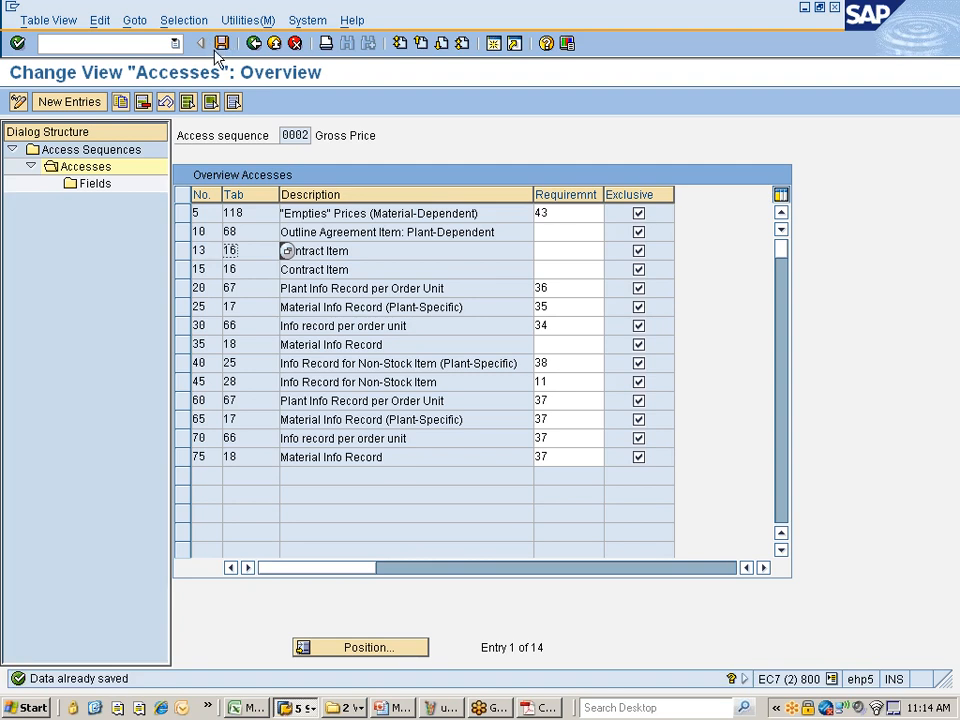
{"action": "left_click", "coordinate": [256, 44]}
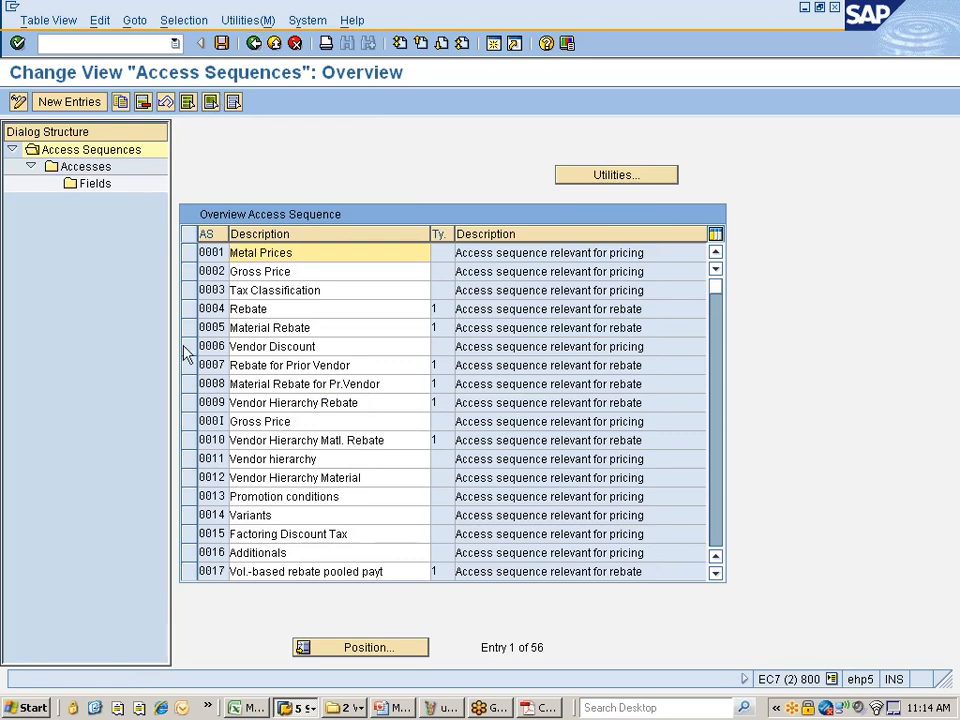
{"action": "left_click", "coordinate": [299, 707]}
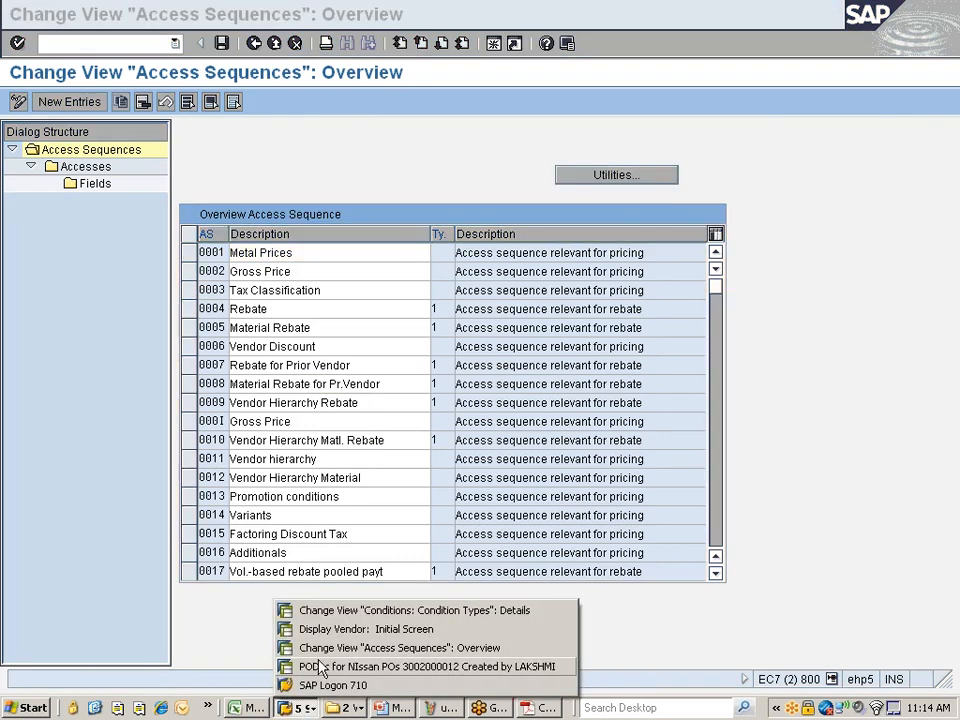
{"action": "key", "text": "alt+Tab"}
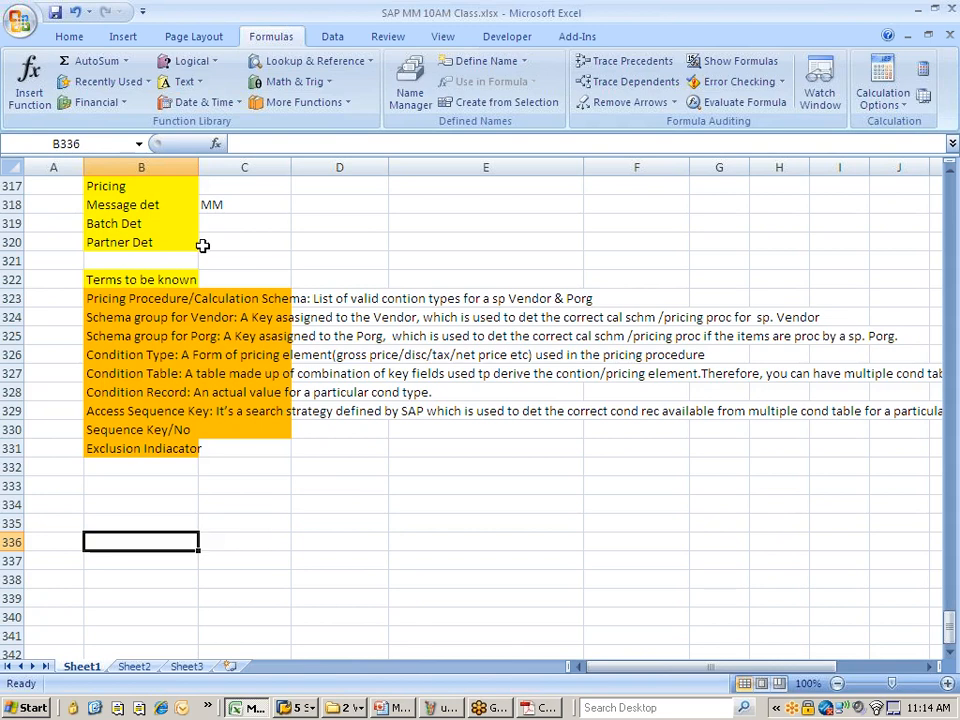
{"action": "left_click", "coordinate": [299, 707]}
{"action": "left_click", "coordinate": [322, 650]}
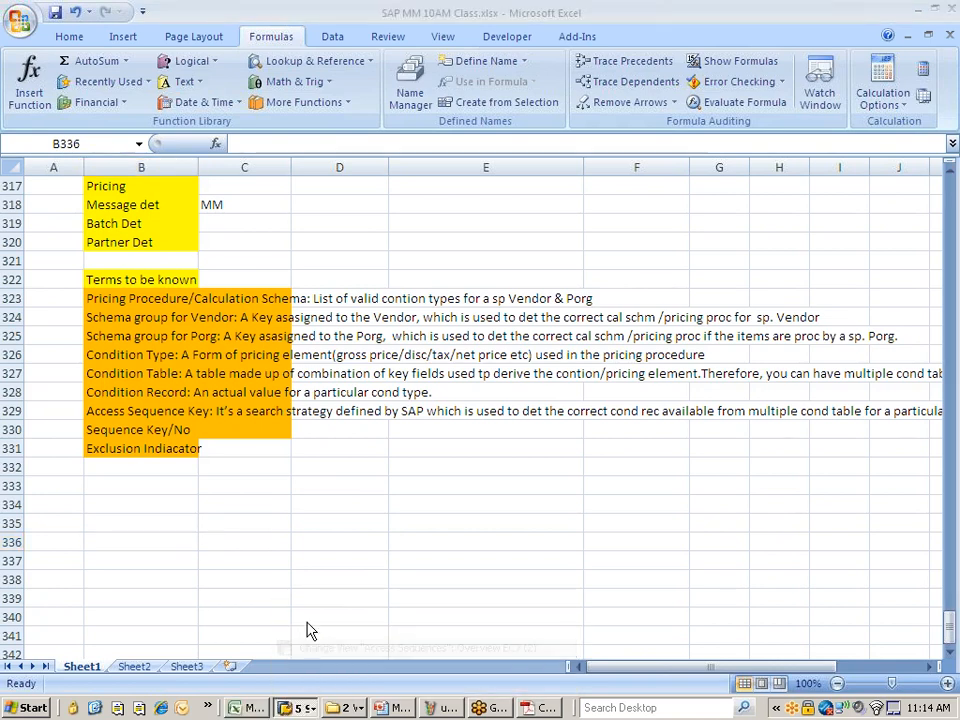
Step: Start transaction MM01 with industry sector Manufatcuring and material type Maint, Repair & Oper, check the offered views, and close the view selection
{"action": "type", "text": "/"}
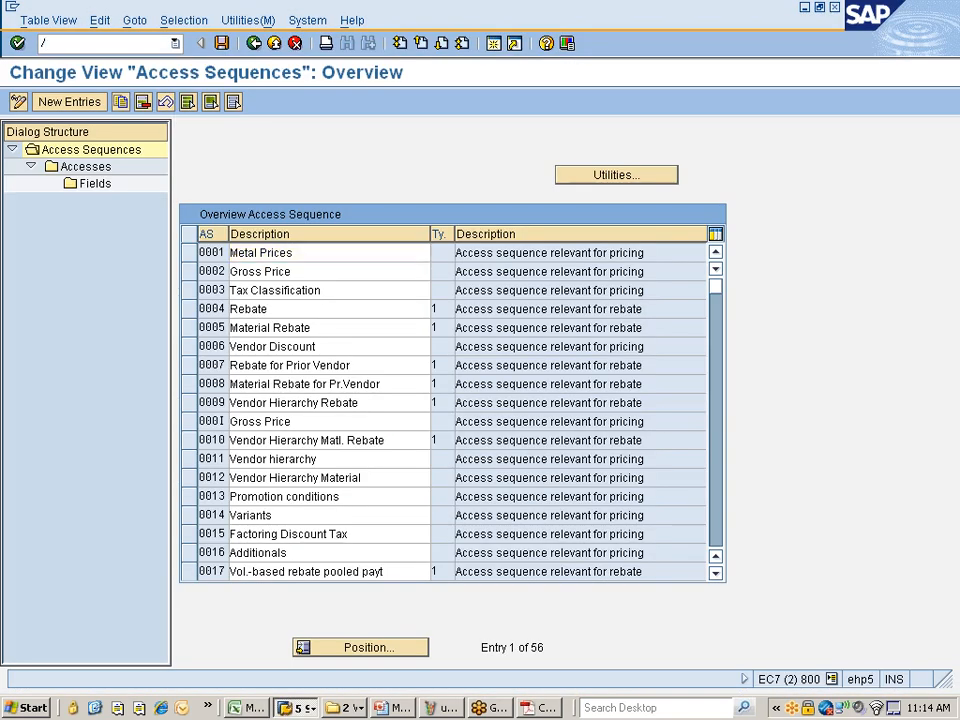
{"action": "type", "text": "nmm01"}
{"action": "key", "text": "Return"}
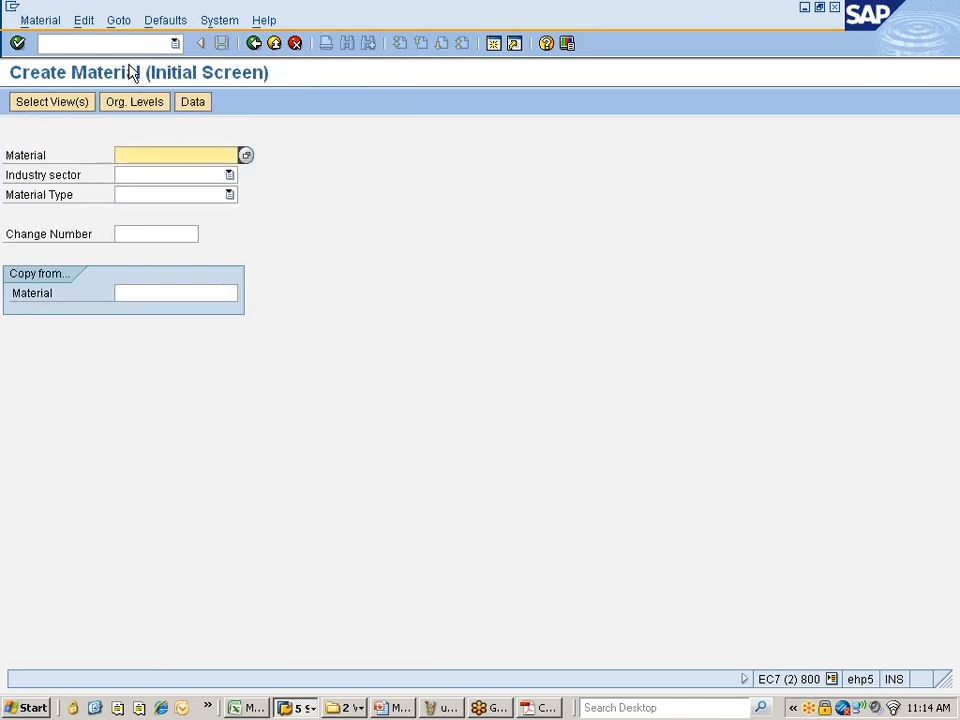
{"action": "key", "text": "Tab"}
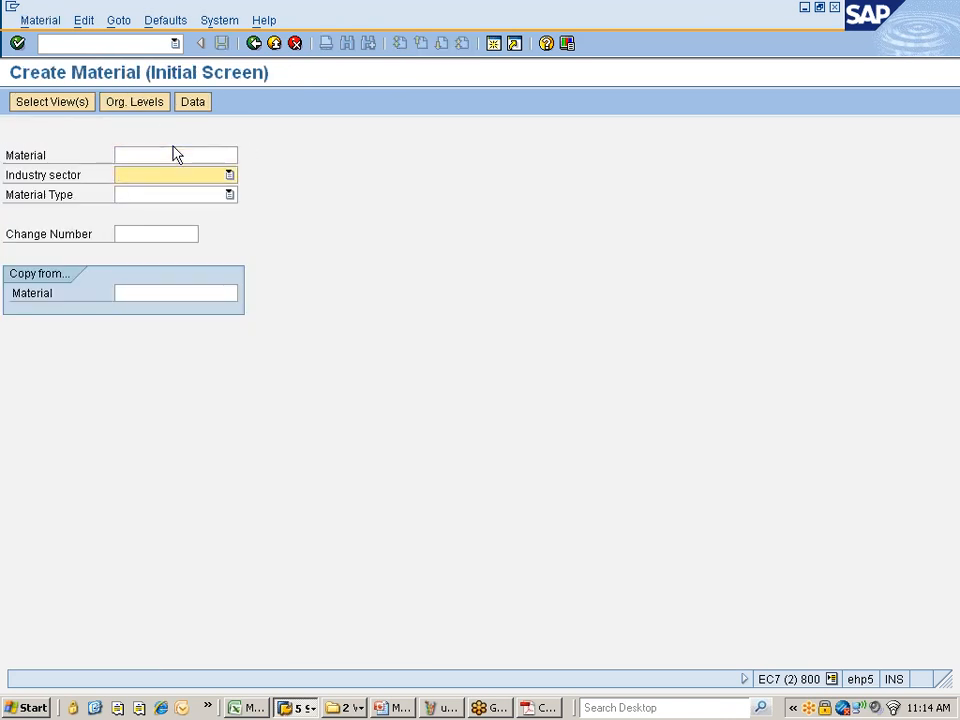
{"action": "type", "text": "Manufatcuring"}
{"action": "key", "text": "Tab"}
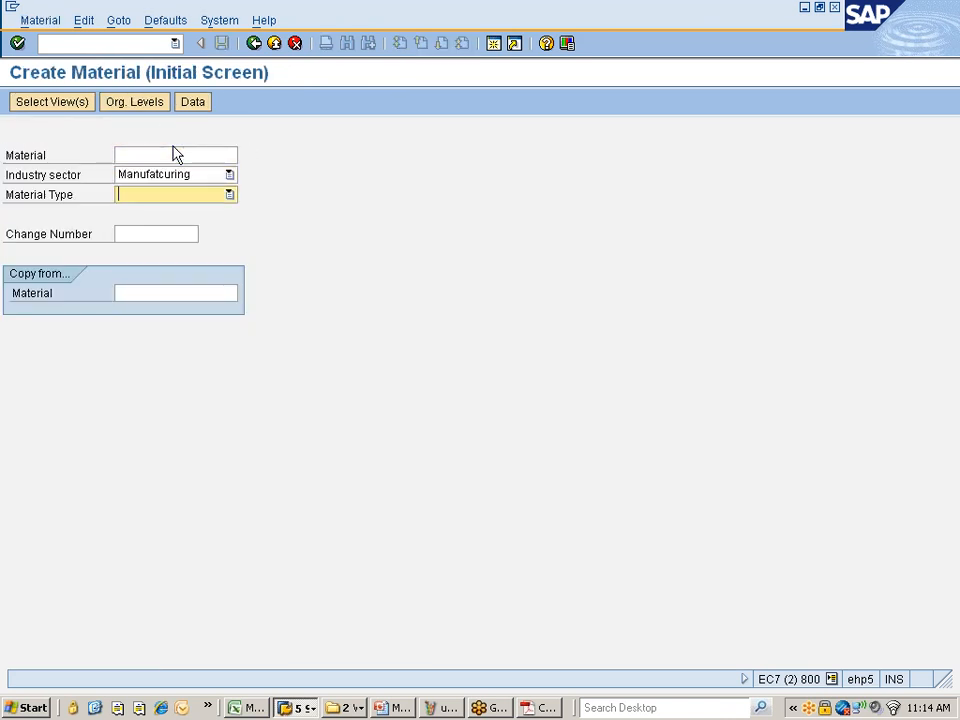
{"action": "type", "text": "Maint, Repair & Oper"}
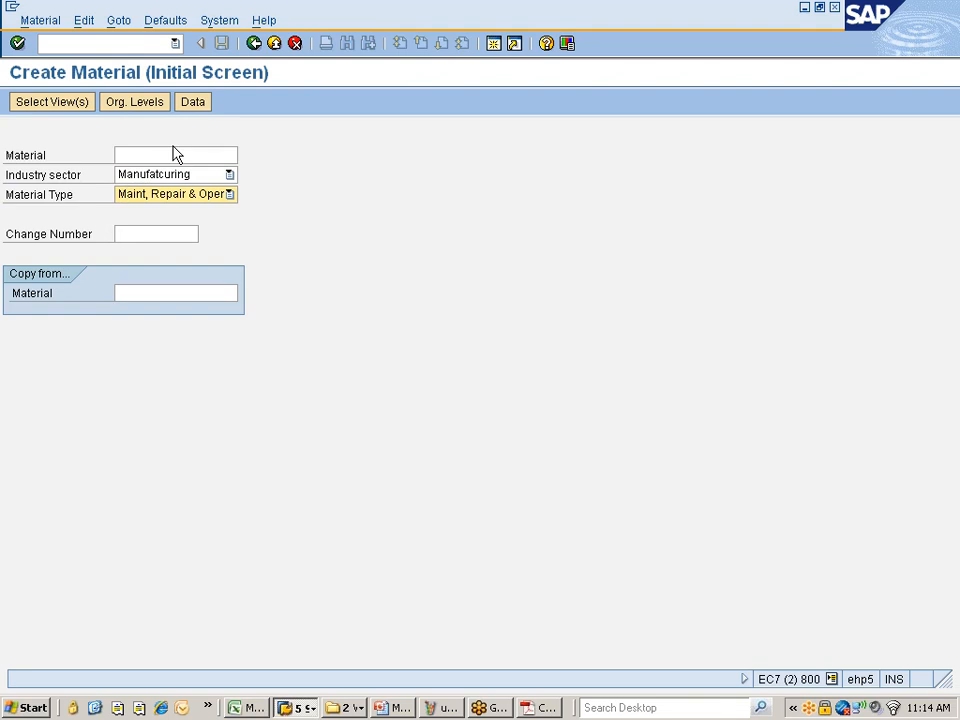
{"action": "key", "text": "Return"}
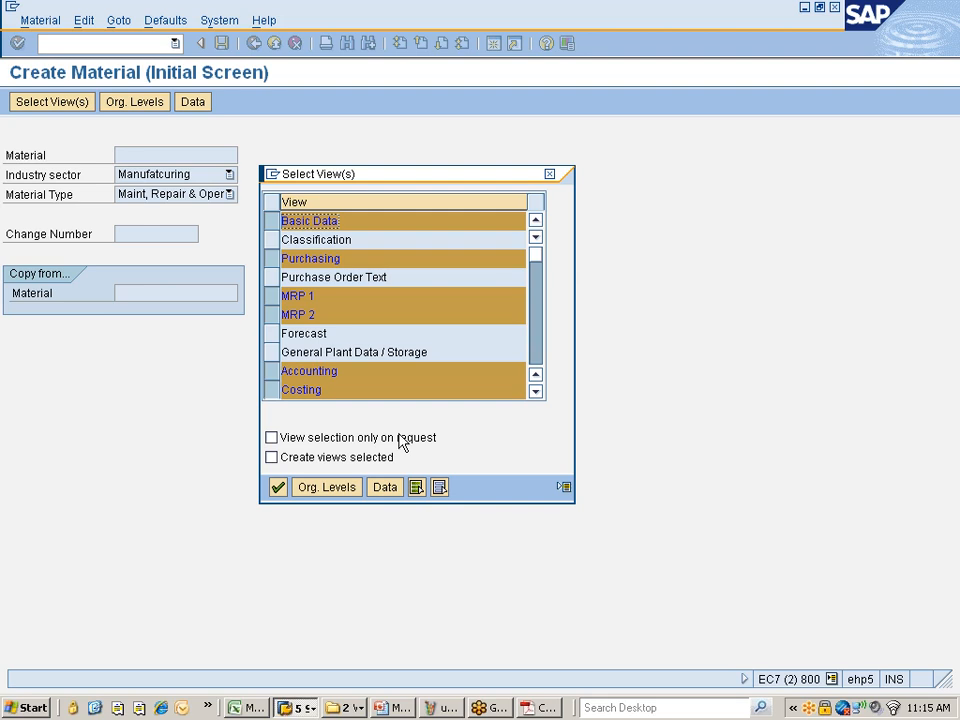
{"action": "left_click", "coordinate": [551, 176]}
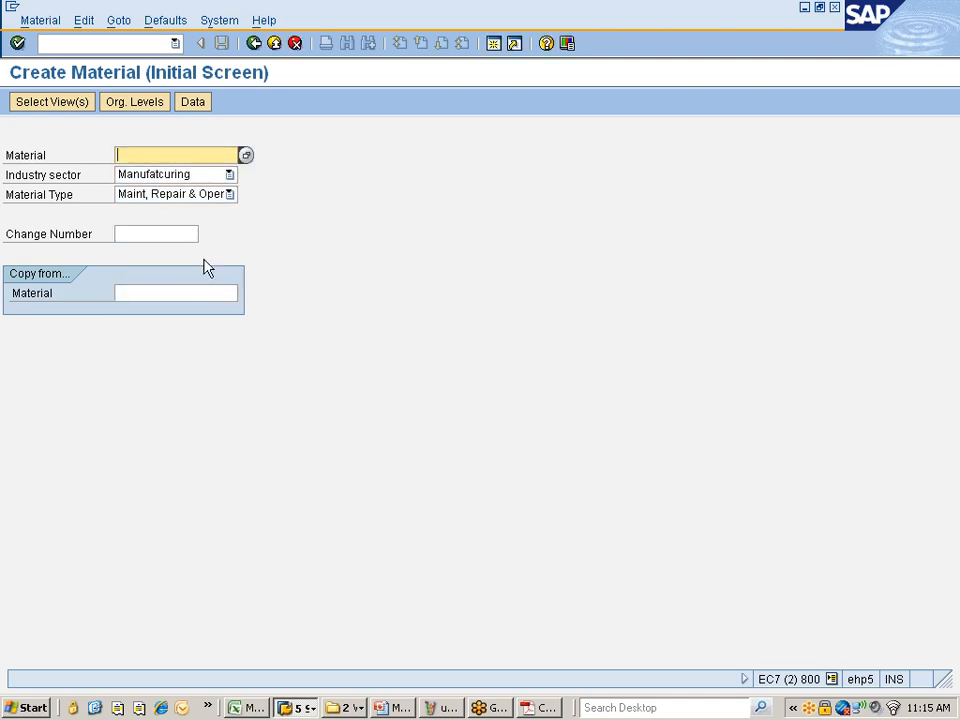
Step: Switch to the session showing condition type PB00 and go back out to the Display IMG structure
{"action": "left_click", "coordinate": [305, 709]}
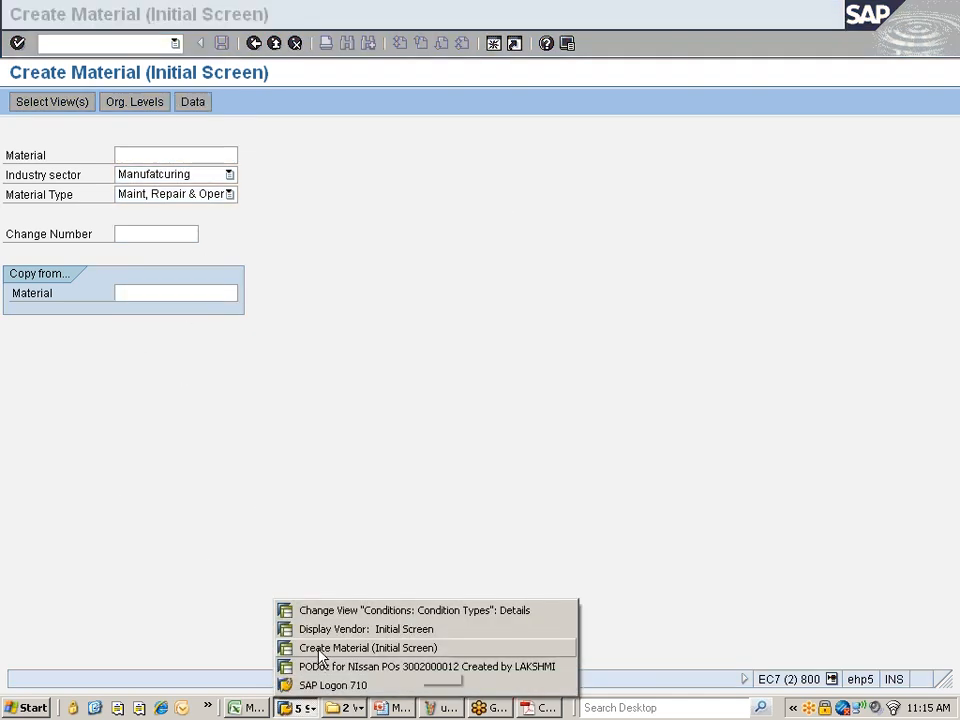
{"action": "left_click", "coordinate": [314, 668]}
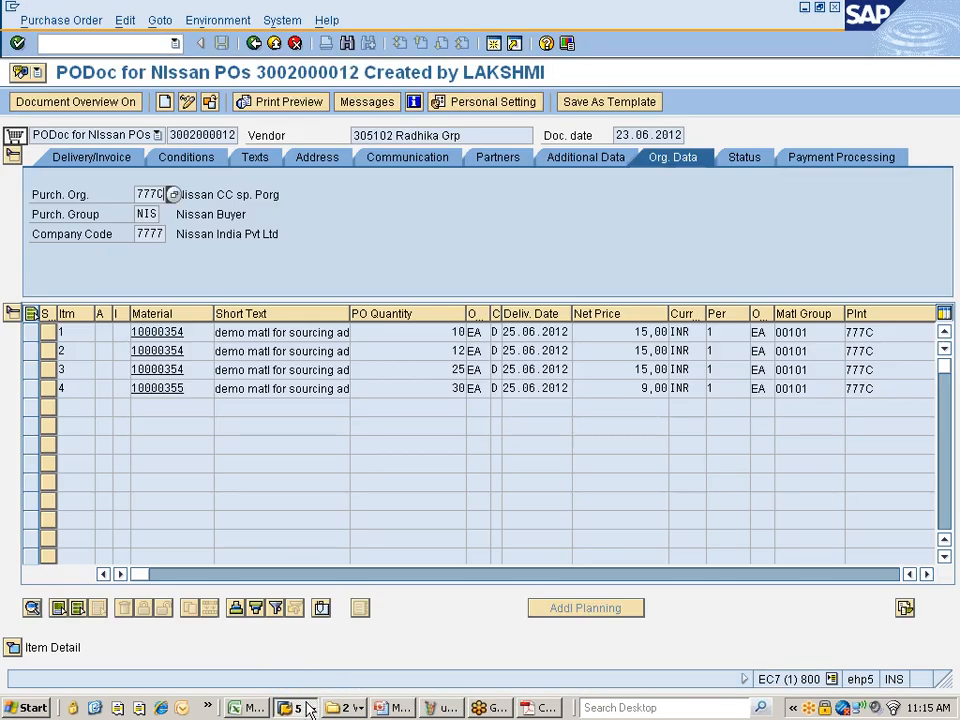
{"action": "left_click", "coordinate": [301, 710]}
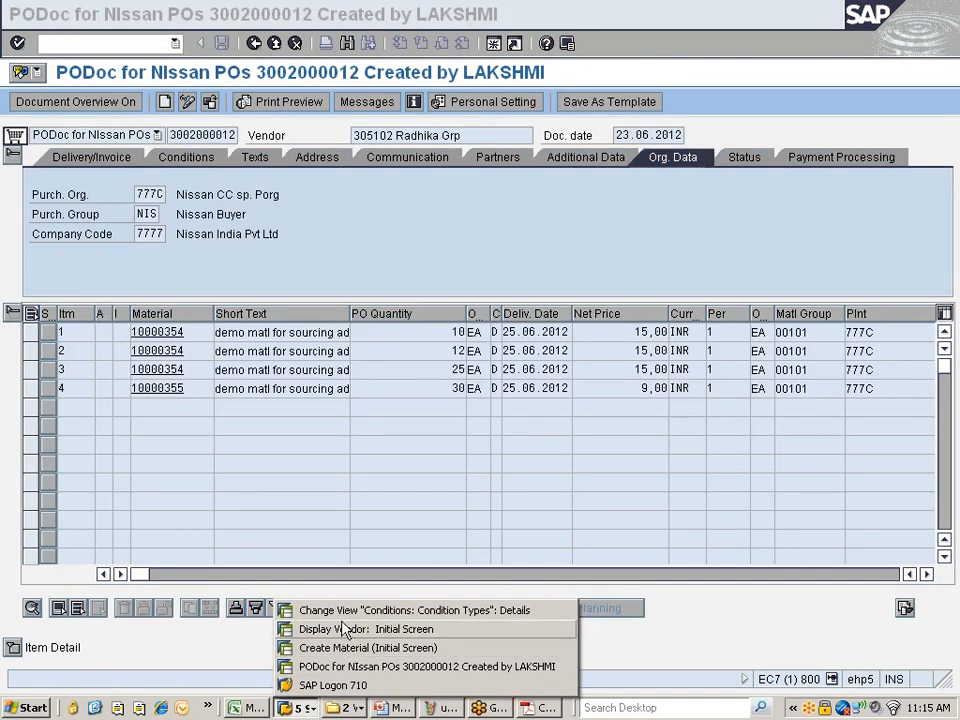
{"action": "left_click", "coordinate": [352, 612]}
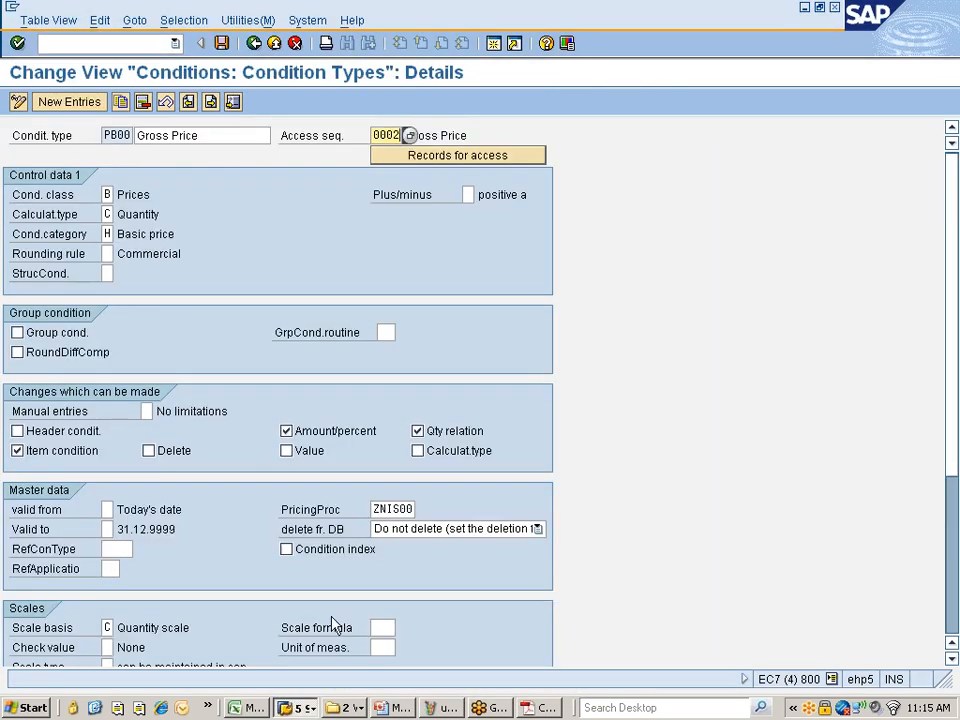
{"action": "left_click", "coordinate": [254, 44]}
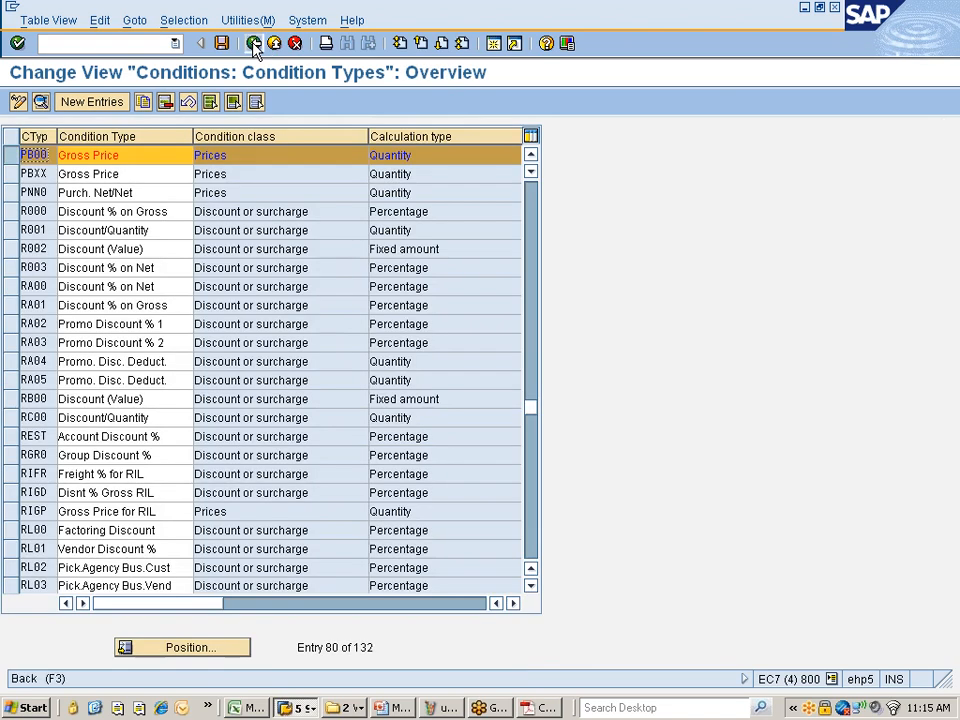
{"action": "left_click", "coordinate": [254, 44]}
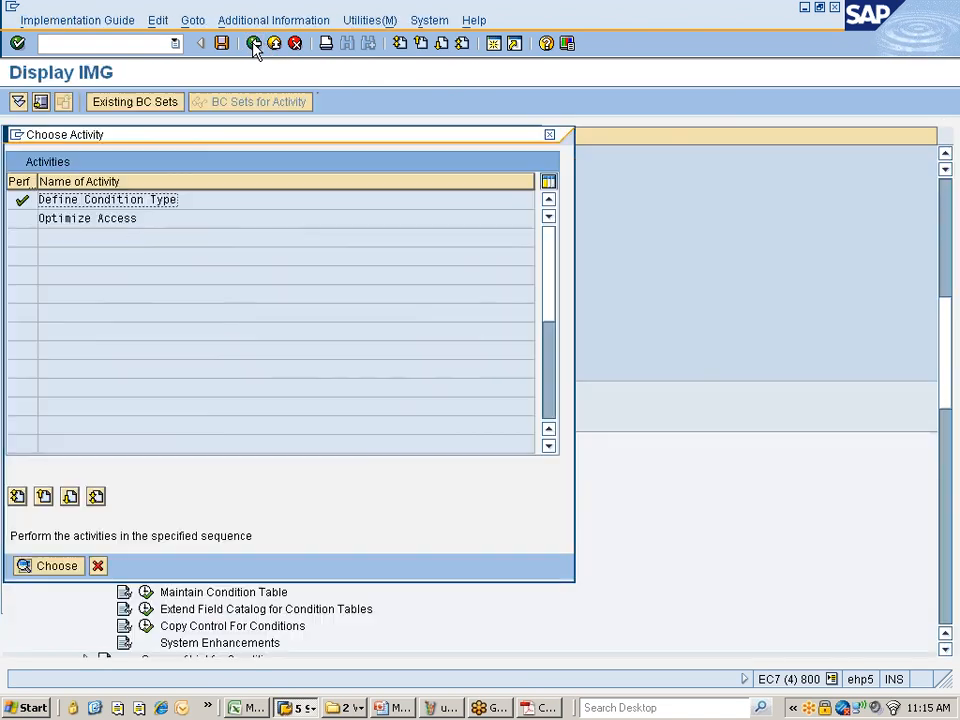
{"action": "left_click", "coordinate": [98, 566]}
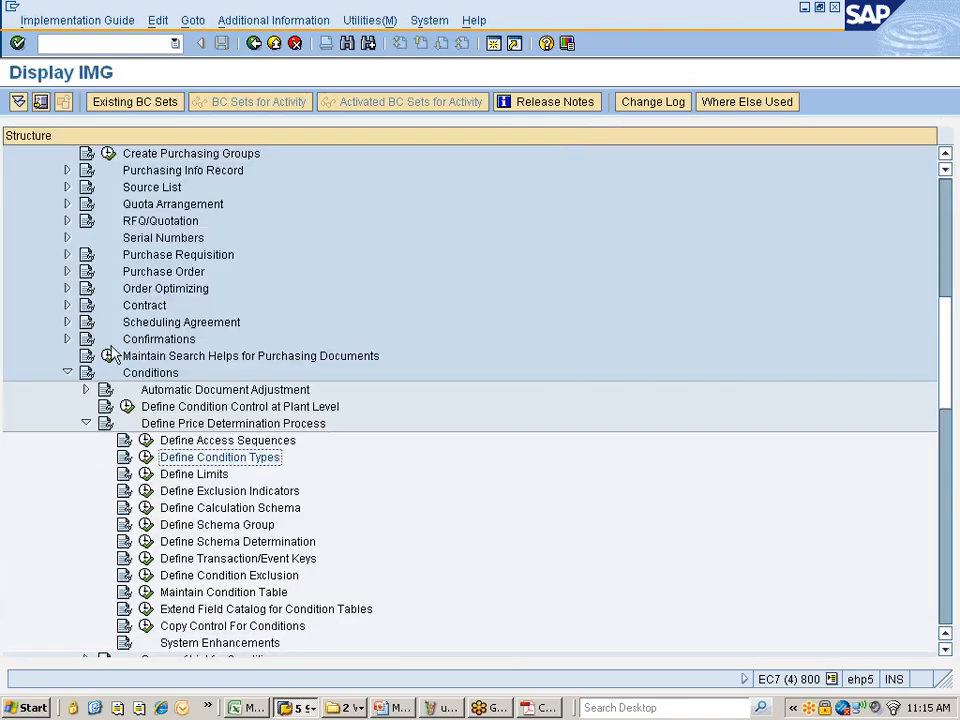
Step: Expand Logistics - General, Material Master, and Configuring the Material Master in the implementation guide
{"action": "scroll", "coordinate": [152, 250], "scroll_direction": "up", "scroll_amount": 10}
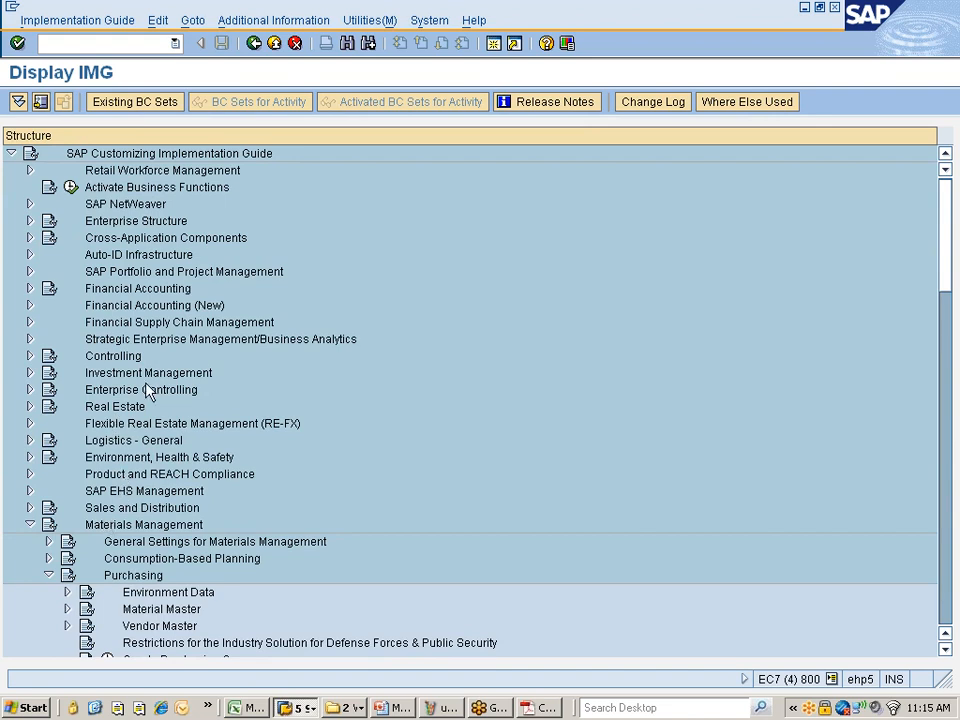
{"action": "double_click", "coordinate": [124, 440]}
{"action": "double_click", "coordinate": [130, 442]}
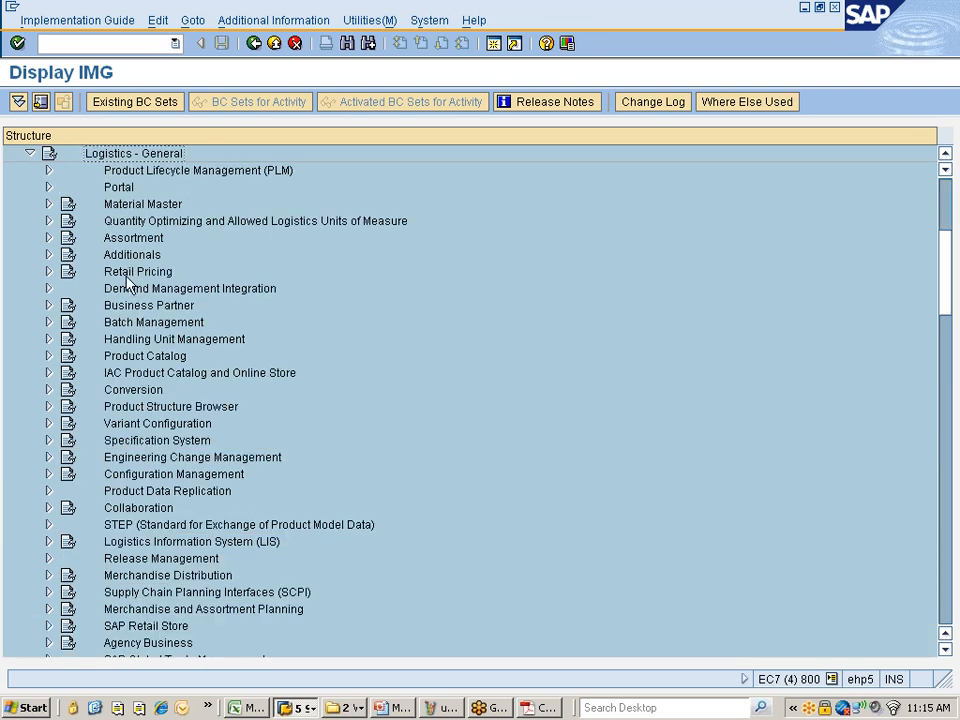
{"action": "left_click", "coordinate": [130, 206]}
{"action": "double_click", "coordinate": [133, 206]}
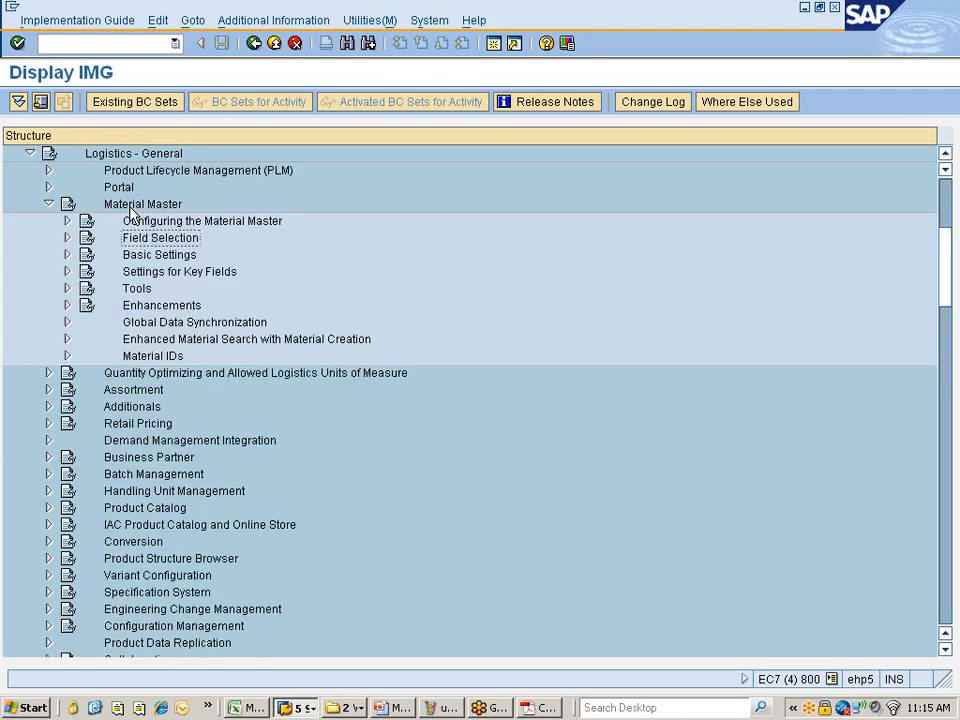
{"action": "left_click", "coordinate": [131, 216]}
{"action": "double_click", "coordinate": [131, 216]}
{"action": "key", "text": "Down"}
{"action": "key", "text": "Down"}
{"action": "key", "text": "Down"}
{"action": "key", "text": "Down"}
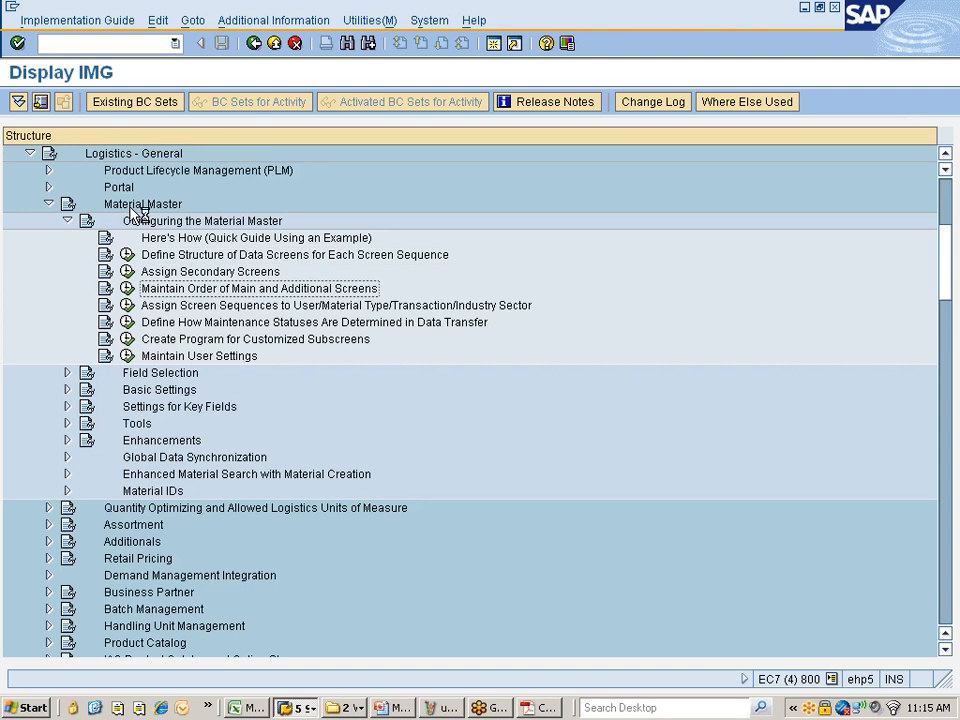
Step: Look up the Nissan group screen sequence in Define Structure of Data Screens for Each Screen Sequence, and return to the implementation guide
{"action": "left_click", "coordinate": [127, 255]}
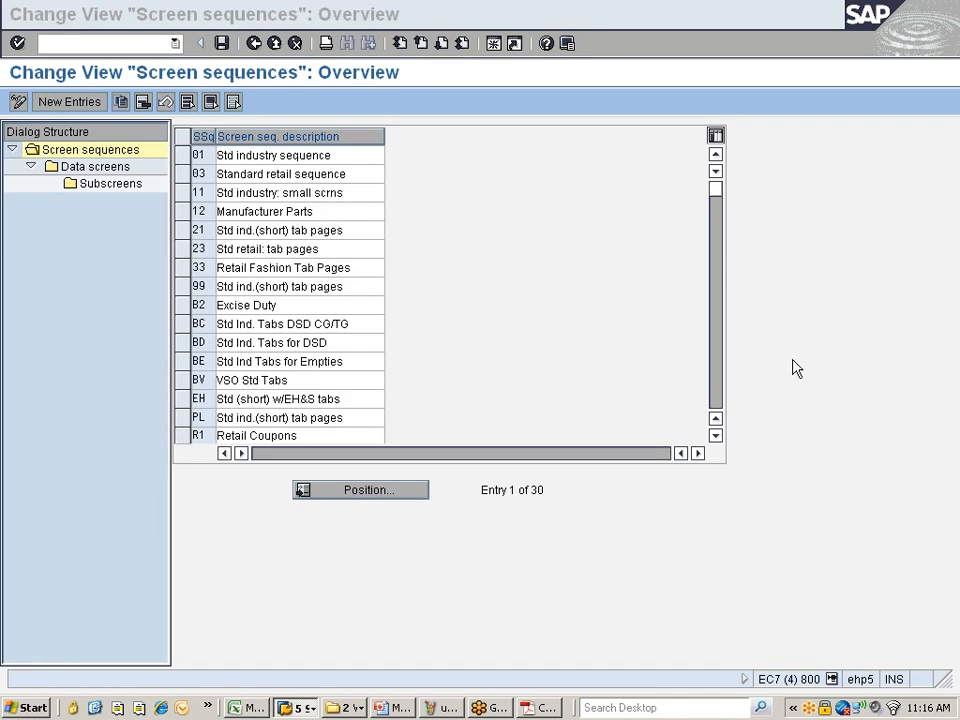
{"action": "left_click", "coordinate": [717, 389]}
{"action": "left_click", "coordinate": [715, 391]}
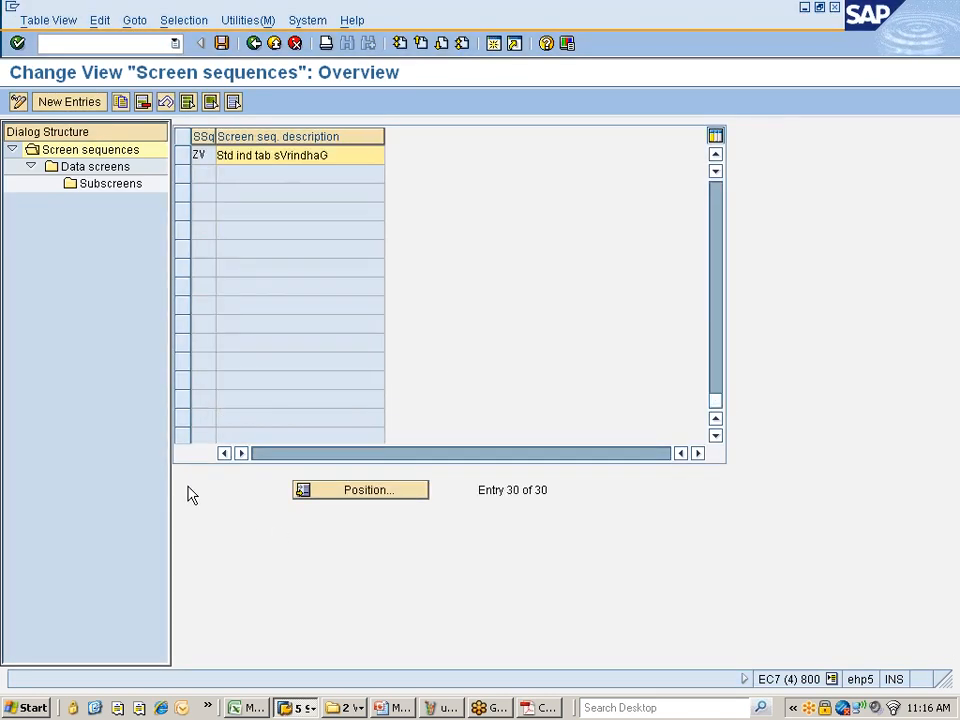
{"action": "scroll", "coordinate": [563, 344], "scroll_direction": "up", "scroll_amount": 1}
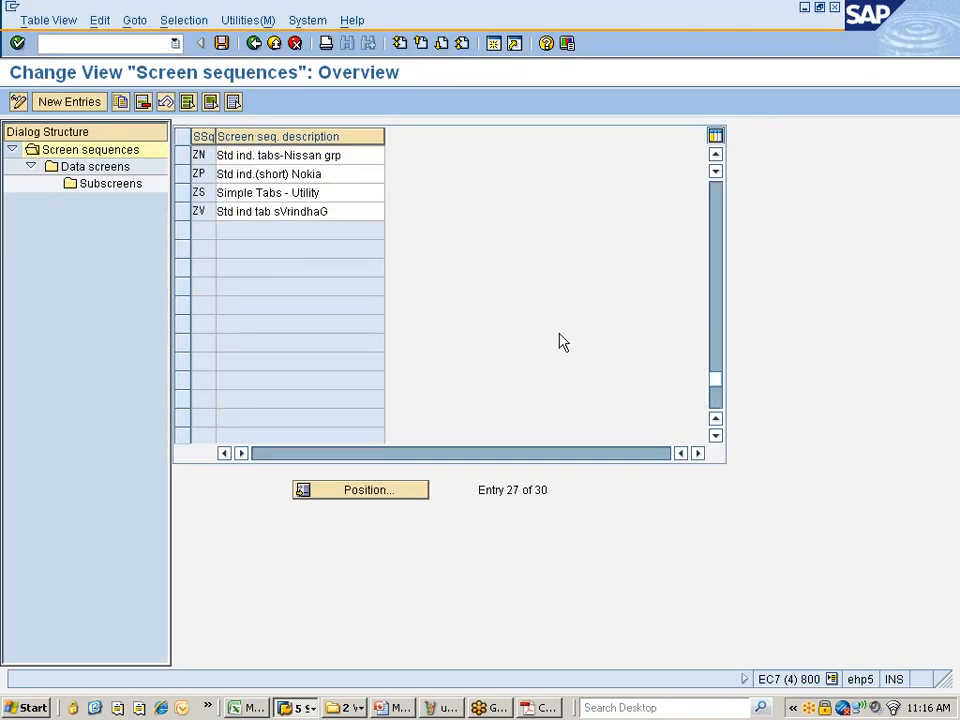
{"action": "scroll", "coordinate": [563, 343], "scroll_direction": "up", "scroll_amount": 1}
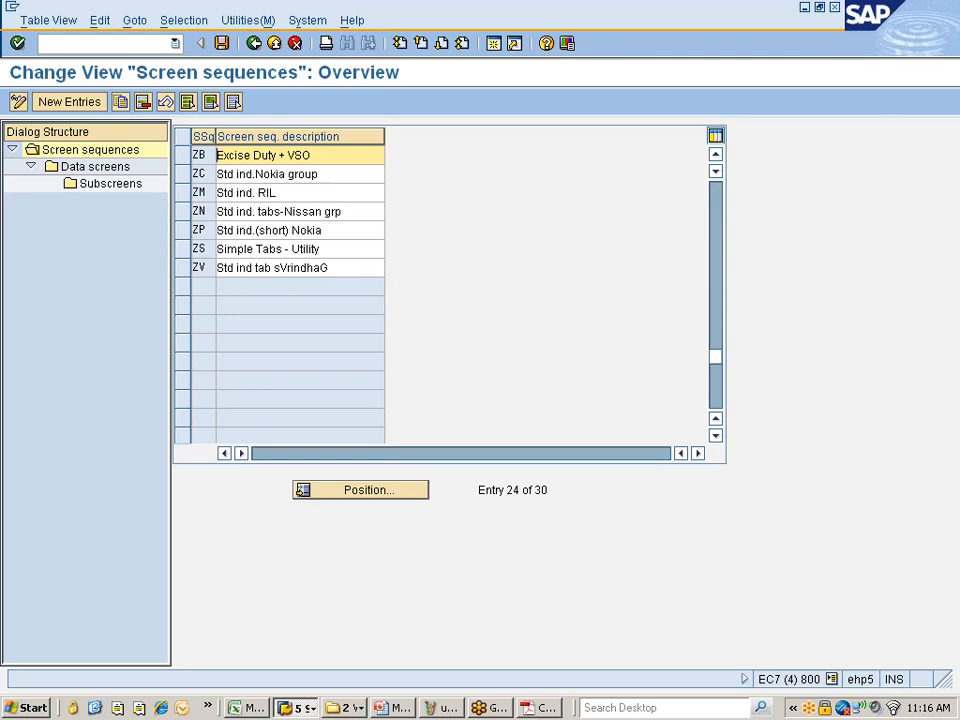
{"action": "left_click", "coordinate": [192, 212]}
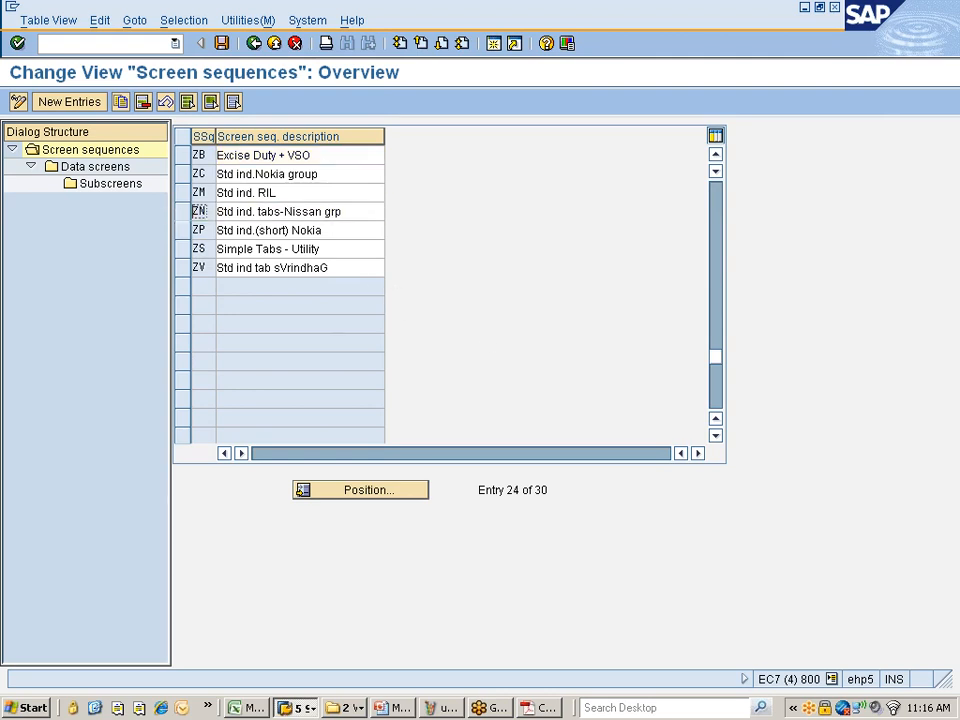
{"action": "left_click", "coordinate": [253, 45]}
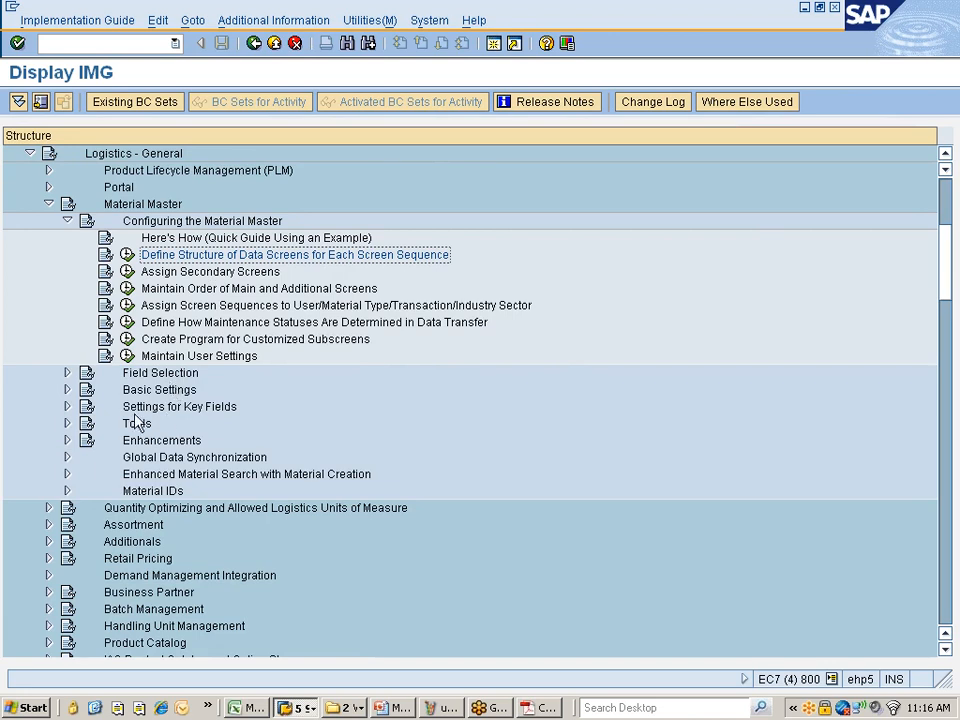
Step: In Assign Screen Sequences to User/Material Type/Transaction/Industry Sector, set the first entry's screen sequence to ZN and save
{"action": "left_click", "coordinate": [135, 391]}
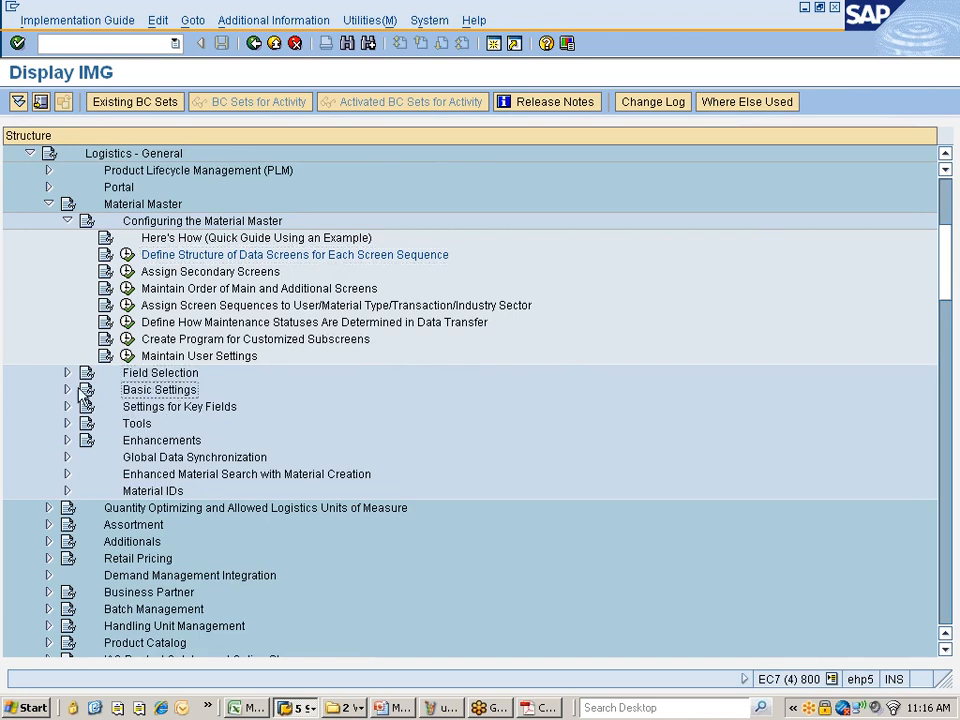
{"action": "left_click", "coordinate": [231, 309]}
{"action": "left_click", "coordinate": [127, 305]}
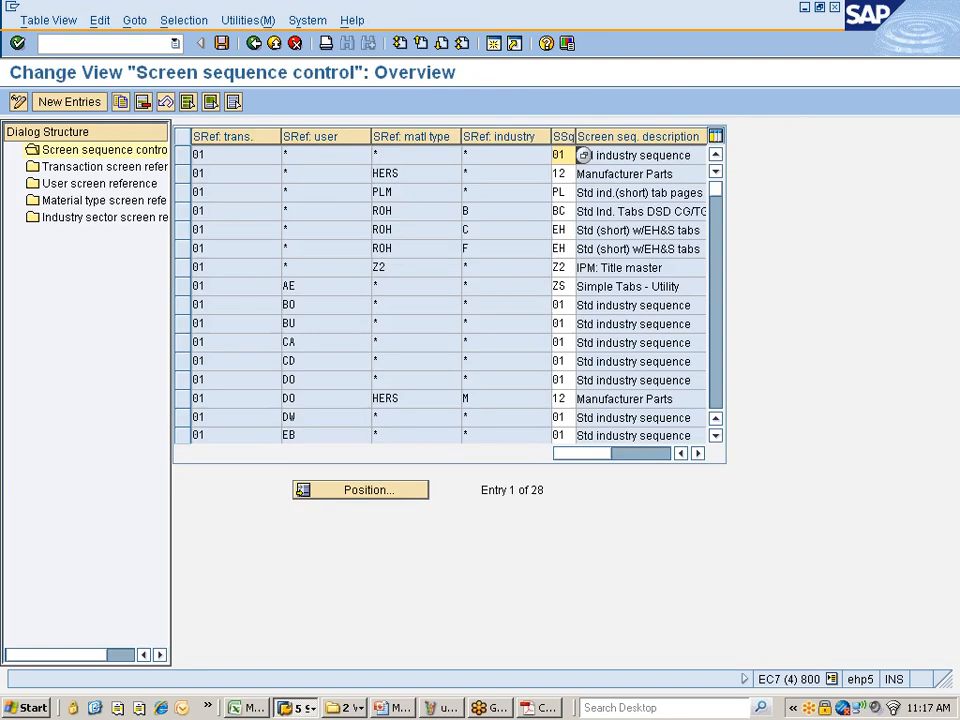
{"action": "left_click", "coordinate": [585, 157]}
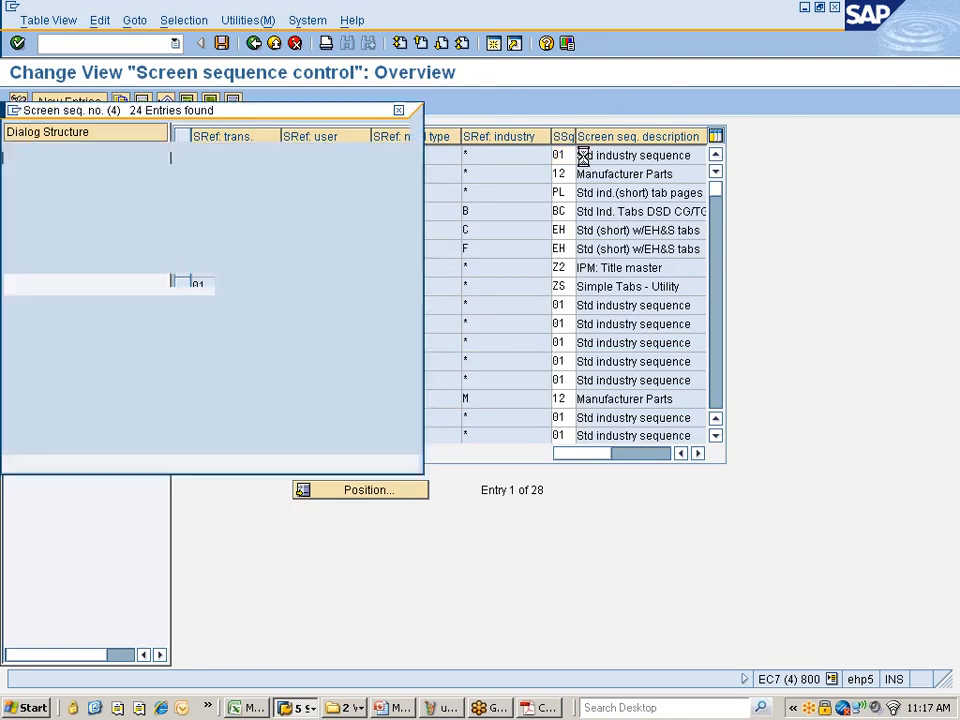
{"action": "scroll", "coordinate": [60, 380], "scroll_direction": "down", "scroll_amount": 2}
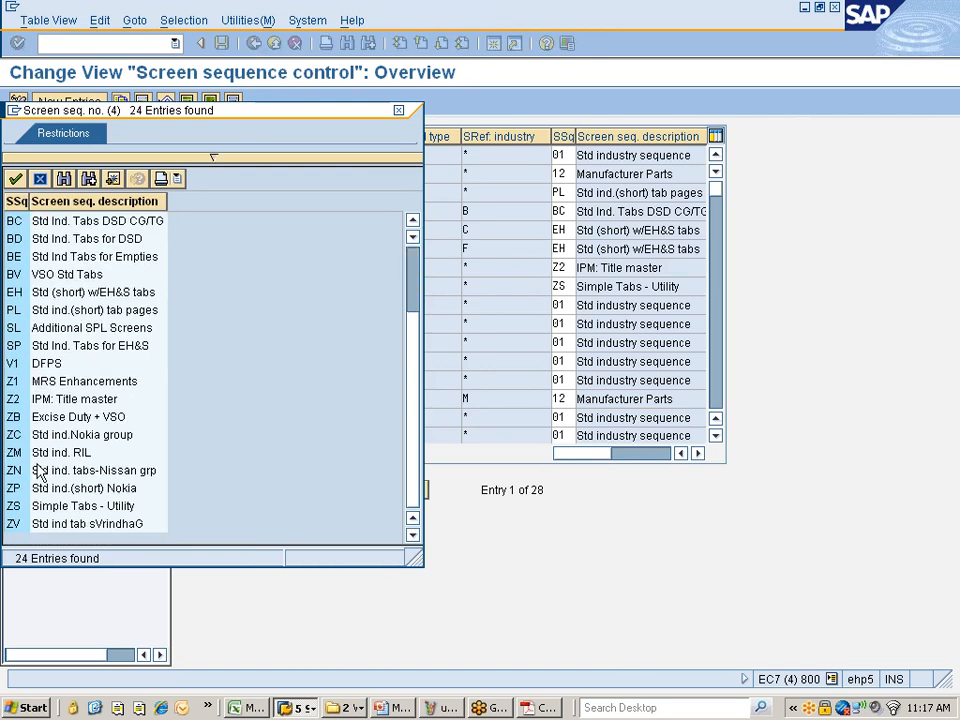
{"action": "double_click", "coordinate": [14, 472]}
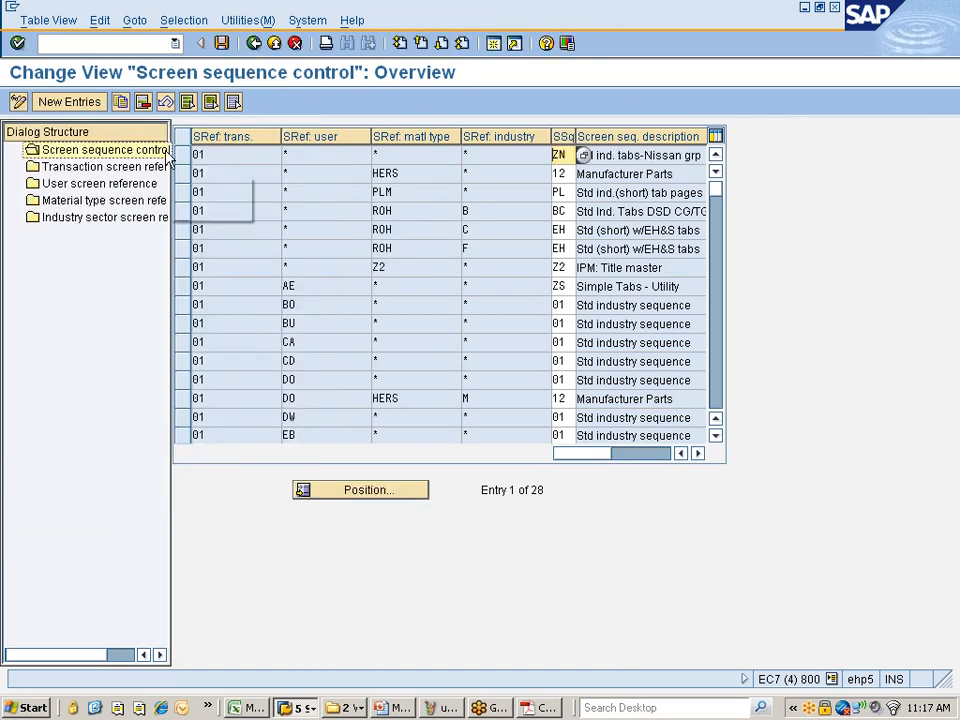
{"action": "left_click", "coordinate": [222, 43]}
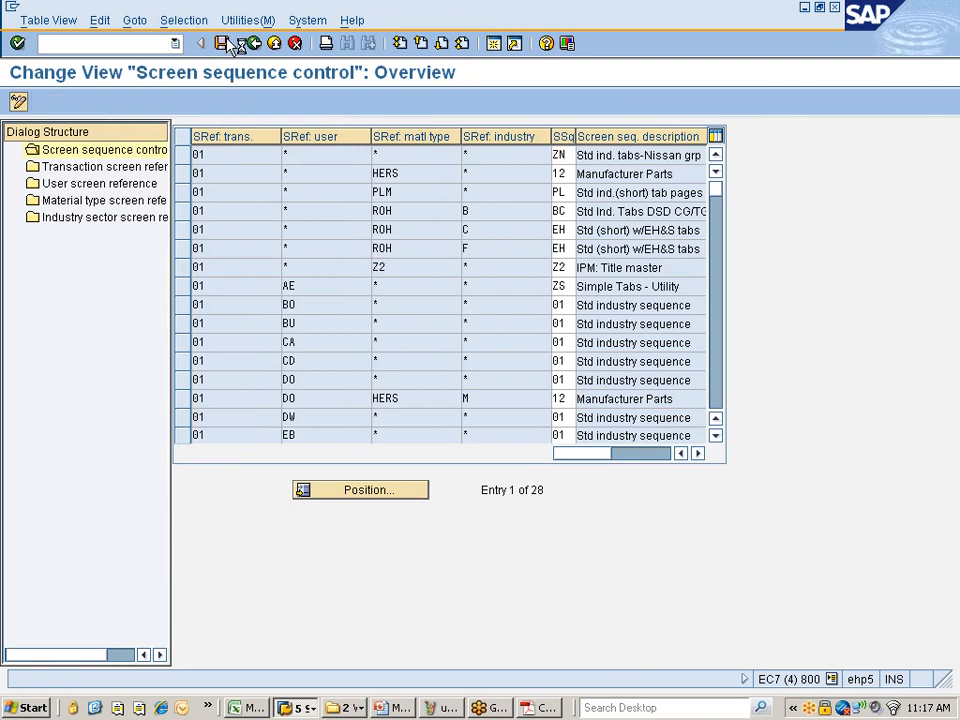
{"action": "left_click", "coordinate": [48, 293]}
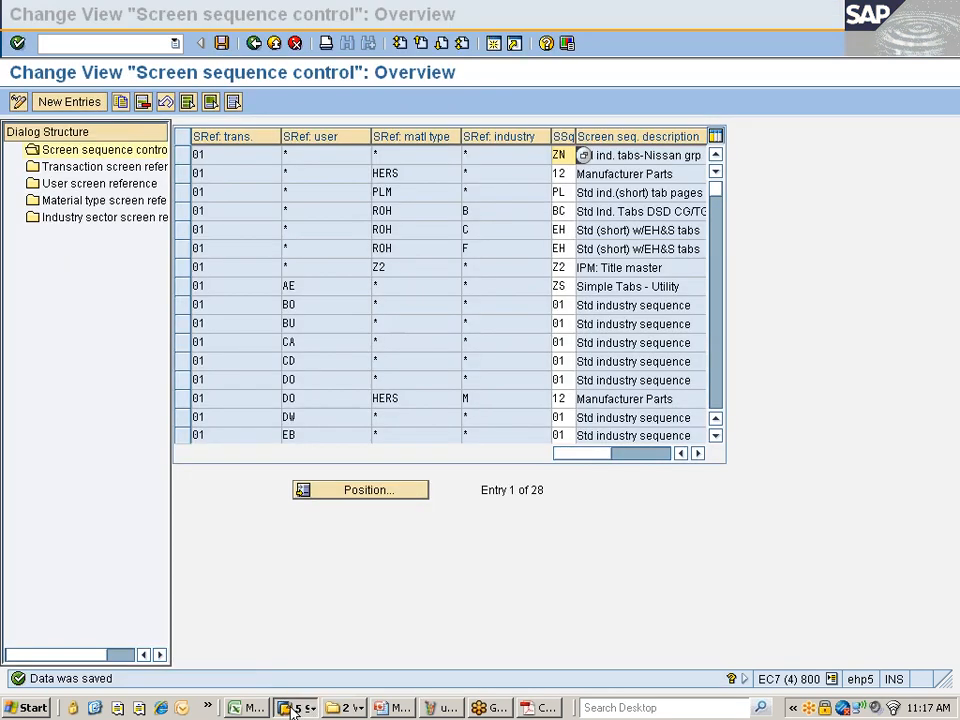
Step: Switch to the Create Material session, restart transaction MM01, and bring up the view selection for the Maint, Repair & Oper material
{"action": "left_click", "coordinate": [293, 708]}
{"action": "left_click", "coordinate": [314, 648]}
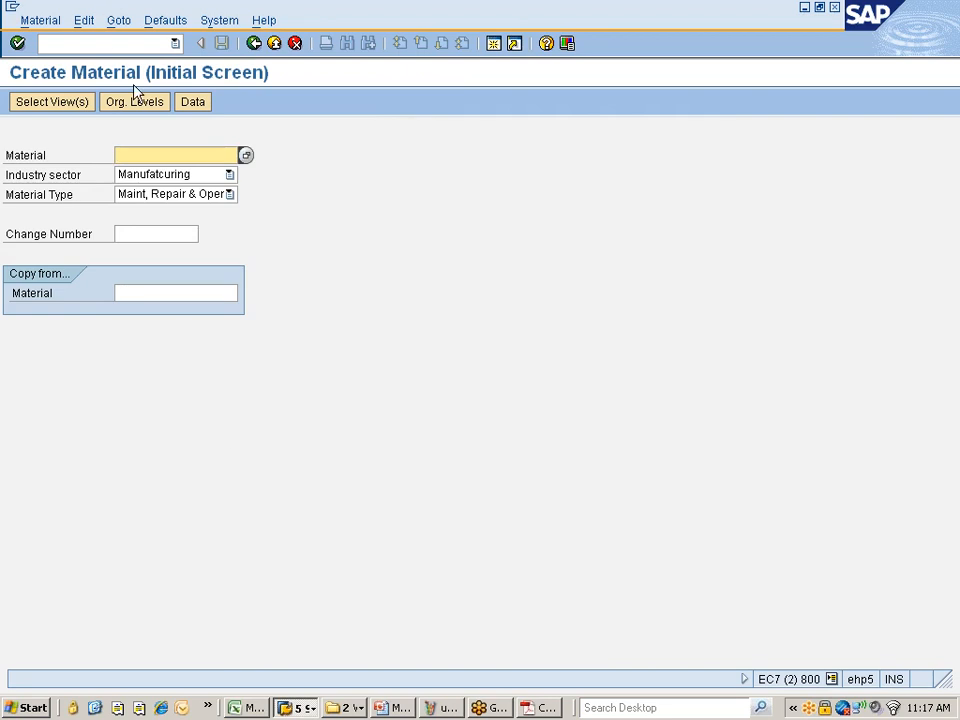
{"action": "type", "text": "/nmm0"}
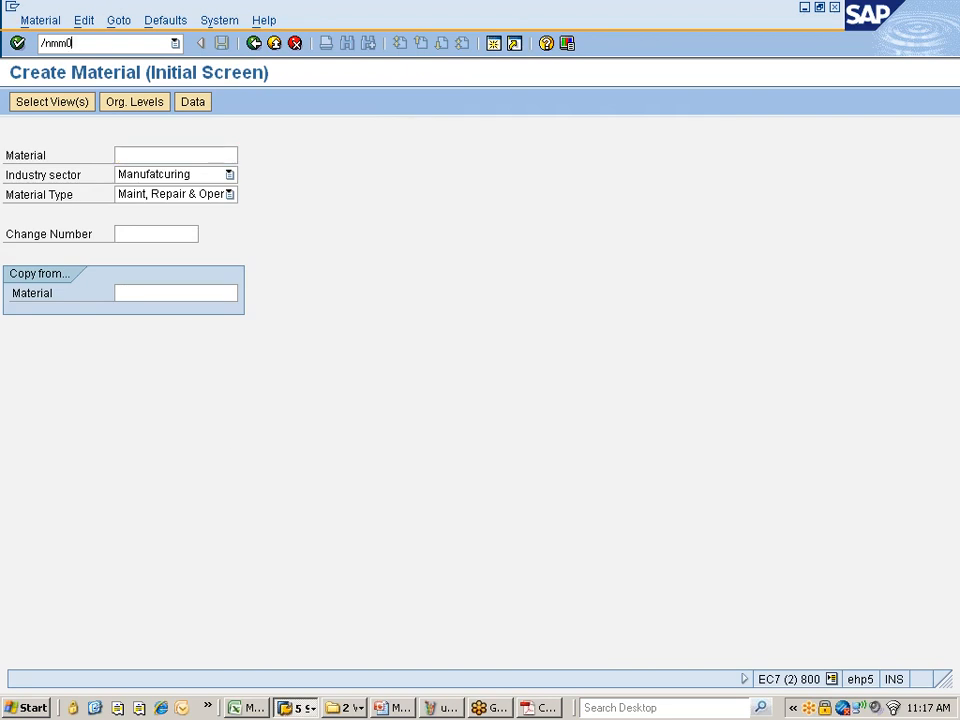
{"action": "type", "text": "1"}
{"action": "key", "text": "Return"}
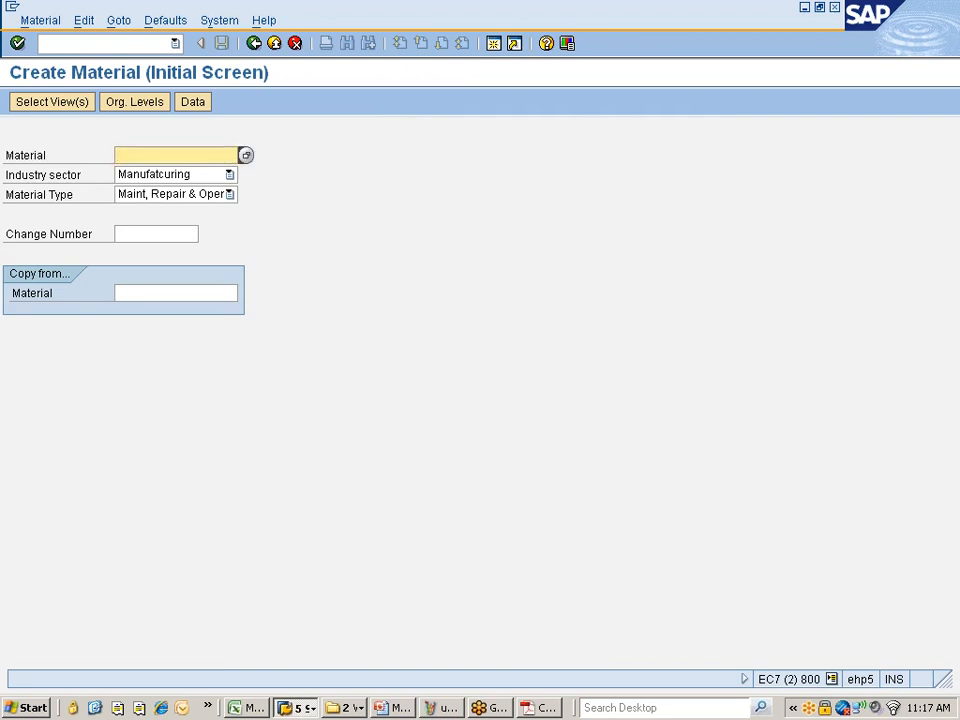
{"action": "key", "text": "Return"}
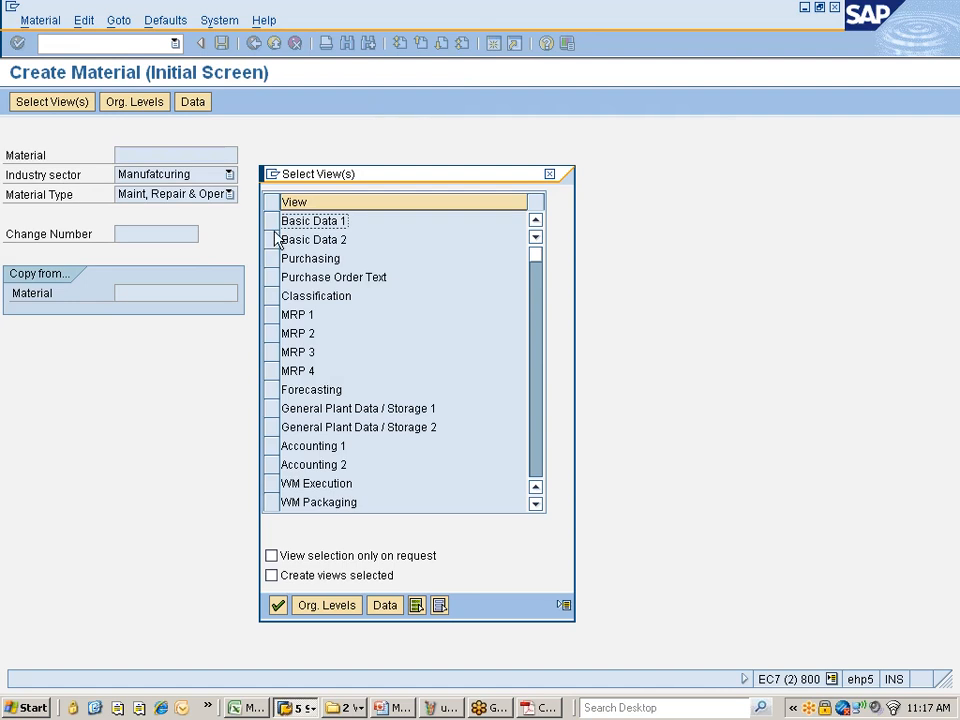
Step: Select the Basic Data 1 and 2, Purchasing, General Plant Data / Storage 1 and 2, and Accounting 1 views for plant 777C, storage location 0001
{"action": "left_click", "coordinate": [272, 222]}
{"action": "left_click", "coordinate": [272, 240]}
{"action": "left_click", "coordinate": [272, 258]}
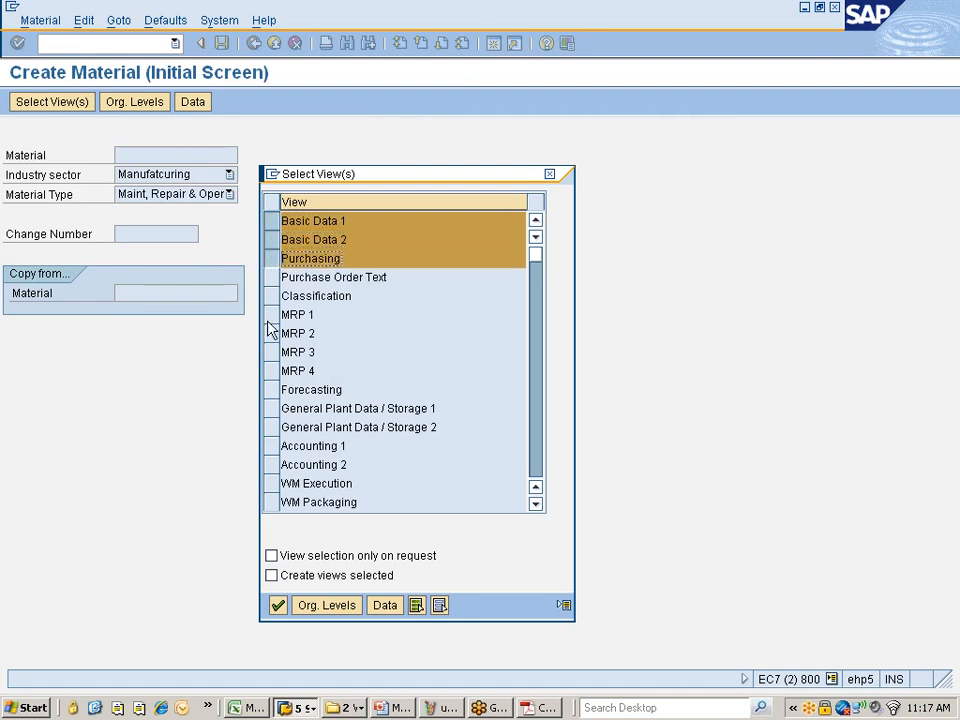
{"action": "left_click", "coordinate": [272, 409]}
{"action": "left_click", "coordinate": [272, 428]}
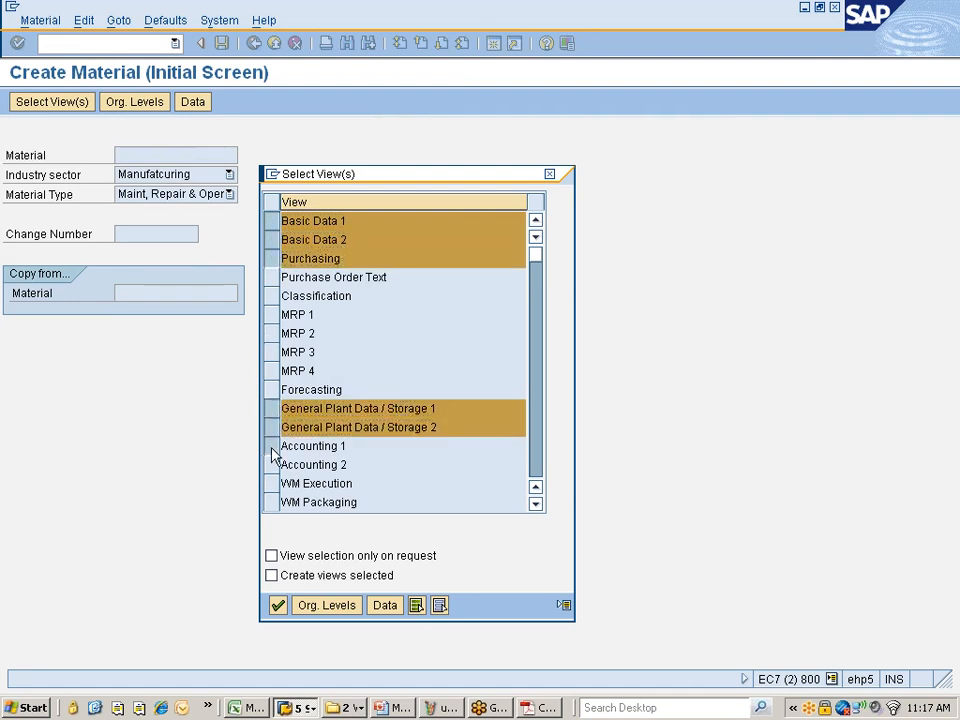
{"action": "left_click", "coordinate": [272, 446]}
{"action": "key", "text": "Return"}
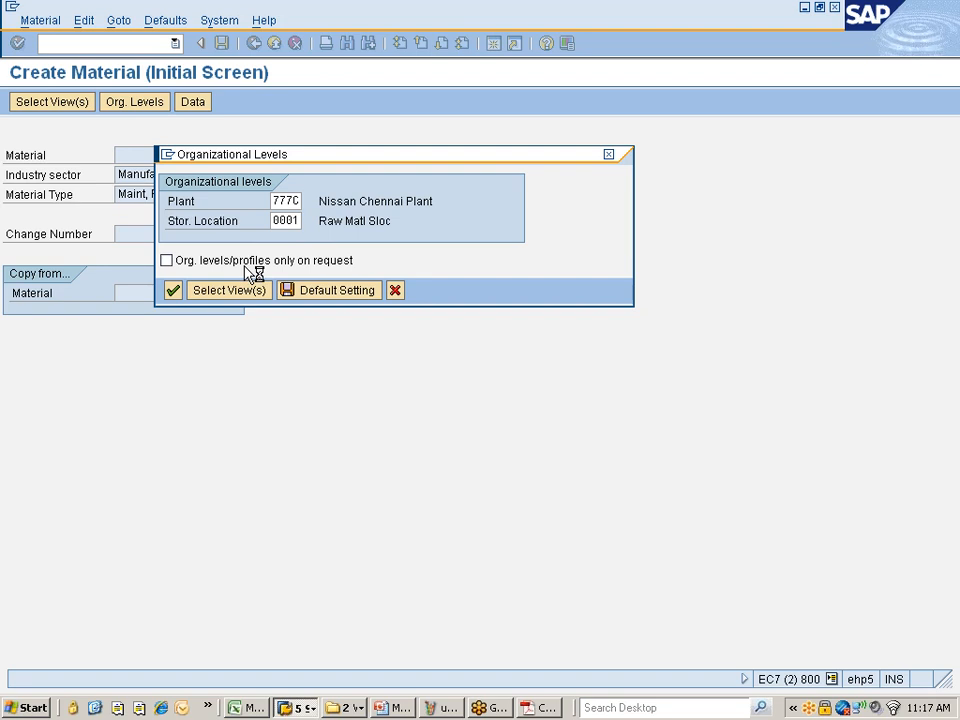
Step: Fill in Basic Data 1 with description "demo matl for pricing proc", base unit of measure EA and material group 00101
{"action": "type", "text": "de"}
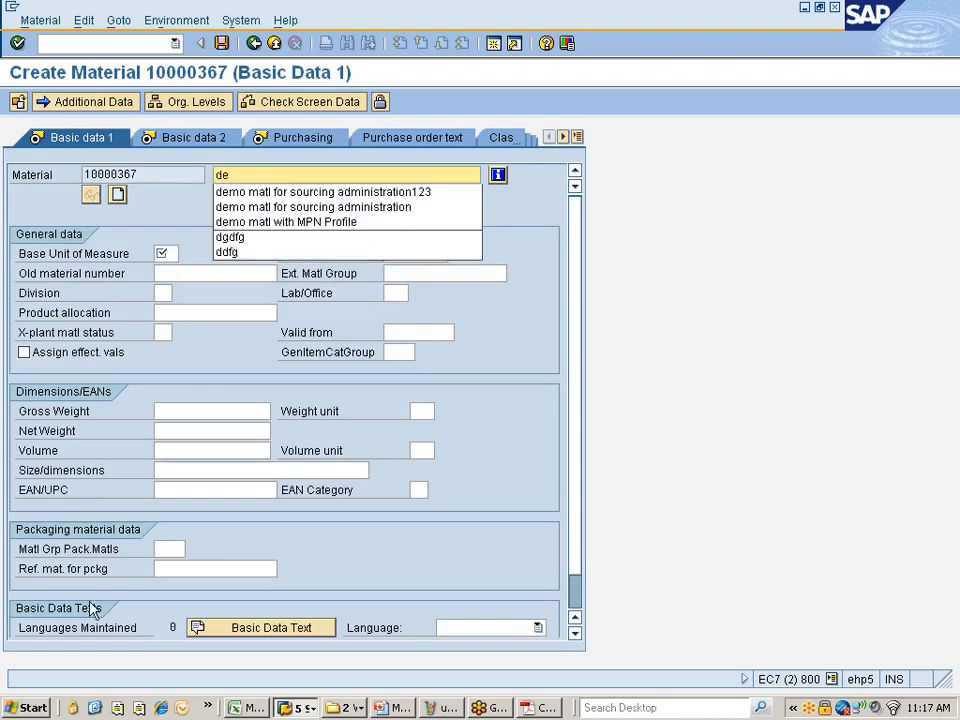
{"action": "type", "text": "mo matl for pr"}
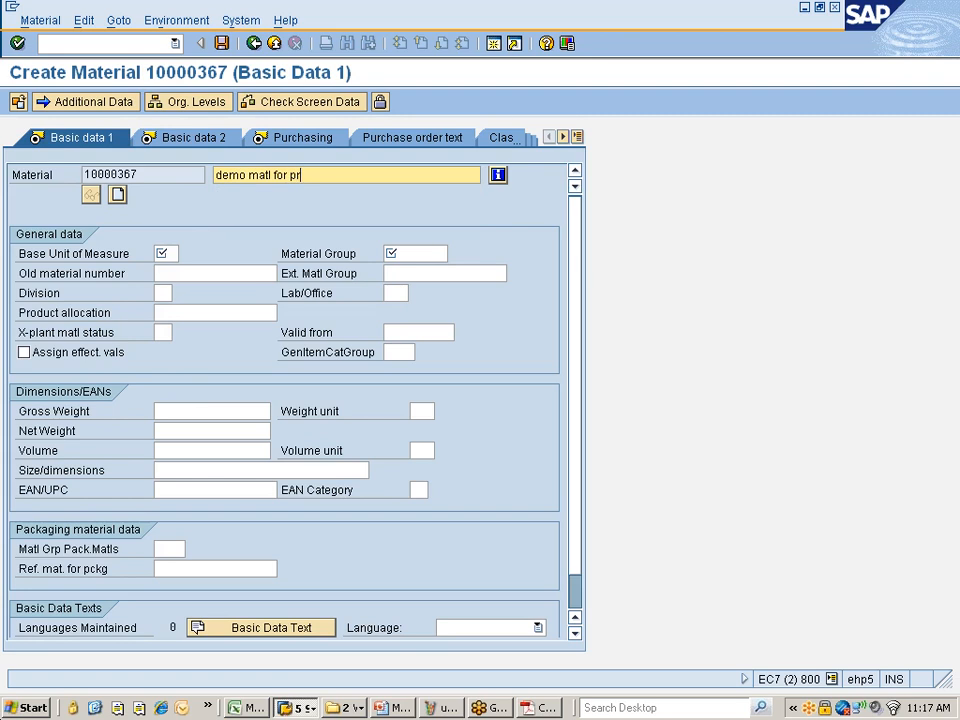
{"action": "type", "text": "icing pro"}
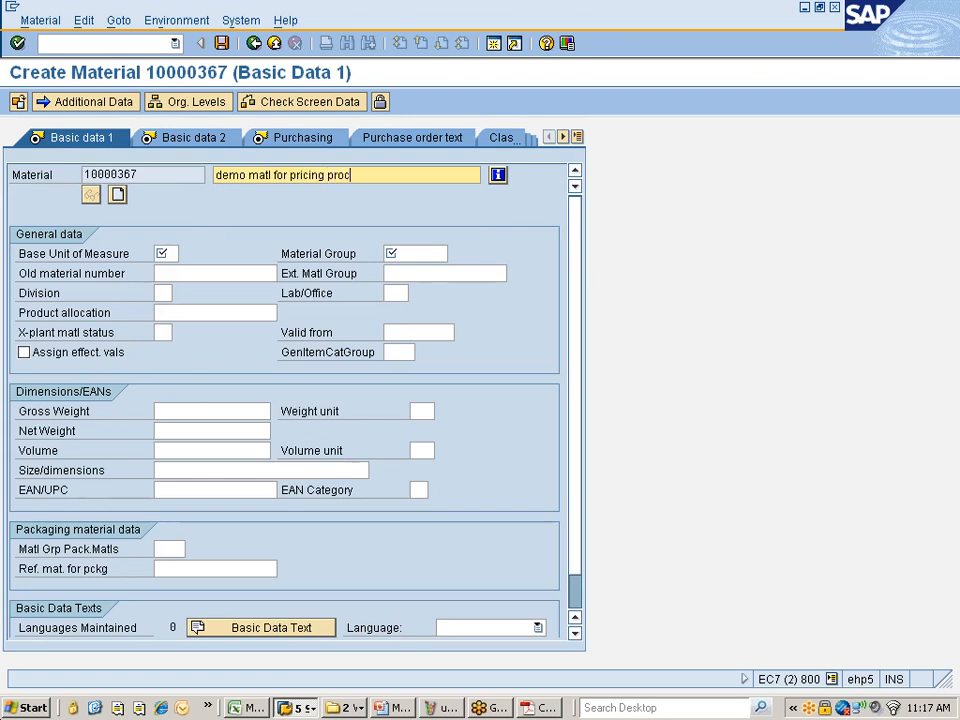
{"action": "type", "text": "c"}
{"action": "left_click", "coordinate": [168, 254]}
{"action": "type", "text": "ea"}
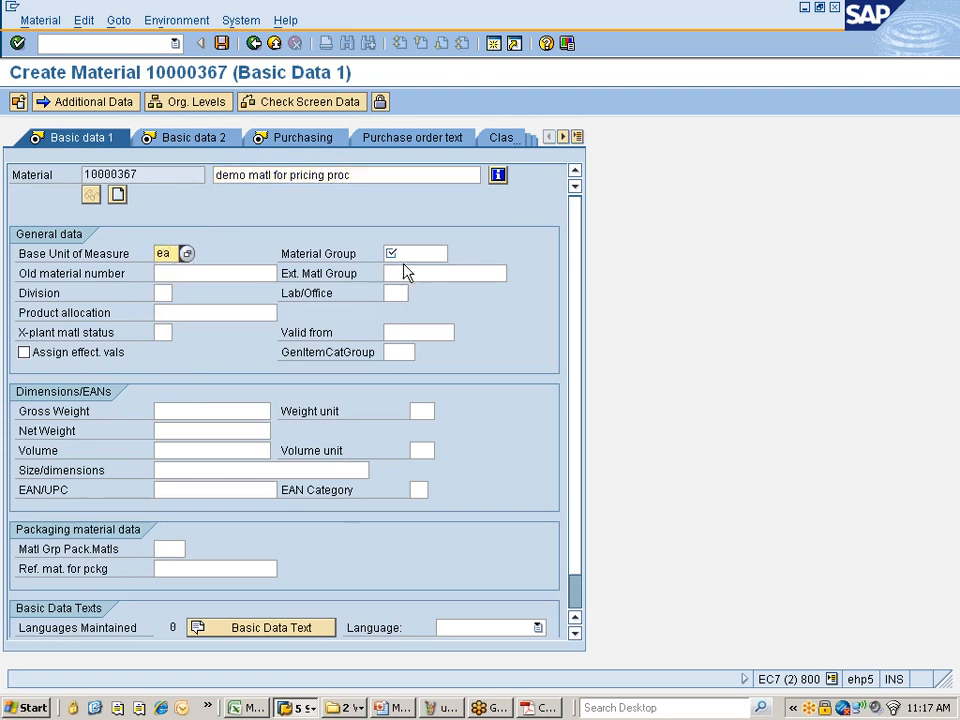
{"action": "left_click", "coordinate": [402, 254]}
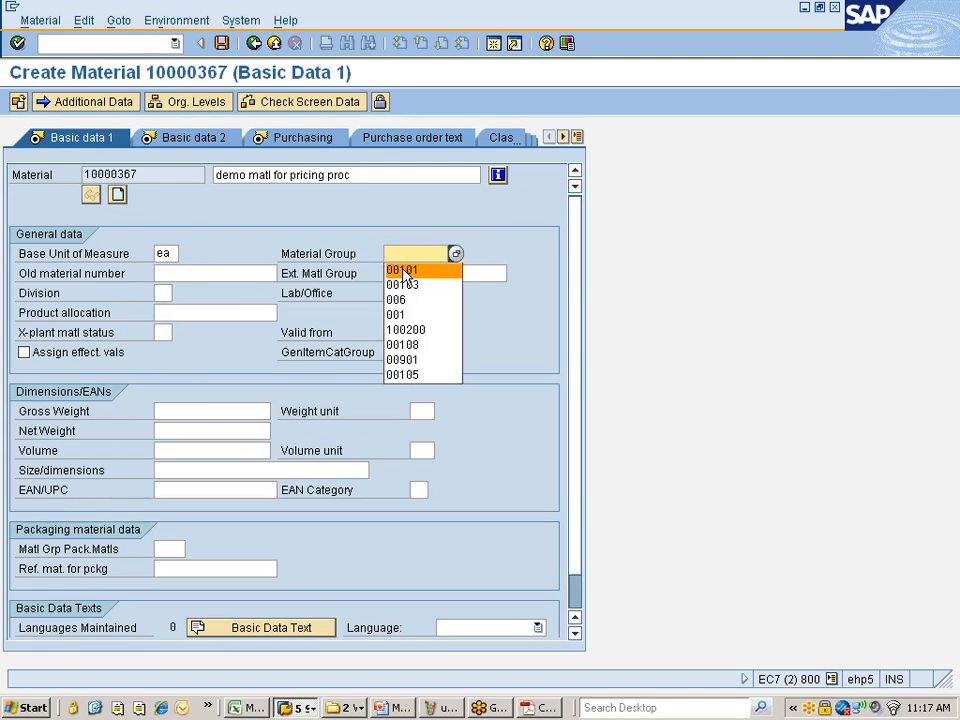
{"action": "left_click", "coordinate": [405, 270]}
Step: Pass Basic Data 2 and fill in the Purchasing view with purchasing group NIS, purchasing value key ZN and GR processing time 1 day
{"action": "left_click", "coordinate": [192, 137]}
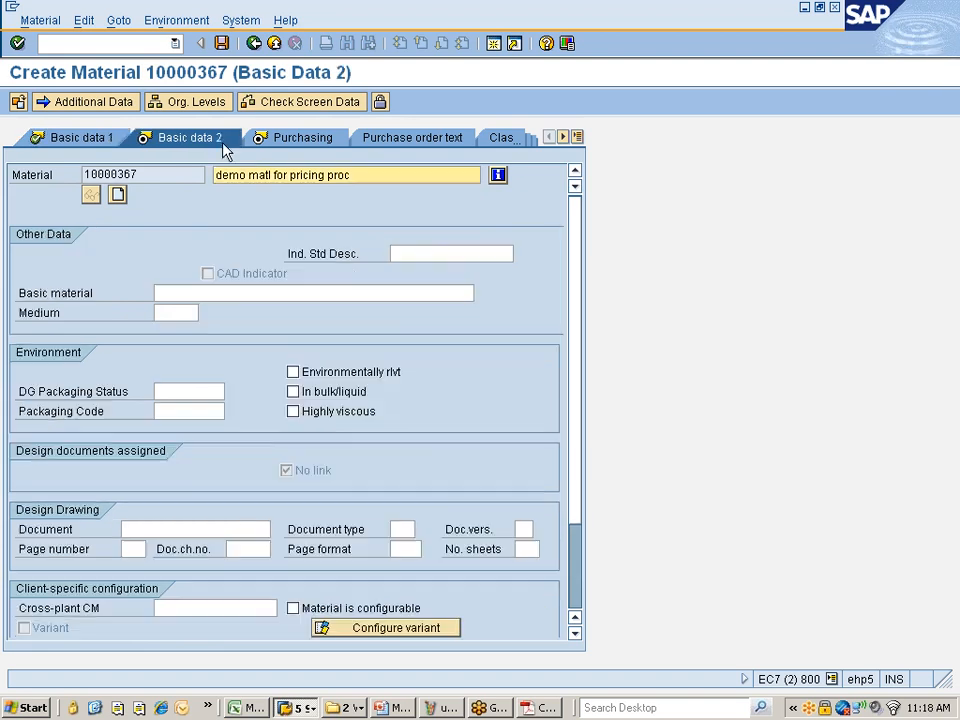
{"action": "key", "text": "Return"}
{"action": "left_click", "coordinate": [165, 292]}
{"action": "left_click", "coordinate": [173, 308]}
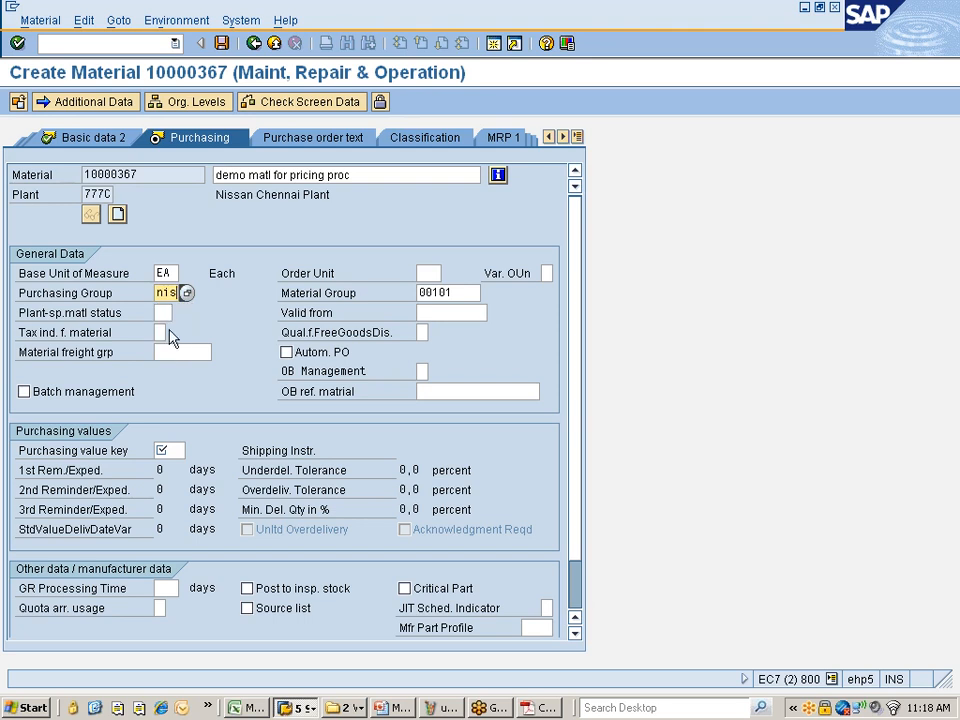
{"action": "left_click", "coordinate": [170, 451]}
{"action": "left_click", "coordinate": [170, 467]}
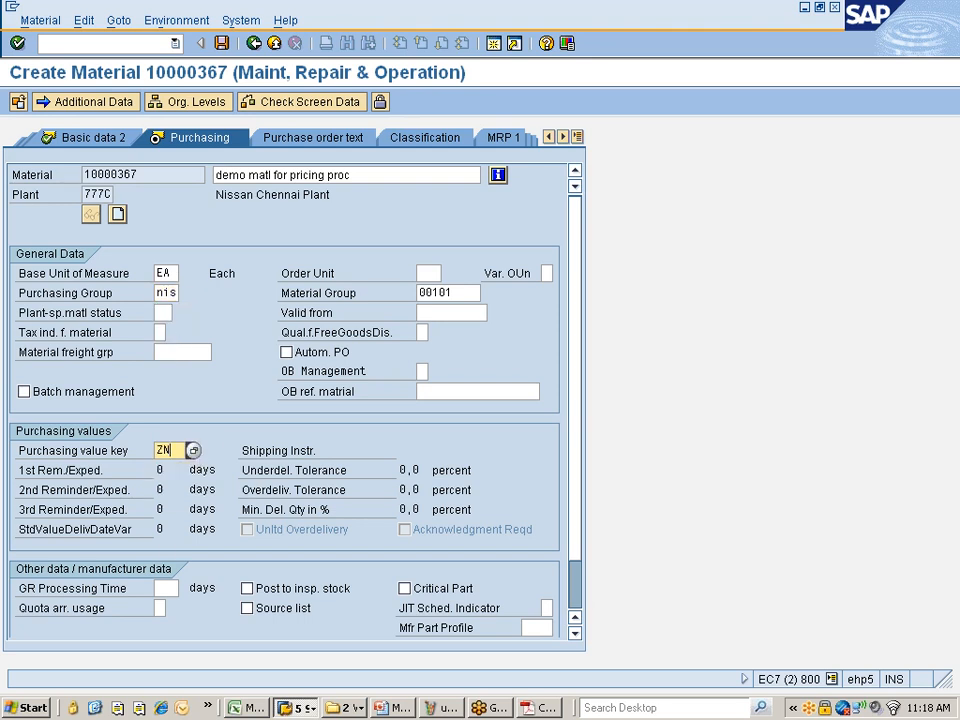
{"action": "left_click", "coordinate": [167, 589]}
{"action": "left_click", "coordinate": [167, 605]}
{"action": "key", "text": "Return"}
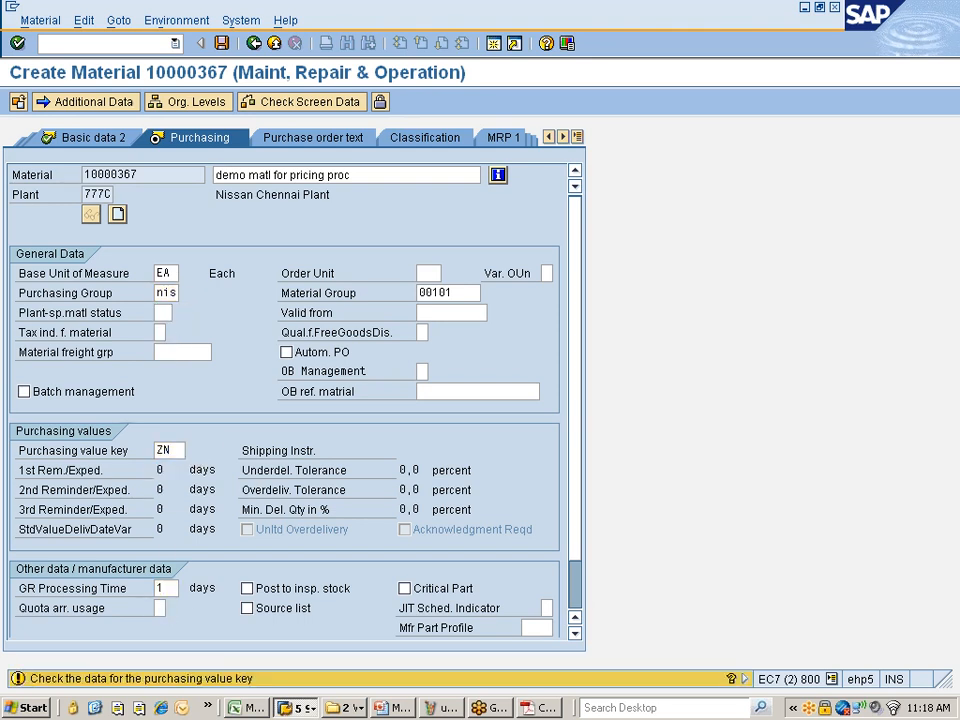
{"action": "key", "text": "Return"}
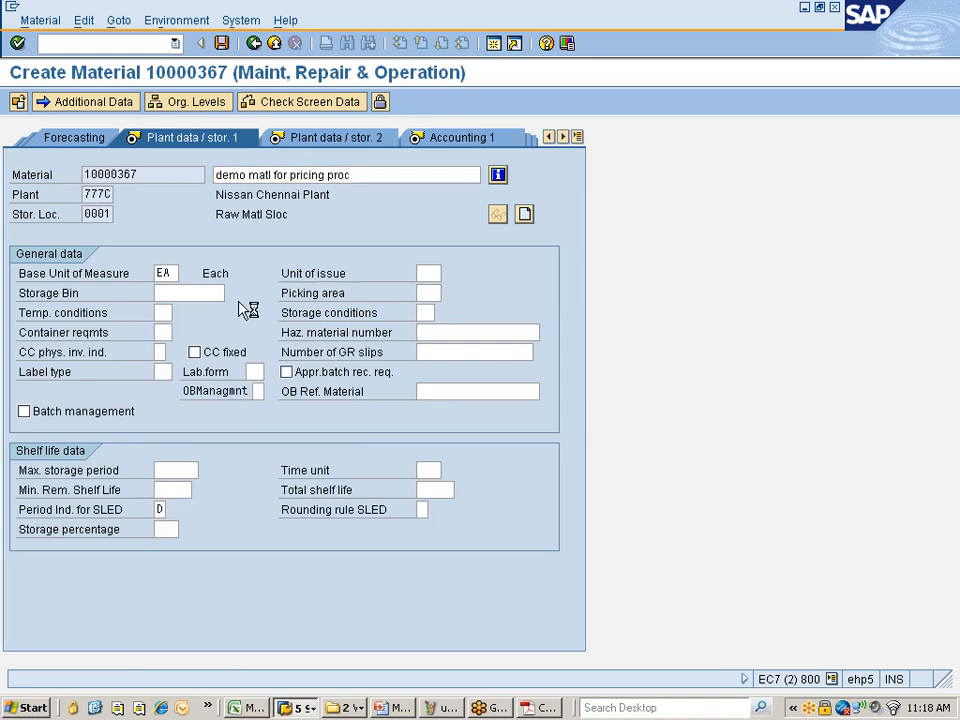
Step: In the Accounting 1 view, set valuation class 3000 and moving price 100, and save the new material
{"action": "key", "text": "Return"}
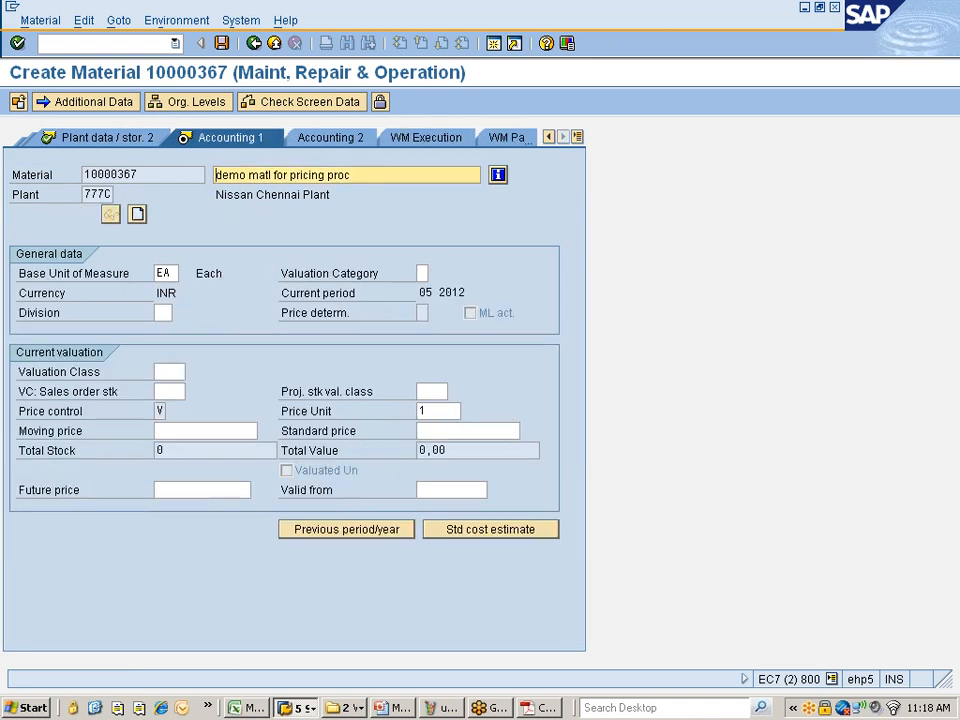
{"action": "left_click", "coordinate": [170, 371]}
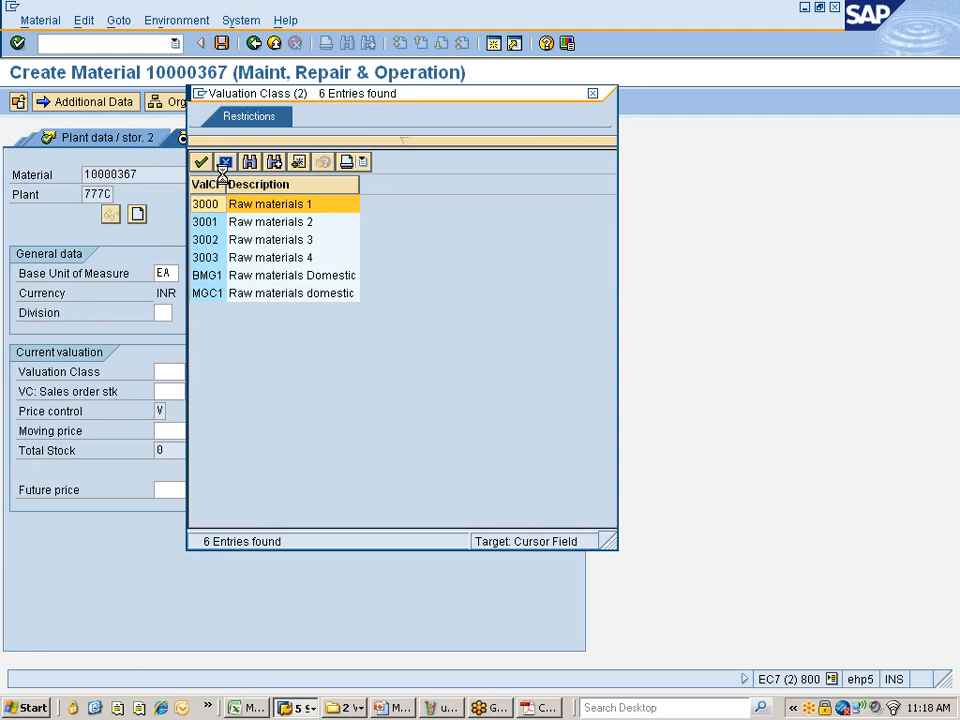
{"action": "double_click", "coordinate": [212, 208]}
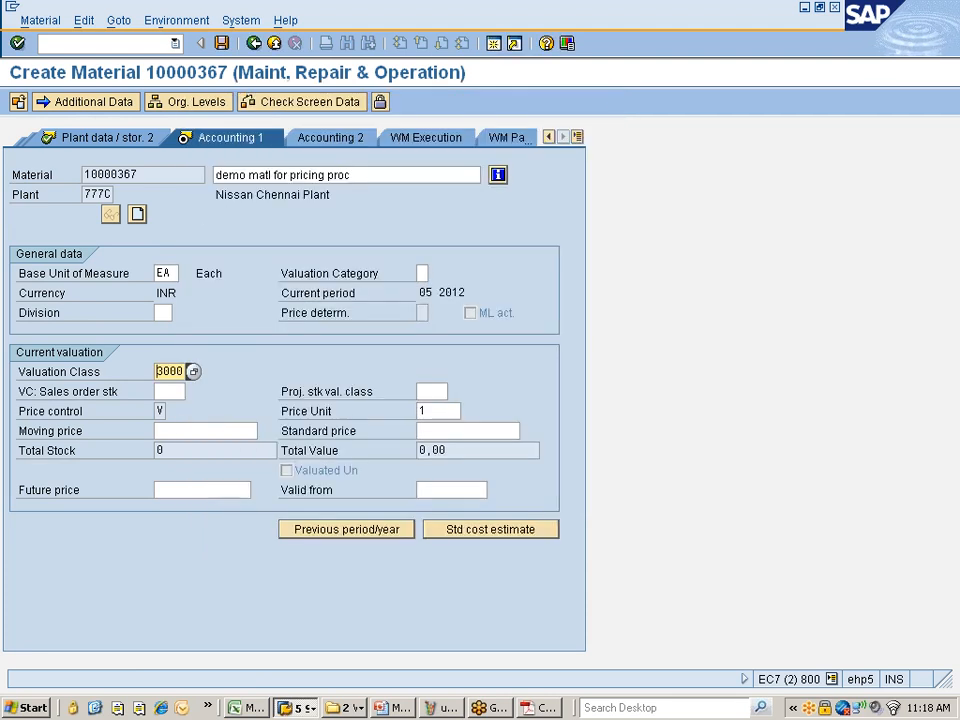
{"action": "left_click", "coordinate": [175, 430]}
{"action": "type", "text": "100"}
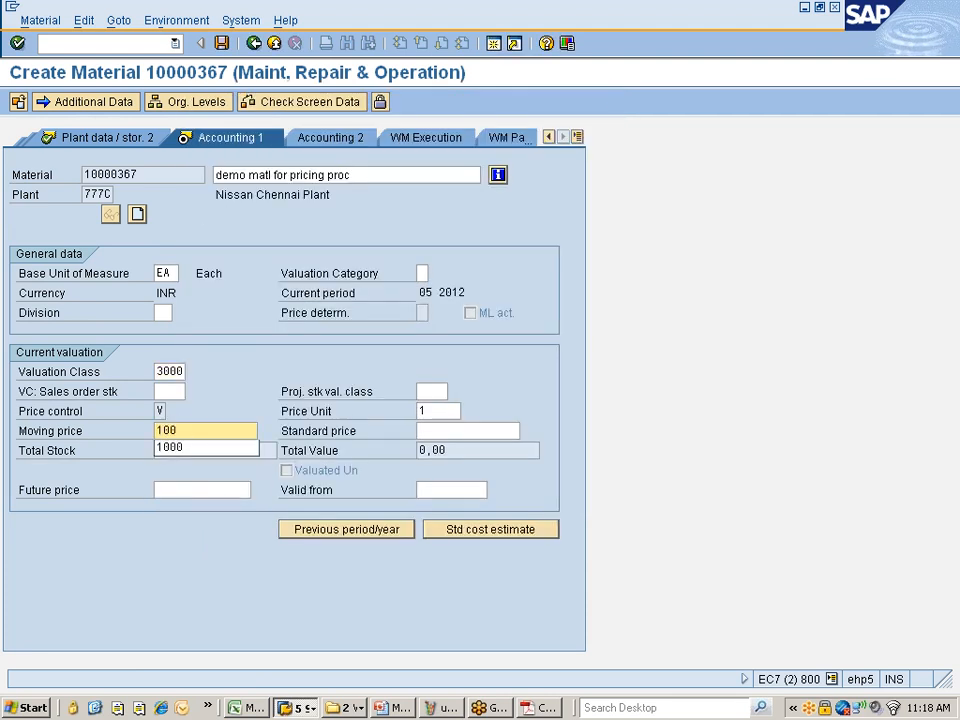
{"action": "key", "text": "Return"}
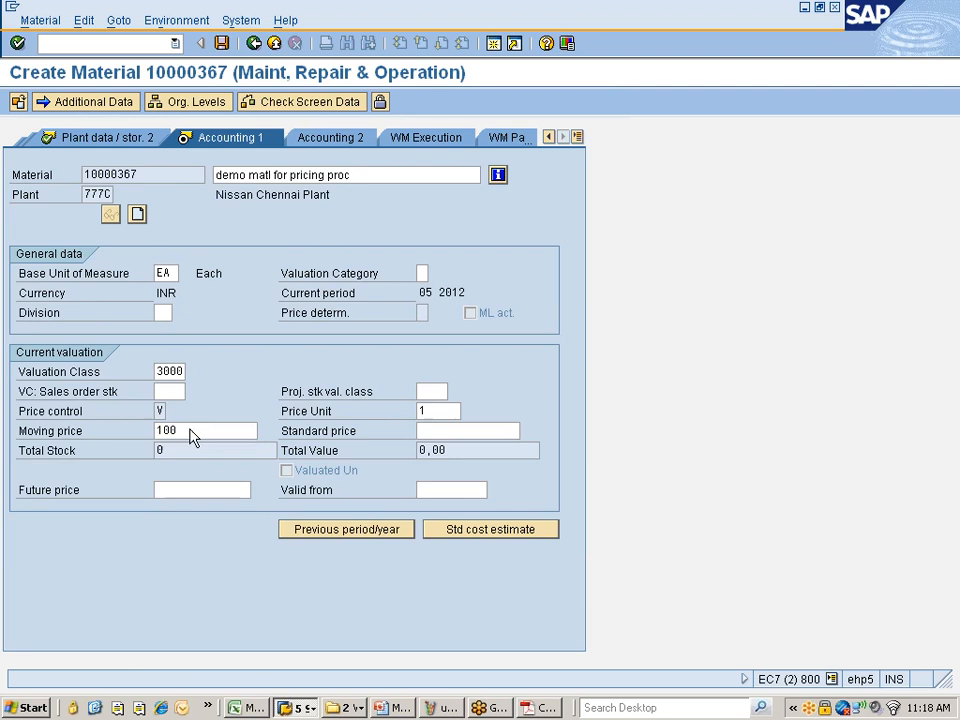
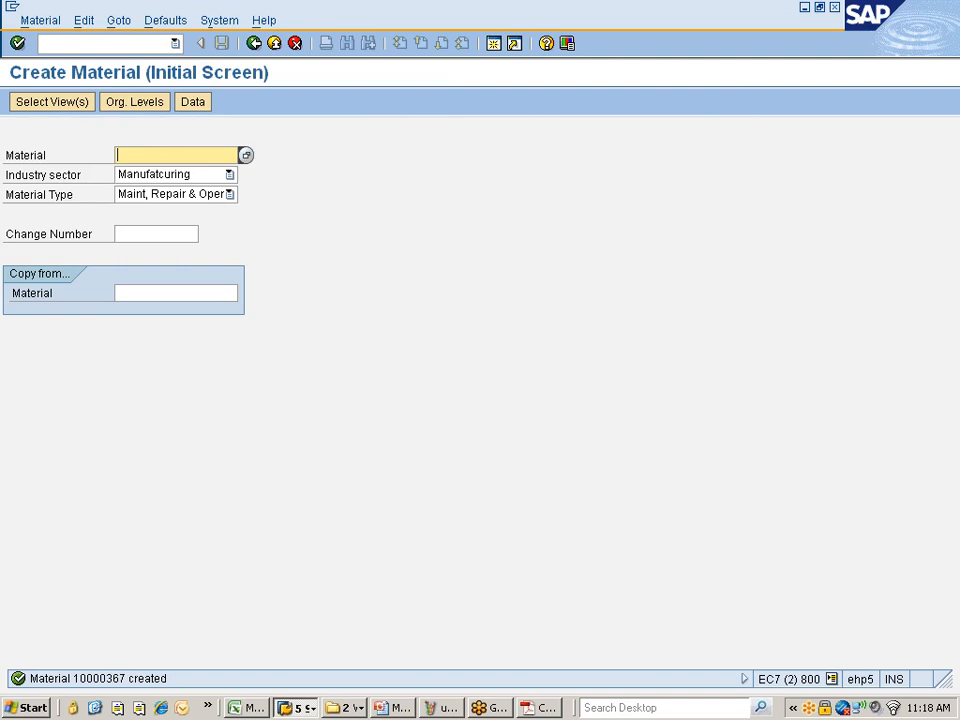
Step: Start creating an info record for the new material in purchasing organization 777C and pick the Radhika Grp vendor from the vendor search
{"action": "left_click", "coordinate": [45, 43]}
{"action": "type", "text": "/n"}
{"action": "key", "text": "Return"}
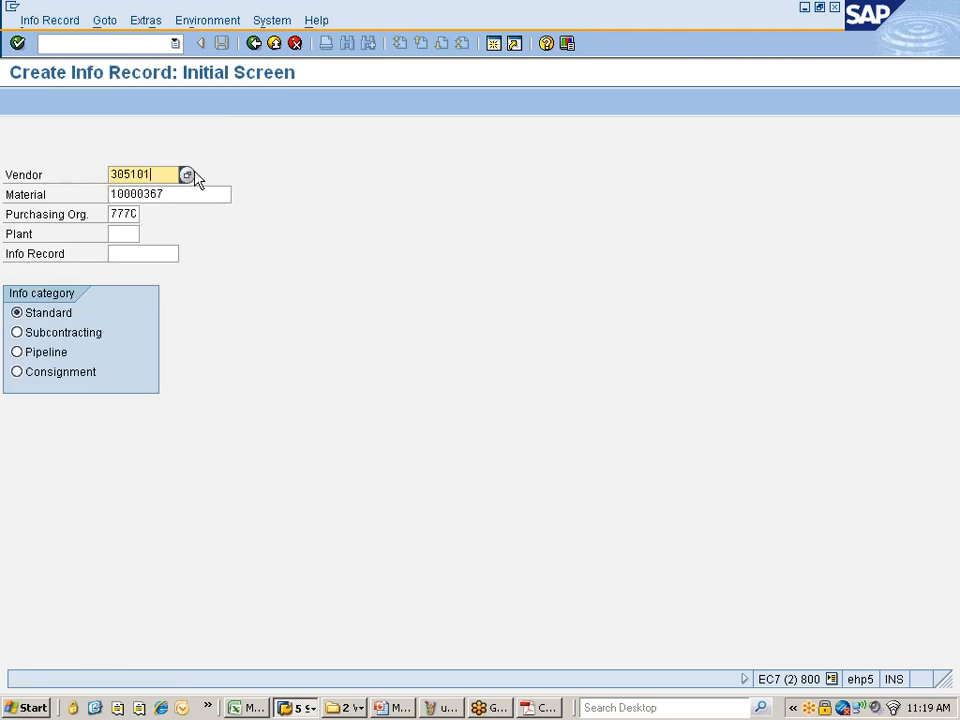
{"action": "key", "text": "Return"}
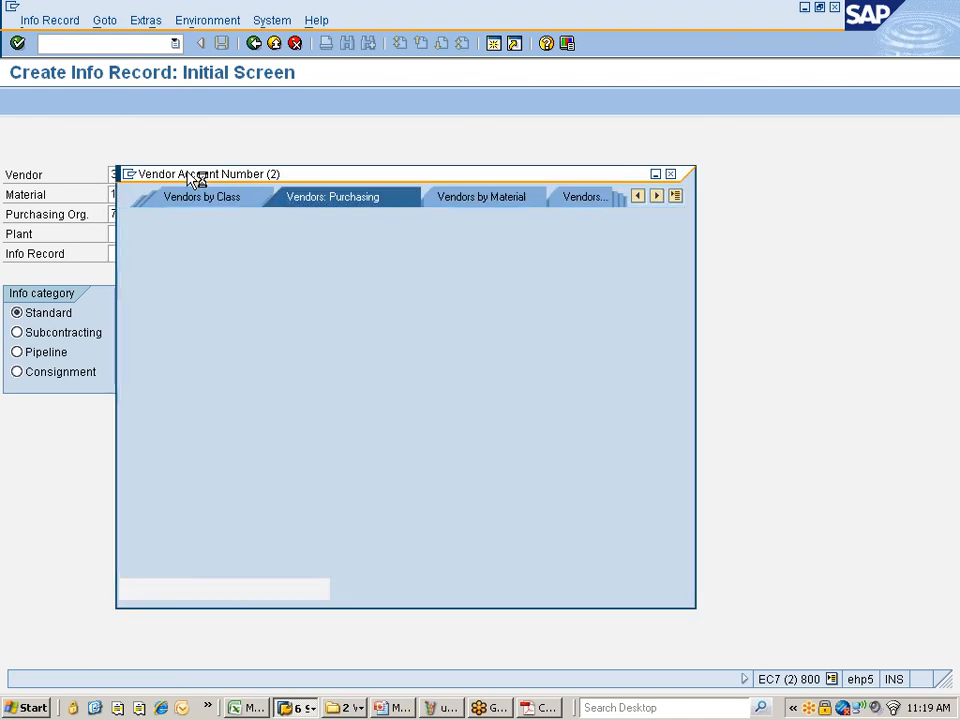
{"action": "key", "text": "Return"}
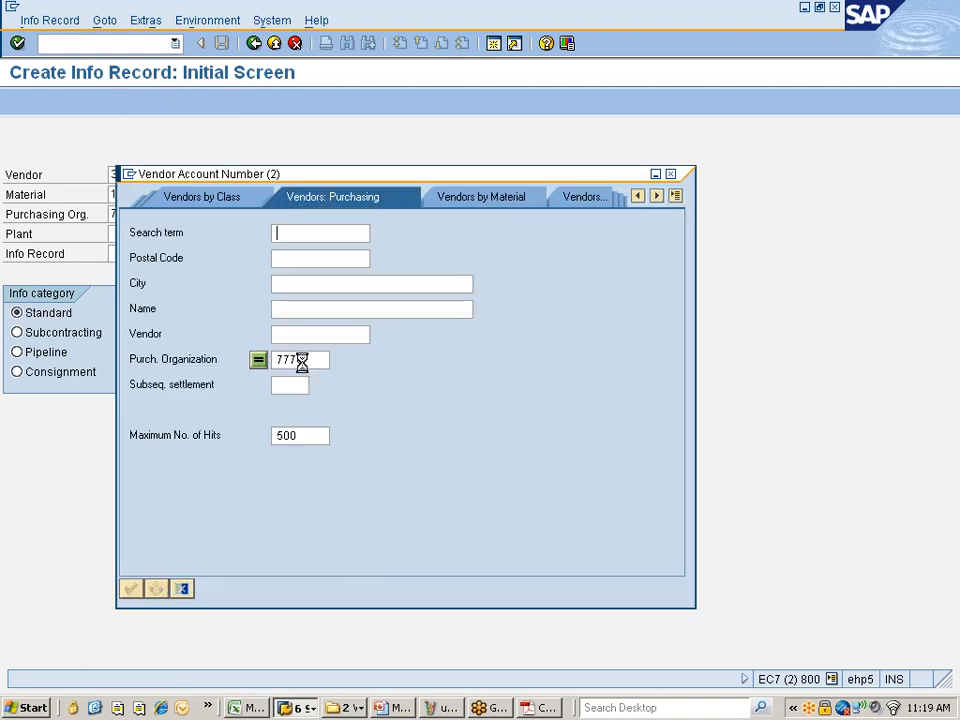
{"action": "double_click", "coordinate": [461, 120]}
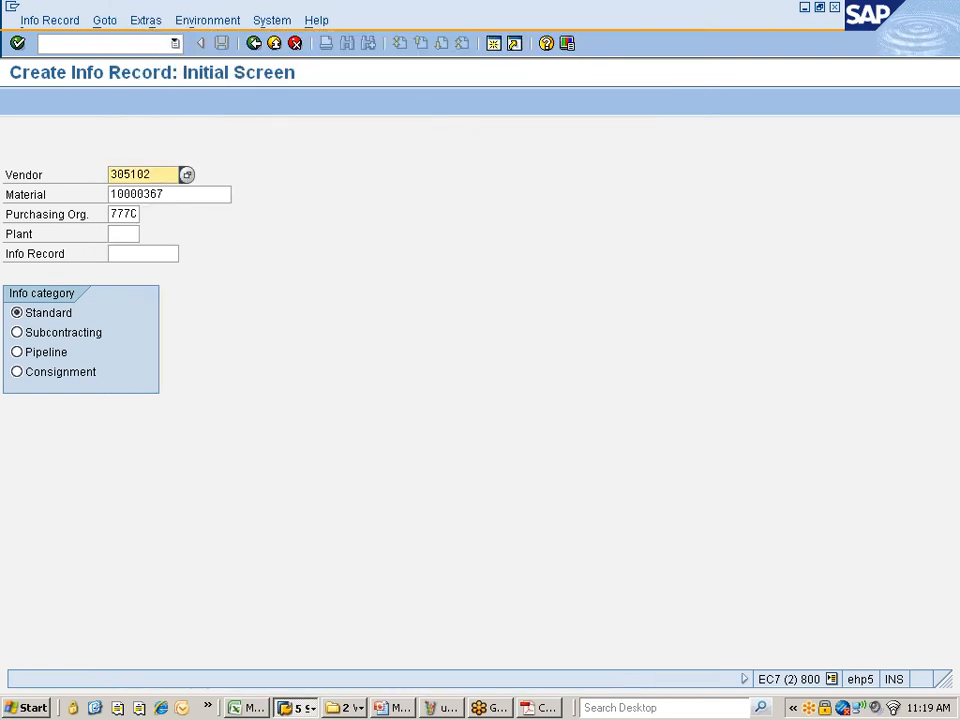
Step: Check the pricing schema diagram in Paint, return to SAP, and set the info record's plant to 777C, continuing to the general data
{"action": "left_click", "coordinate": [163, 194]}
{"action": "left_click", "coordinate": [116, 214]}
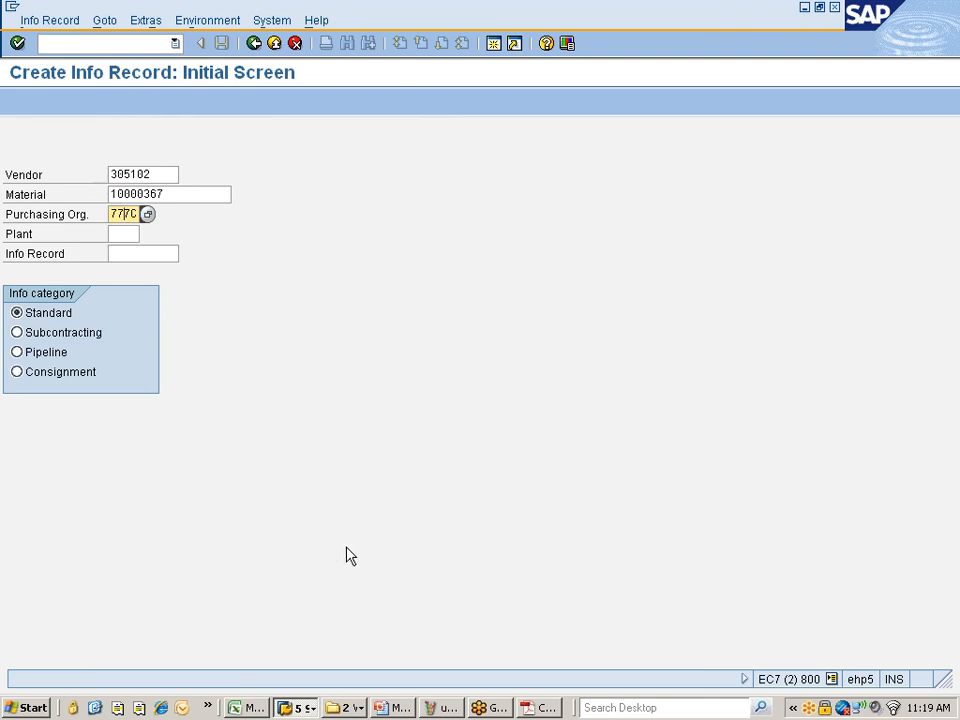
{"action": "left_click", "coordinate": [432, 707]}
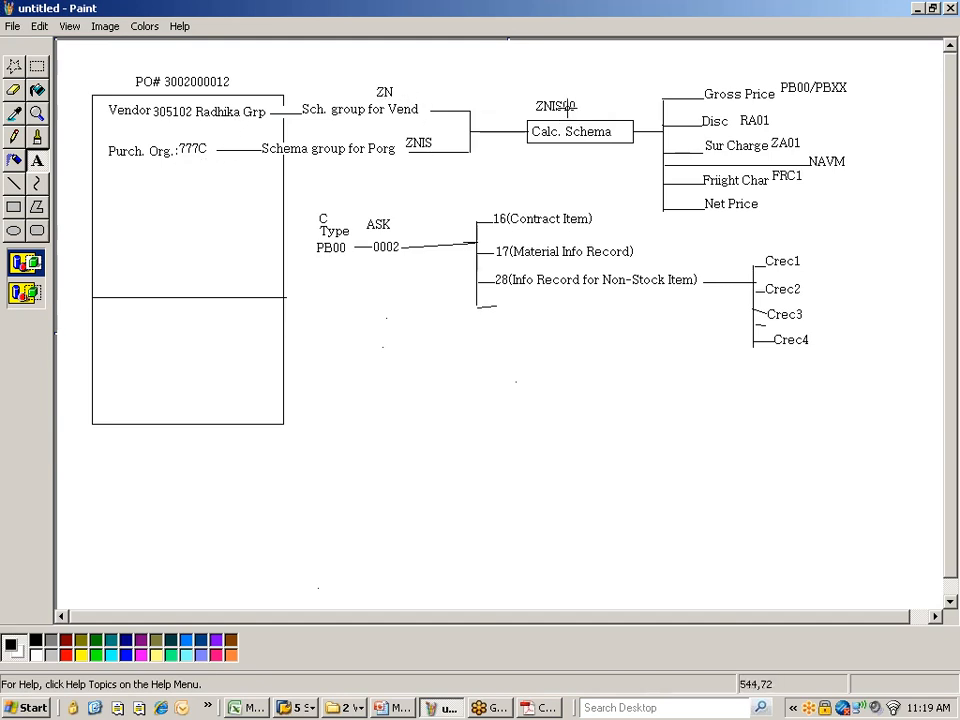
{"action": "key", "text": "alt+Tab"}
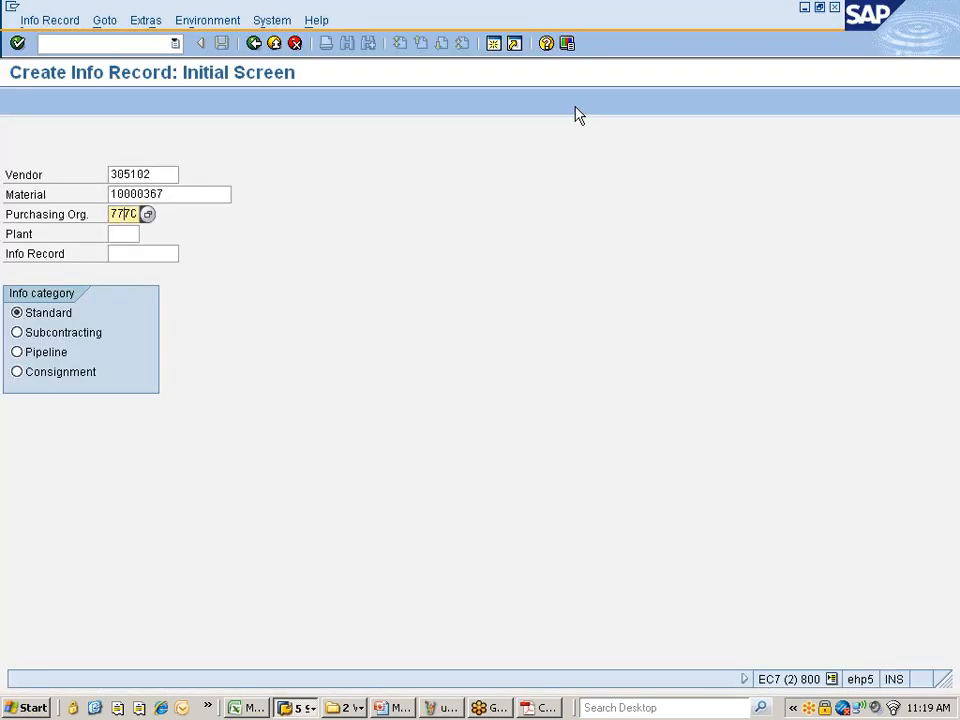
{"action": "key", "text": "Tab"}
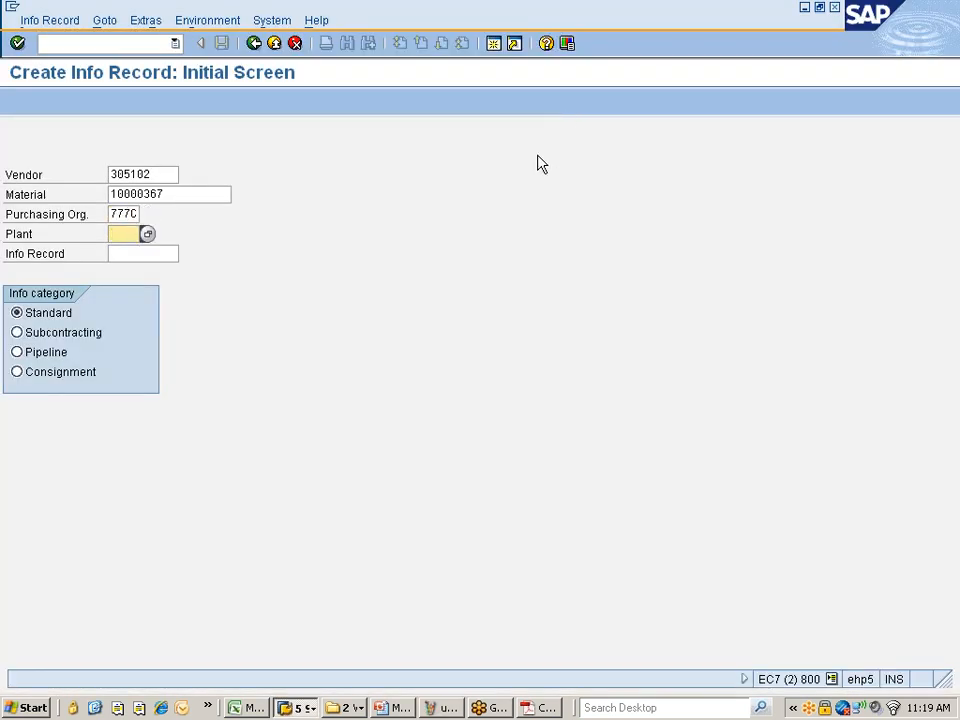
{"action": "type", "text": "777C"}
{"action": "key", "text": "Return"}
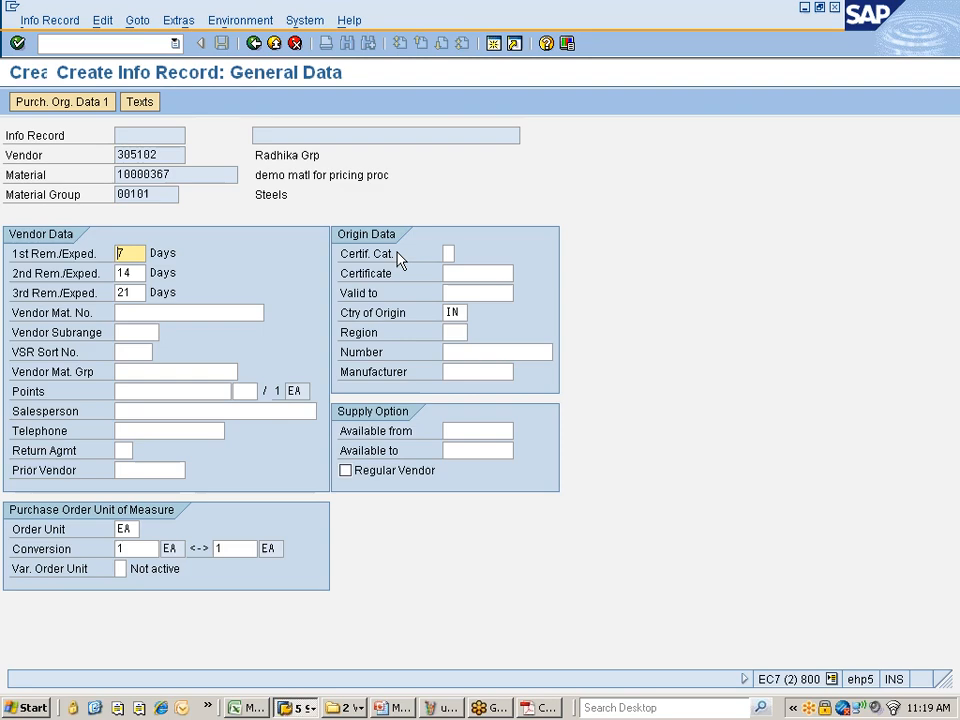
Step: In Purch. Organization Data 1 of the info record, set the standard quantity to 100 EA and the net price to 100 INR
{"action": "left_click", "coordinate": [397, 253]}
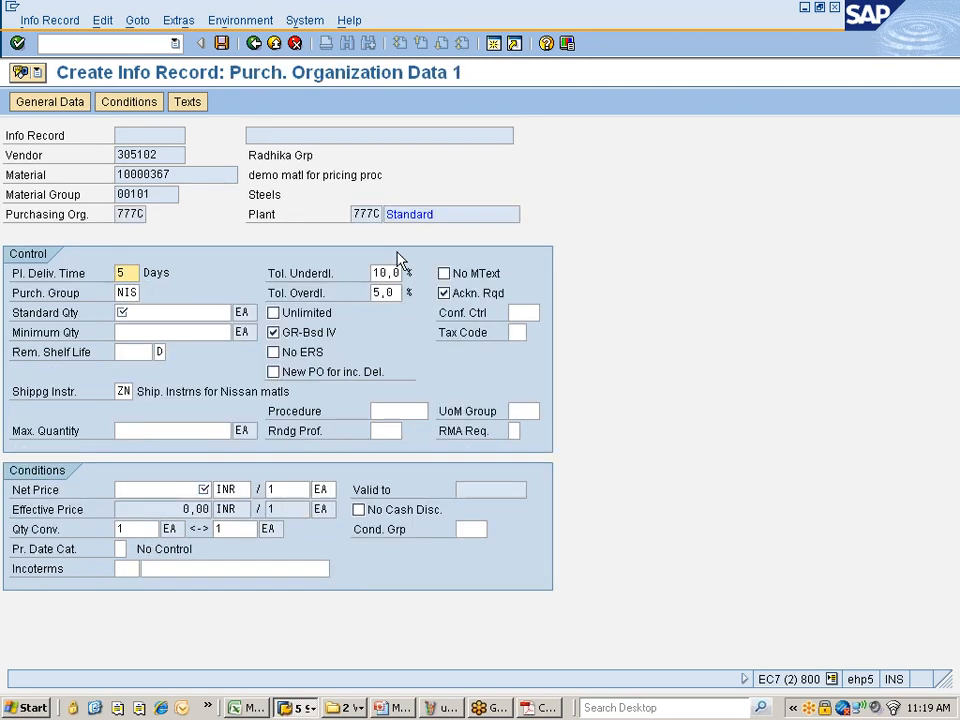
{"action": "left_click", "coordinate": [148, 312]}
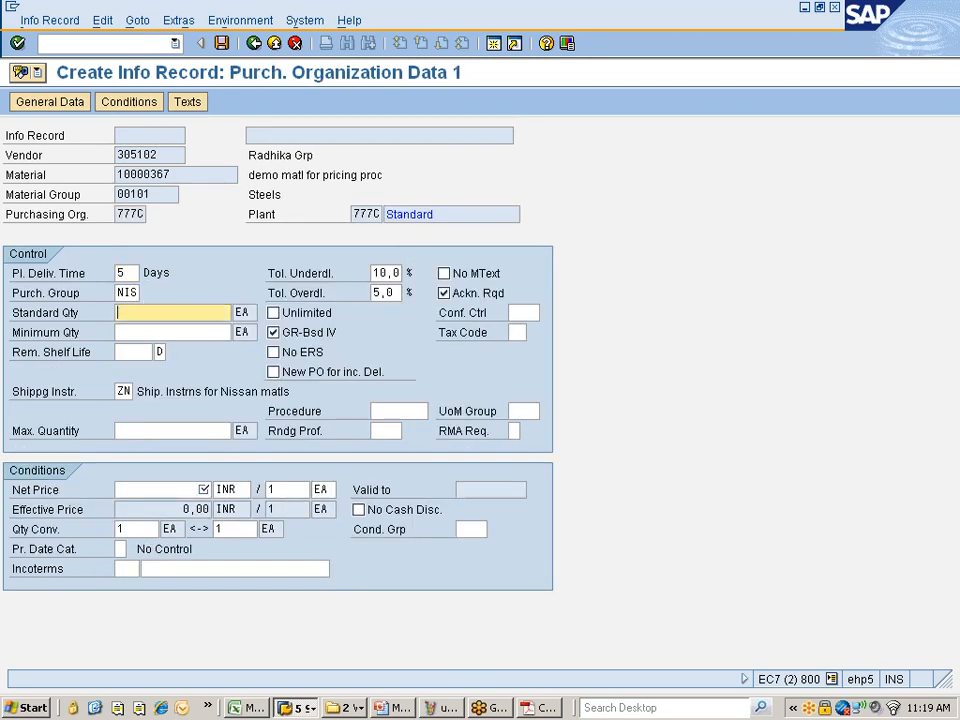
{"action": "key", "text": "Return"}
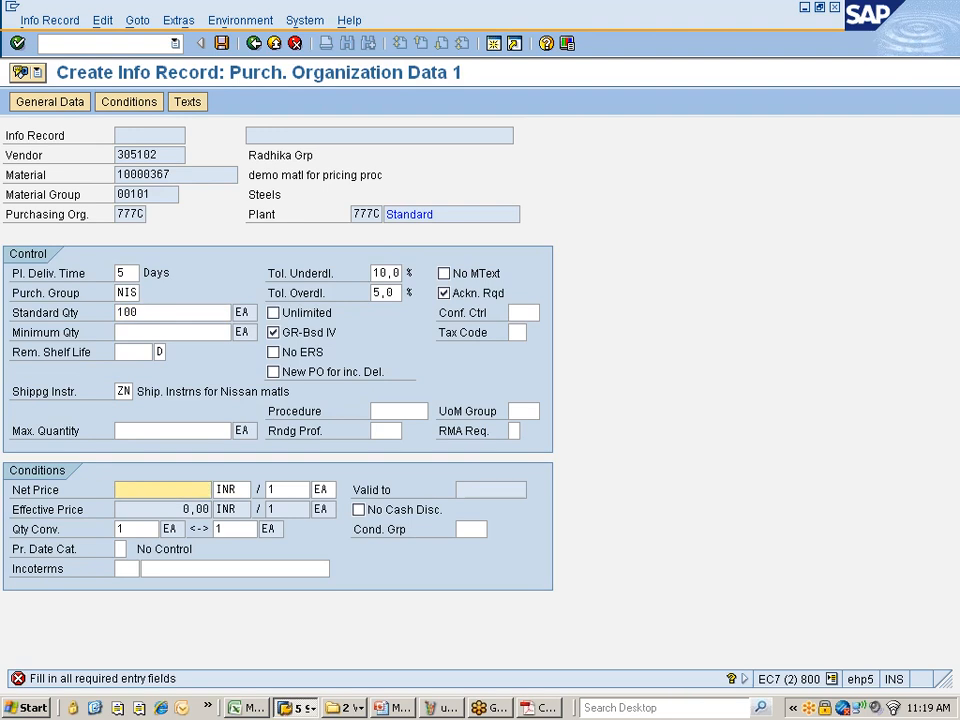
{"action": "key", "text": "Return"}
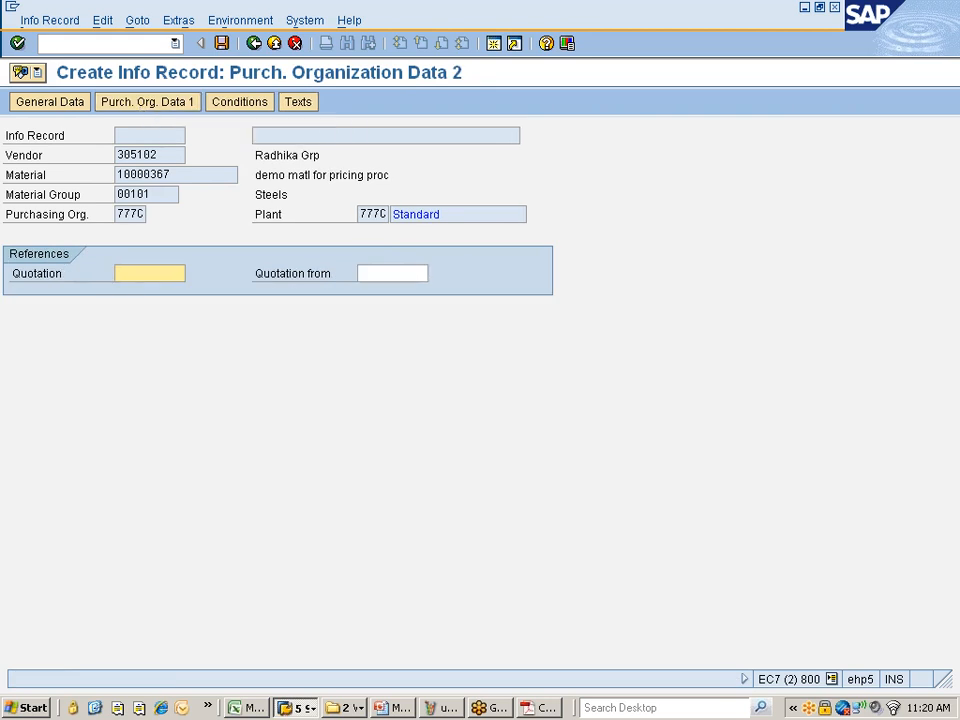
Step: Open the info record's conditions and add condition type RA01 (Discount % on Gross) with an amount of 3 %
{"action": "left_click", "coordinate": [246, 108]}
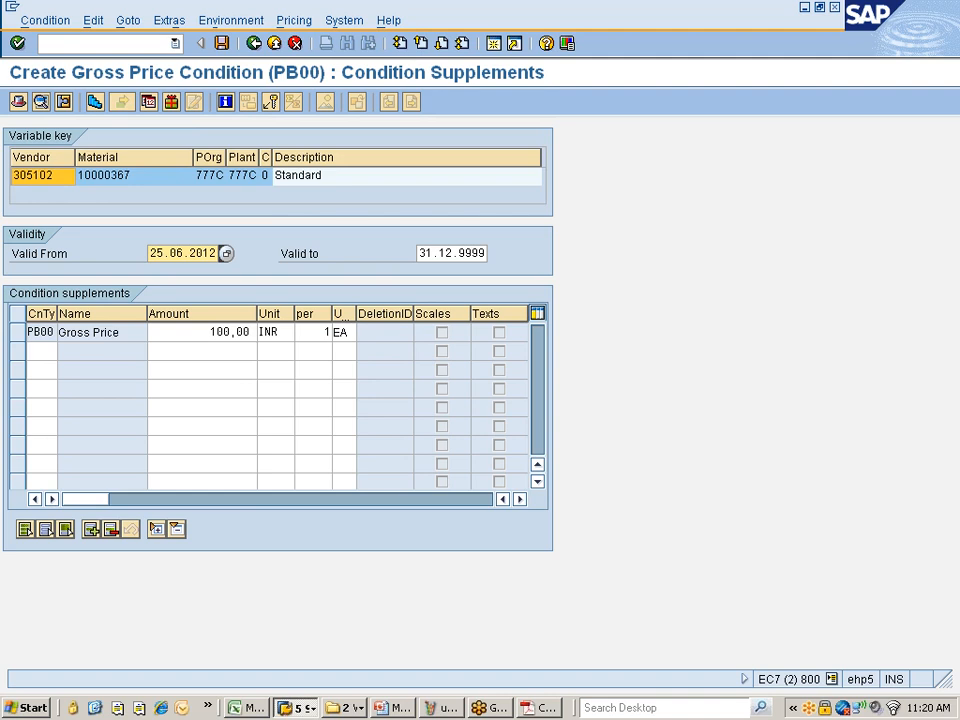
{"action": "left_click", "coordinate": [41, 351]}
{"action": "left_click", "coordinate": [64, 353]}
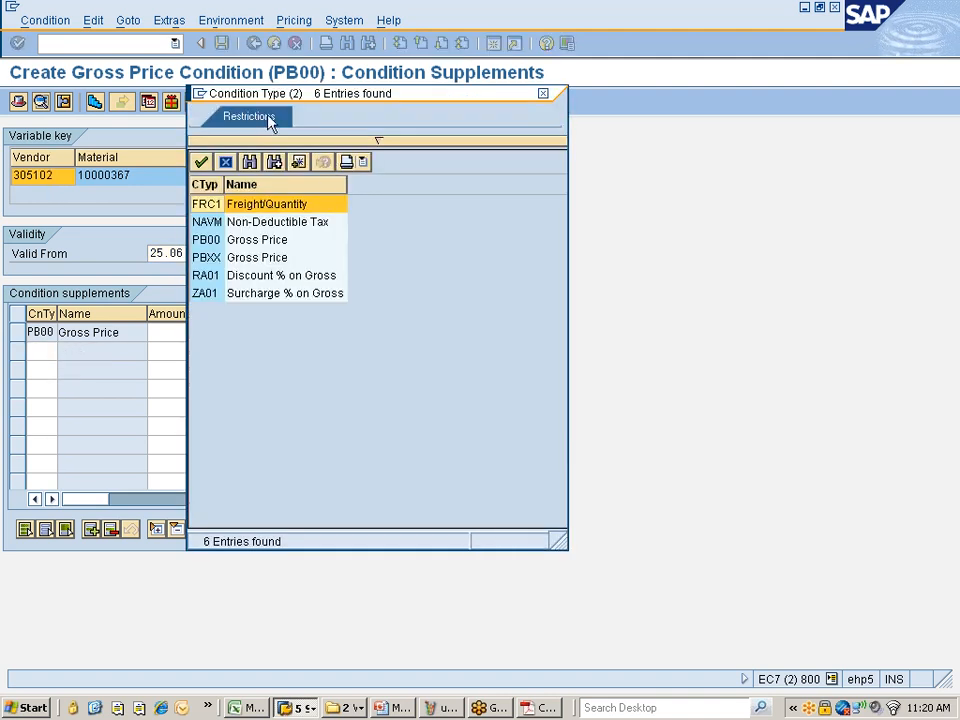
{"action": "left_click_drag", "start_coordinate": [260, 100], "coordinate": [338, 115]}
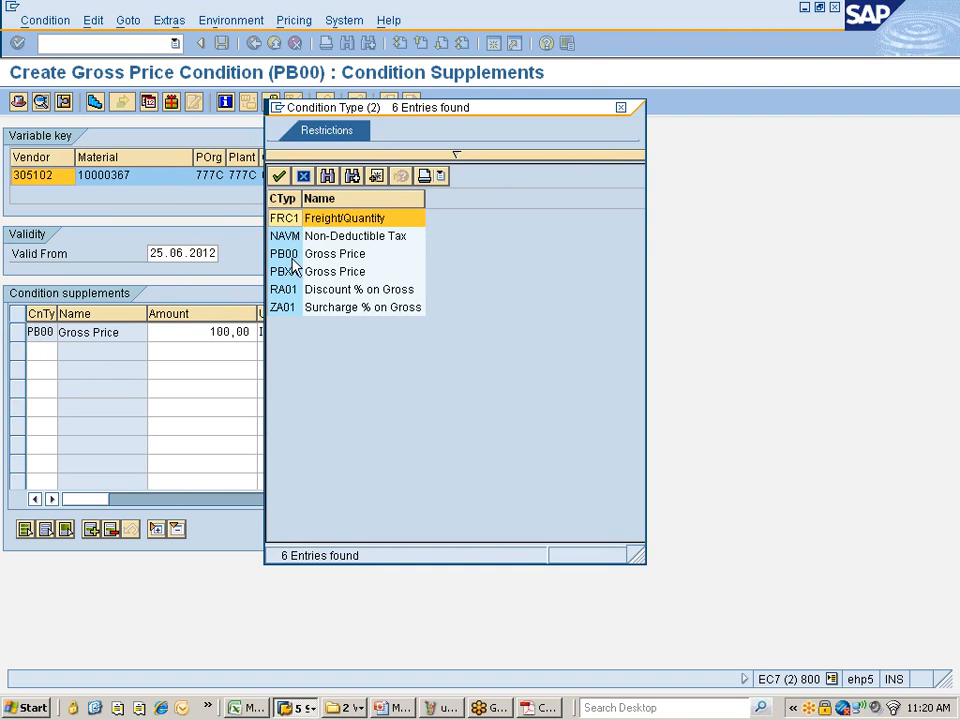
{"action": "double_click", "coordinate": [276, 289]}
{"action": "key", "text": "Return"}
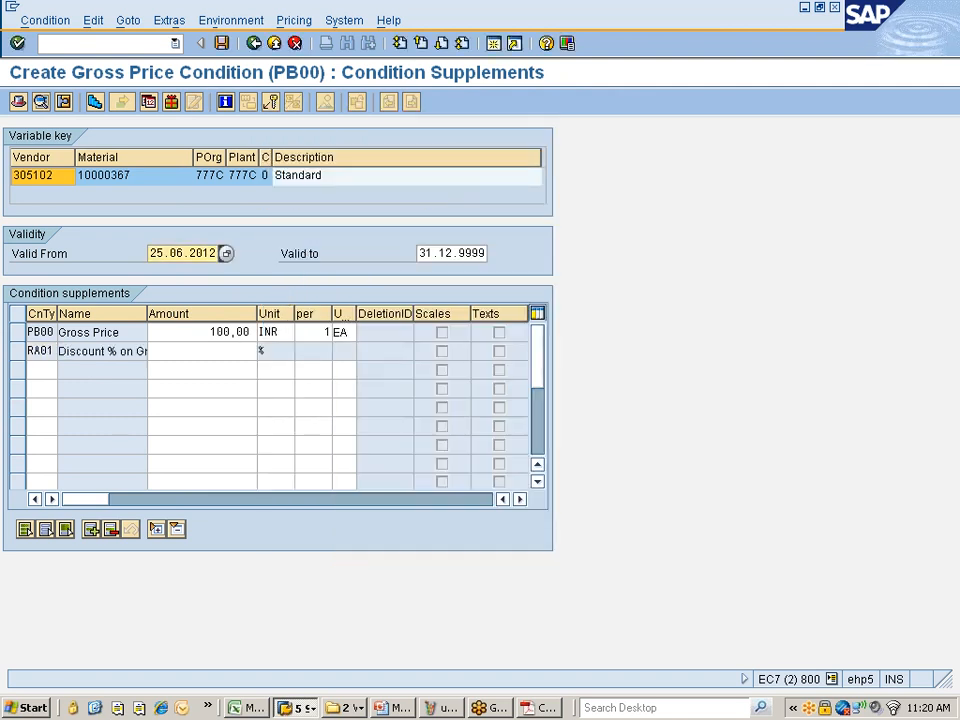
{"action": "left_click", "coordinate": [203, 351]}
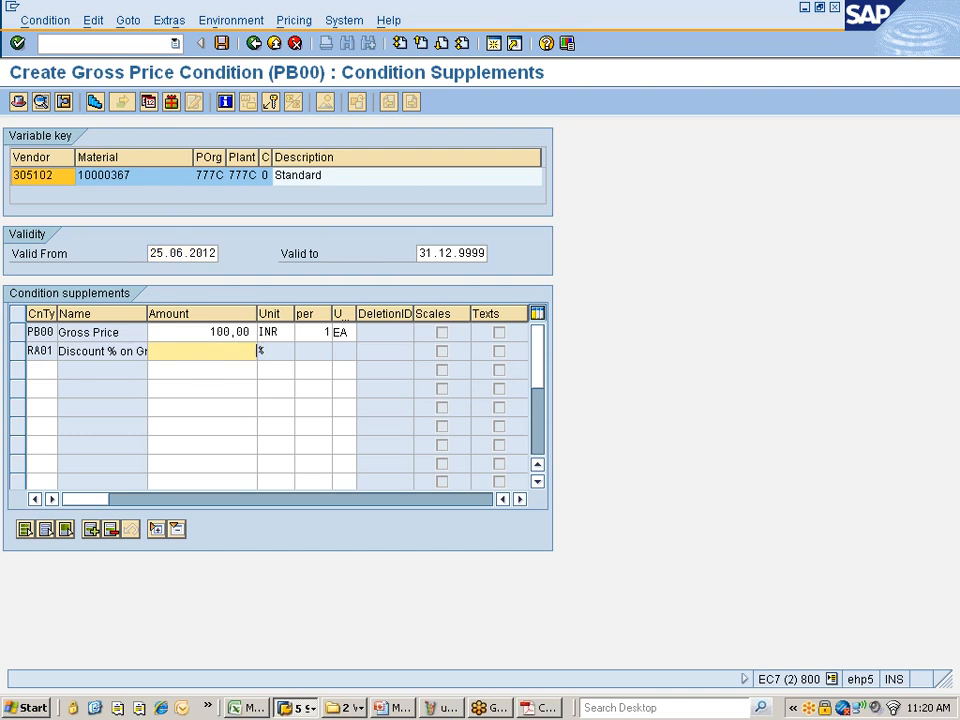
{"action": "type", "text": "3"}
{"action": "key", "text": "Return"}
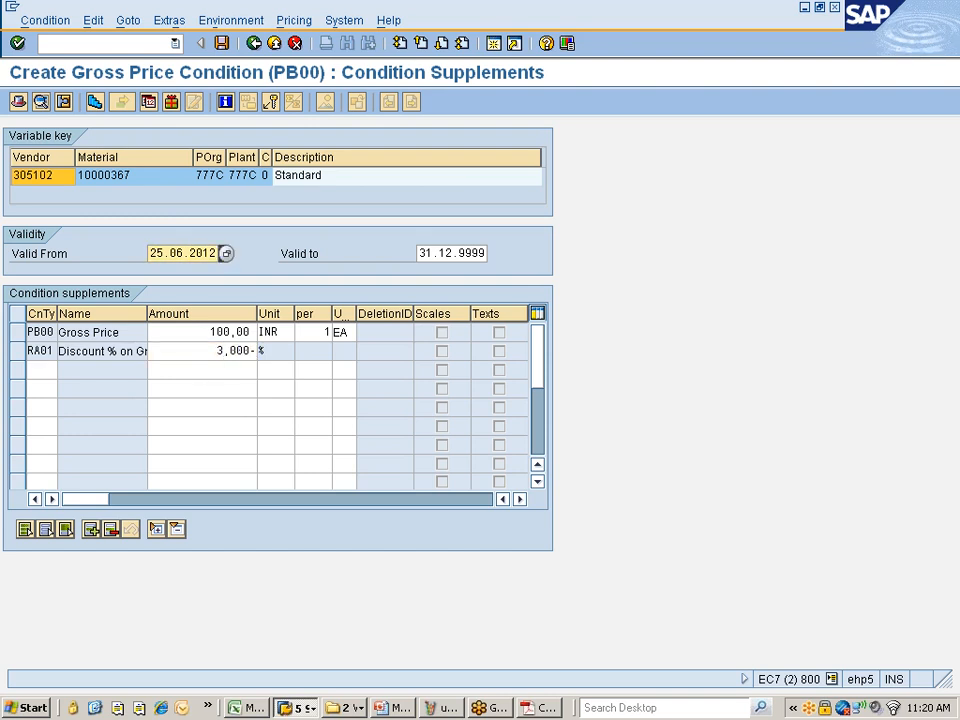
Step: Add condition type ZA01 (Surcharge % on Gross) to the condition supplements with an amount of 1 %
{"action": "left_click", "coordinate": [55, 369]}
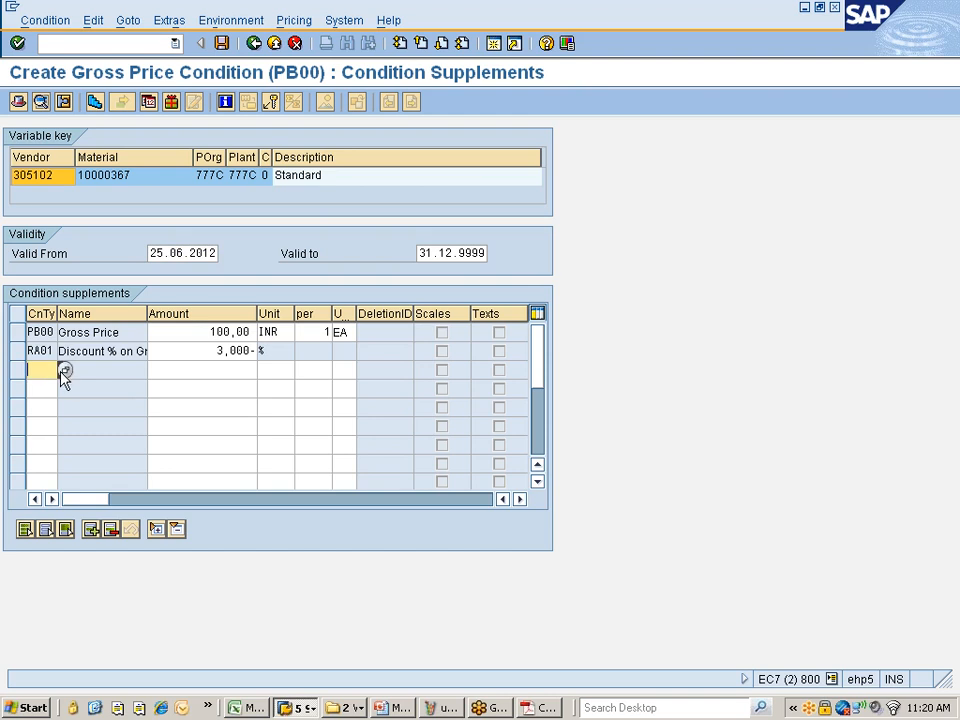
{"action": "key", "text": "F4"}
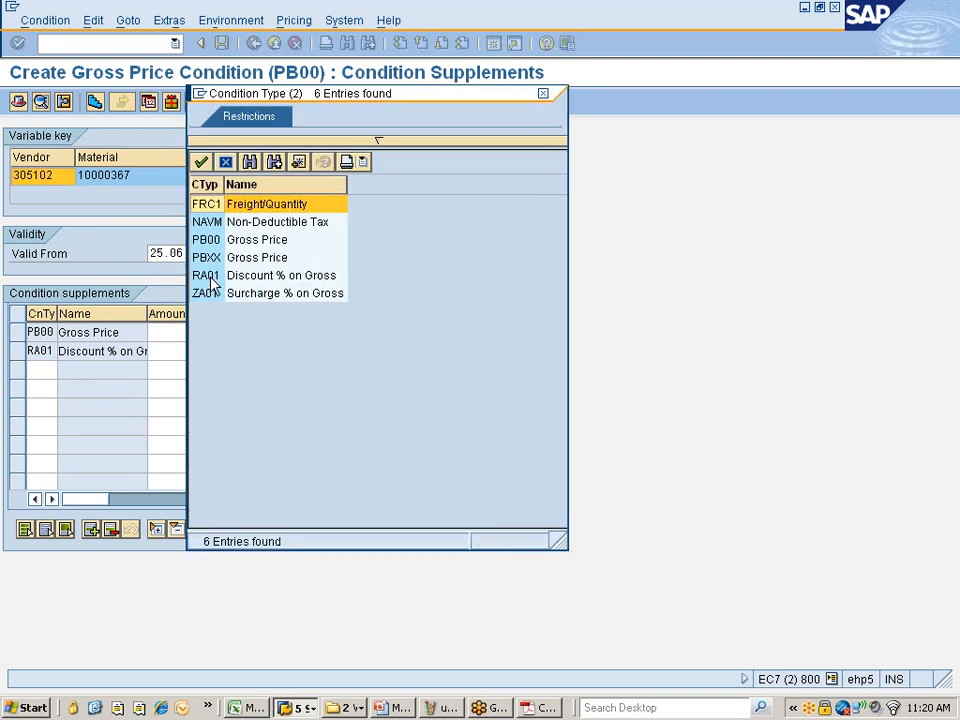
{"action": "double_click", "coordinate": [212, 293]}
{"action": "key", "text": "Return"}
{"action": "left_click", "coordinate": [208, 389]}
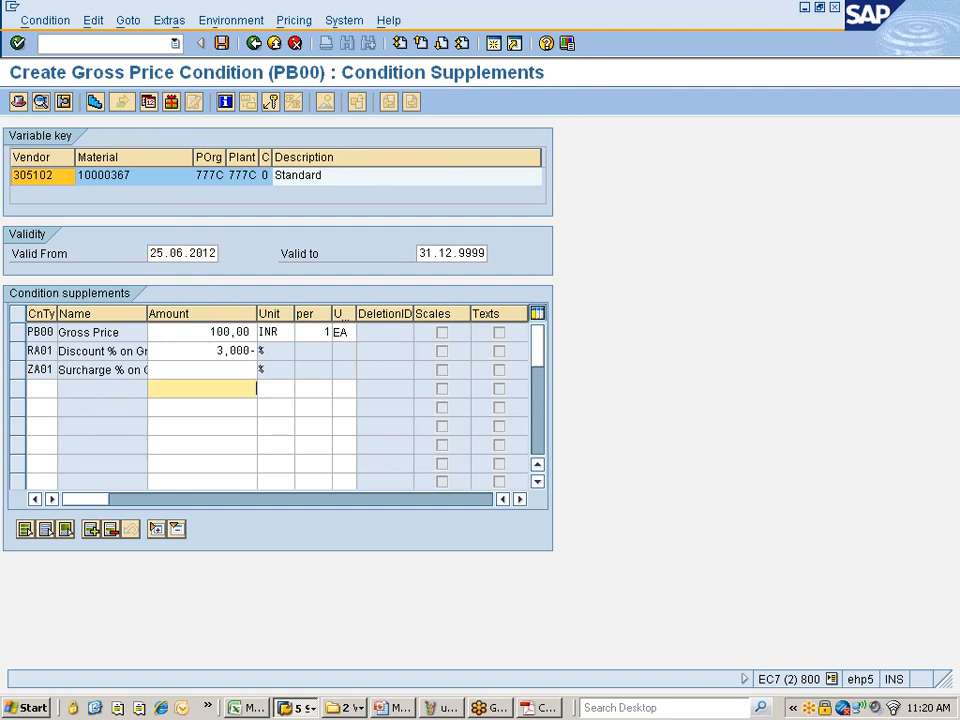
{"action": "key", "text": "Up"}
{"action": "type", "text": "1"}
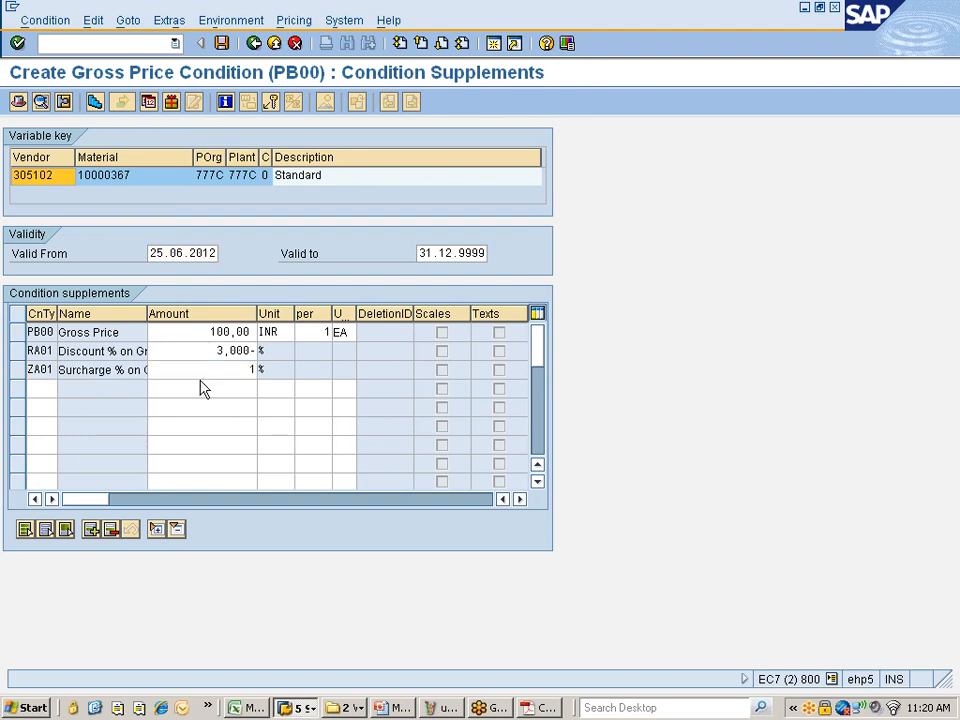
{"action": "key", "text": "Return"}
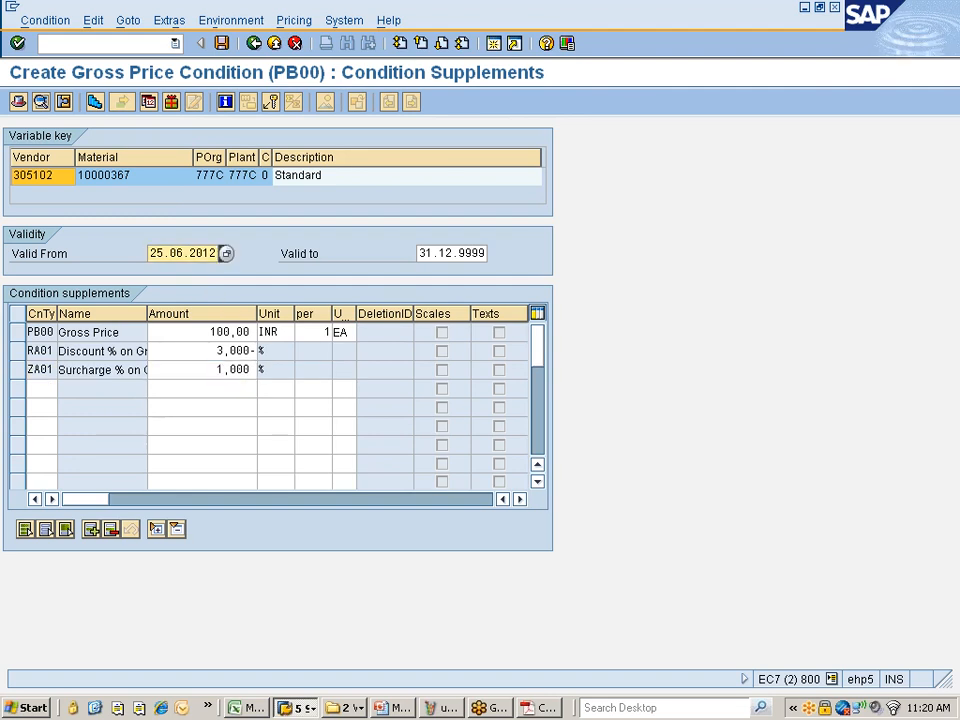
Step: Add condition type FRC1 (Freight/Quantity) to the condition supplements with an amount of 2 INR per 1 EA
{"action": "left_click", "coordinate": [58, 389]}
{"action": "key", "text": "F4"}
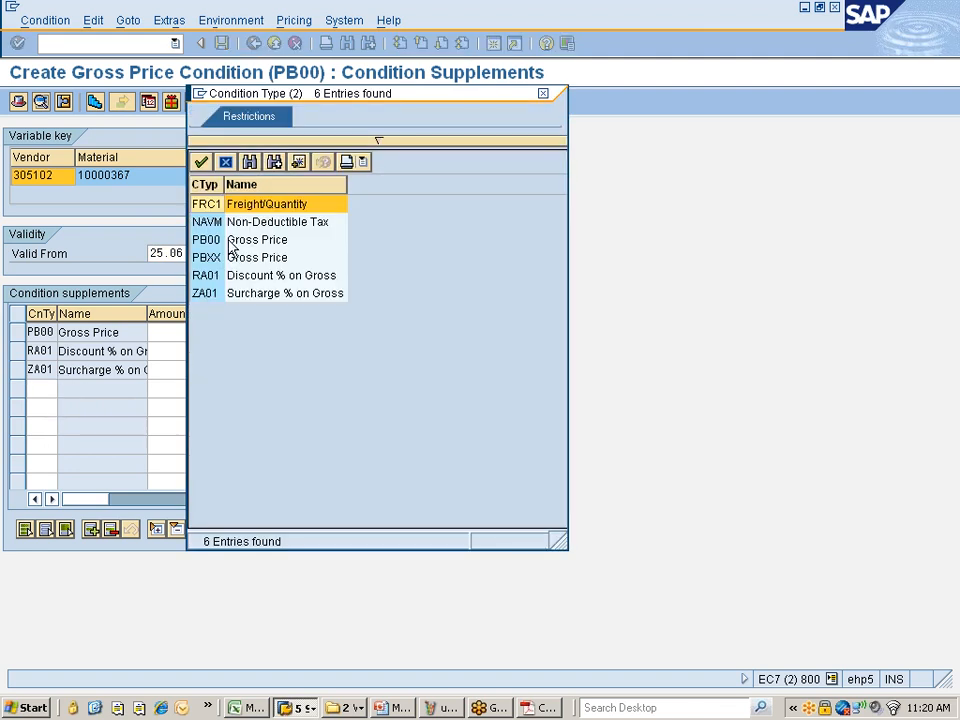
{"action": "double_click", "coordinate": [218, 205]}
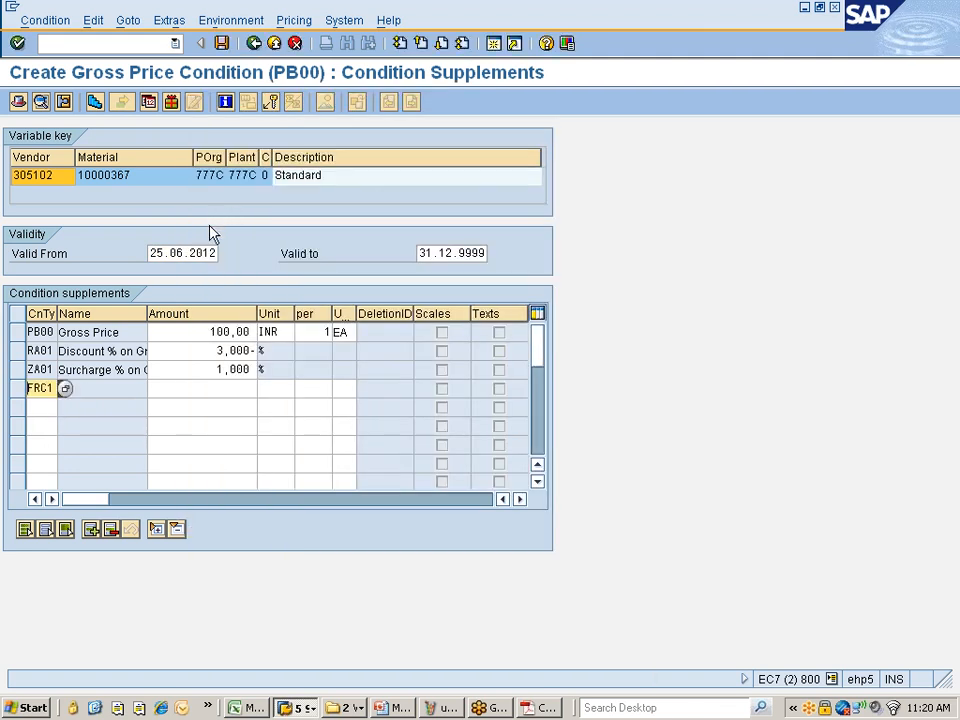
{"action": "key", "text": "Return"}
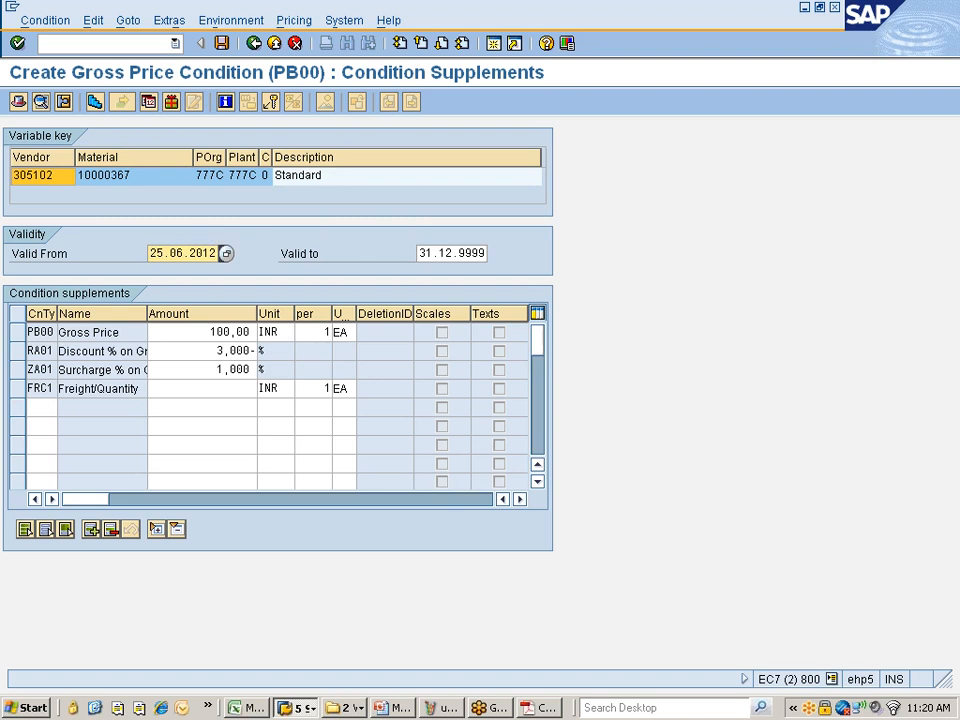
{"action": "left_click", "coordinate": [232, 389]}
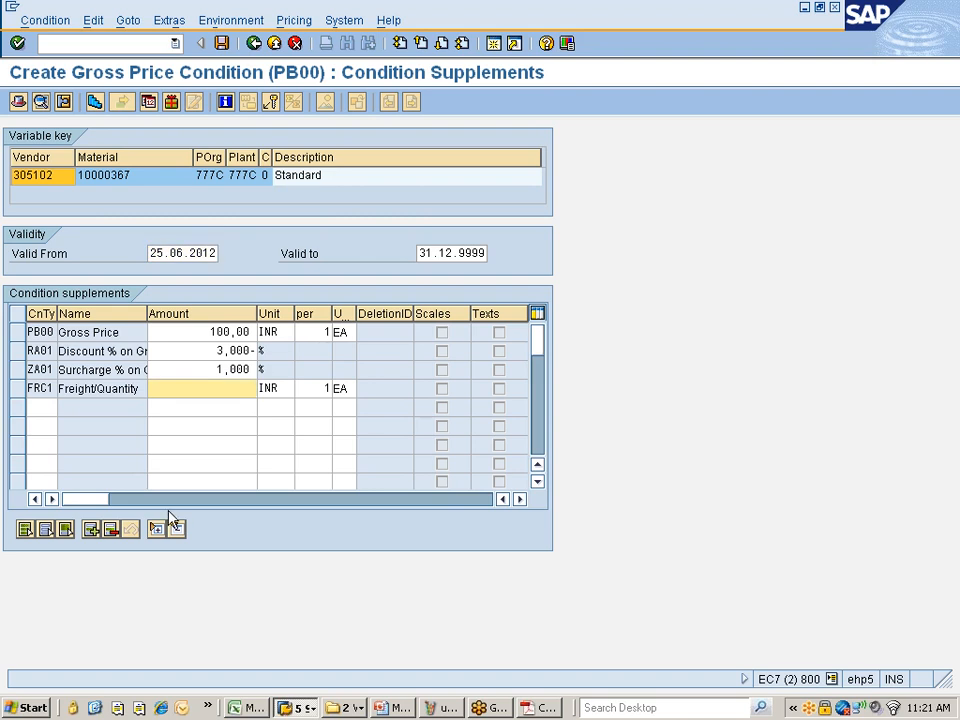
{"action": "type", "text": "2"}
{"action": "key", "text": "Return"}
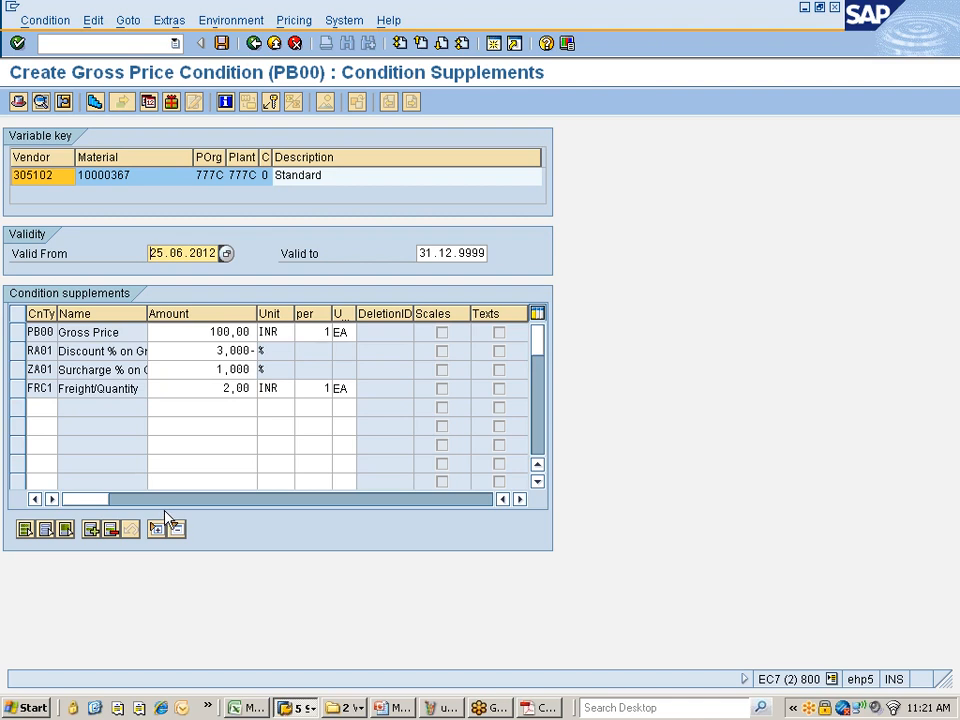
Step: Add condition type NAVM (Non-Deductible Tax) with an amount of 10 and save the info record
{"action": "left_click", "coordinate": [42, 407]}
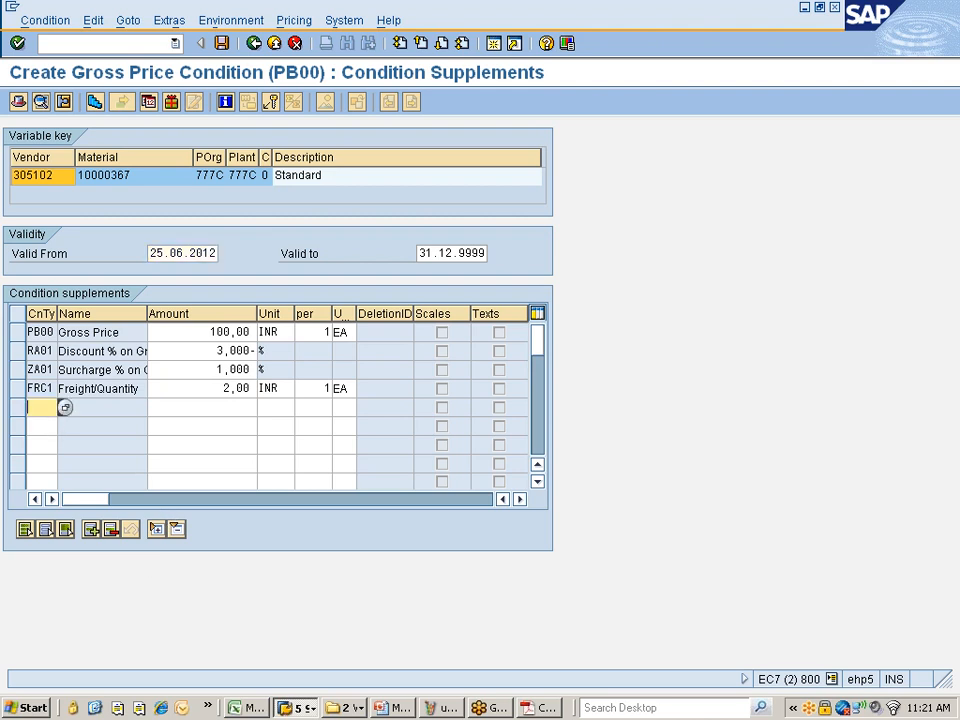
{"action": "left_click", "coordinate": [64, 408]}
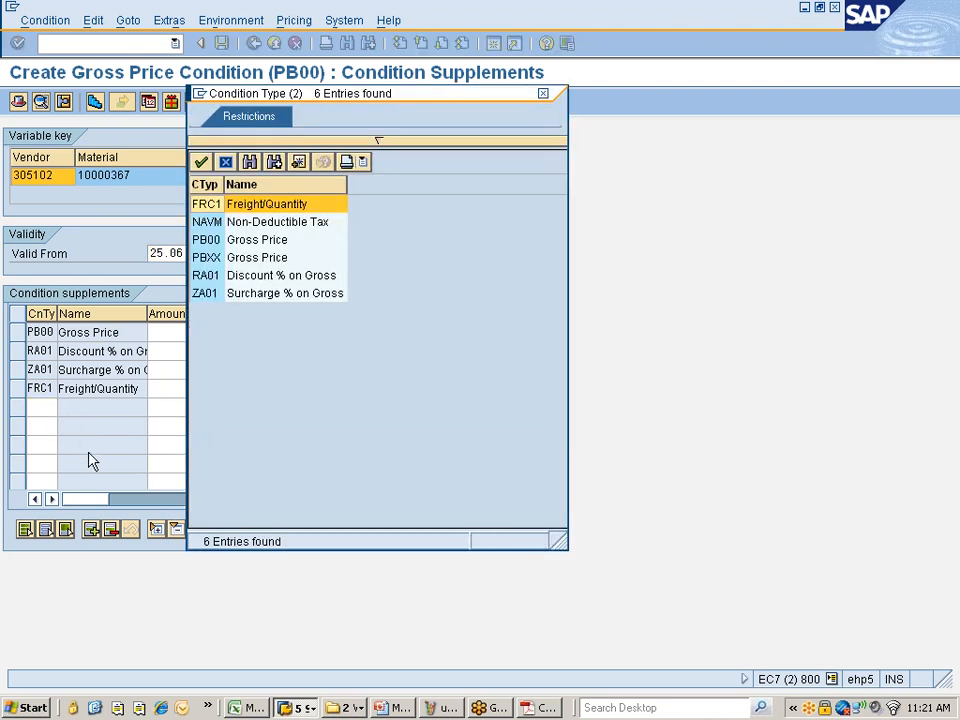
{"action": "left_click", "coordinate": [205, 223]}
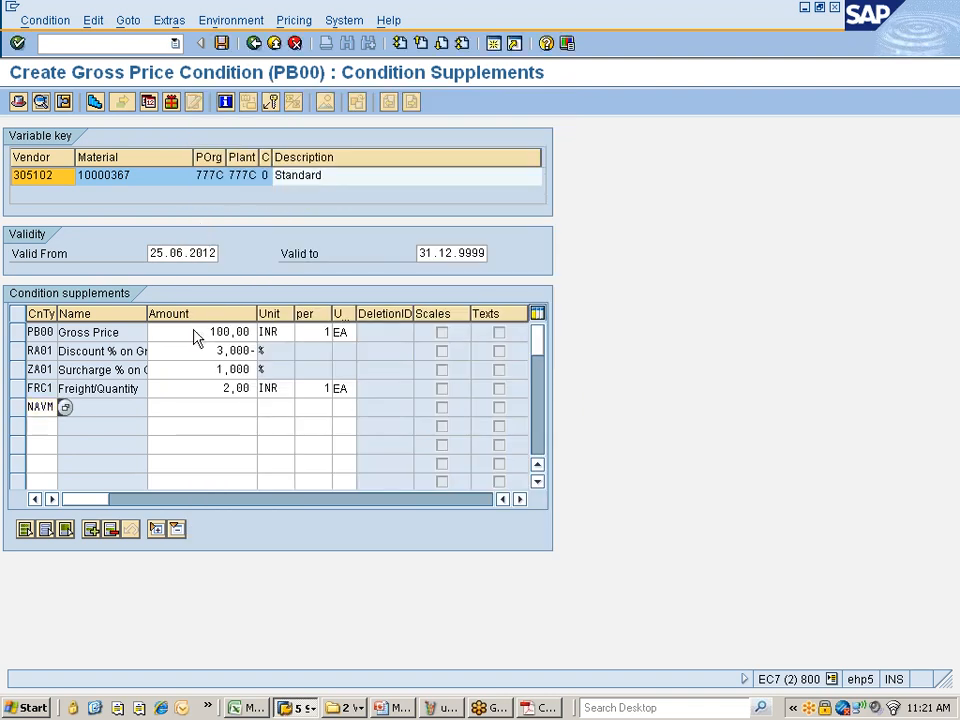
{"action": "key", "text": "Return"}
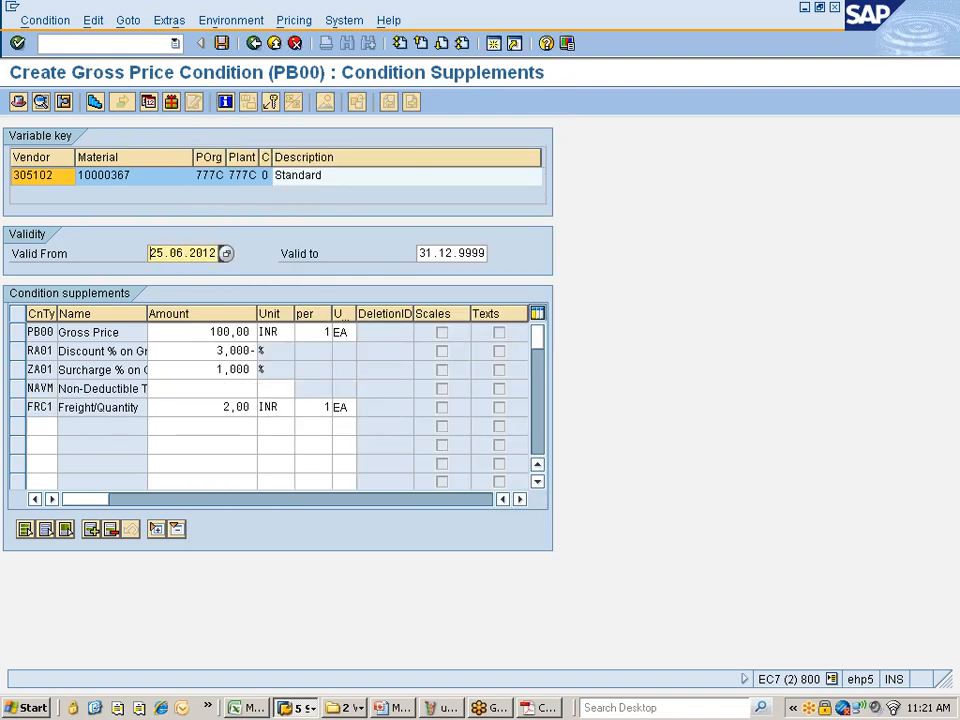
{"action": "left_click", "coordinate": [228, 389]}
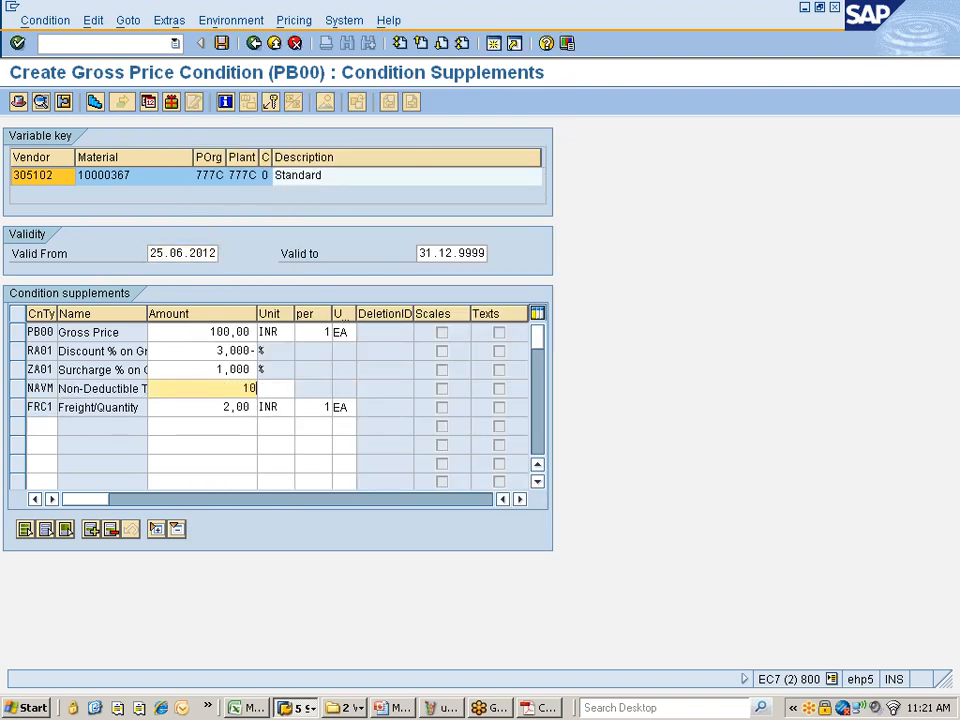
{"action": "type", "text": "10"}
{"action": "key", "text": "Return"}
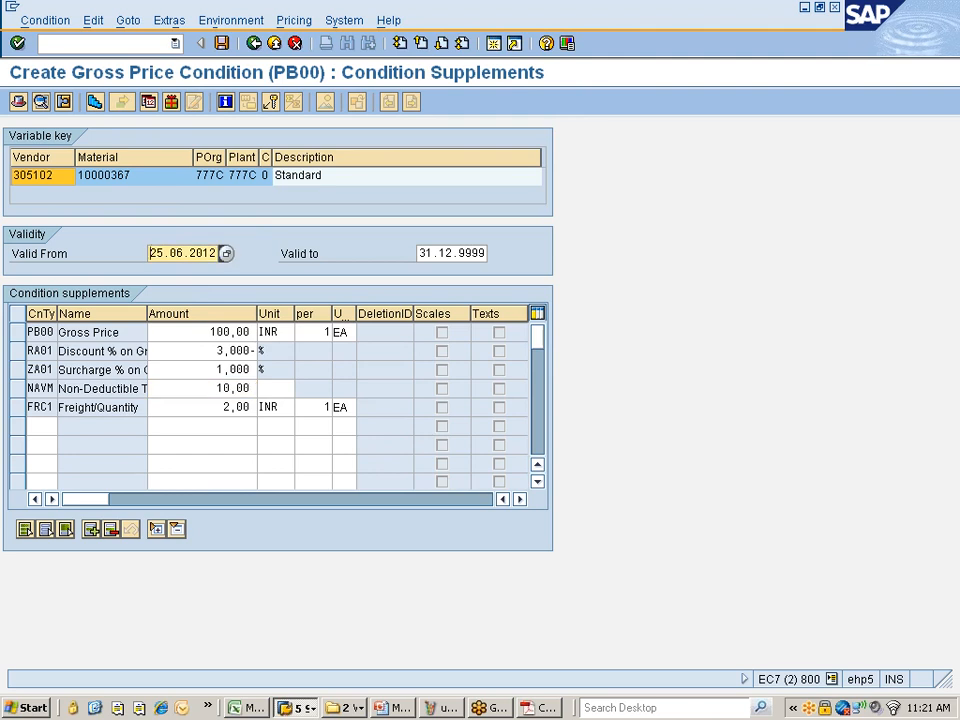
{"action": "key", "text": "ctrl+s"}
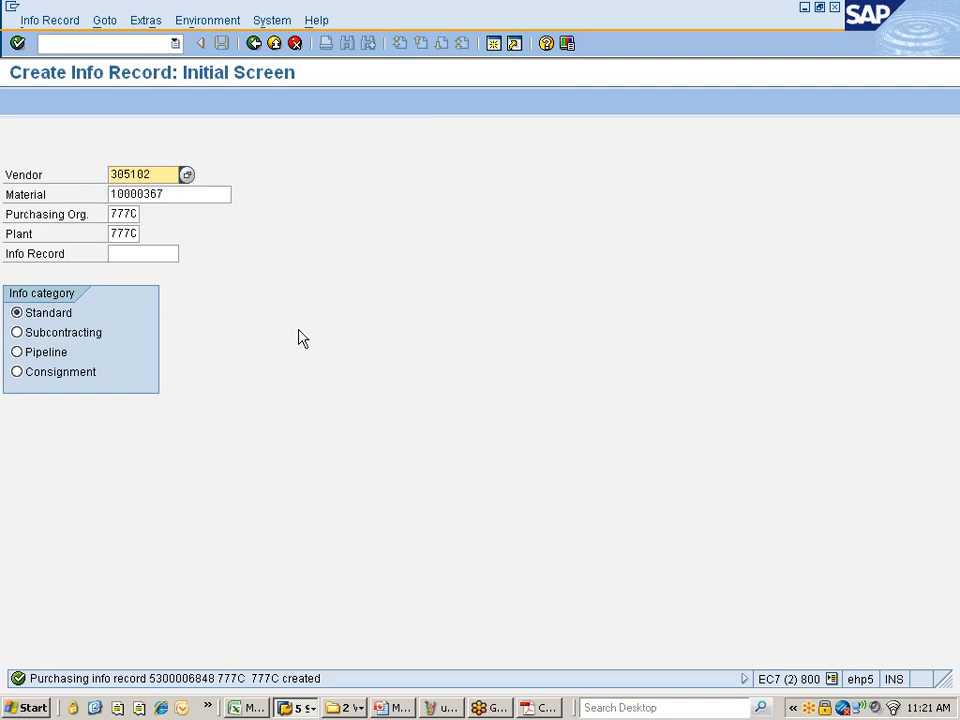
Step: Copy the material number, enter the command /nme21n without running it, and open a new SAP session
{"action": "left_click_drag", "start_coordinate": [170, 195], "coordinate": [107, 195]}
{"action": "key", "text": "ctrl+c"}
{"action": "left_click", "coordinate": [119, 44]}
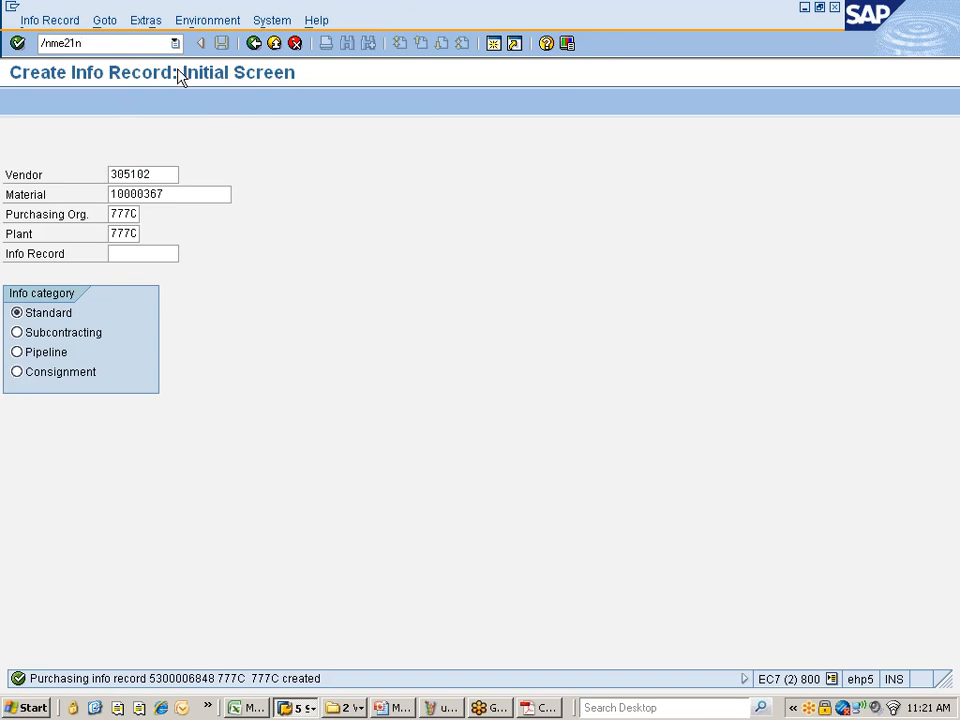
{"action": "left_click", "coordinate": [493, 44]}
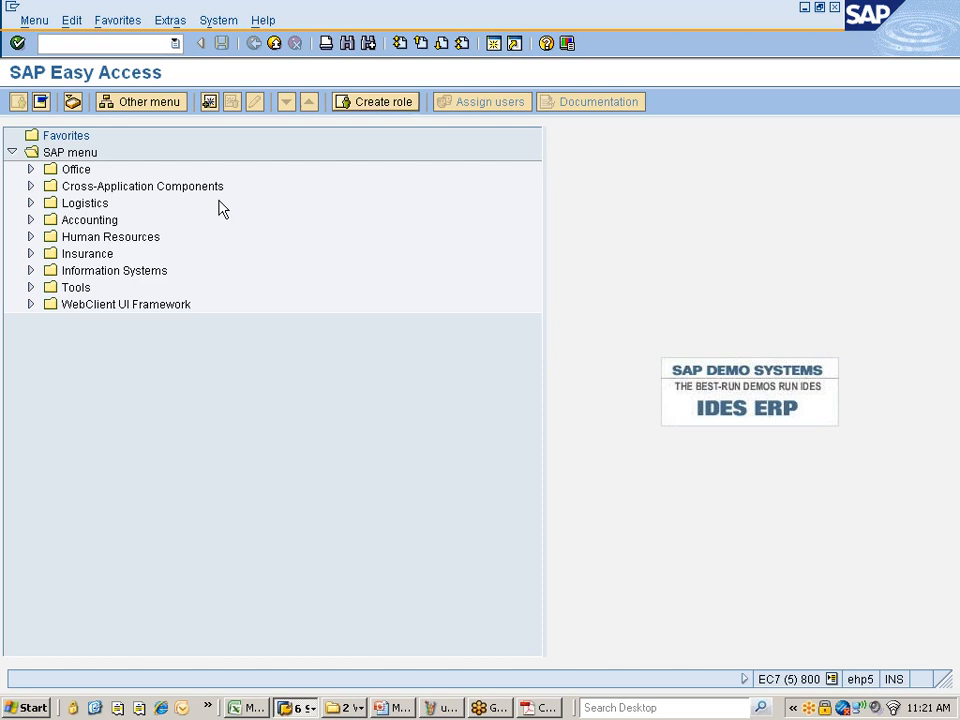
Step: In the SAP menu, expand Logistics, Materials Management and Purchasing
{"action": "left_click", "coordinate": [90, 204]}
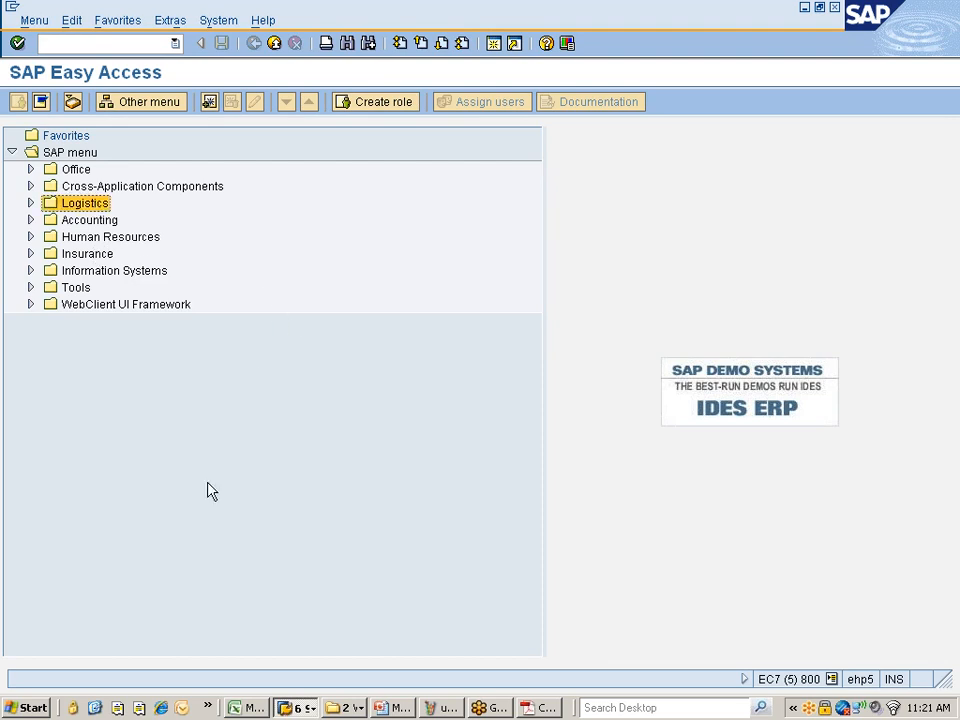
{"action": "key", "text": "Right"}
{"action": "key", "text": "Down"}
{"action": "key", "text": "Right"}
{"action": "key", "text": "Down"}
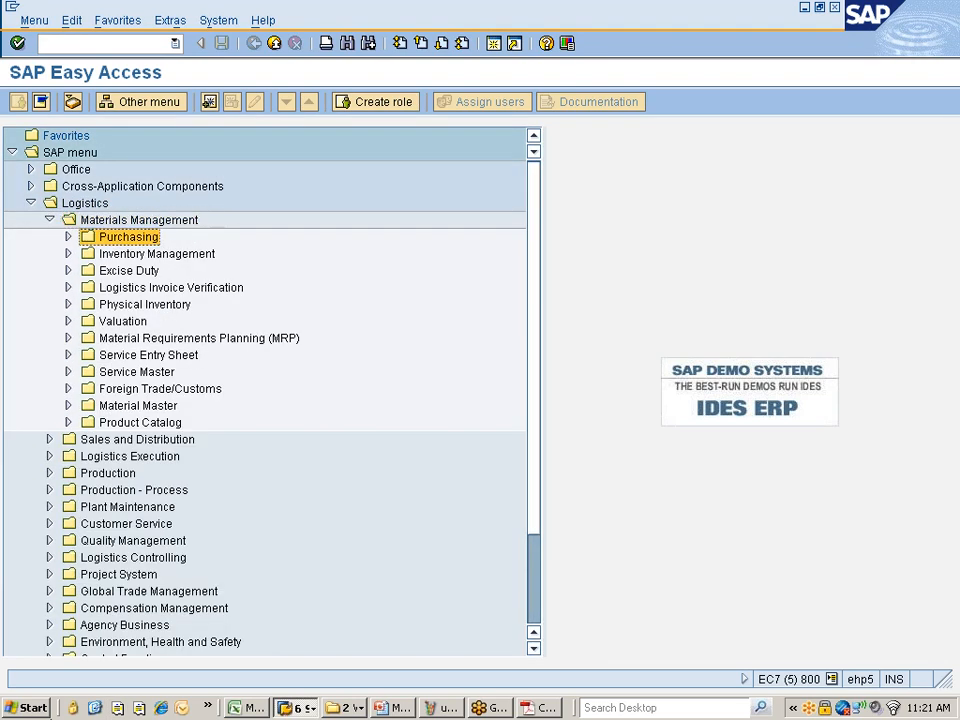
{"action": "key", "text": "Right"}
{"action": "key", "text": "Down"}
{"action": "key", "text": "Down"}
{"action": "key", "text": "Down"}
{"action": "key", "text": "Down"}
{"action": "key", "text": "Down"}
{"action": "key", "text": "Down"}
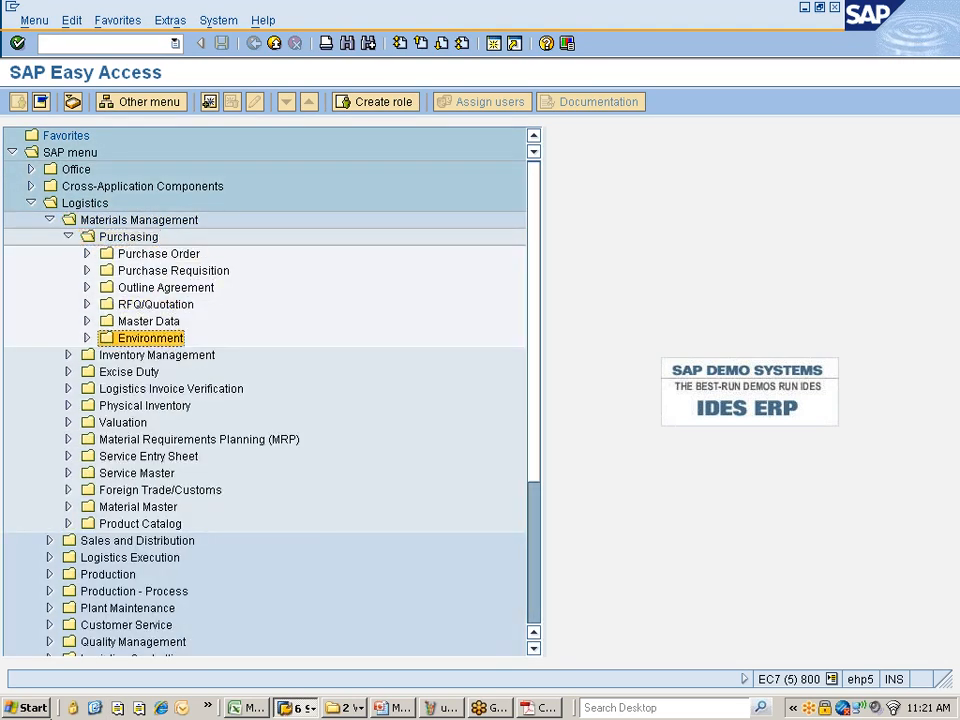
Step: Under Purchasing, expand Master Data, Conditions and Prices
{"action": "key", "text": "Up"}
{"action": "key", "text": "Right"}
{"action": "key", "text": "Down"}
{"action": "key", "text": "Down"}
{"action": "key", "text": "Down"}
{"action": "key", "text": "Down"}
{"action": "key", "text": "Down"}
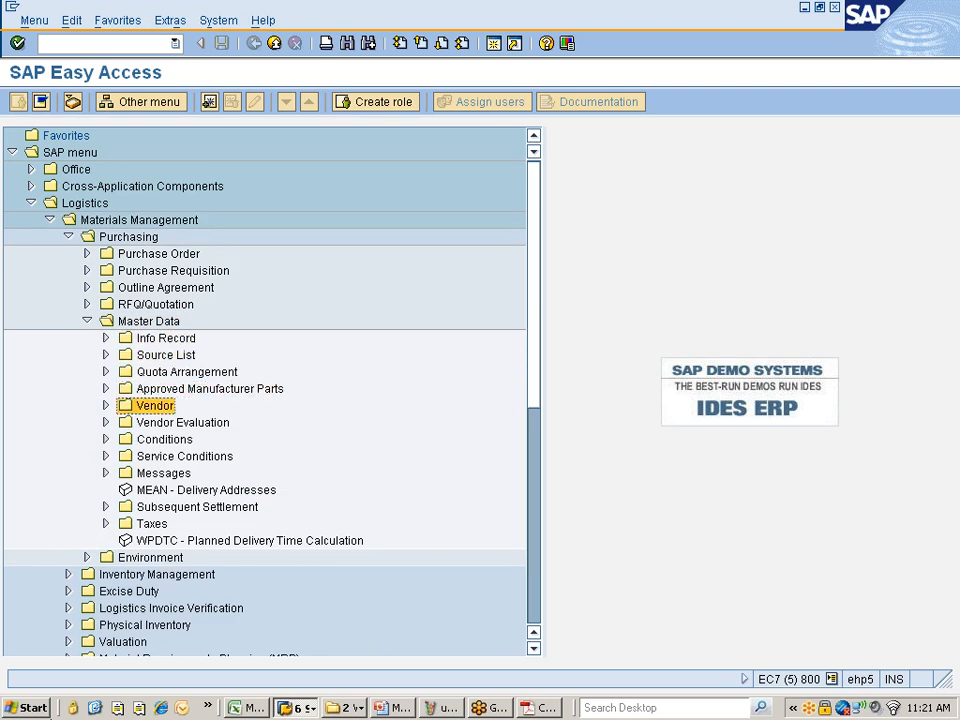
{"action": "key", "text": "Down"}
{"action": "key", "text": "Down"}
{"action": "key", "text": "Right"}
{"action": "key", "text": "Down"}
{"action": "key", "text": "Right"}
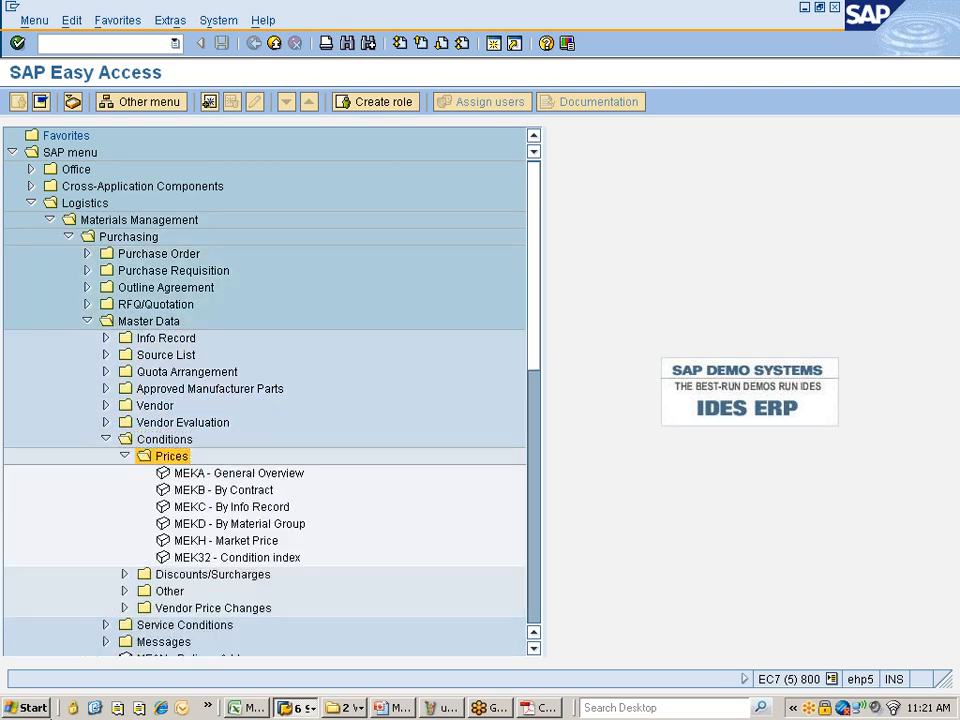
Step: Go through the transactions under the Prices folder and expand the Discounts/Surcharges folder below it
{"action": "key", "text": "Down"}
{"action": "key", "text": "Down"}
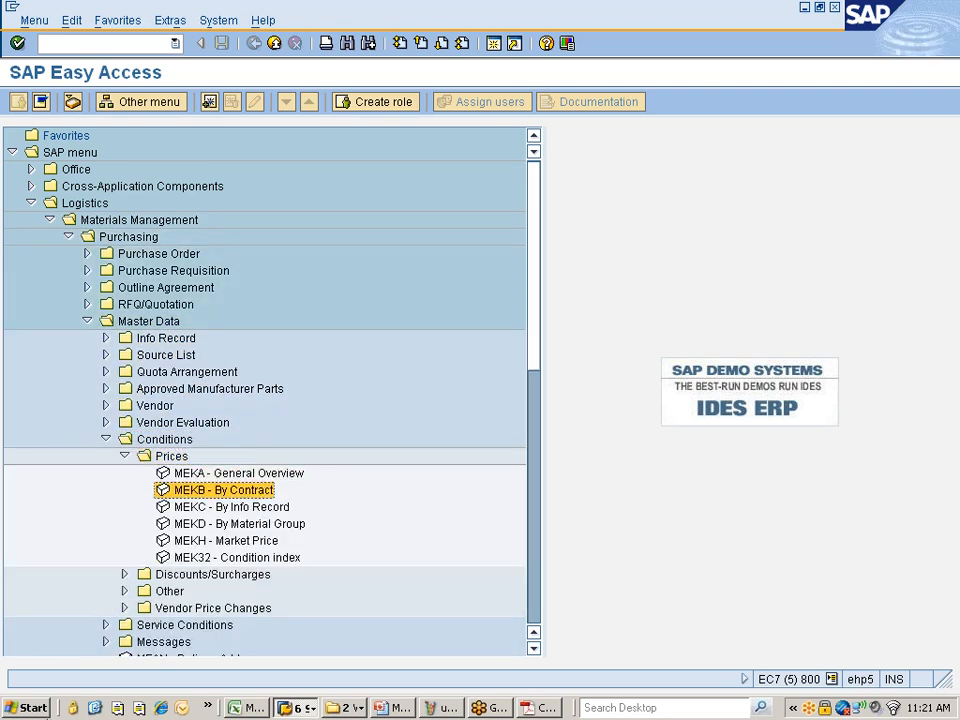
{"action": "key", "text": "Down"}
{"action": "key", "text": "Down"}
{"action": "key", "text": "Down"}
{"action": "key", "text": "Down"}
{"action": "key", "text": "Down"}
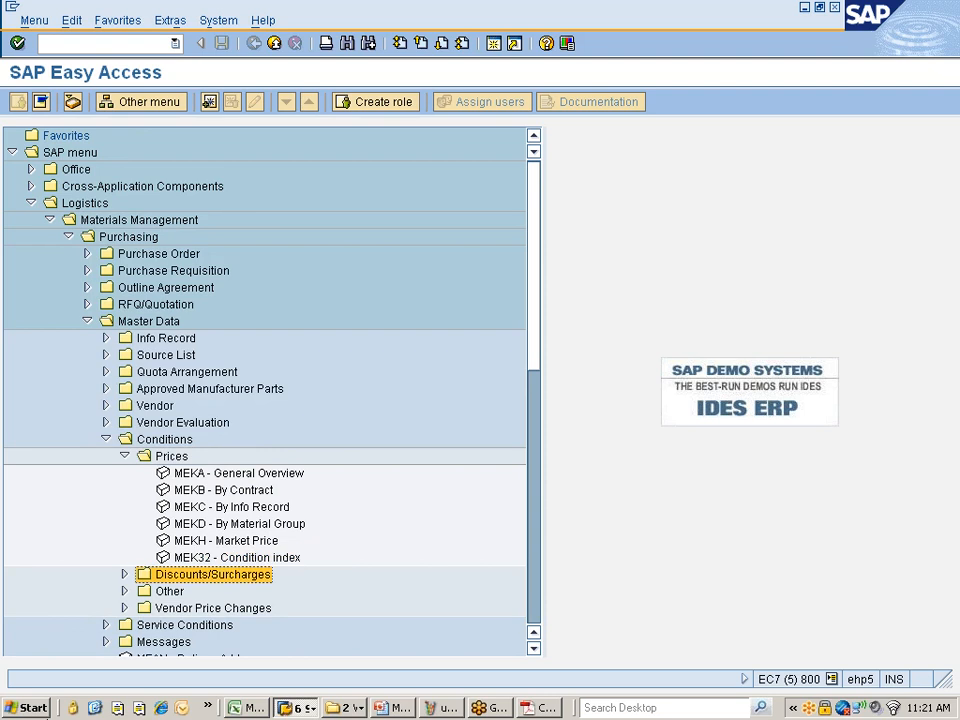
{"action": "key", "text": "Right"}
Step: Examine the condition maintenance transactions listed under Discounts/Surcharges, from MEKA to MEKJ
{"action": "key", "text": "Down"}
{"action": "key", "text": "Down"}
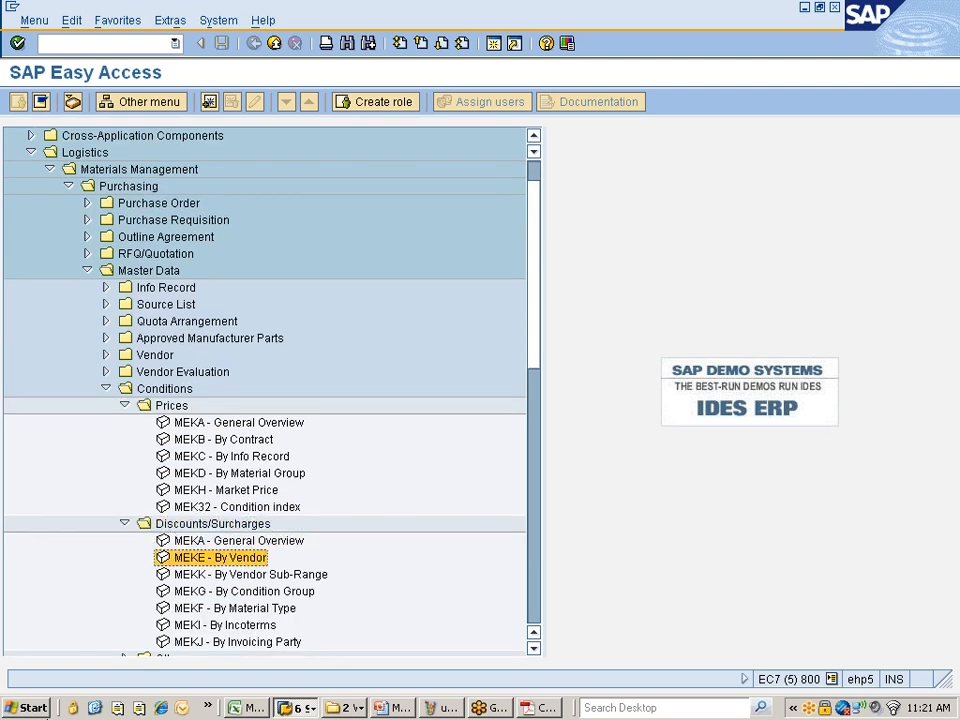
{"action": "key", "text": "Down"}
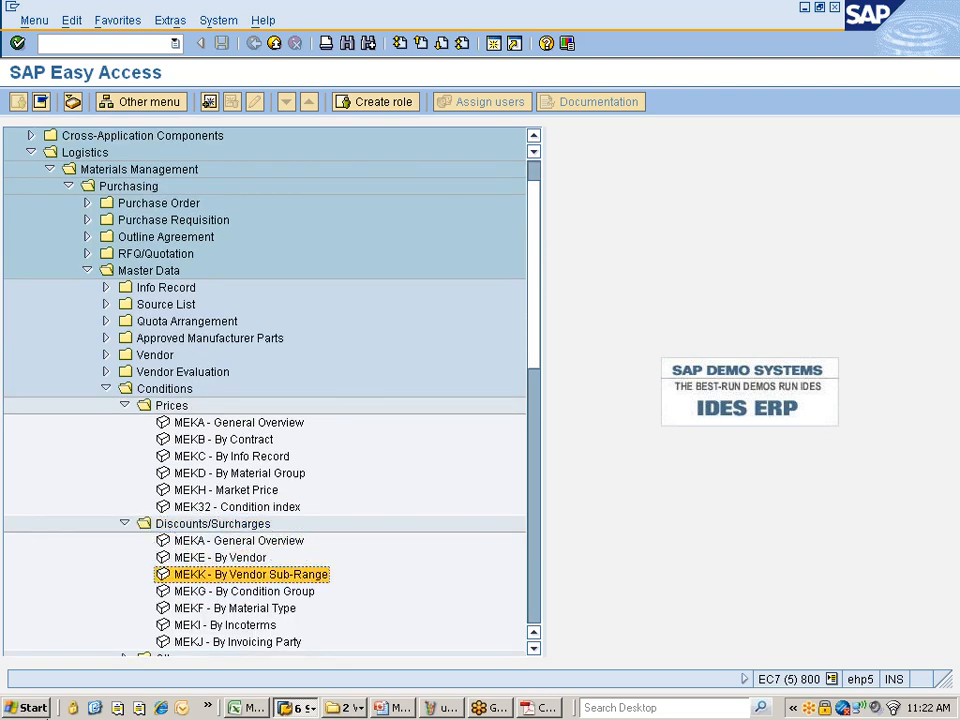
{"action": "key", "text": "Down"}
{"action": "key", "text": "Down"}
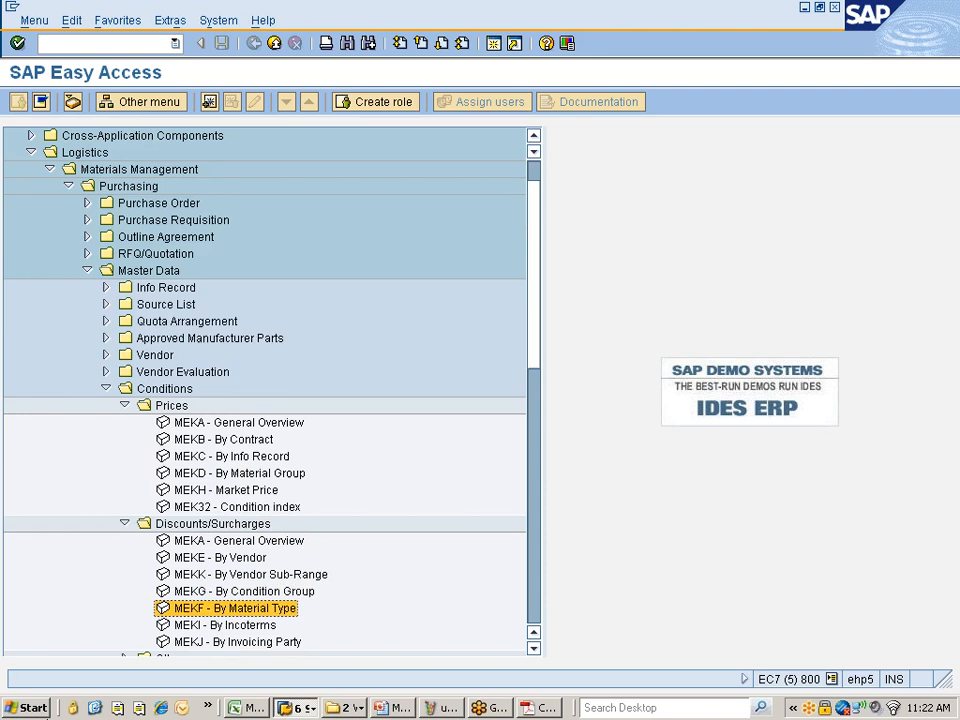
{"action": "key", "text": "Down"}
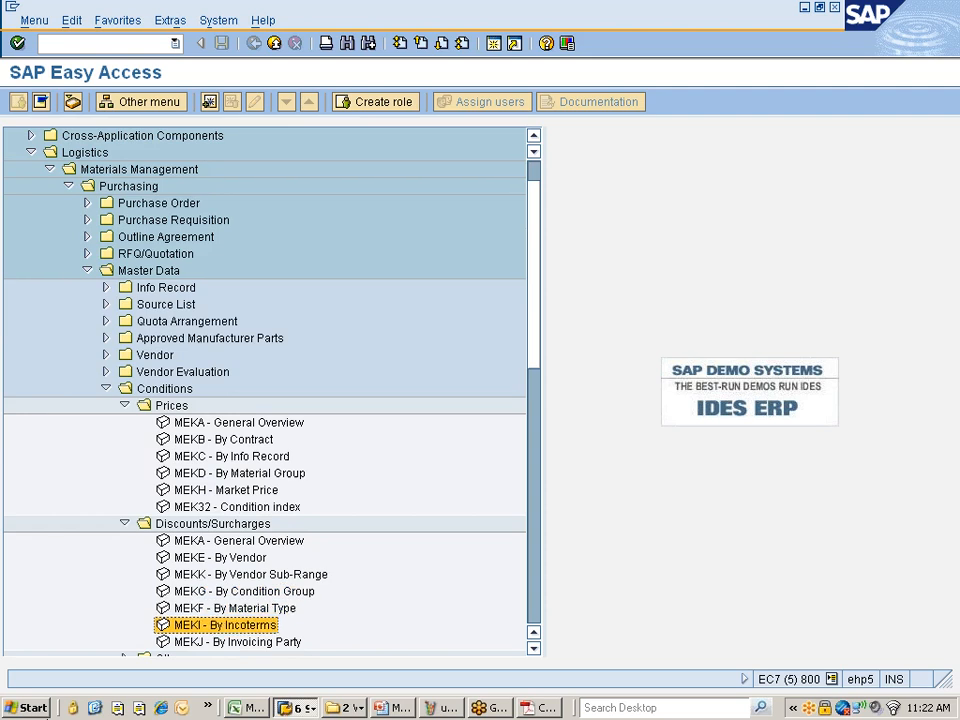
{"action": "key", "text": "Down"}
{"action": "key", "text": "Down"}
{"action": "key", "text": "Down"}
{"action": "key", "text": "Down"}
{"action": "key", "text": "Up"}
{"action": "key", "text": "Up"}
{"action": "key", "text": "Up"}
{"action": "key", "text": "Up"}
{"action": "key", "text": "Up"}
{"action": "key", "text": "Up"}
{"action": "key", "text": "Up"}
{"action": "key", "text": "Up"}
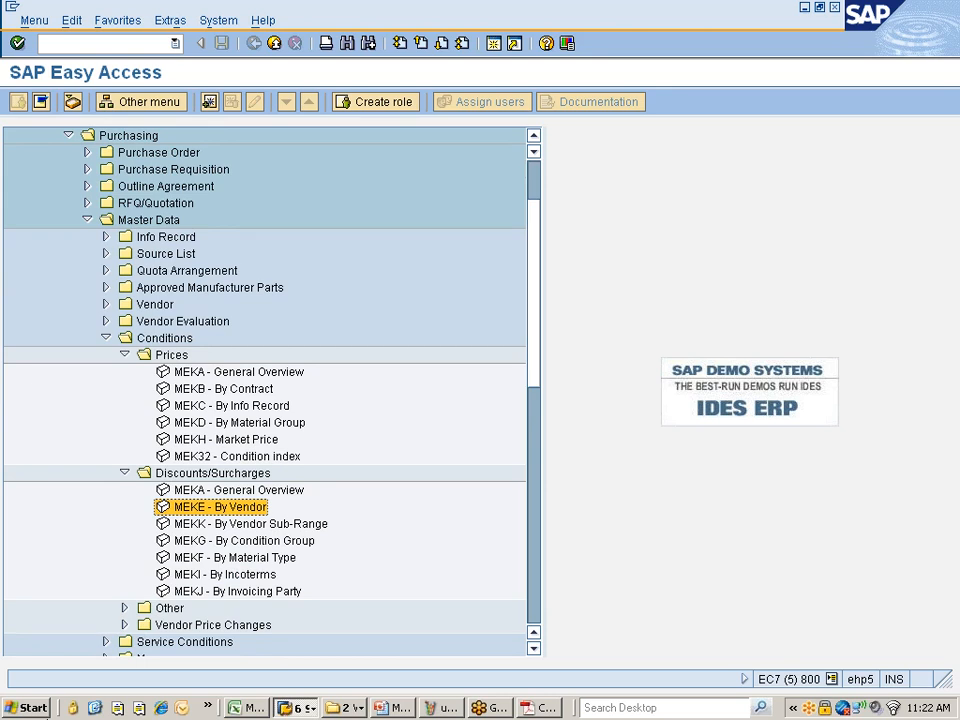
Step: View the selection screen of MEKG - By Condition Group, including its Condition Group field, and return to the SAP menu
{"action": "key", "text": "Down"}
{"action": "key", "text": "Down"}
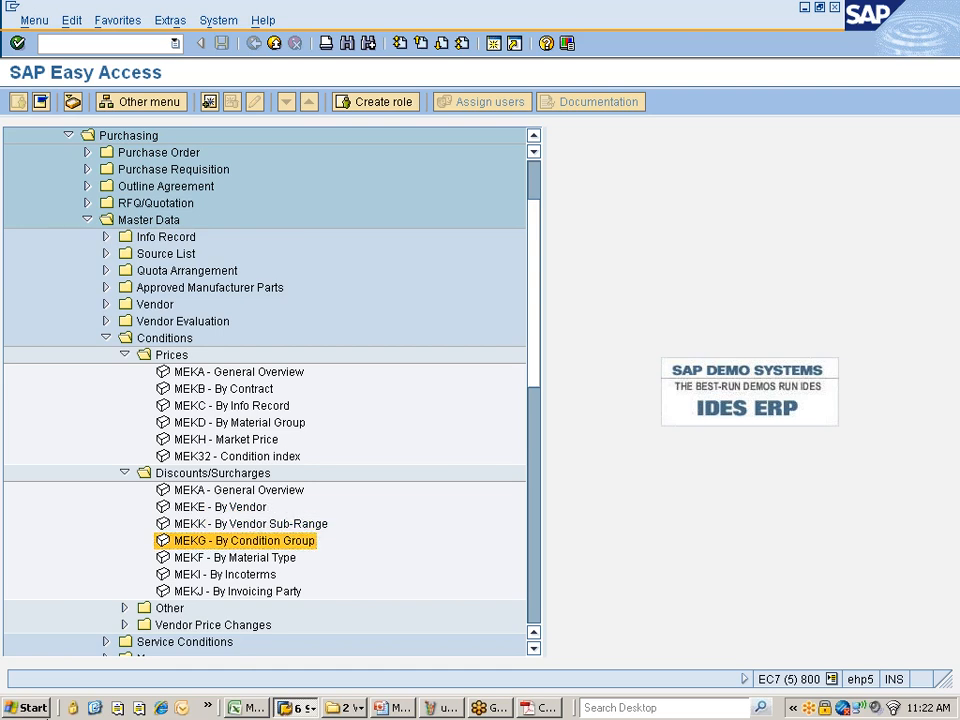
{"action": "key", "text": "Return"}
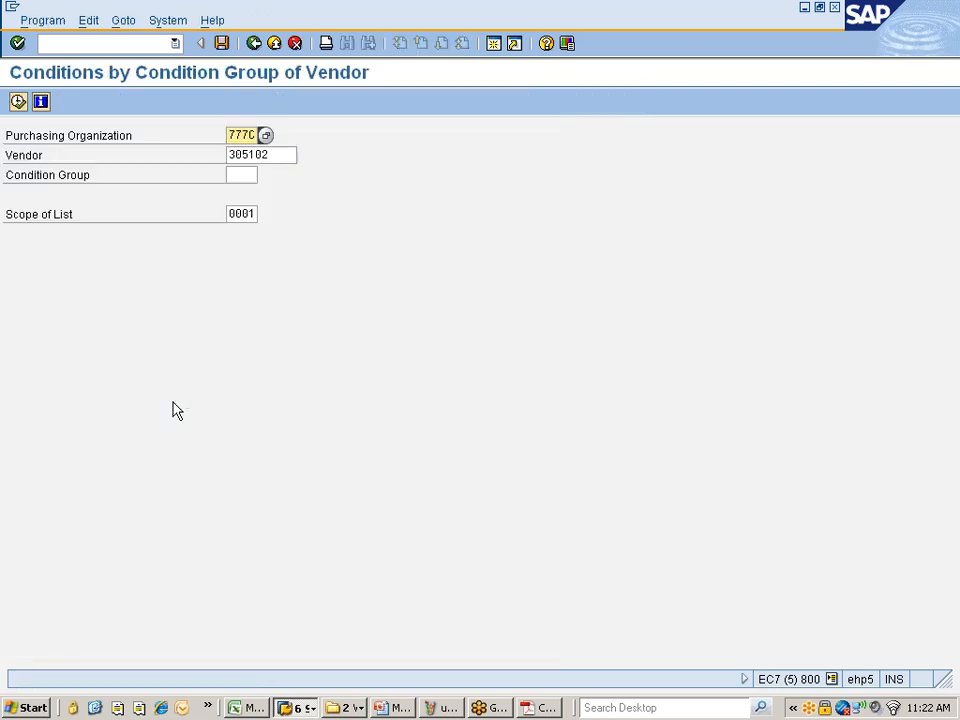
{"action": "left_click", "coordinate": [241, 175]}
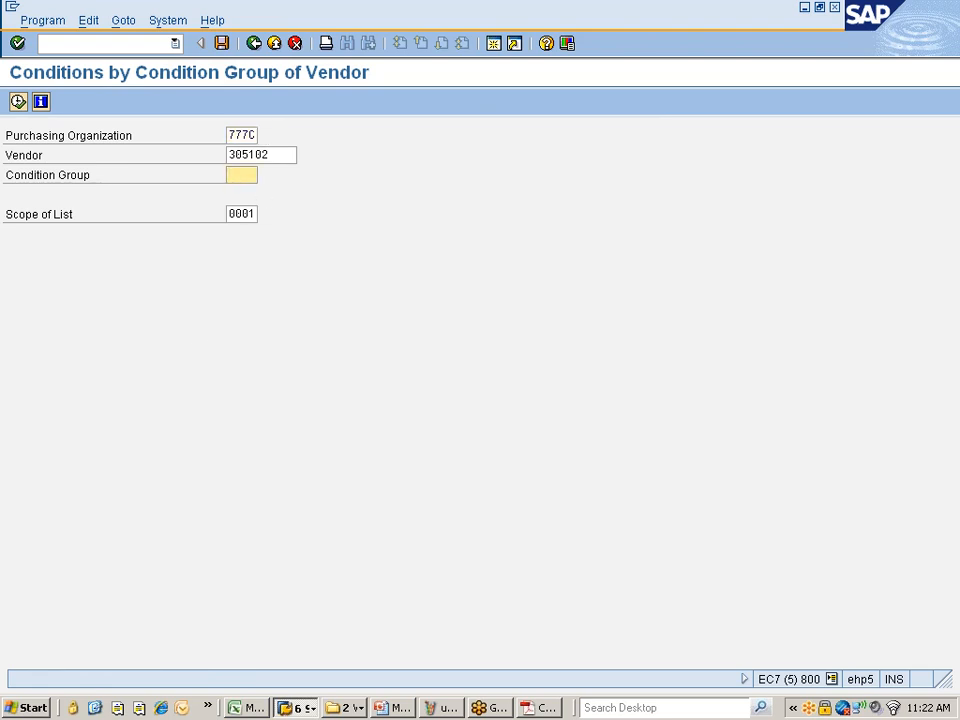
{"action": "left_click", "coordinate": [256, 44]}
Step: Expand the Other folder under Conditions and open MEK1 - Create
{"action": "scroll", "coordinate": [141, 557], "scroll_direction": "down", "scroll_amount": 1}
{"action": "left_click", "coordinate": [124, 558]}
{"action": "scroll", "coordinate": [128, 562], "scroll_direction": "down", "scroll_amount": 2}
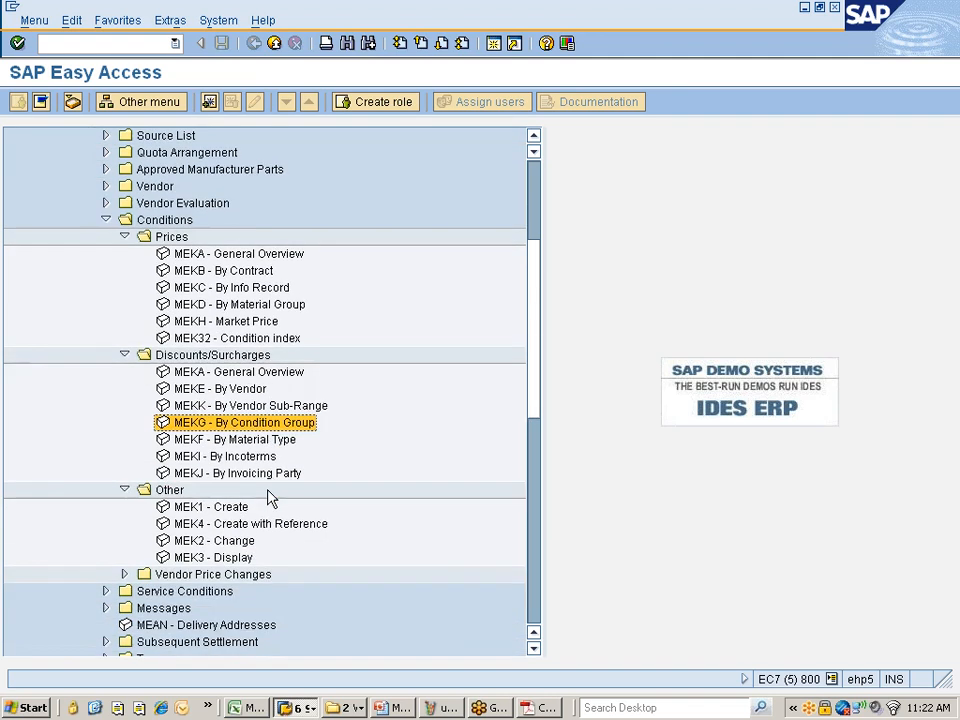
{"action": "left_click", "coordinate": [193, 459]}
{"action": "double_click", "coordinate": [193, 459]}
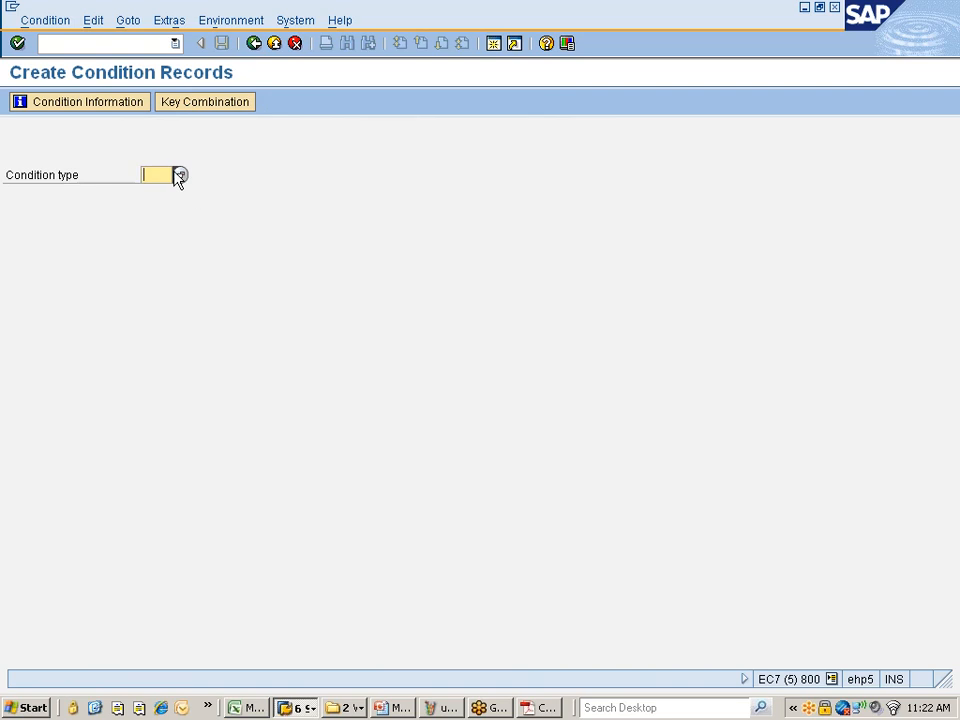
Step: Choose condition type RA01 (Discount % on Gross), view its fast entry screen, and return to the initial screen
{"action": "left_click", "coordinate": [181, 177]}
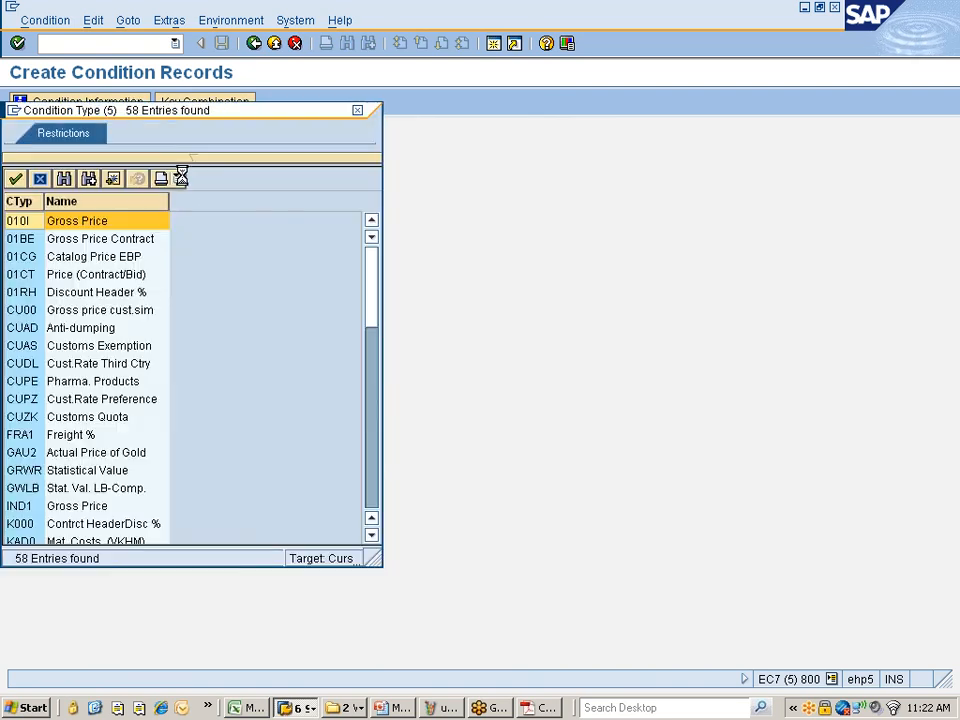
{"action": "scroll", "coordinate": [54, 456], "scroll_direction": "down", "scroll_amount": 8}
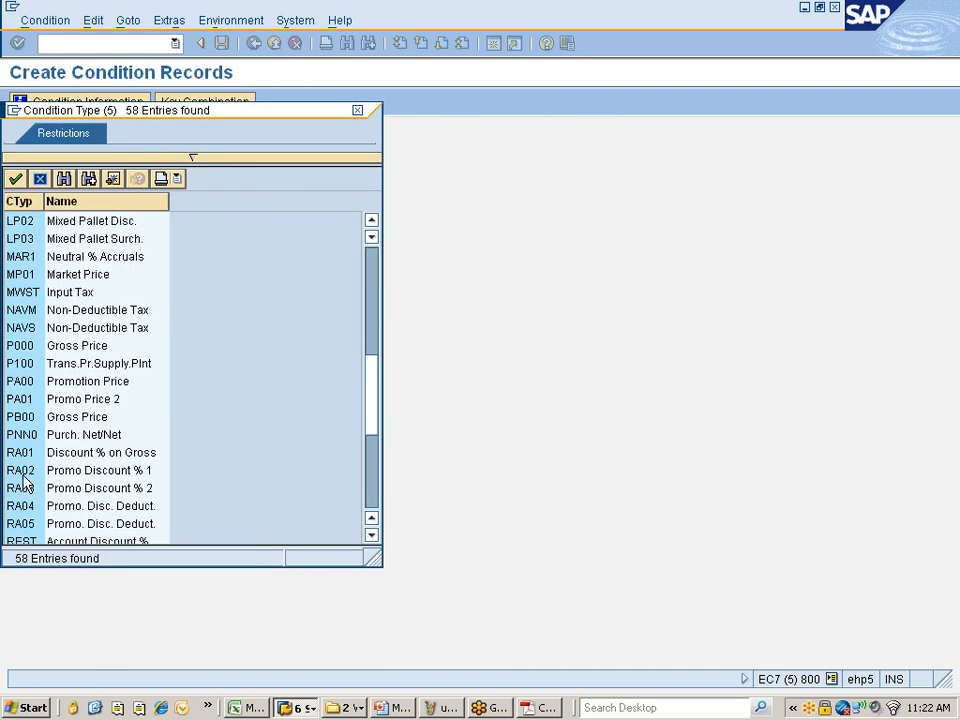
{"action": "double_click", "coordinate": [19, 452]}
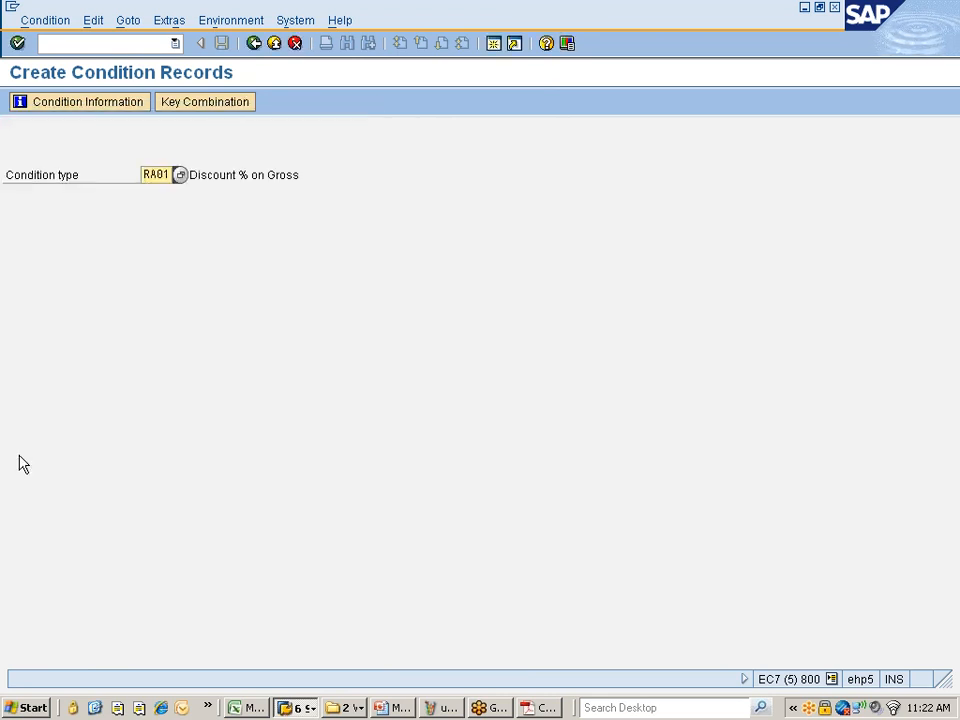
{"action": "key", "text": "Return"}
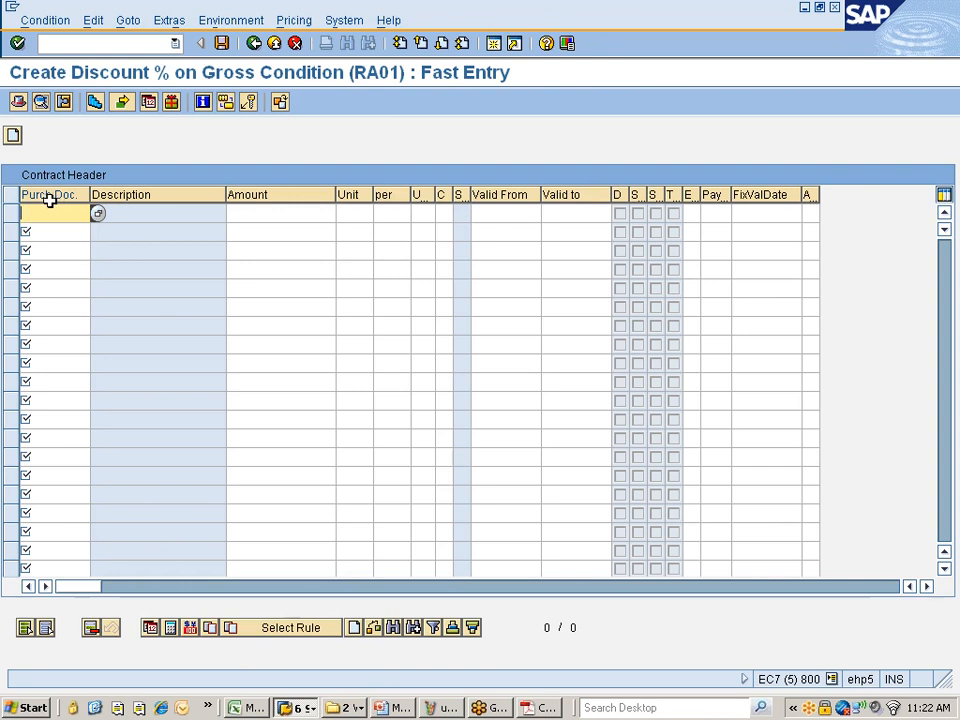
{"action": "left_click", "coordinate": [254, 44]}
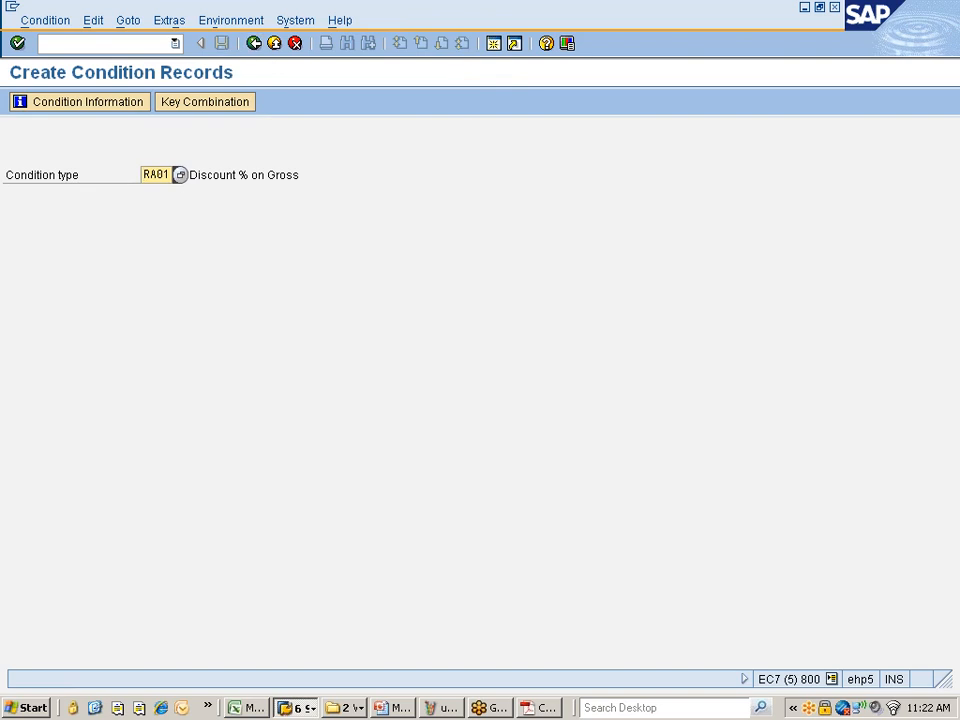
Step: In the customizing session, return to the IMG and open Define Condition Type under Purchasing, Conditions, Define Price Determination Process
{"action": "left_click", "coordinate": [312, 710]}
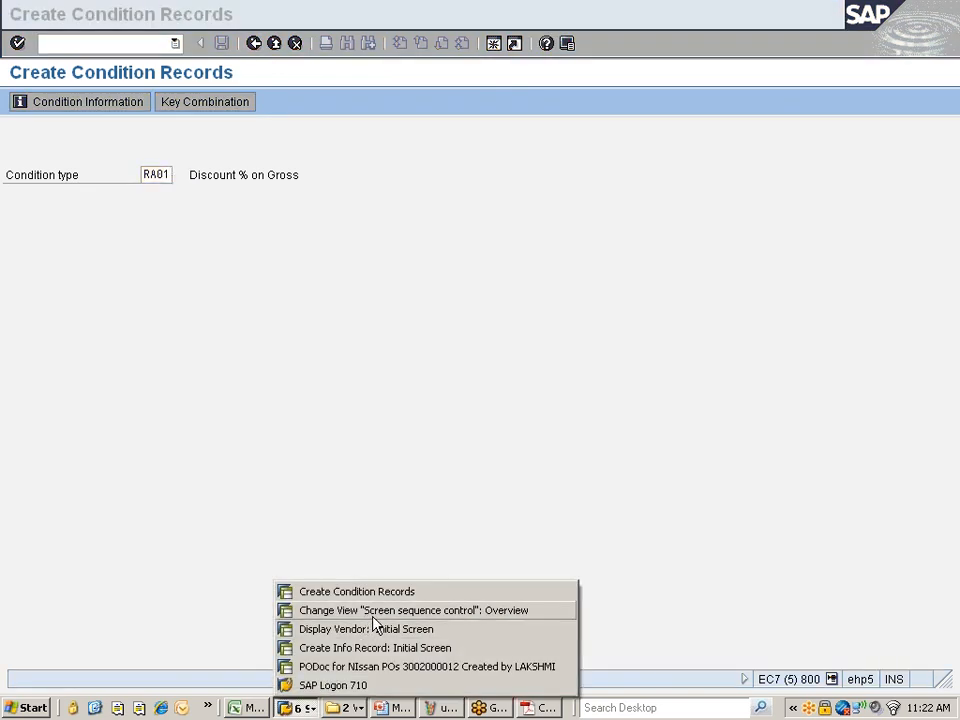
{"action": "left_click", "coordinate": [375, 614]}
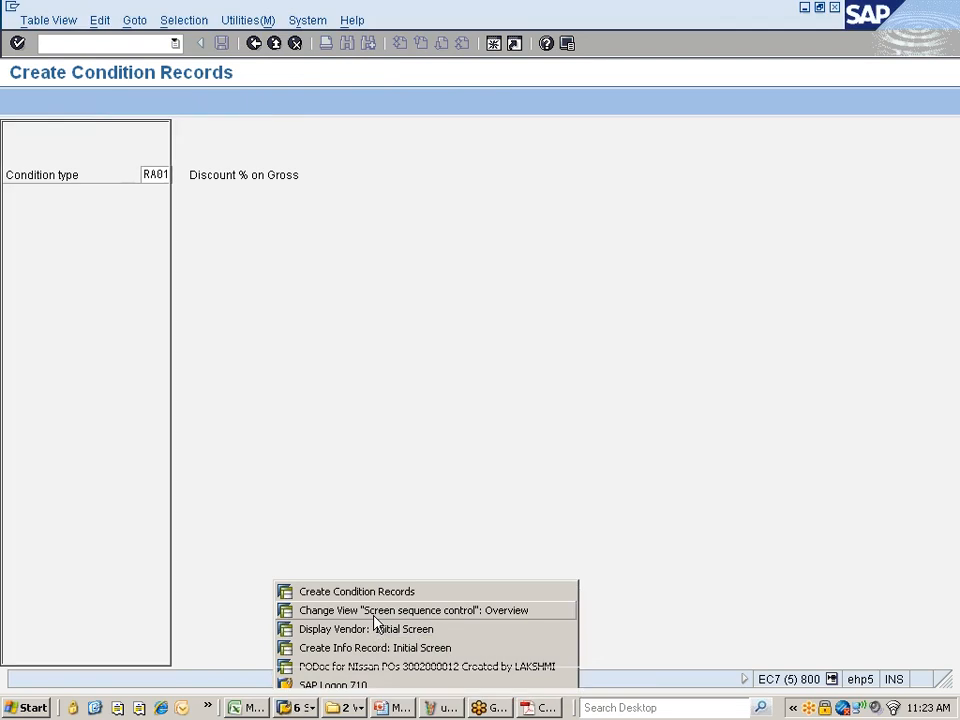
{"action": "left_click", "coordinate": [254, 43]}
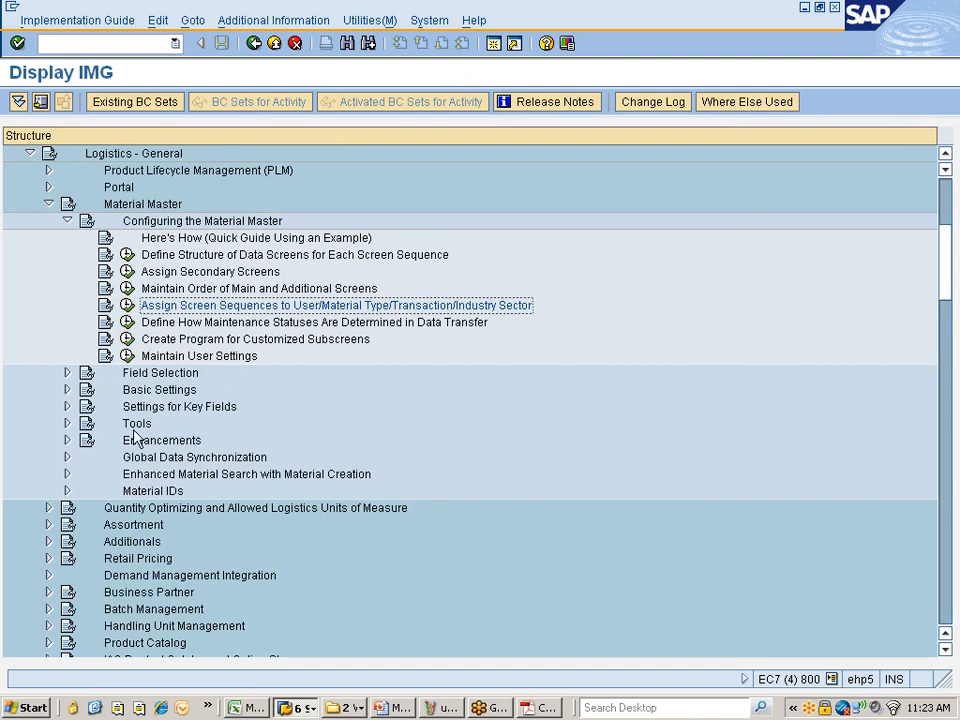
{"action": "scroll", "coordinate": [128, 432], "scroll_direction": "down", "scroll_amount": 6}
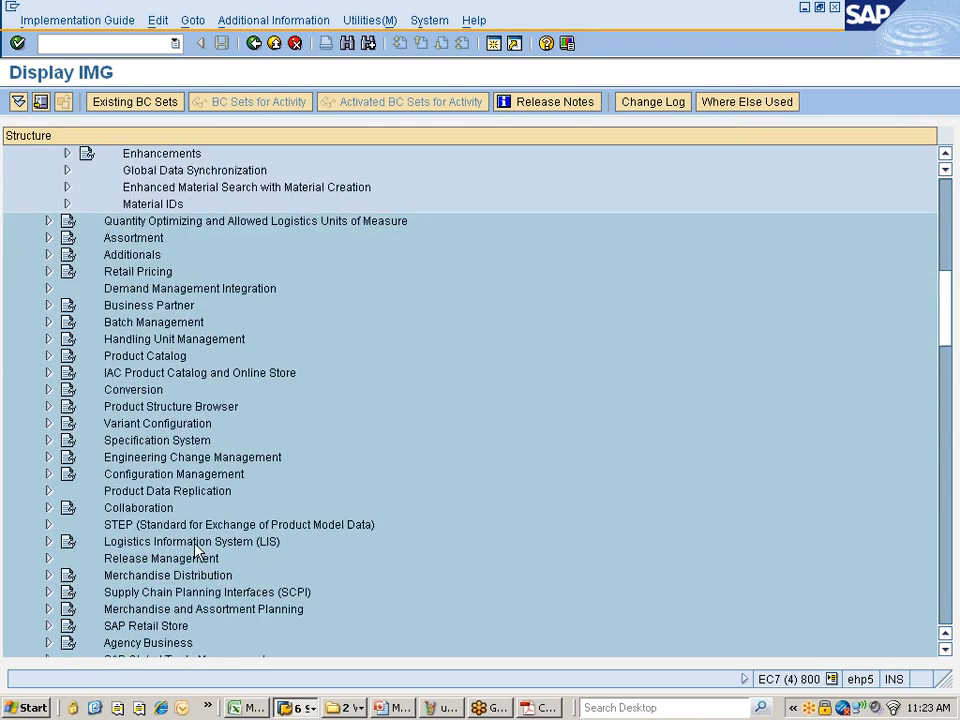
{"action": "scroll", "coordinate": [140, 457], "scroll_direction": "down", "scroll_amount": 5}
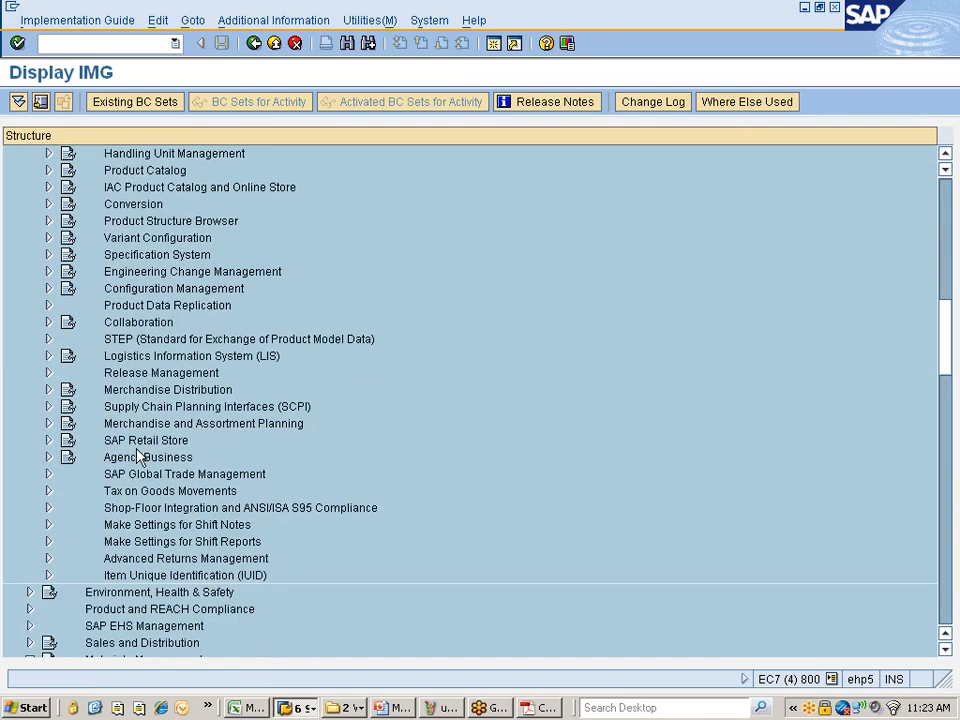
{"action": "scroll", "coordinate": [140, 457], "scroll_direction": "down", "scroll_amount": 8}
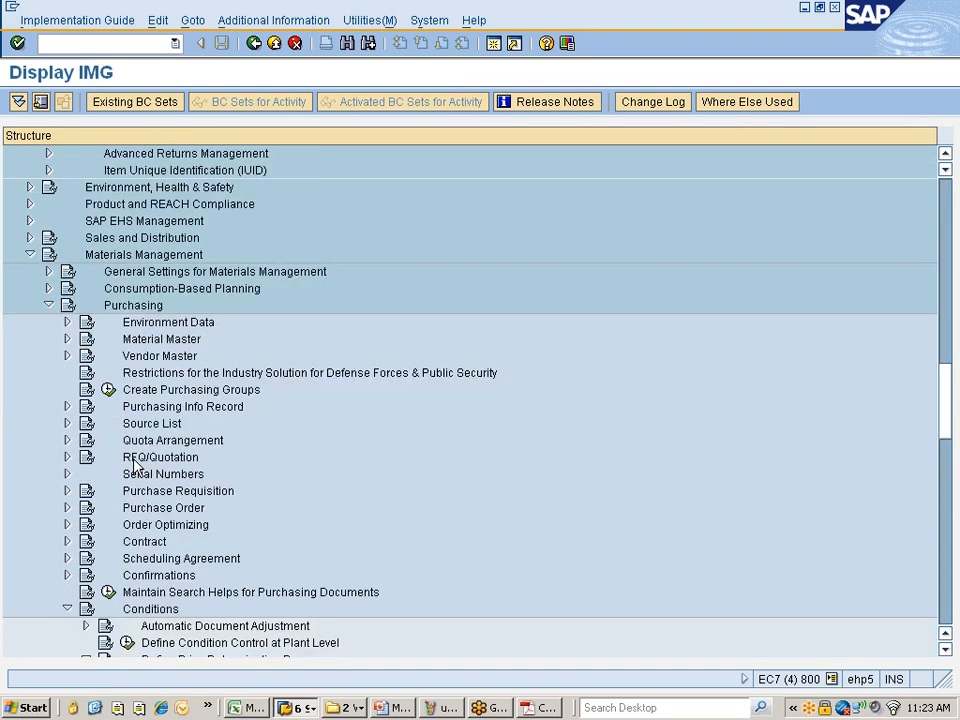
{"action": "scroll", "coordinate": [136, 463], "scroll_direction": "down", "scroll_amount": 6}
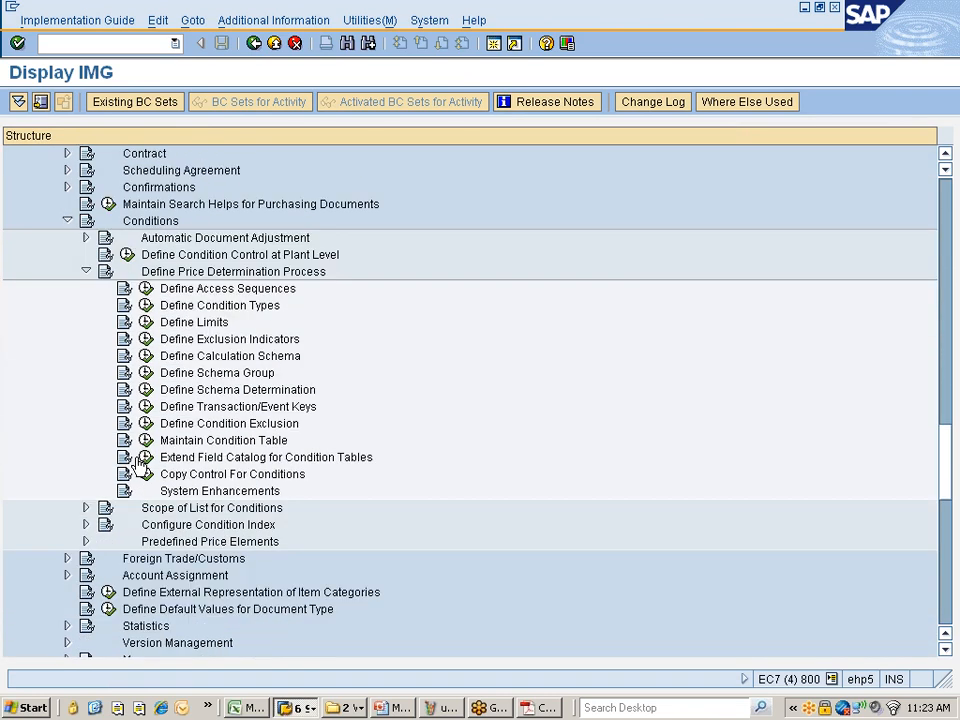
{"action": "left_click", "coordinate": [147, 306]}
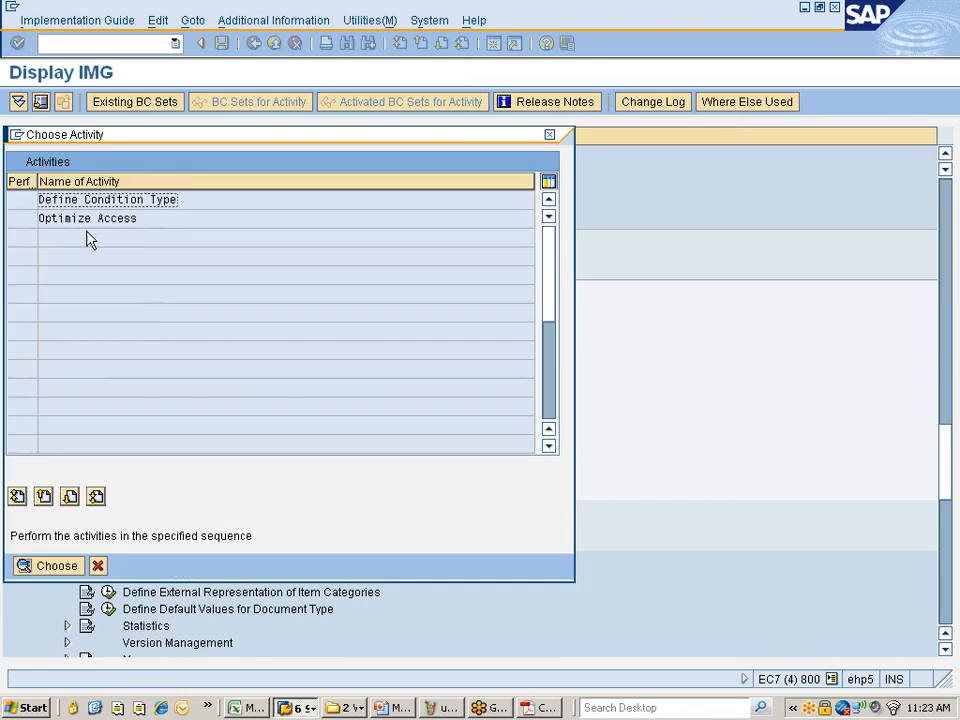
{"action": "double_click", "coordinate": [107, 200]}
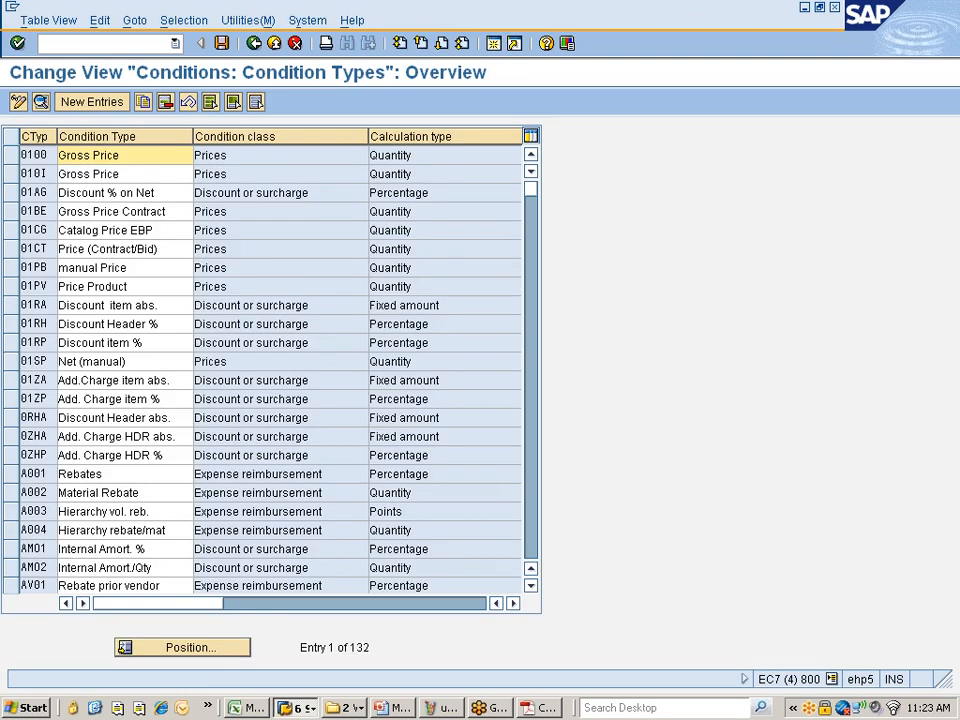
Step: Position the condition types list at FRC1 and open that condition type's details
{"action": "left_click", "coordinate": [202, 648]}
{"action": "type", "text": "frc1"}
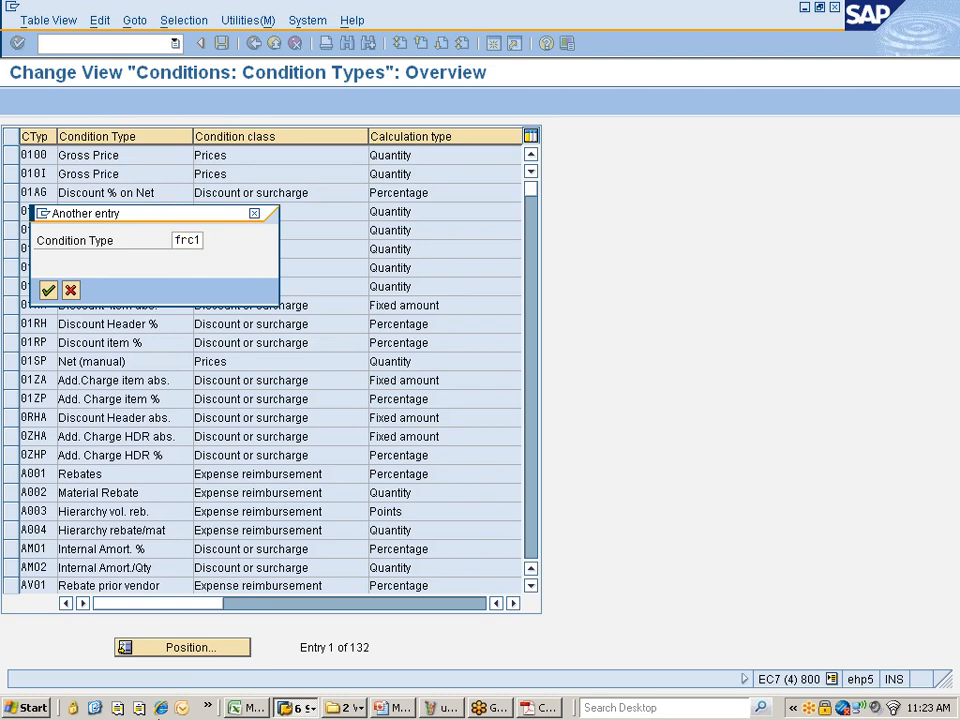
{"action": "key", "text": "Return"}
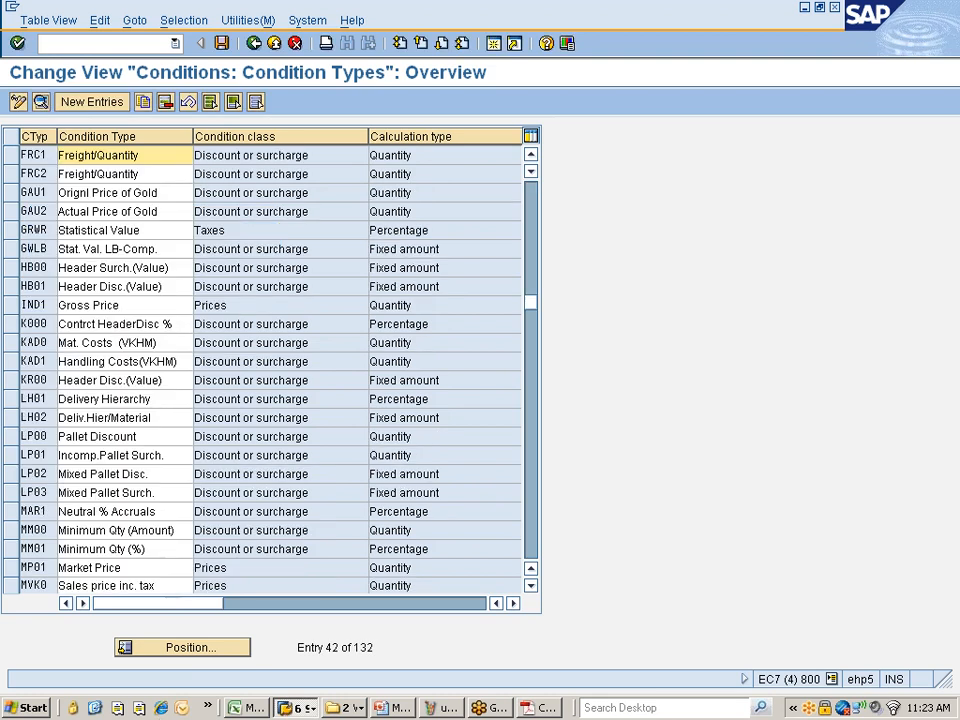
{"action": "left_click", "coordinate": [10, 155]}
{"action": "left_click", "coordinate": [41, 103]}
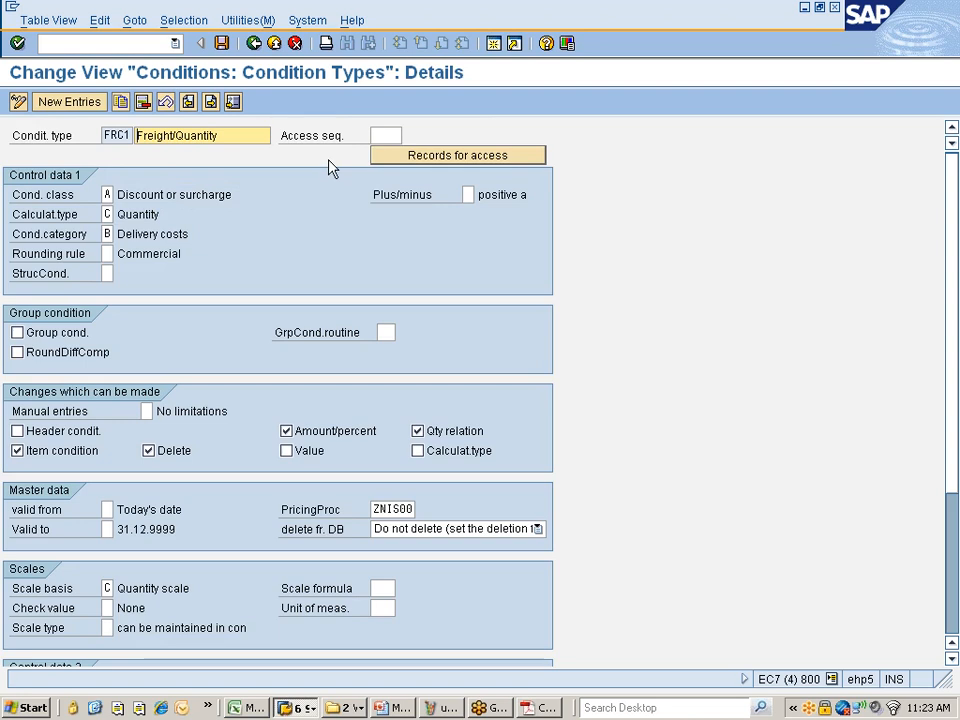
Step: Back in the Create Condition Records session, search the condition type value list for frc1 and sort it by CTyp
{"action": "key", "text": "alt+Tab"}
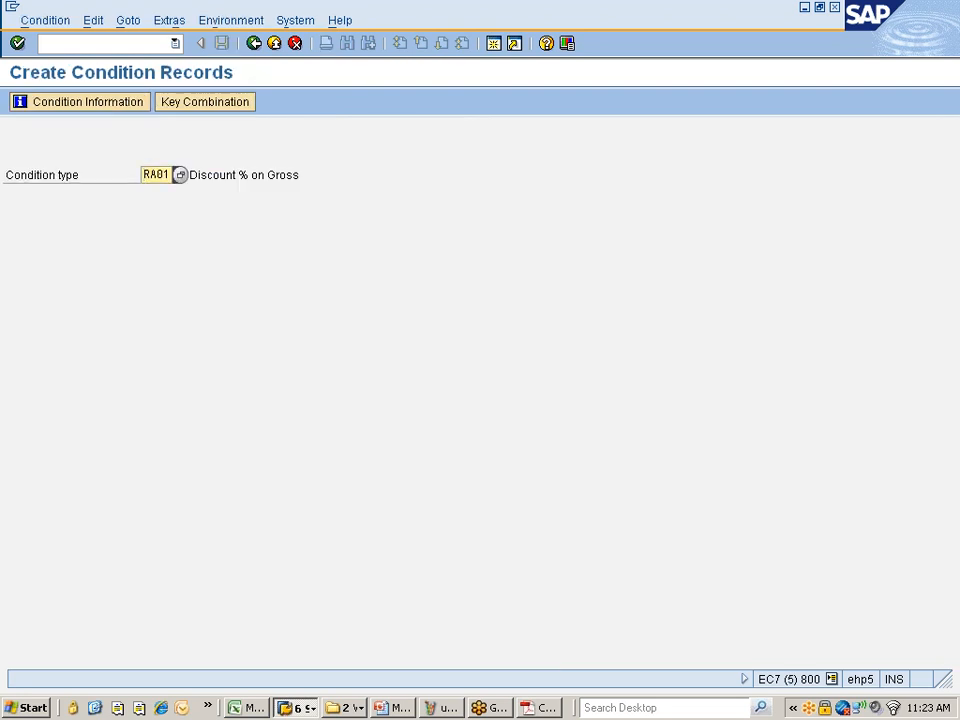
{"action": "left_click", "coordinate": [179, 175]}
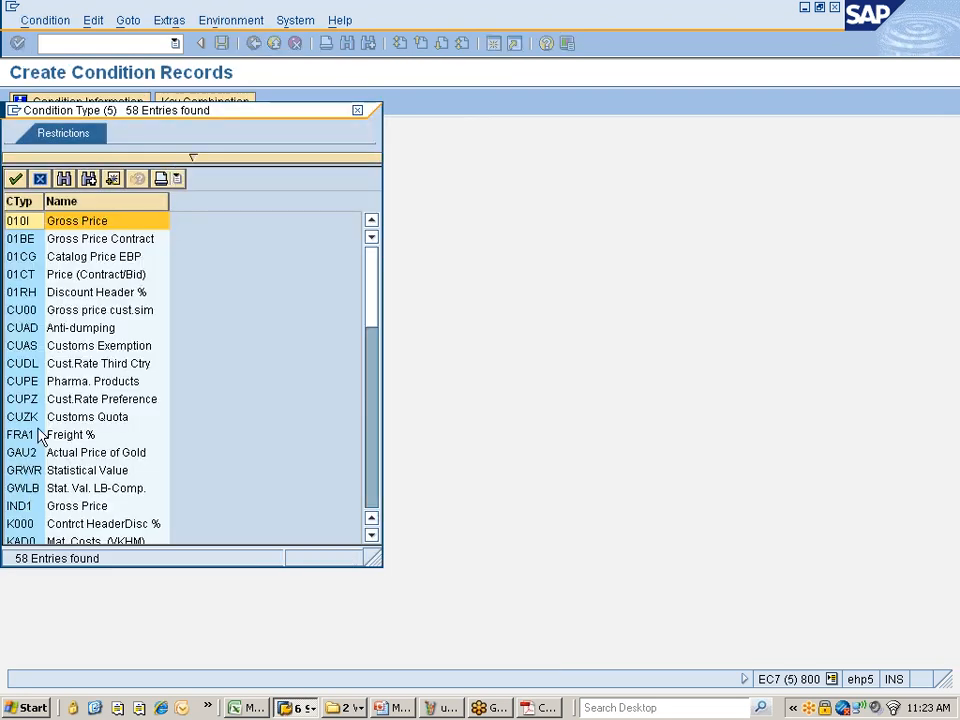
{"action": "scroll", "coordinate": [70, 450], "scroll_direction": "down", "scroll_amount": 2}
{"action": "key", "text": "ctrl+f"}
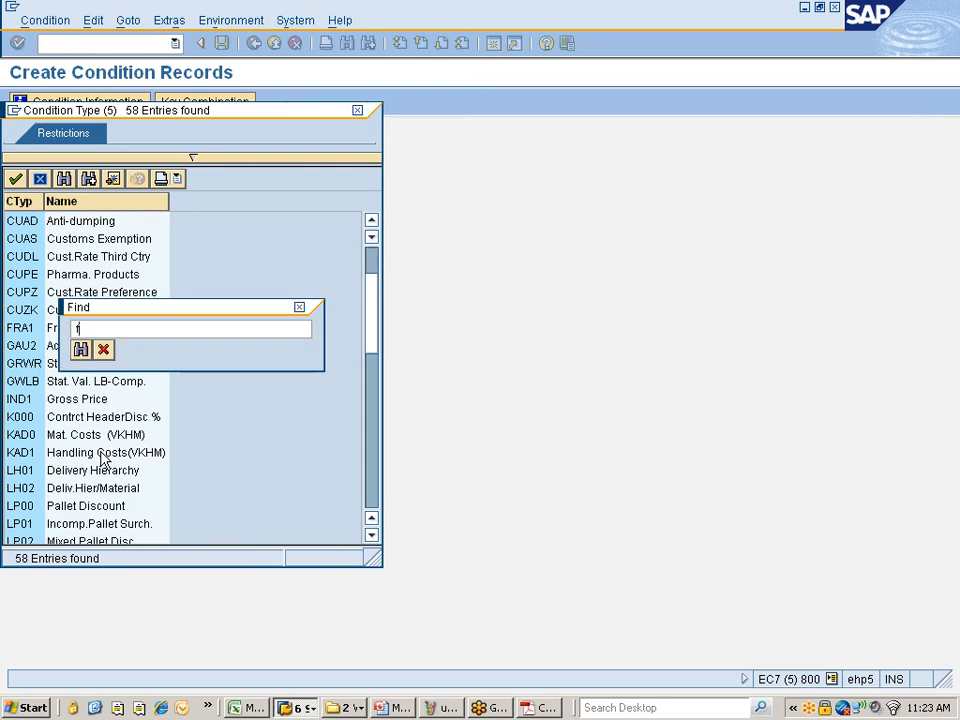
{"action": "type", "text": "frc1"}
{"action": "key", "text": "Return"}
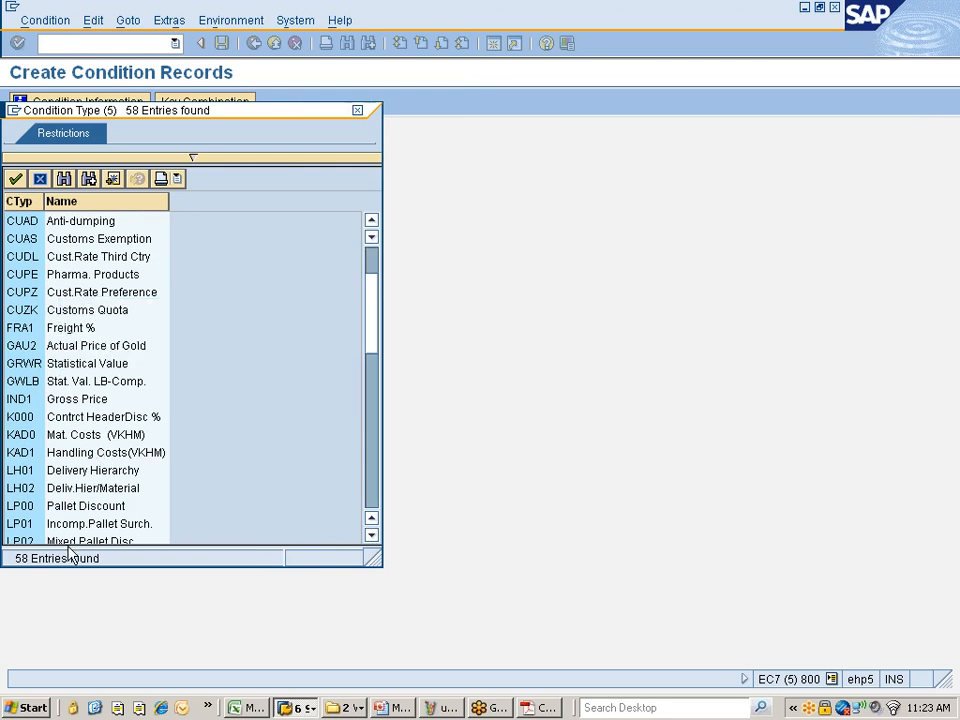
{"action": "scroll", "coordinate": [157, 342], "scroll_direction": "up", "scroll_amount": 2}
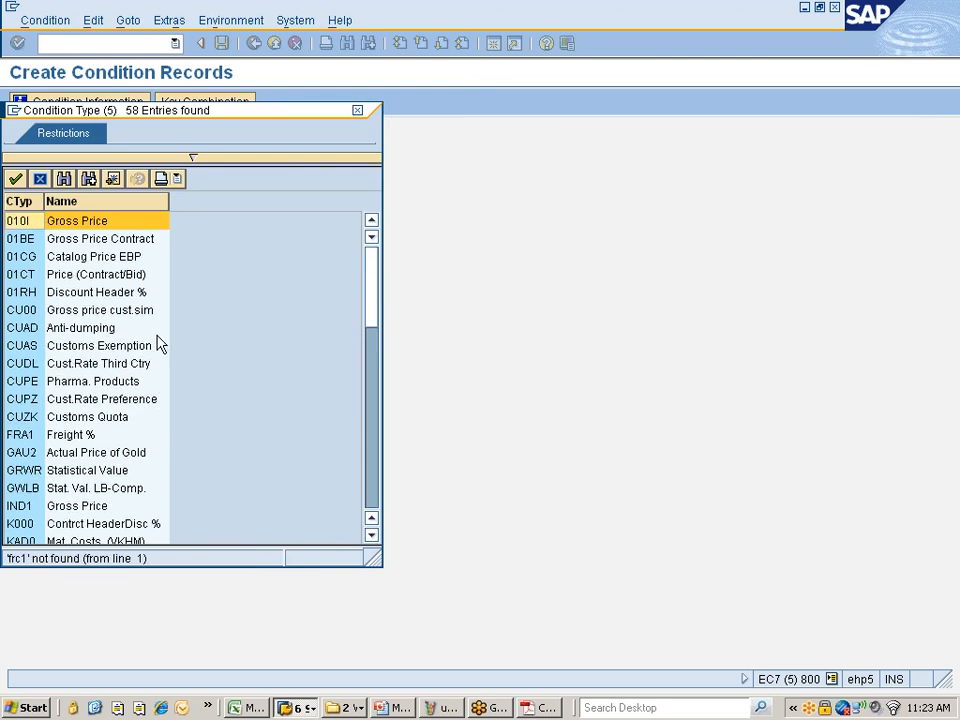
{"action": "left_click", "coordinate": [30, 201]}
{"action": "scroll", "coordinate": [43, 416], "scroll_direction": "down", "scroll_amount": 5}
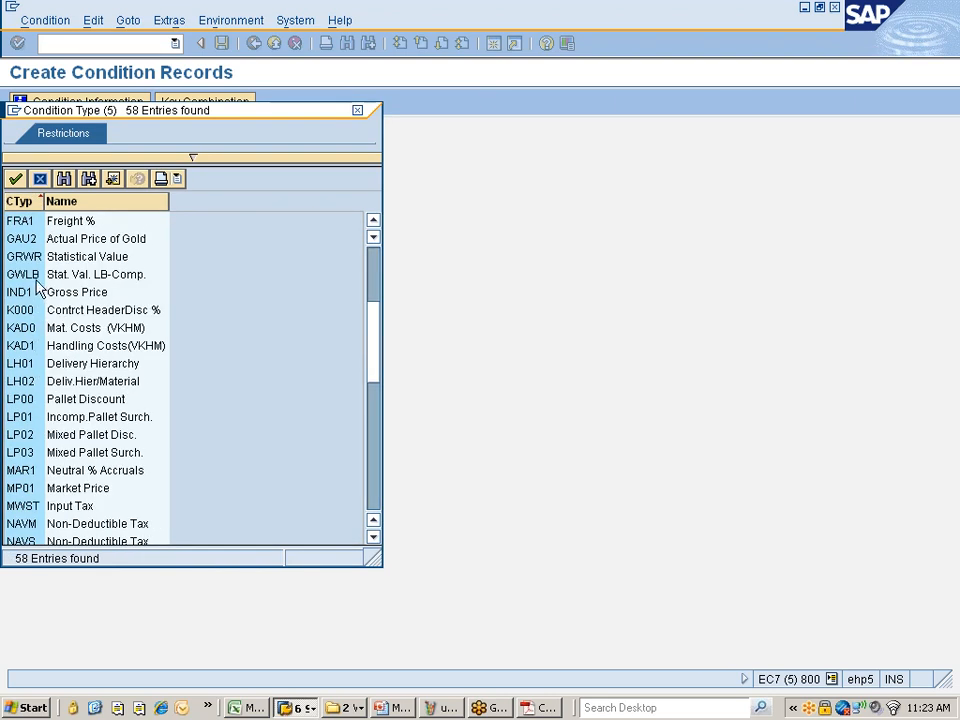
Step: Look through the remaining condition types in the value list, close it, and leave Create Condition Records for the SAP Easy Access menu
{"action": "scroll", "coordinate": [33, 452], "scroll_direction": "down", "scroll_amount": 4}
{"action": "scroll", "coordinate": [33, 452], "scroll_direction": "down", "scroll_amount": 5}
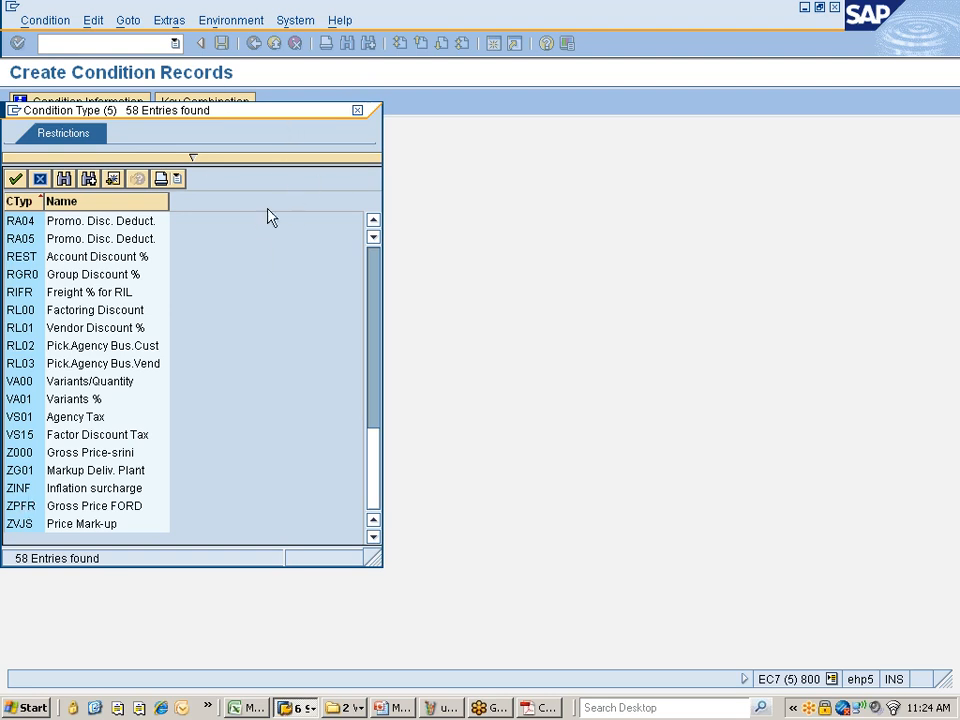
{"action": "left_click", "coordinate": [358, 110]}
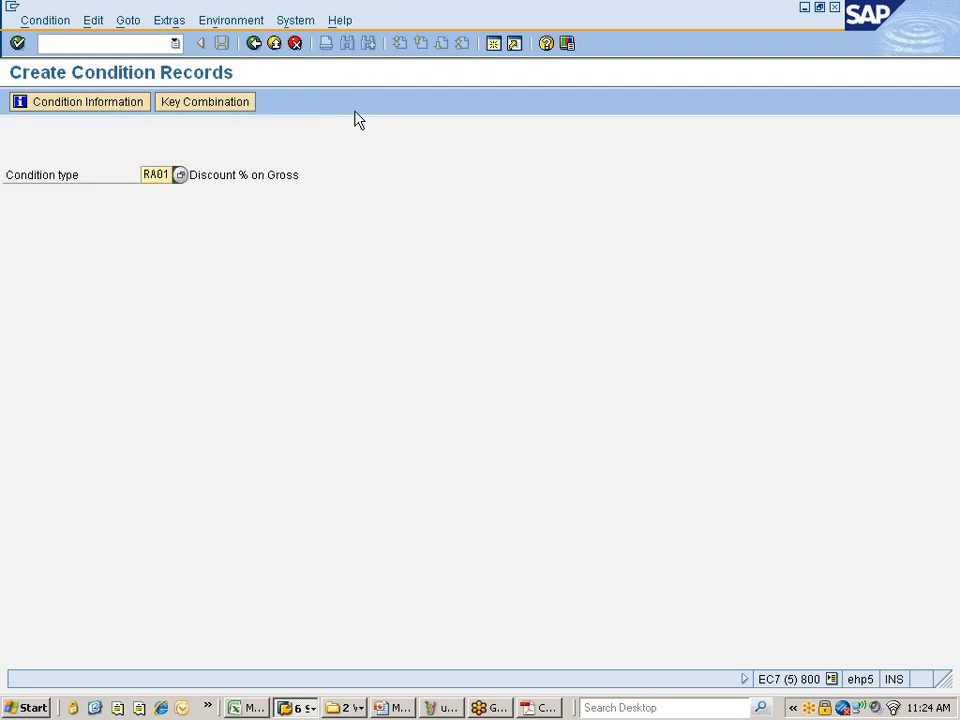
{"action": "left_click", "coordinate": [254, 44]}
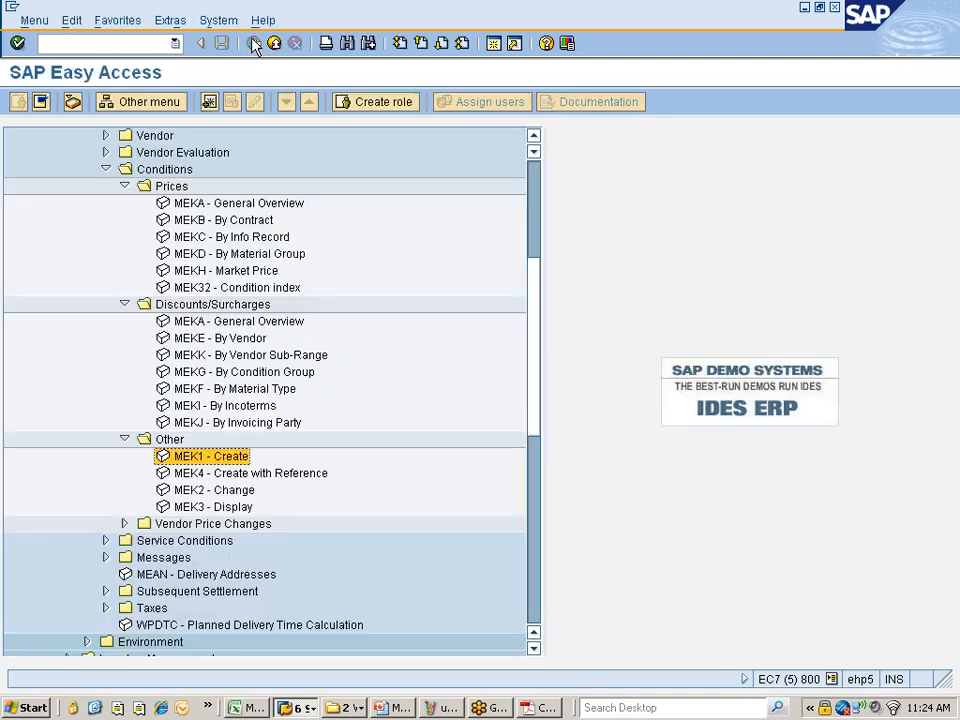
Step: Expand Service Conditions and review the Prices transactions MEKC, MEKD, MEKH and MEK32 along with the discount and surcharge transactions
{"action": "left_click", "coordinate": [106, 540]}
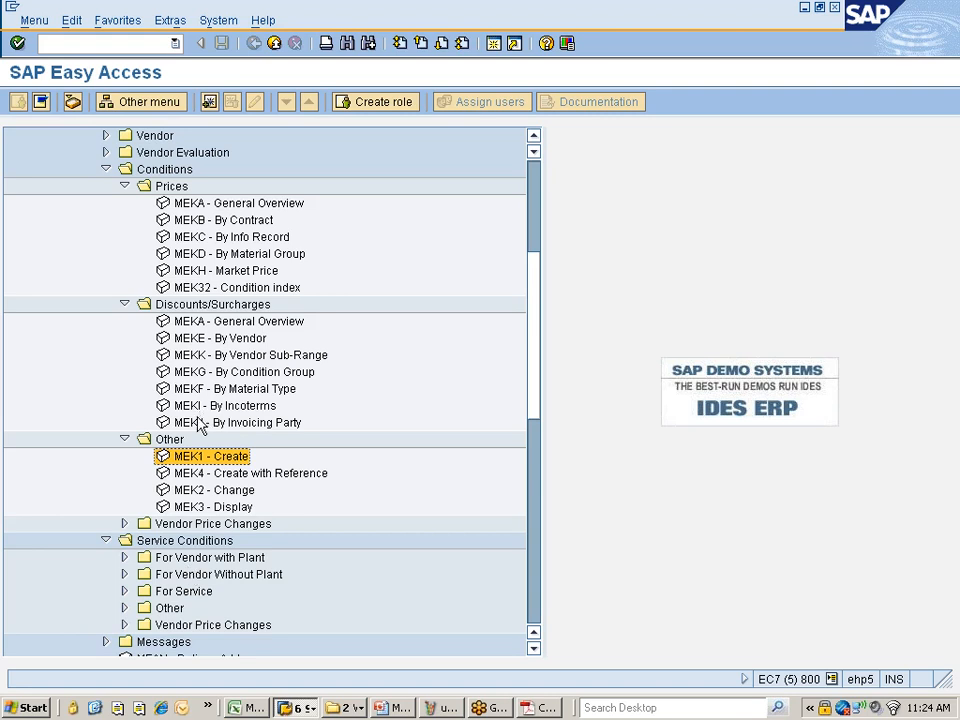
{"action": "left_click", "coordinate": [226, 240]}
{"action": "left_click", "coordinate": [229, 255]}
{"action": "left_click", "coordinate": [224, 271]}
{"action": "left_click", "coordinate": [219, 288]}
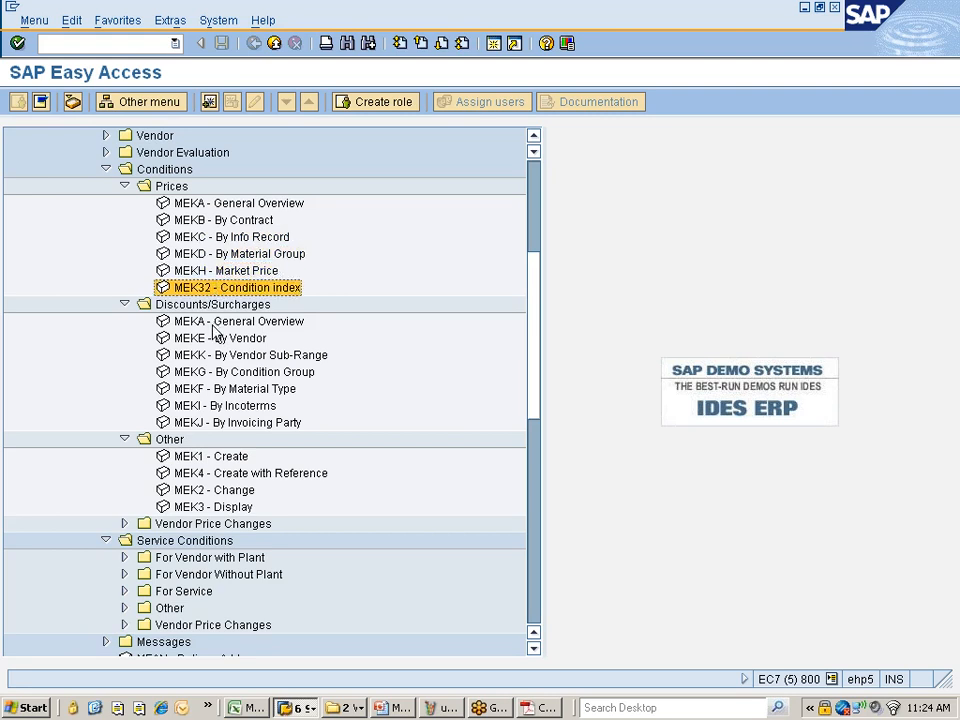
{"action": "scroll", "coordinate": [180, 360], "scroll_direction": "down", "scroll_amount": 2}
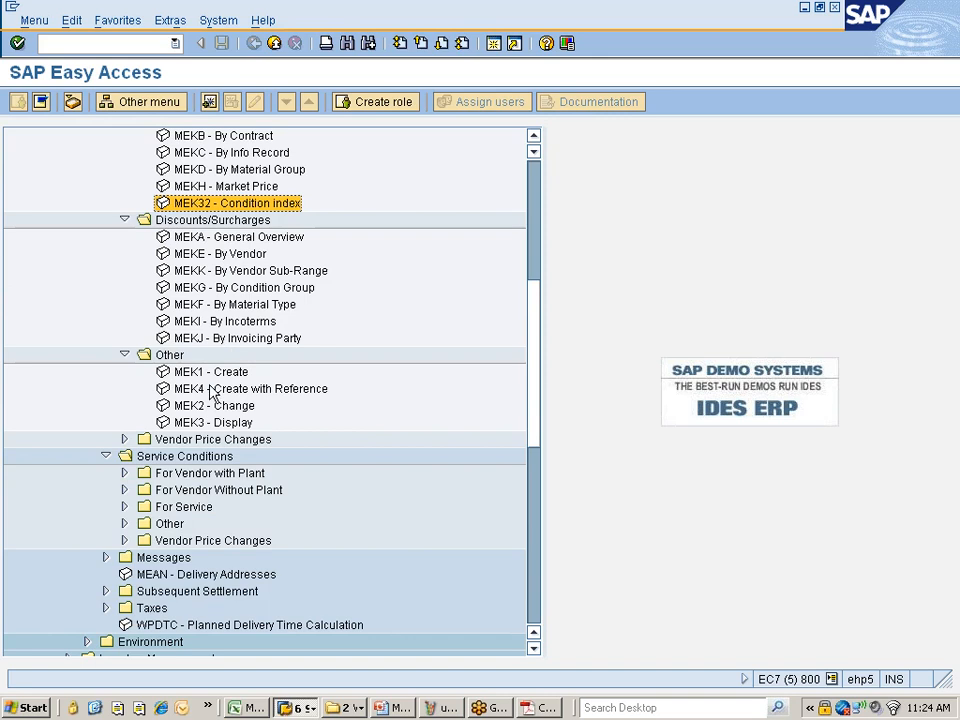
Step: In the Create Info Record session, run /nme21n and set the purchase order type to PODoc for NIssan POs
{"action": "double_click", "coordinate": [205, 243]}
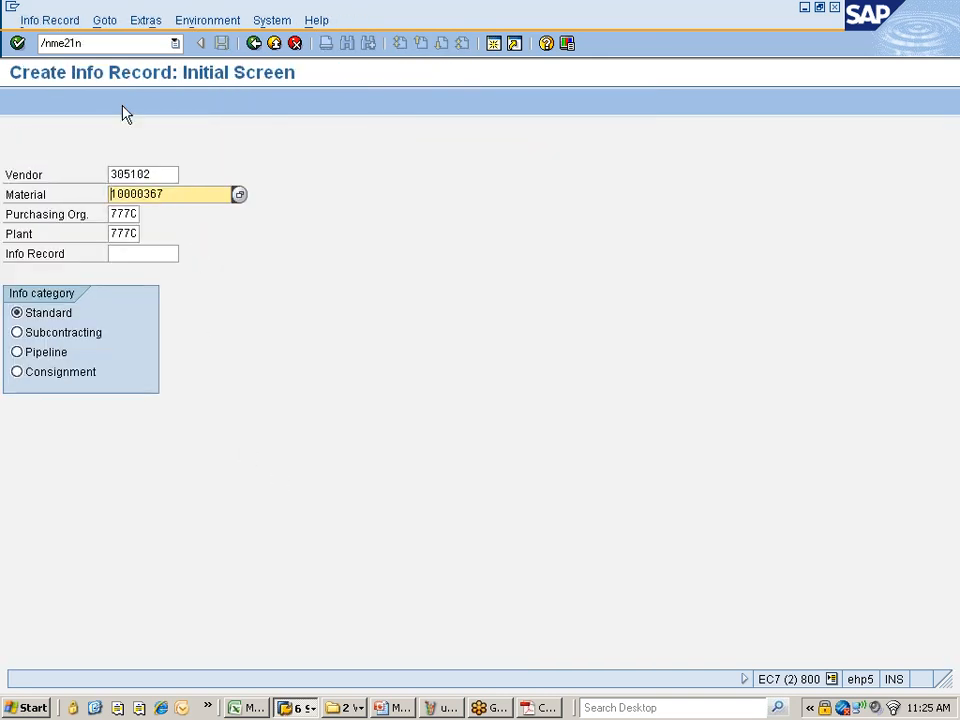
{"action": "double_click", "coordinate": [103, 44]}
{"action": "left_click", "coordinate": [103, 44]}
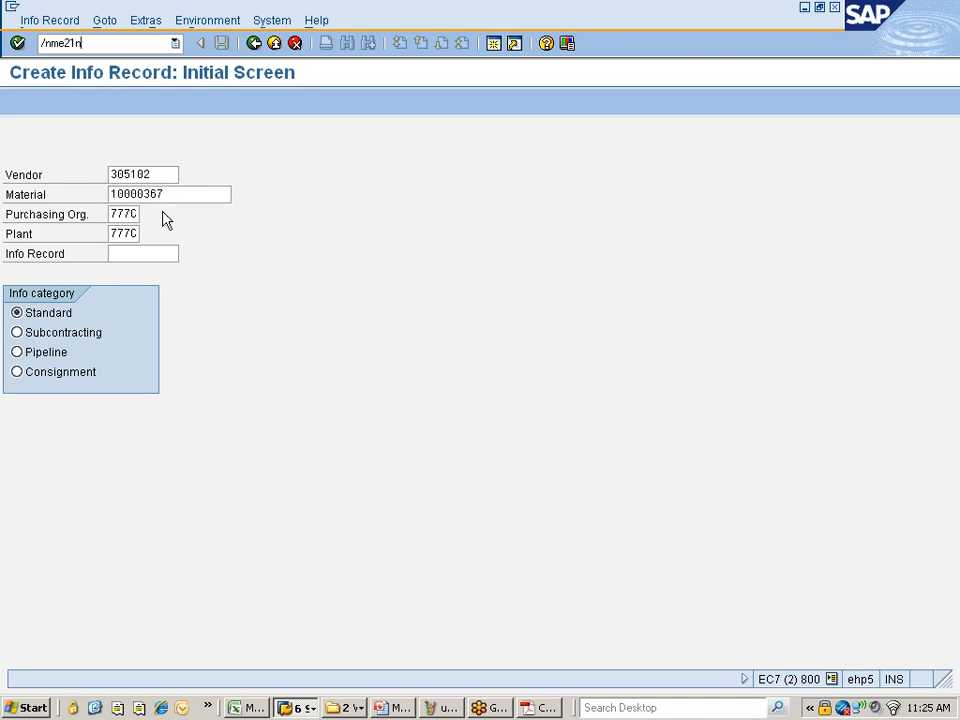
{"action": "key", "text": "Return"}
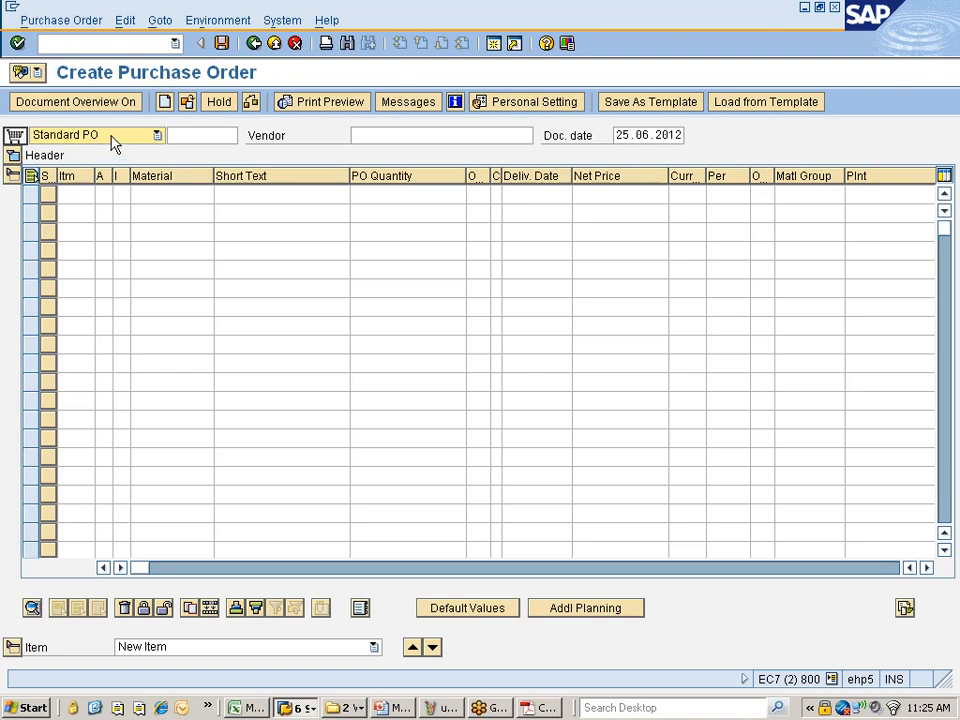
{"action": "left_click", "coordinate": [113, 143]}
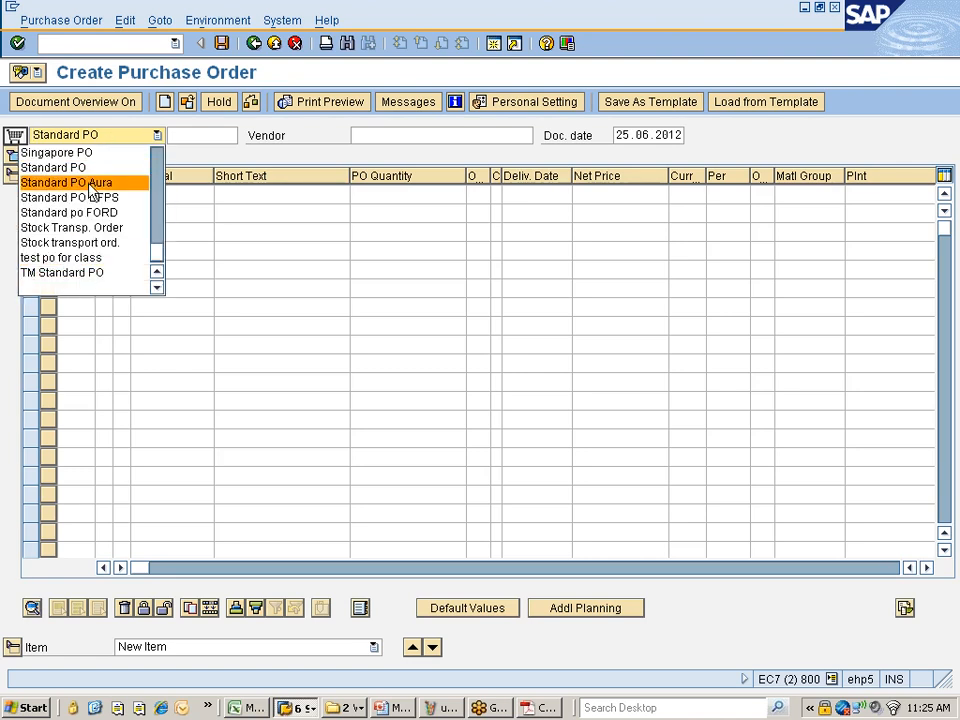
{"action": "scroll", "coordinate": [90, 190], "scroll_direction": "up", "scroll_amount": 2}
{"action": "key", "text": "Down"}
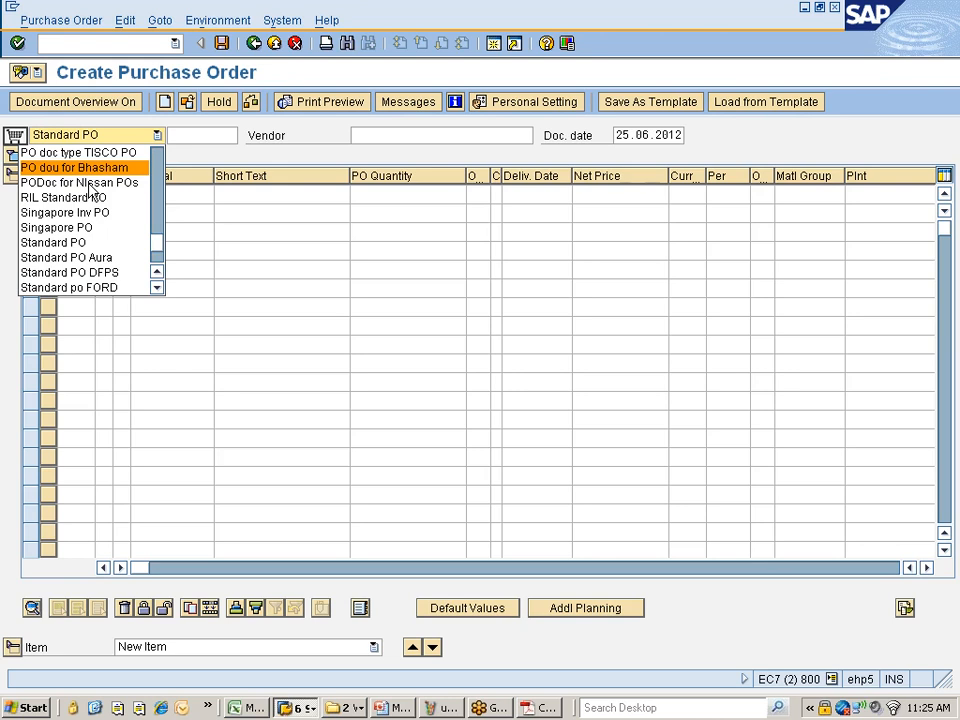
{"action": "left_click", "coordinate": [80, 185]}
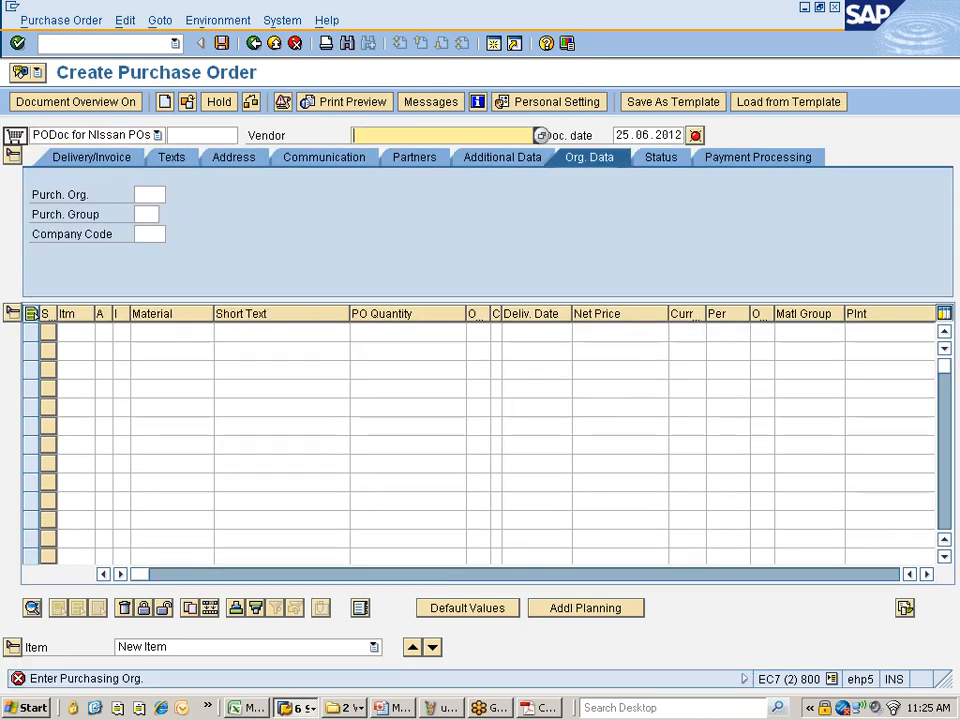
{"action": "left_click", "coordinate": [392, 136]}
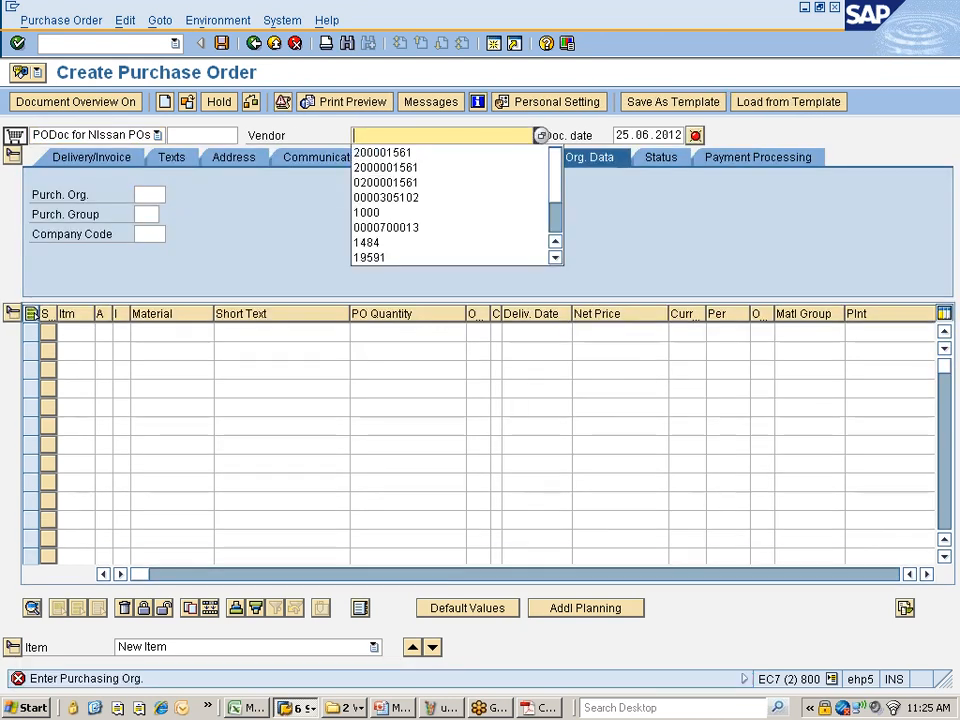
{"action": "left_click", "coordinate": [393, 198]}
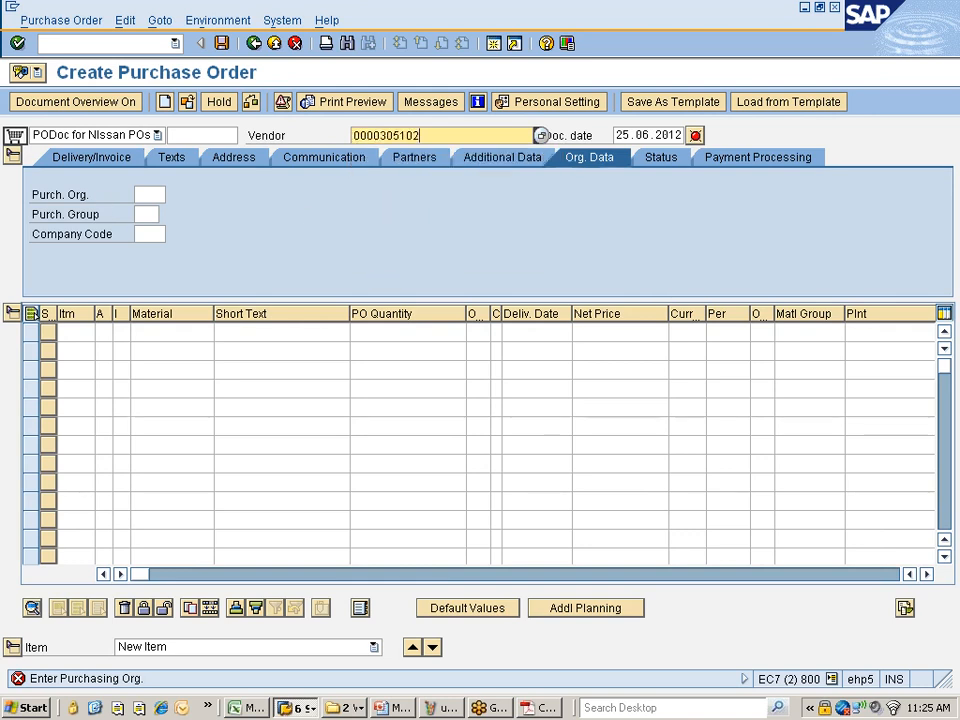
{"action": "left_click", "coordinate": [149, 195]}
{"action": "left_click", "coordinate": [151, 212]}
{"action": "left_click", "coordinate": [149, 215]}
{"action": "left_click", "coordinate": [148, 230]}
{"action": "left_click", "coordinate": [149, 234]}
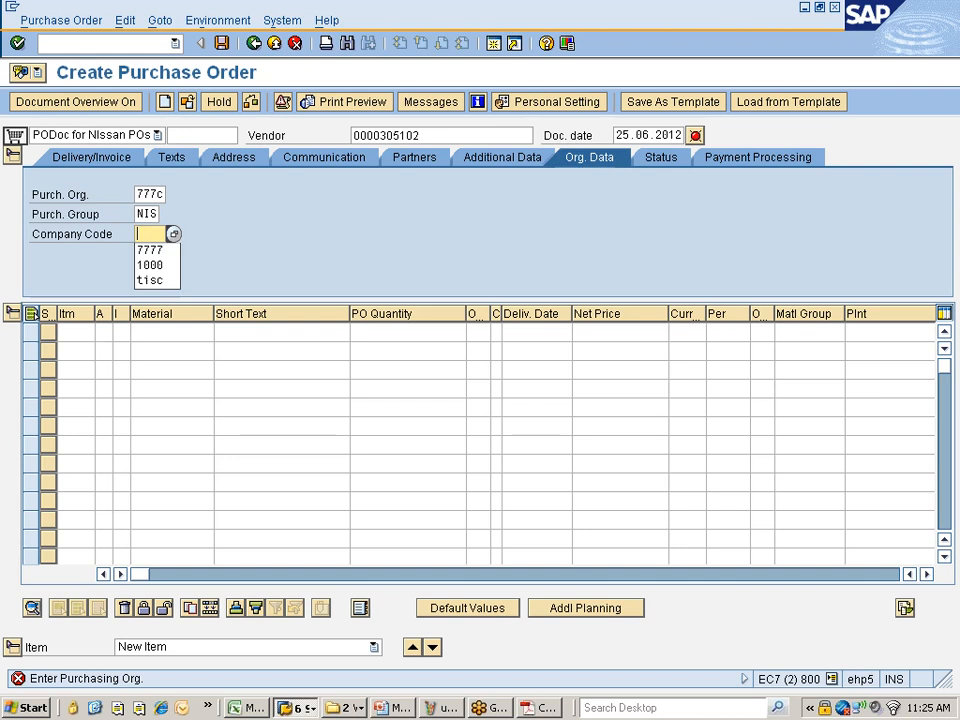
{"action": "left_click", "coordinate": [148, 250]}
{"action": "key", "text": "Return"}
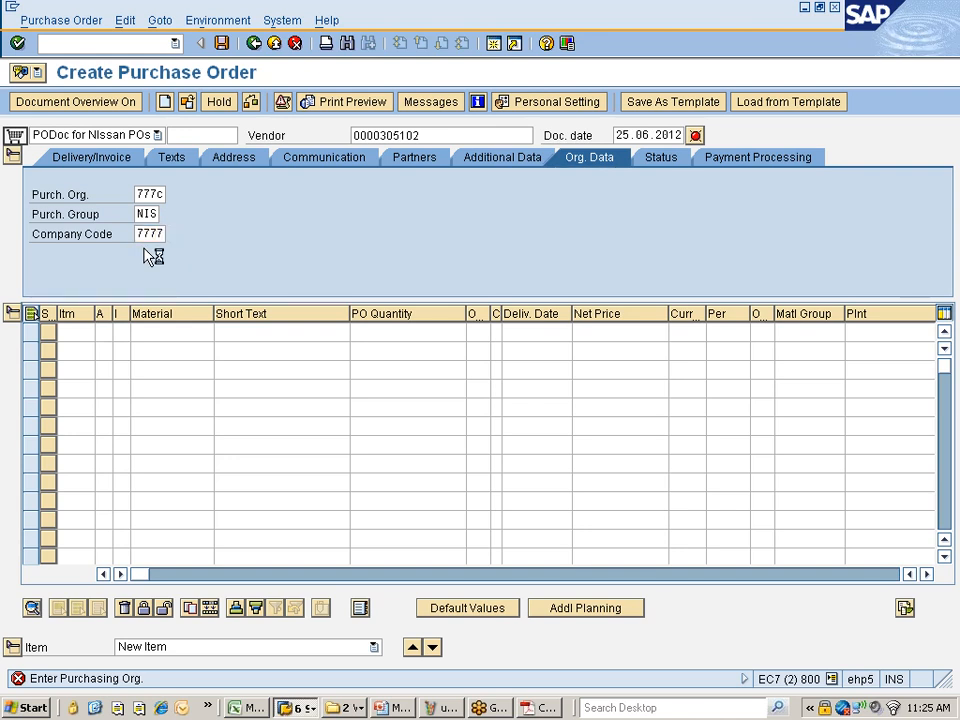
Step: Enter the first order item with material 10000367, PO quantity 10 and plant 777C
{"action": "left_click", "coordinate": [199, 331]}
{"action": "type", "text": "10000367"}
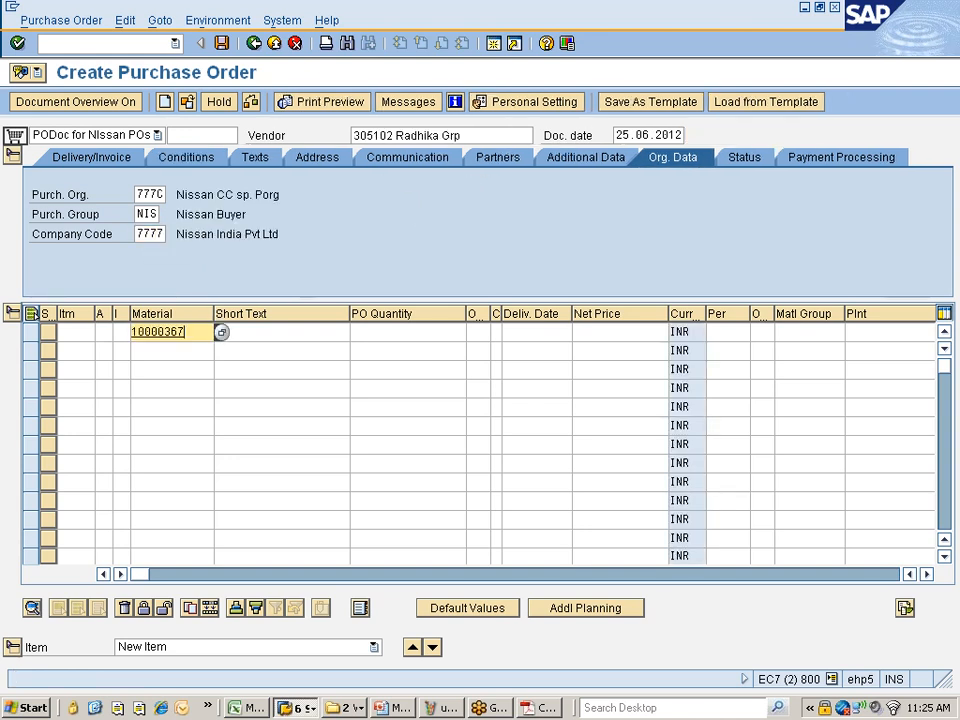
{"action": "left_click", "coordinate": [388, 332]}
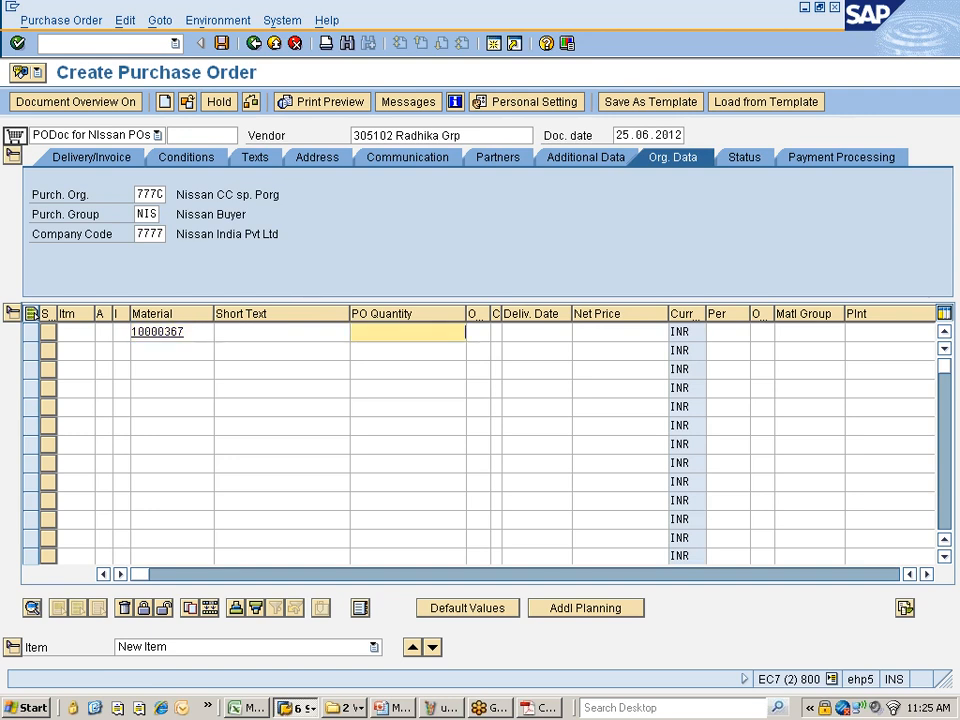
{"action": "type", "text": "10"}
{"action": "key", "text": "Tab"}
{"action": "key", "text": "Tab"}
{"action": "key", "text": "Tab"}
{"action": "key", "text": "Tab"}
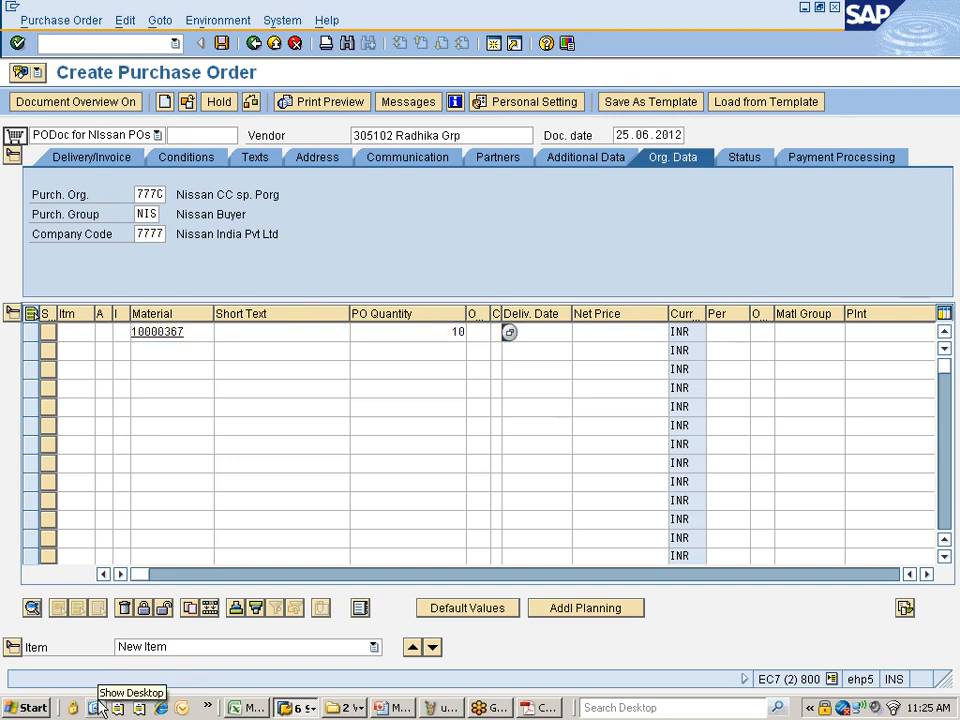
{"action": "type", "text": "777c"}
{"action": "key", "text": "Return"}
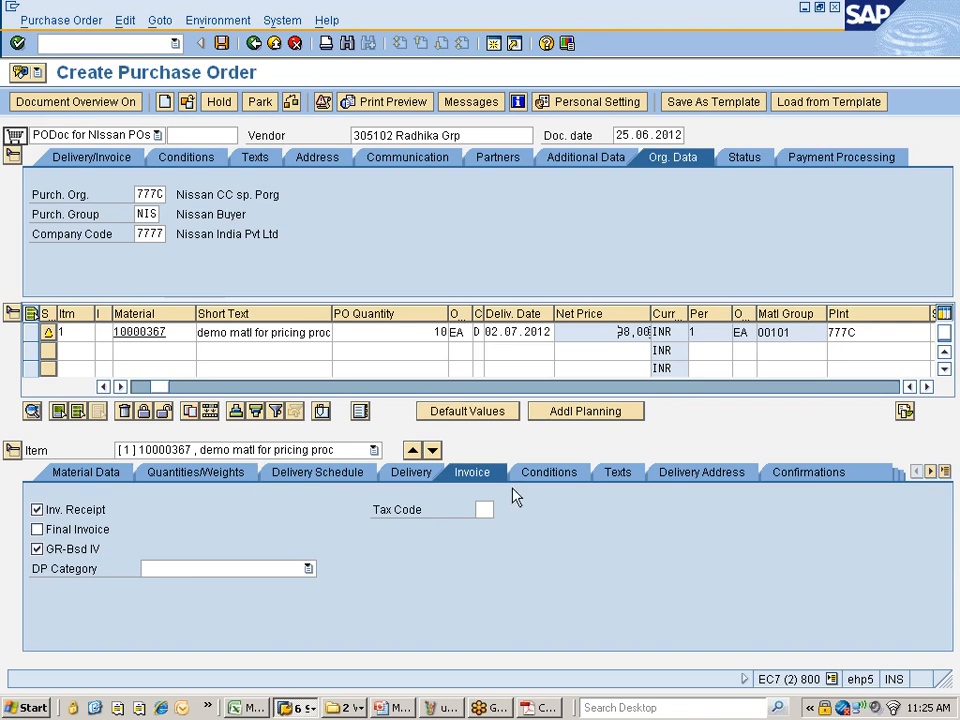
Step: Open the item's conditions and review all pricing elements from PB00 through FRC1
{"action": "left_click", "coordinate": [537, 481]}
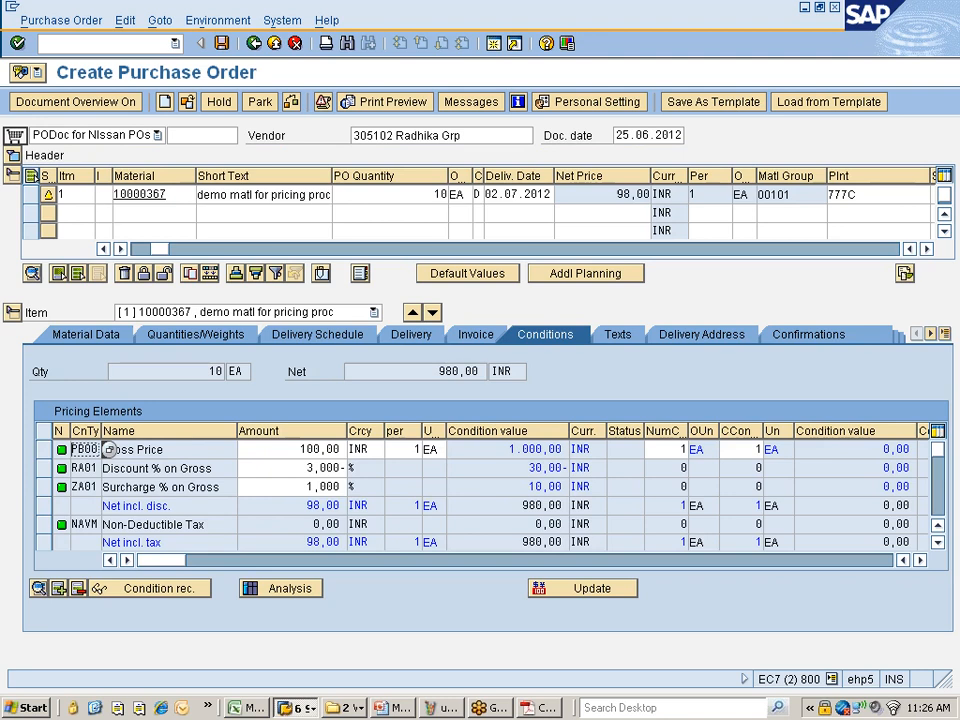
{"action": "scroll", "coordinate": [320, 520], "scroll_direction": "down", "scroll_amount": 1}
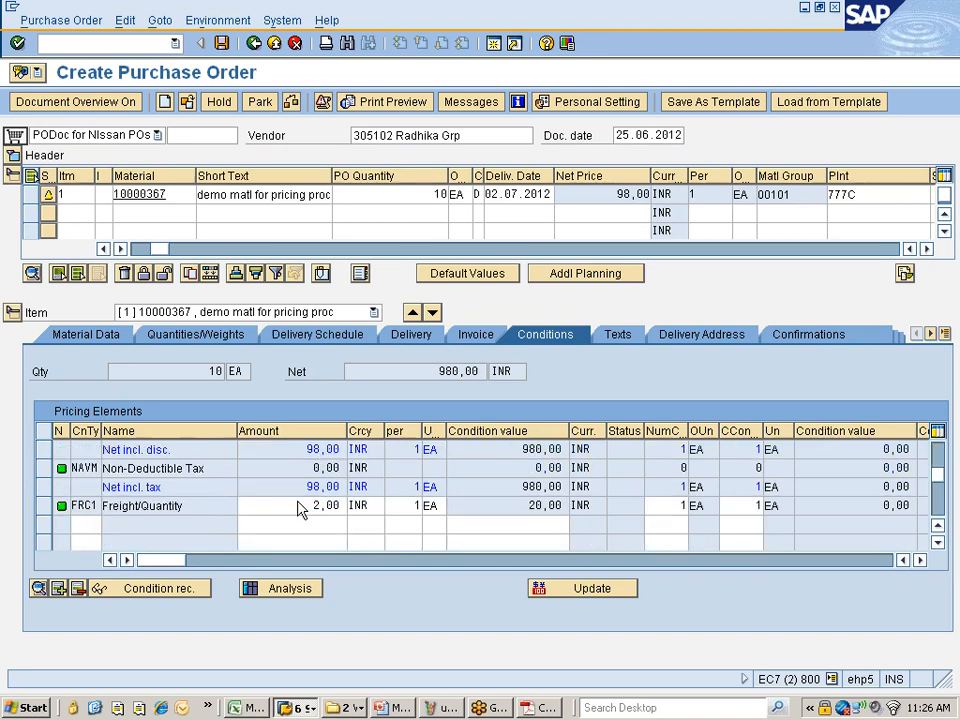
{"action": "scroll", "coordinate": [298, 508], "scroll_direction": "up", "scroll_amount": 1}
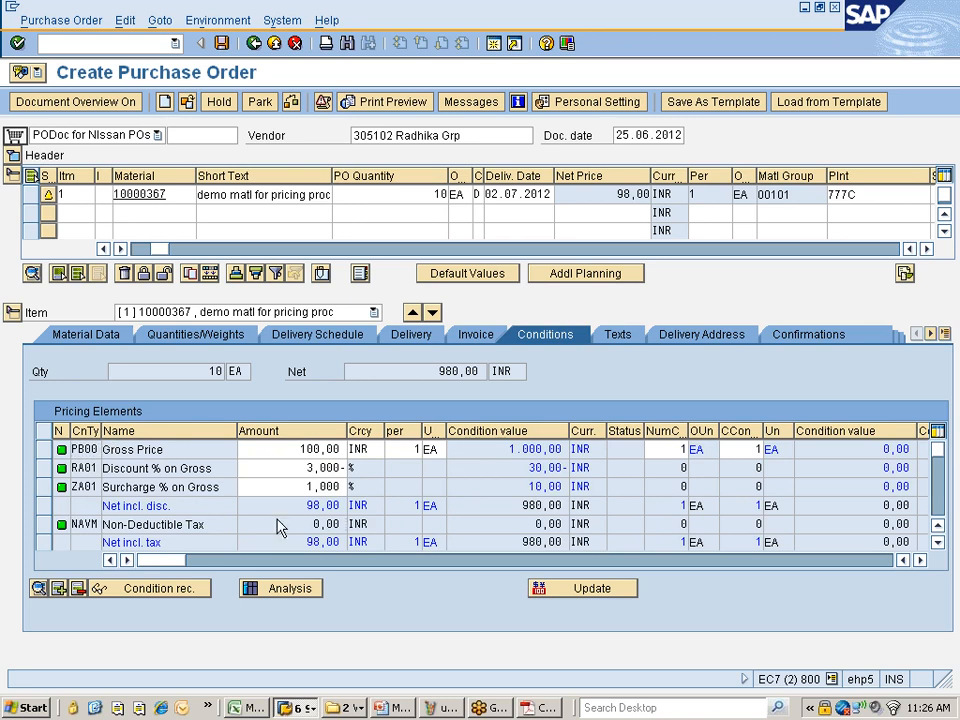
{"action": "scroll", "coordinate": [281, 528], "scroll_direction": "down", "scroll_amount": 1}
{"action": "scroll", "coordinate": [285, 508], "scroll_direction": "up", "scroll_amount": 1}
Step: Open the pricing analysis, expand PB00, and examine the details of access 25 for the plant-specific material info record
{"action": "left_click", "coordinate": [279, 593]}
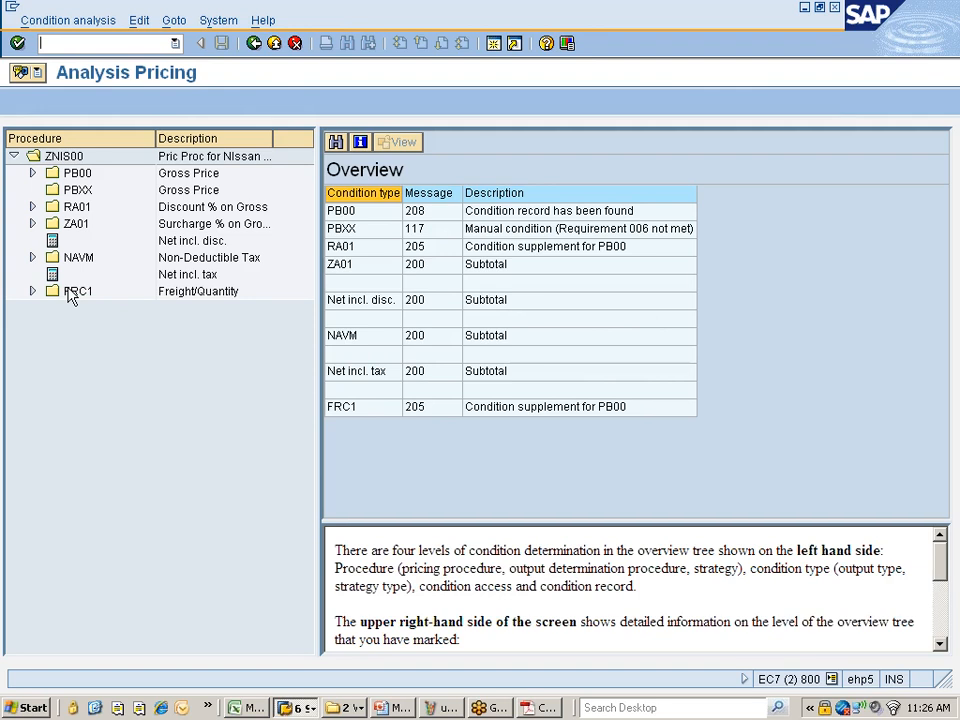
{"action": "left_click", "coordinate": [32, 174]}
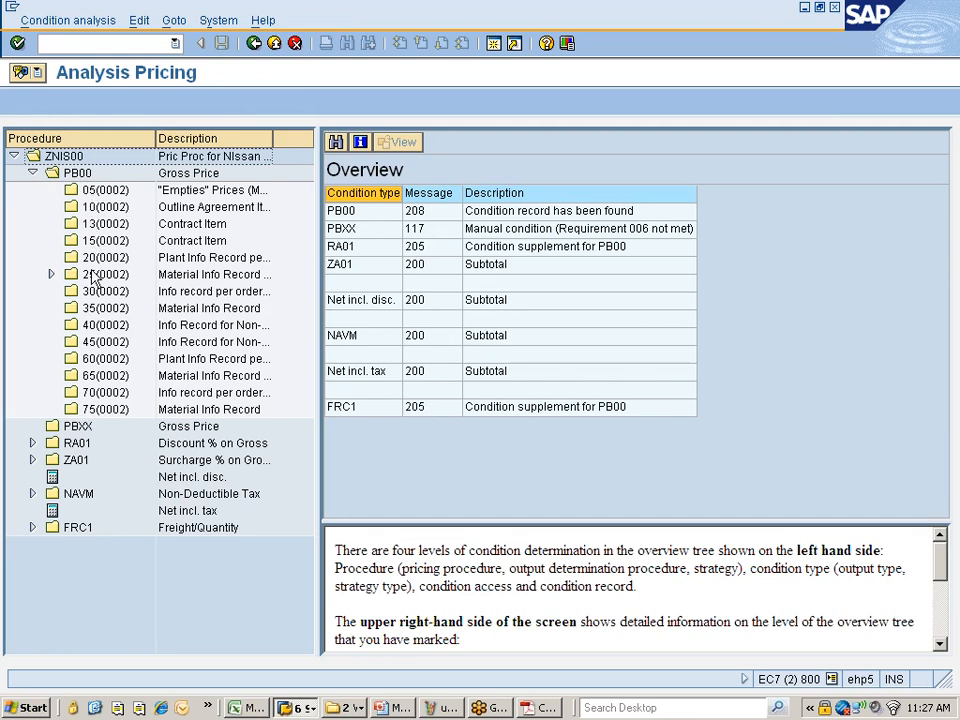
{"action": "double_click", "coordinate": [92, 276]}
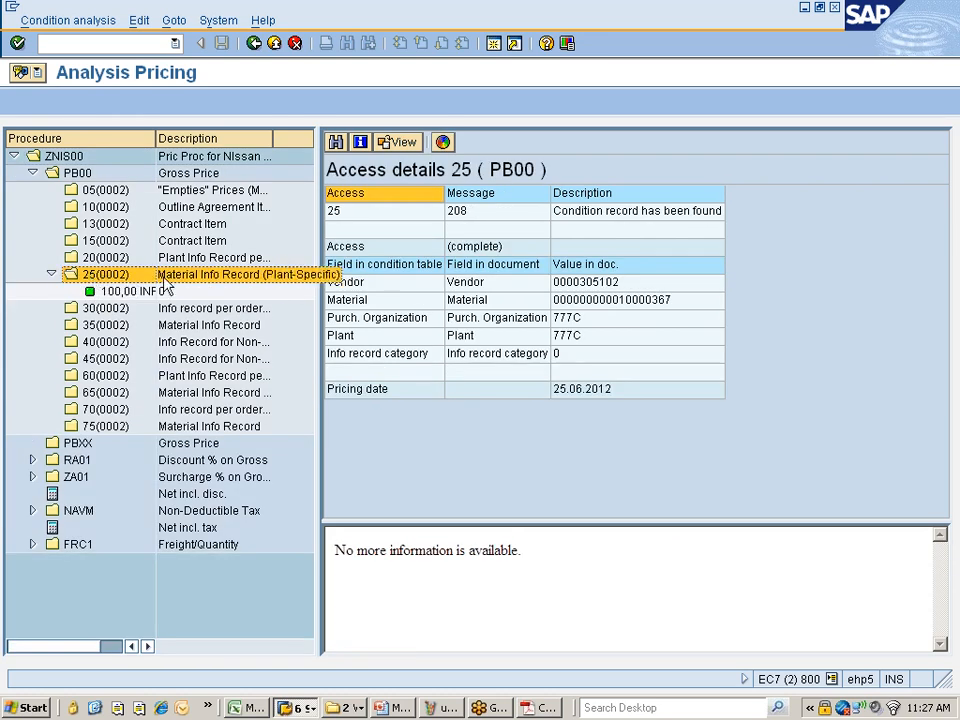
{"action": "left_click_drag", "start_coordinate": [316, 304], "coordinate": [372, 316]}
Step: Display the condition record found under PB00 access 25 with its condition supplements, and return to the analysis
{"action": "left_click", "coordinate": [108, 292]}
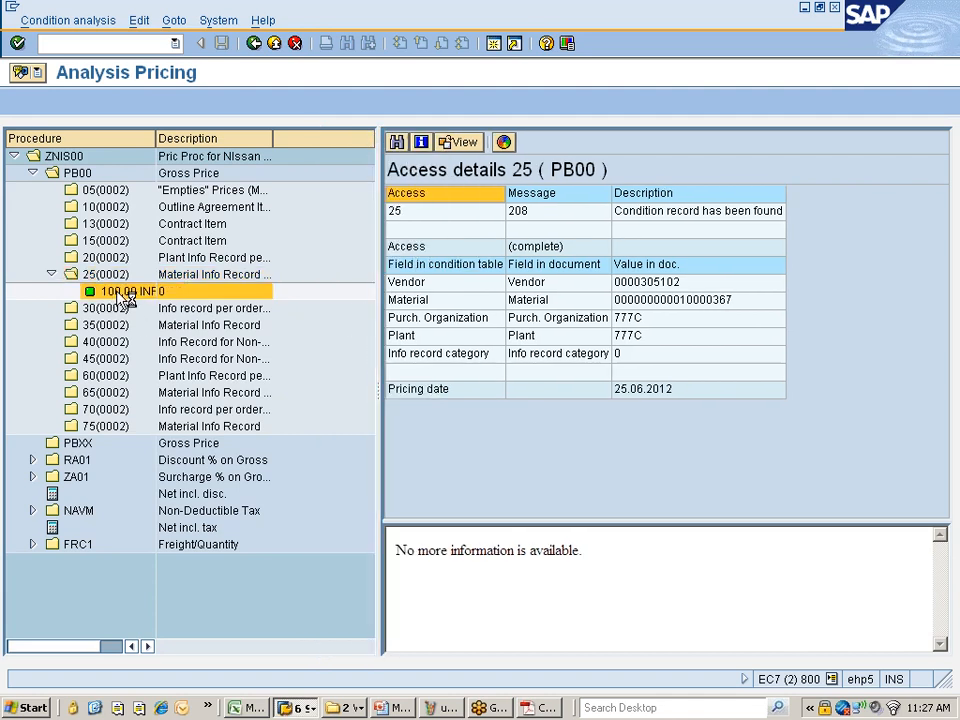
{"action": "double_click", "coordinate": [118, 291]}
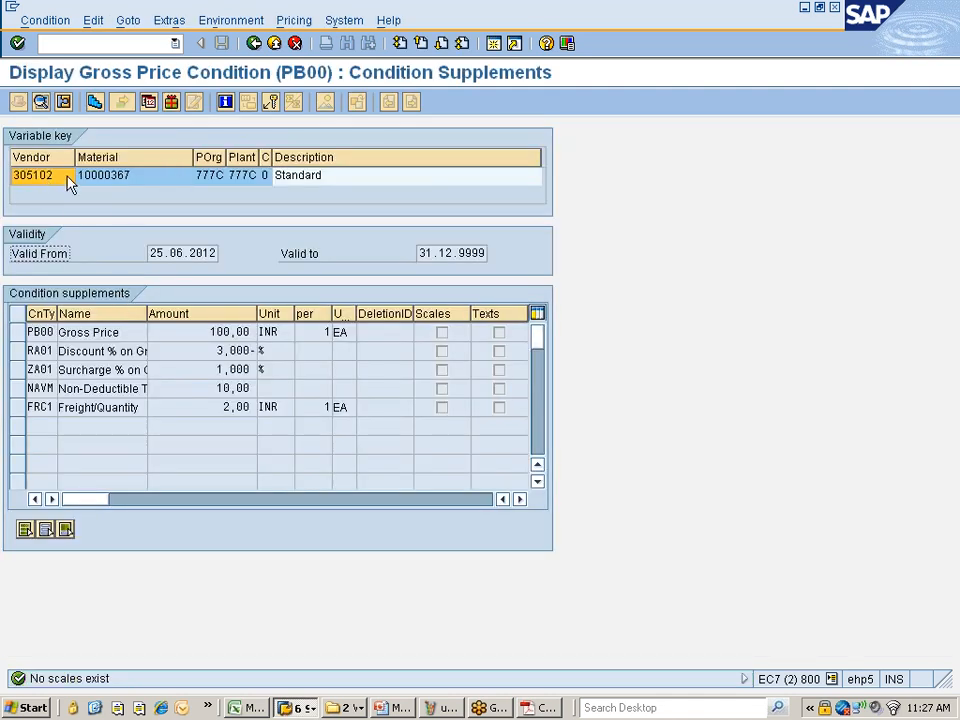
{"action": "left_click", "coordinate": [255, 43]}
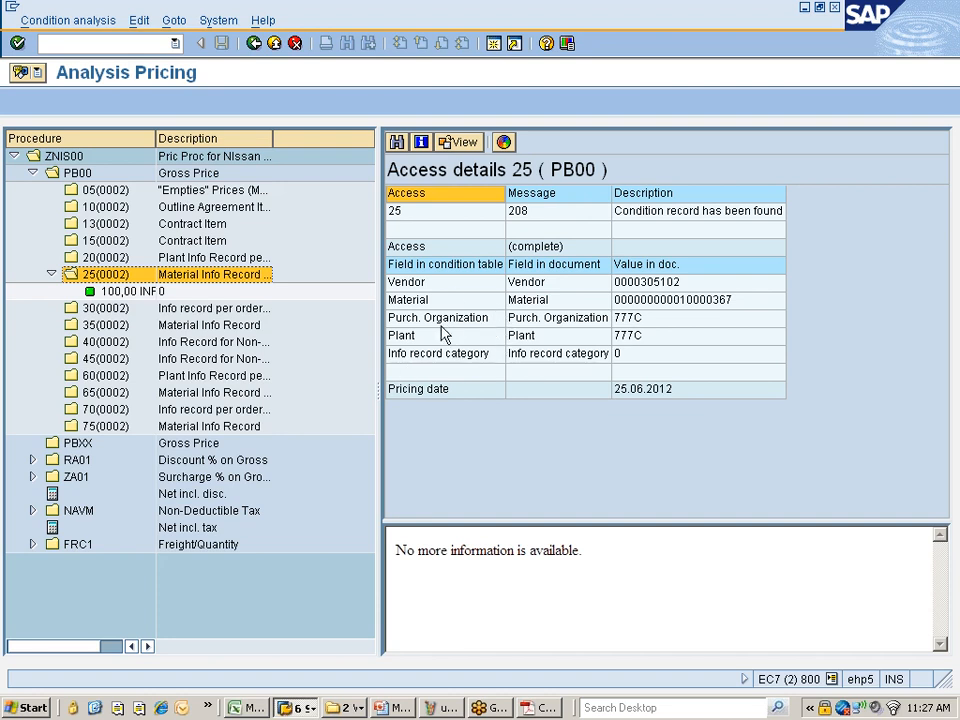
Step: Expand RA01, ZA01, NAVM and FRC1 in the analysis, check the RA01 condition type details, and return to the purchase order
{"action": "left_click", "coordinate": [32, 460]}
{"action": "left_click", "coordinate": [32, 527]}
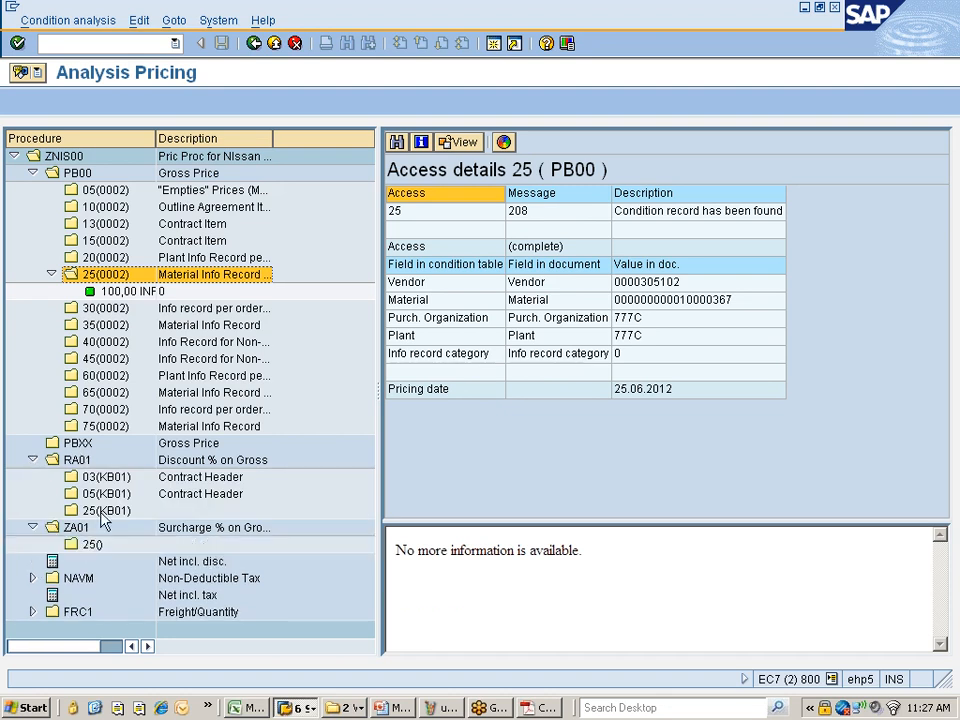
{"action": "left_click", "coordinate": [32, 578]}
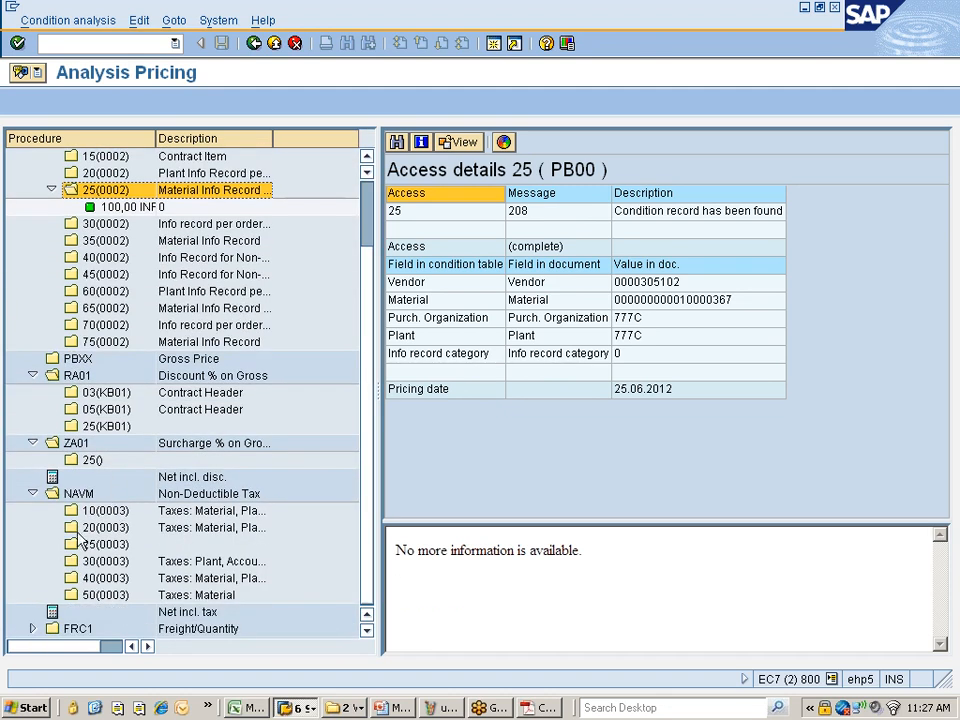
{"action": "left_click", "coordinate": [32, 629]}
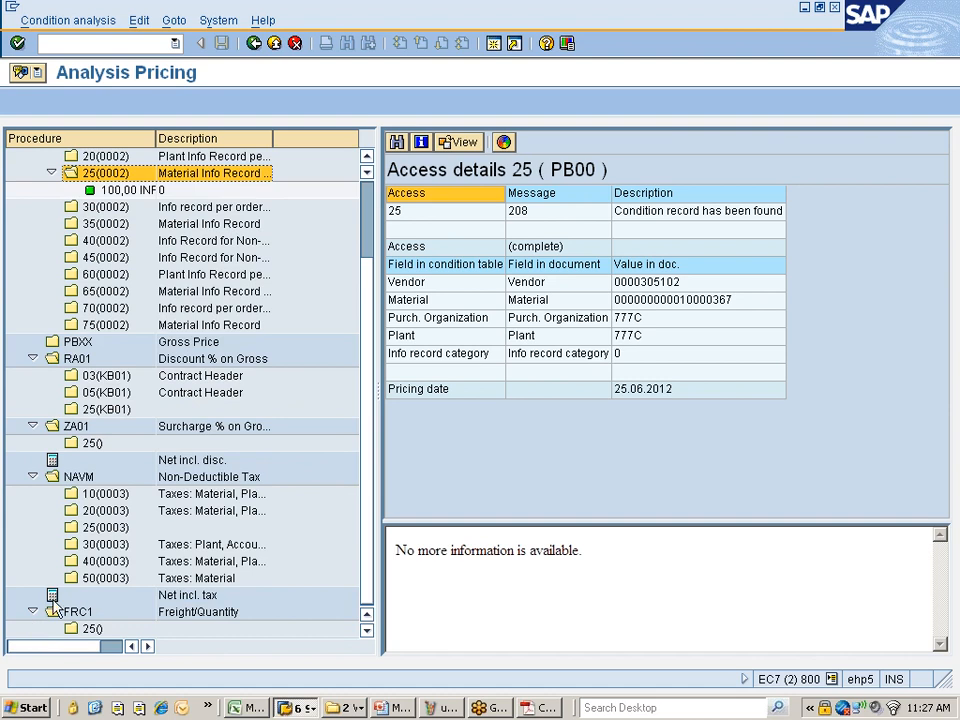
{"action": "left_click", "coordinate": [77, 362]}
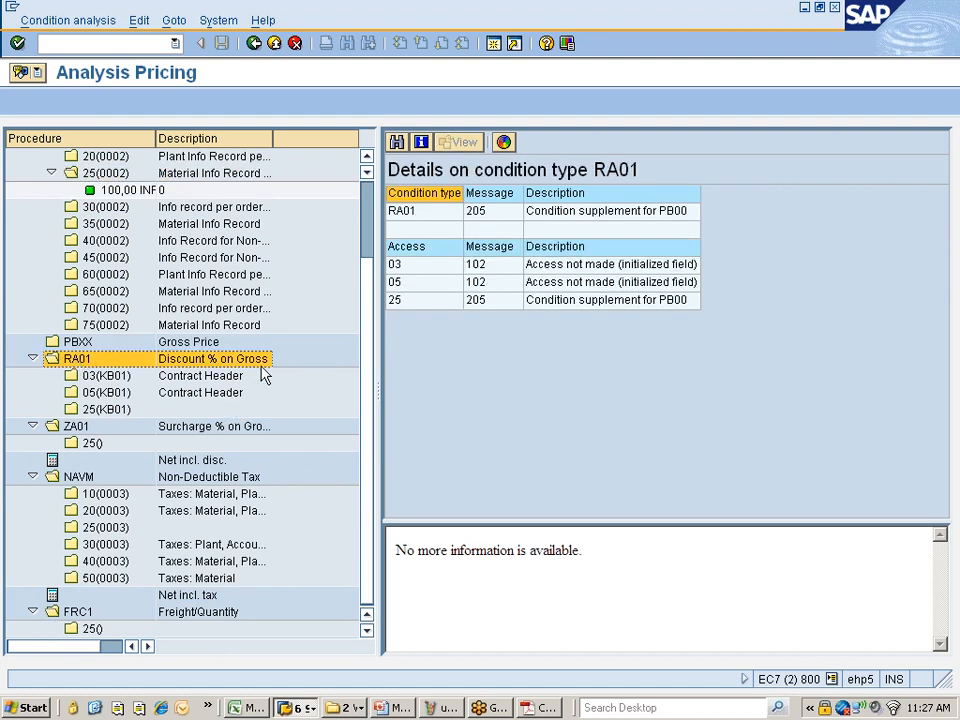
{"action": "left_click", "coordinate": [253, 45]}
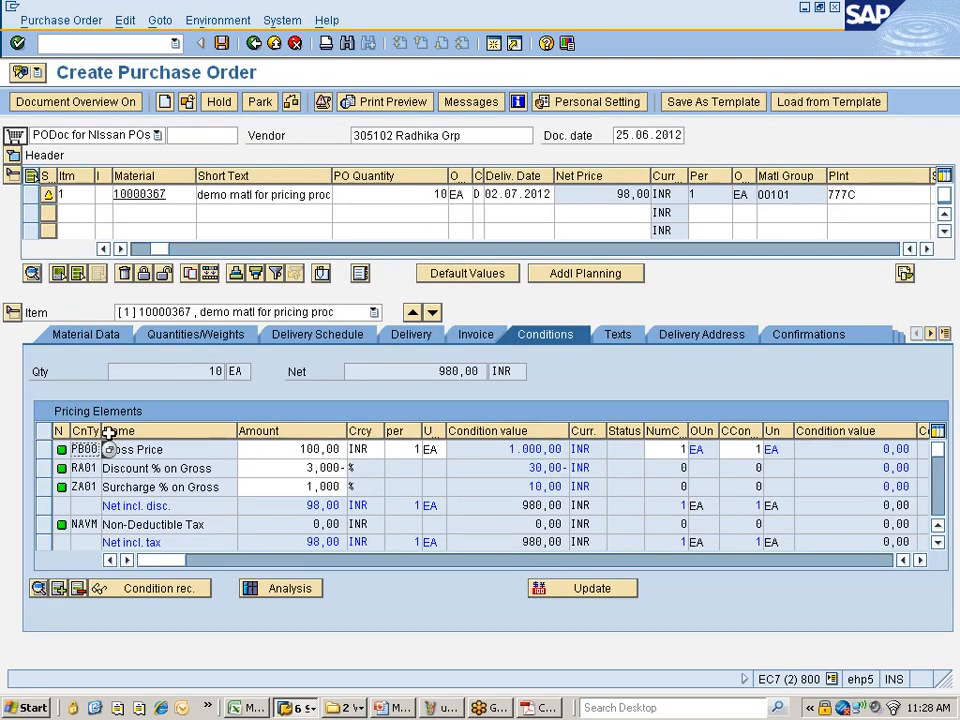
Step: Display the PB00 condition record from the item conditions, examine its details and conversion factors, and return to the condition supplements
{"action": "left_click", "coordinate": [43, 450]}
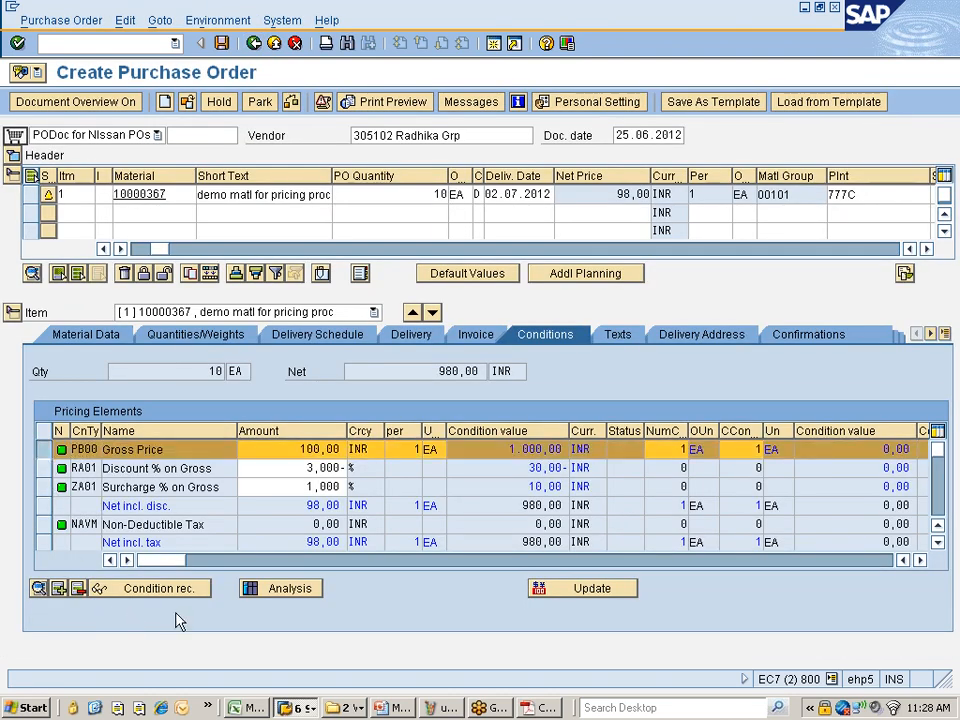
{"action": "left_click", "coordinate": [165, 592]}
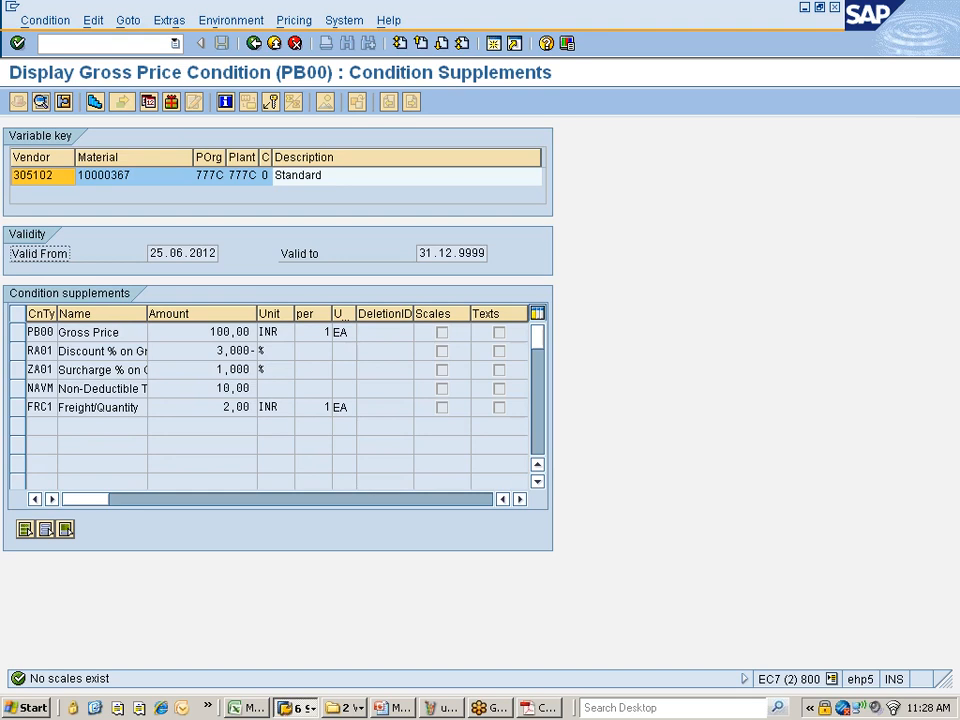
{"action": "left_click", "coordinate": [17, 332]}
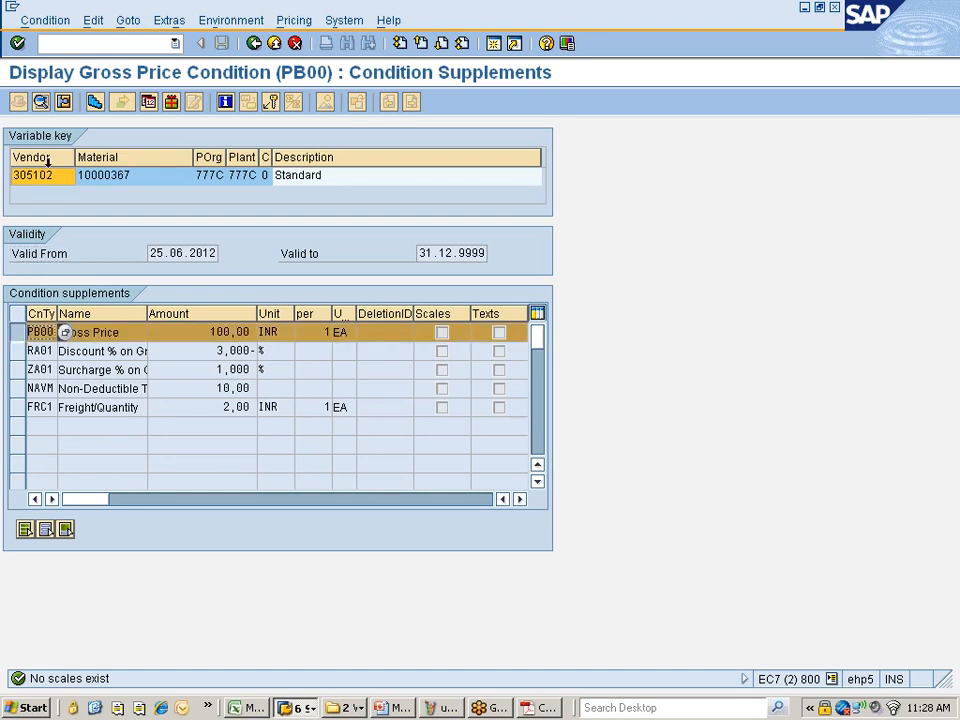
{"action": "left_click", "coordinate": [39, 101]}
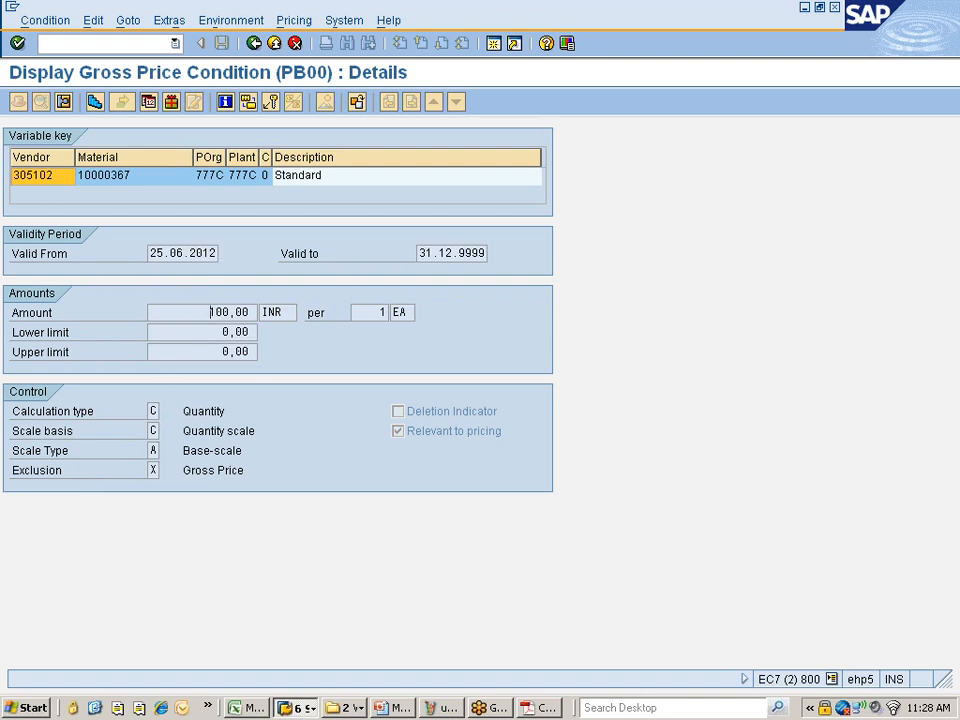
{"action": "left_click", "coordinate": [252, 104]}
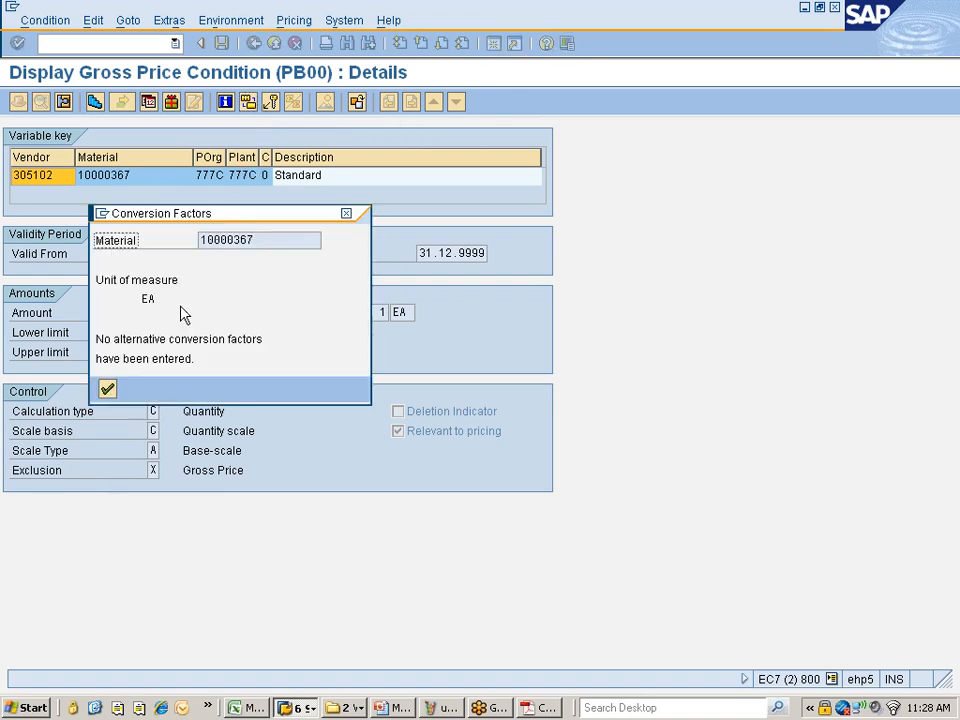
{"action": "left_click", "coordinate": [108, 389]}
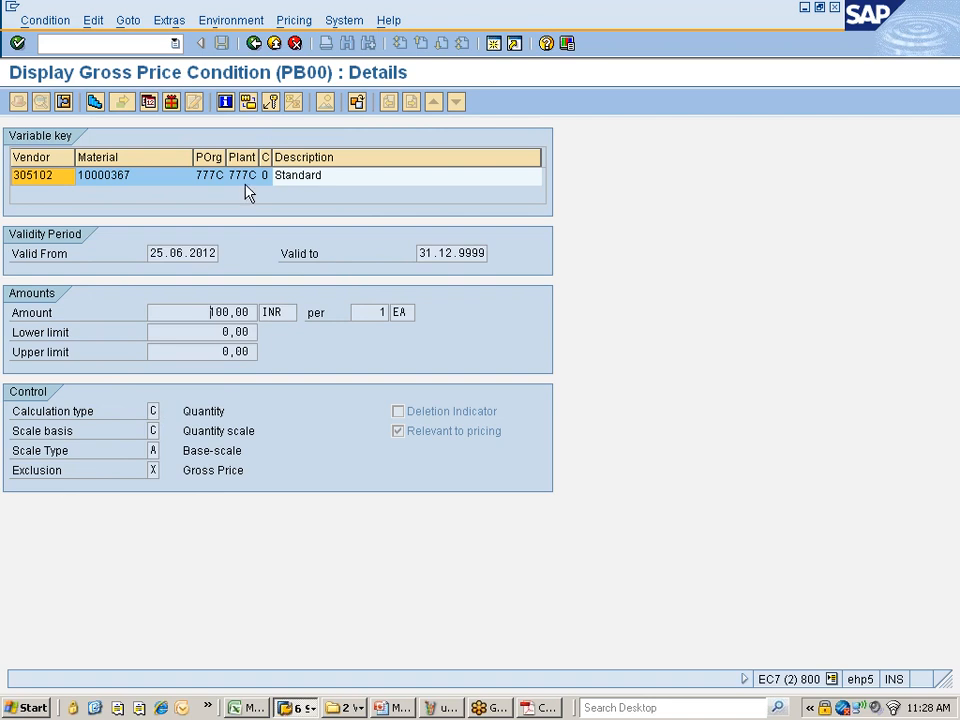
{"action": "left_click", "coordinate": [254, 43]}
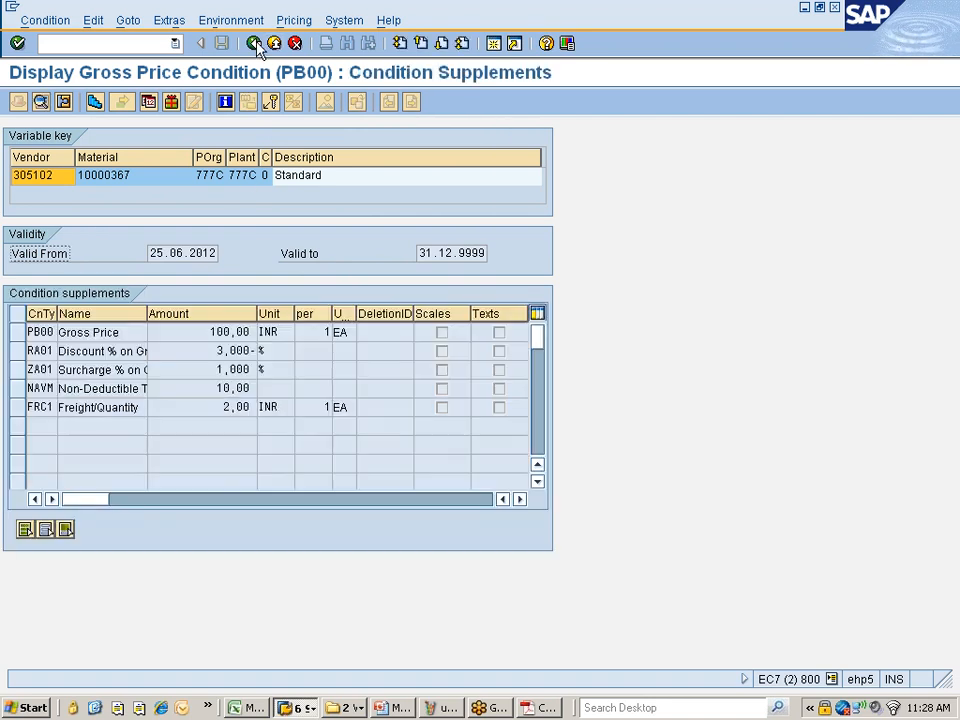
Step: Examine the RA01 discount details in the condition supplements and return to the purchase order
{"action": "left_click", "coordinate": [17, 351]}
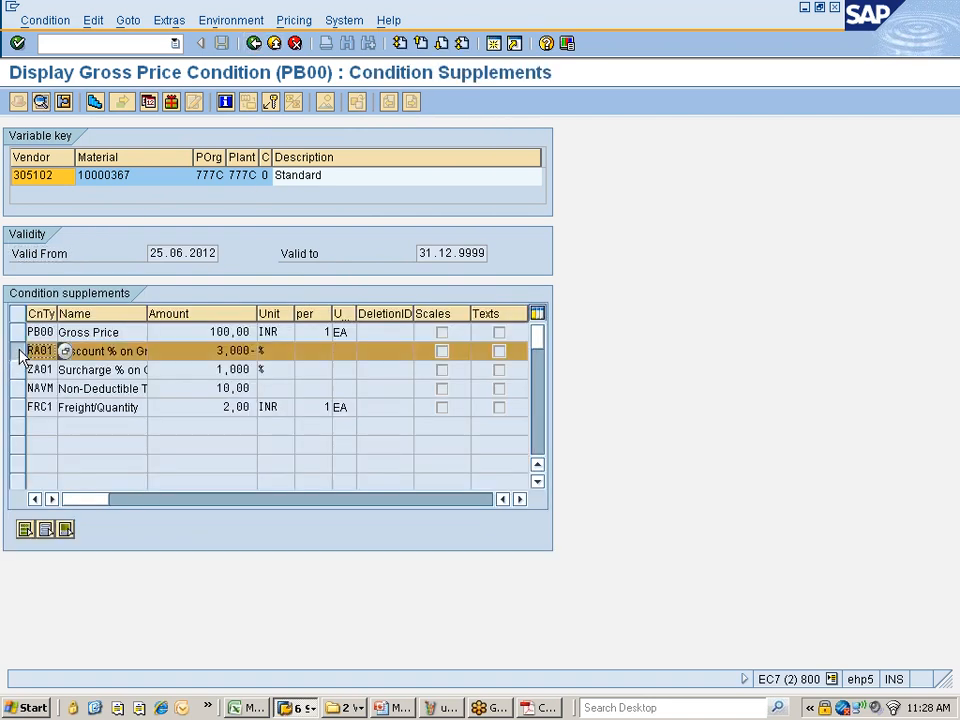
{"action": "left_click", "coordinate": [42, 103]}
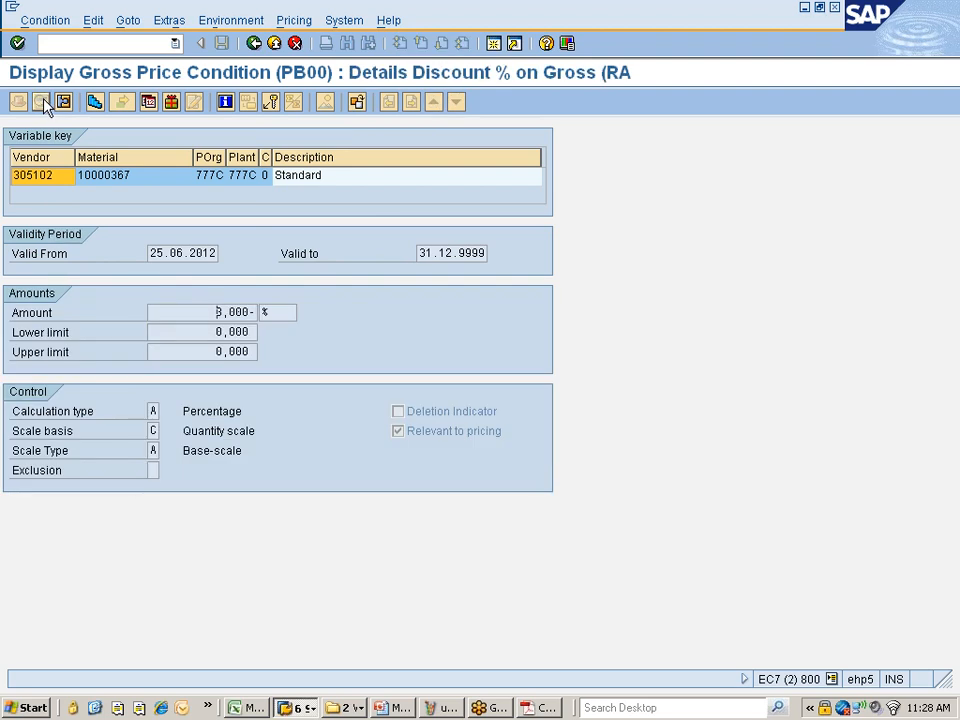
{"action": "left_click", "coordinate": [256, 44]}
{"action": "left_click", "coordinate": [256, 44]}
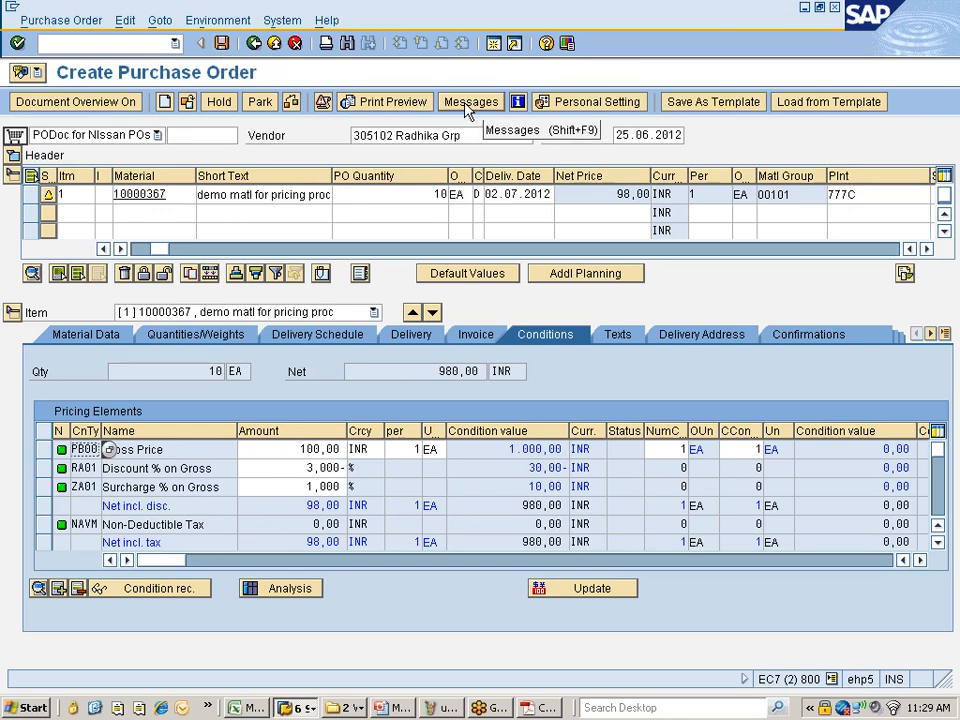
Step: Open the purchase order's output messages and add output type NEU for a new PO printout
{"action": "left_click", "coordinate": [466, 111]}
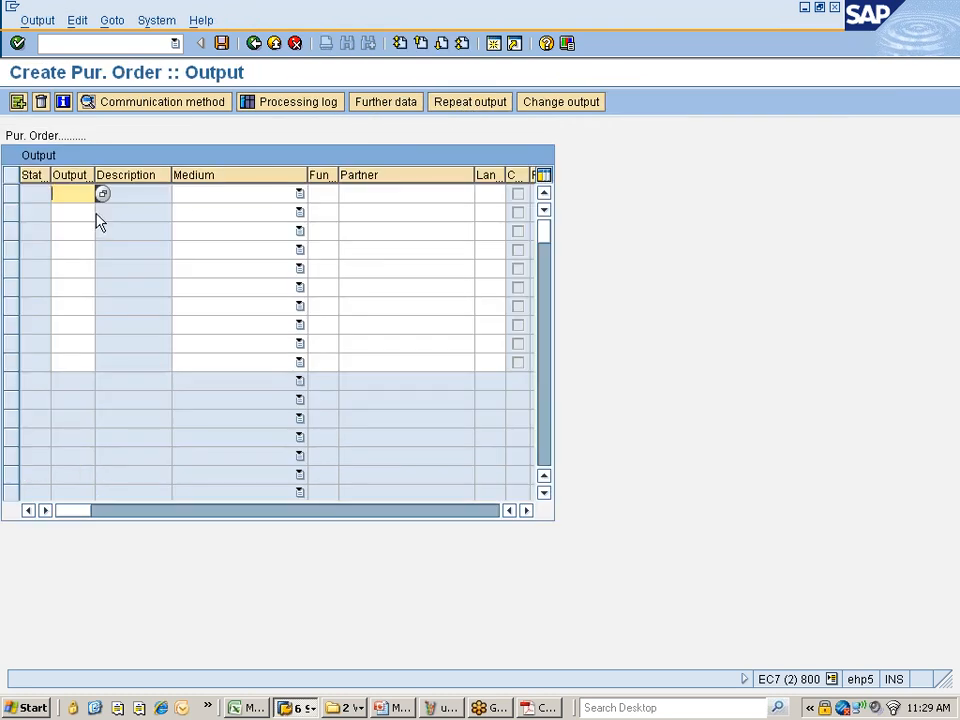
{"action": "left_click_drag", "start_coordinate": [96, 176], "coordinate": [141, 177]}
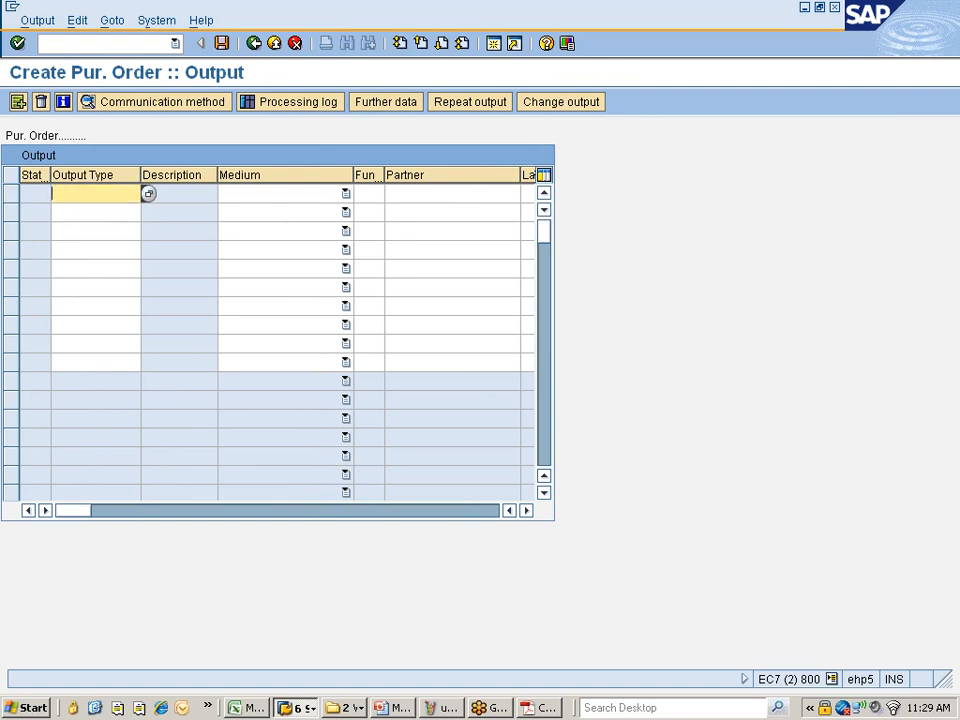
{"action": "left_click", "coordinate": [148, 195]}
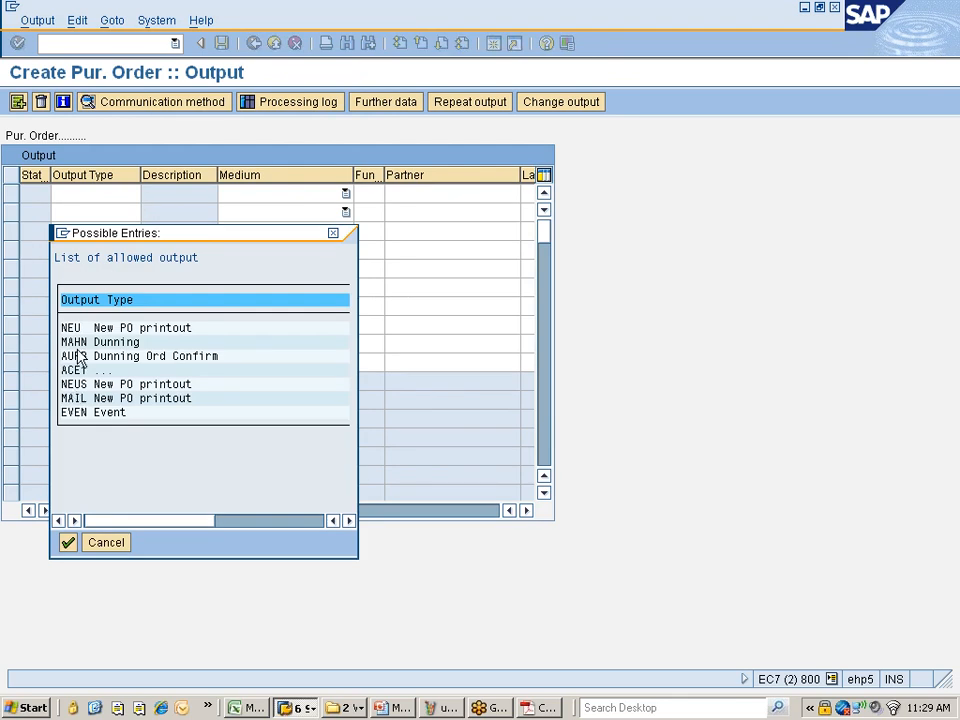
{"action": "double_click", "coordinate": [77, 329]}
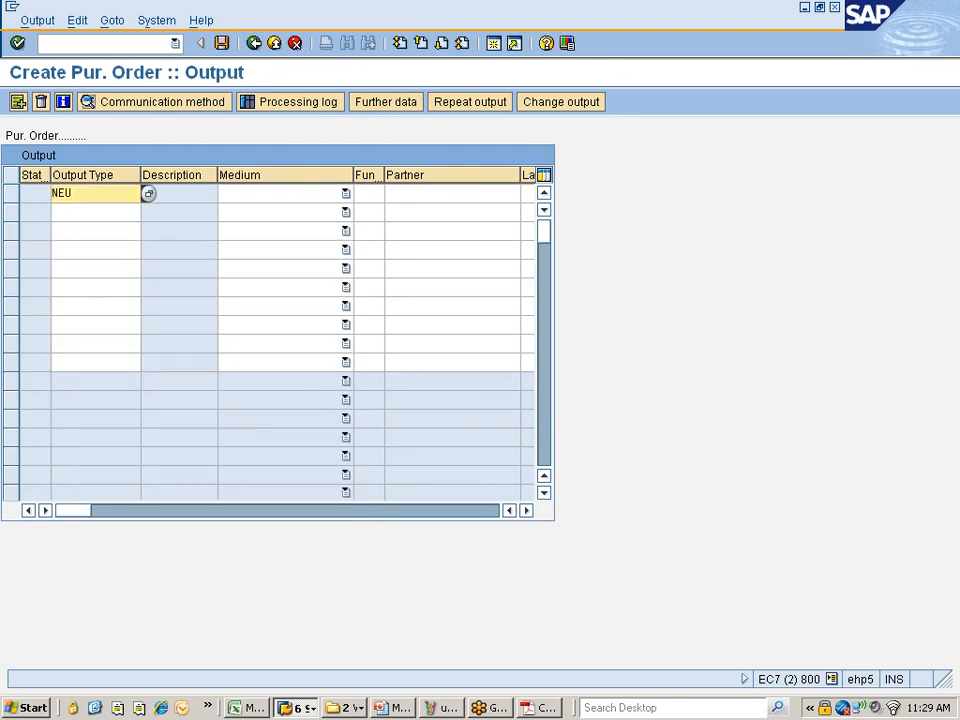
{"action": "key", "text": "Return"}
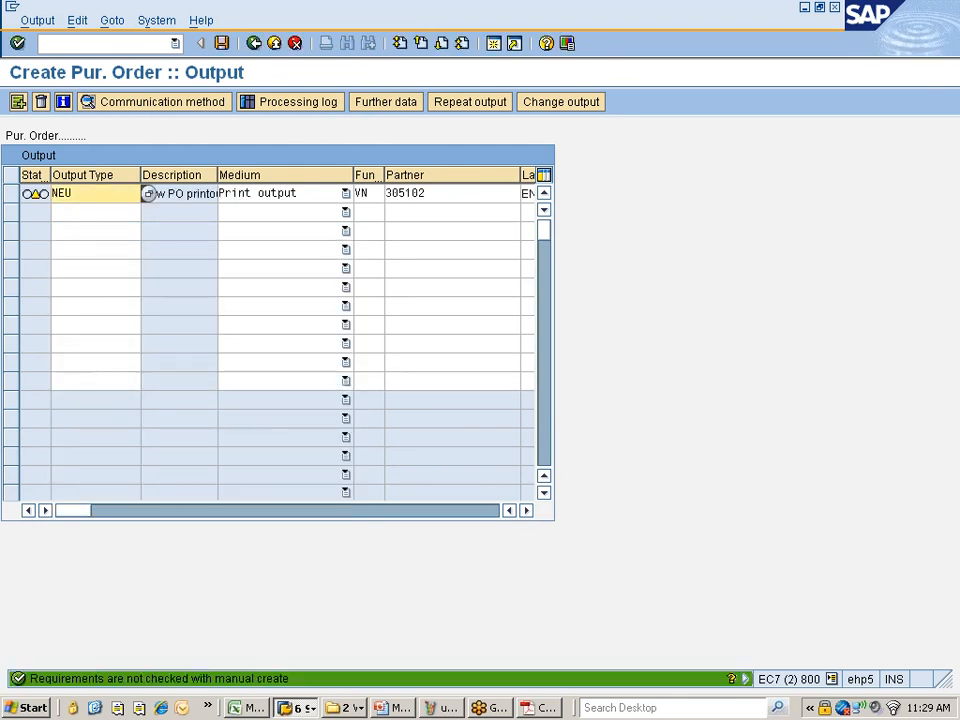
Step: Set the NEU output's logical destination to lp01 and save the purchase order
{"action": "left_click", "coordinate": [254, 45]}
{"action": "left_click", "coordinate": [221, 208]}
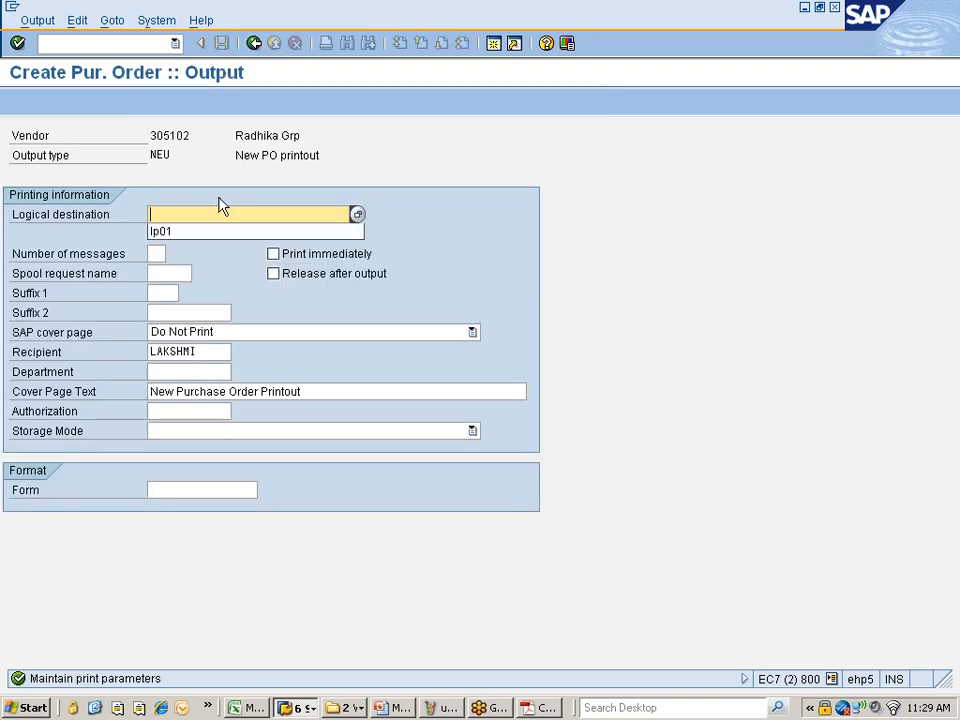
{"action": "left_click", "coordinate": [212, 230]}
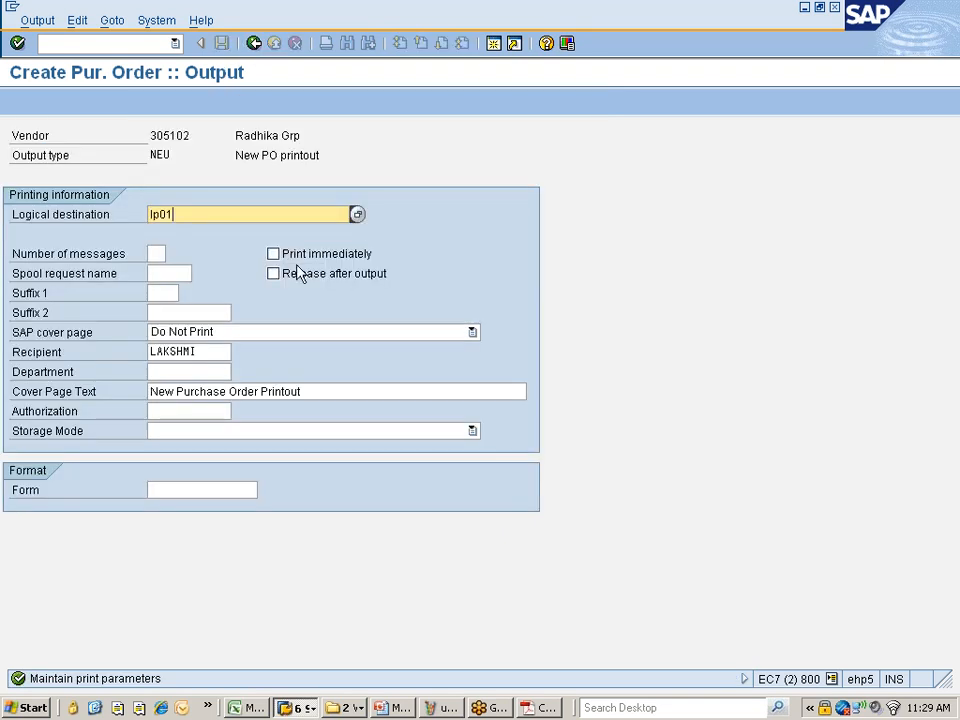
{"action": "key", "text": "Return"}
{"action": "left_click", "coordinate": [255, 43]}
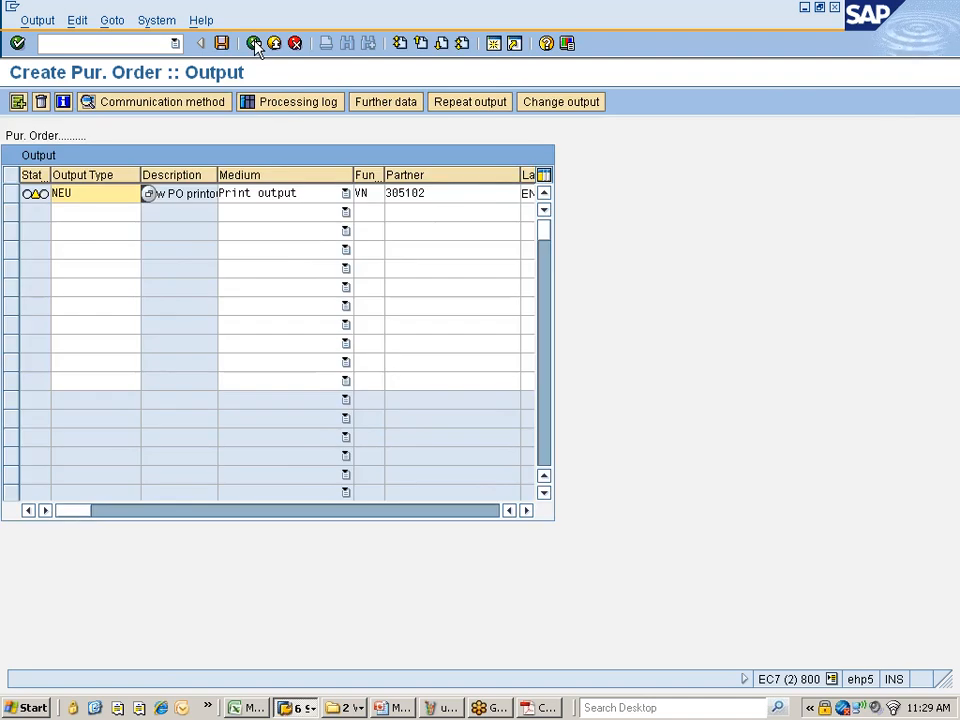
{"action": "left_click", "coordinate": [255, 44]}
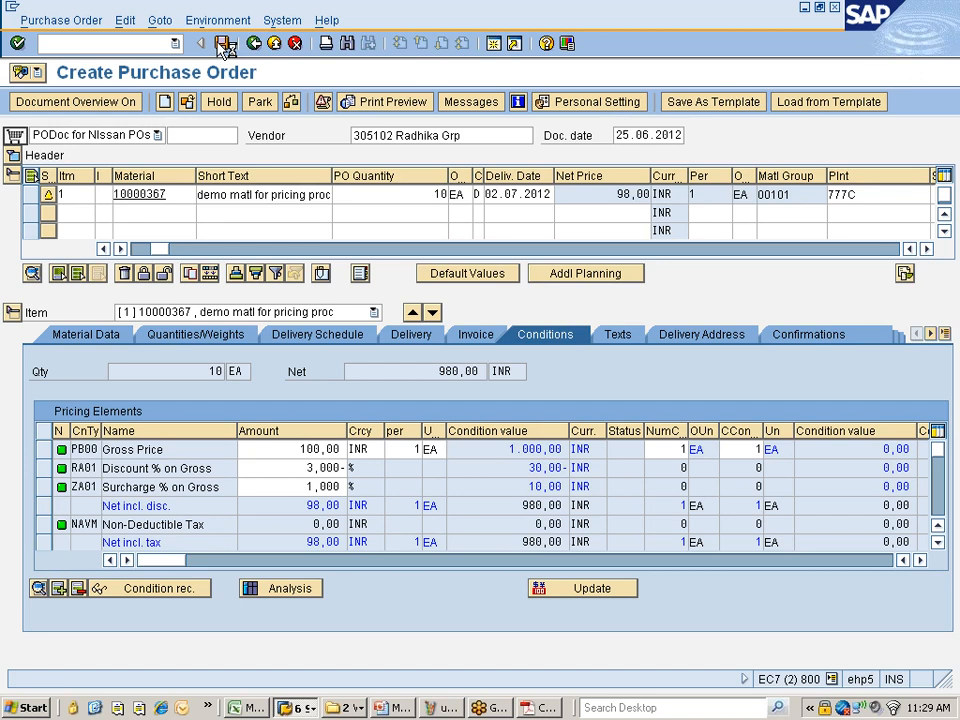
{"action": "left_click", "coordinate": [223, 44]}
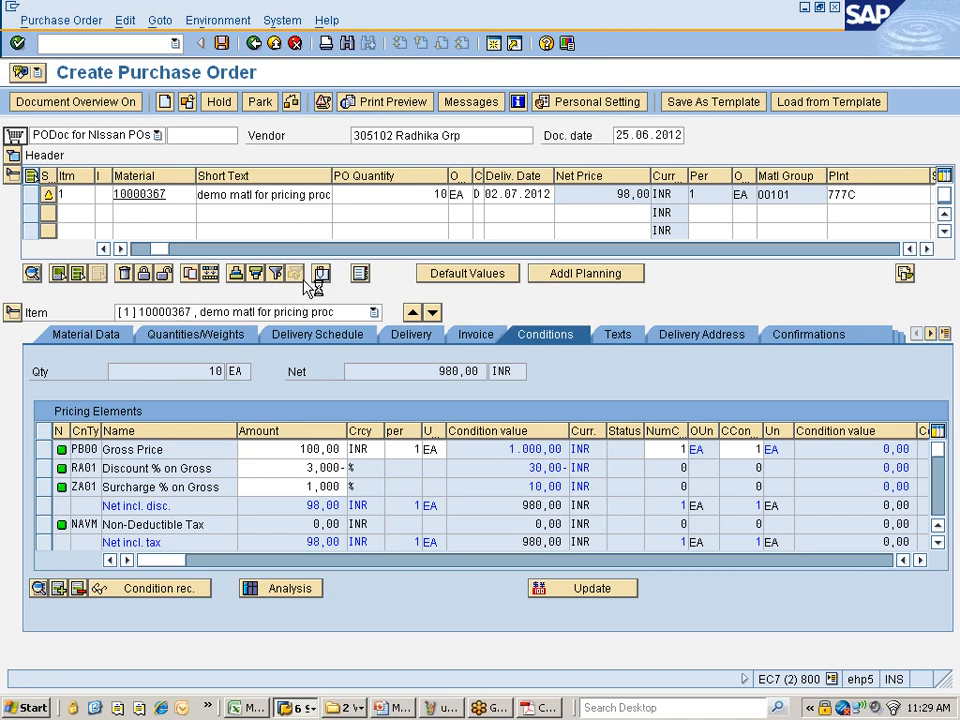
Step: Close the CLM2.0 Operations_Guide_Final.pdf document in Adobe Reader
{"action": "right_click", "coordinate": [546, 707]}
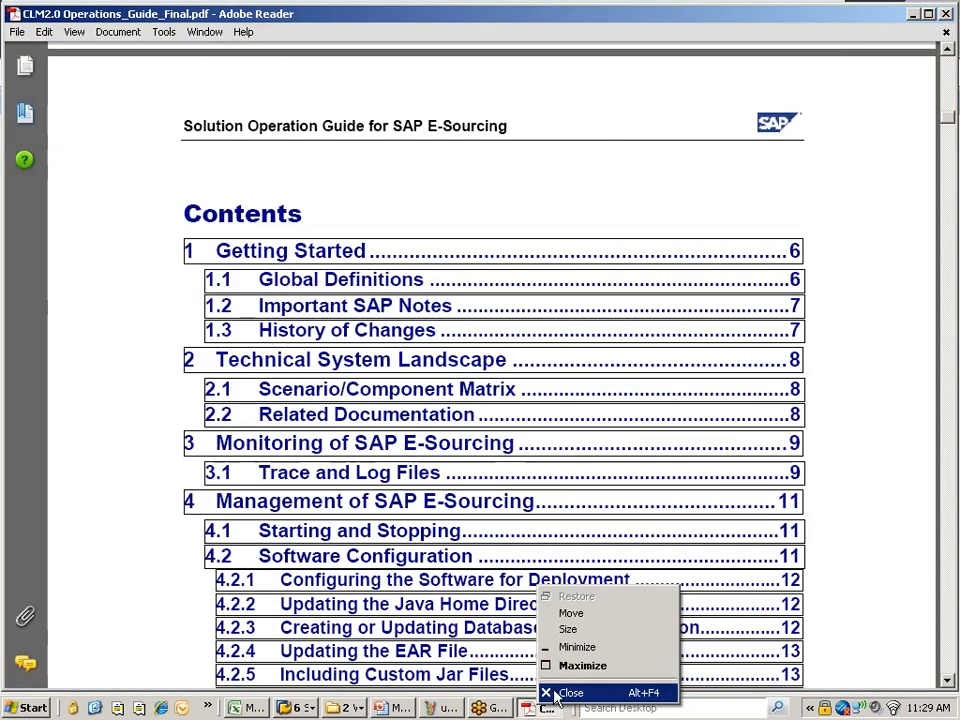
{"action": "left_click", "coordinate": [556, 697]}
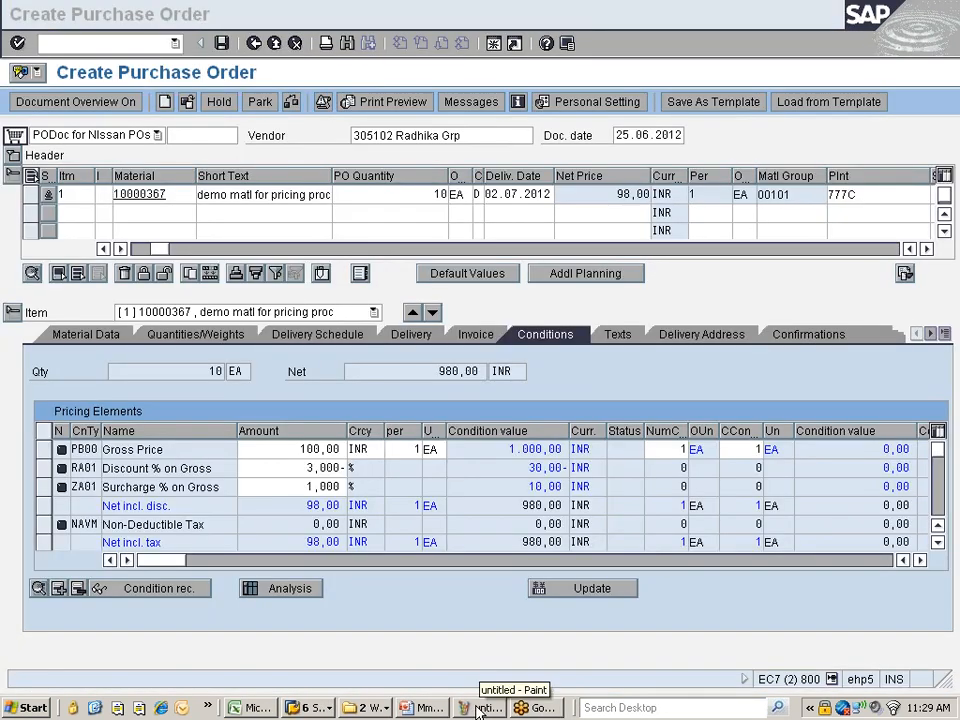
Step: Capture the whole pricing determination diagram in Paint with the screen-selection tool and switch to the SAP MM 10AM Class workbook in Excel
{"action": "left_click", "coordinate": [480, 707]}
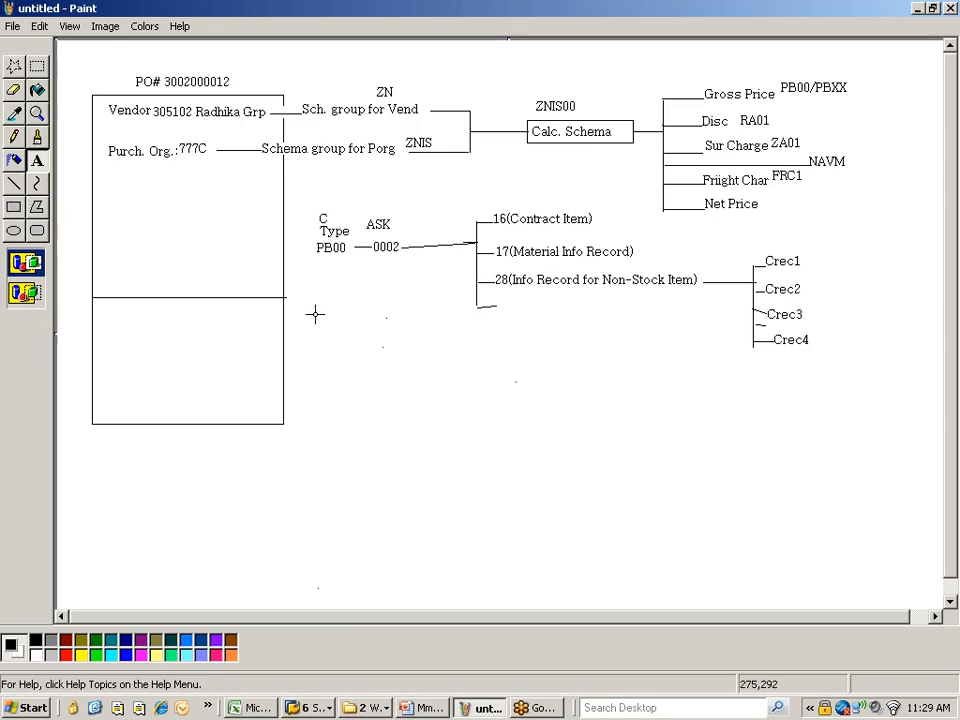
{"action": "left_click", "coordinate": [209, 706]}
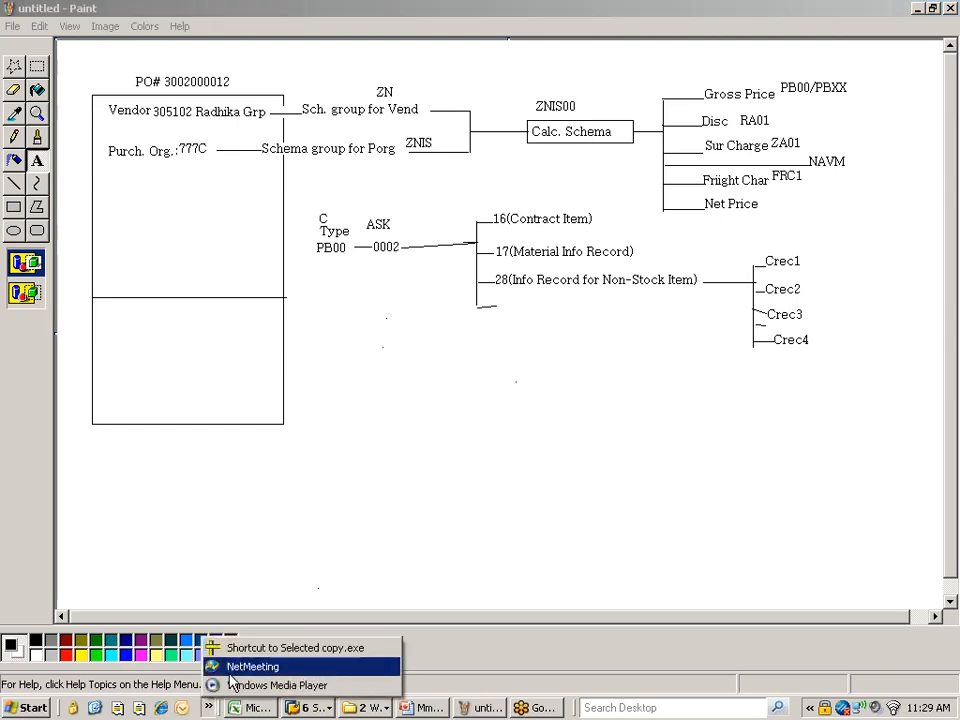
{"action": "left_click", "coordinate": [257, 649]}
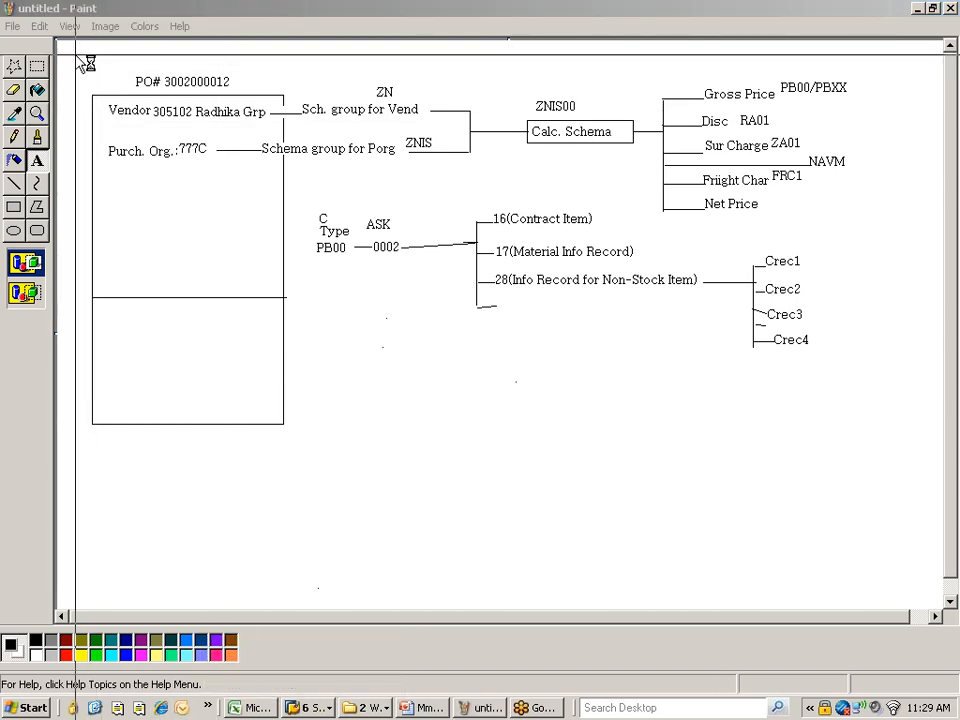
{"action": "left_click_drag", "start_coordinate": [76, 56], "coordinate": [890, 505]}
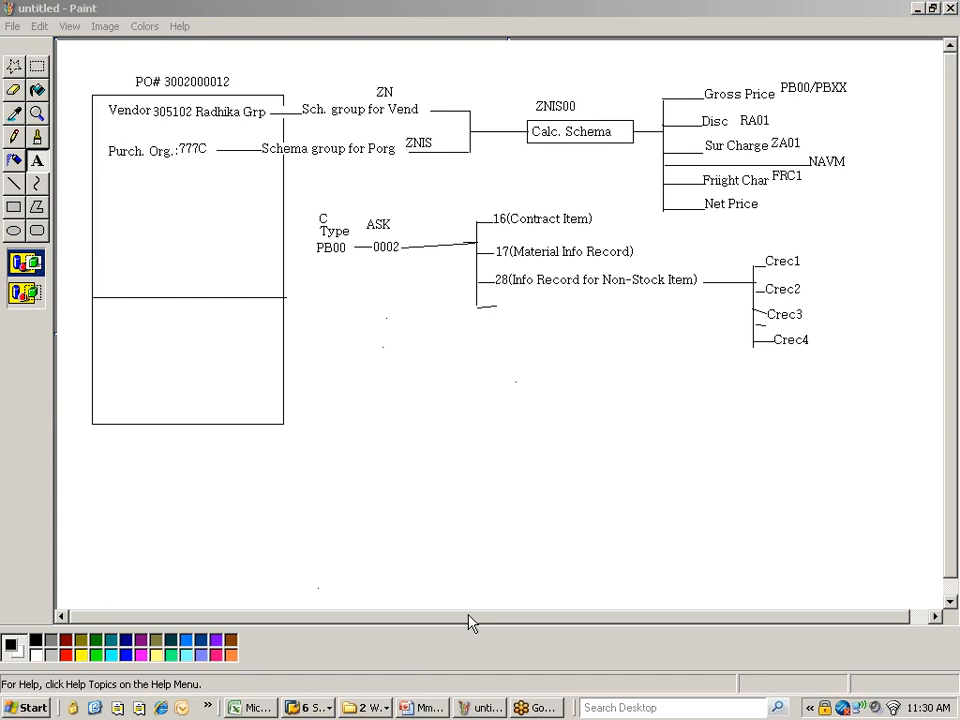
{"action": "left_click", "coordinate": [257, 708]}
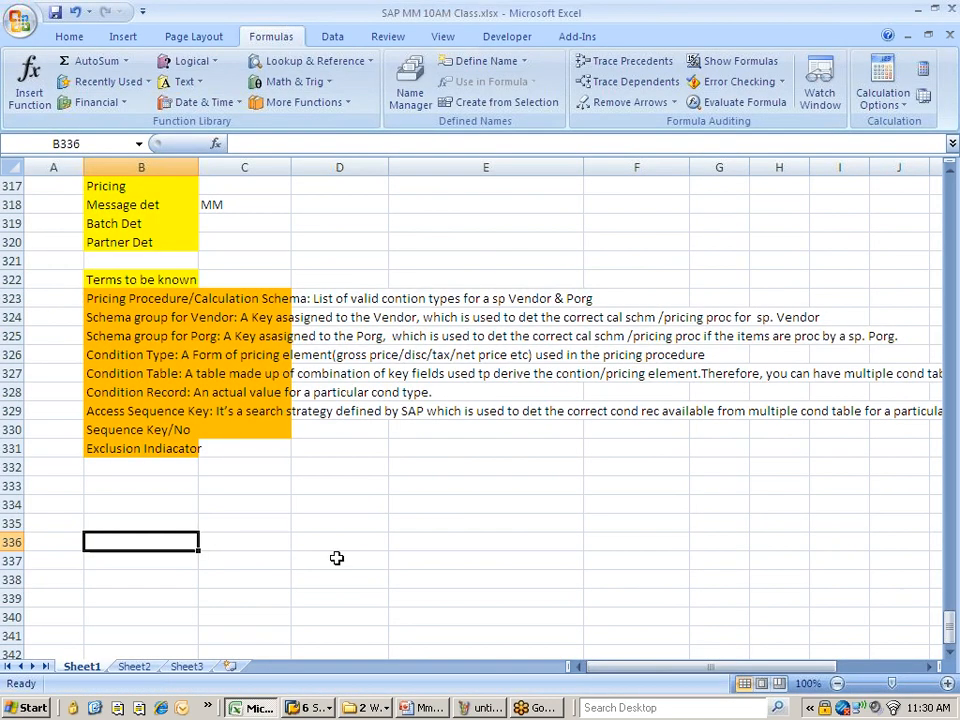
Step: Try to paste the captured diagram at cell E316 beside the condition technique notes, and undo the paste
{"action": "left_click", "coordinate": [325, 477]}
{"action": "scroll", "coordinate": [327, 523], "scroll_direction": "up", "scroll_amount": 2}
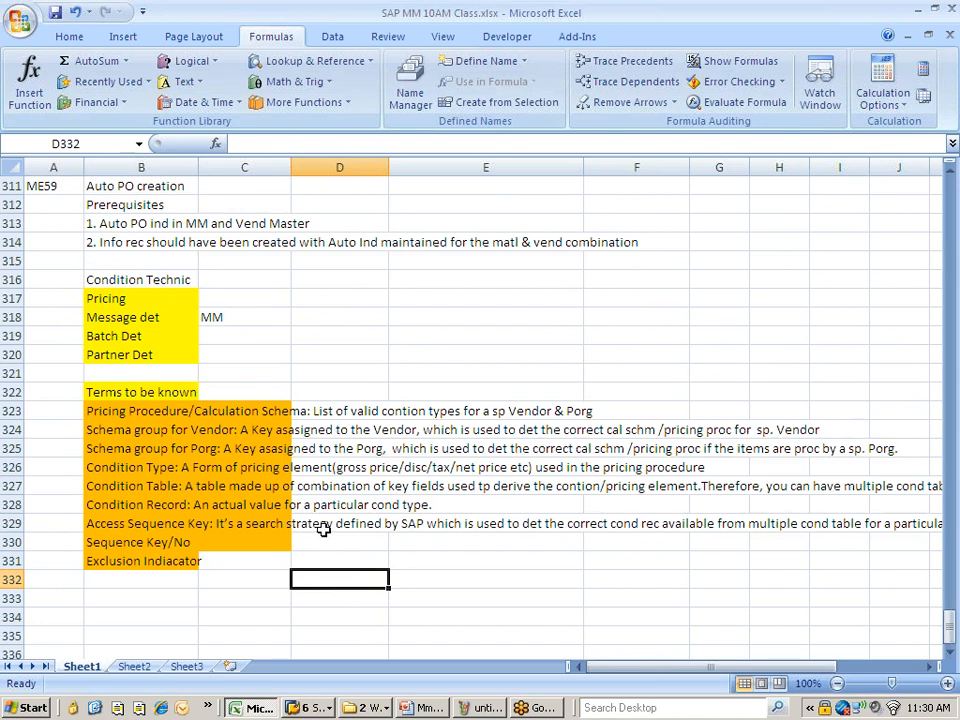
{"action": "scroll", "coordinate": [322, 534], "scroll_direction": "up", "scroll_amount": 1}
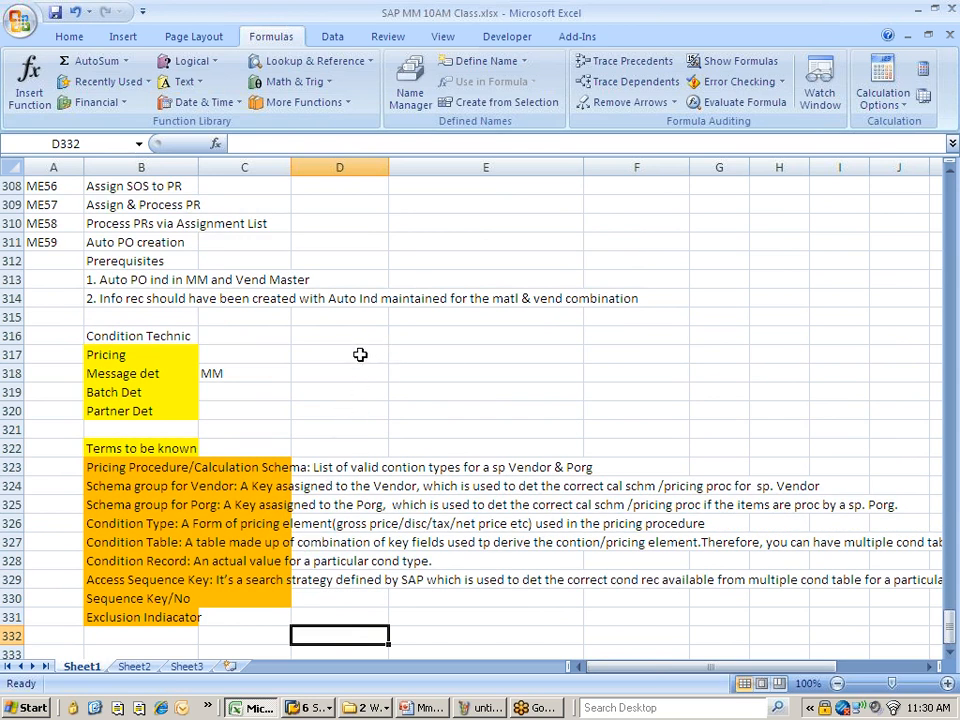
{"action": "left_click", "coordinate": [409, 338]}
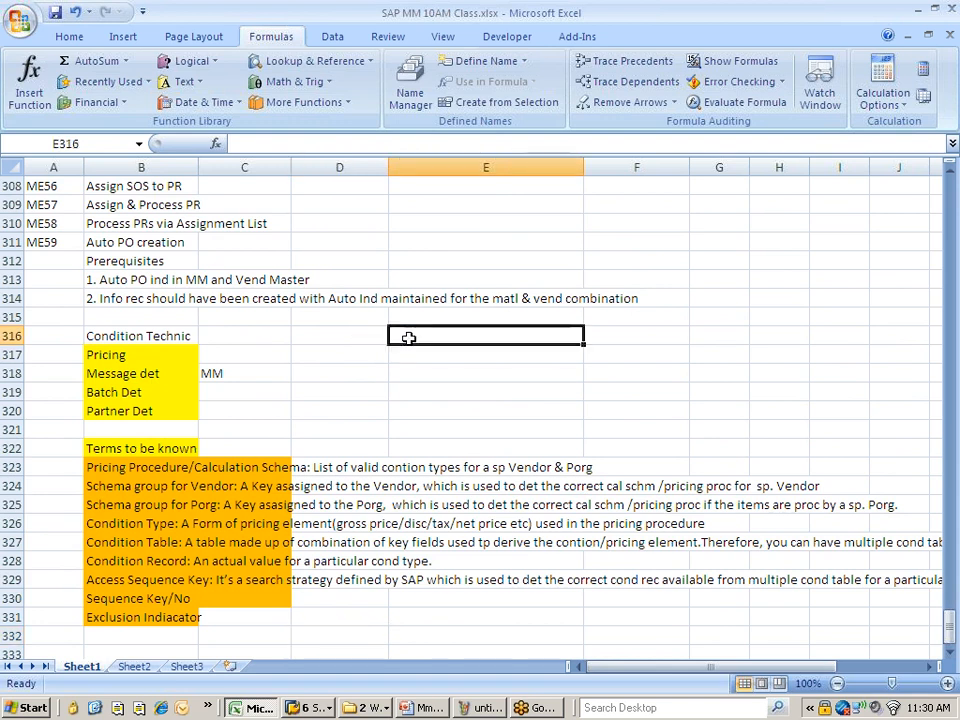
{"action": "key", "text": "ctrl+v"}
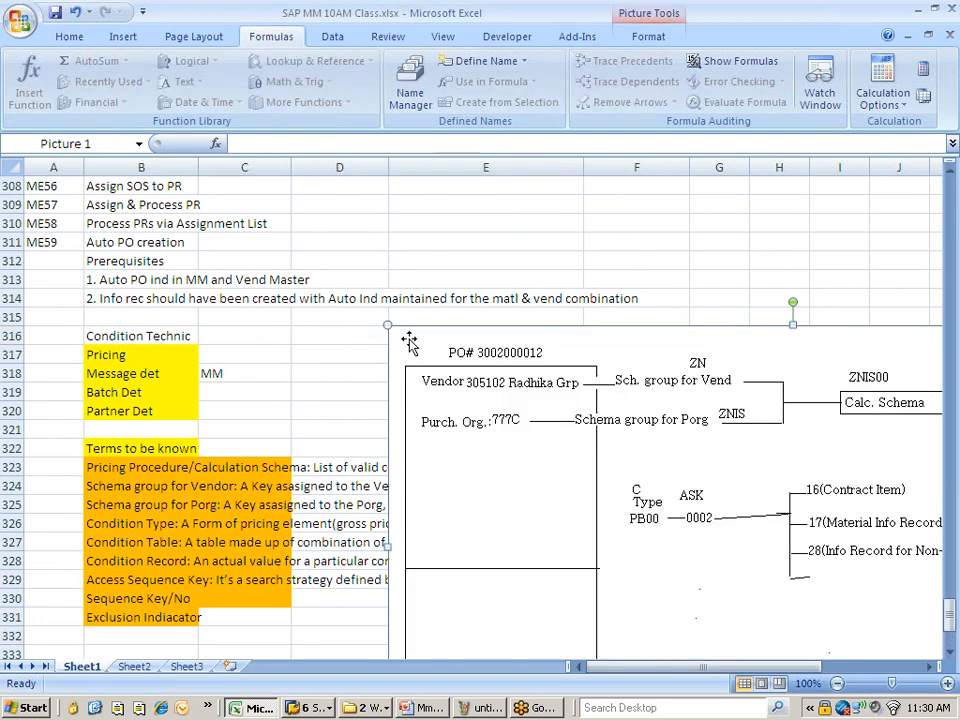
{"action": "scroll", "coordinate": [390, 365], "scroll_direction": "down", "scroll_amount": 3}
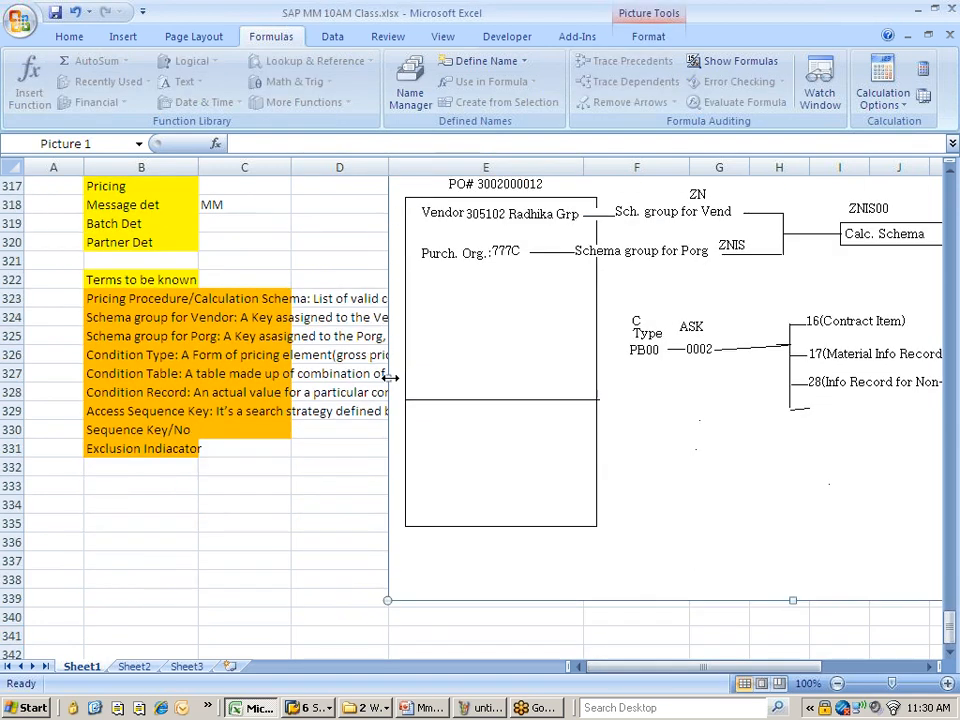
{"action": "key", "text": "ctrl+z"}
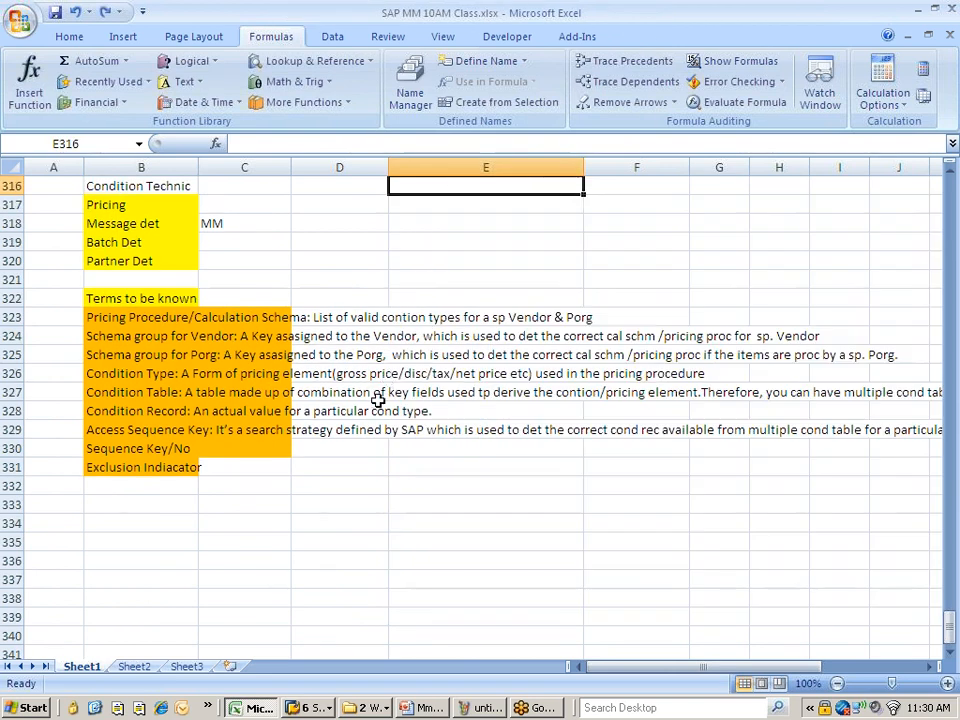
Step: Paste the captured pricing diagram at cell D332, below the list of terms to be known
{"action": "left_click", "coordinate": [305, 488]}
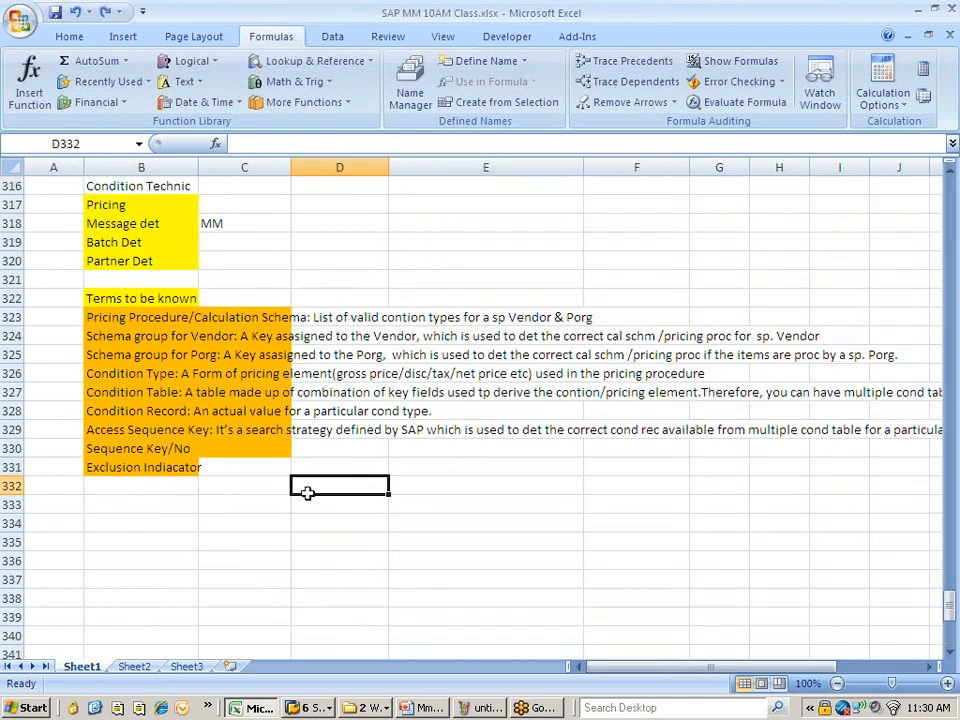
{"action": "key", "text": "ctrl+v"}
{"action": "scroll", "coordinate": [343, 476], "scroll_direction": "down", "scroll_amount": 5}
{"action": "scroll", "coordinate": [346, 476], "scroll_direction": "down", "scroll_amount": 1}
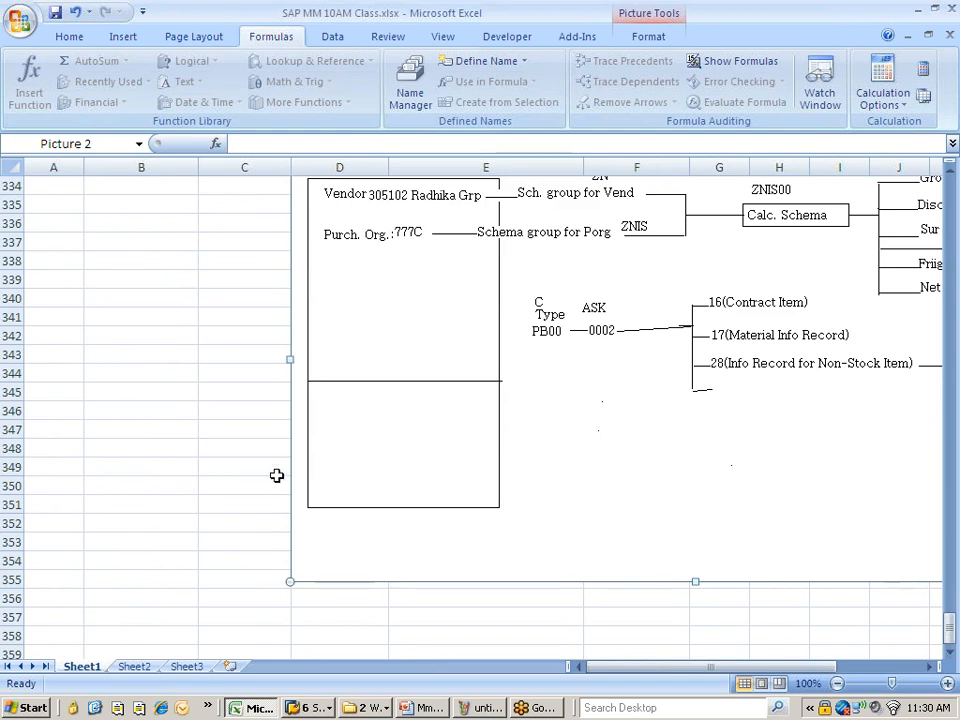
Step: Close the open PowerPoint presentation and the empty PowerPoint window
{"action": "right_click", "coordinate": [420, 705]}
{"action": "left_click", "coordinate": [437, 702]}
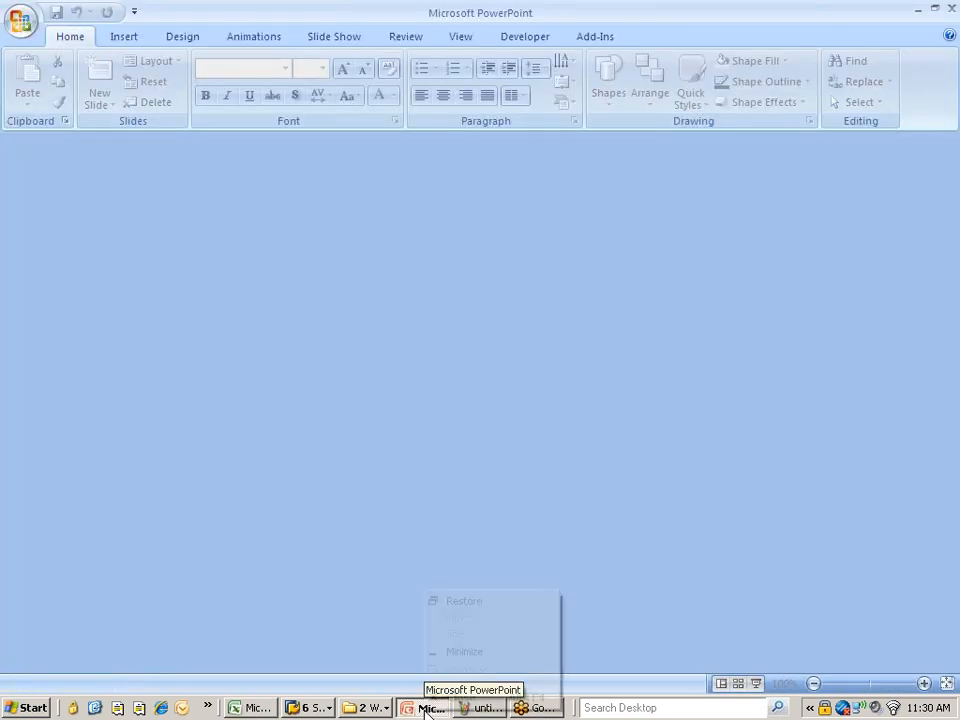
{"action": "right_click", "coordinate": [427, 708]}
{"action": "left_click", "coordinate": [436, 697]}
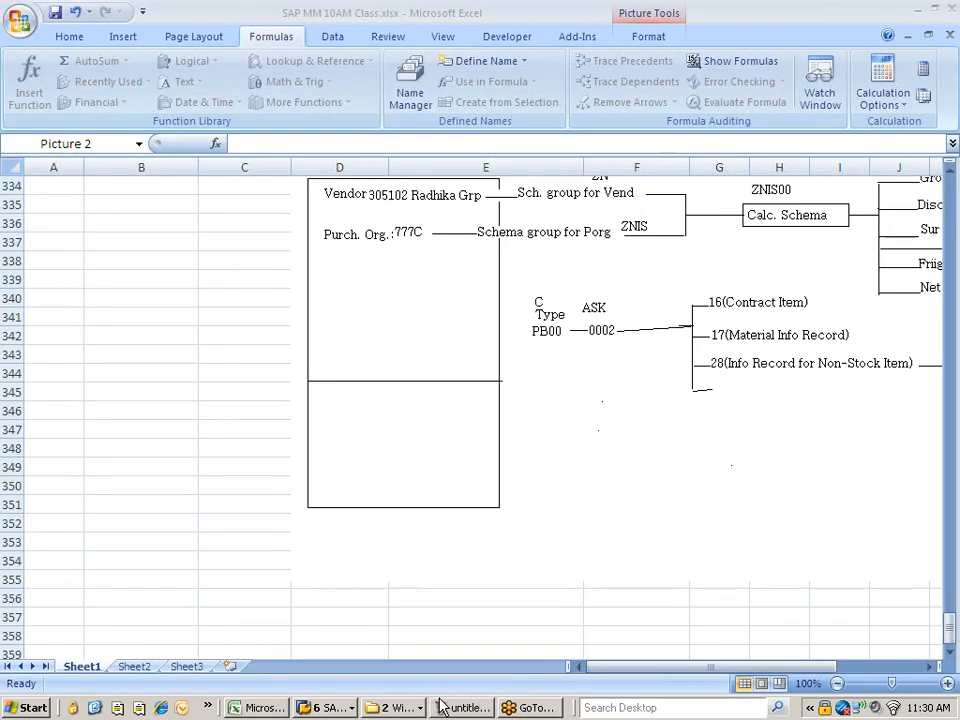
Step: Glance at the pricing diagram in Paint, switch to the SAP Easy Access session and start central vendor creation with transaction xk01
{"action": "left_click", "coordinate": [455, 708]}
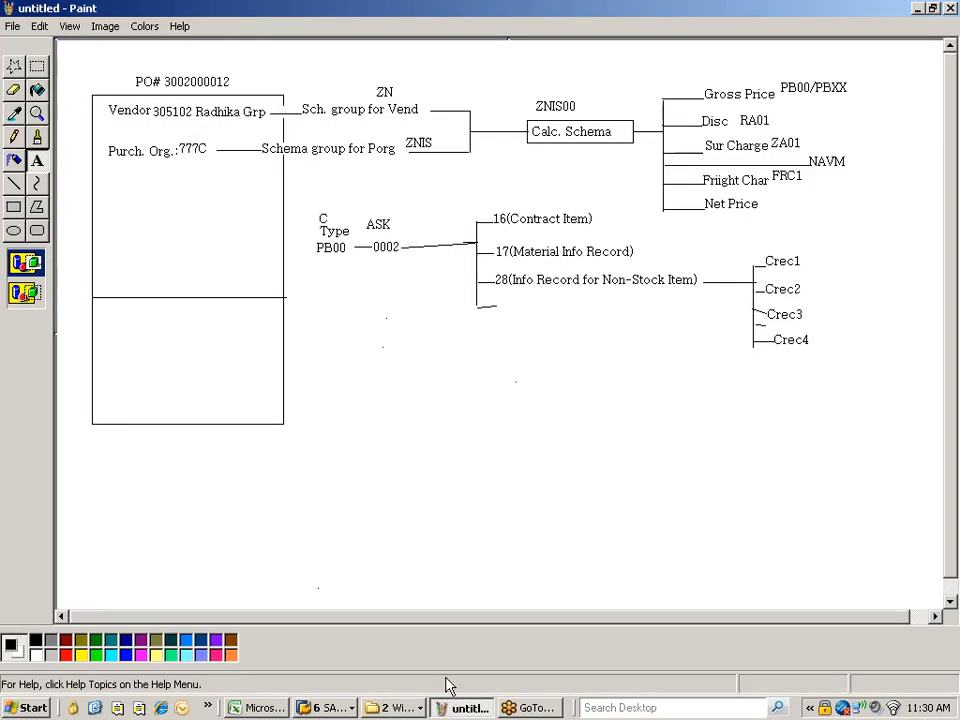
{"action": "left_click", "coordinate": [325, 708]}
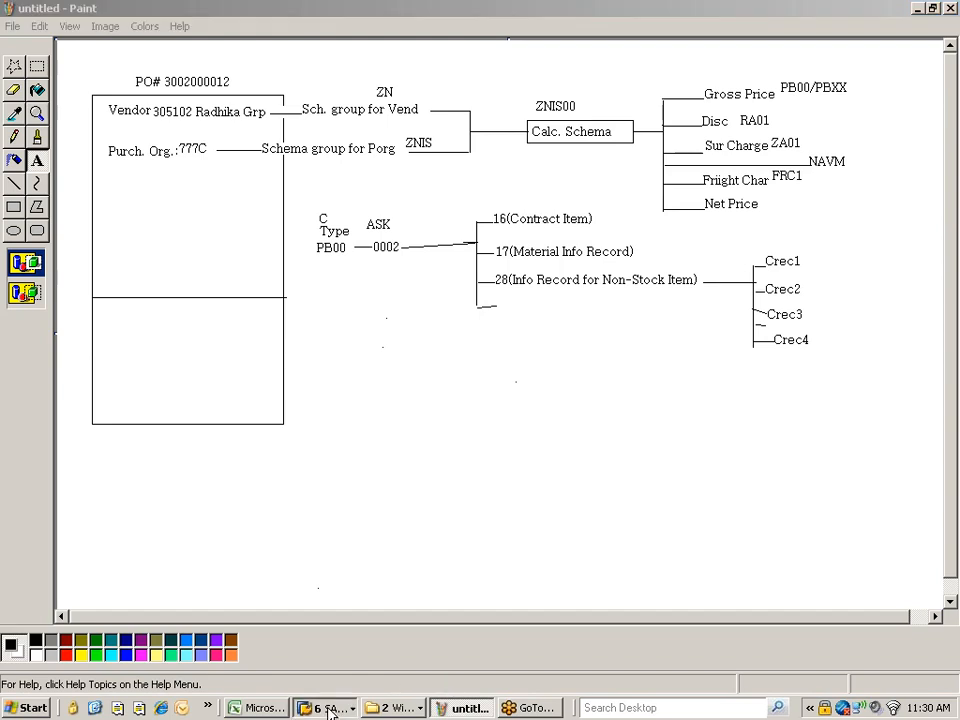
{"action": "left_click", "coordinate": [360, 597]}
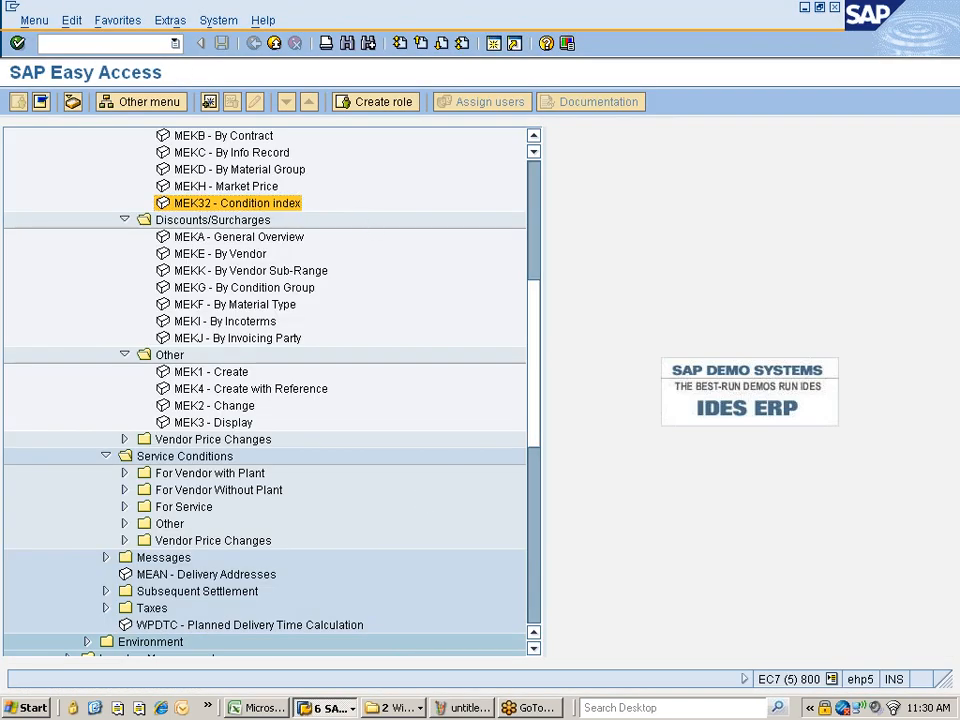
{"action": "left_click", "coordinate": [126, 44]}
{"action": "type", "text": "xk01"}
{"action": "key", "text": "Return"}
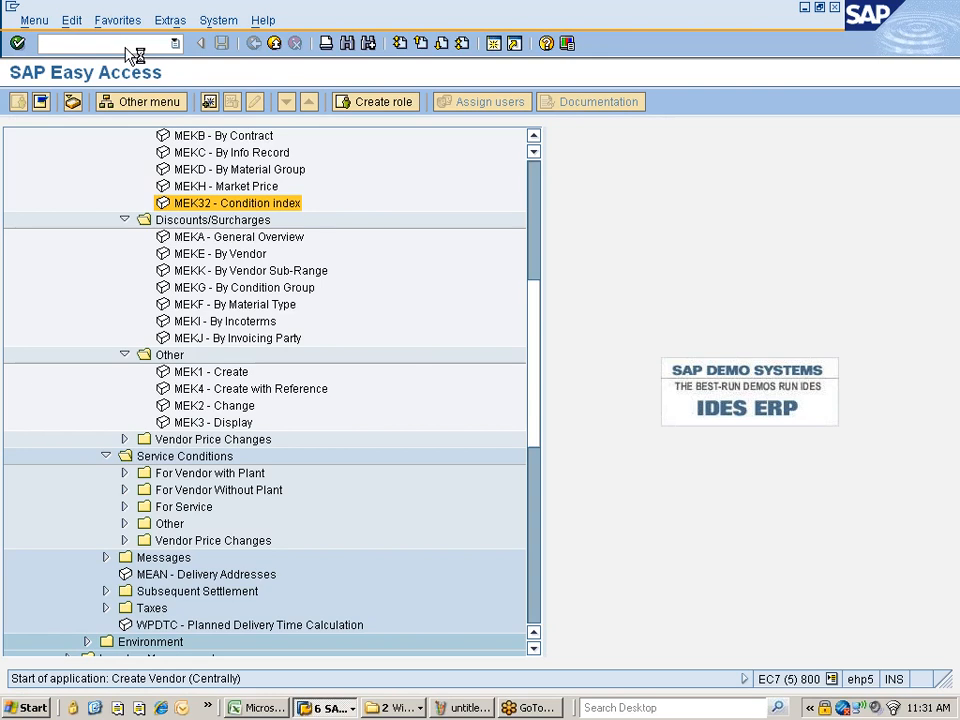
Step: Enter the vendor's name as vendor number for company code 7777 and purchasing organization 777C, and choose account group ZNIS
{"action": "type", "text": "Sreen"}
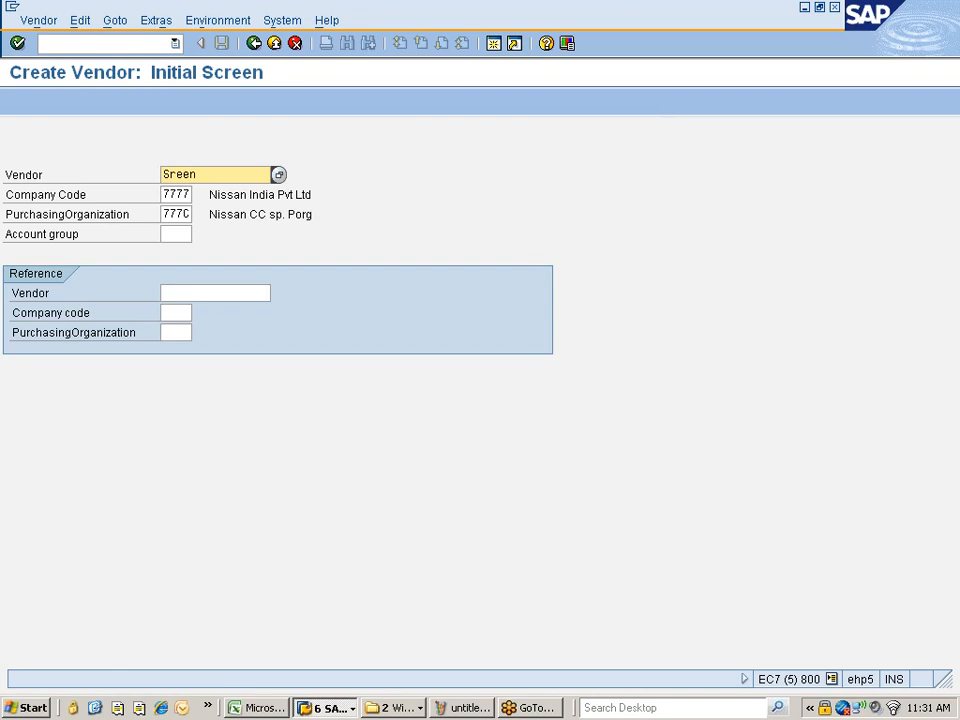
{"action": "type", "text": "i"}
{"action": "key", "text": "Tab"}
{"action": "key", "text": "Tab"}
{"action": "key", "text": "Tab"}
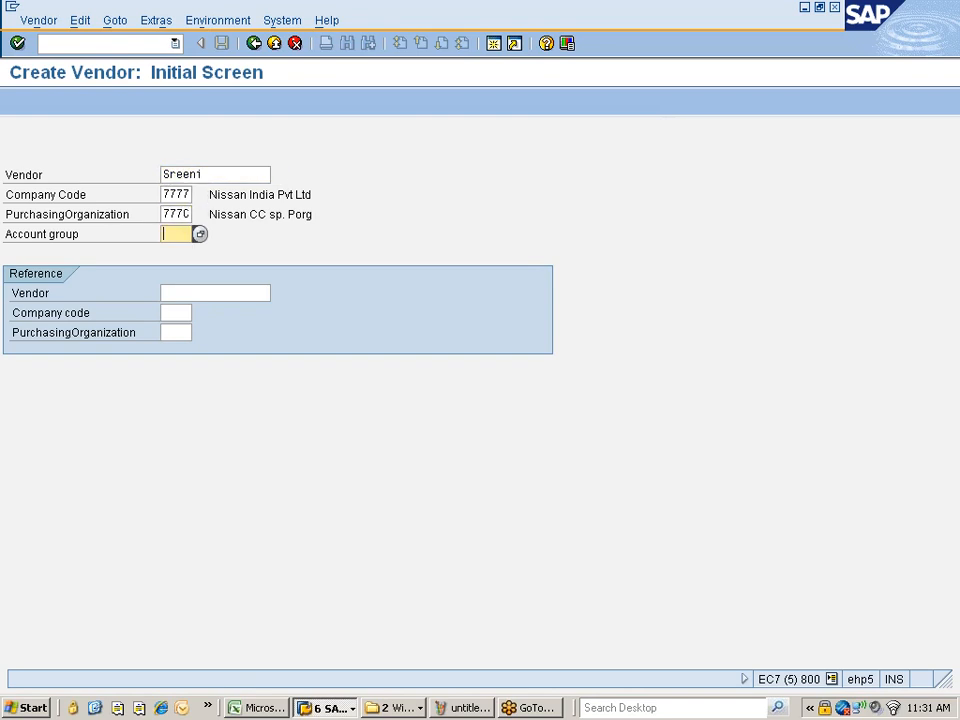
{"action": "key", "text": "F4"}
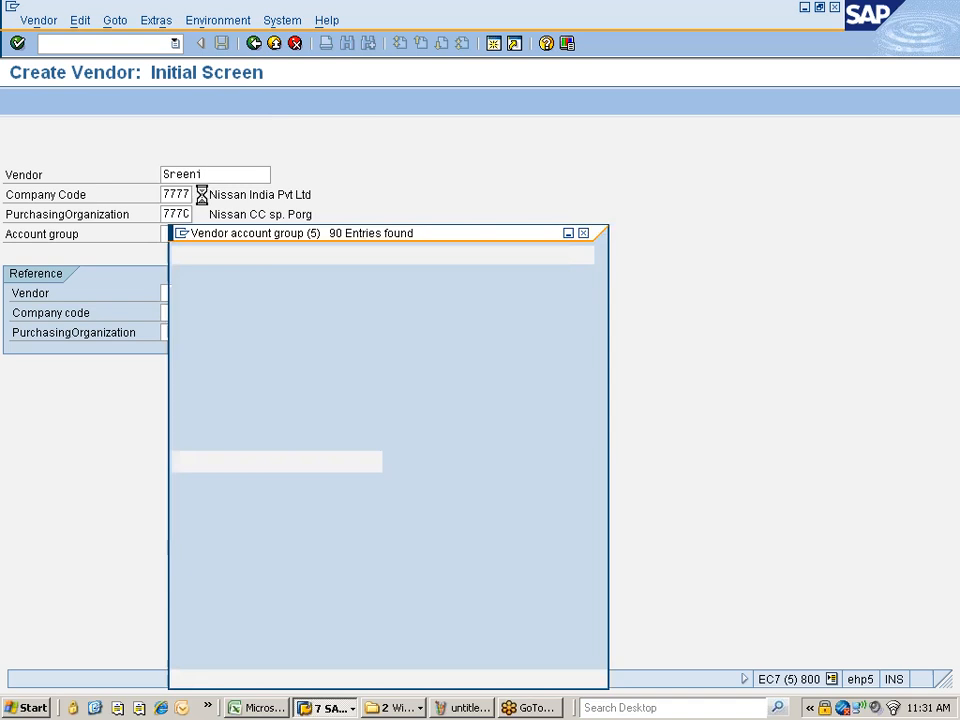
{"action": "double_click", "coordinate": [192, 212]}
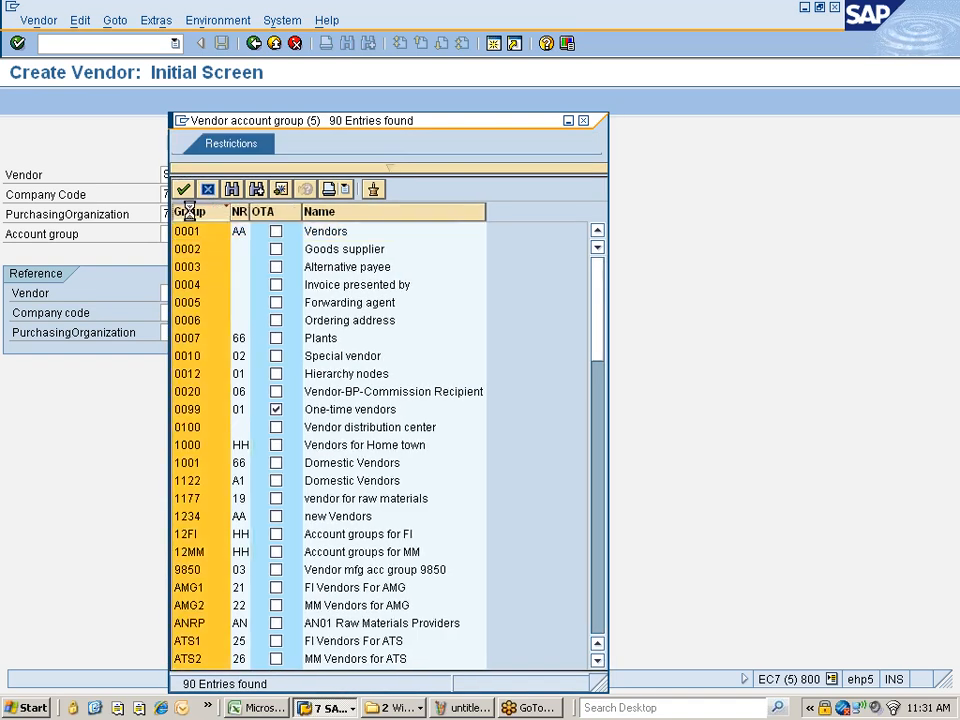
{"action": "double_click", "coordinate": [188, 285]}
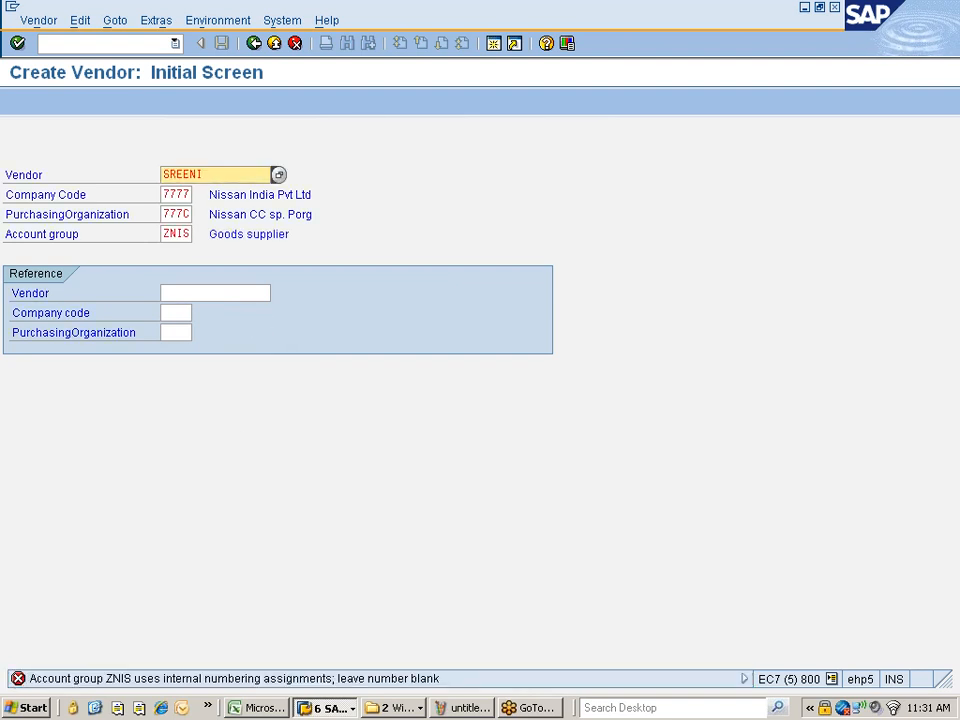
Step: Clear the vendor number so it is assigned internally, and continue to the vendor's address data
{"action": "left_click_drag", "start_coordinate": [206, 175], "coordinate": [161, 175]}
{"action": "left_click", "coordinate": [161, 174]}
{"action": "key", "text": "shift+End"}
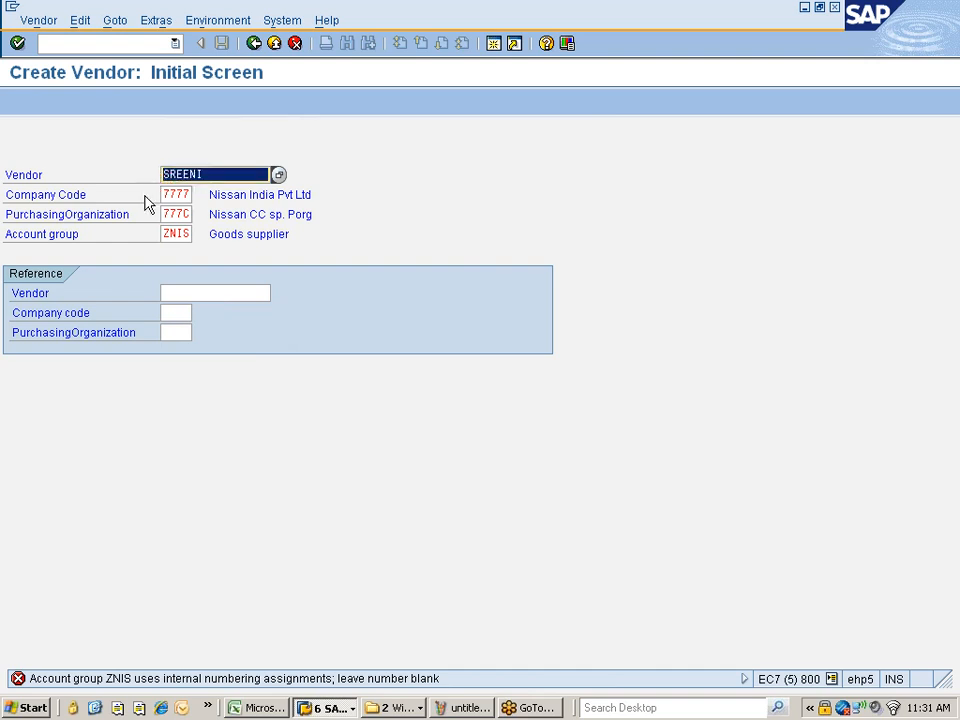
{"action": "key", "text": "Delete"}
{"action": "key", "text": "Return"}
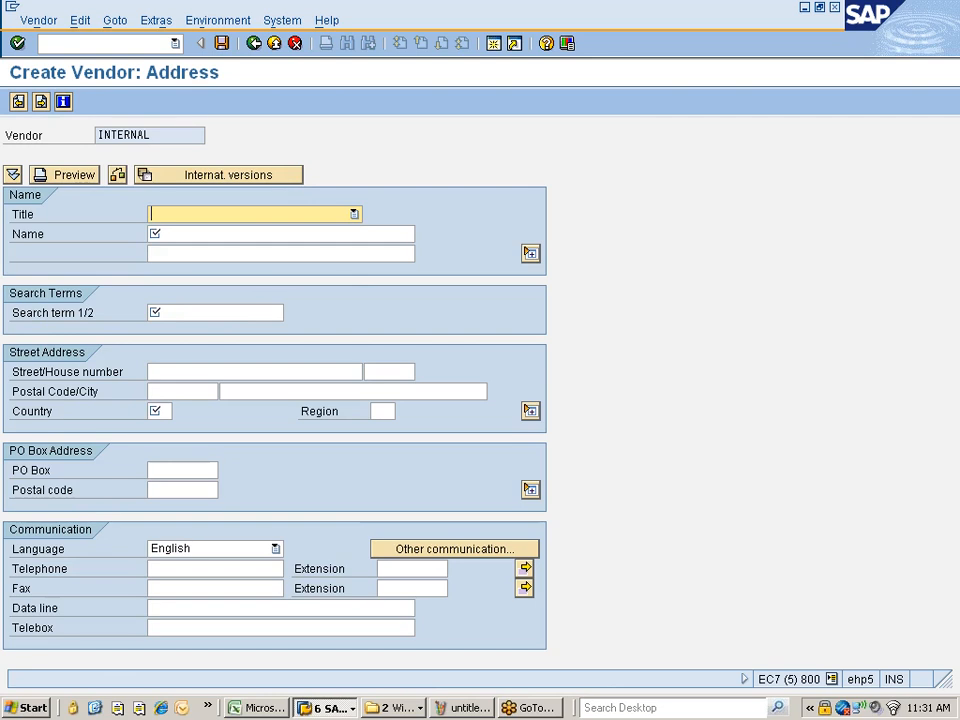
Step: Set the vendor's title to Company, enter the vendor's name and search term, set the country to IN, and confirm the address
{"action": "left_click", "coordinate": [273, 216]}
{"action": "left_click", "coordinate": [182, 233]}
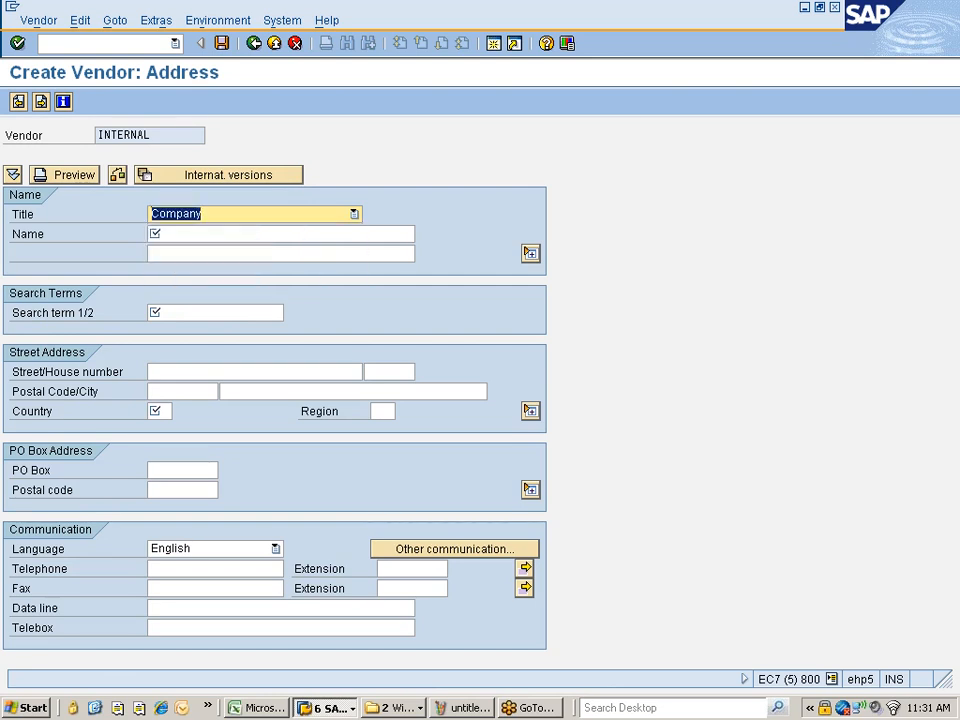
{"action": "key", "text": "Tab"}
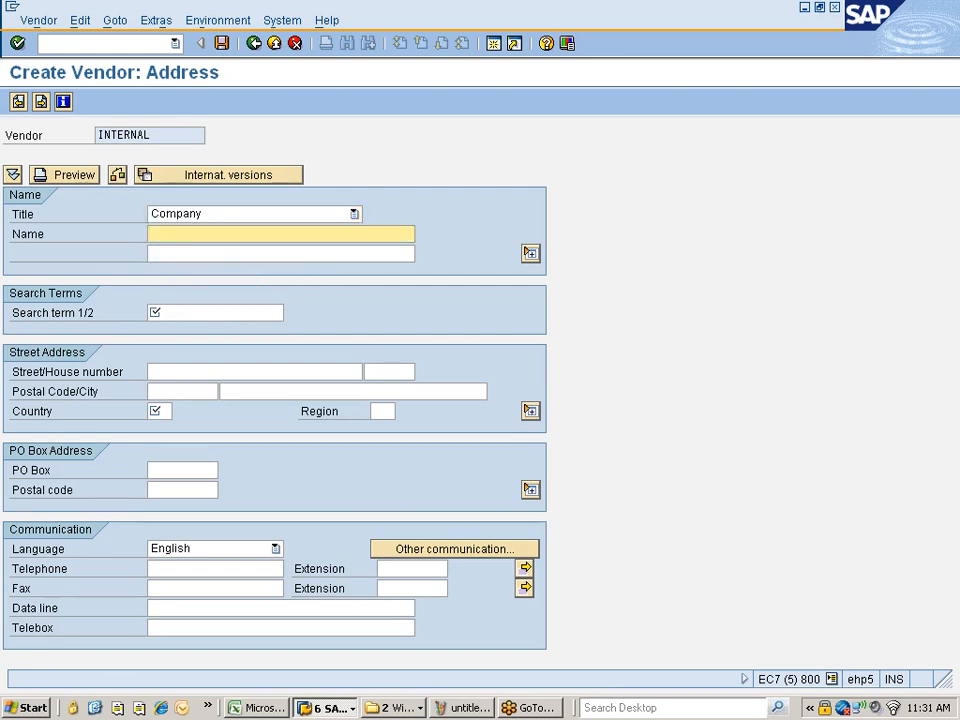
{"action": "type", "text": "SREENI"}
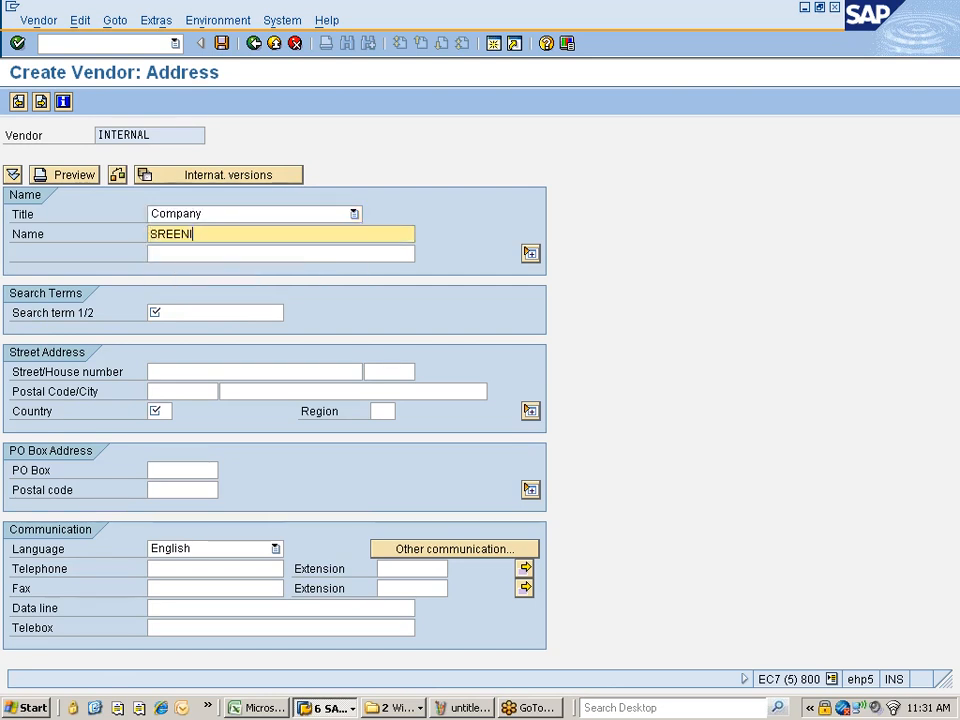
{"action": "left_click", "coordinate": [171, 310]}
{"action": "type", "text": "SREENI"}
{"action": "left_click", "coordinate": [157, 411]}
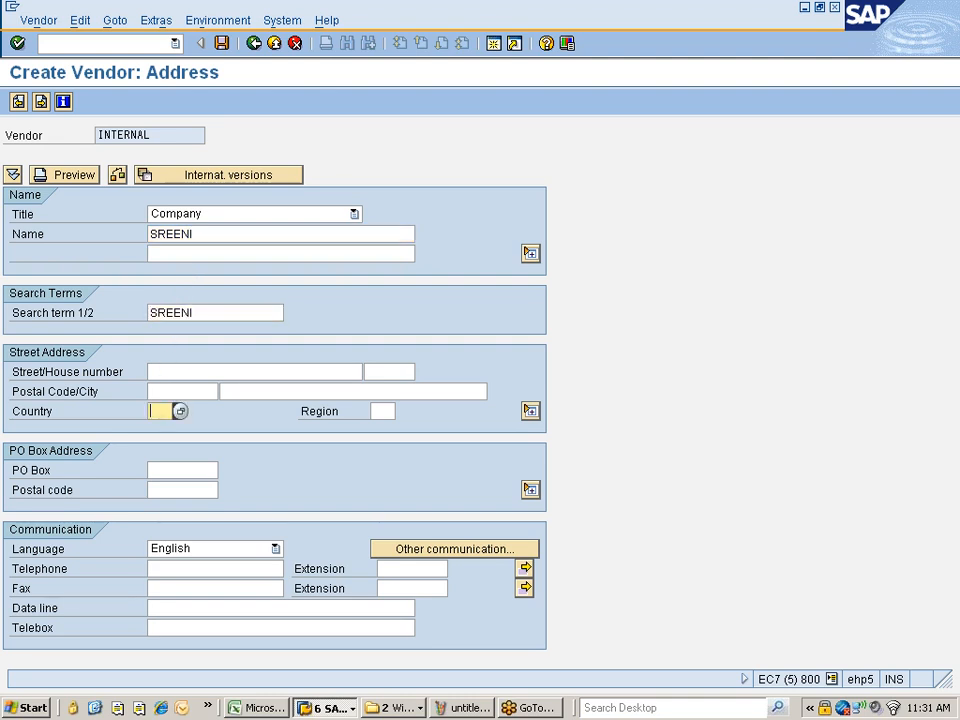
{"action": "type", "text": "in"}
{"action": "key", "text": "Return"}
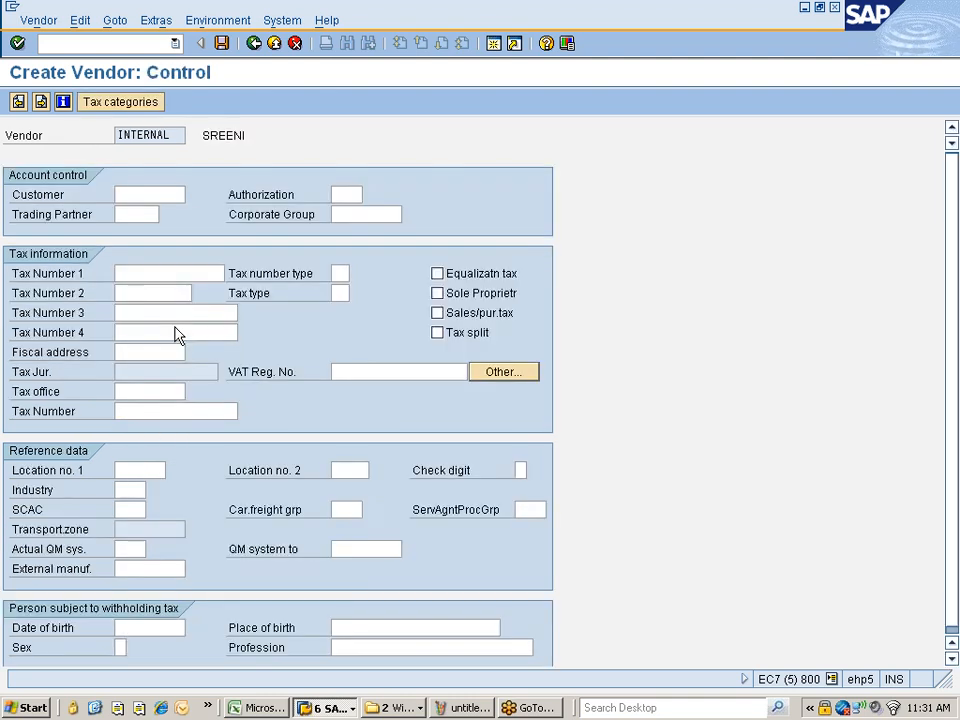
Step: Leave the control, bank and contact data blank, then set reconciliation account 160000 and cash management group a1
{"action": "key", "text": "Return"}
{"action": "key", "text": "Return"}
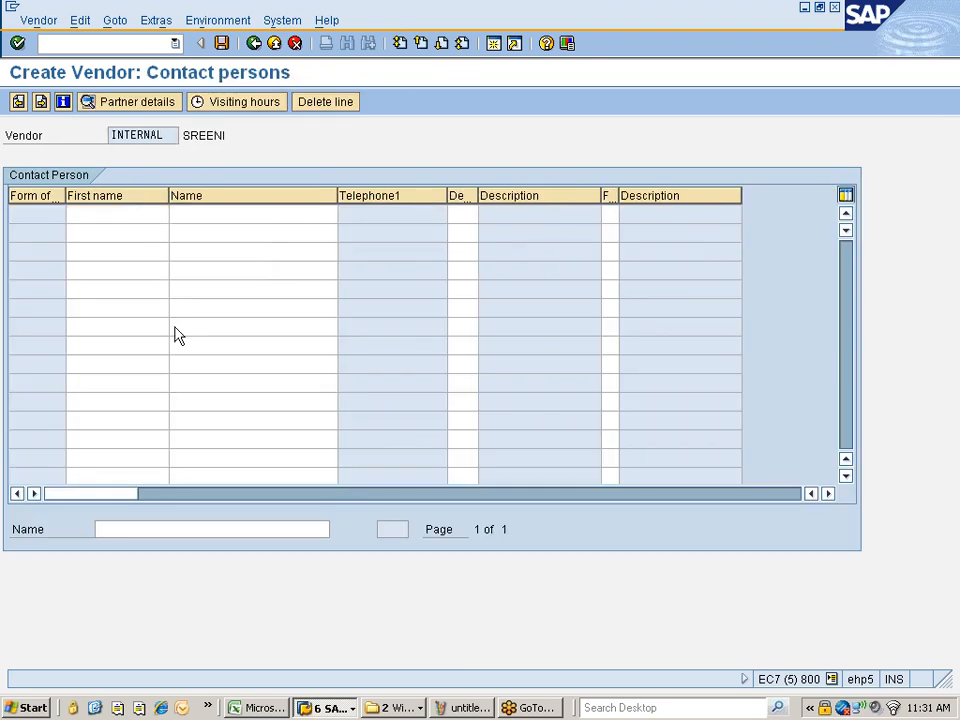
{"action": "key", "text": "Return"}
{"action": "left_click", "coordinate": [150, 215]}
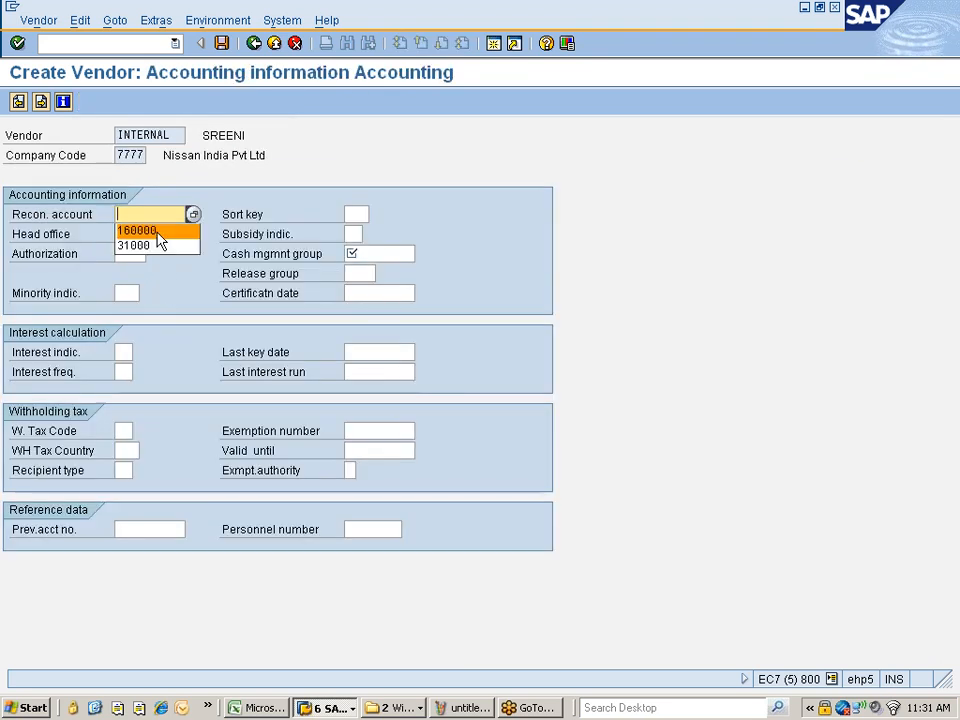
{"action": "left_click", "coordinate": [147, 236]}
{"action": "left_click", "coordinate": [375, 254]}
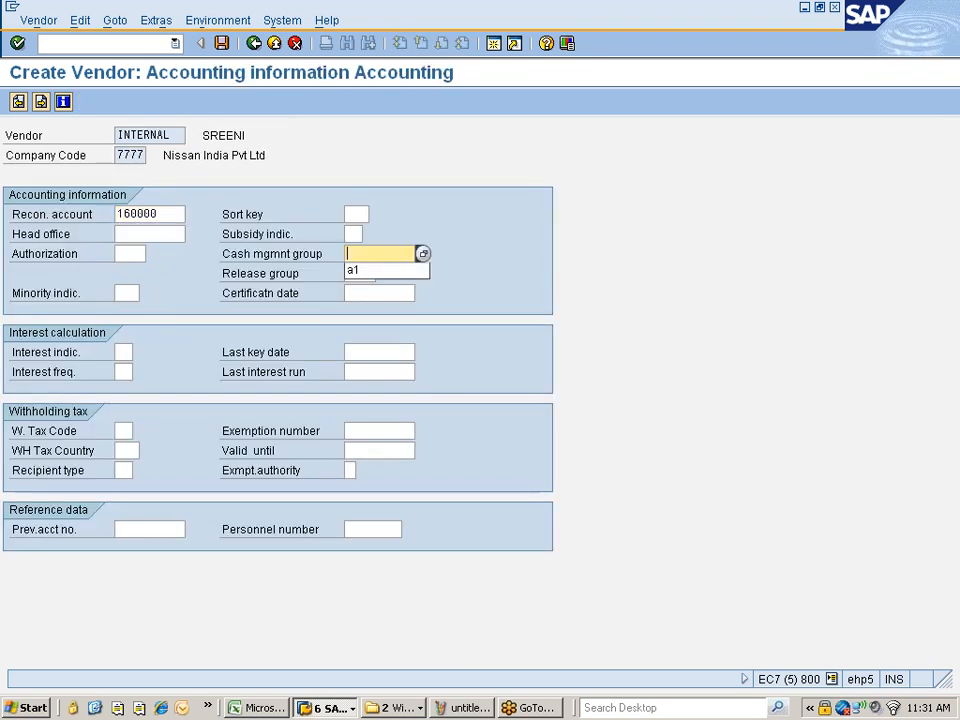
{"action": "left_click", "coordinate": [385, 270]}
{"action": "key", "text": "Return"}
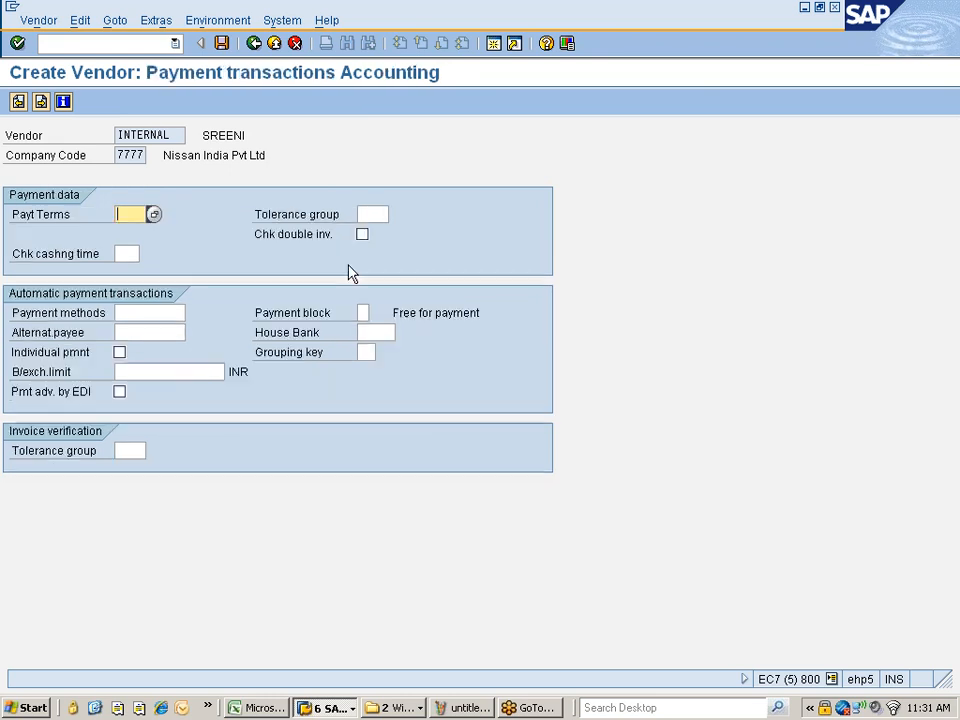
Step: Set the accounting payment terms to 0001 and continue through correspondence to the purchasing data
{"action": "left_click", "coordinate": [132, 215]}
{"action": "left_click", "coordinate": [138, 230]}
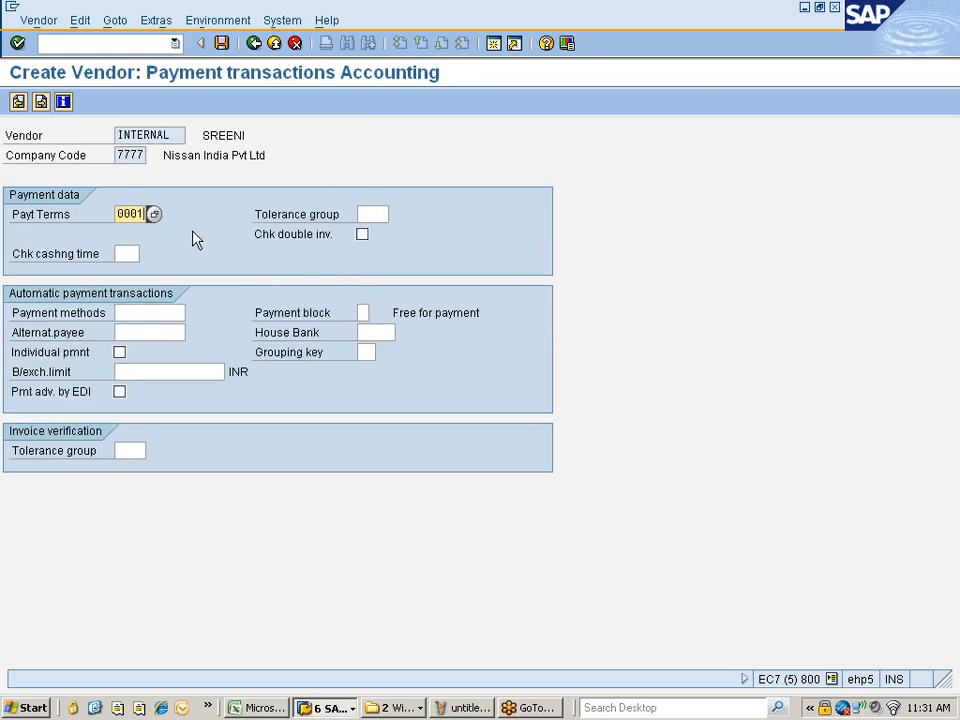
{"action": "key", "text": "Return"}
{"action": "key", "text": "Return"}
Step: In the vendor's purchasing conditions, set order currency INR, terms of payment ZNIS and vendor schema group ZN
{"action": "left_click", "coordinate": [160, 214]}
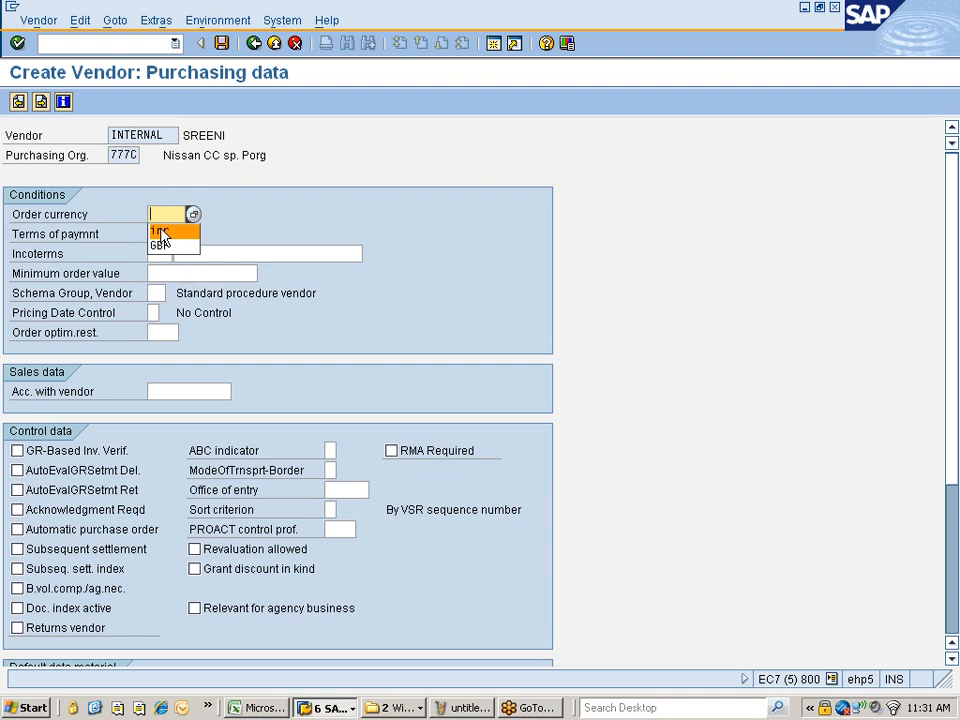
{"action": "left_click", "coordinate": [156, 230]}
{"action": "left_click", "coordinate": [162, 234]}
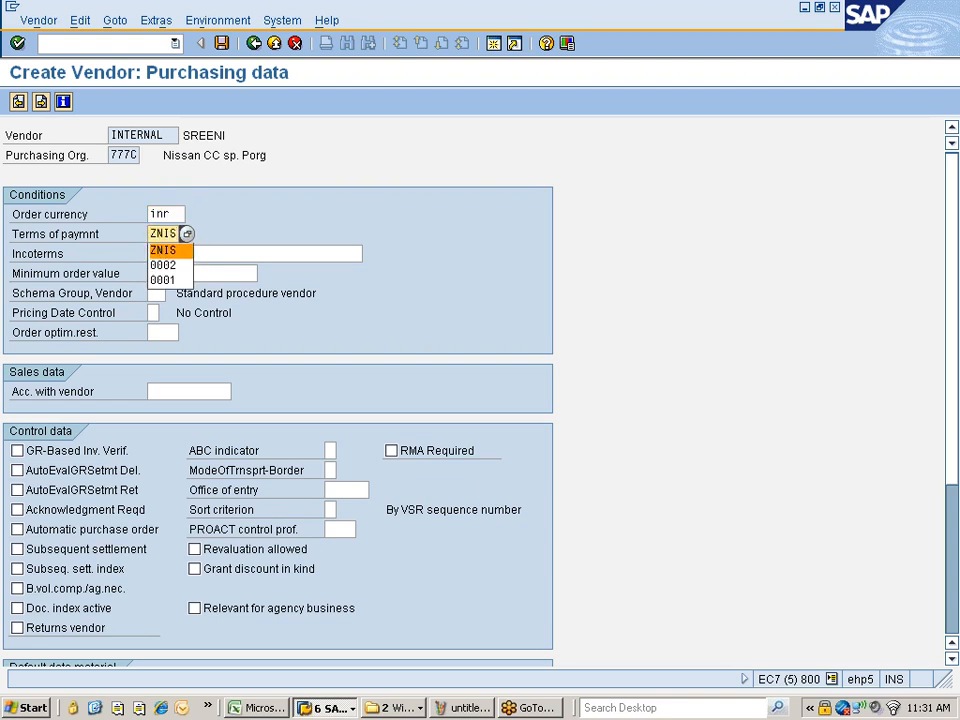
{"action": "left_click", "coordinate": [156, 247]}
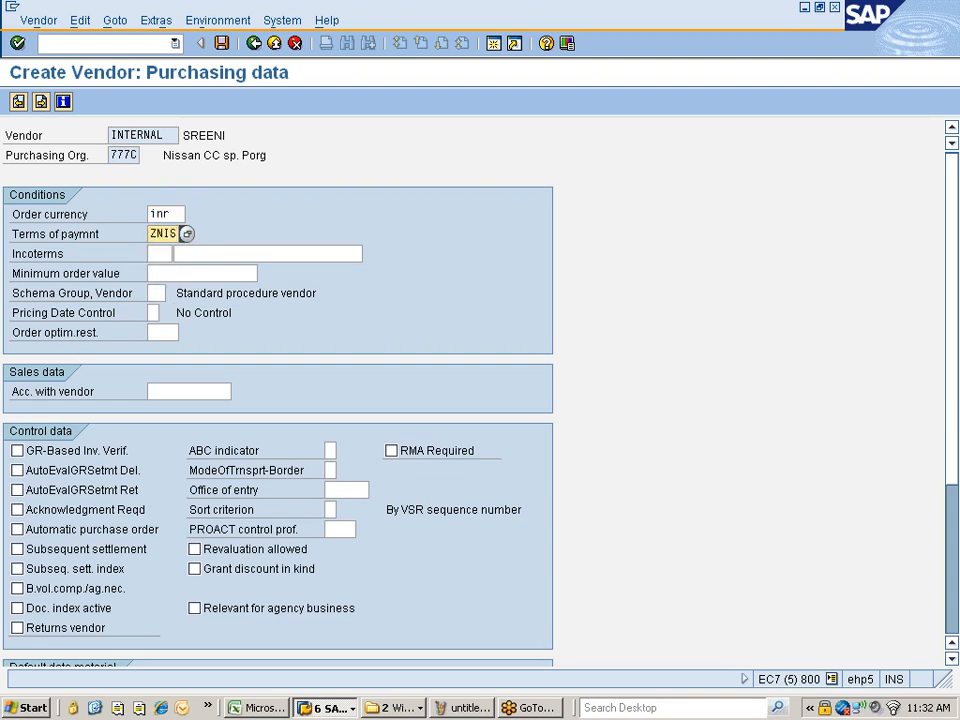
{"action": "left_click", "coordinate": [158, 293]}
{"action": "left_click", "coordinate": [174, 294]}
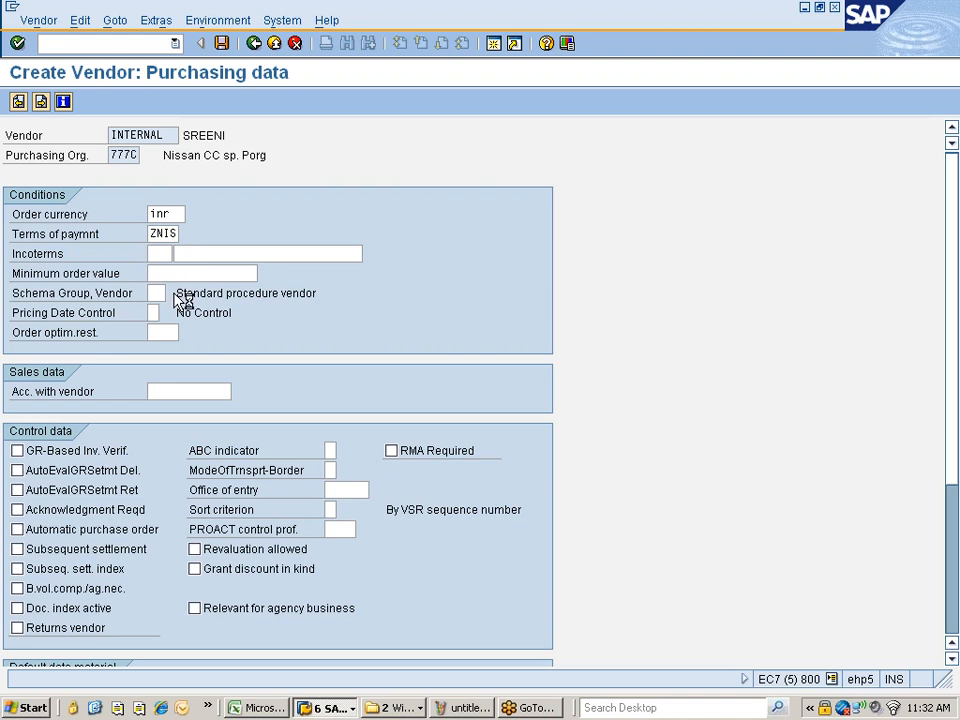
{"action": "left_click", "coordinate": [172, 542]}
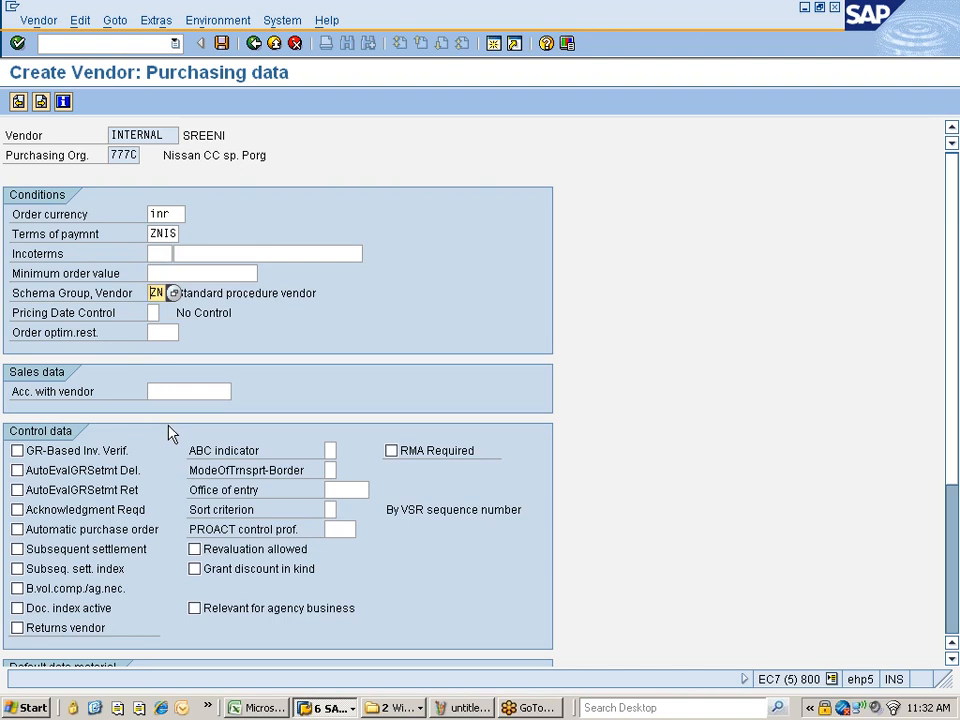
Step: Enable GR-based invoice verification, acknowledgment required and automatic purchase order, accept the partner functions and save the vendor
{"action": "left_click", "coordinate": [56, 450]}
{"action": "left_click", "coordinate": [85, 513]}
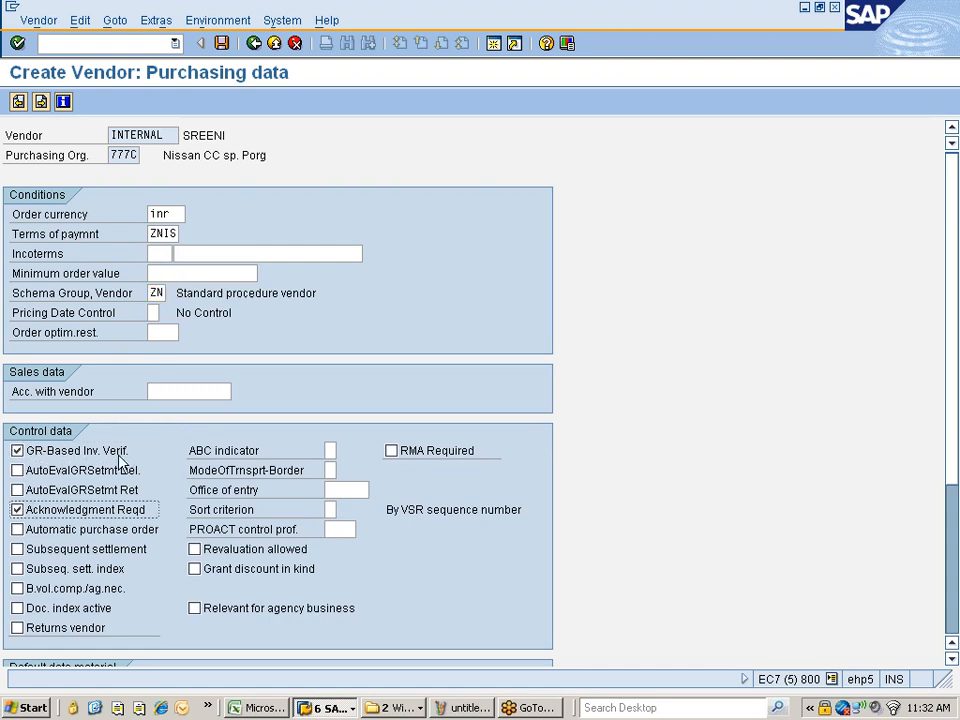
{"action": "left_click", "coordinate": [48, 532]}
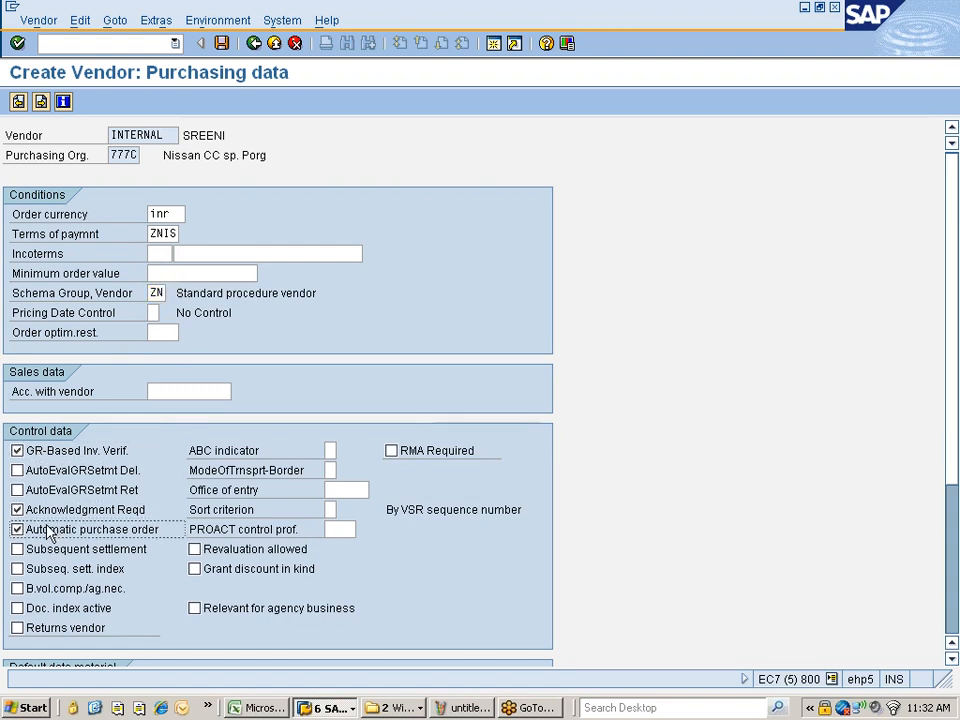
{"action": "key", "text": "Return"}
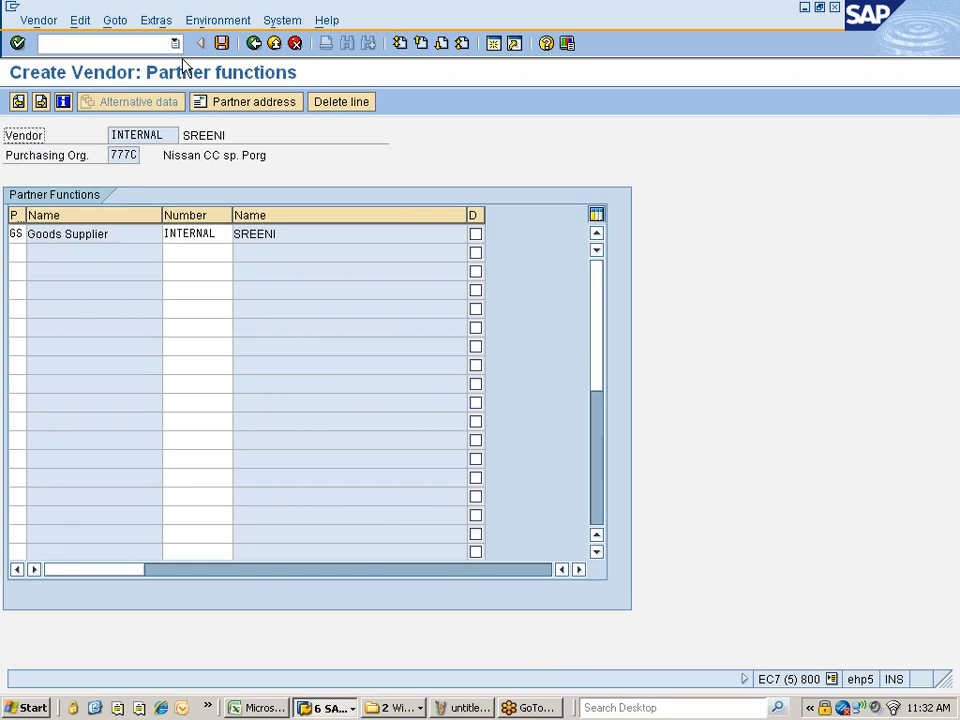
{"action": "left_click", "coordinate": [224, 47]}
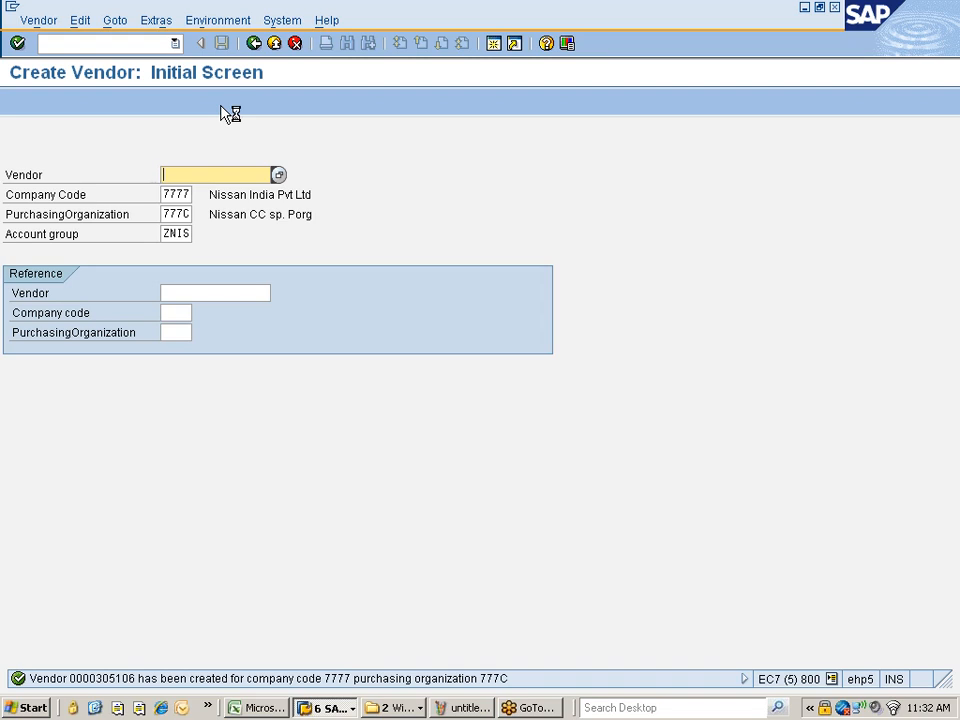
Step: Switch to the condition types session and leave the FRC1 details and activity selection, returning to the IMG structure
{"action": "left_click", "coordinate": [328, 708]}
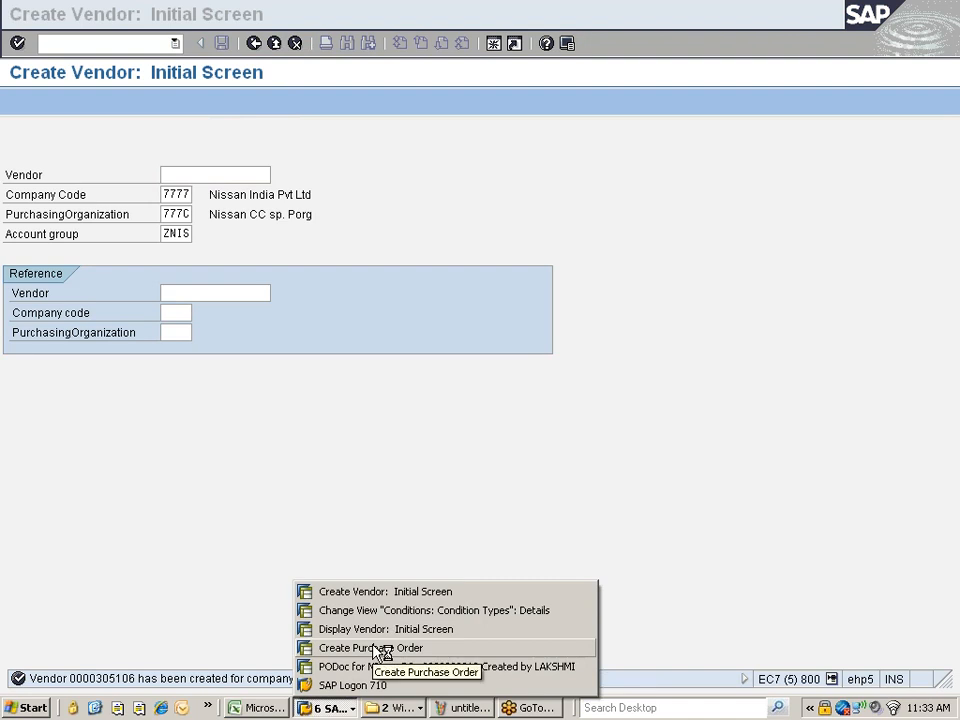
{"action": "left_click", "coordinate": [377, 611]}
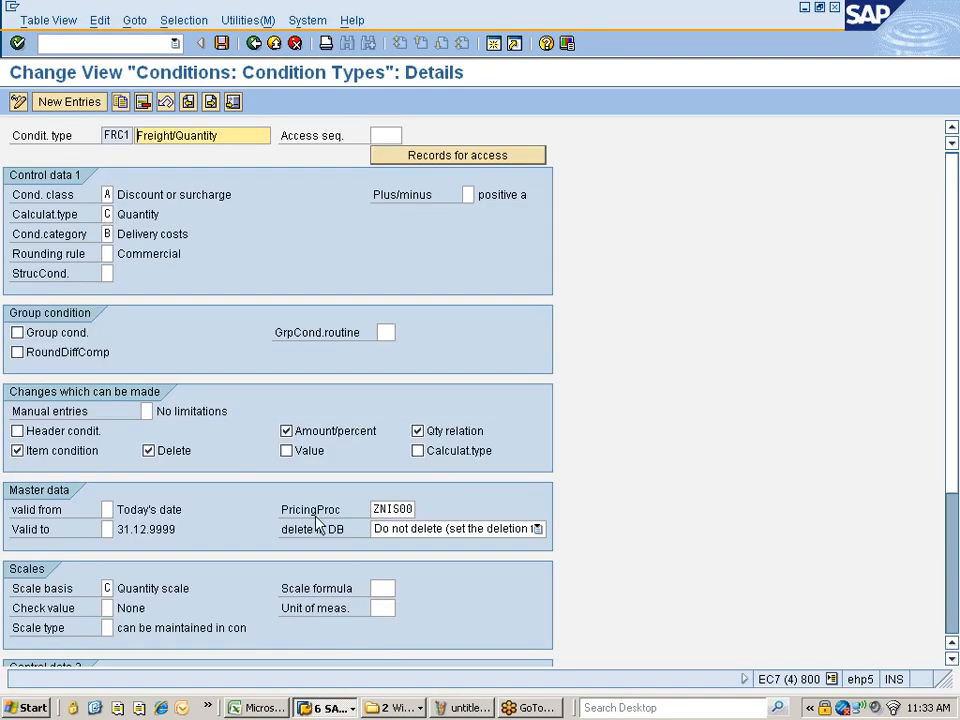
{"action": "left_click", "coordinate": [254, 44]}
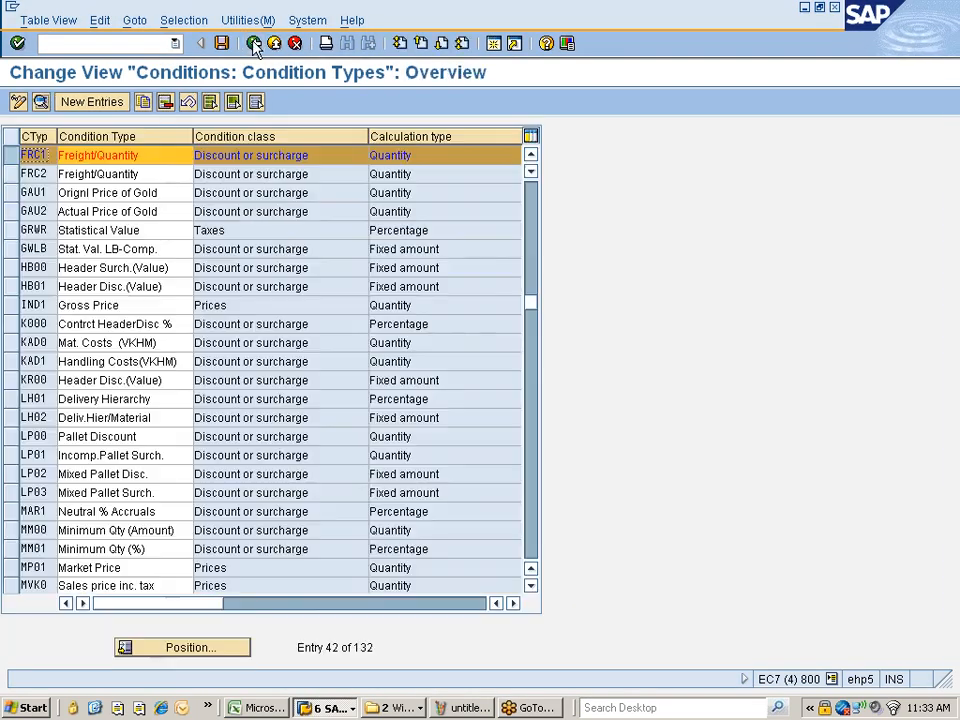
{"action": "left_click", "coordinate": [254, 44]}
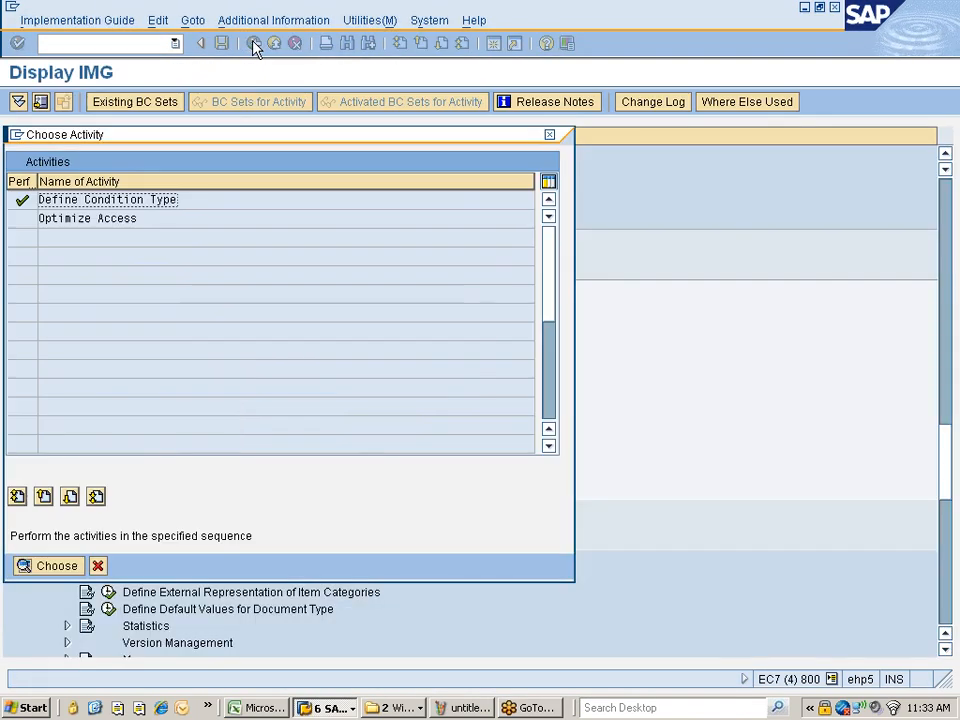
{"action": "left_click", "coordinate": [97, 566]}
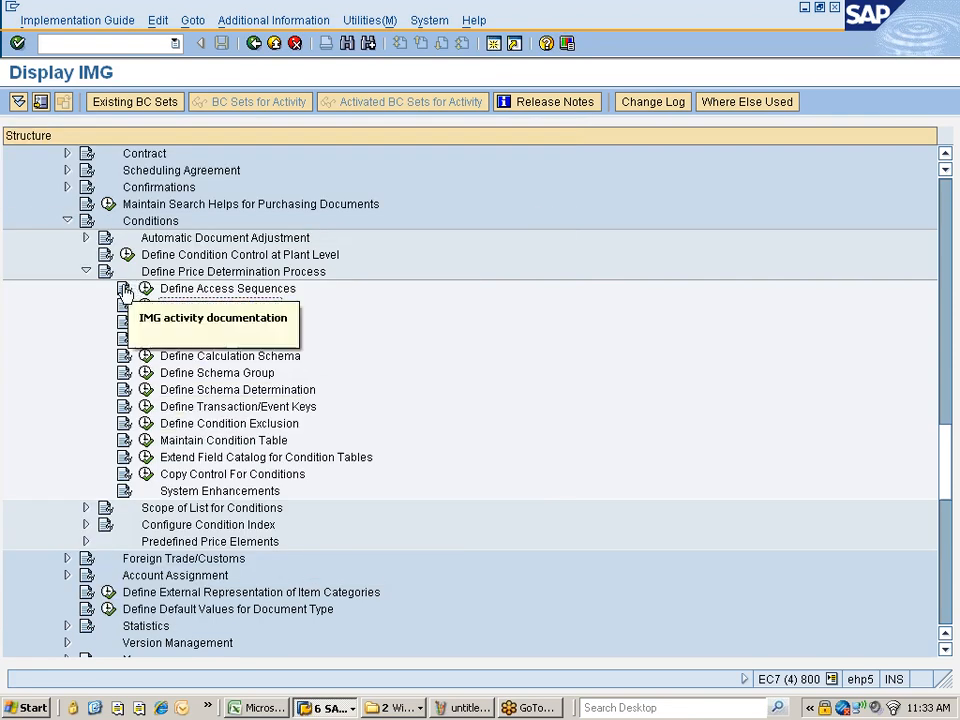
Step: Examine the vendor schema groups under Define Schema Group, including the blank standard entry, and return to the IMG structure
{"action": "left_click", "coordinate": [195, 373]}
{"action": "left_click", "coordinate": [146, 372]}
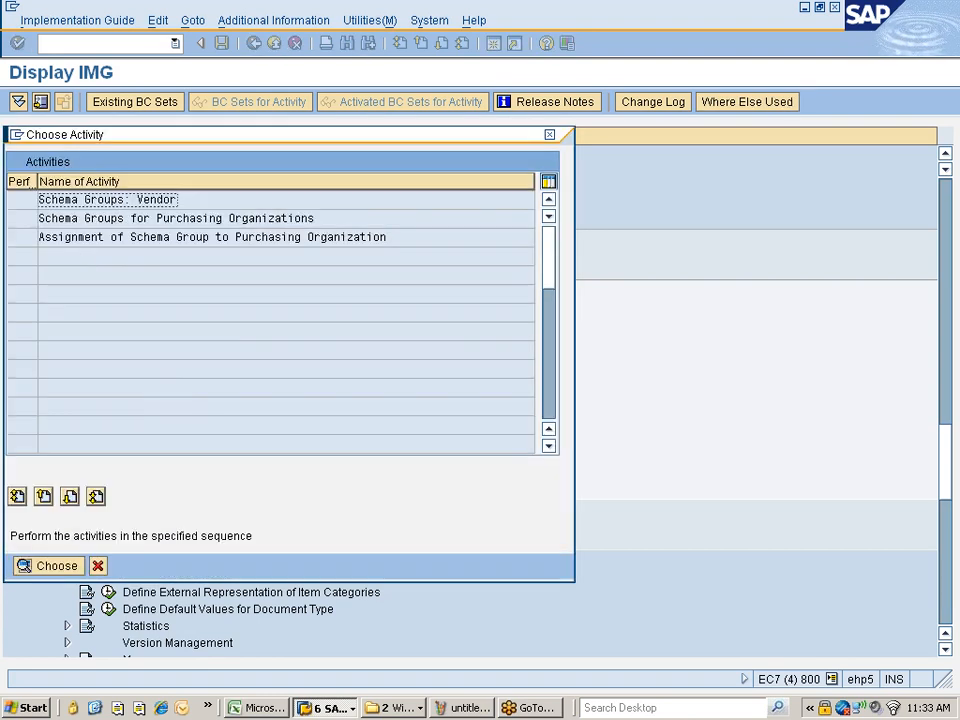
{"action": "double_click", "coordinate": [100, 201]}
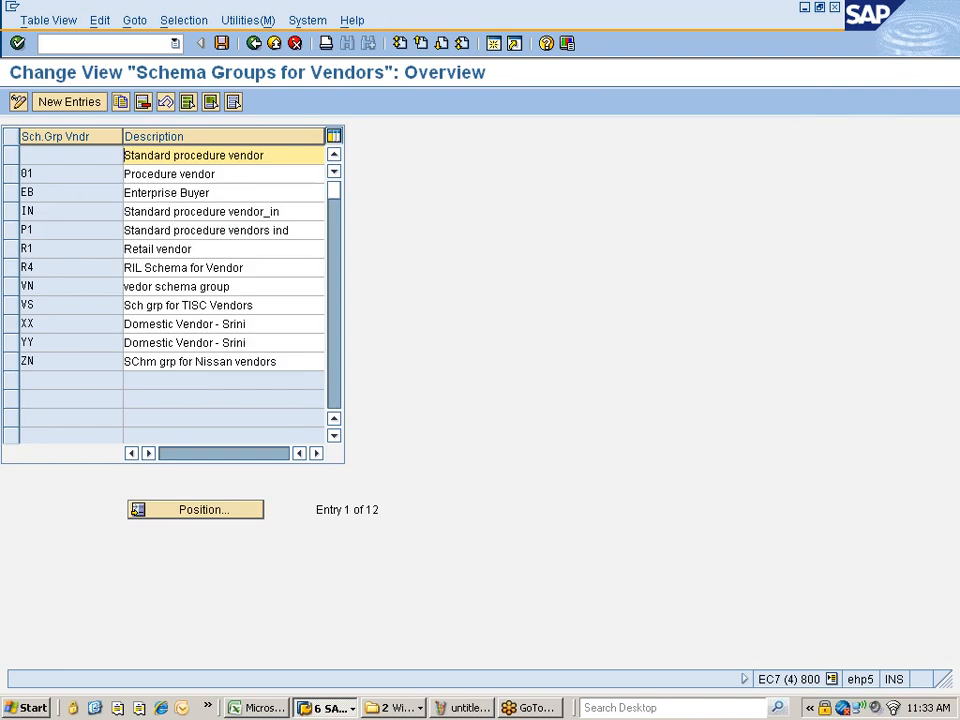
{"action": "left_click", "coordinate": [26, 156]}
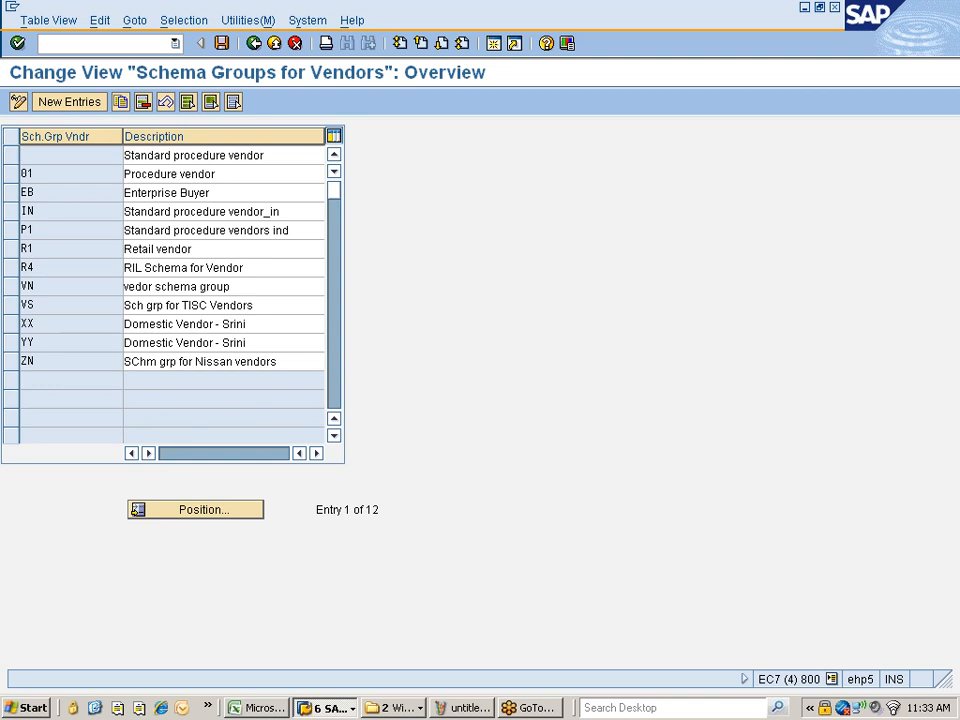
{"action": "left_click", "coordinate": [255, 45]}
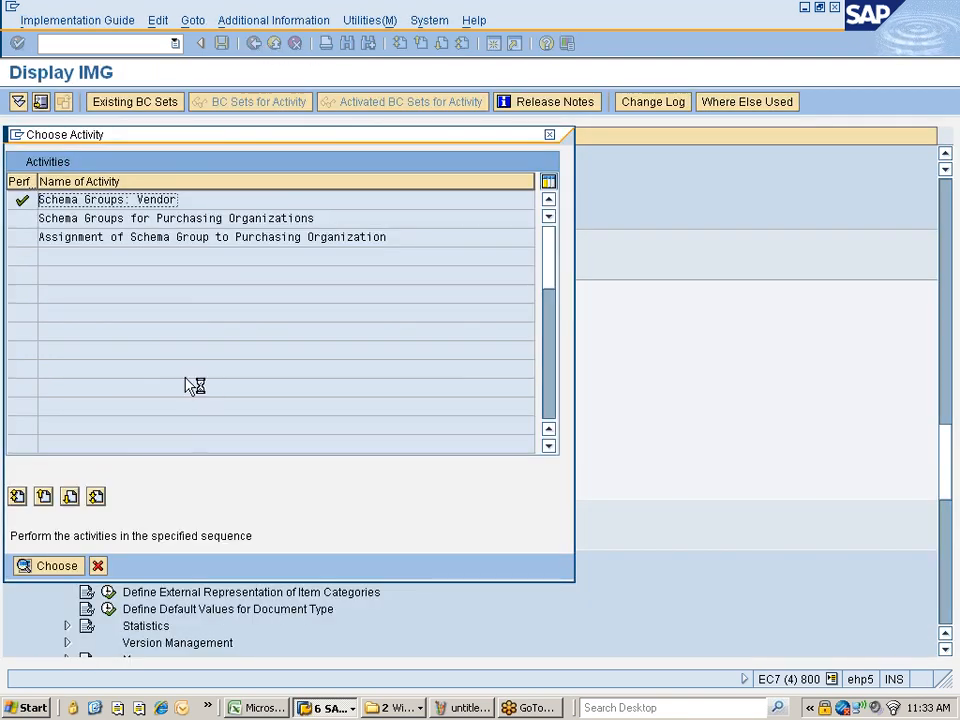
{"action": "left_click", "coordinate": [97, 566]}
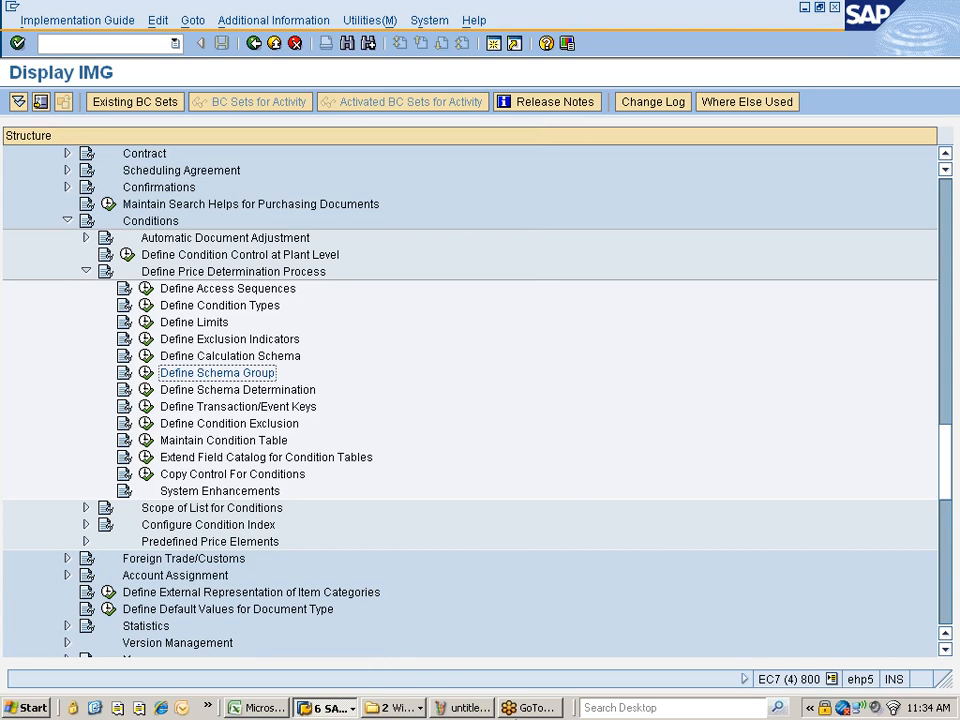
{"action": "left_click", "coordinate": [568, 711]}
{"action": "left_click", "coordinate": [536, 708]}
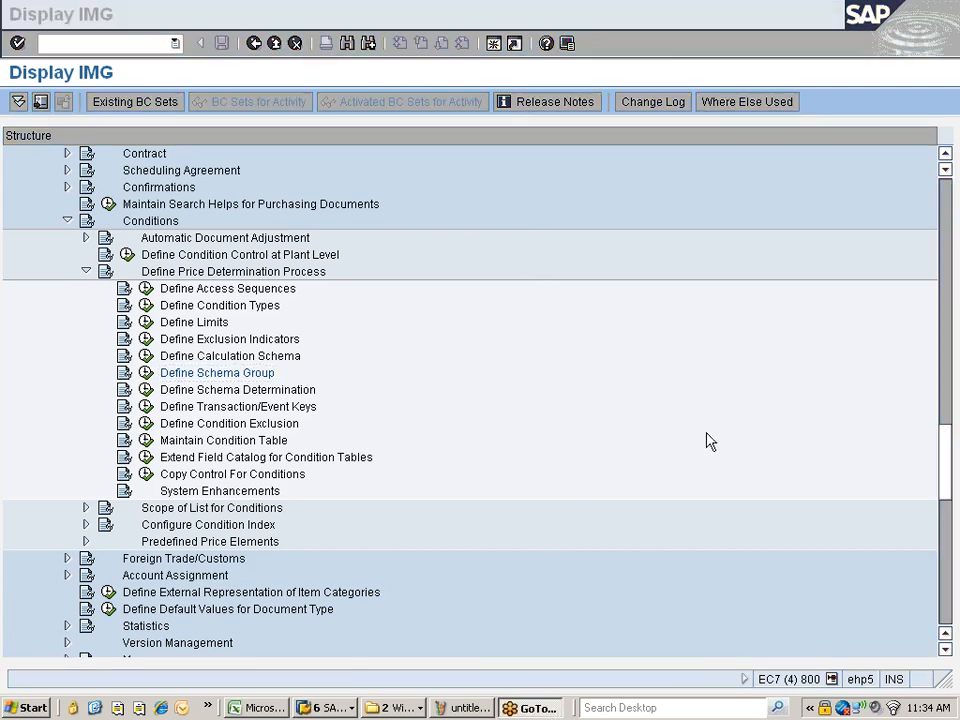